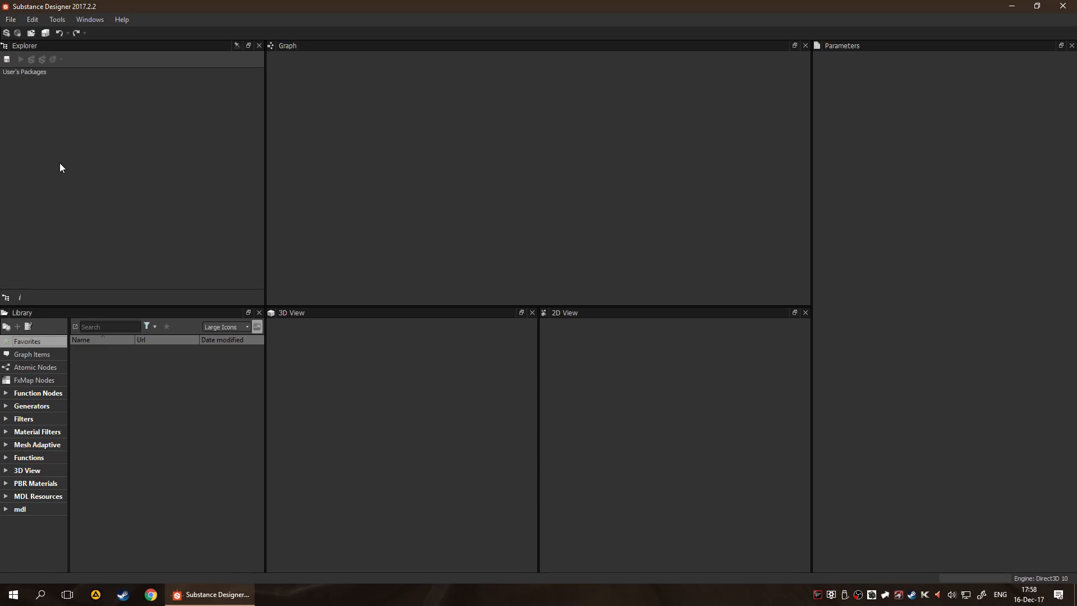
# Show the Explorer's information pane and hide it again
pyautogui.click(20, 297)
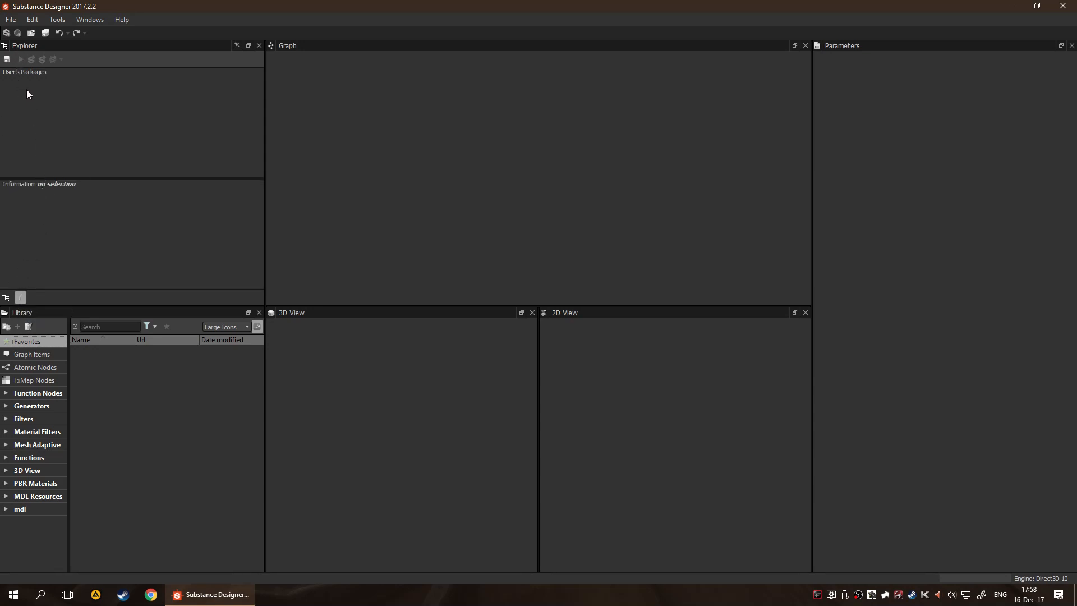
pyautogui.click(21, 297)
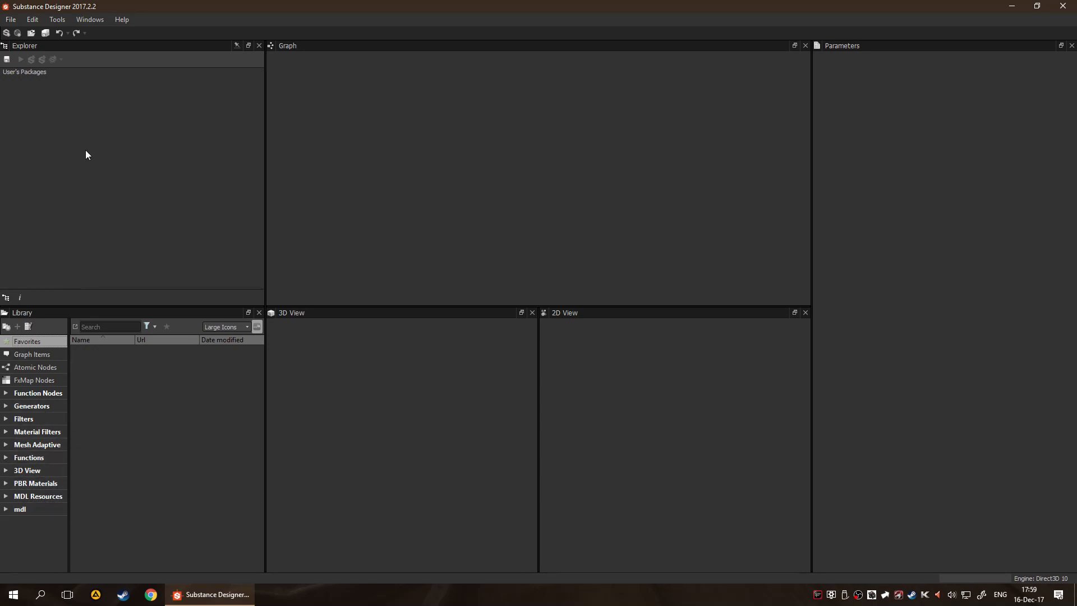
# Open the Preferences and look through the Library, 3D View, Graph, IRay and Projects categories
pyautogui.click(58, 20)
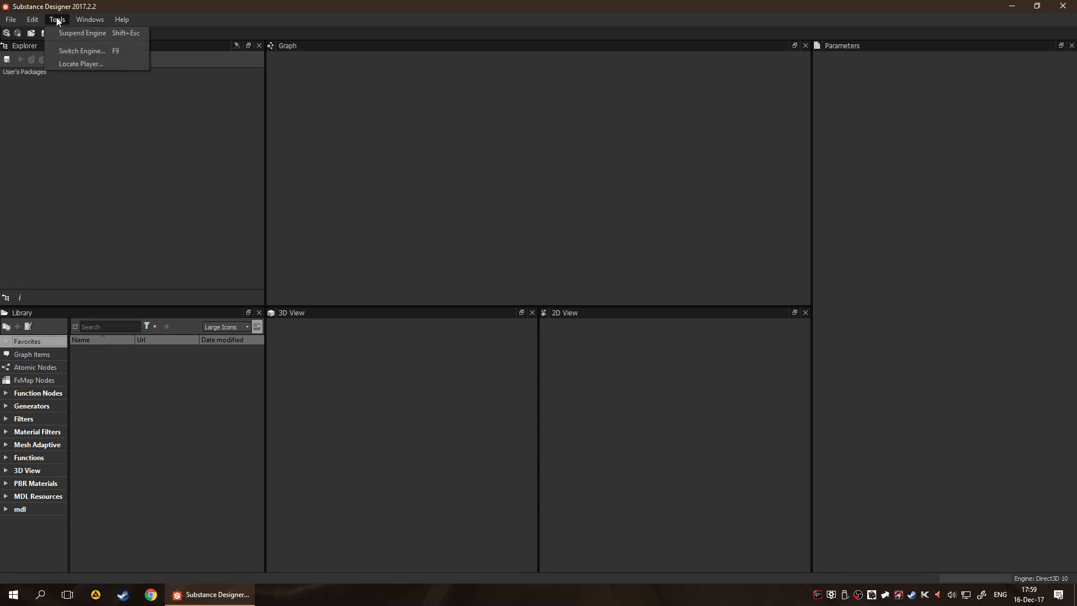
pyautogui.moveTo(35, 19)
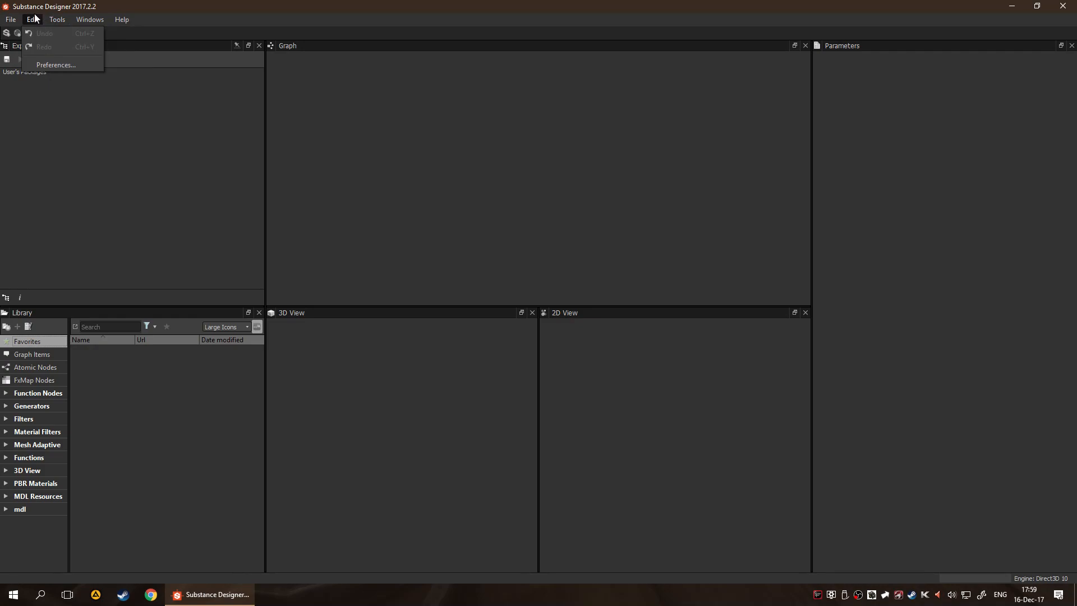
pyautogui.click(50, 65)
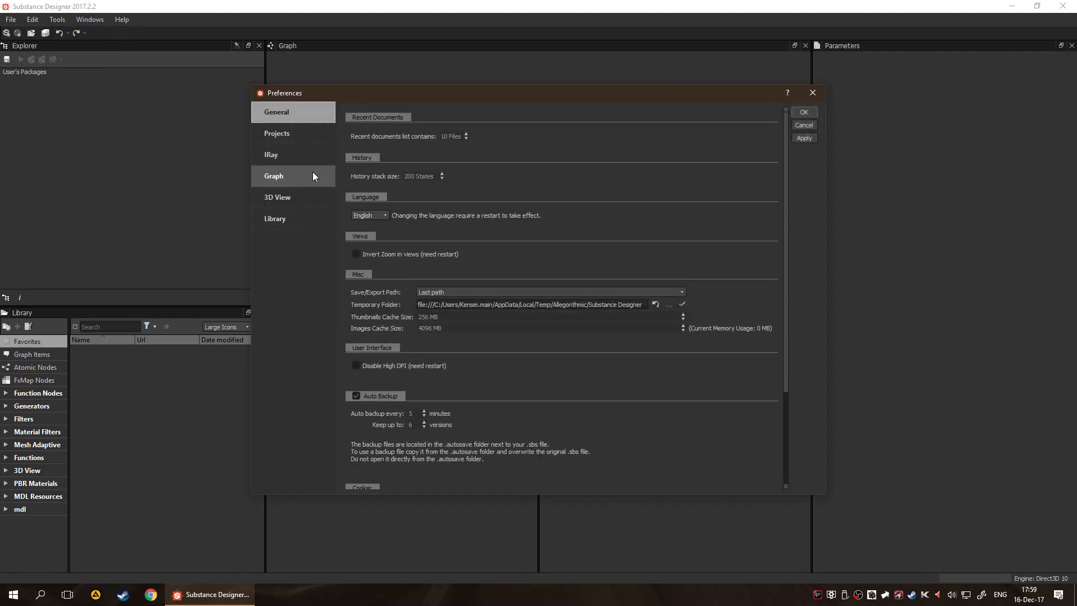
pyautogui.click(282, 206)
pyautogui.click(287, 222)
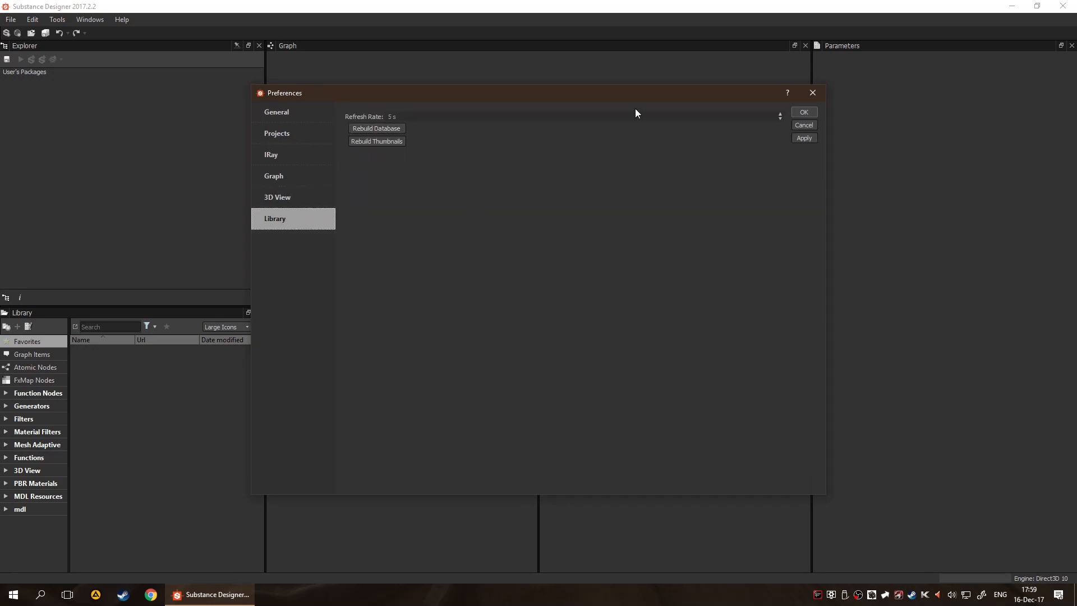
pyautogui.click(296, 190)
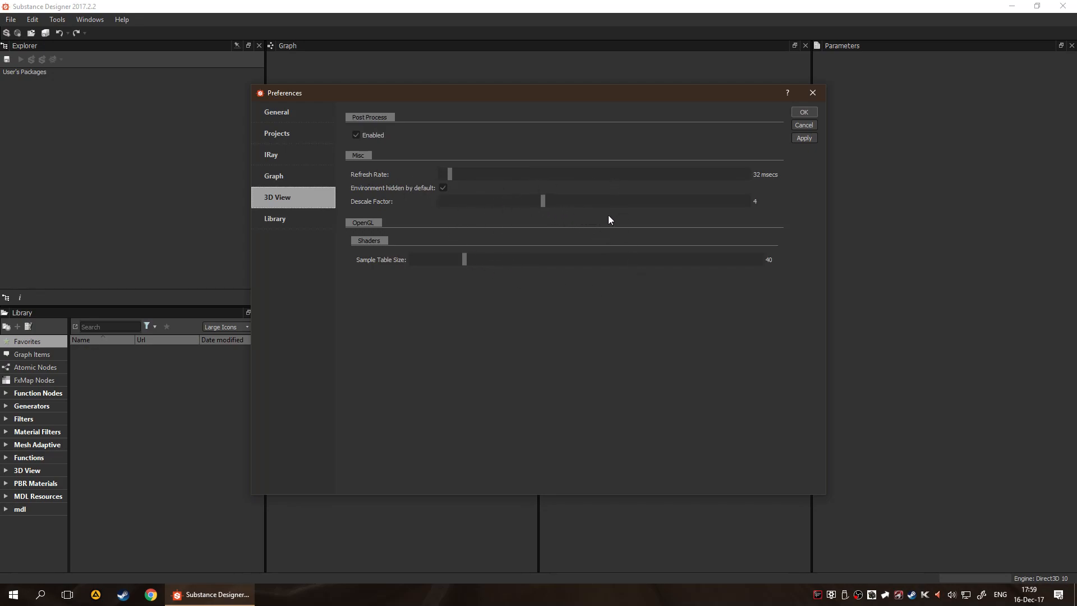
pyautogui.click(319, 181)
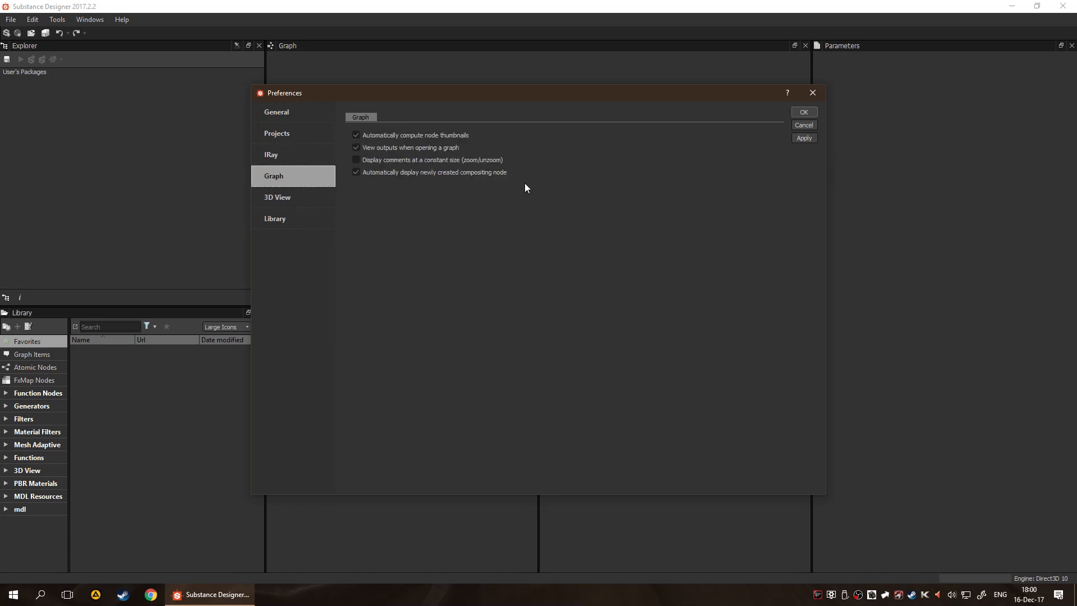
pyautogui.click(305, 155)
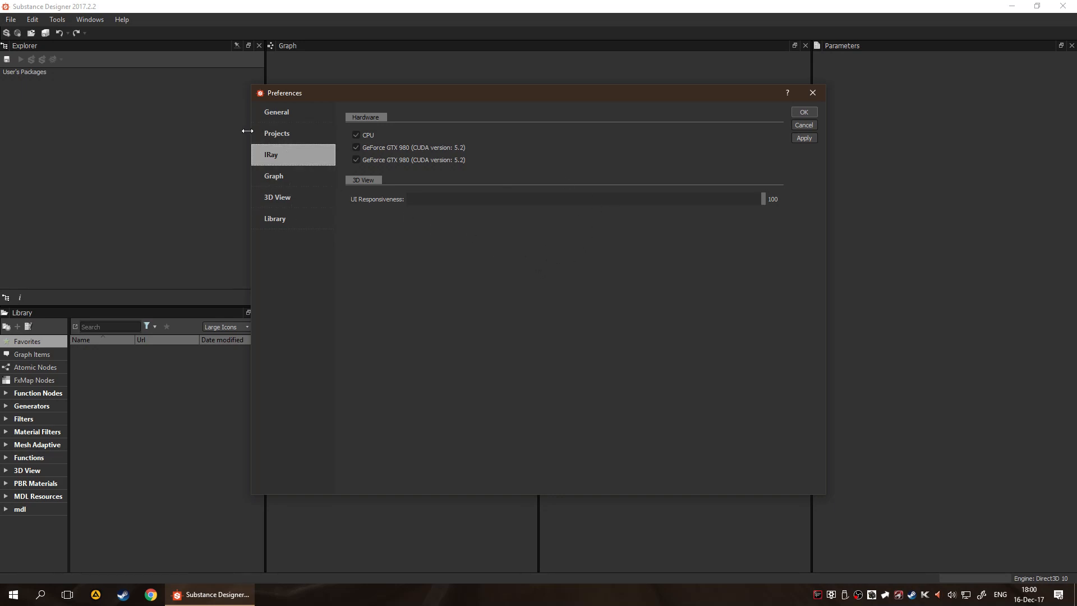
pyautogui.click(286, 132)
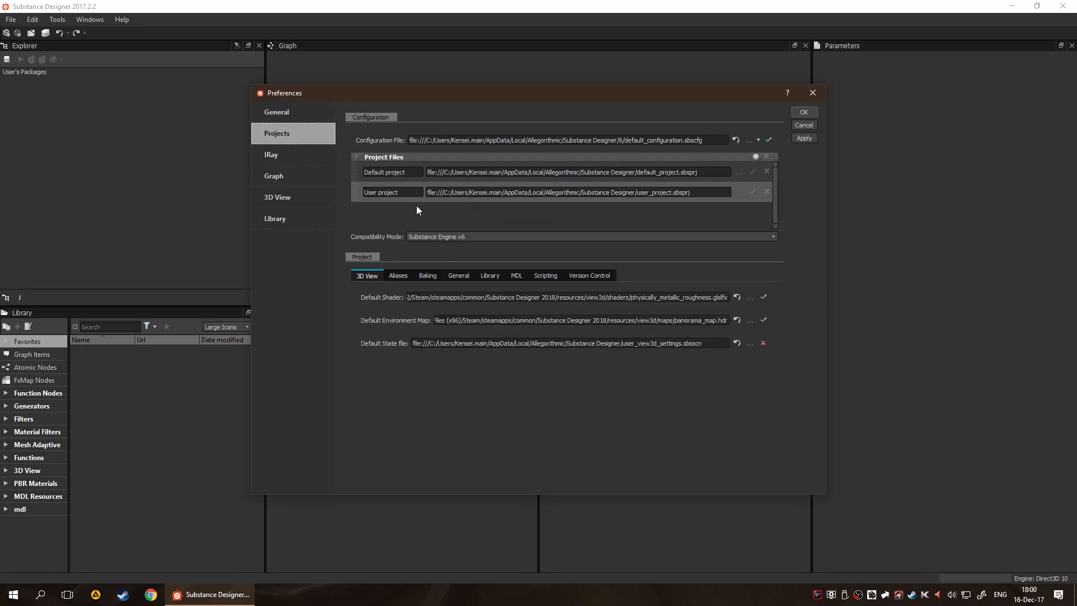
# Examine the General preferences, including history, language, cache sizes and auto backup
pyautogui.click(276, 110)
pyautogui.scroll(-3, 625, 210)
pyautogui.scroll(3, 653, 258)
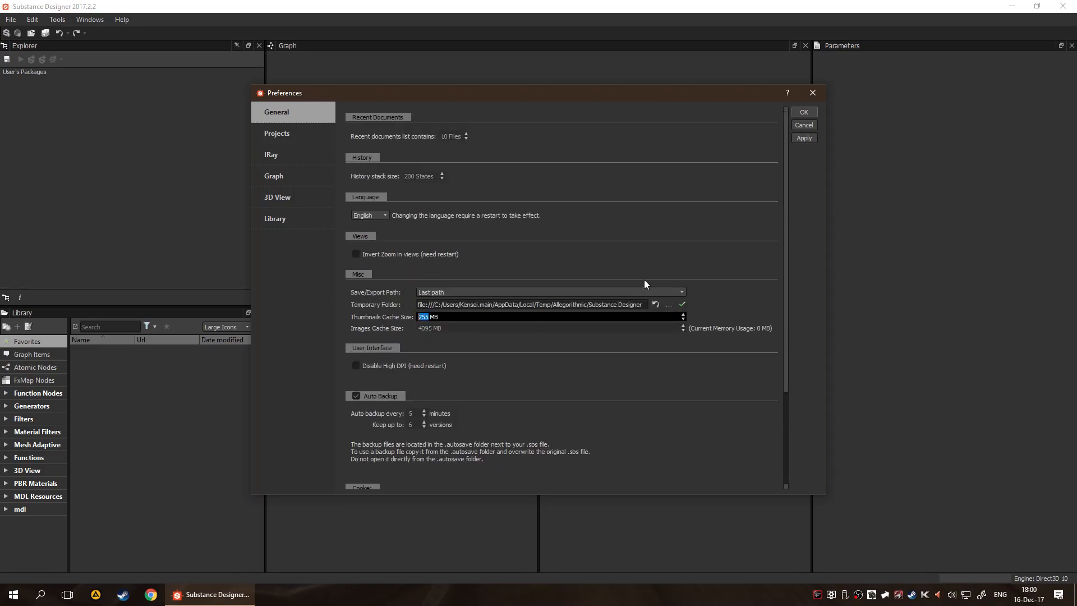
pyautogui.click(637, 383)
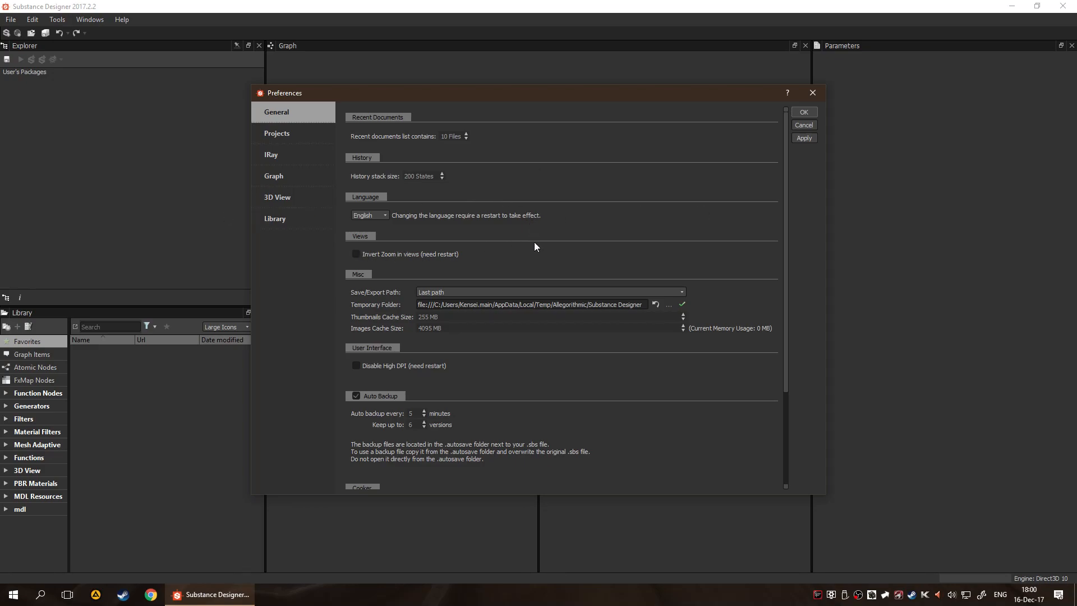
pyautogui.scroll(-4, 534, 246)
pyautogui.scroll(1, 524, 267)
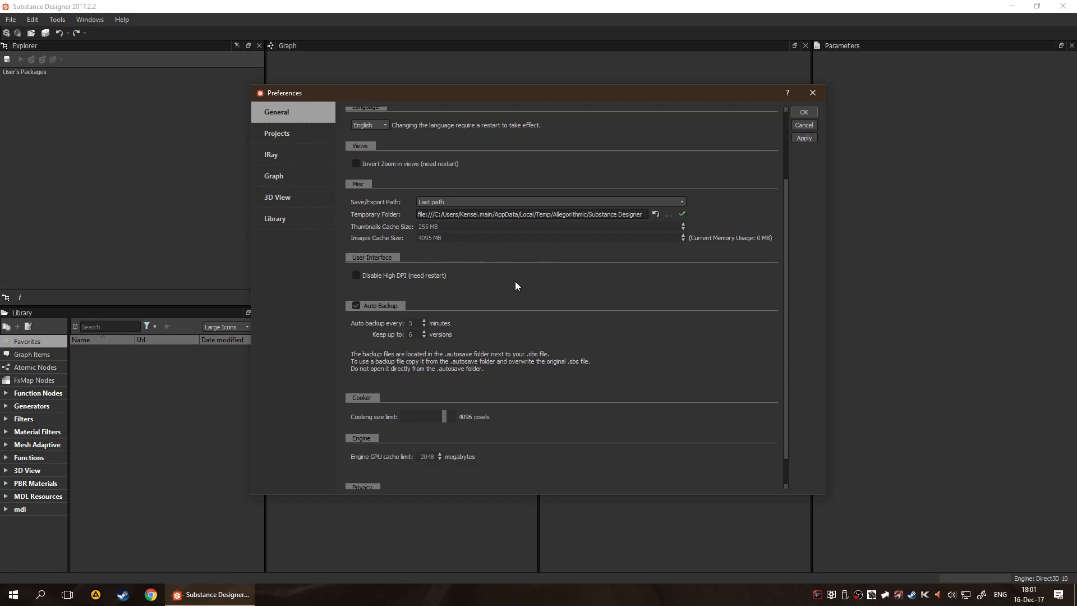
# Set the cooking size limit in the General preferences to 512 pixels
pyautogui.scroll(-1, 511, 281)
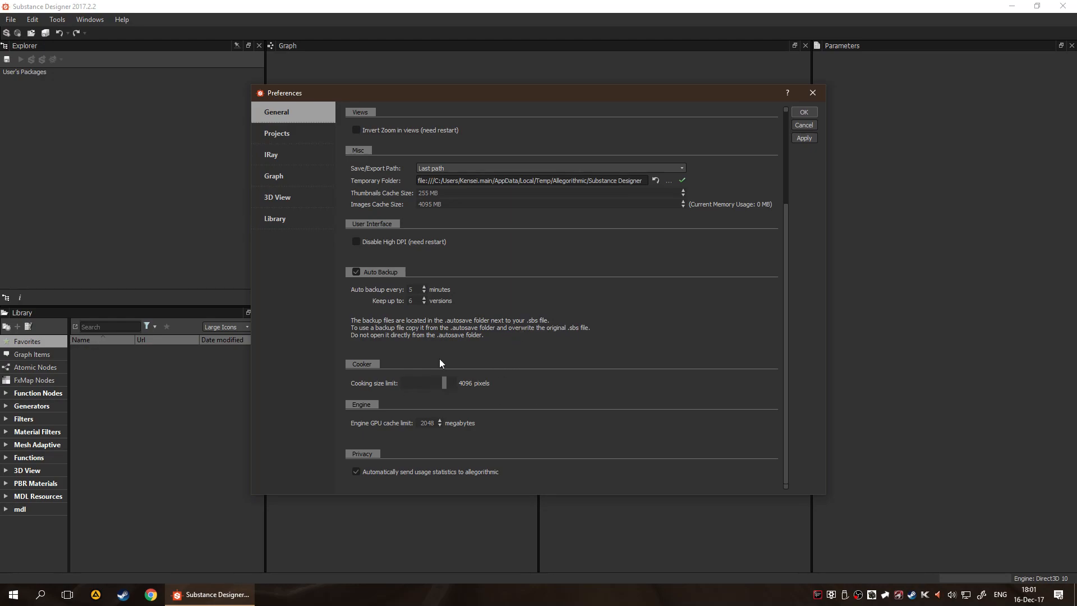
pyautogui.moveTo(497, 97); pyautogui.dragTo(572, 114)
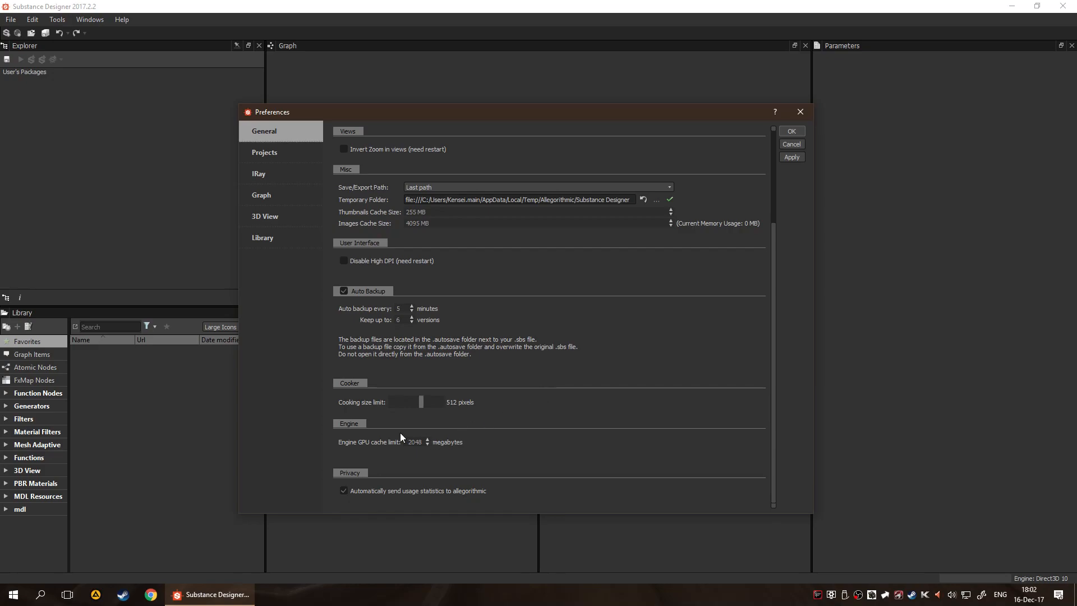
pyautogui.click(580, 422)
# Examine the project preferences for 3D view, aliases and baking, including the resource name macros and submesh name filter
pyautogui.click(275, 153)
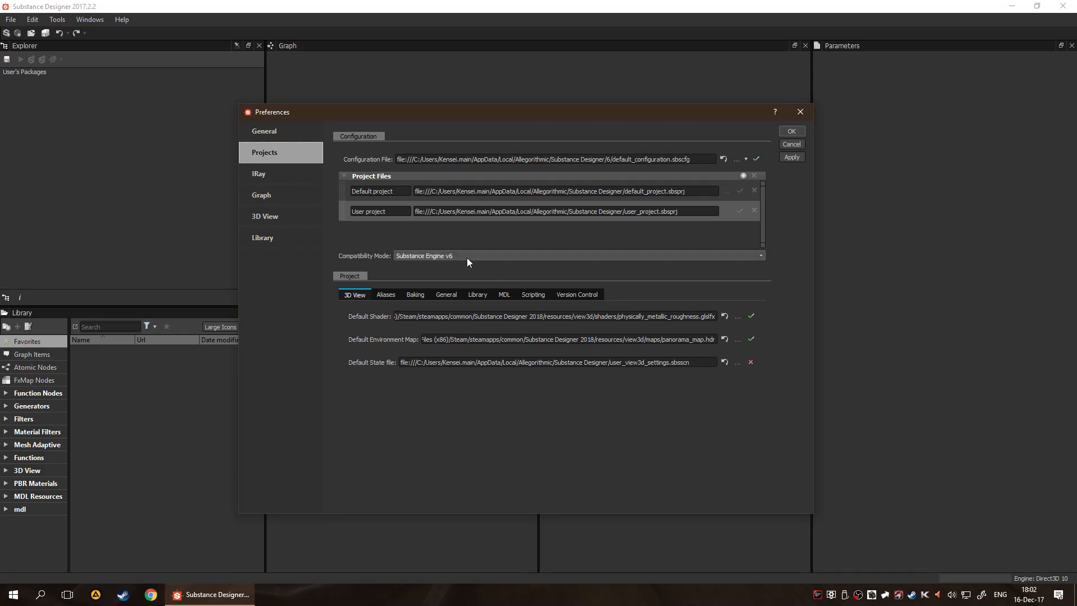
pyautogui.click(393, 296)
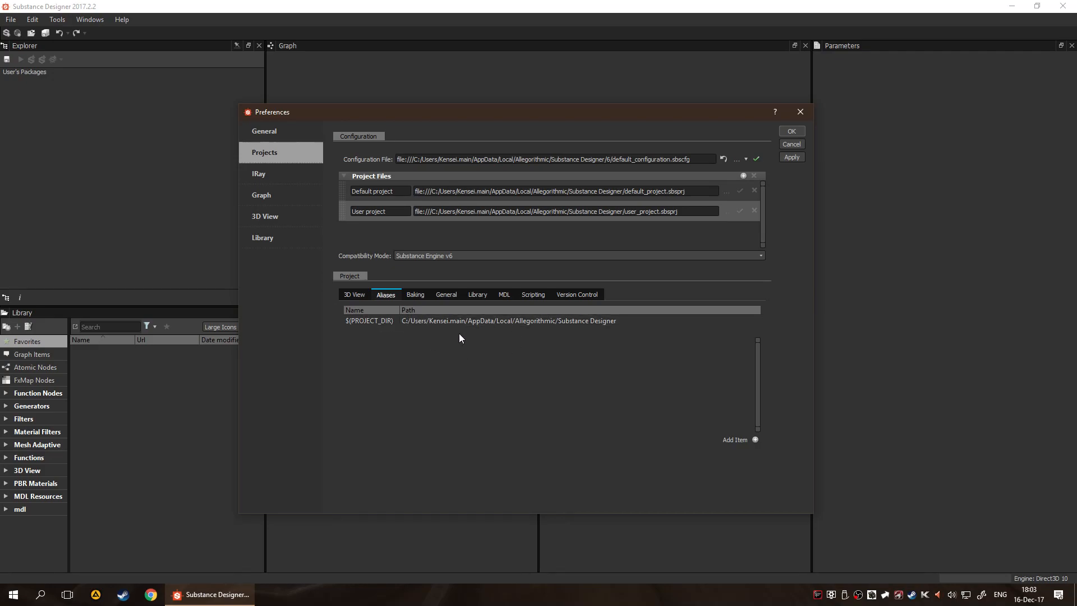
pyautogui.click(417, 295)
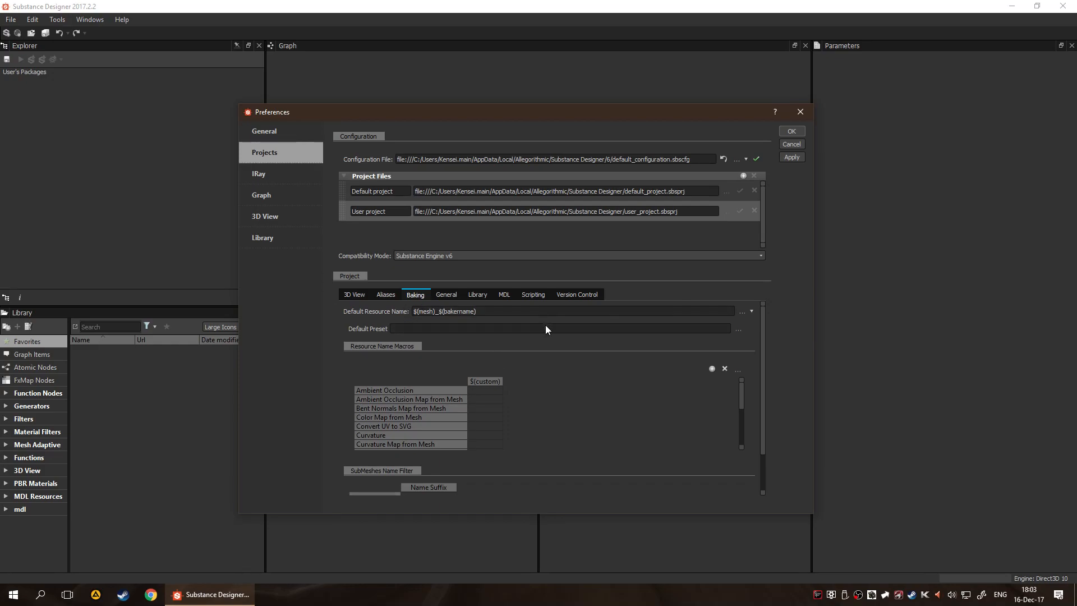
pyautogui.scroll(-1, 544, 325)
pyautogui.scroll(-2, 469, 346)
pyautogui.scroll(2, 402, 359)
pyautogui.scroll(1, 433, 362)
pyautogui.scroll(-4, 634, 421)
pyautogui.scroll(-1, 628, 450)
pyautogui.scroll(1, 501, 355)
pyautogui.scroll(-1, 595, 395)
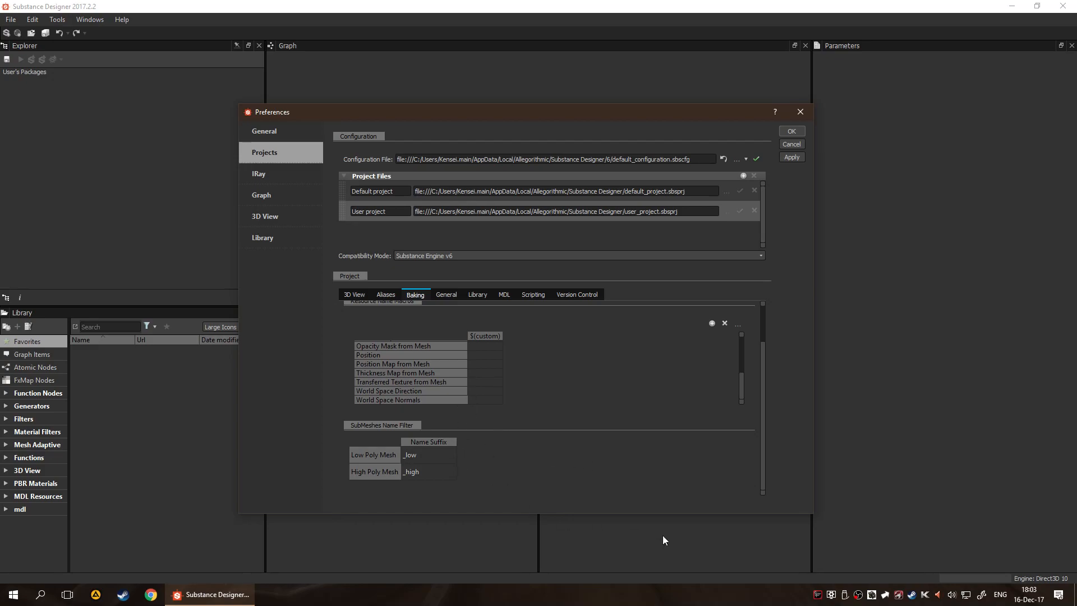
pyautogui.scroll(5, 576, 361)
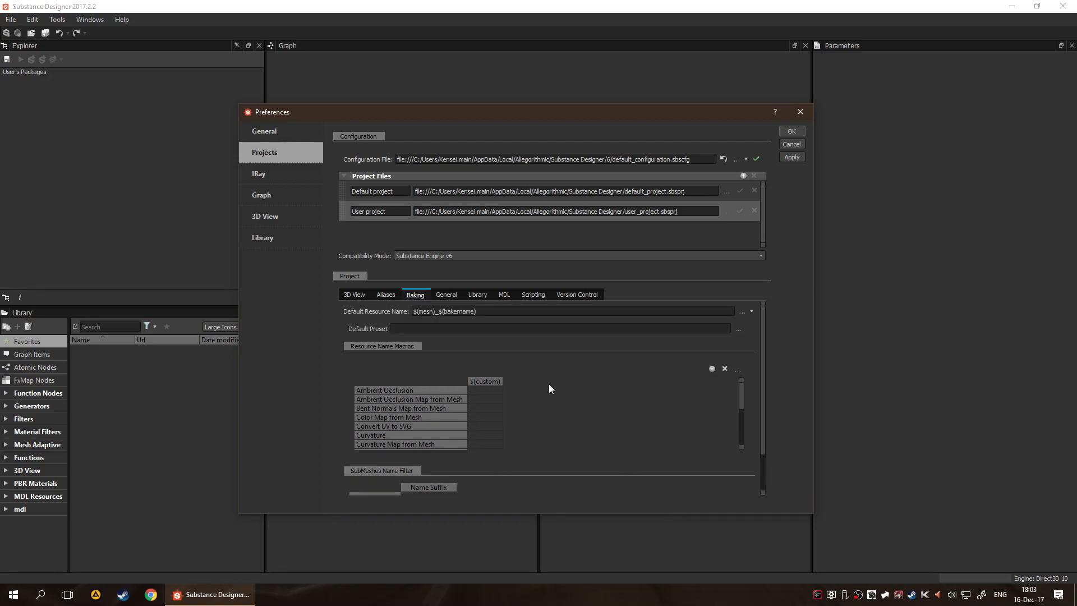
# Examine the project's general settings, covering template directories, the tangent space plugin and the normal map options
pyautogui.click(439, 294)
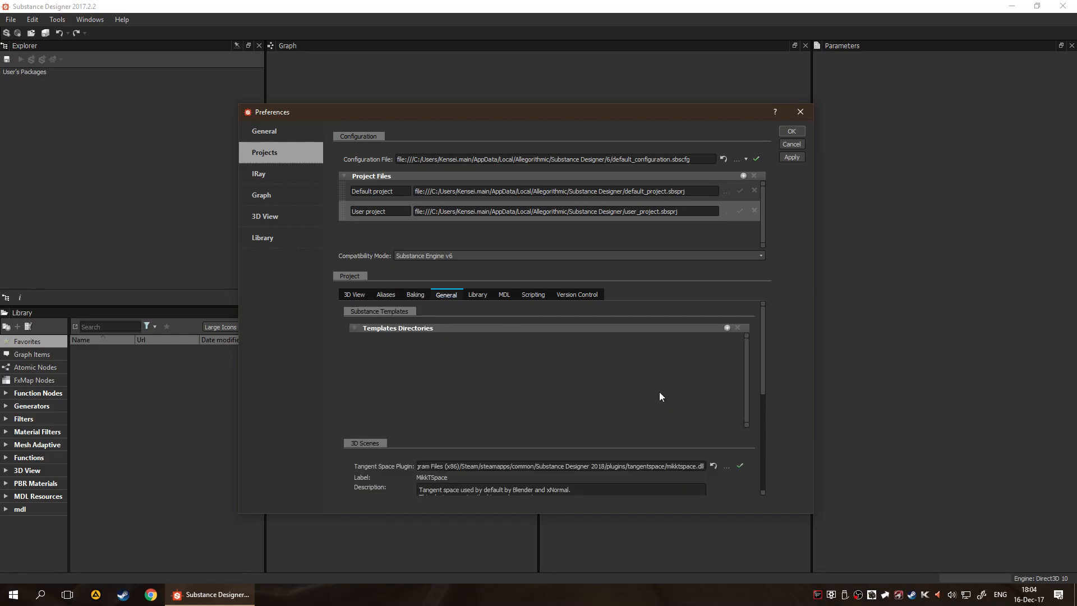
pyautogui.scroll(-3, 672, 385)
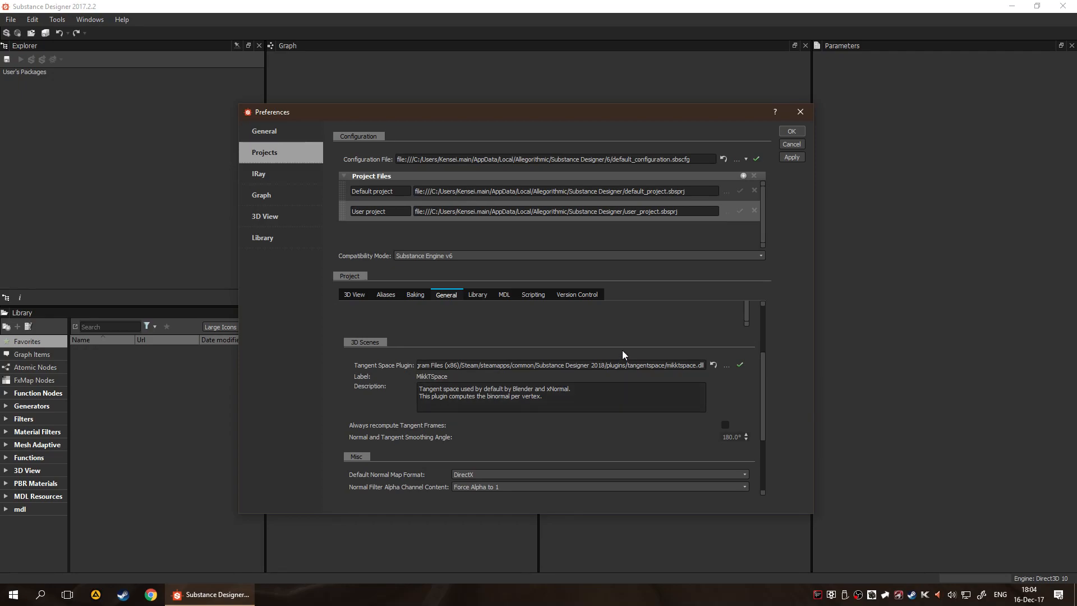
pyautogui.scroll(-3, 645, 378)
pyautogui.scroll(4, 746, 335)
pyautogui.scroll(1, 745, 332)
pyautogui.scroll(-1, 725, 451)
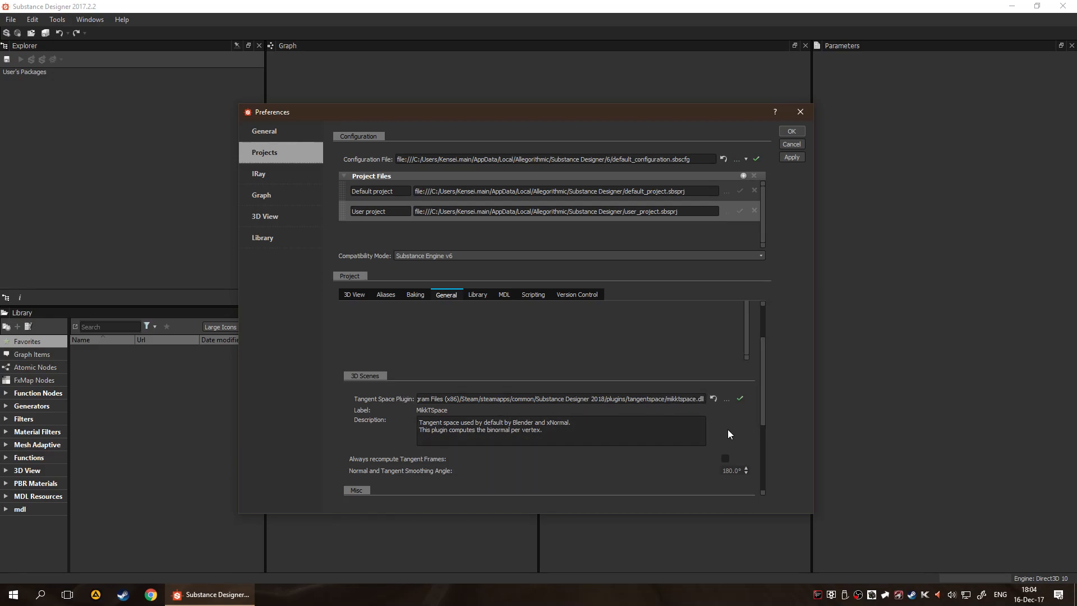
pyautogui.scroll(-2, 728, 429)
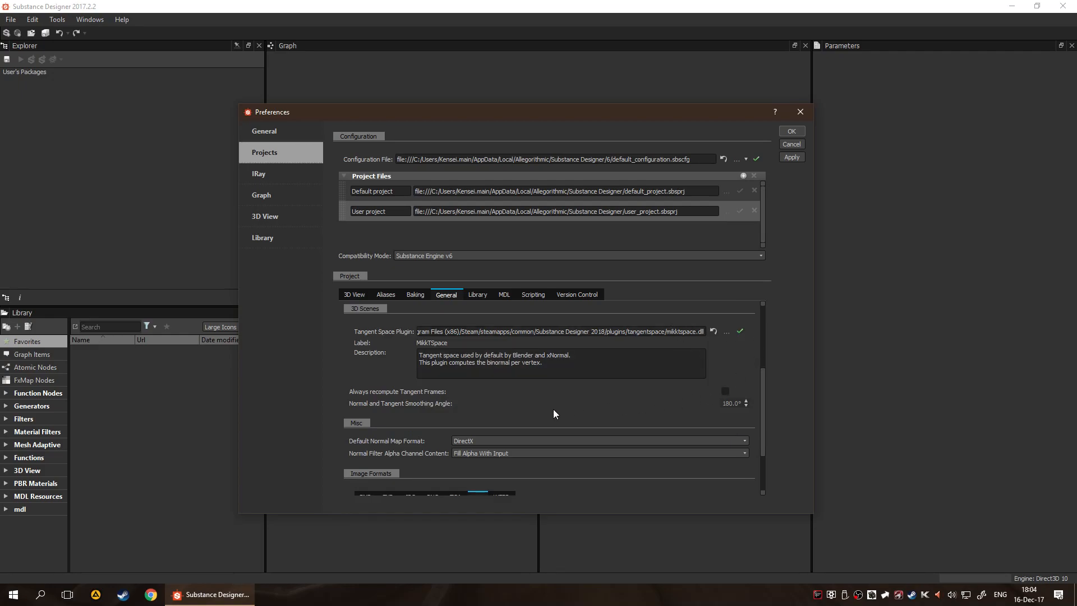
pyautogui.scroll(-2, 553, 409)
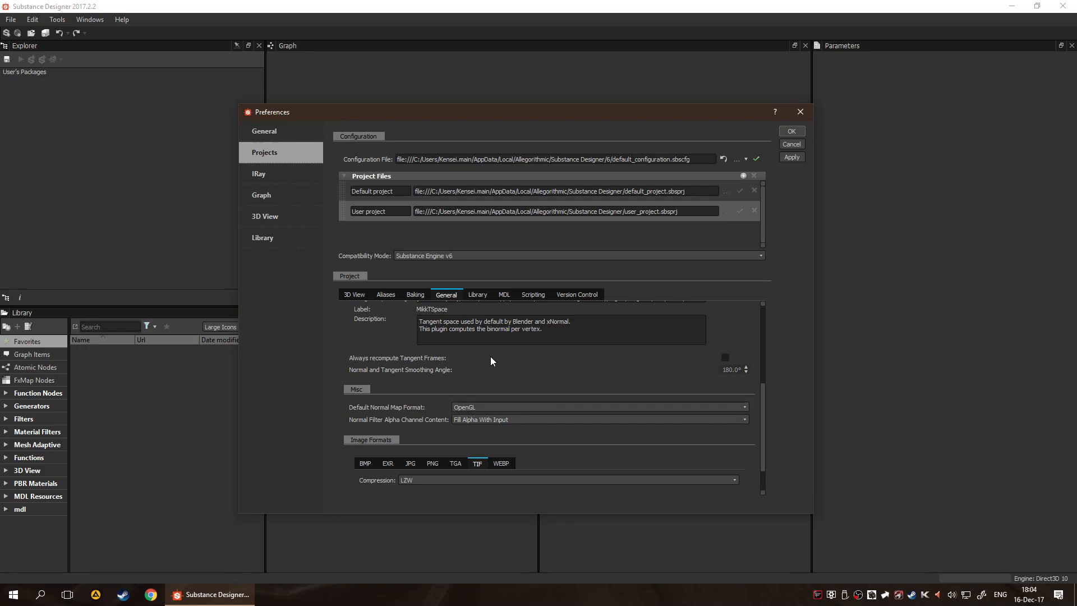
# Set the project's default normal map format to DirectX
pyautogui.click(522, 407)
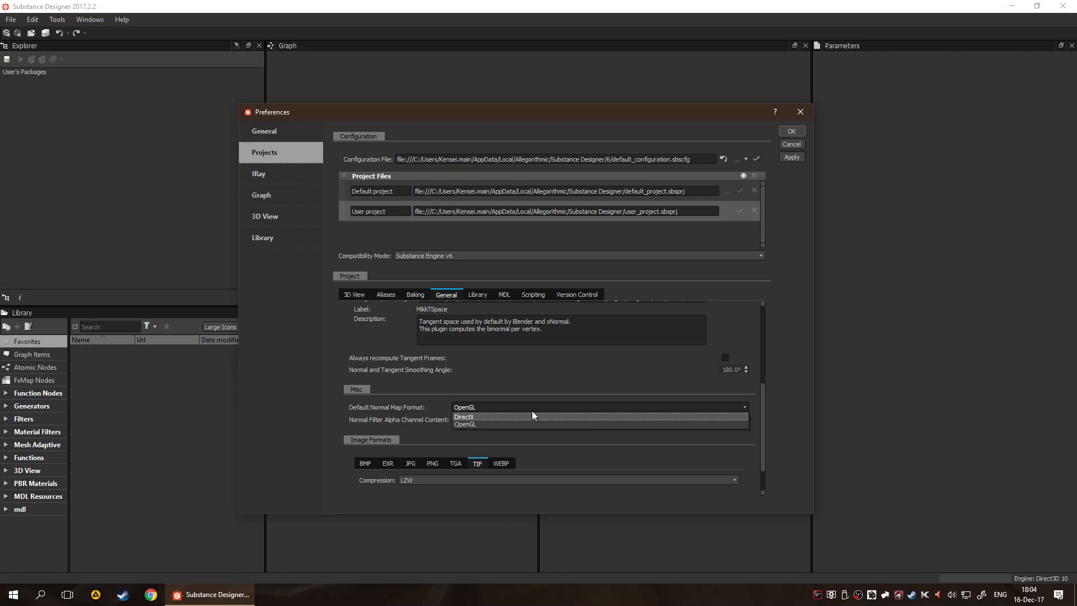
pyautogui.click(530, 405)
pyautogui.click(498, 408)
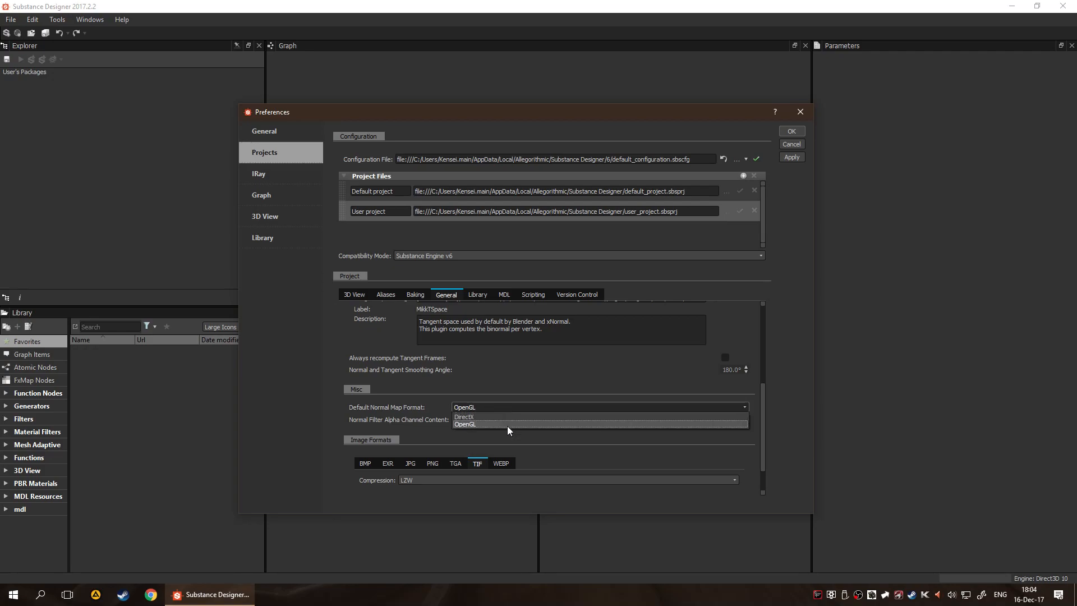
pyautogui.click(512, 416)
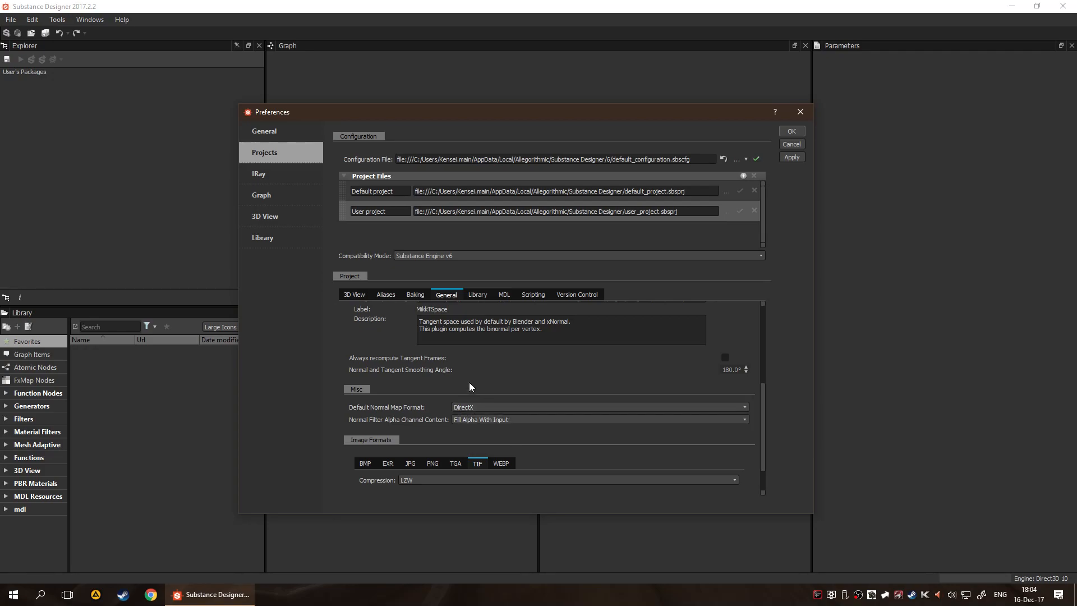
# View the choices for the normal filter's alpha channel content without changing the setting
pyautogui.scroll(-2, 414, 421)
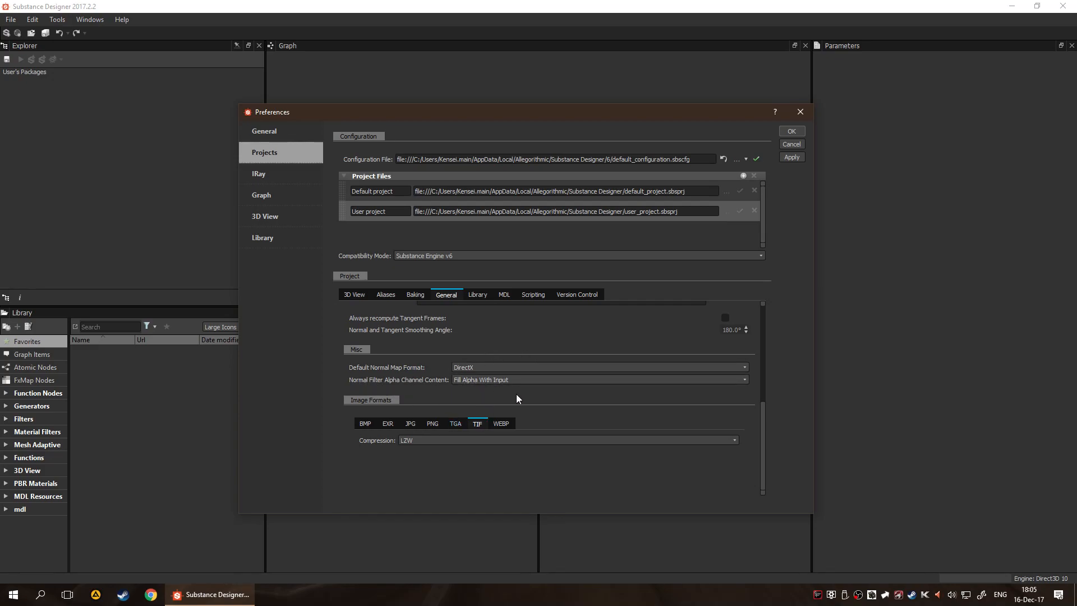
pyautogui.click(504, 380)
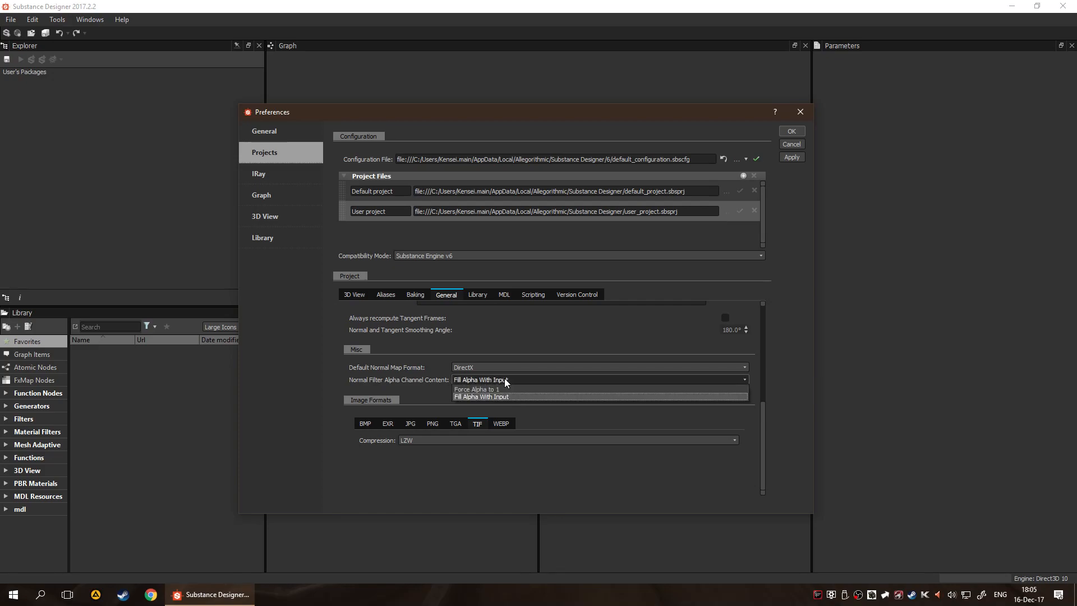
pyautogui.click(503, 379)
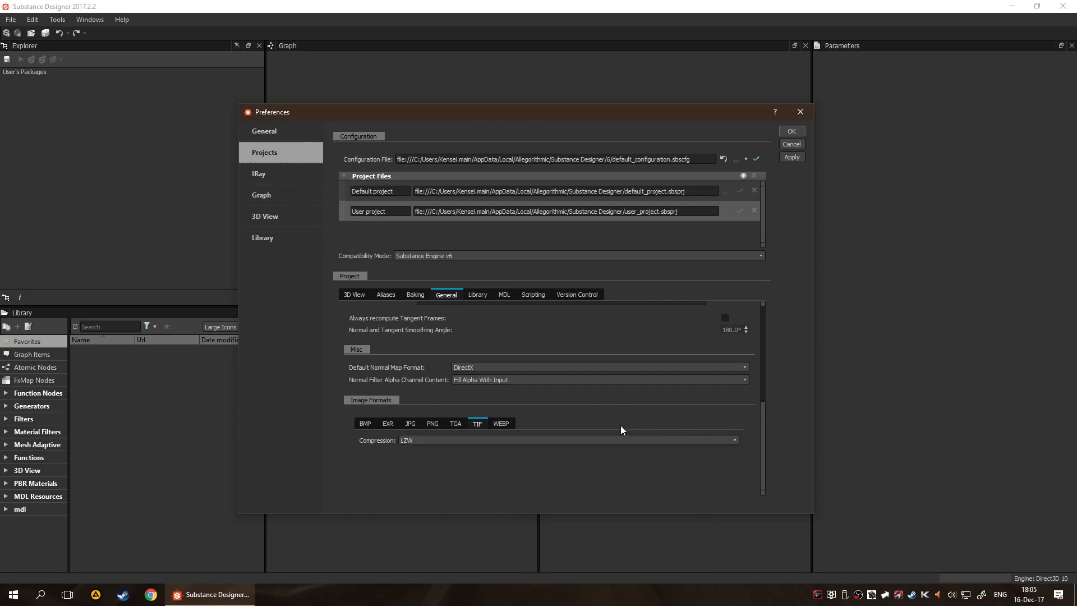
# Examine the project's image format settings for BMP, EXR, JPG, PNG, TGA and TIF, including the TGA compression choices
pyautogui.click(456, 423)
pyautogui.click(433, 423)
pyautogui.click(410, 423)
pyautogui.click(388, 423)
pyautogui.click(365, 425)
pyautogui.click(386, 424)
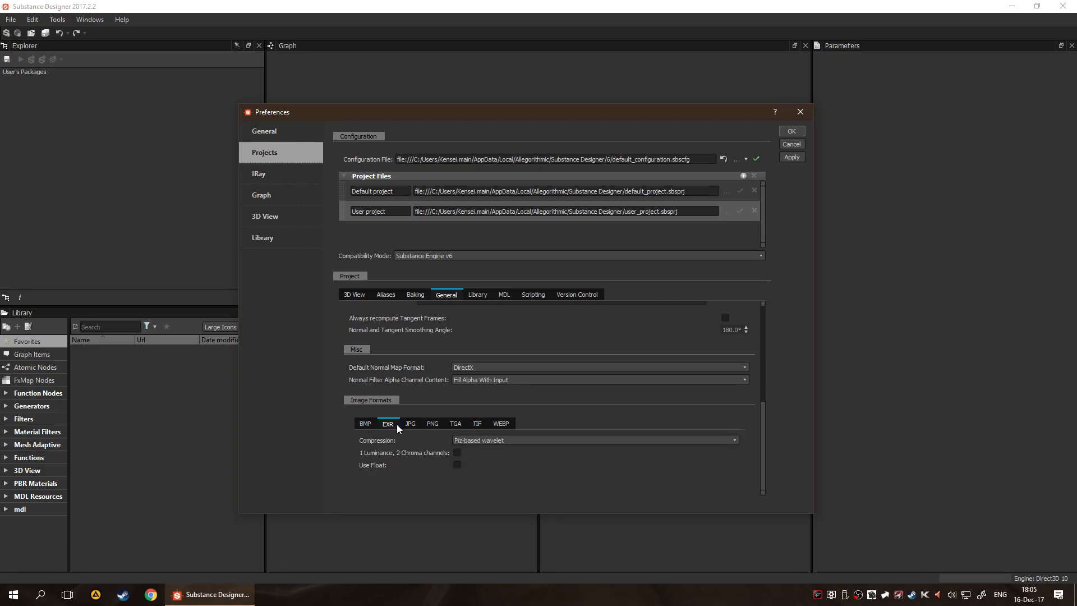
pyautogui.click(410, 423)
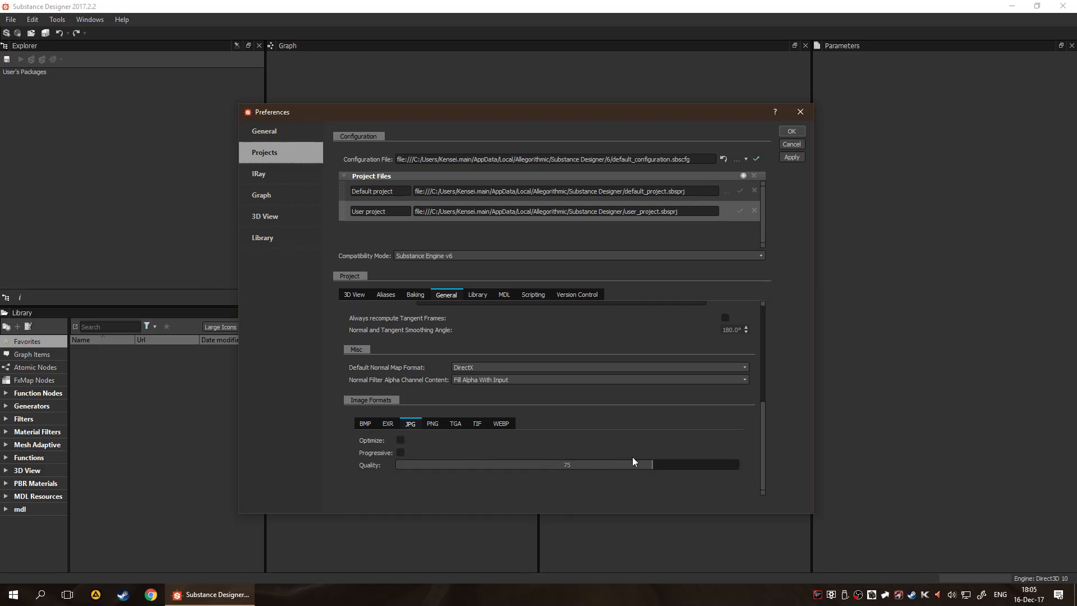
pyautogui.click(477, 423)
pyautogui.click(452, 423)
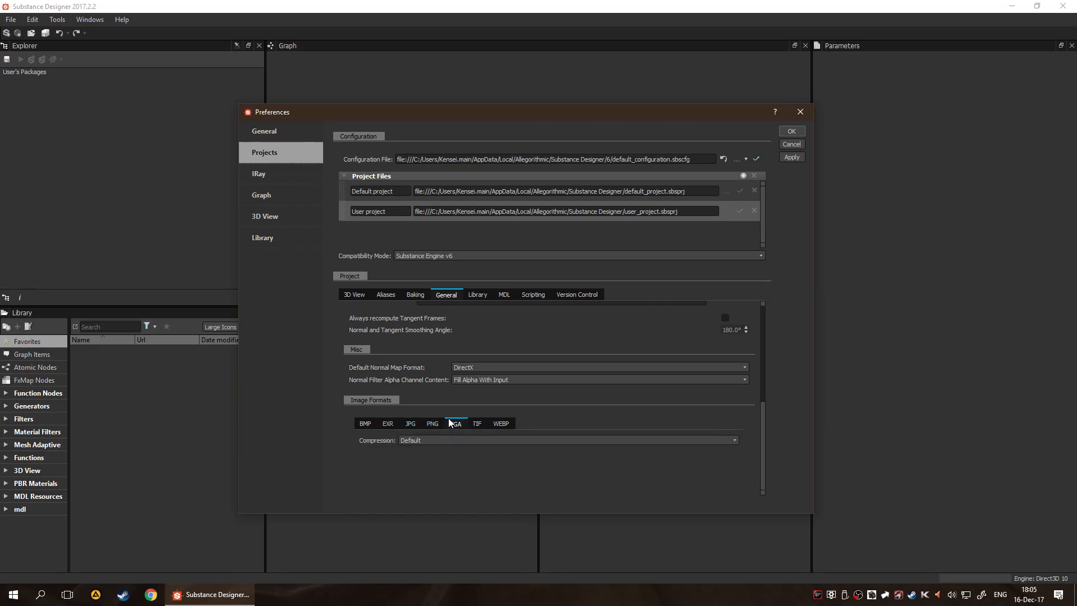
pyautogui.click(487, 440)
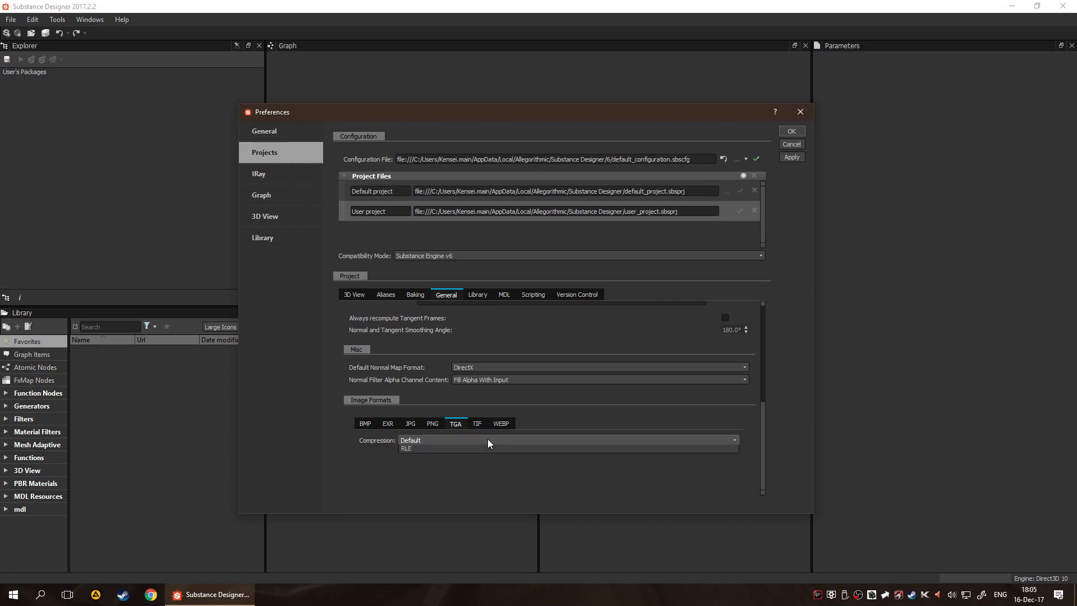
pyautogui.click(426, 494)
pyautogui.click(432, 423)
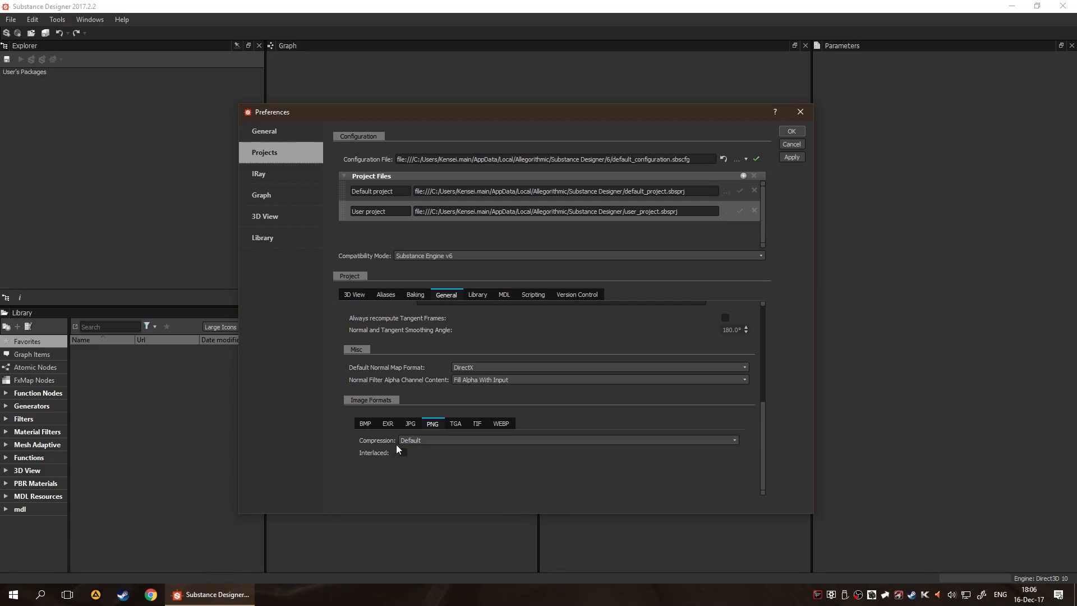
# Examine the project's MDL paths and its scripting actions and interpreters
pyautogui.click(566, 295)
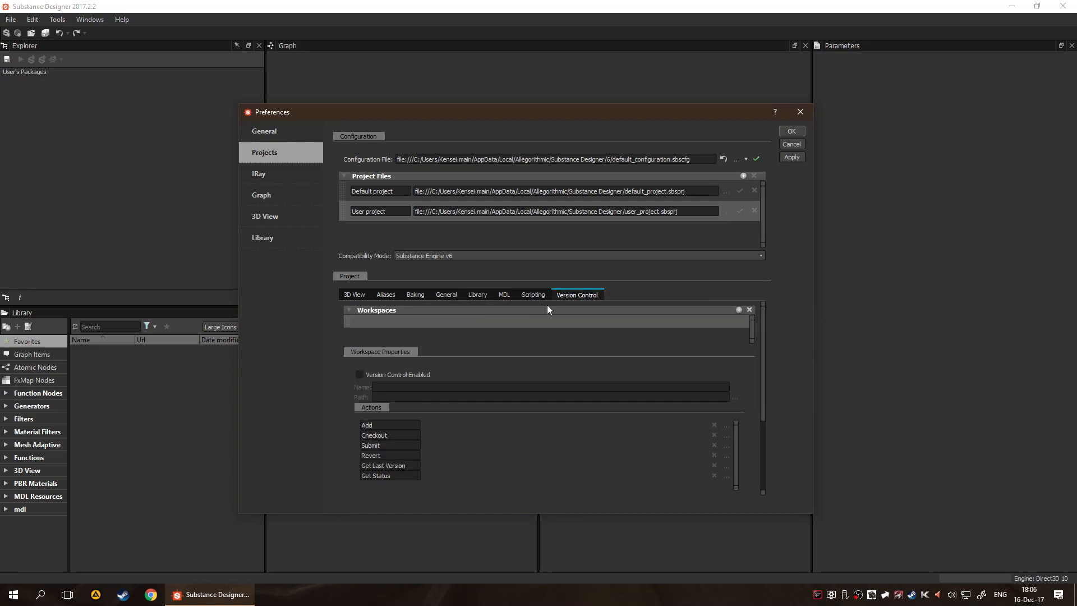
pyautogui.click(503, 295)
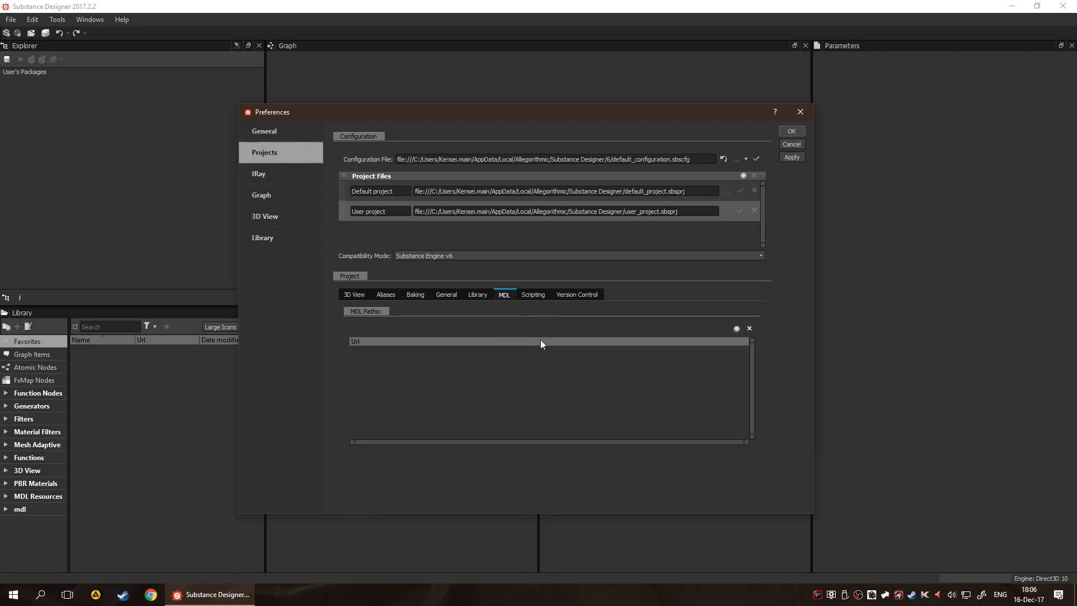
pyautogui.click(528, 297)
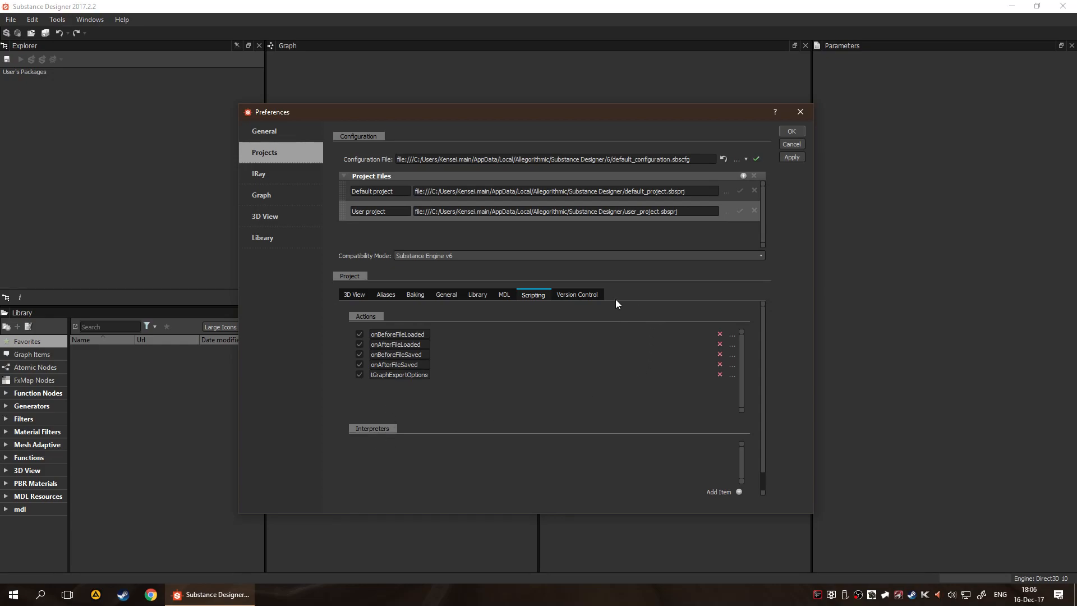
# Enable version control in the project's workspace properties and review its action list
pyautogui.click(594, 294)
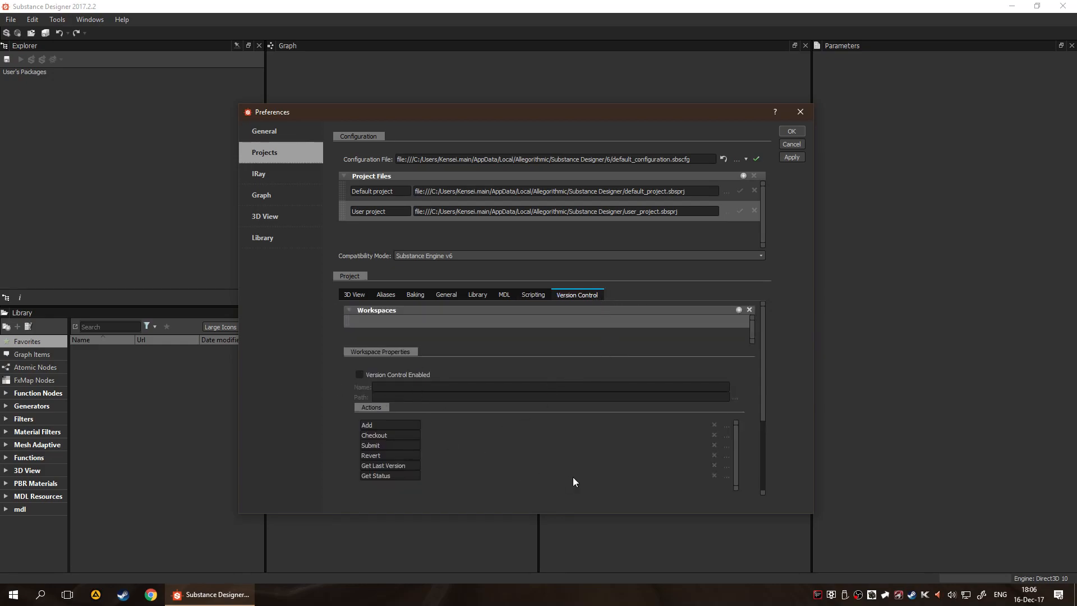
pyautogui.scroll(-3, 530, 372)
pyautogui.scroll(3, 533, 423)
pyautogui.scroll(-2, 531, 404)
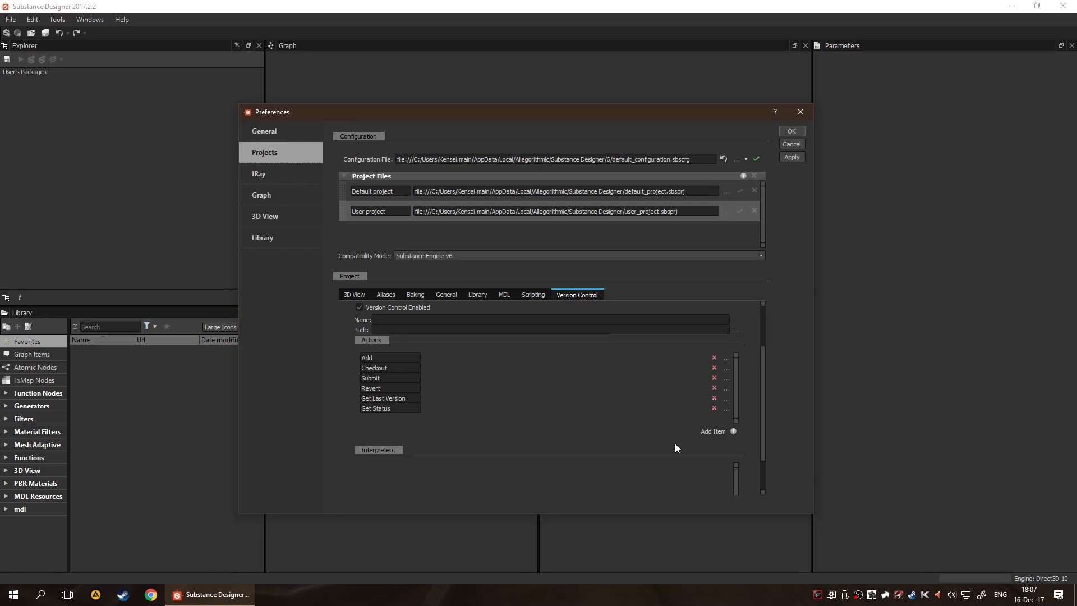
# Try adding a custom version control action, browse the tools/version_control folder for its batch file, and remove the action again
pyautogui.click(732, 431)
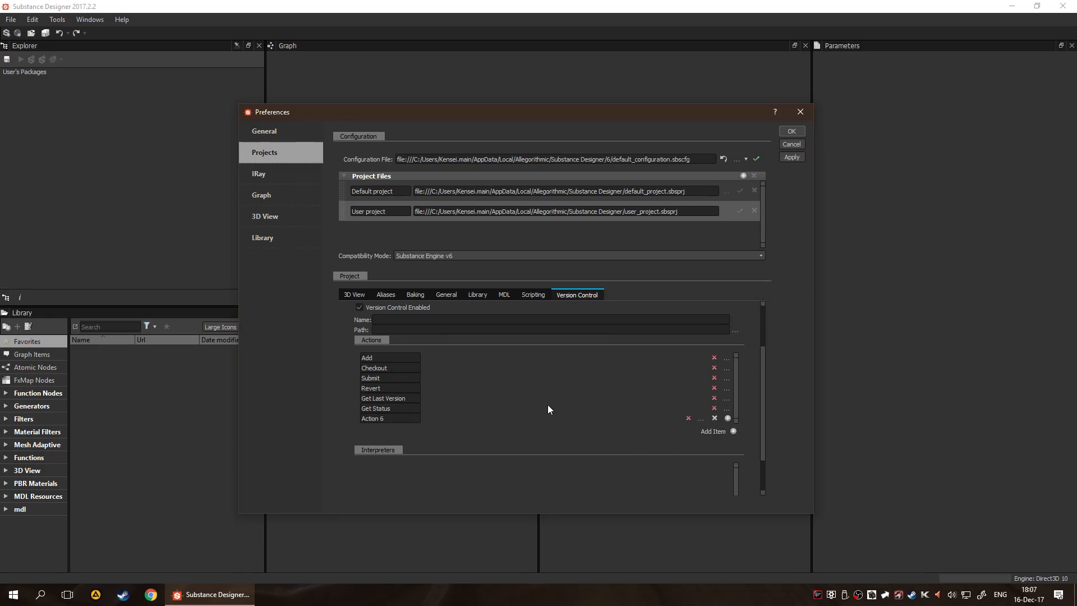
pyautogui.click(700, 419)
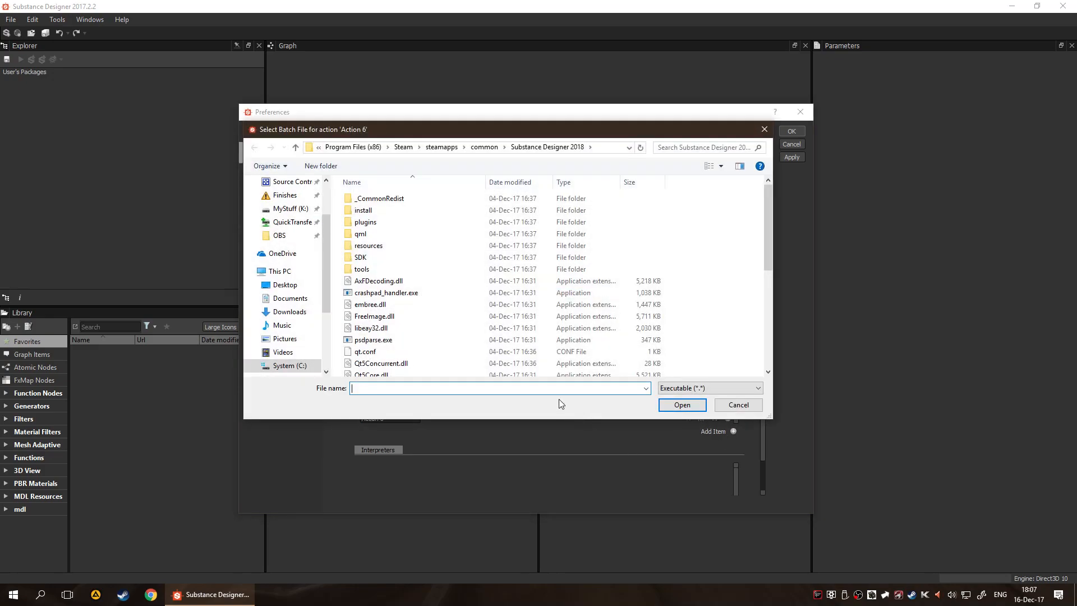
pyautogui.doubleClick(412, 272)
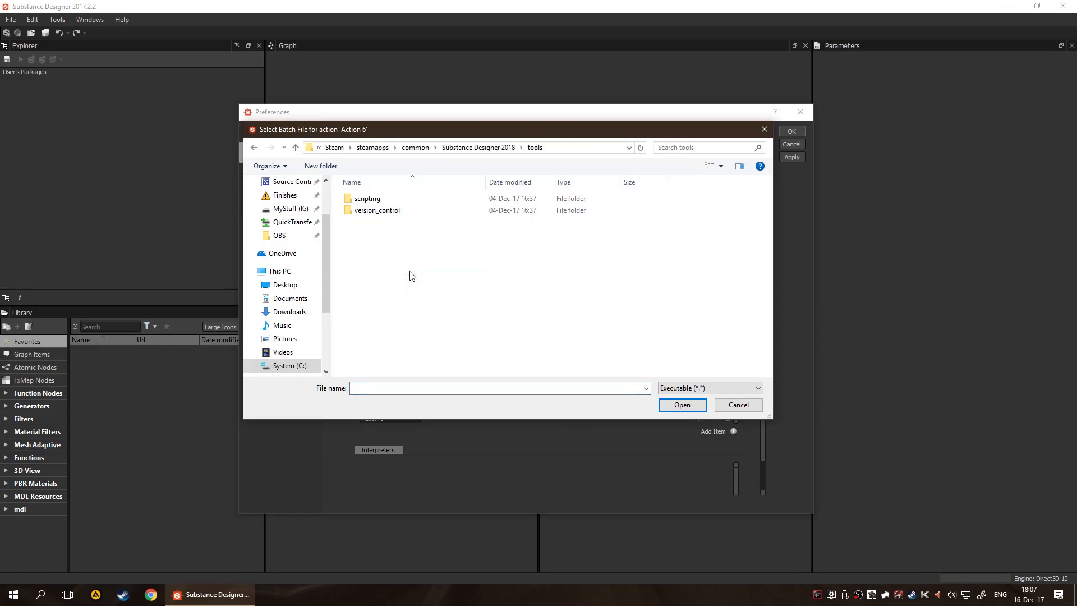
pyautogui.hotkey('alt', 'Left')
pyautogui.doubleClick(491, 271)
pyautogui.hotkey('alt', 'Left')
pyautogui.doubleClick(447, 269)
pyautogui.doubleClick(424, 212)
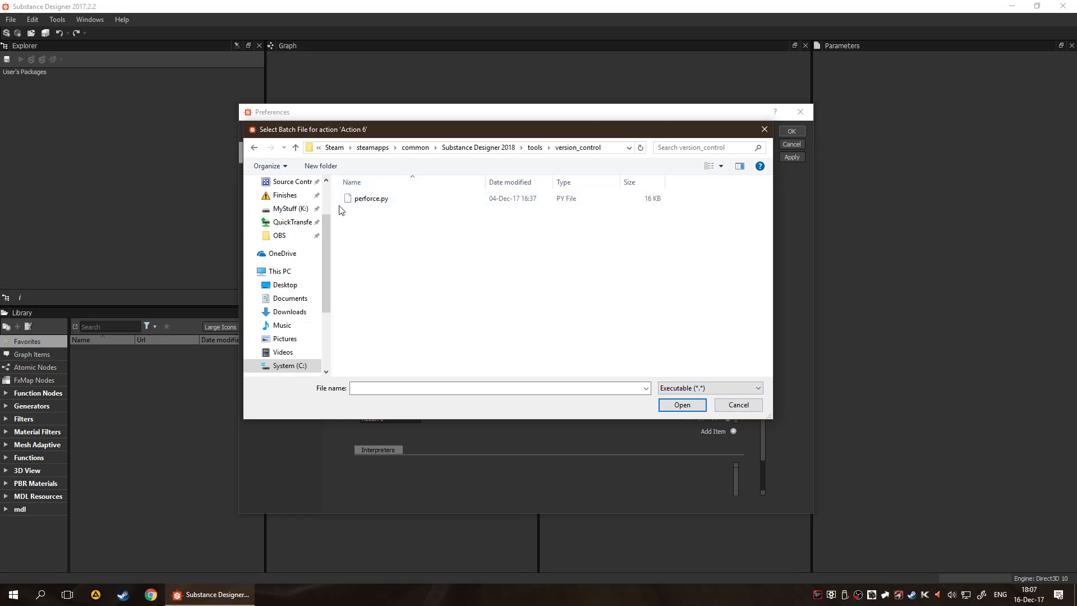
pyautogui.click(752, 405)
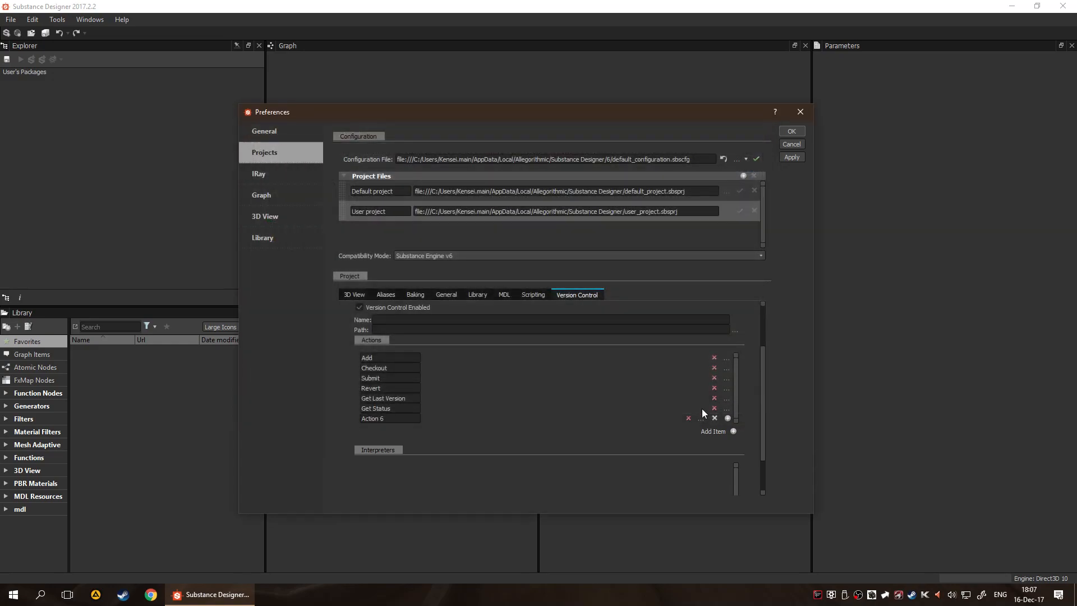
pyautogui.scroll(-2, 422, 452)
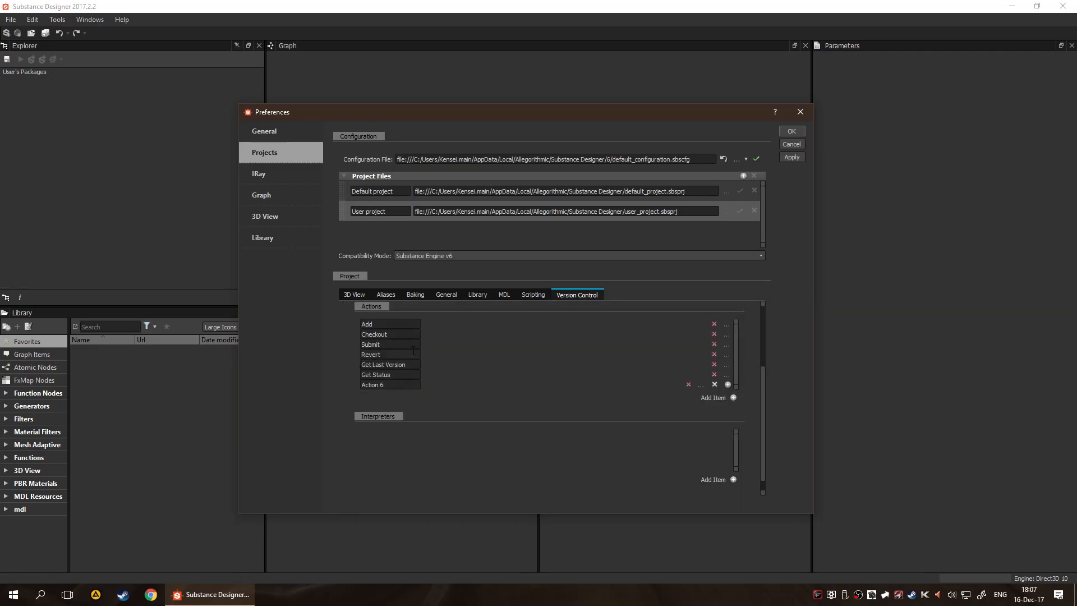
pyautogui.click(715, 384)
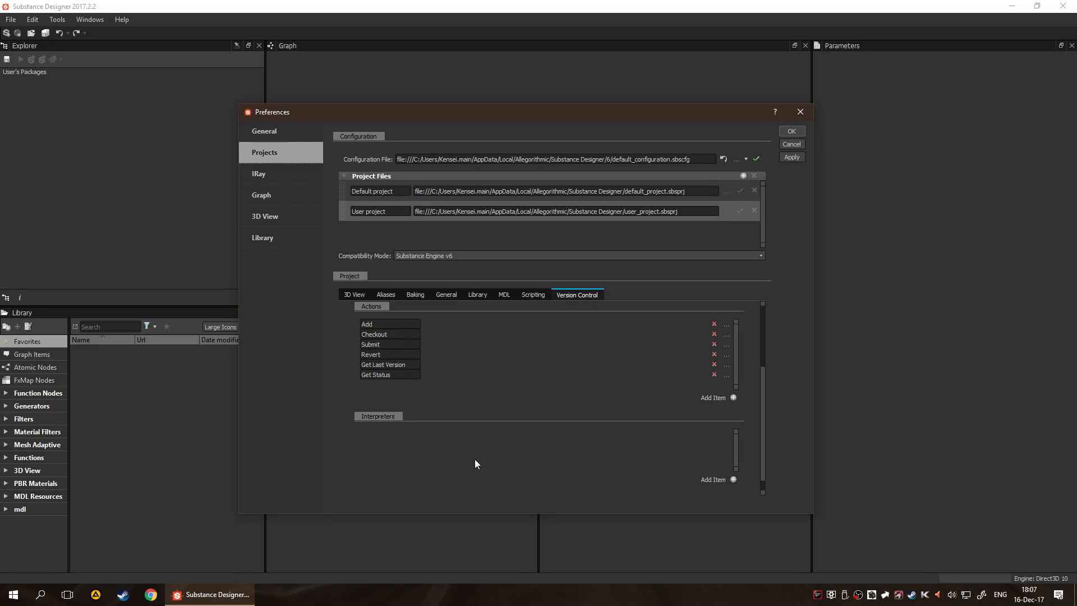
# Try adding a version control interpreter named py, browse for its executable, and remove the entry again
pyautogui.scroll(-1, 466, 382)
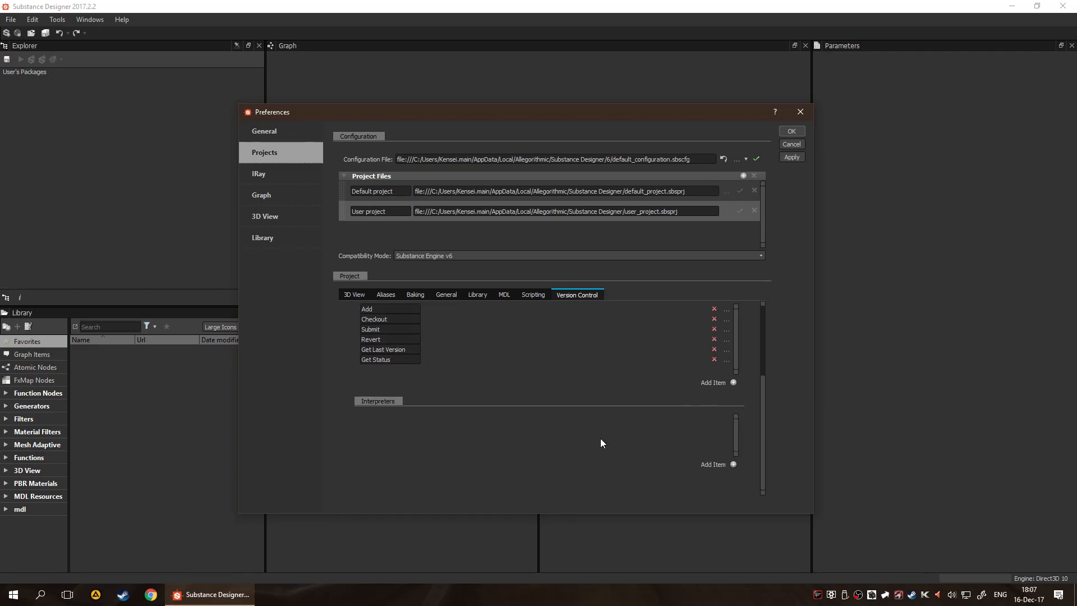
pyautogui.click(732, 465)
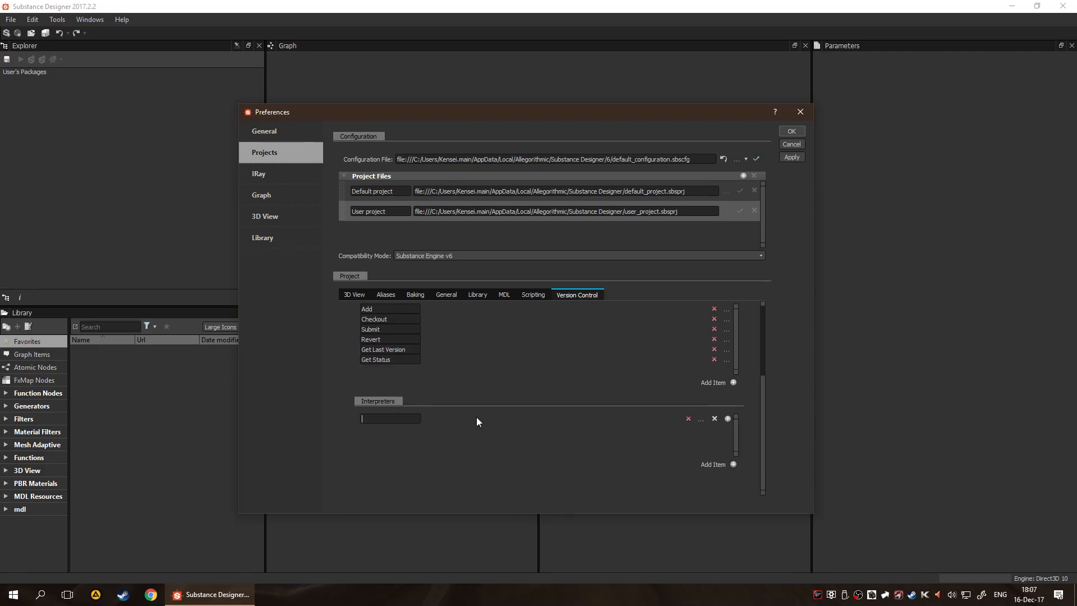
pyautogui.write('pu')
pyautogui.click(702, 419)
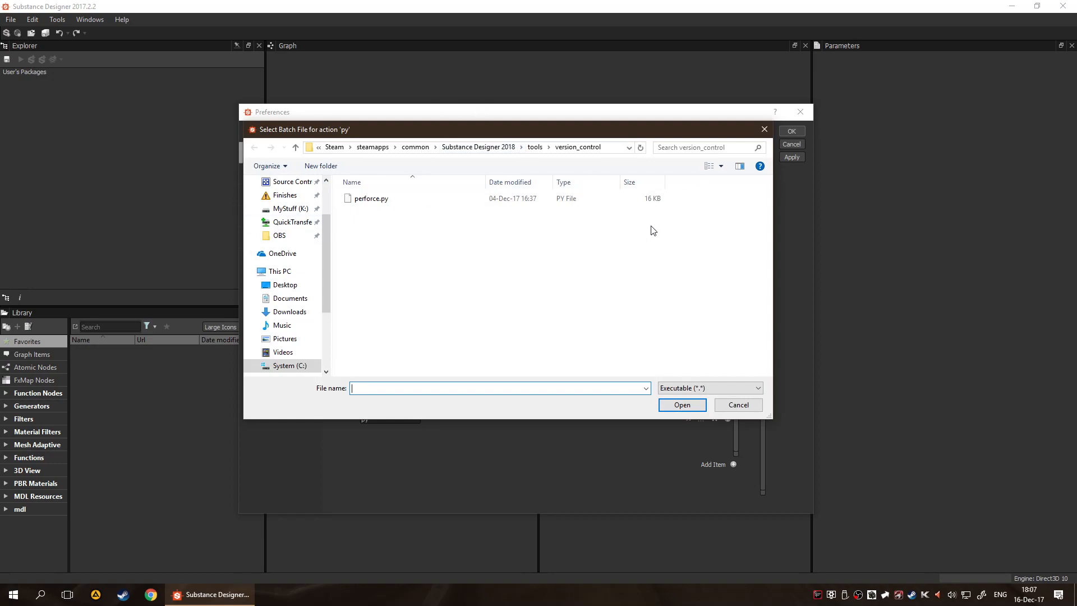
pyautogui.click(738, 405)
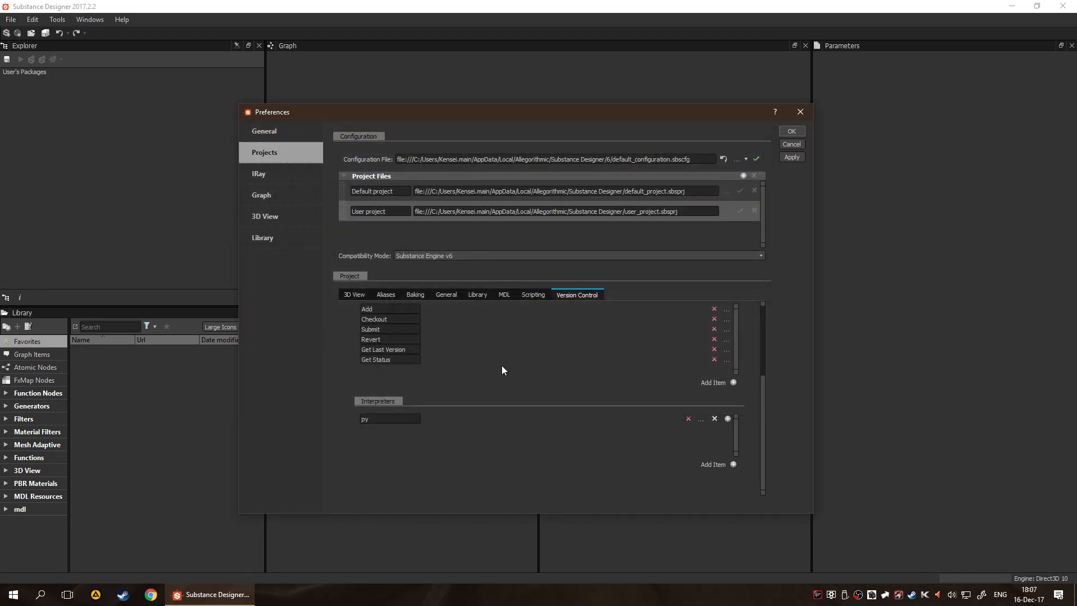
pyautogui.scroll(3, 474, 375)
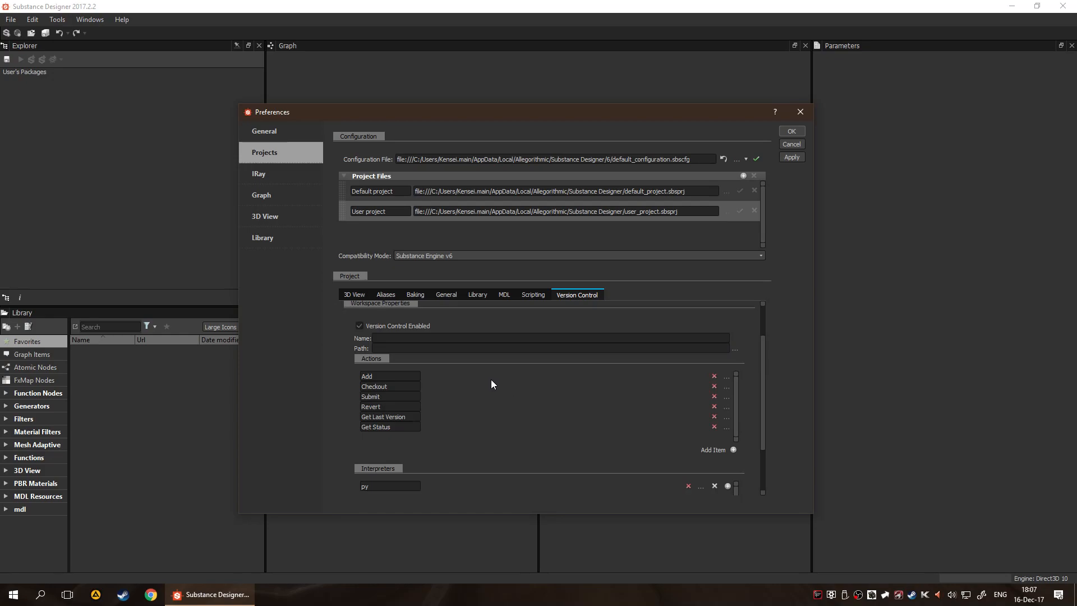
pyautogui.scroll(-3, 494, 383)
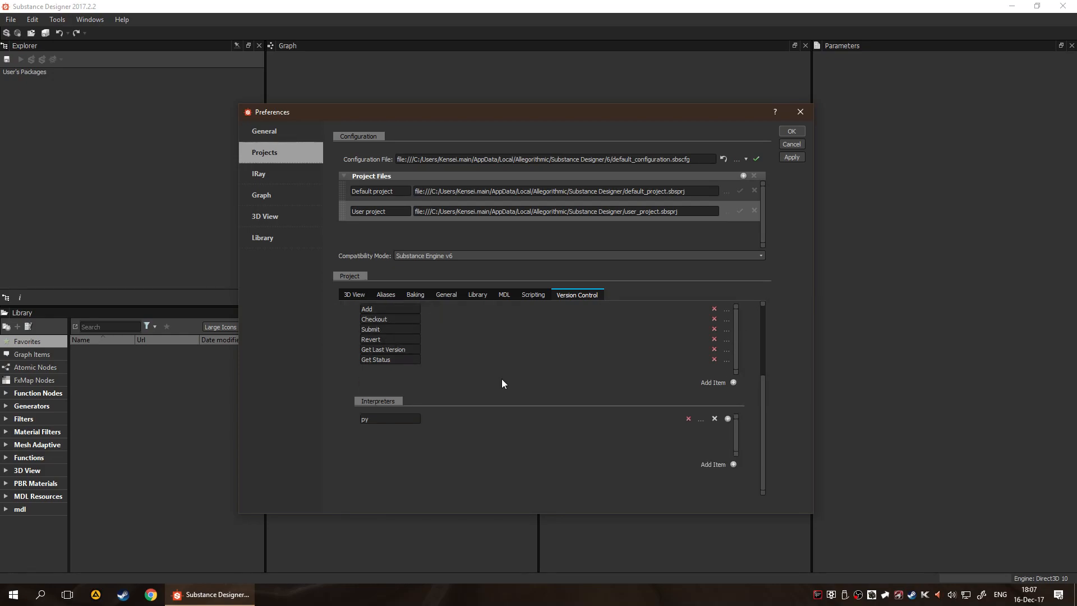
pyautogui.click(715, 422)
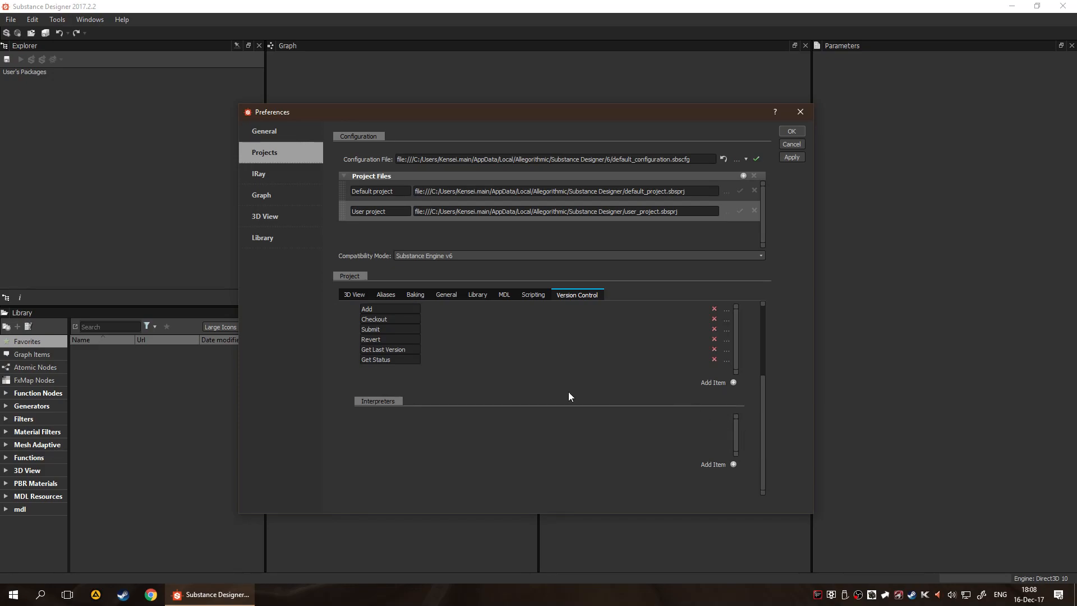
# In File Explorer, open perforce.py from Substance Designer 2018/tools/version_control in Notepad++, review the script, and close both windows
pyautogui.press('super+e')
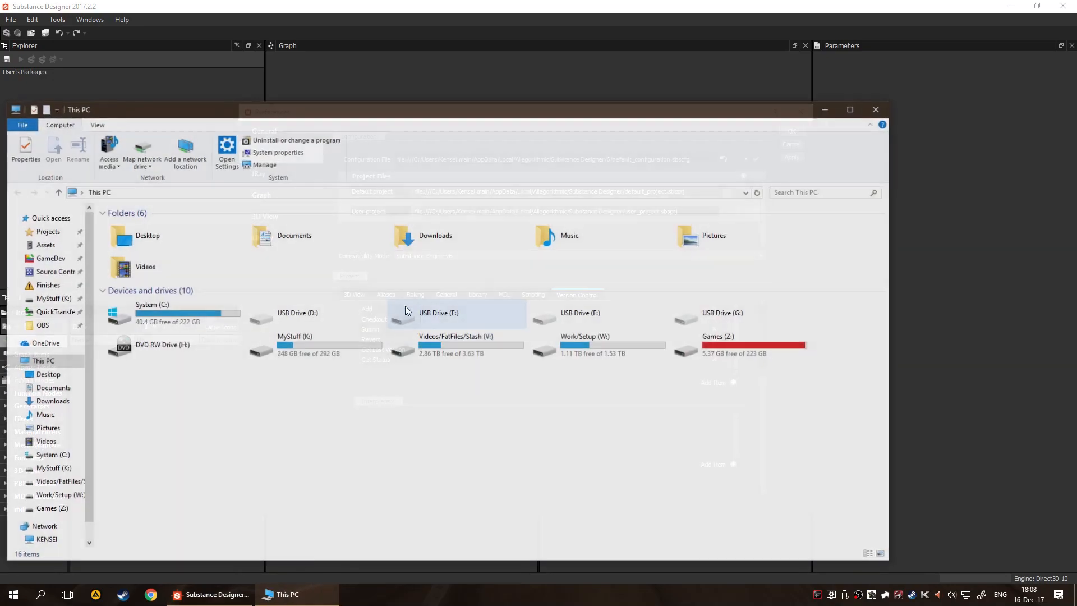
pyautogui.click(427, 190)
pyautogui.write('C:\\Program Files (x86)\\Steam\\steamapps\\common\\Substance Designer 2018')
pyautogui.press('Return')
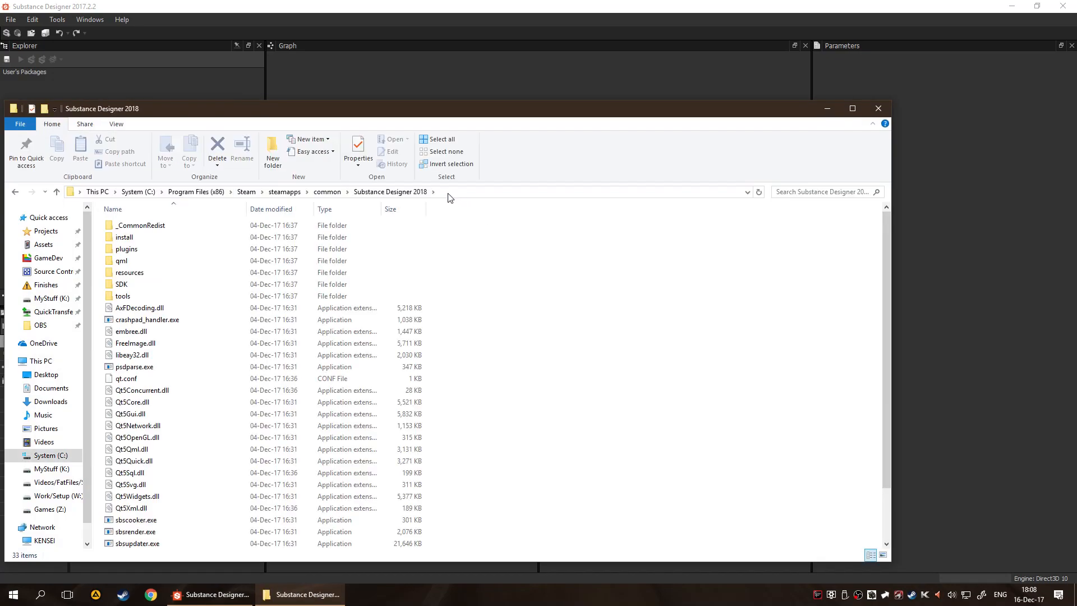
pyautogui.doubleClick(164, 297)
pyautogui.doubleClick(172, 237)
pyautogui.rightClick(164, 230)
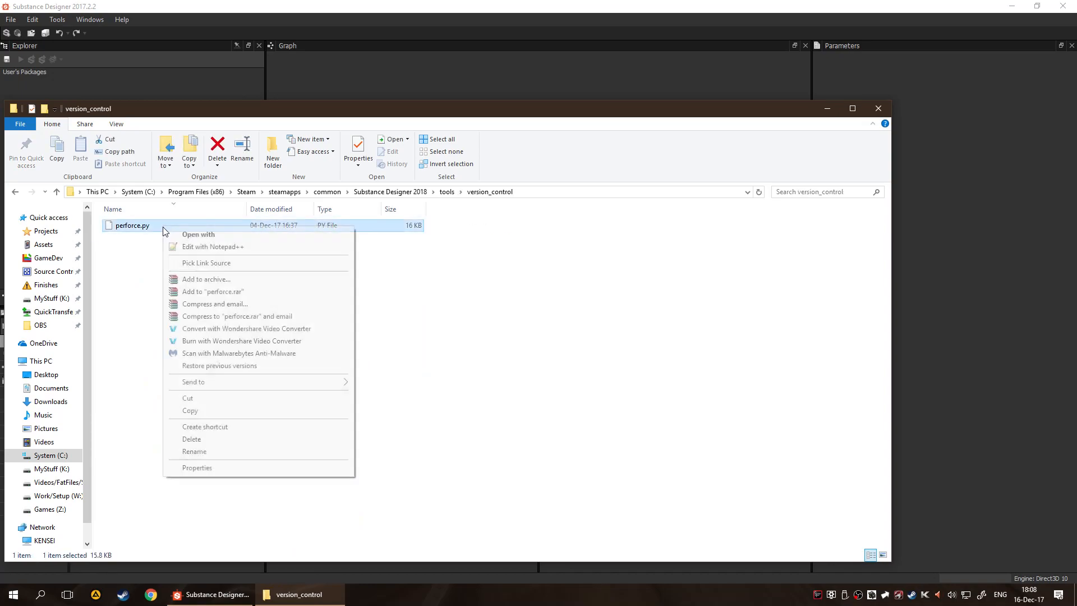
pyautogui.click(207, 247)
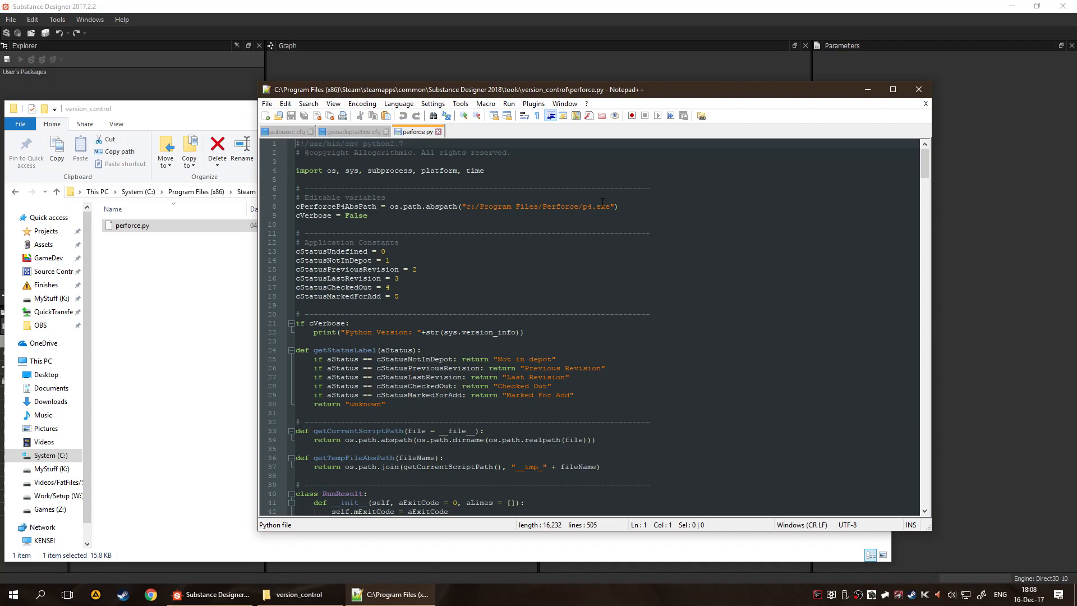
pyautogui.click(918, 89)
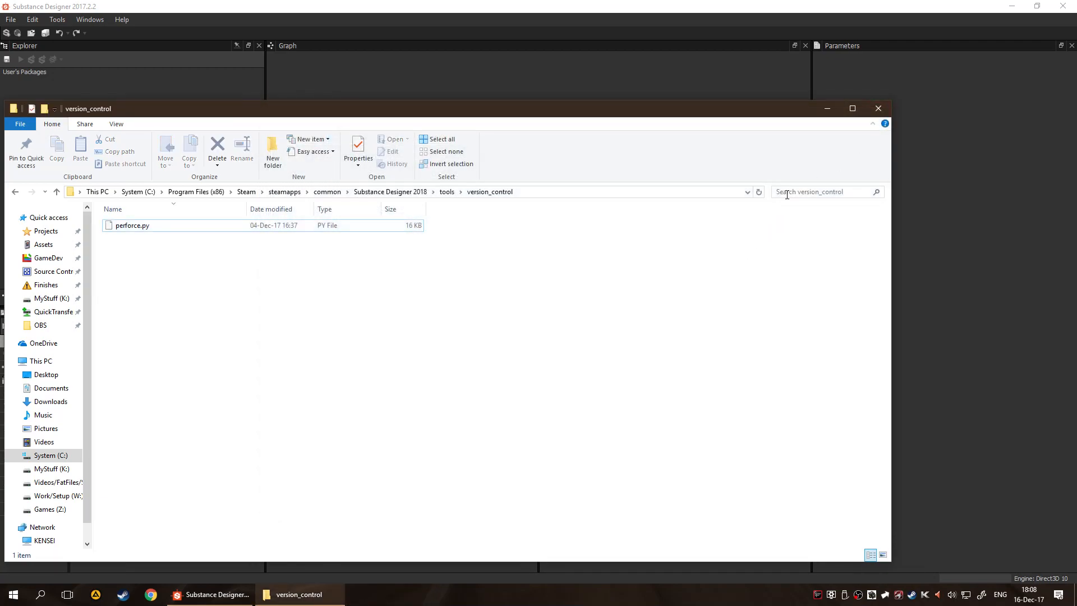
pyautogui.click(878, 109)
# Examine the project's version control workspace properties, actions and interpreters
pyautogui.scroll(3, 392, 343)
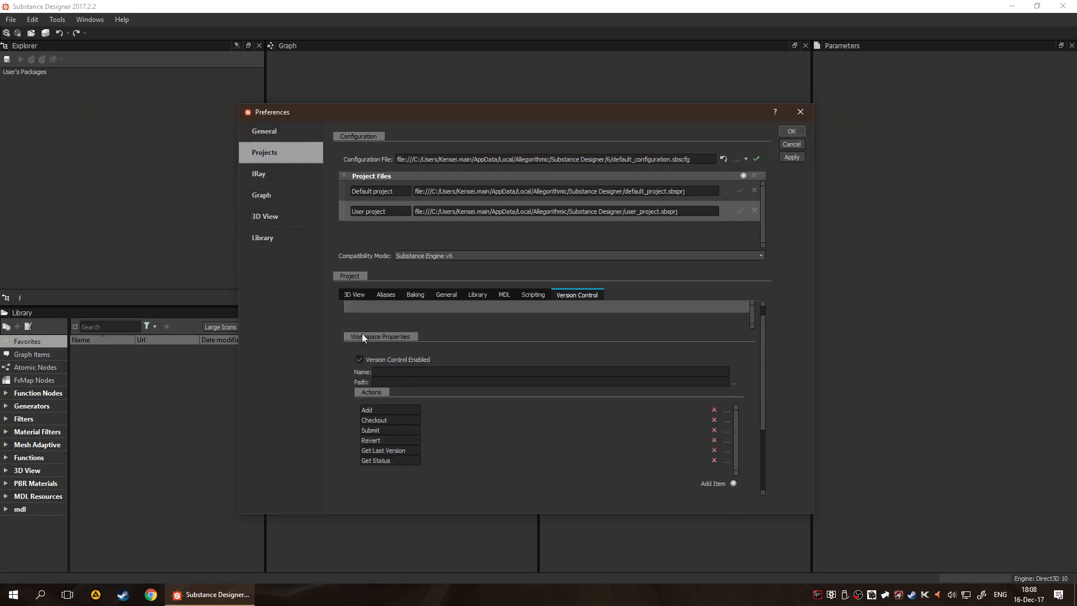
pyautogui.scroll(-3, 454, 376)
pyautogui.scroll(1, 426, 387)
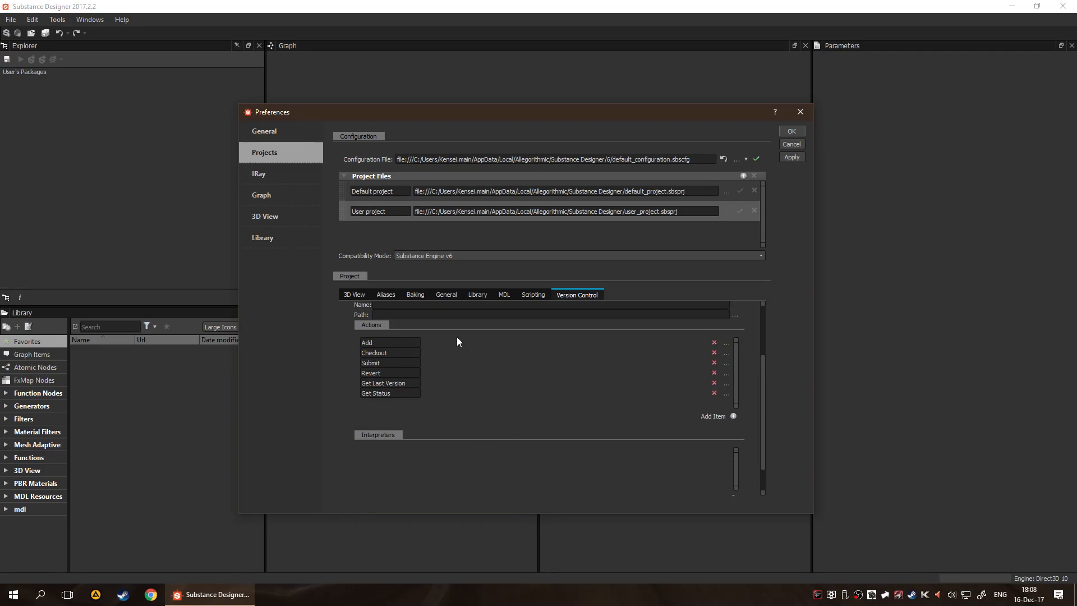
pyautogui.scroll(-1, 449, 365)
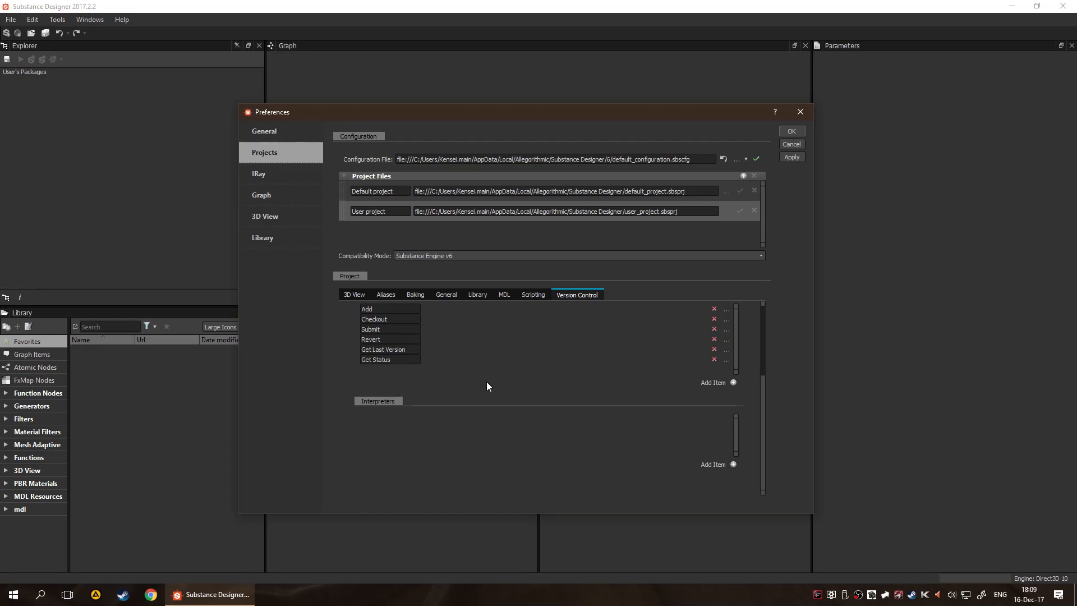
pyautogui.scroll(3, 487, 381)
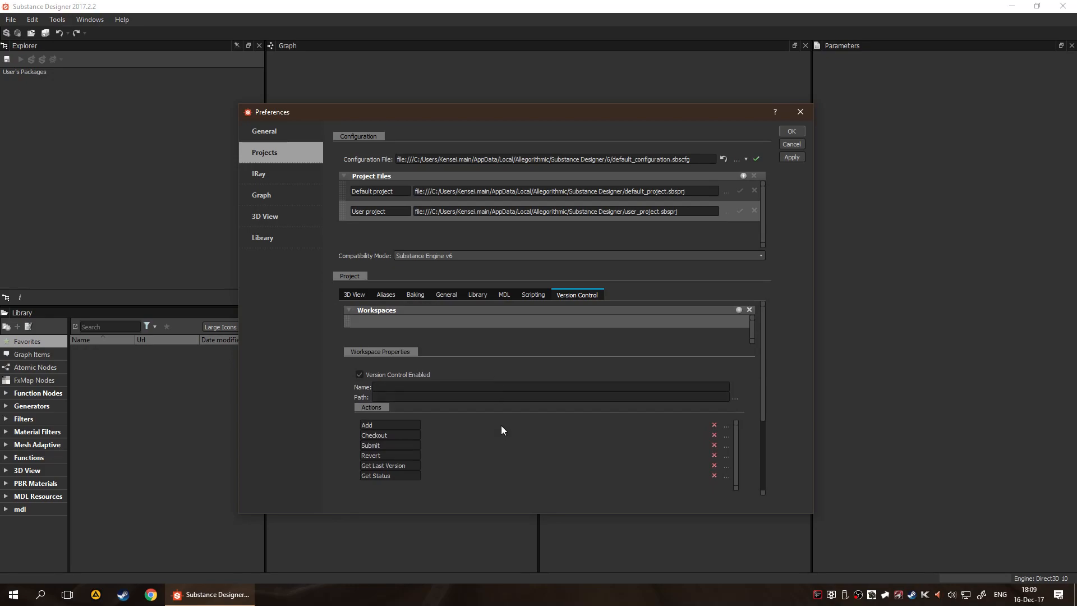
pyautogui.scroll(-2, 541, 401)
pyautogui.scroll(2, 544, 403)
pyautogui.scroll(-5, 544, 404)
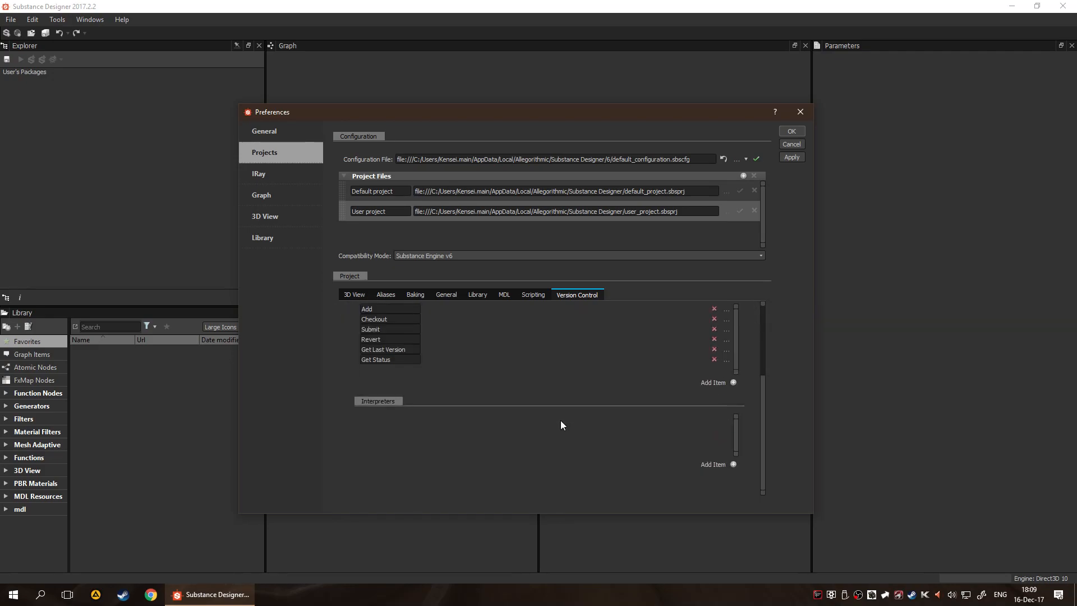
pyautogui.scroll(3, 572, 417)
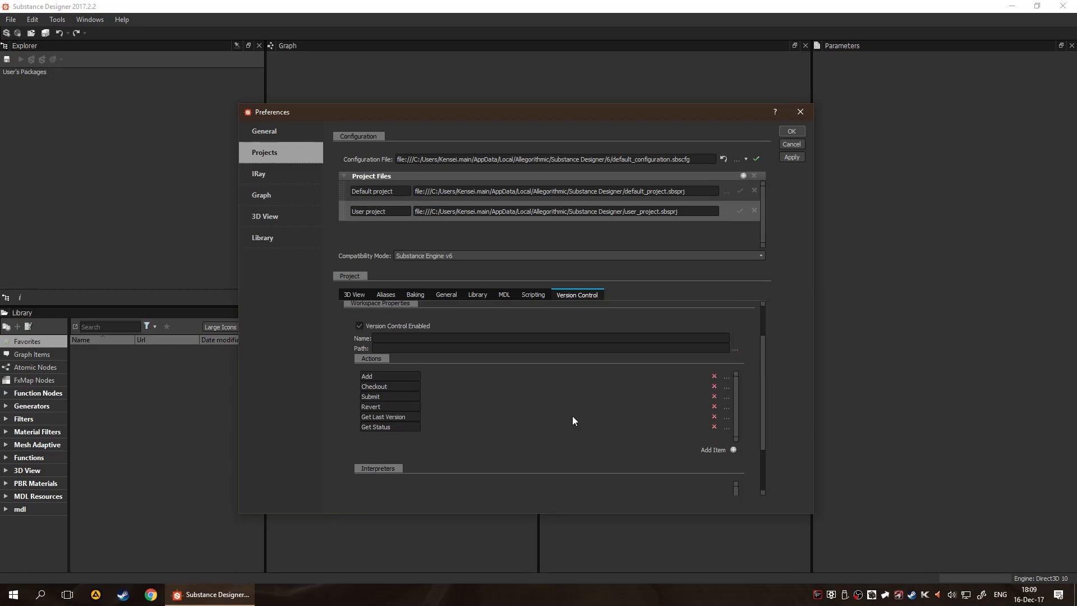
# Browse the remaining version control settings and the General, IRay, Graph, 3D View and Library preference pages, and close the preferences
pyautogui.scroll(-3, 565, 411)
pyautogui.scroll(5, 553, 387)
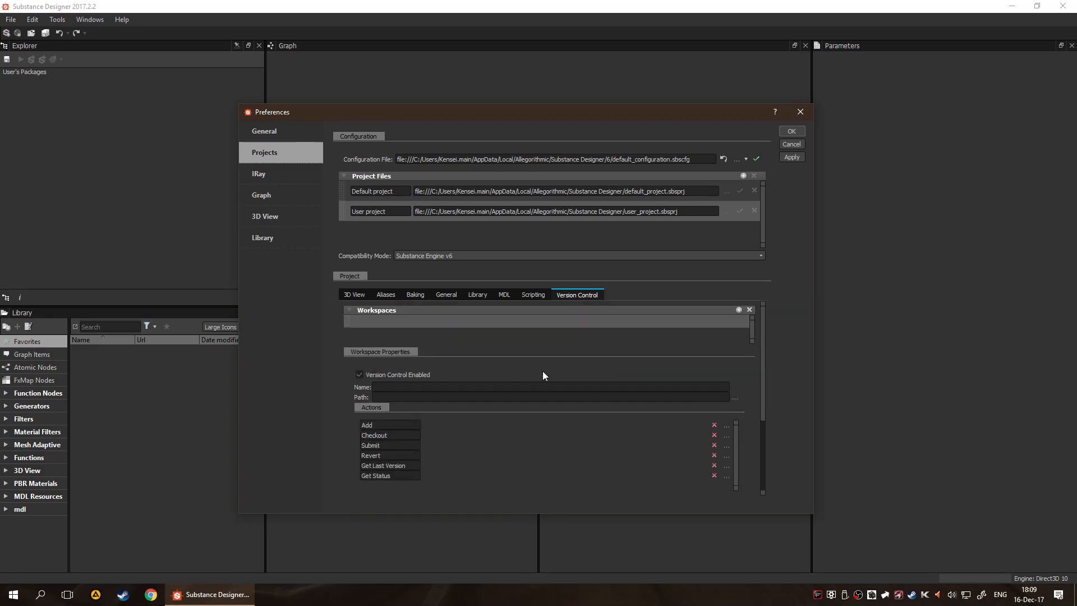
pyautogui.scroll(-5, 543, 371)
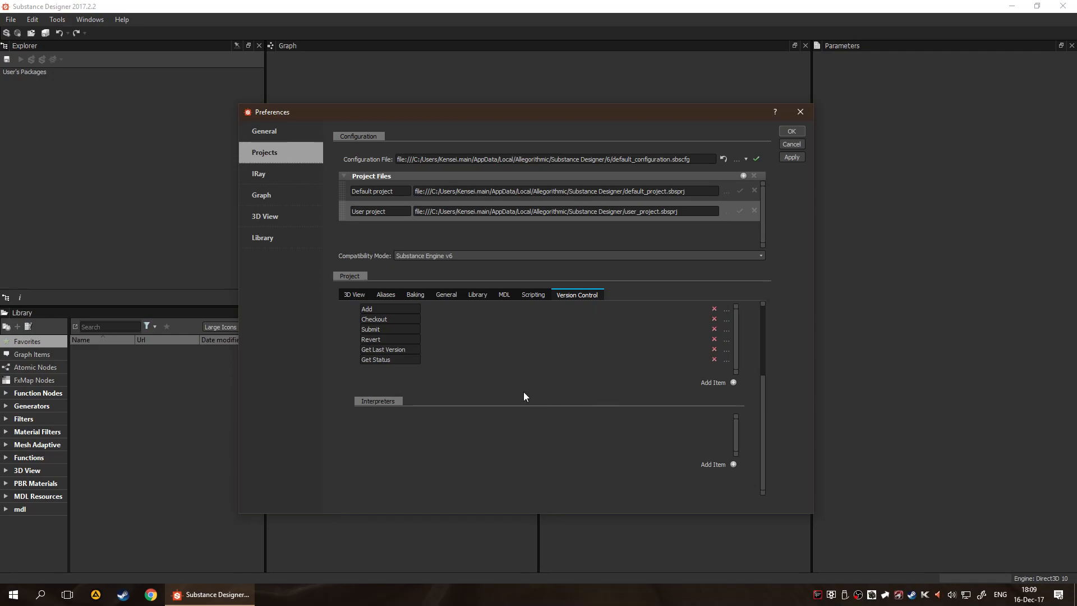
pyautogui.click(271, 133)
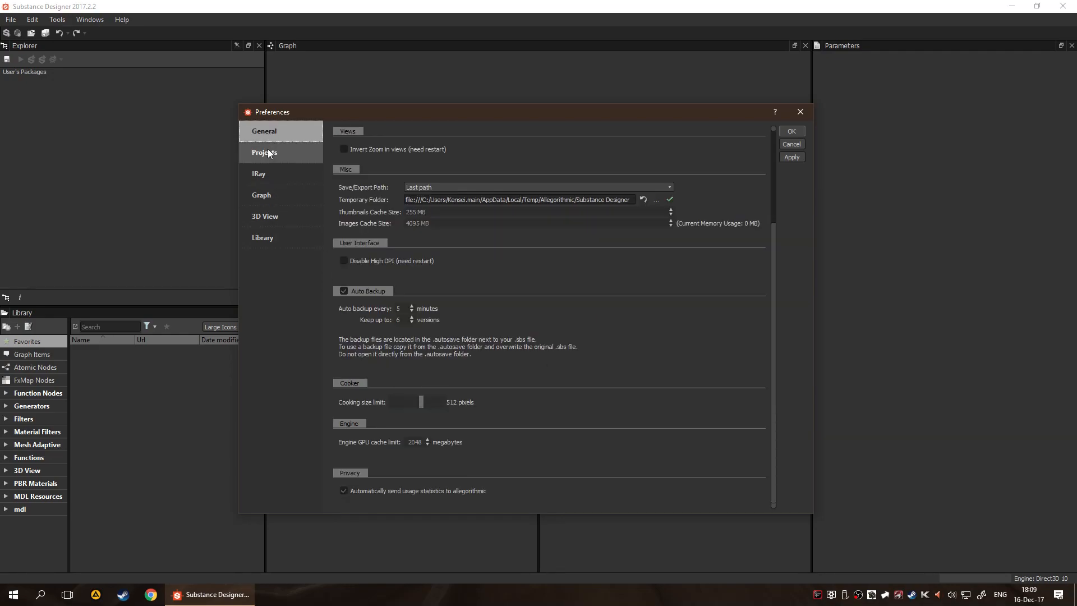
pyautogui.click(269, 152)
pyautogui.scroll(2, 476, 353)
pyautogui.click(275, 131)
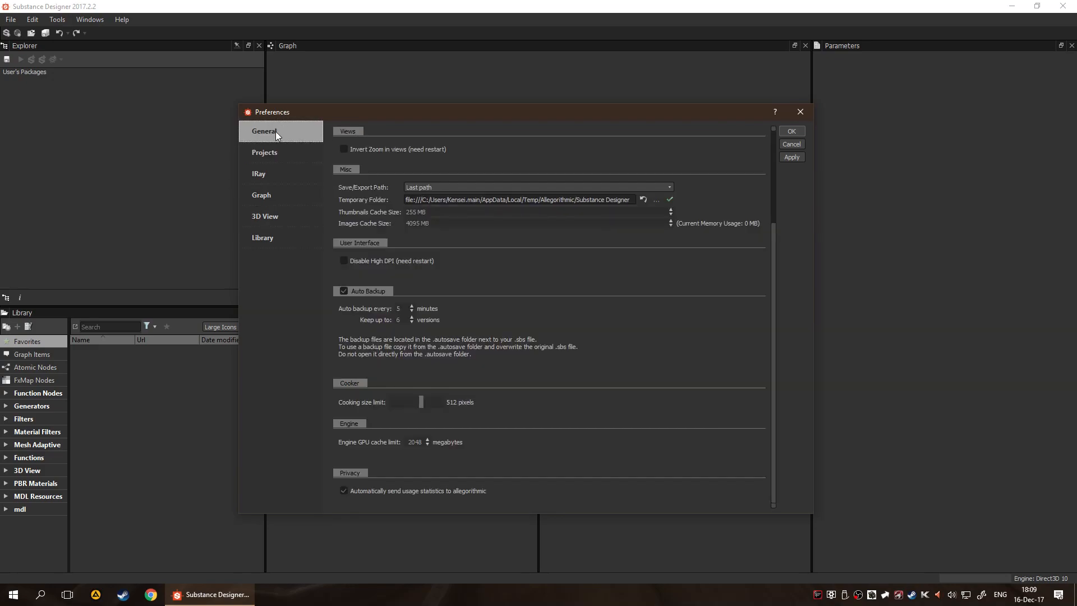
pyautogui.click(268, 168)
pyautogui.click(278, 218)
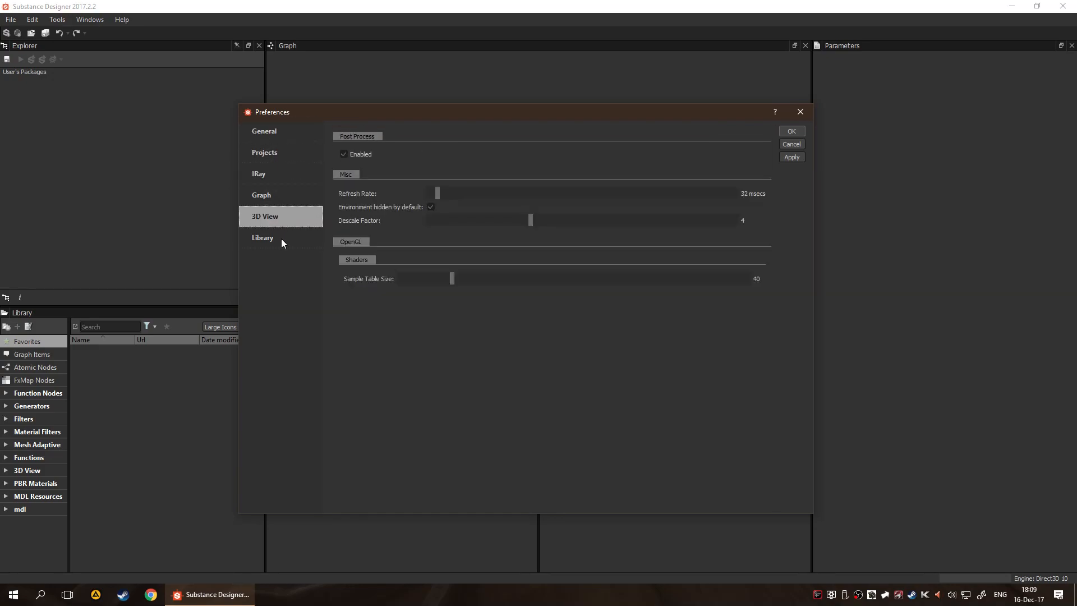
pyautogui.click(275, 195)
pyautogui.click(280, 236)
pyautogui.click(270, 174)
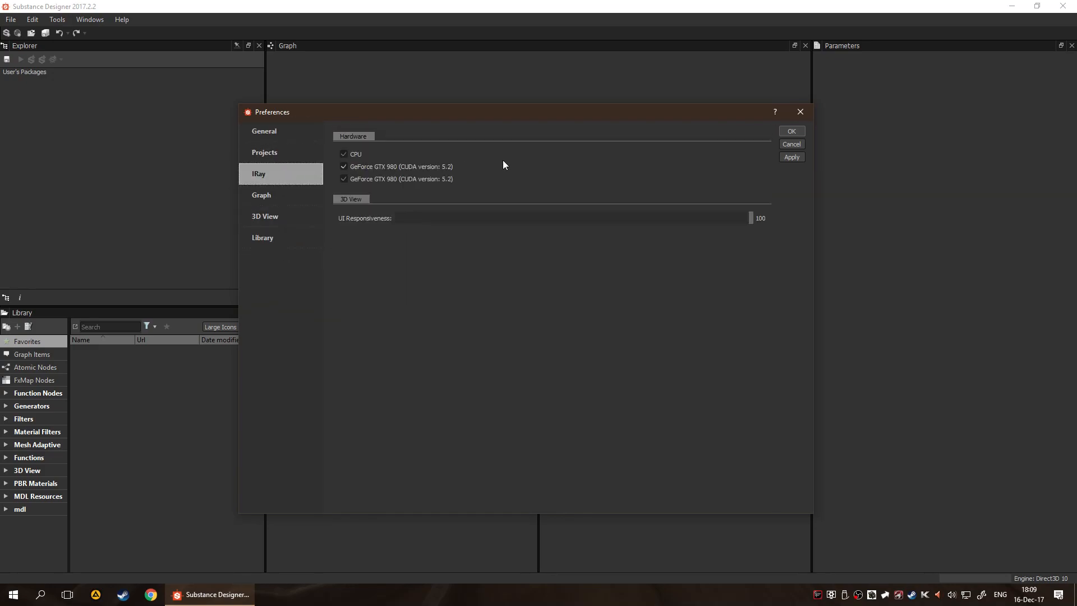
pyautogui.click(799, 115)
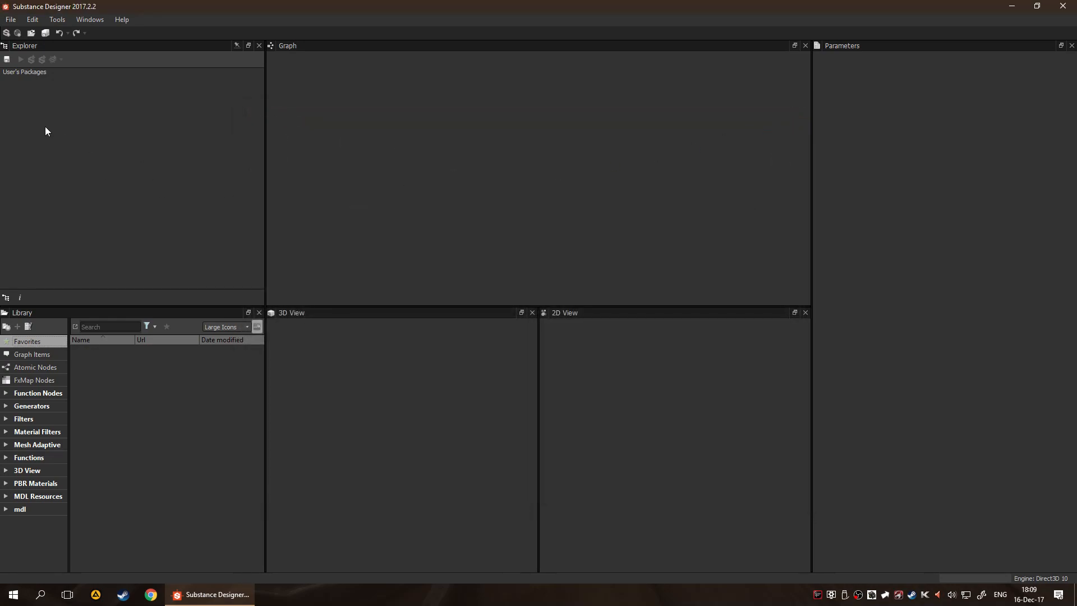
# Reopen the preferences, view the project's library paths and the folder picker for adding one, and cancel out of both
pyautogui.click(56, 19)
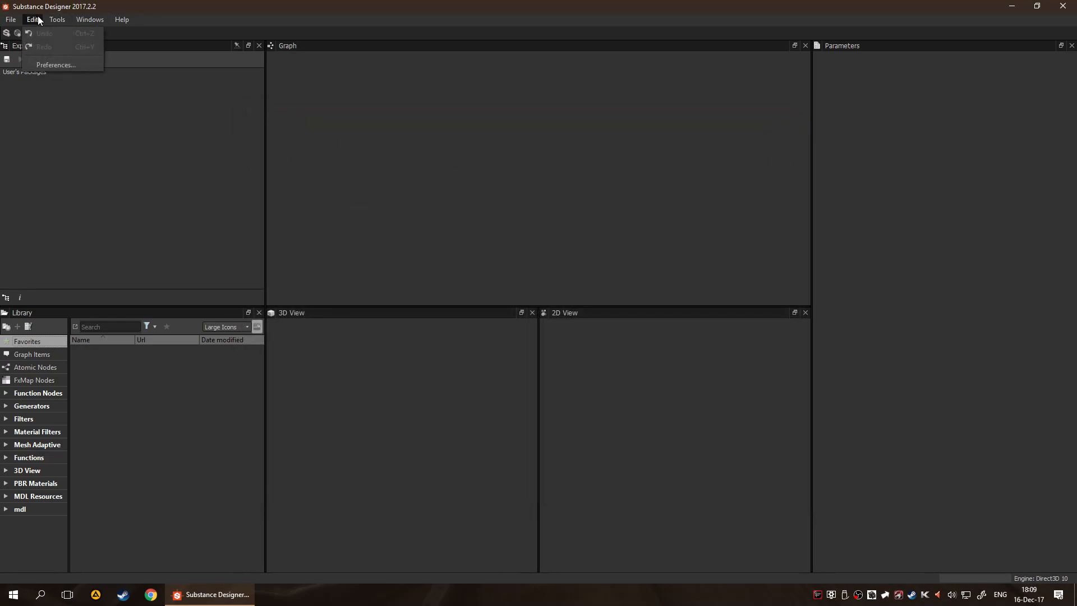
pyautogui.click(49, 62)
pyautogui.click(276, 135)
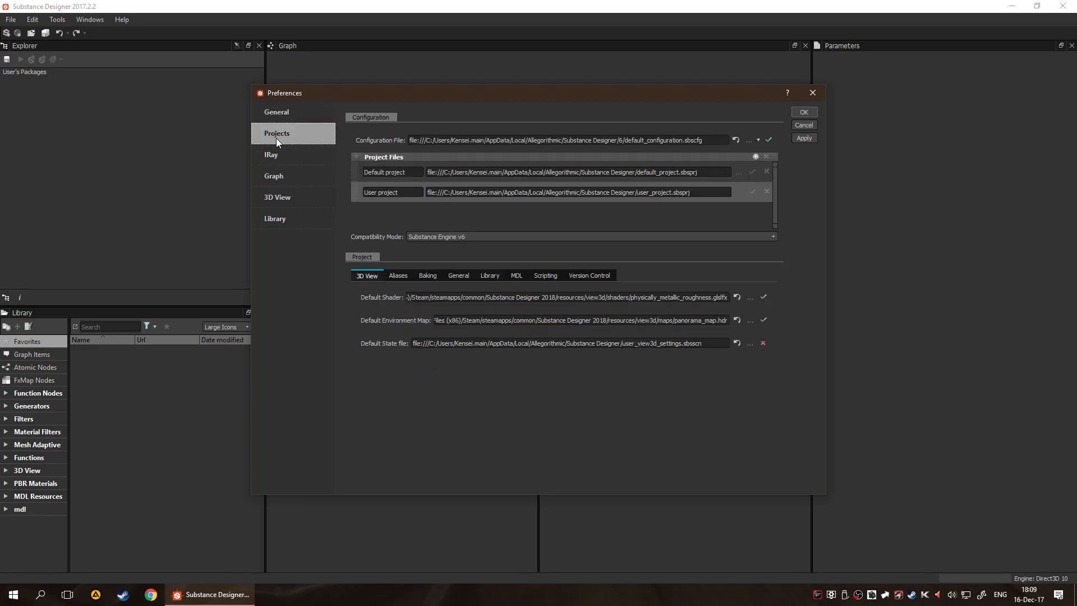
pyautogui.click(489, 276)
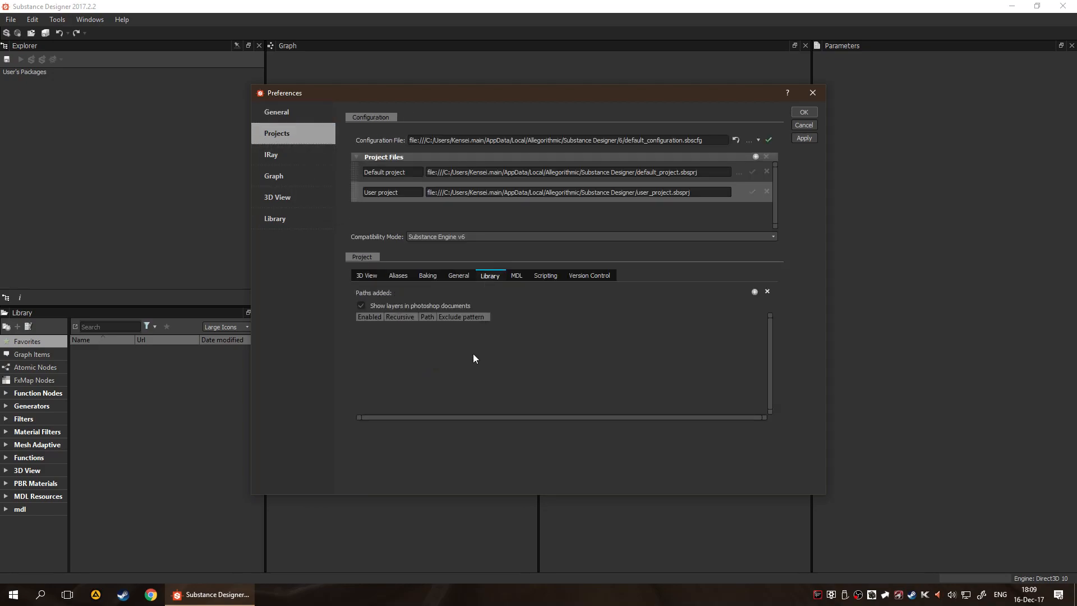
pyautogui.click(754, 291)
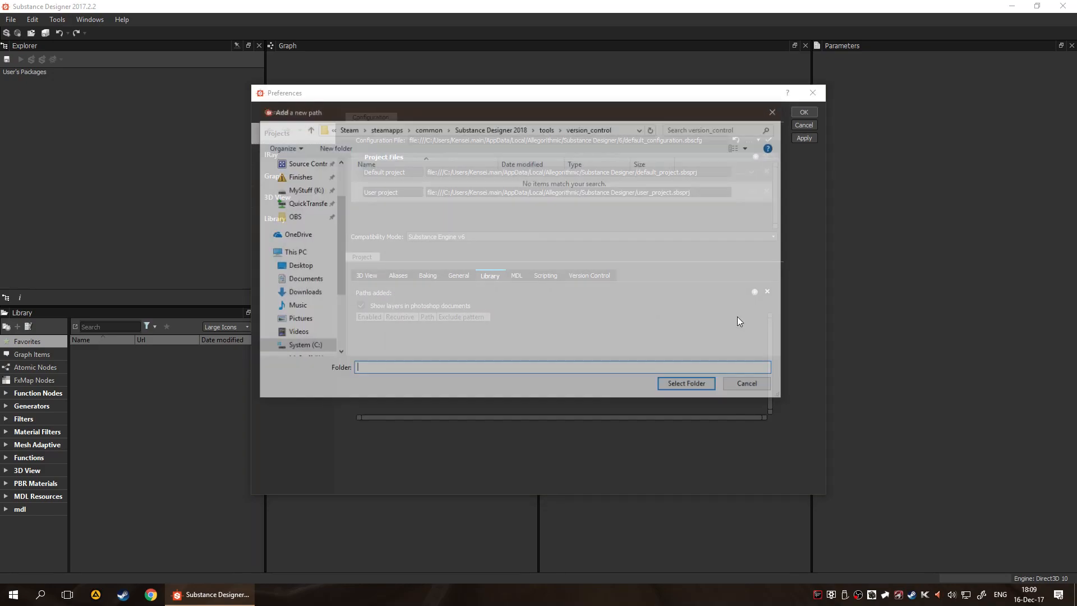
pyautogui.click(751, 386)
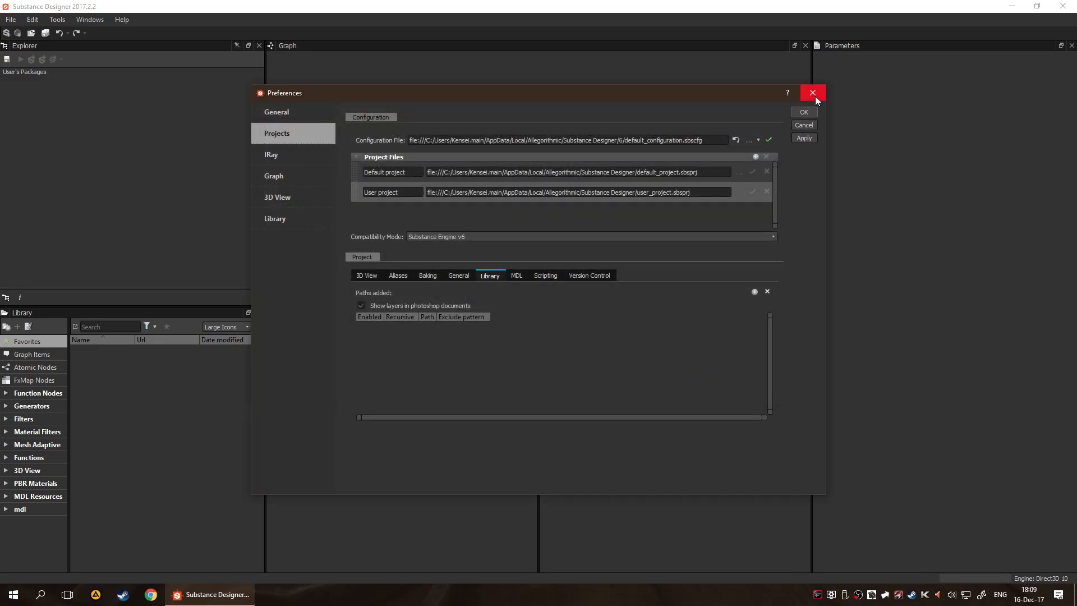
pyautogui.click(813, 126)
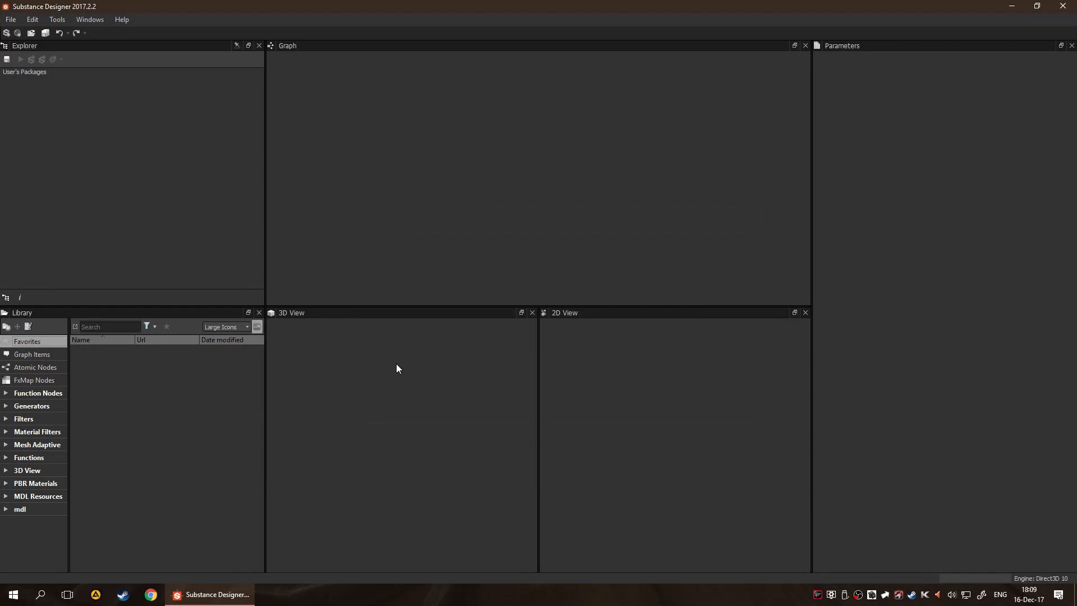
# Start a new substance graph and compare the available templates' descriptions and outputs, including the PBR, AxF, Studio Panorama and Painter ones
pyautogui.click(14, 23)
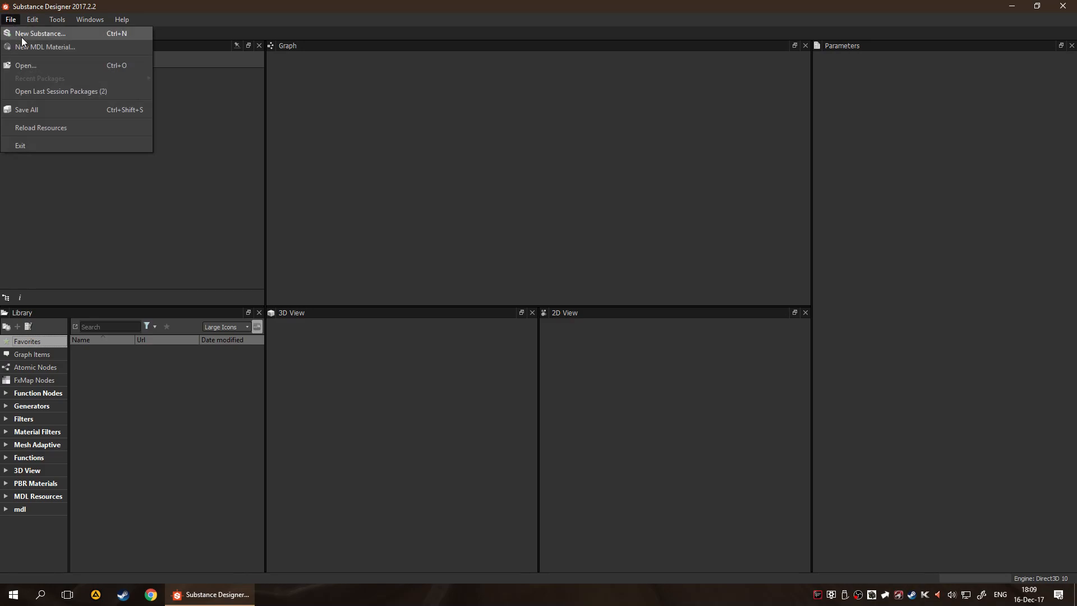
pyautogui.click(21, 34)
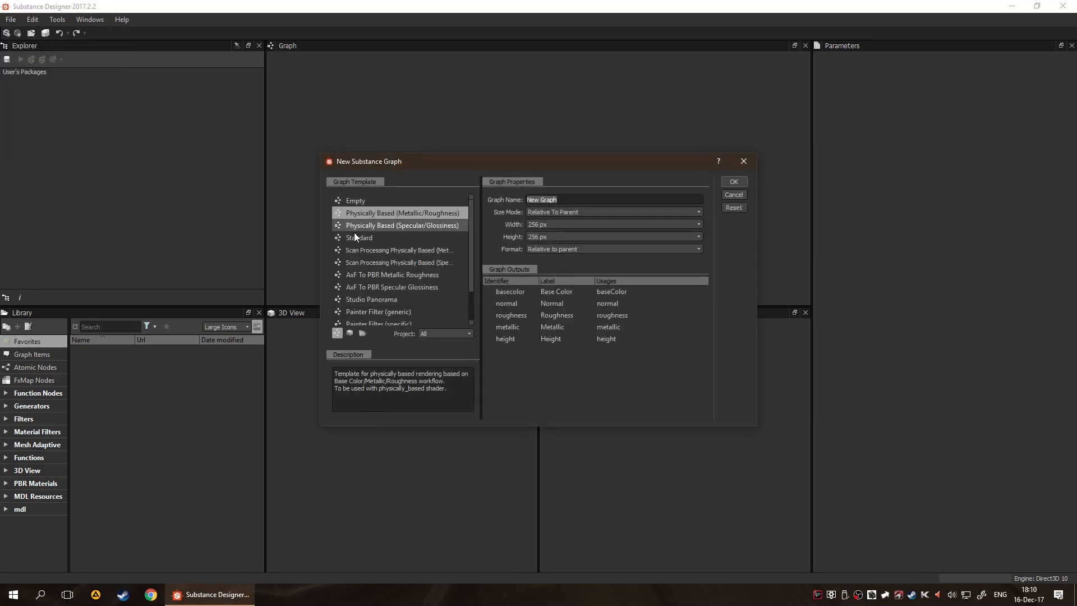
pyautogui.click(390, 200)
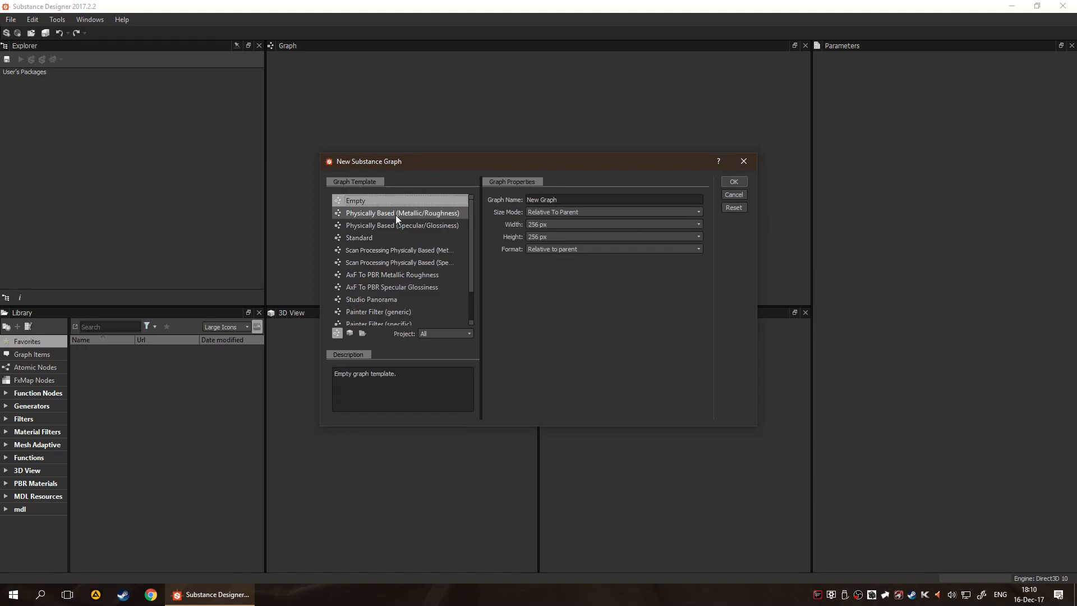
pyautogui.scroll(-1, 395, 224)
pyautogui.scroll(1, 391, 286)
pyautogui.click(386, 214)
pyautogui.click(388, 237)
pyautogui.click(388, 227)
pyautogui.click(389, 273)
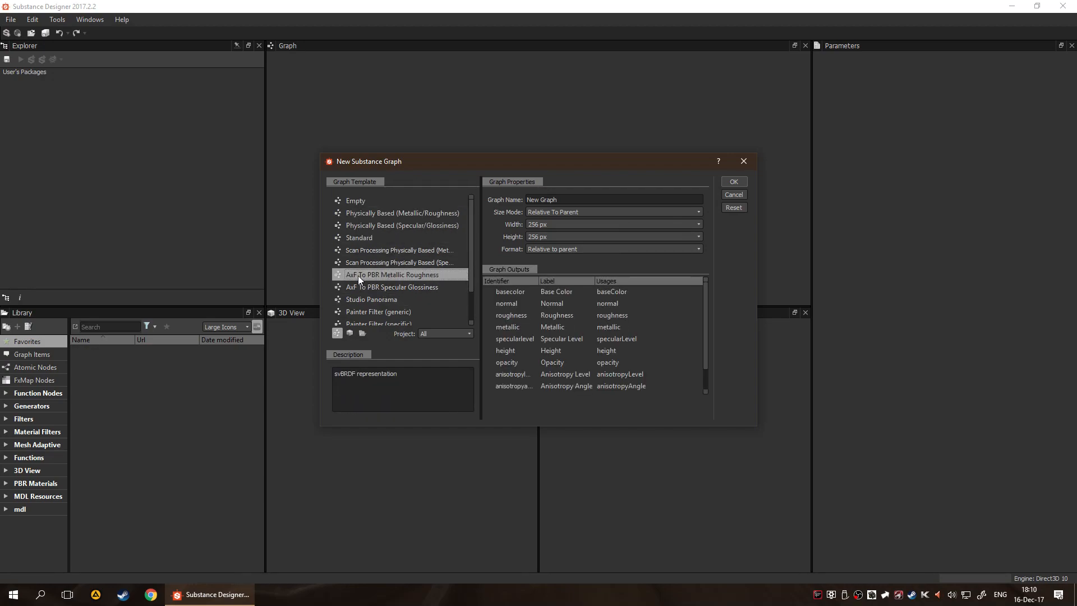
pyautogui.scroll(-1, 558, 306)
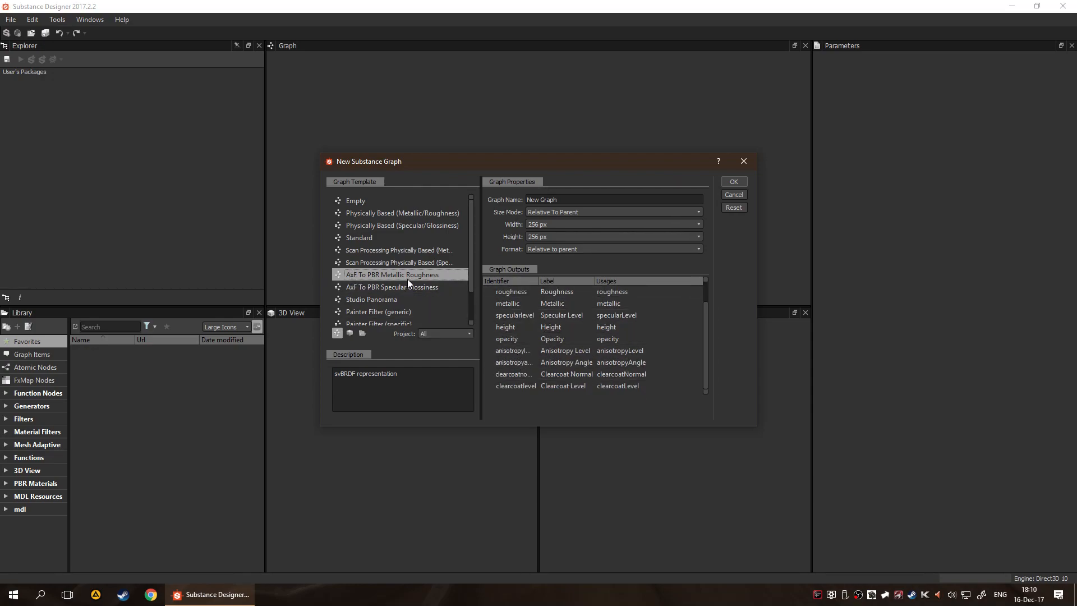
pyautogui.click(406, 302)
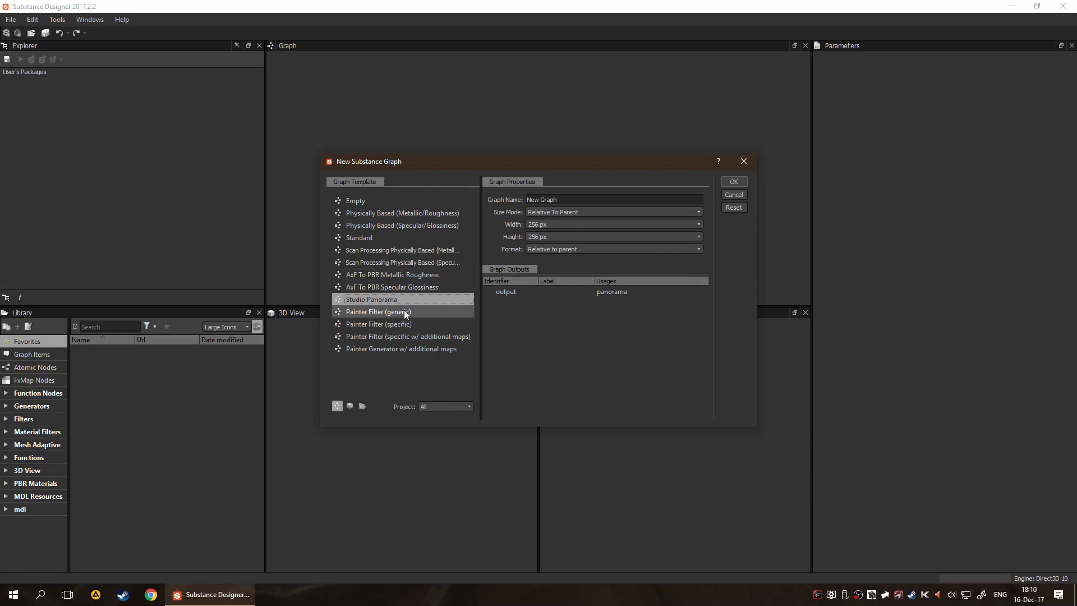
pyautogui.click(405, 352)
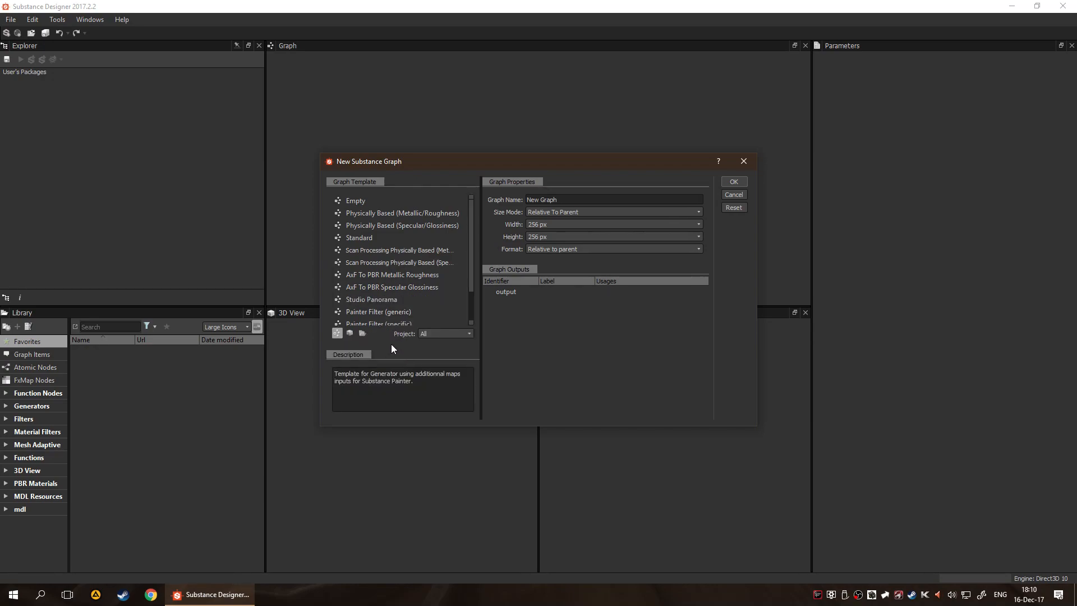
pyautogui.click(389, 301)
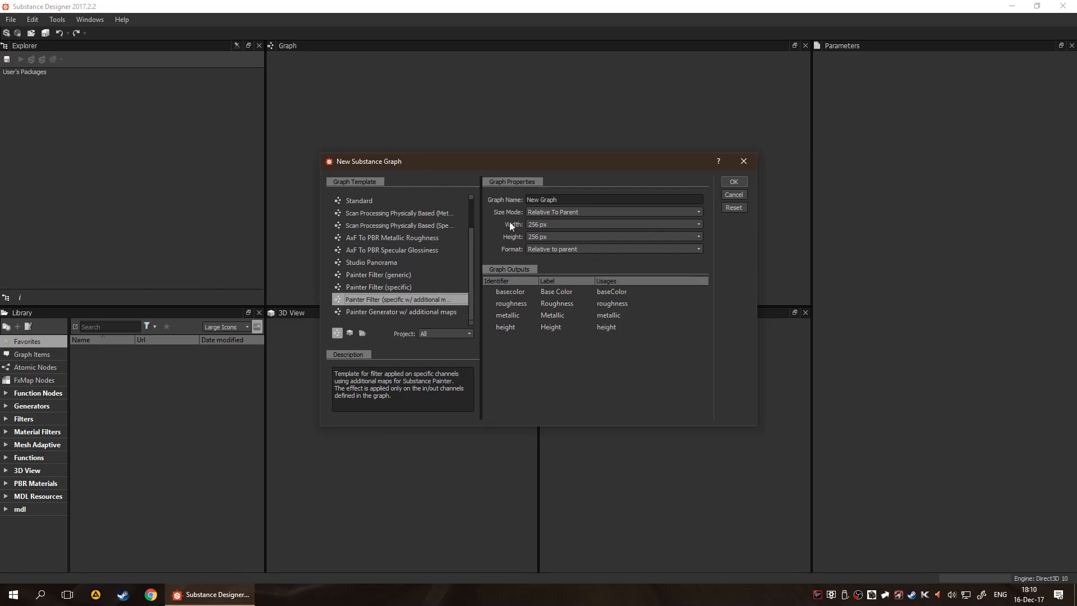
pyautogui.scroll(1, 424, 264)
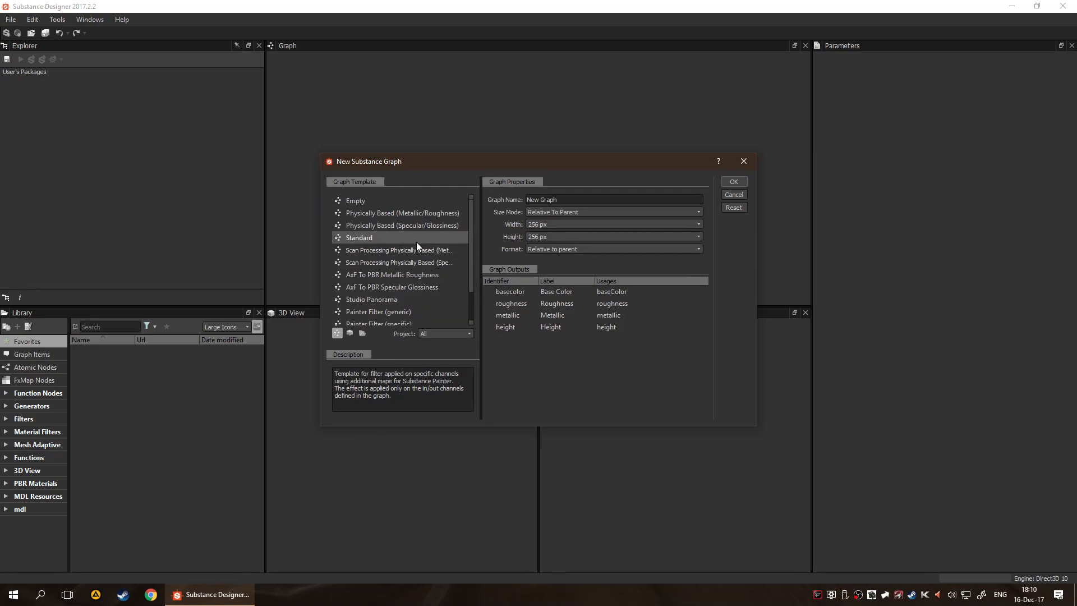
# Create the new substance graph from the Empty template with the name Test
pyautogui.click(398, 200)
pyautogui.moveTo(575, 200); pyautogui.dragTo(504, 203)
pyautogui.write('Test')
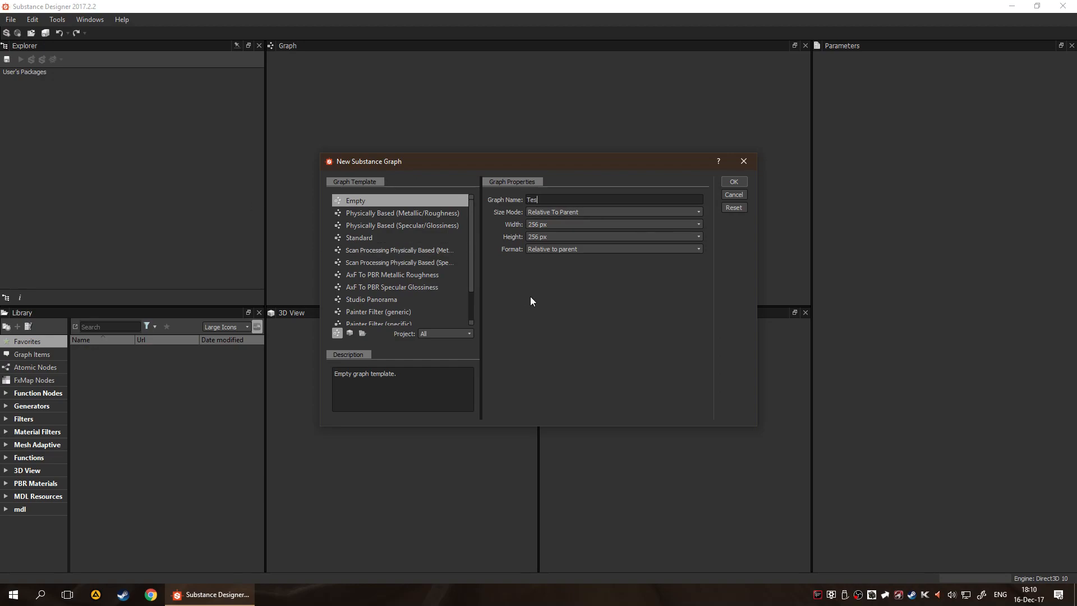
pyautogui.press('Return')
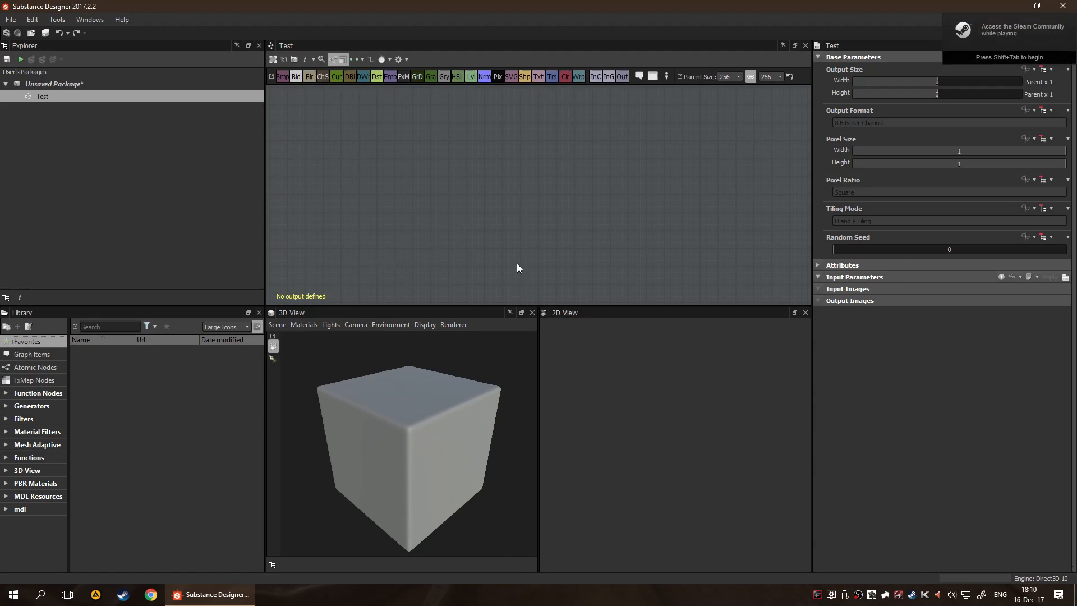
# Inspect the properties of the unsaved package and its Test graph
pyautogui.click(163, 213)
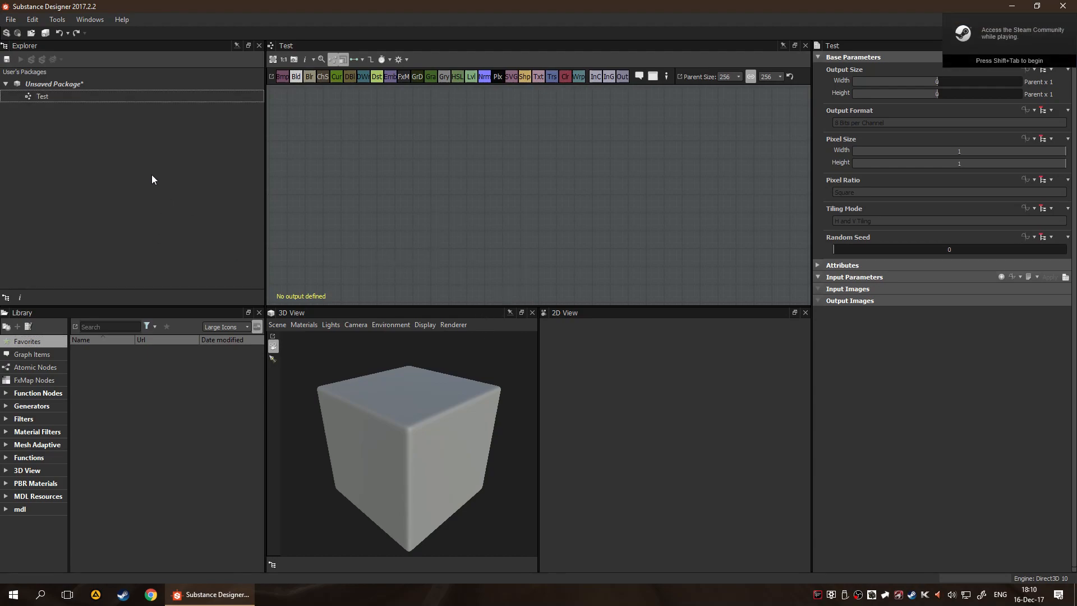
pyautogui.click(62, 87)
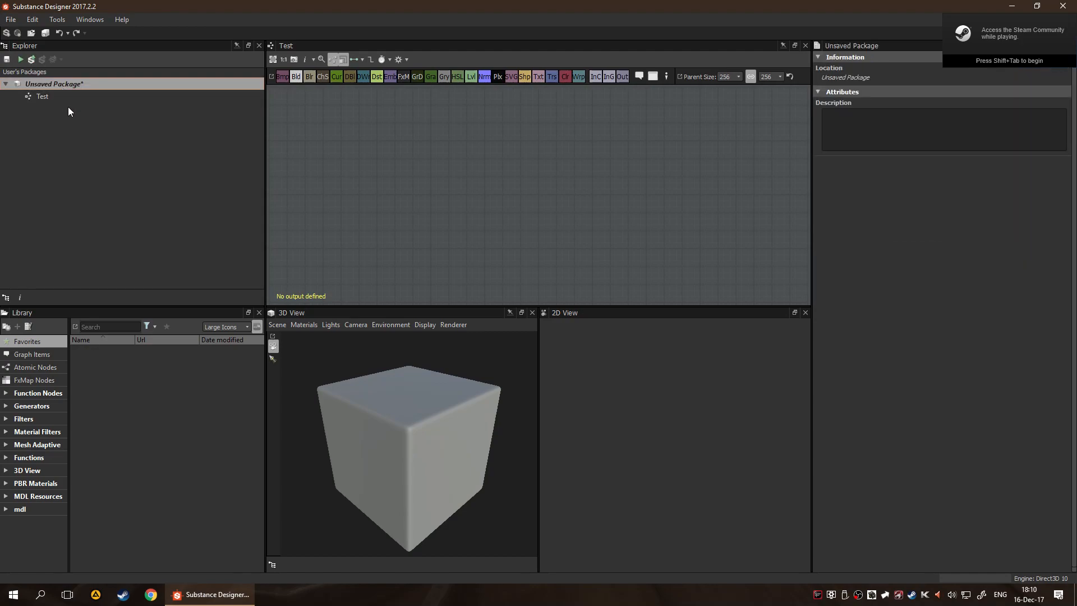
pyautogui.click(67, 130)
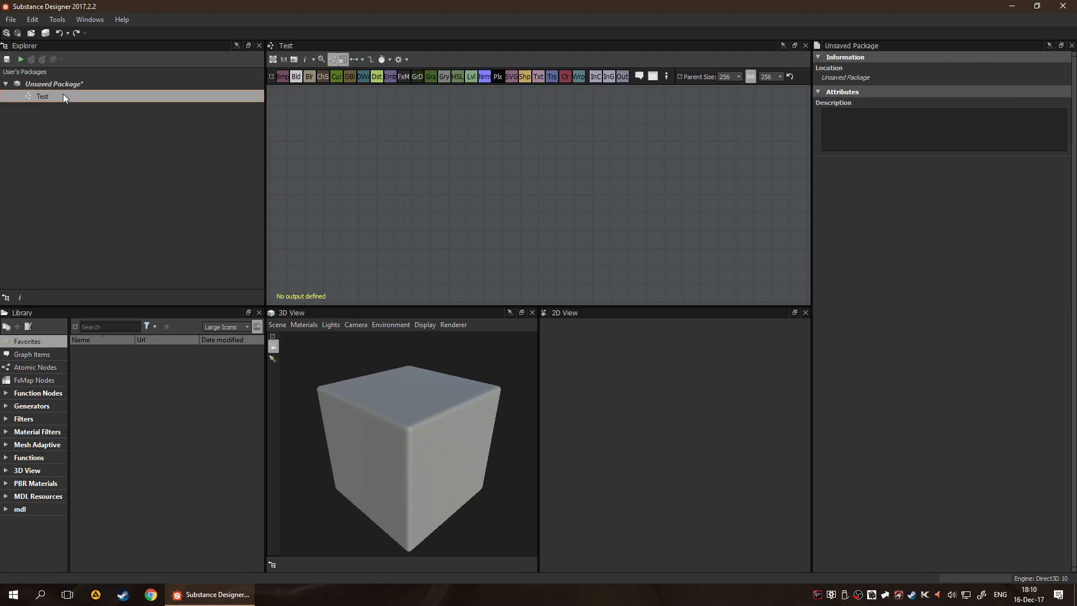
pyautogui.click(95, 138)
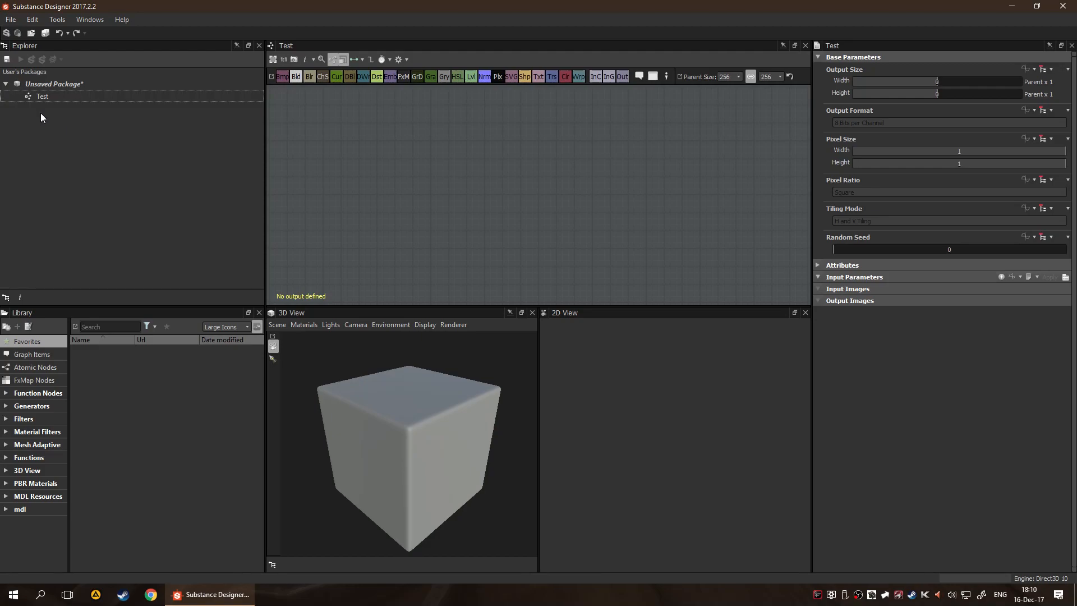
# View the file picker for opening packages and the Explorer's package creation options, leaving both without opening anything
pyautogui.click(29, 33)
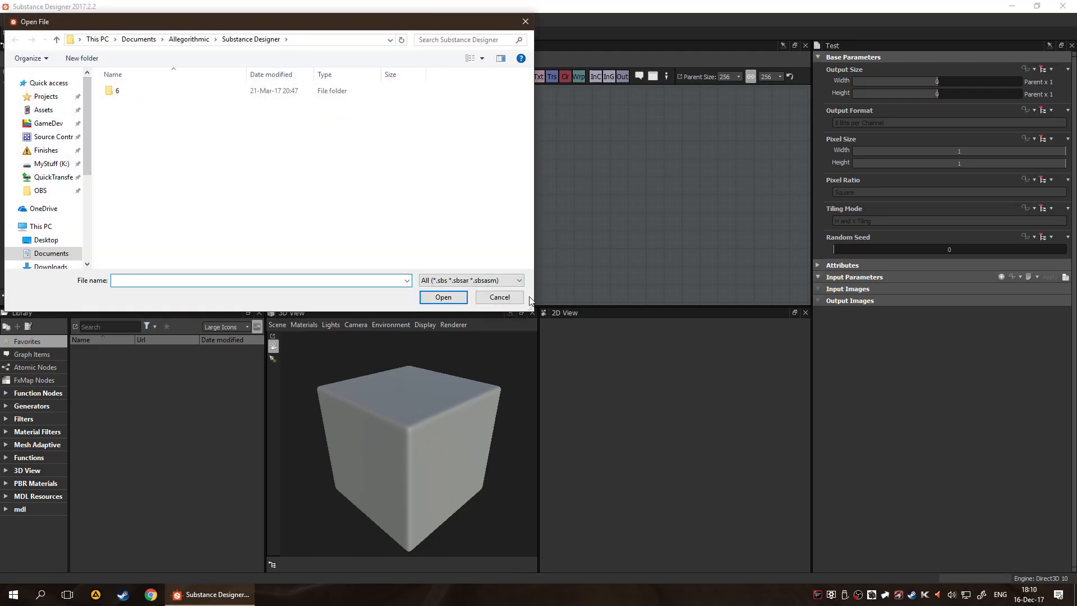
pyautogui.click(507, 297)
pyautogui.rightClick(9, 139)
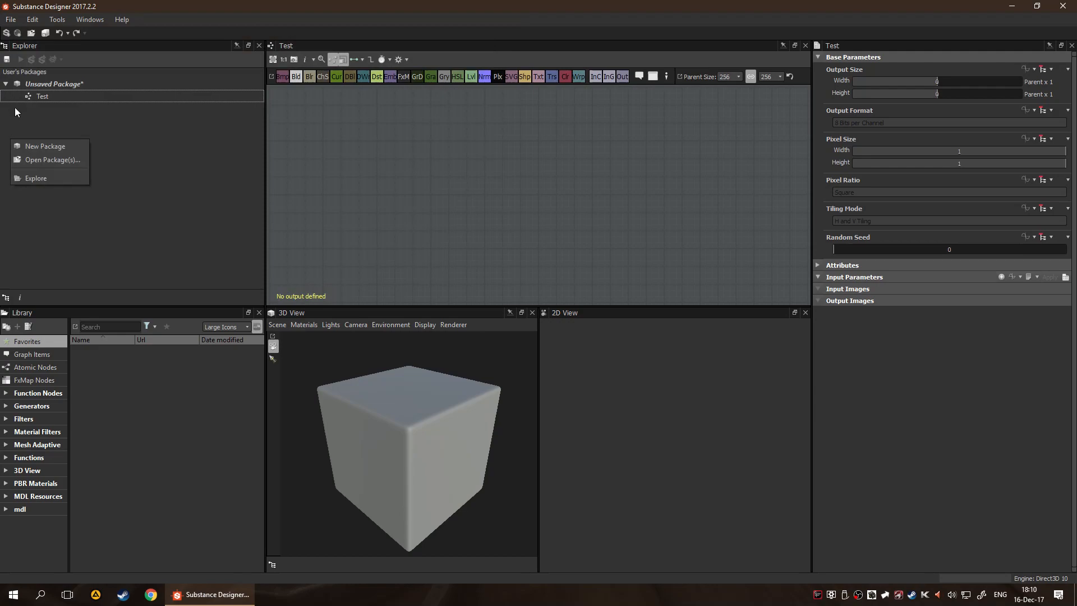
pyautogui.click(51, 86)
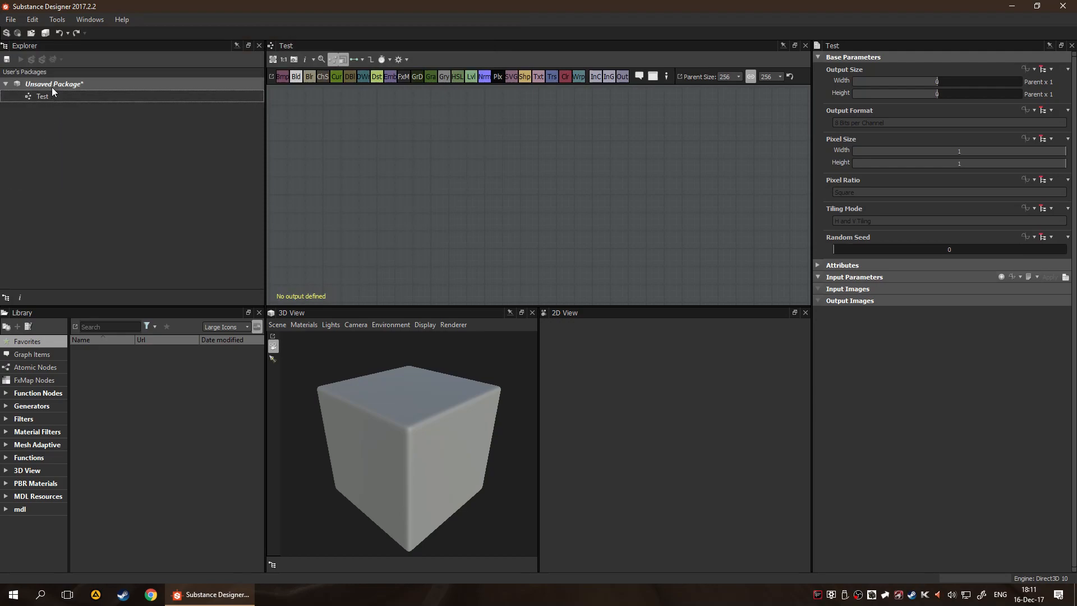
# Add a new folder inside the unsaved package
pyautogui.rightClick(52, 83)
pyautogui.moveTo(129, 92)
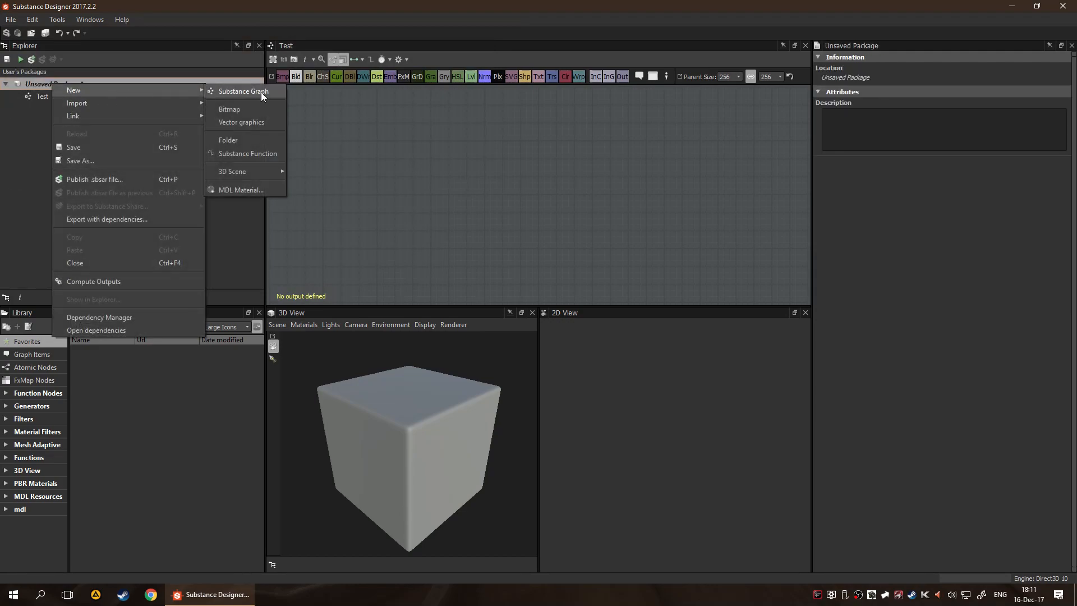
pyautogui.click(276, 139)
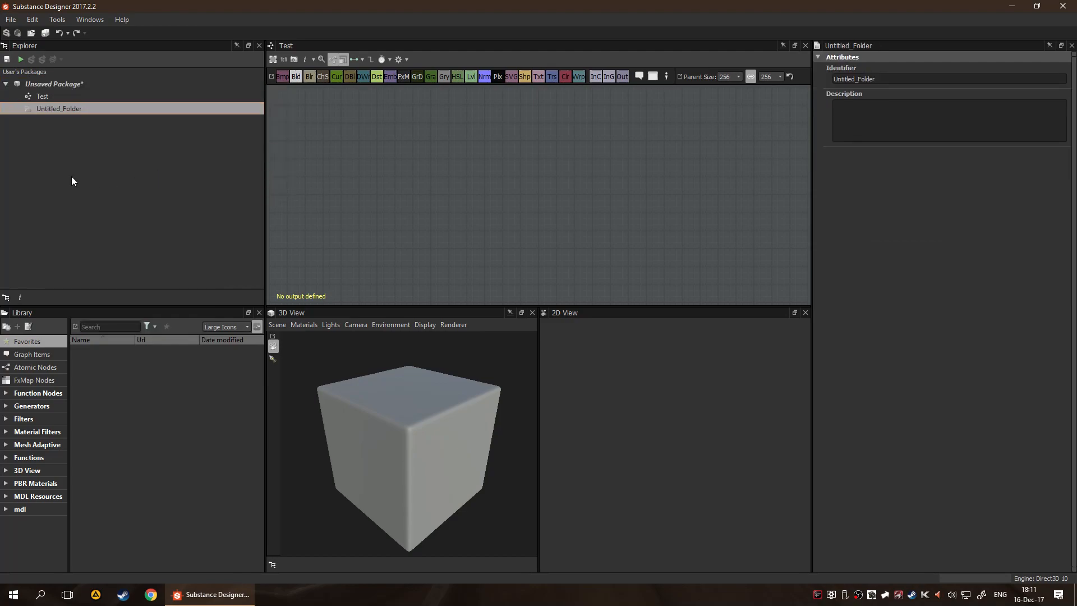
# Rename the new untitled folder in the package as Helpers
pyautogui.rightClick(70, 110)
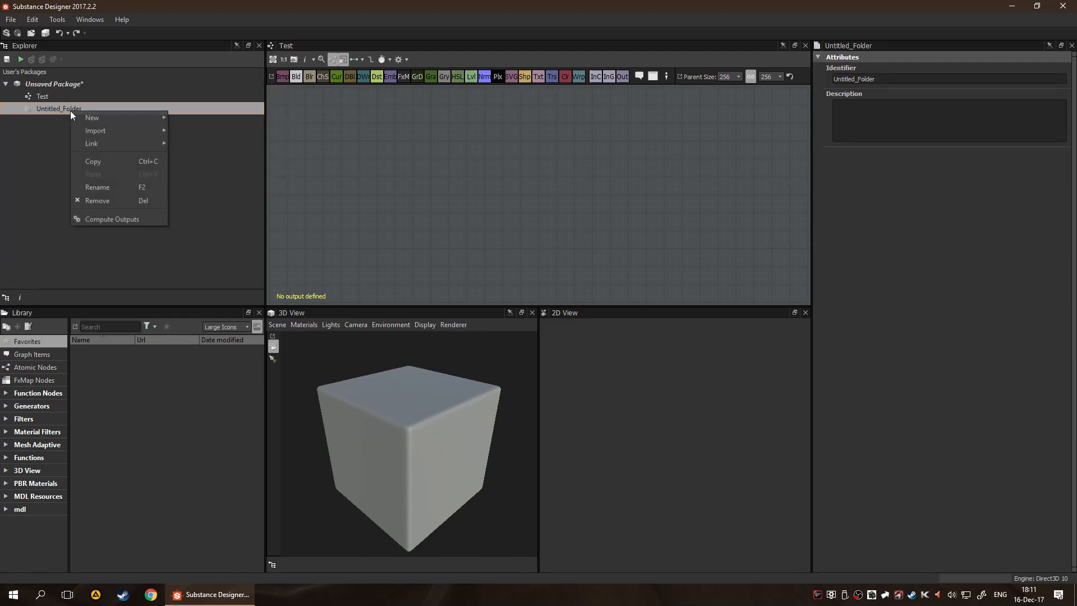
pyautogui.click(108, 188)
pyautogui.press('BackSpace')
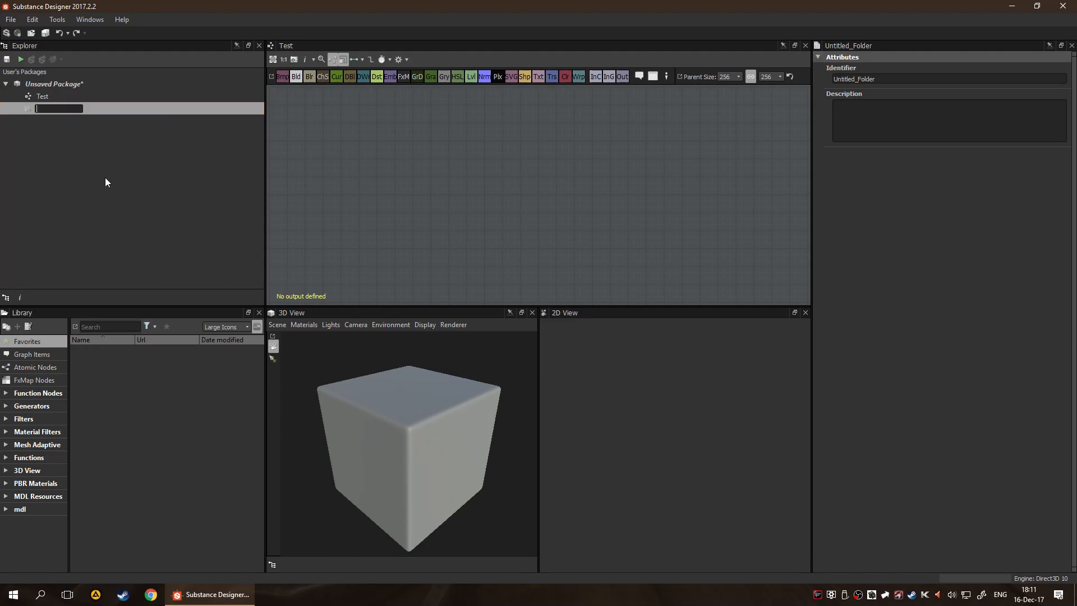
pyautogui.write('Helpers')
pyautogui.press('Return')
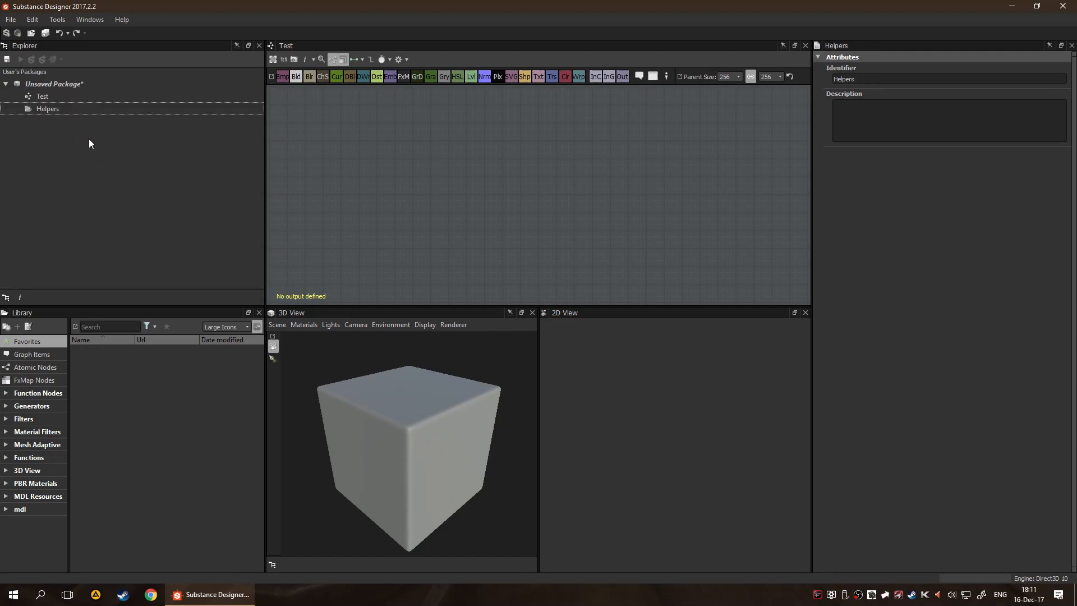
# Create a substance graph from the Empty template inside the Helpers folder and rename it Utility
pyautogui.click(45, 94)
pyautogui.click(58, 107)
pyautogui.rightClick(58, 106)
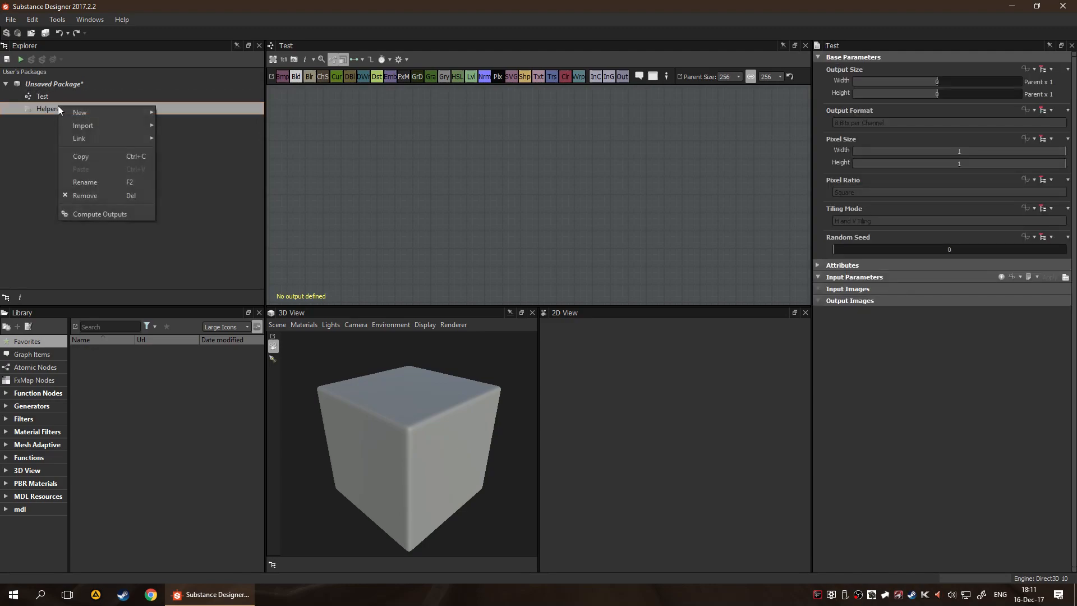
pyautogui.moveTo(119, 114)
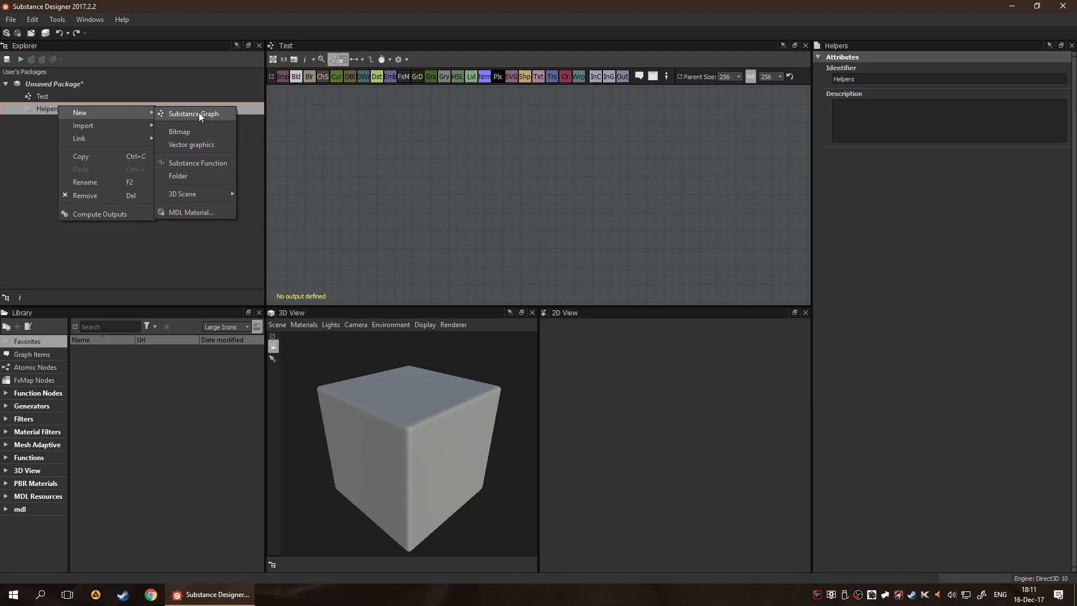
pyautogui.click(198, 113)
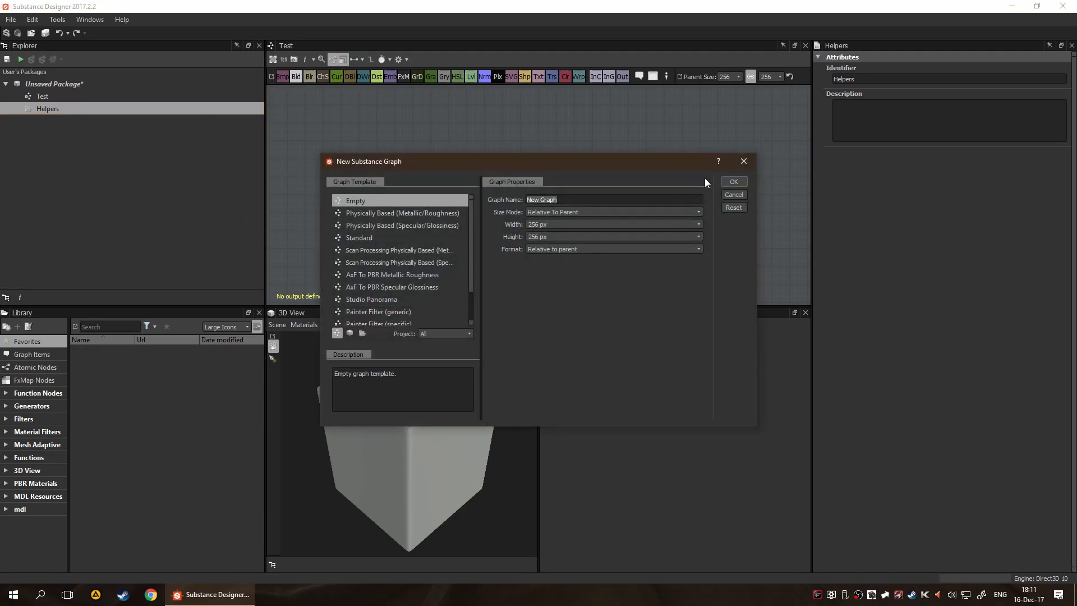
pyautogui.click(734, 181)
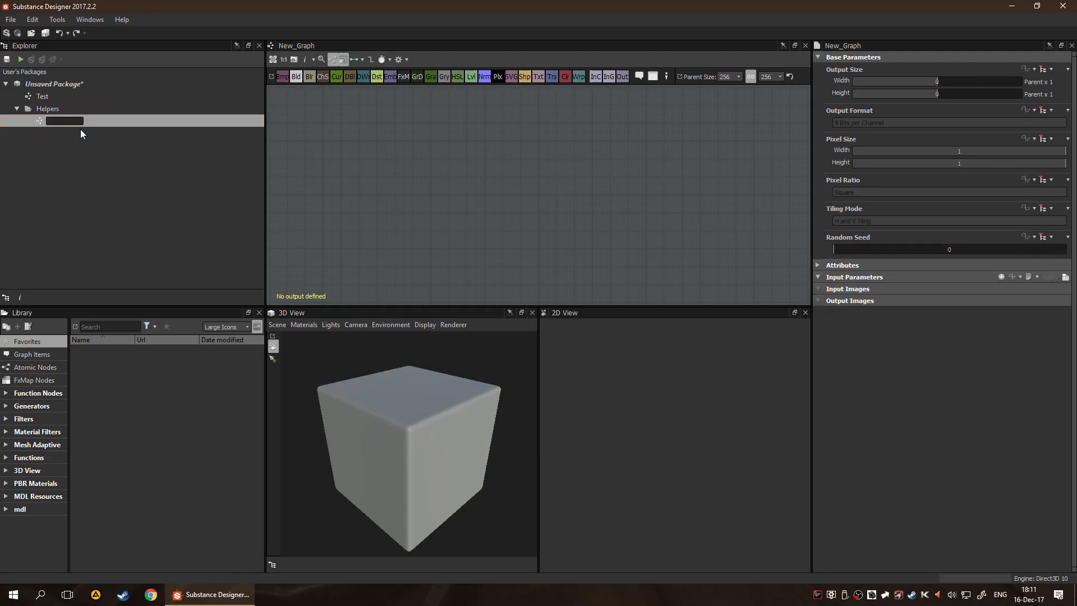
pyautogui.press('Return')
# View the unsaved package's dependencies in the Dependency Manager, then close the manager
pyautogui.click(70, 85)
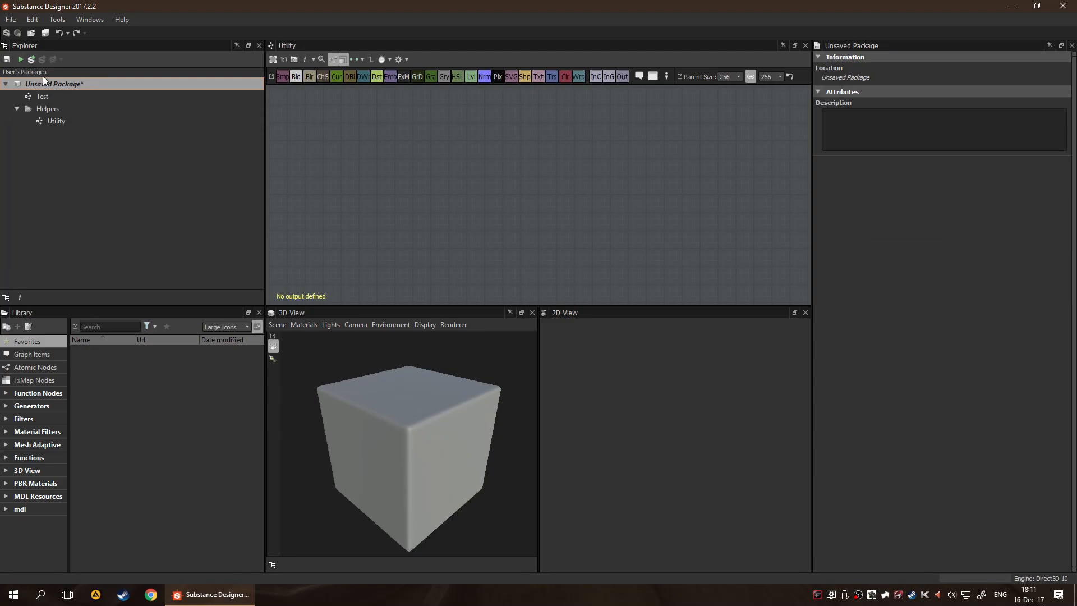
pyautogui.rightClick(25, 81)
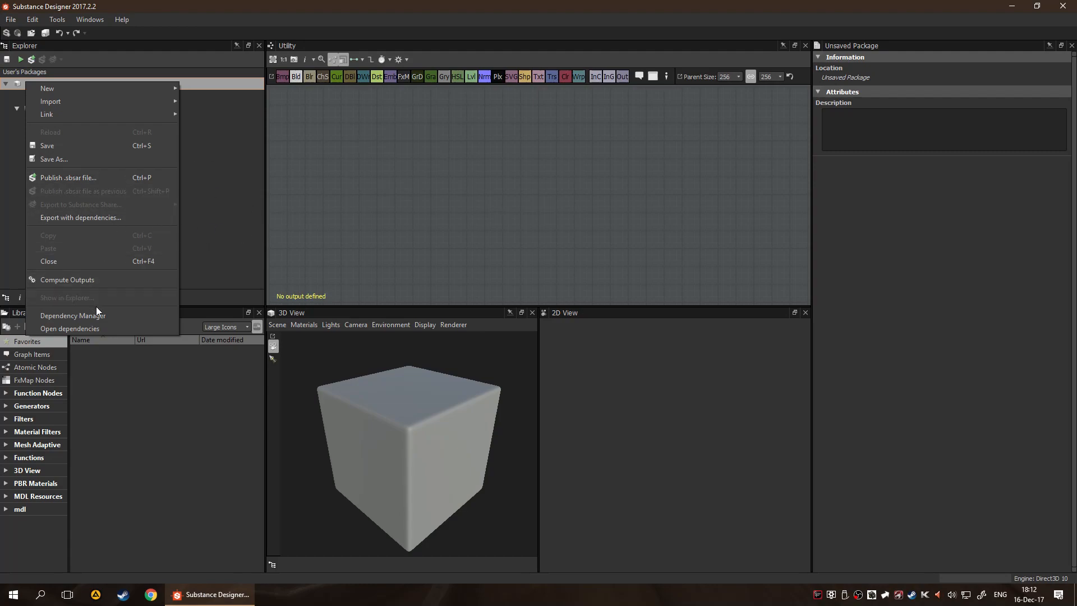
pyautogui.click(112, 315)
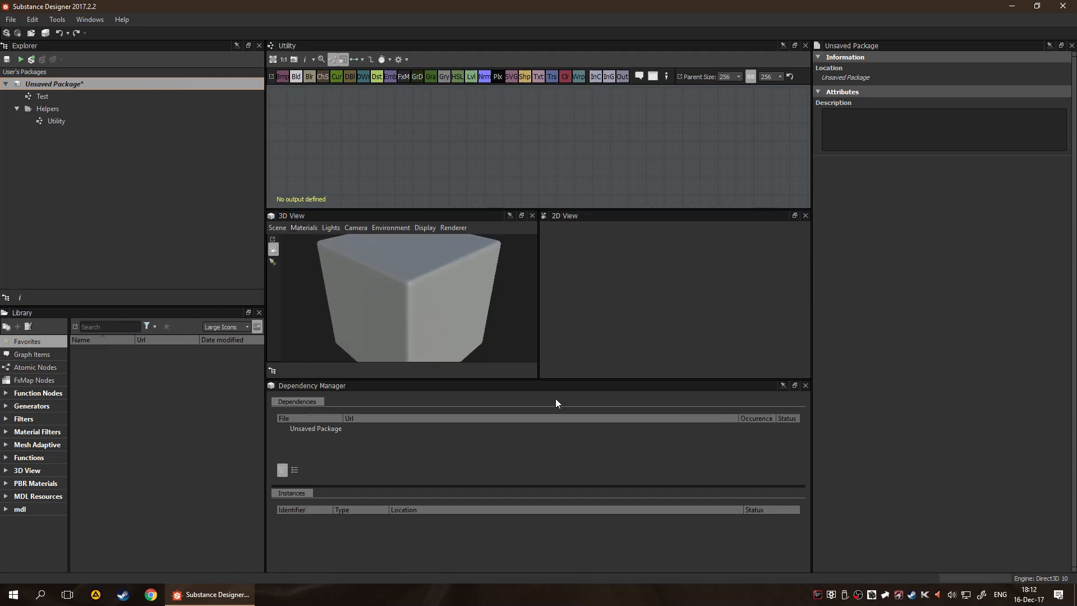
pyautogui.click(805, 386)
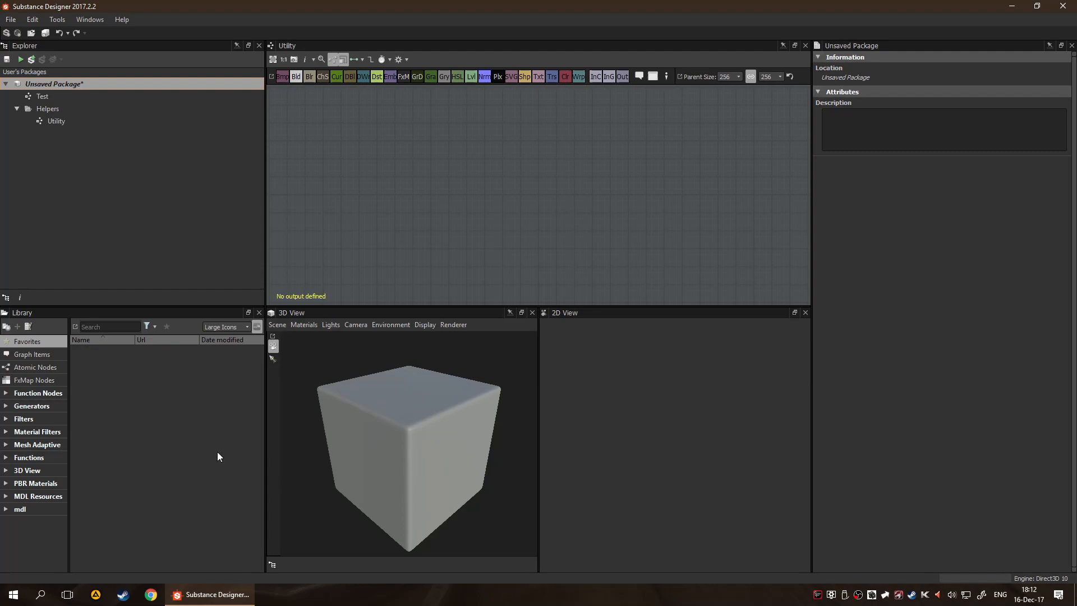
pyautogui.click(67, 230)
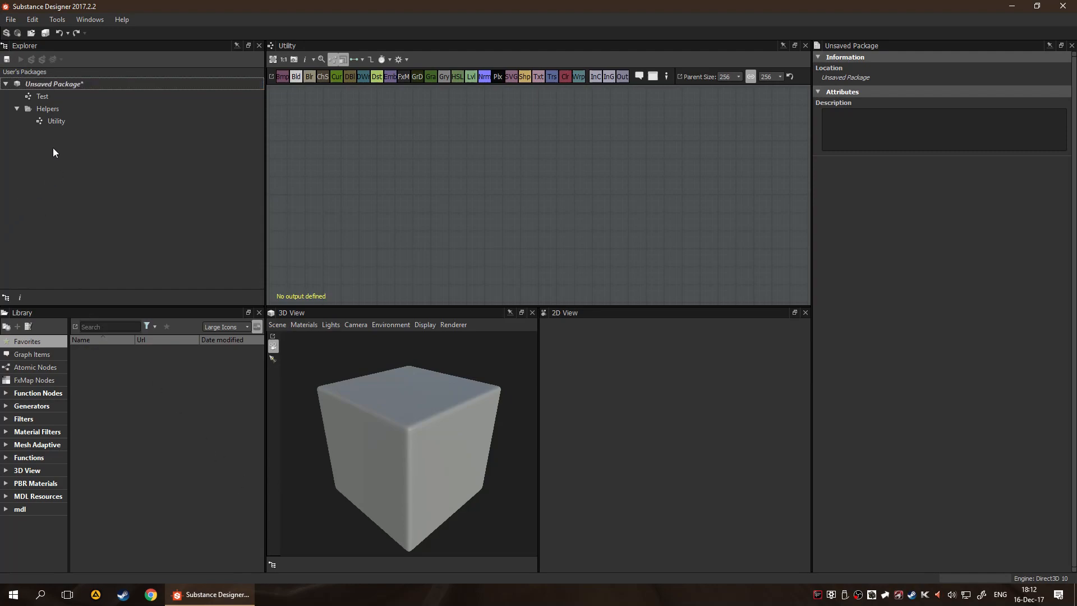
# Compare the context commands available for the unsaved package, the Utility graph, the Helpers folder and the Test graph without running any
pyautogui.rightClick(59, 81)
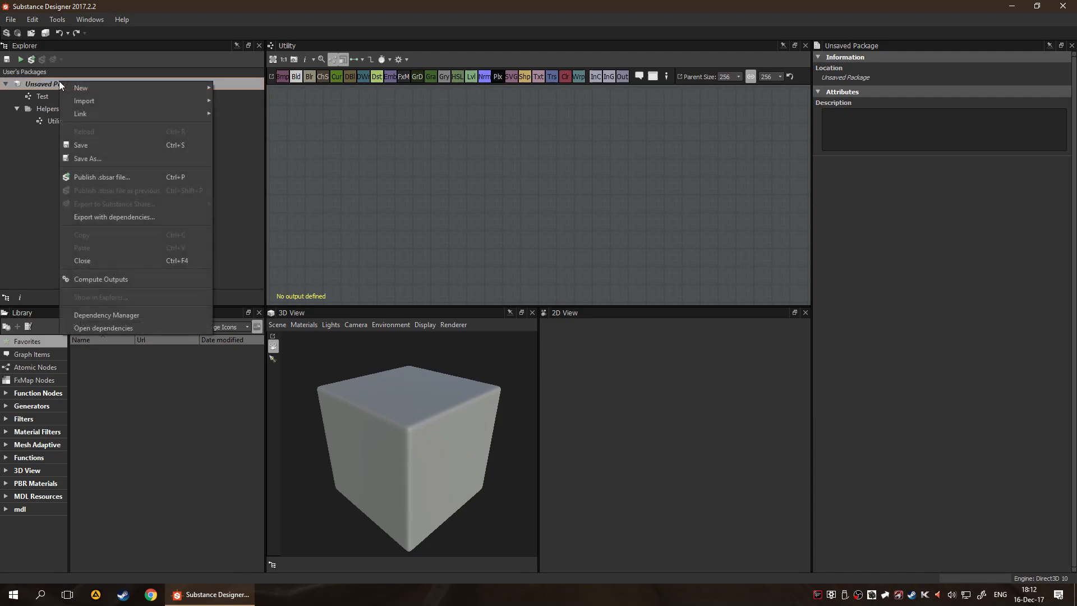
pyautogui.click(5, 201)
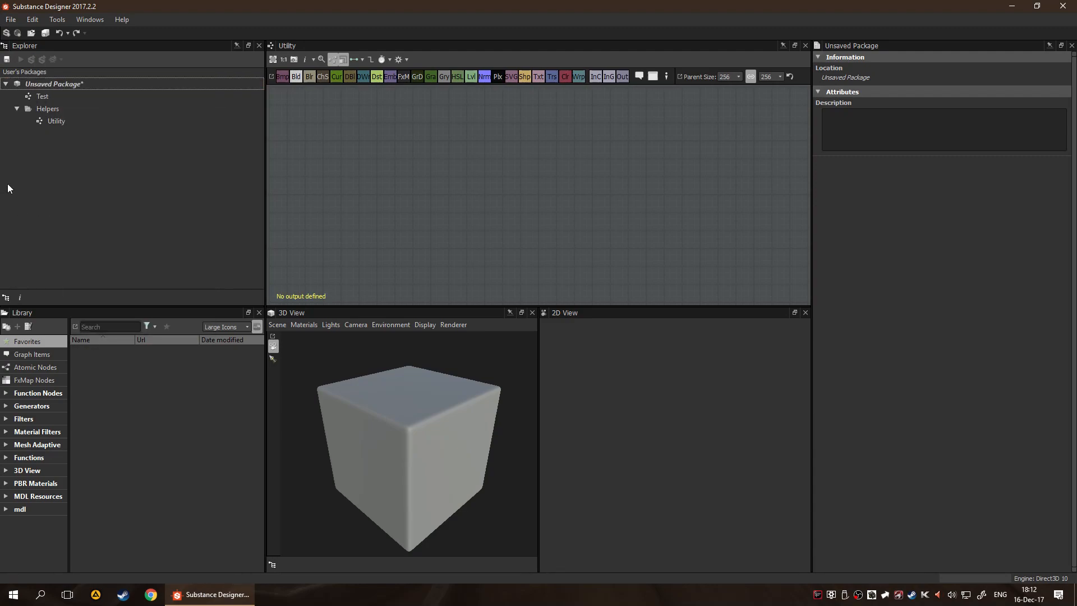
pyautogui.click(51, 121)
pyautogui.rightClick(51, 120)
pyautogui.click(10, 207)
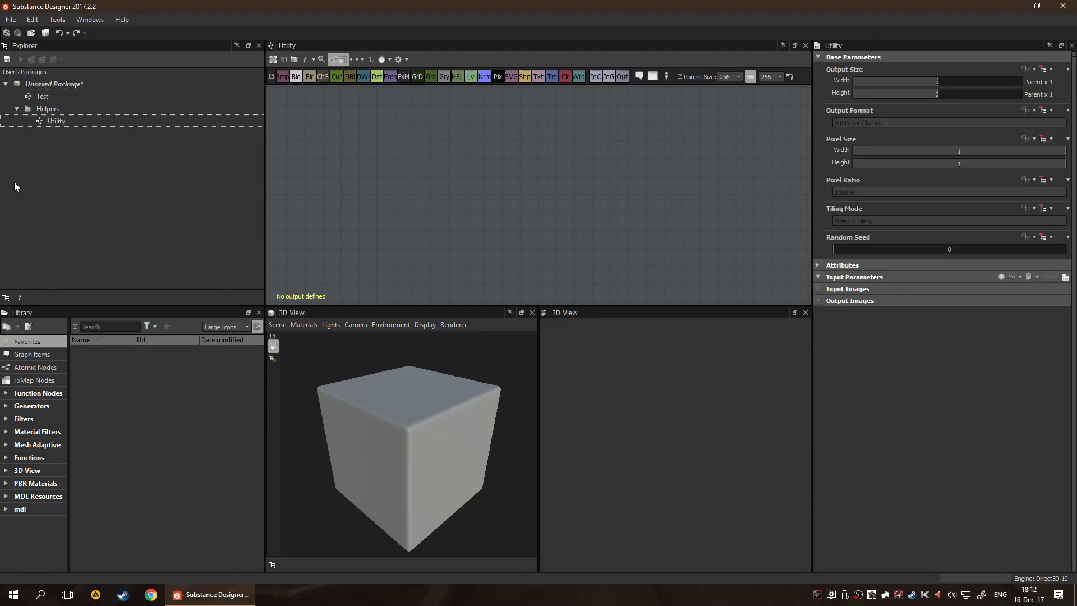
pyautogui.rightClick(53, 84)
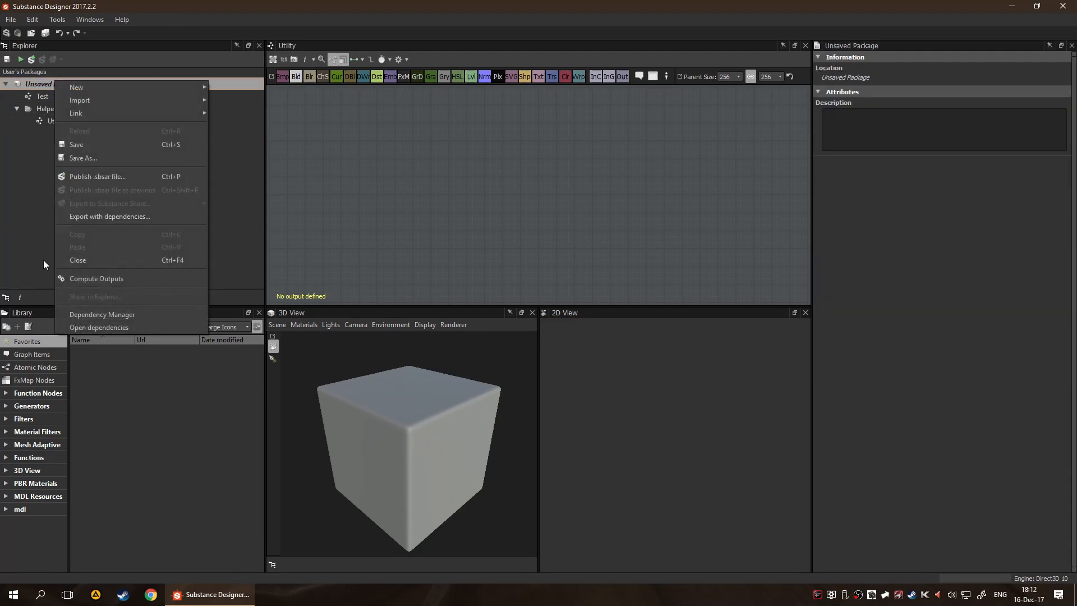
pyautogui.click(8, 254)
pyautogui.click(58, 119)
pyautogui.rightClick(58, 118)
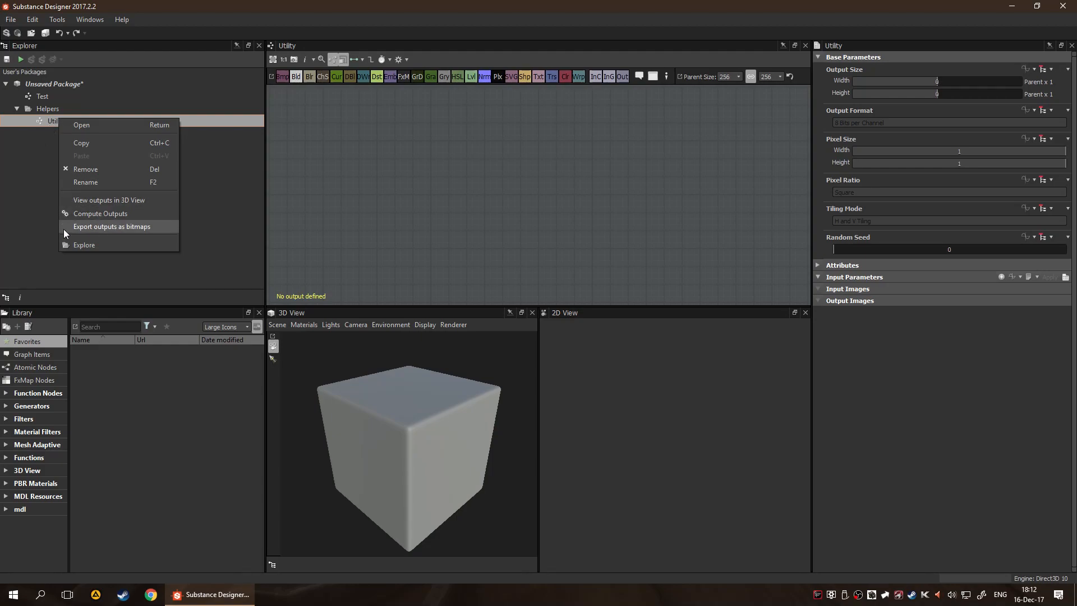
pyautogui.click(2, 221)
pyautogui.click(63, 109)
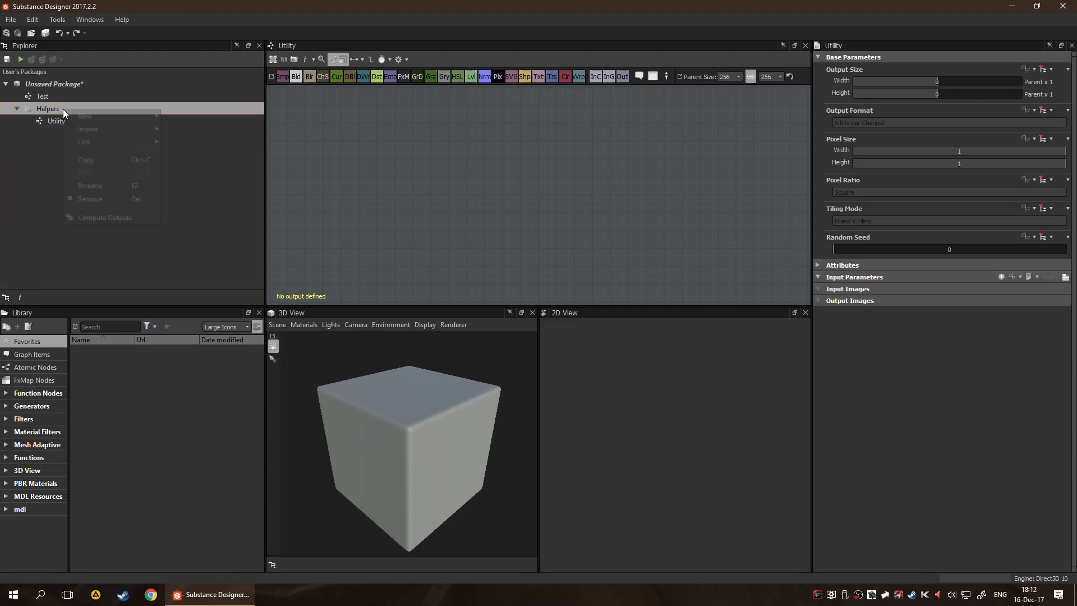
pyautogui.rightClick(63, 109)
pyautogui.click(23, 187)
pyautogui.rightClick(61, 96)
pyautogui.click(31, 170)
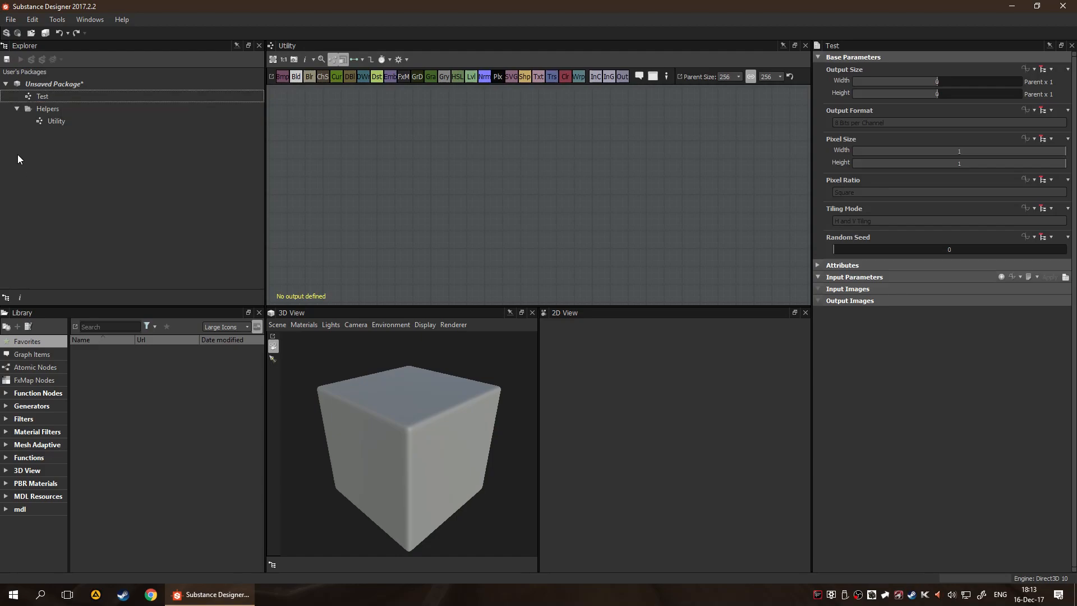
# Inspect the properties of the unsaved package and its Helpers folder
pyautogui.click(60, 86)
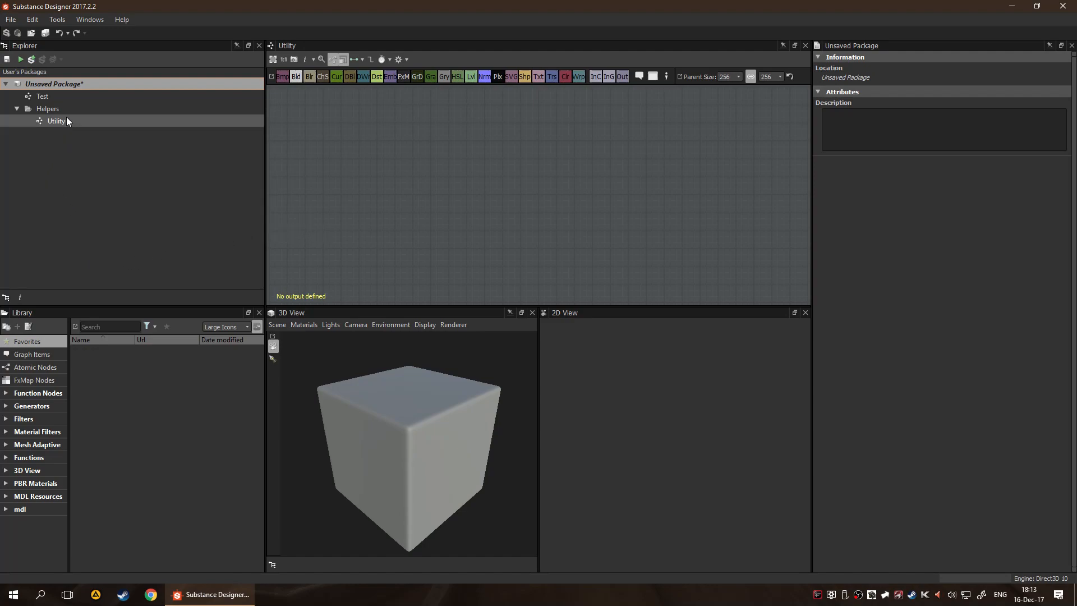
pyautogui.click(51, 108)
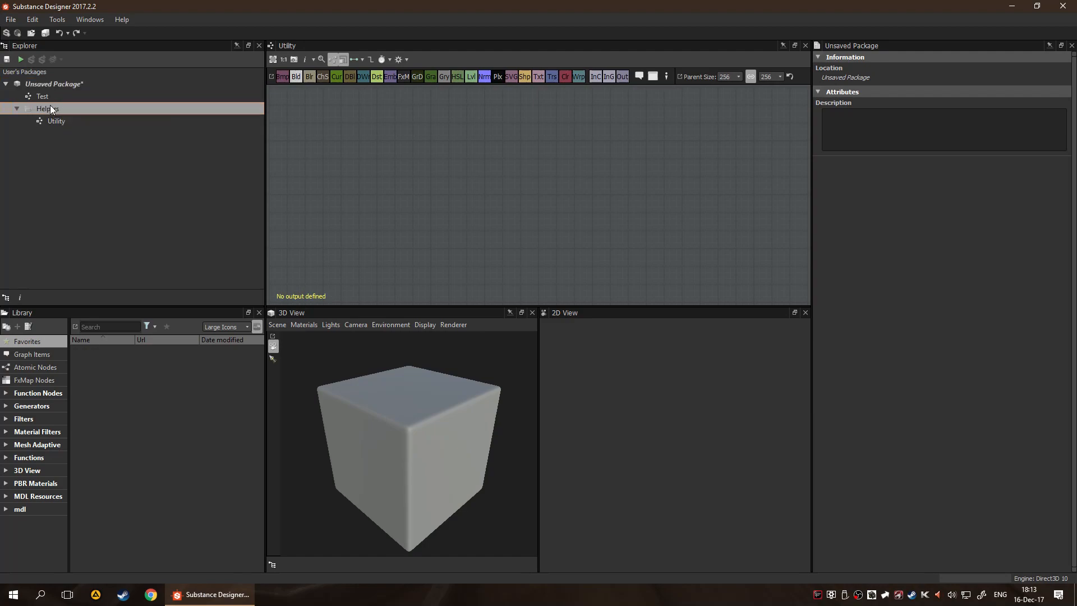
pyautogui.click(69, 83)
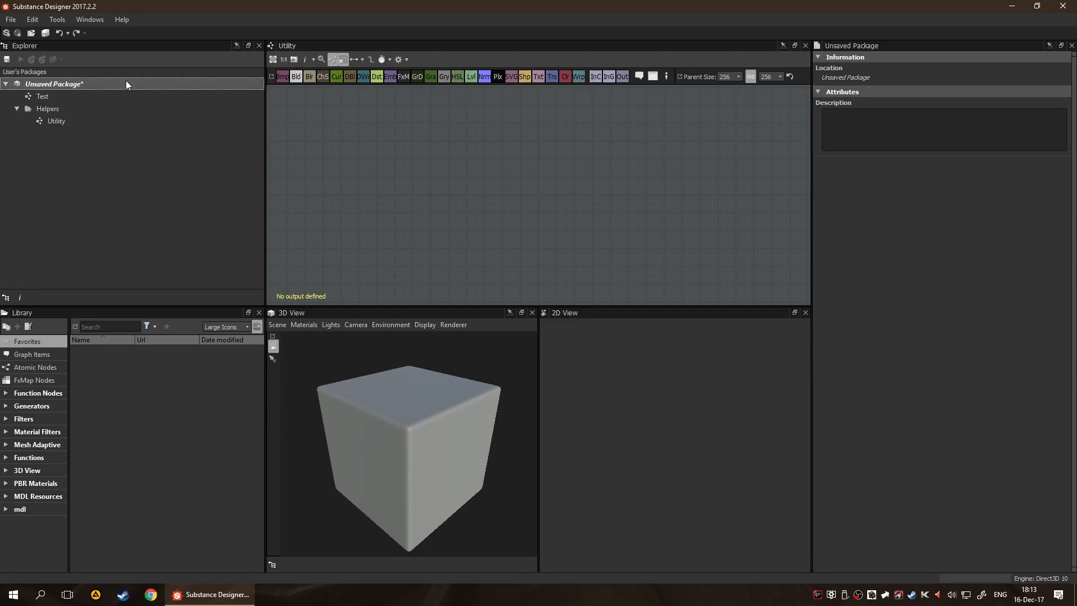
# Set Output(s) computation to No in the Utility graph's attributes, after comparing them with those of the Test graph
pyautogui.click(95, 116)
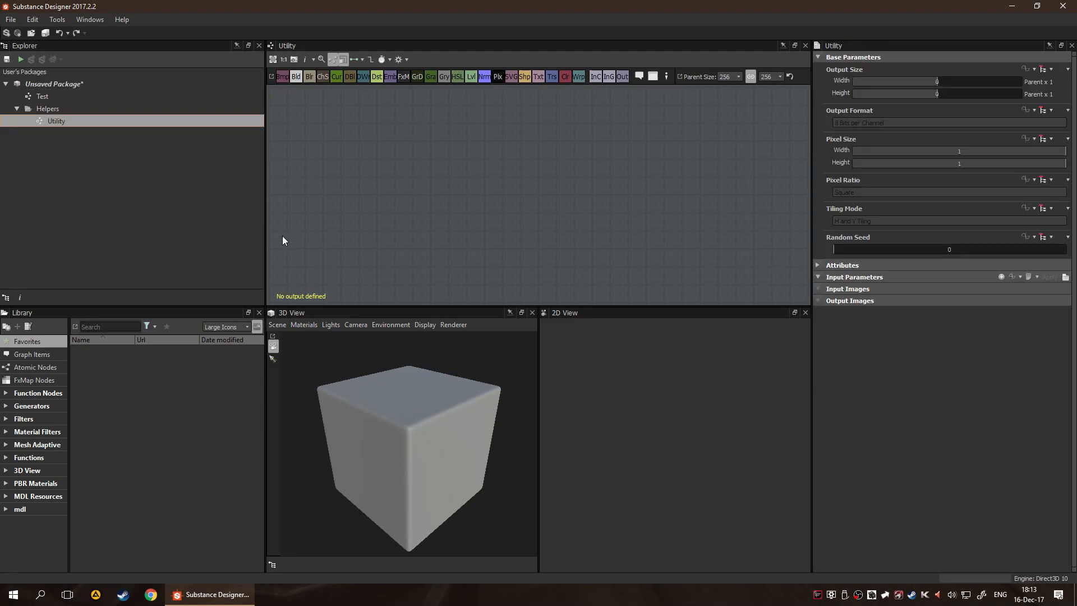
pyautogui.click(818, 266)
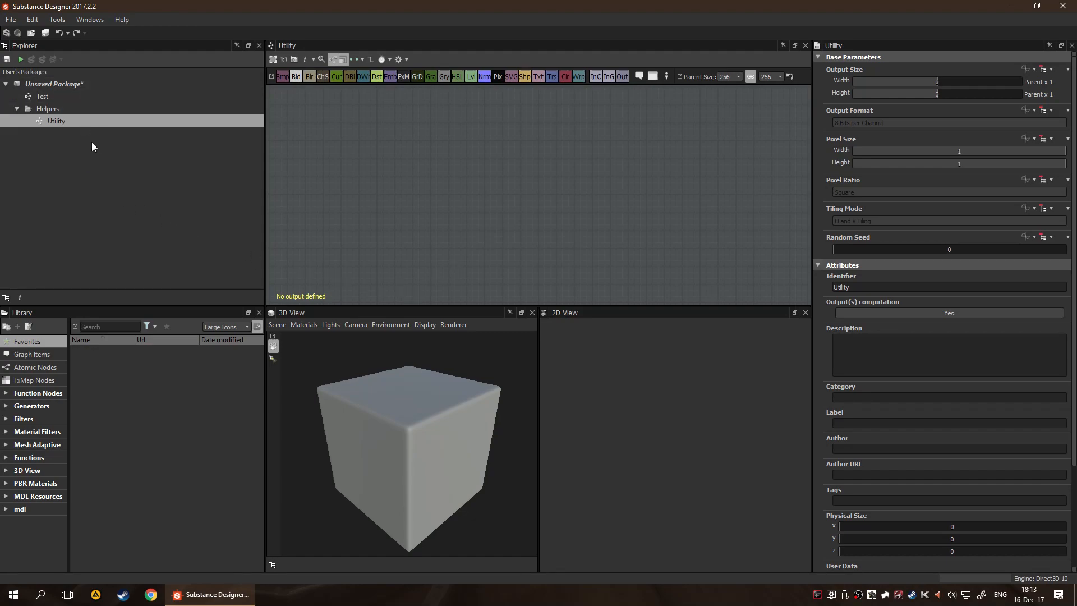
pyautogui.click(42, 96)
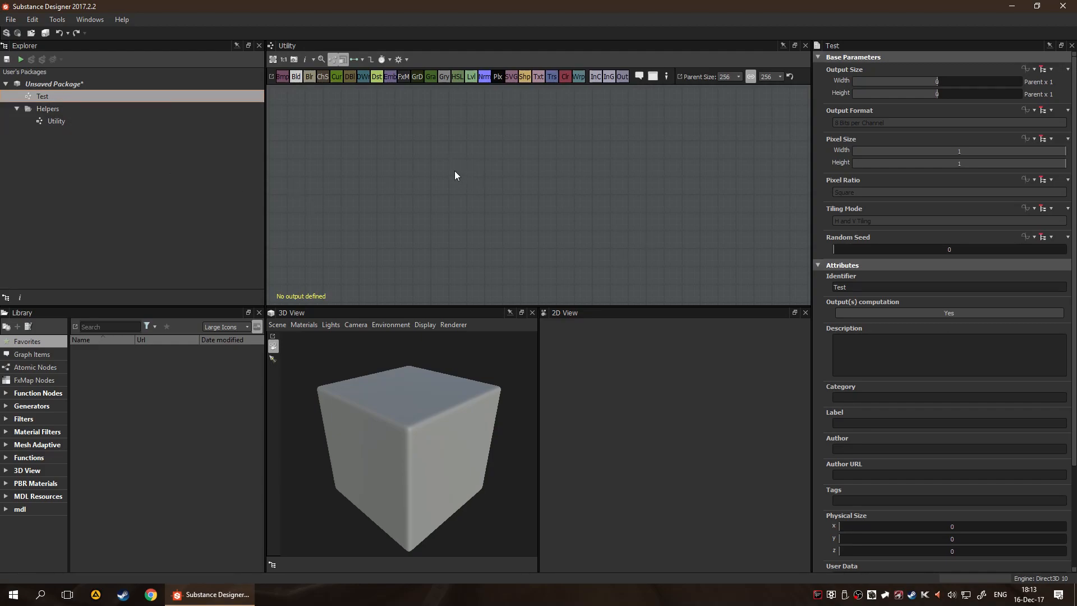
pyautogui.click(61, 121)
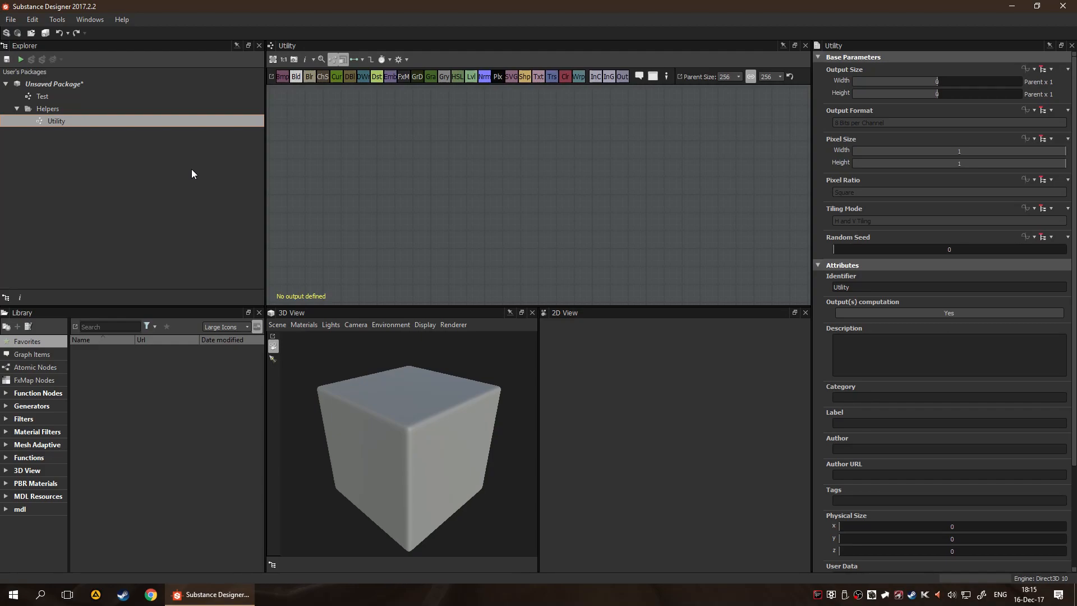
pyautogui.click(896, 310)
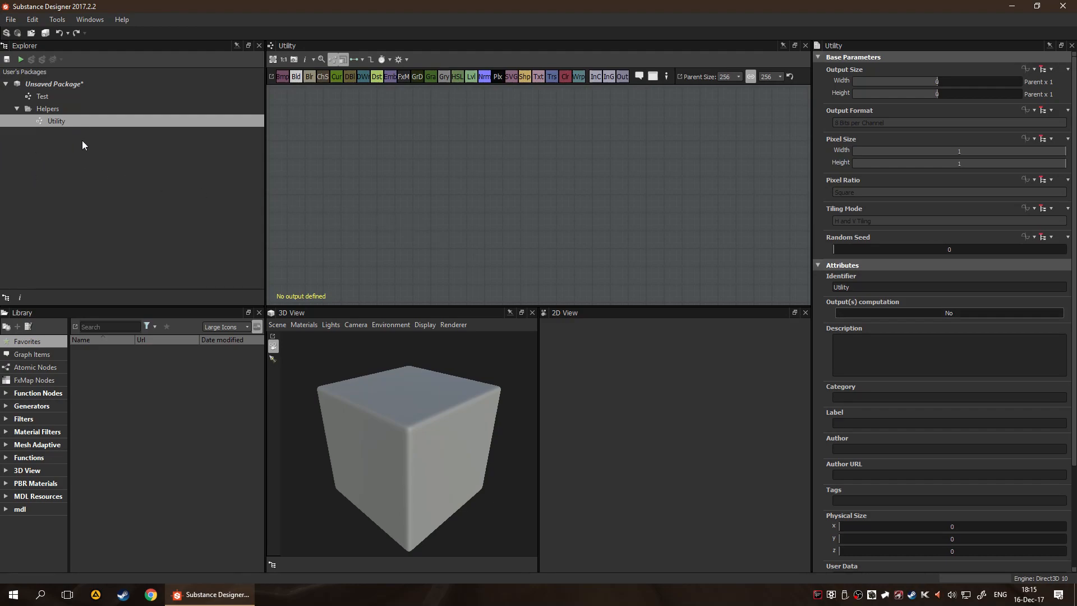
# Open the Test graph in the graph view and examine its base parameters and attributes, from Identifier through Icon
pyautogui.click(99, 99)
pyautogui.doubleClick(97, 95)
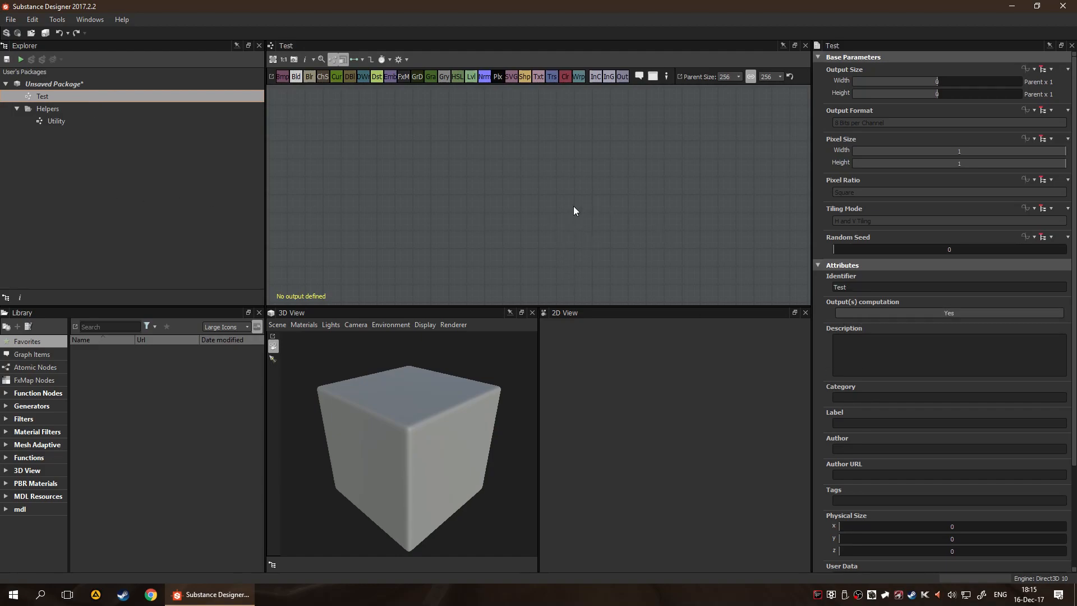
pyautogui.click(200, 216)
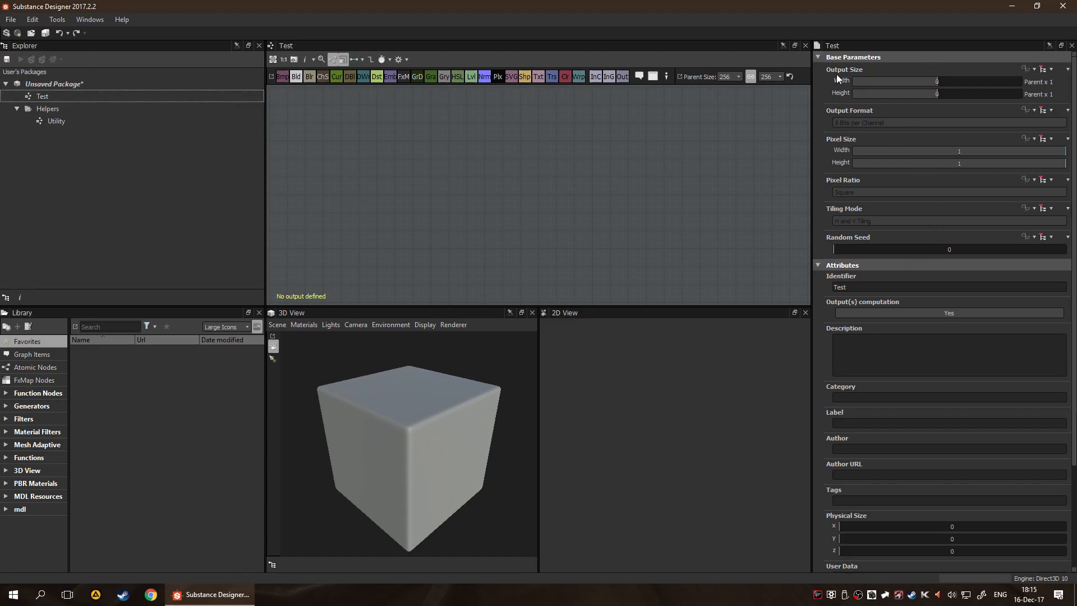
pyautogui.click(560, 254)
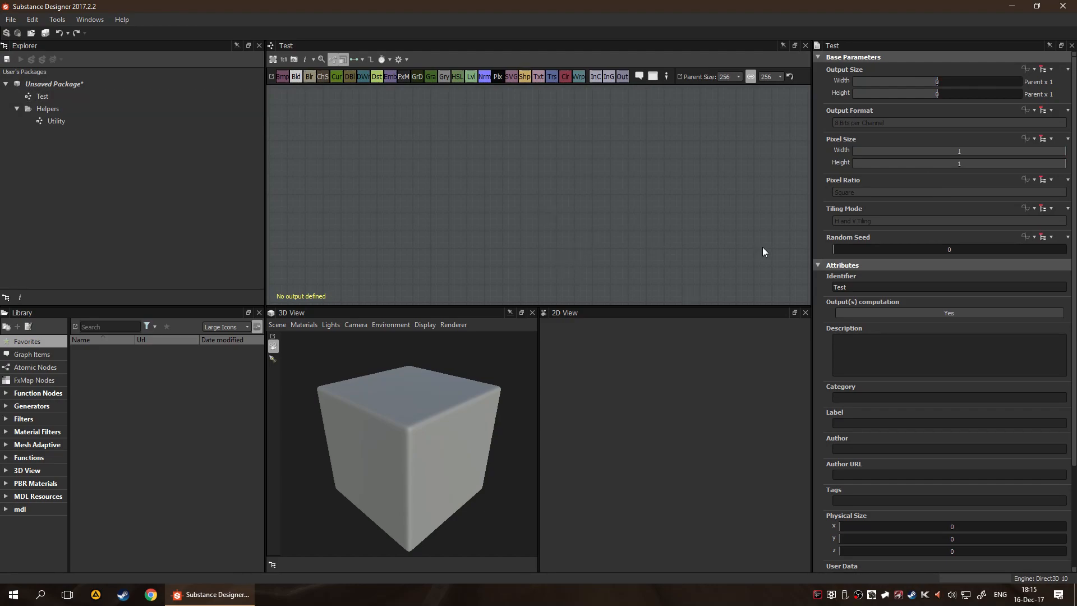
pyautogui.scroll(-3, 960, 294)
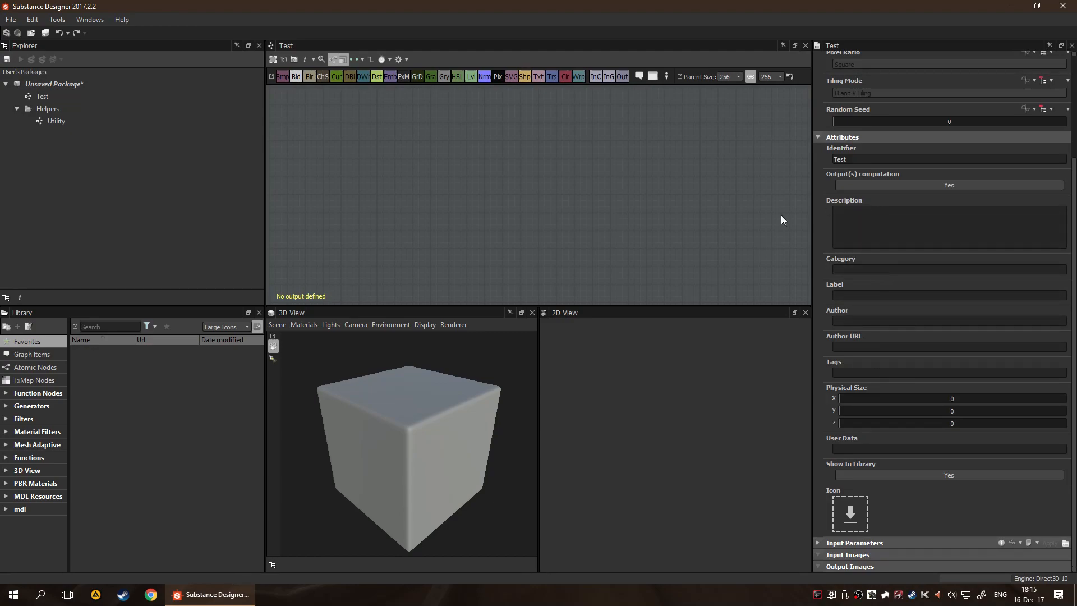
pyautogui.scroll(2, 909, 331)
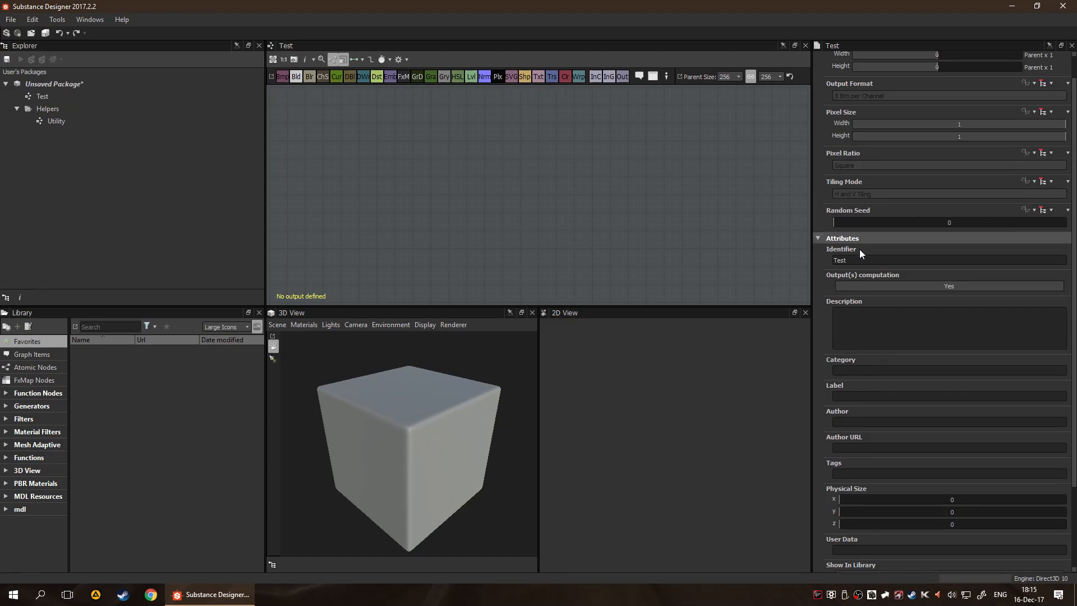
pyautogui.scroll(-2, 909, 236)
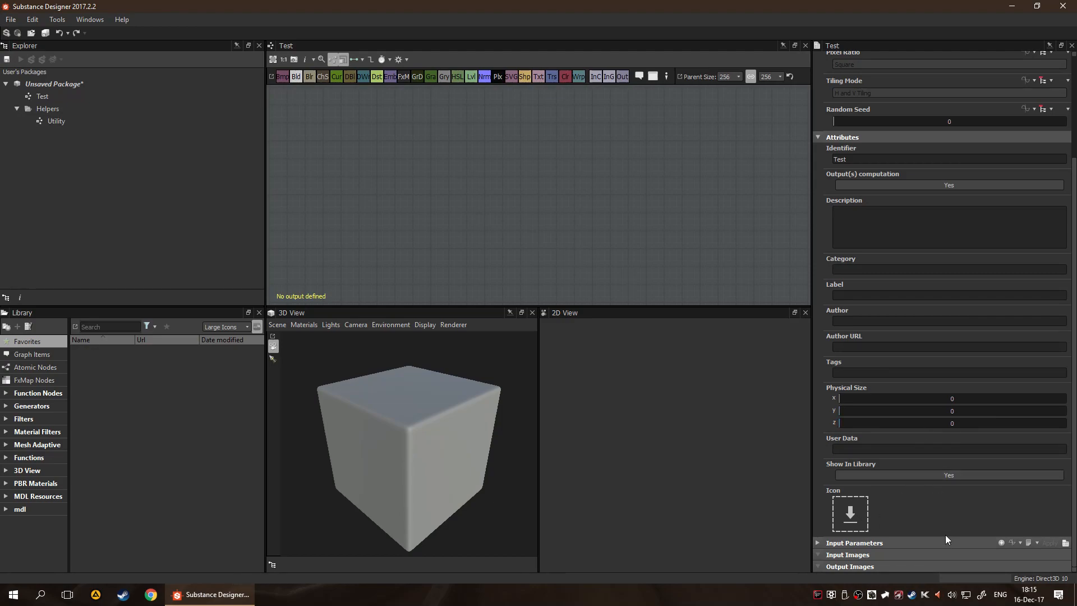
# Collapse the Test graph's Attributes section and narrow the Explorer and Library panels to give the graph view more width
pyautogui.click(817, 540)
pyautogui.click(818, 135)
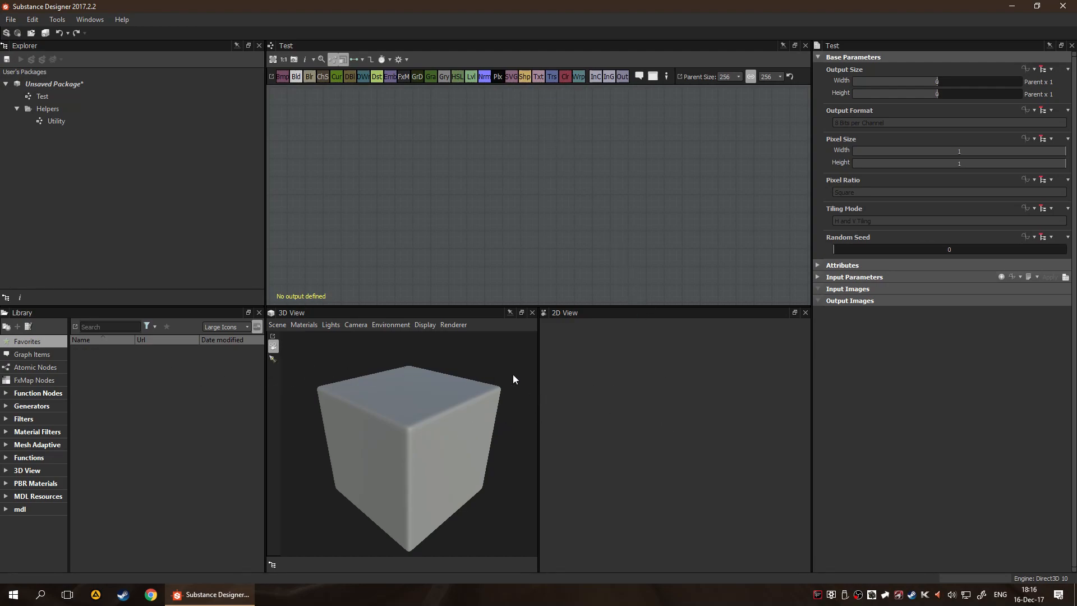
pyautogui.moveTo(266, 184); pyautogui.dragTo(227, 193)
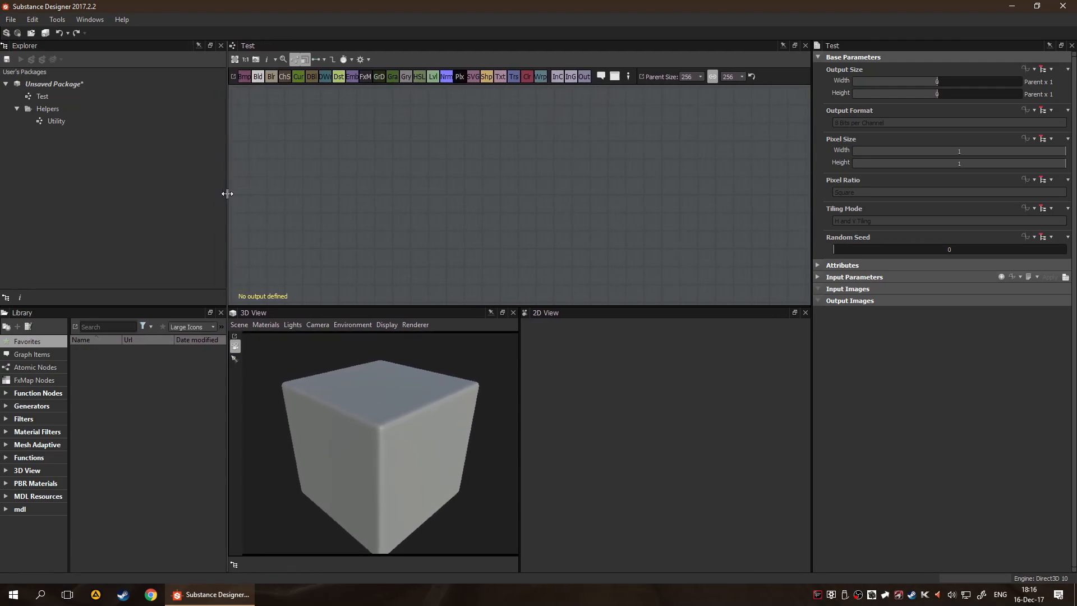
# Enlarge the graph view by narrowing the parameters panel and shrinking the 3D and 2D views' height, and widen the 3D View slightly
pyautogui.moveTo(811, 206); pyautogui.dragTo(847, 208)
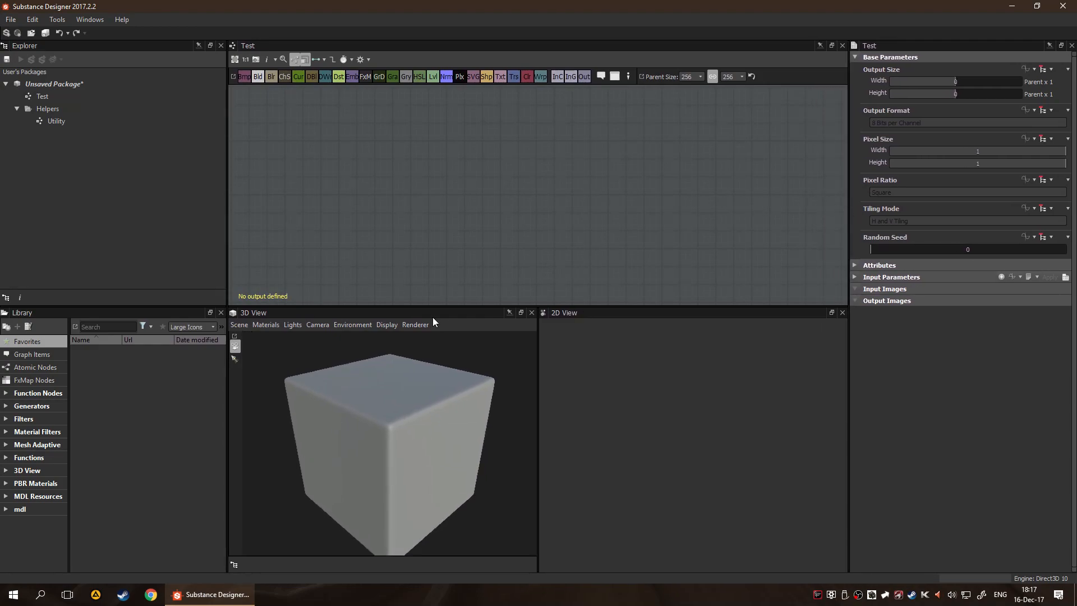
pyautogui.moveTo(496, 308); pyautogui.dragTo(497, 384)
pyautogui.moveTo(537, 435); pyautogui.dragTo(558, 510)
pyautogui.scroll(-3, 435, 477)
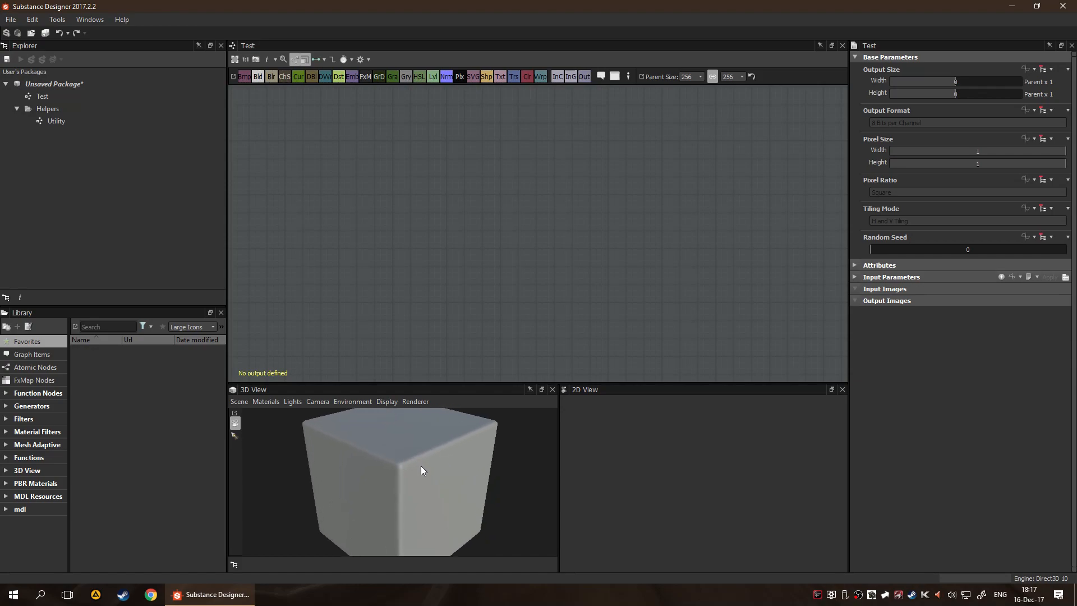
pyautogui.scroll(2, 420, 469)
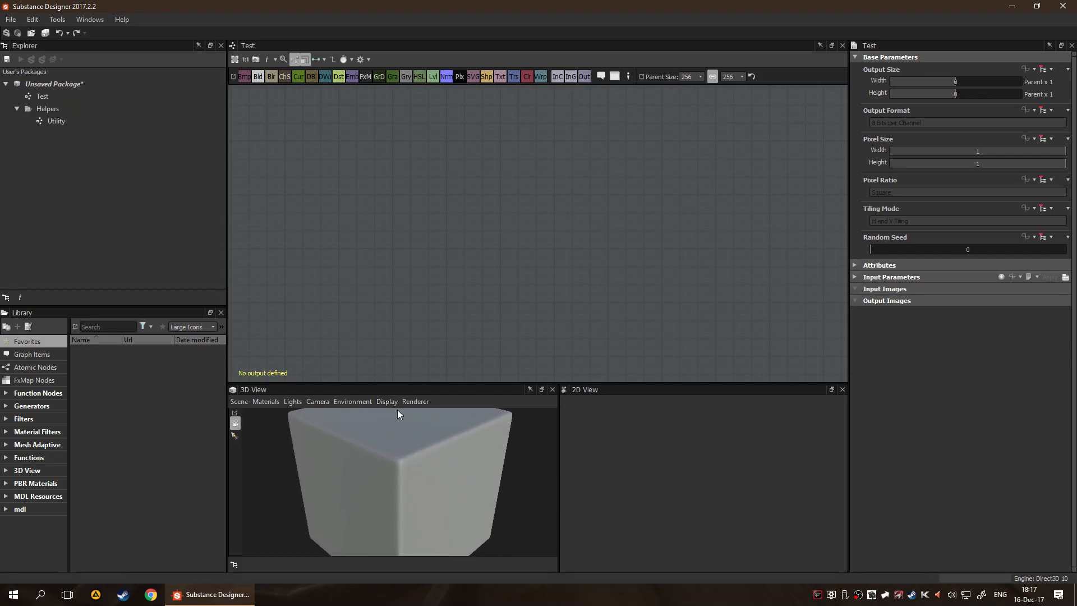
pyautogui.moveTo(436, 442); pyautogui.dragTo(429, 483)
pyautogui.scroll(-3, 422, 469)
pyautogui.scroll(4, 426, 492)
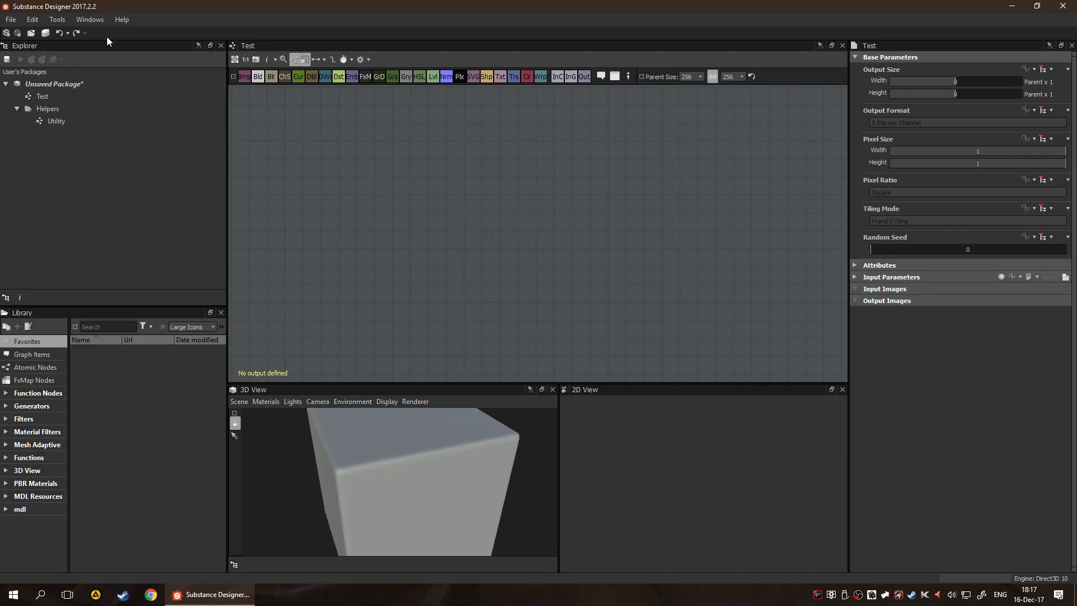
# Review the General, Projects, Graph, 3D View and Library pages of the Preferences, and close them without changes
pyautogui.click(33, 20)
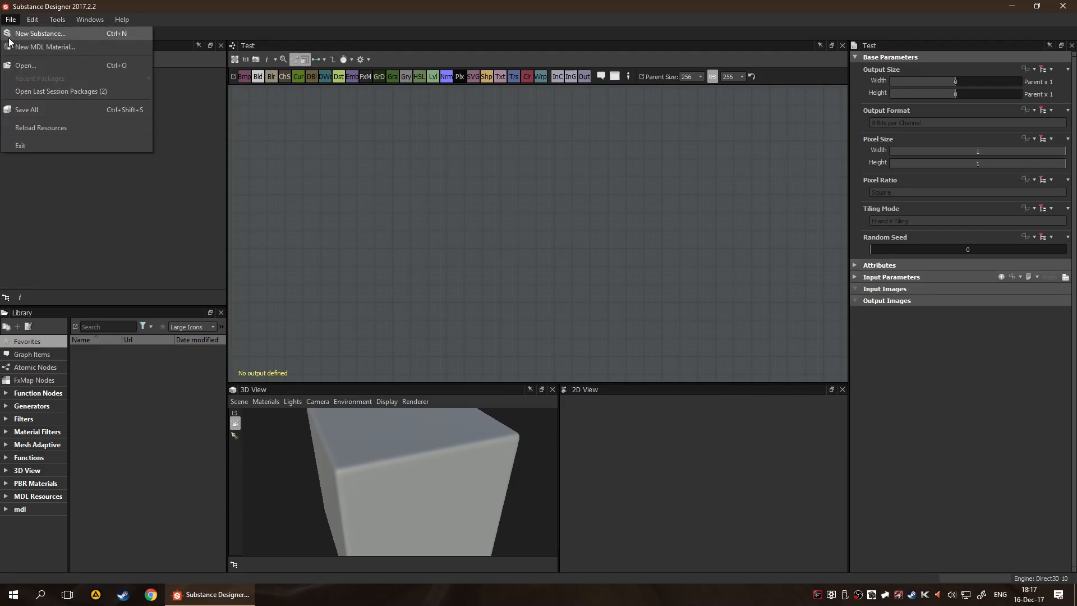
pyautogui.click(48, 66)
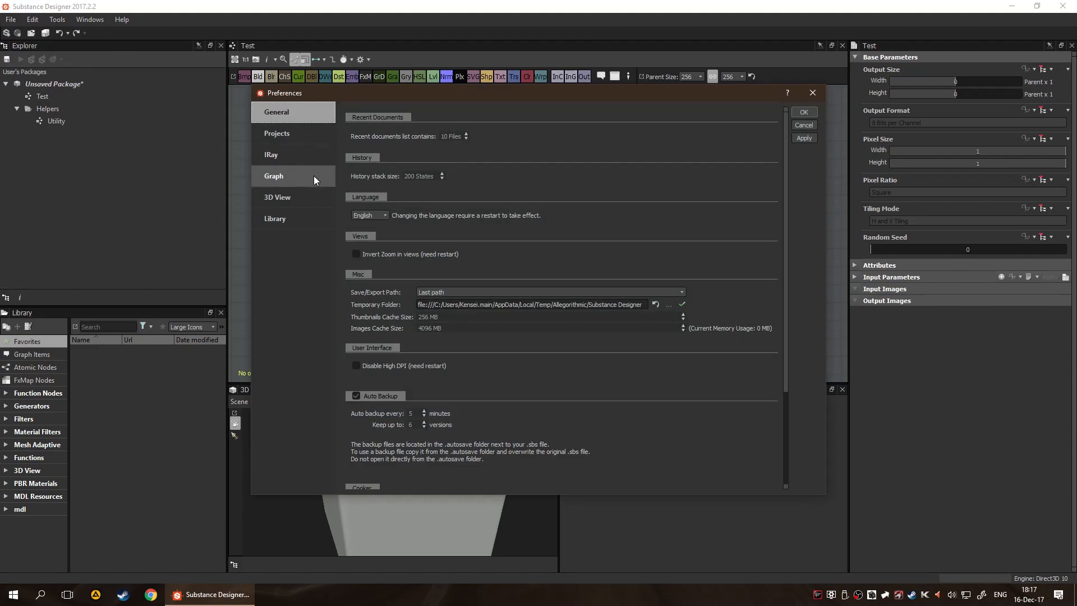
pyautogui.scroll(-3, 517, 220)
pyautogui.scroll(3, 538, 250)
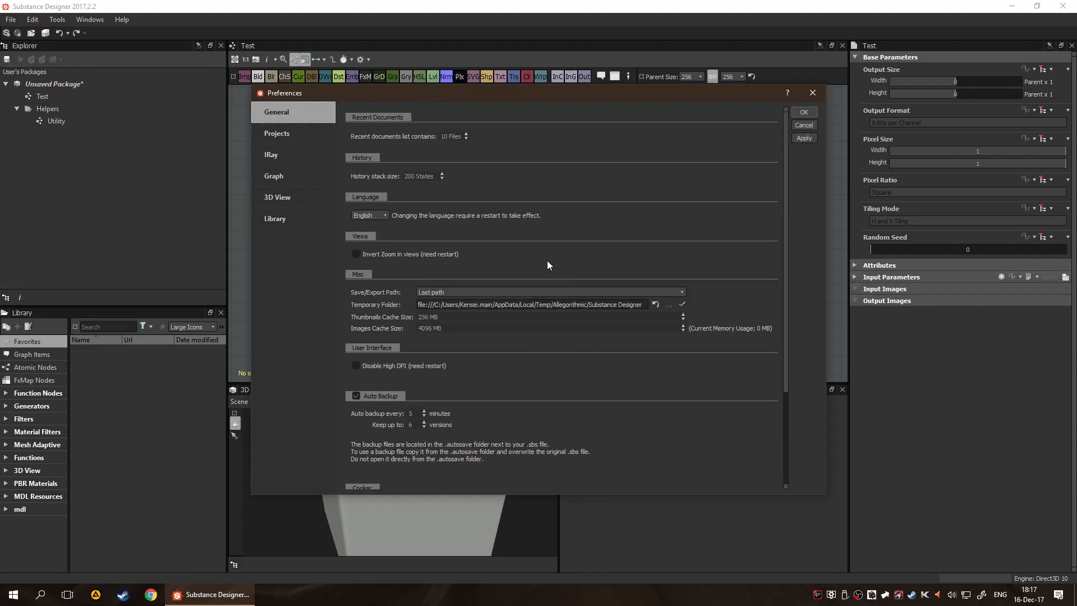
pyautogui.click(277, 162)
pyautogui.click(278, 175)
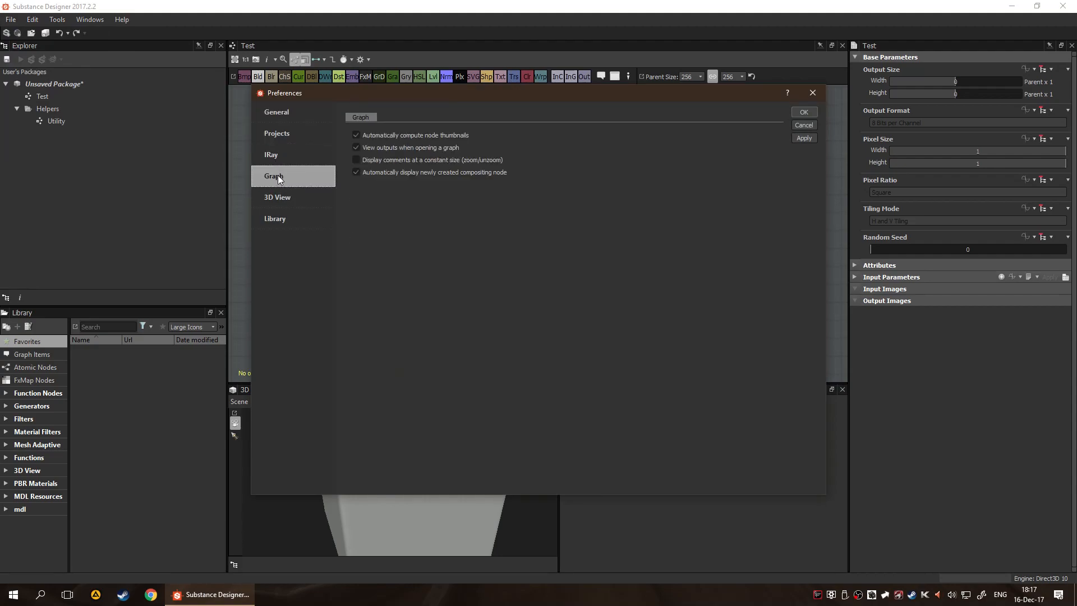
pyautogui.click(283, 196)
pyautogui.click(288, 224)
pyautogui.click(277, 133)
pyautogui.click(274, 174)
pyautogui.click(278, 134)
pyautogui.click(276, 199)
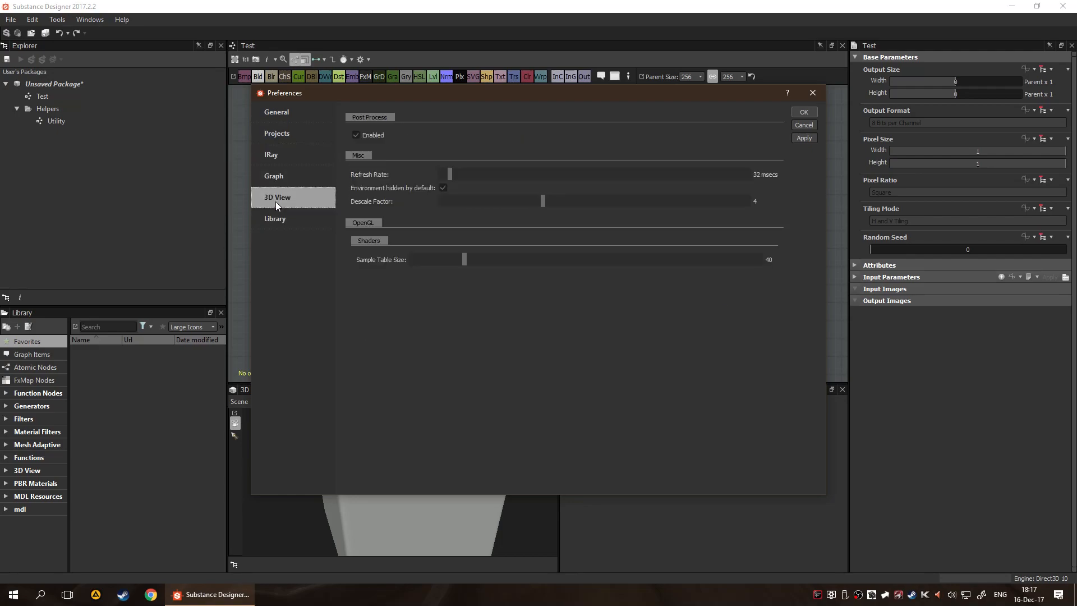
pyautogui.click(813, 92)
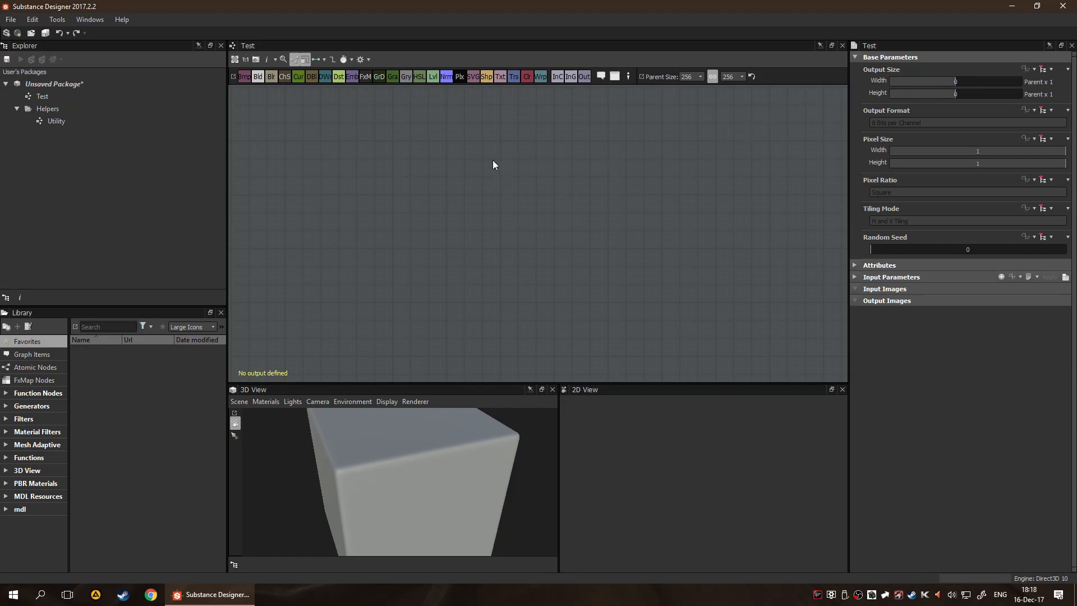
# Add a Uniform Color node to the Test graph and inspect the size and timing information beneath it
pyautogui.press('space')
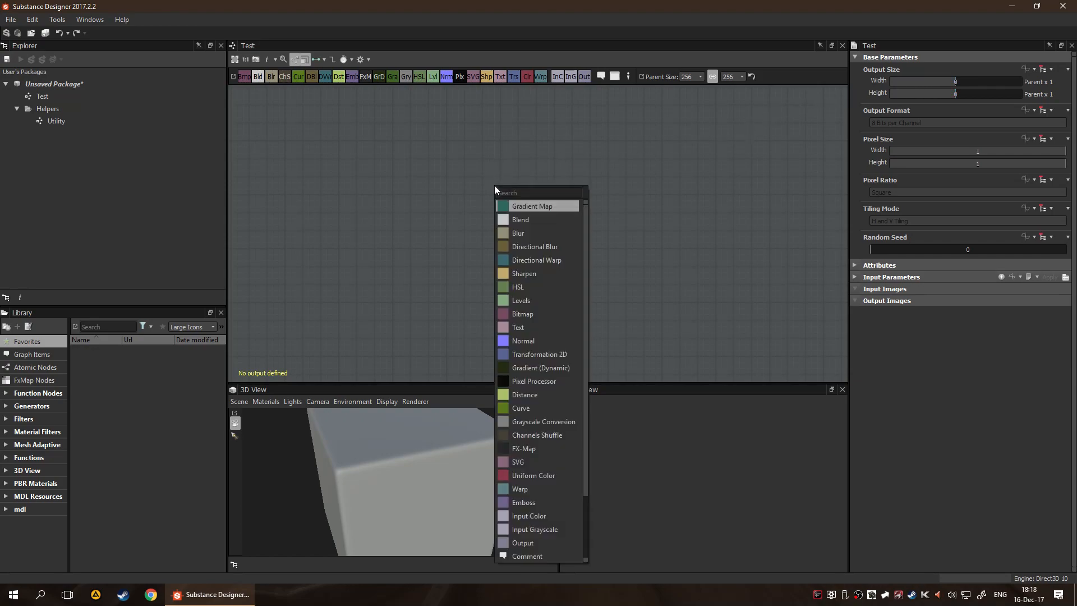
pyautogui.write('un')
pyautogui.press('Return')
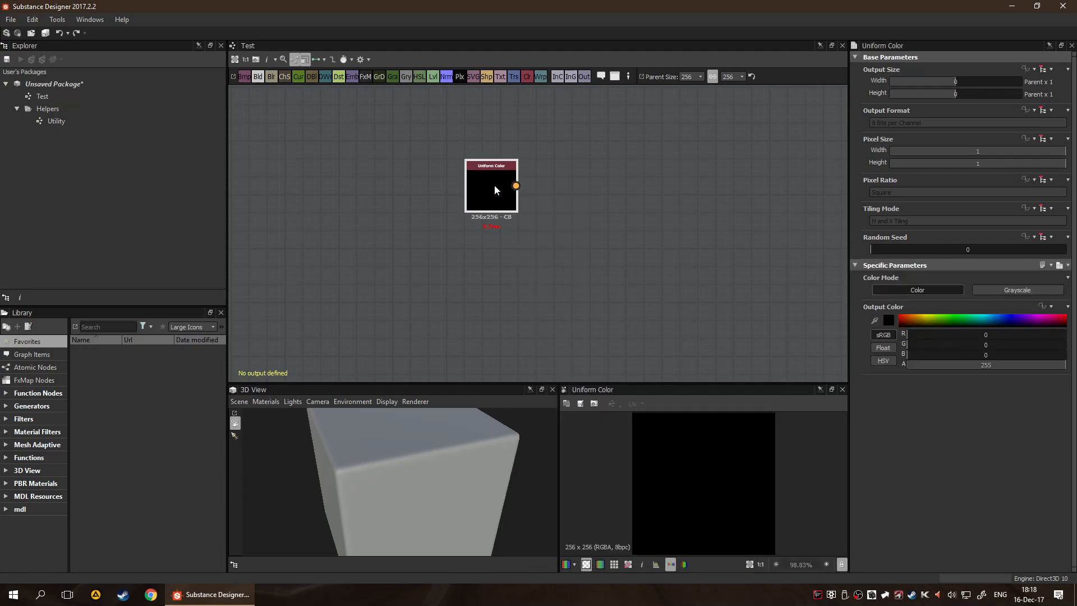
pyautogui.scroll(5, 511, 219)
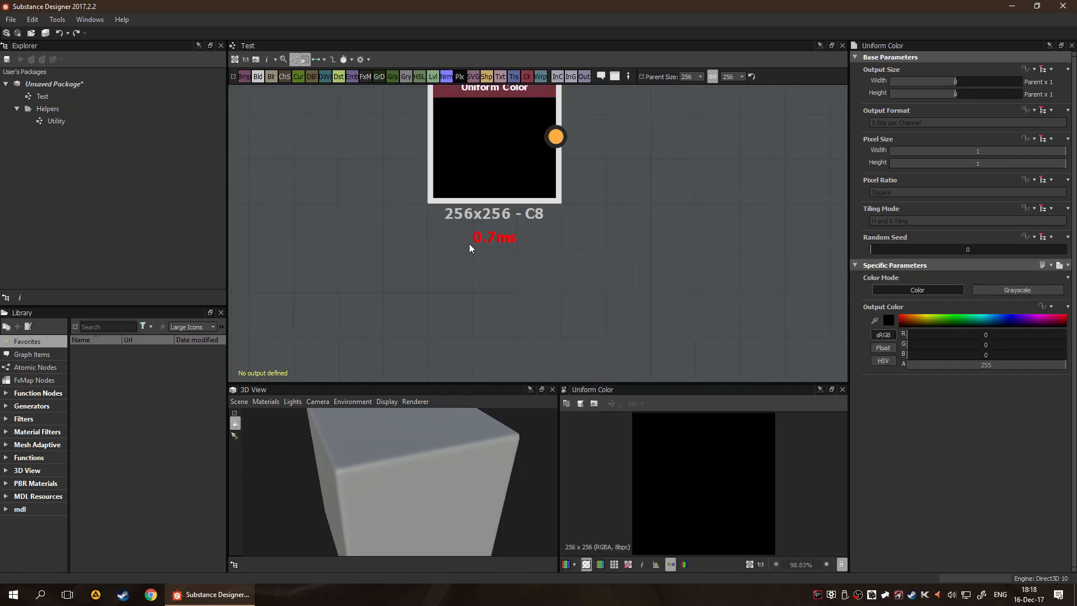
pyautogui.click(594, 241)
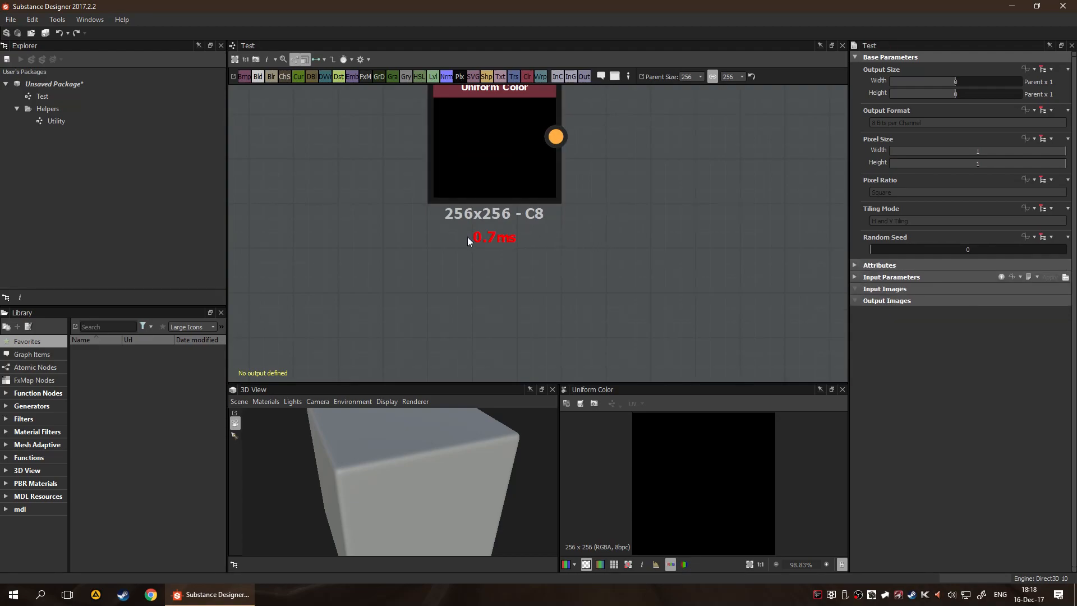
pyautogui.scroll(-3, 522, 232)
pyautogui.scroll(2, 496, 191)
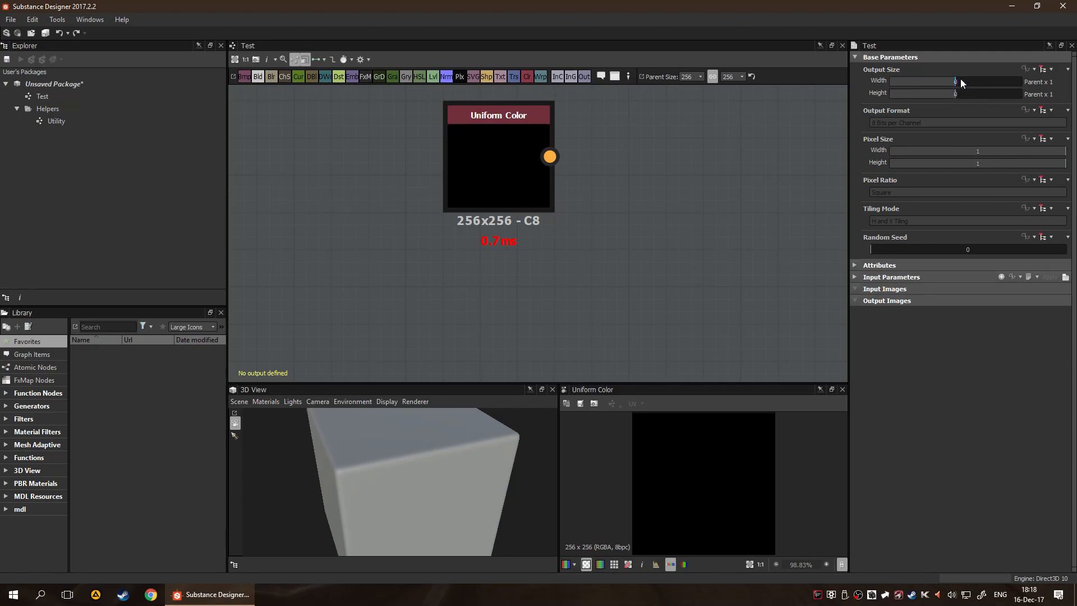
# Set the Test graph's Output Size to Absolute at 1024 × 1024 px, after trying a relative size of Parent x 128
pyautogui.moveTo(960, 78); pyautogui.dragTo(995, 95)
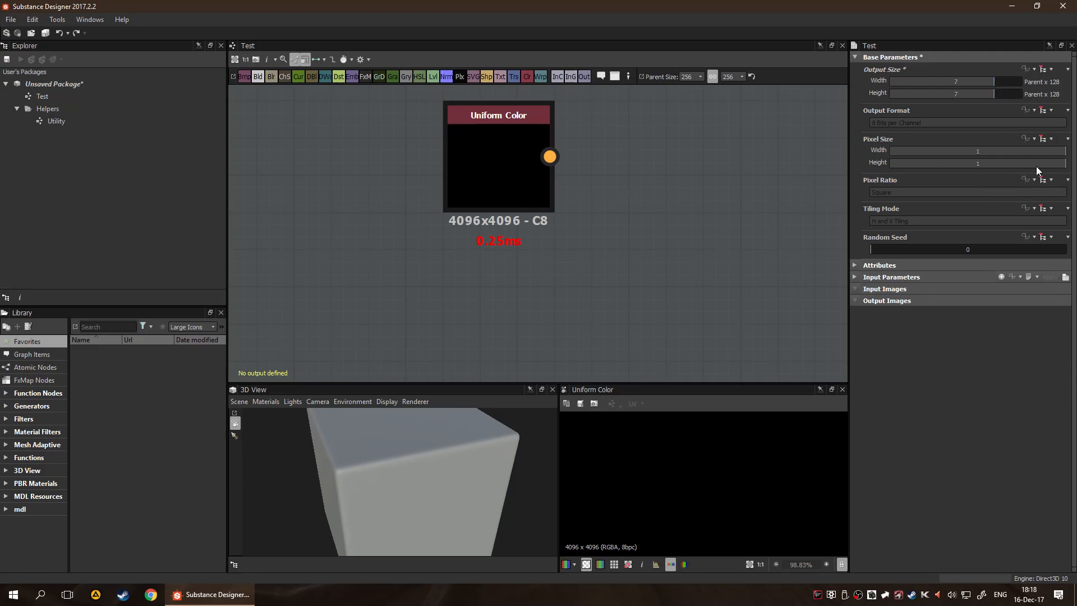
pyautogui.moveTo(994, 80); pyautogui.dragTo(954, 106)
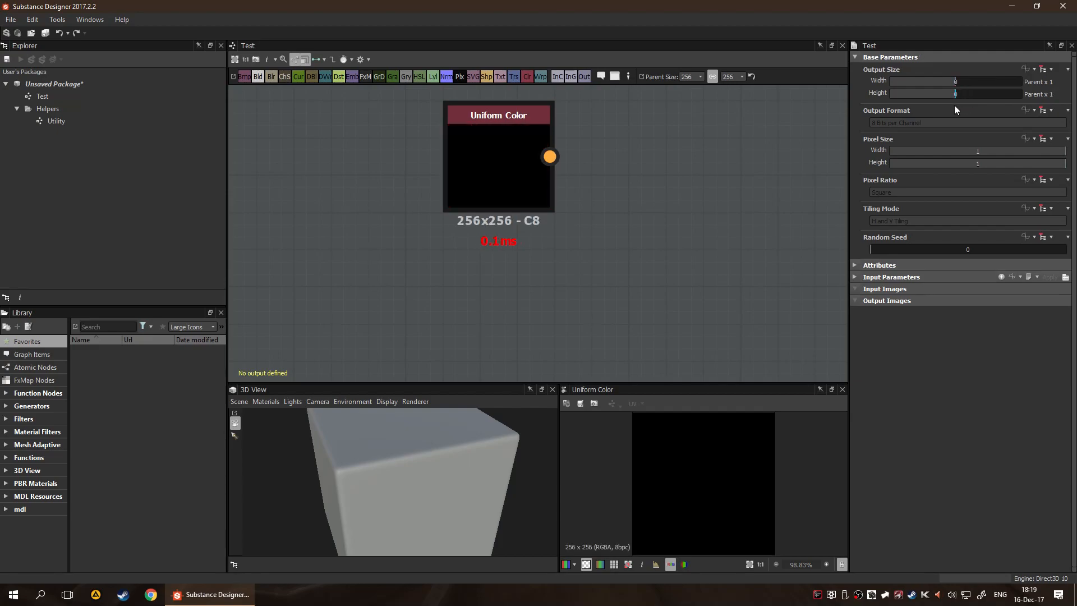
pyautogui.click(1048, 70)
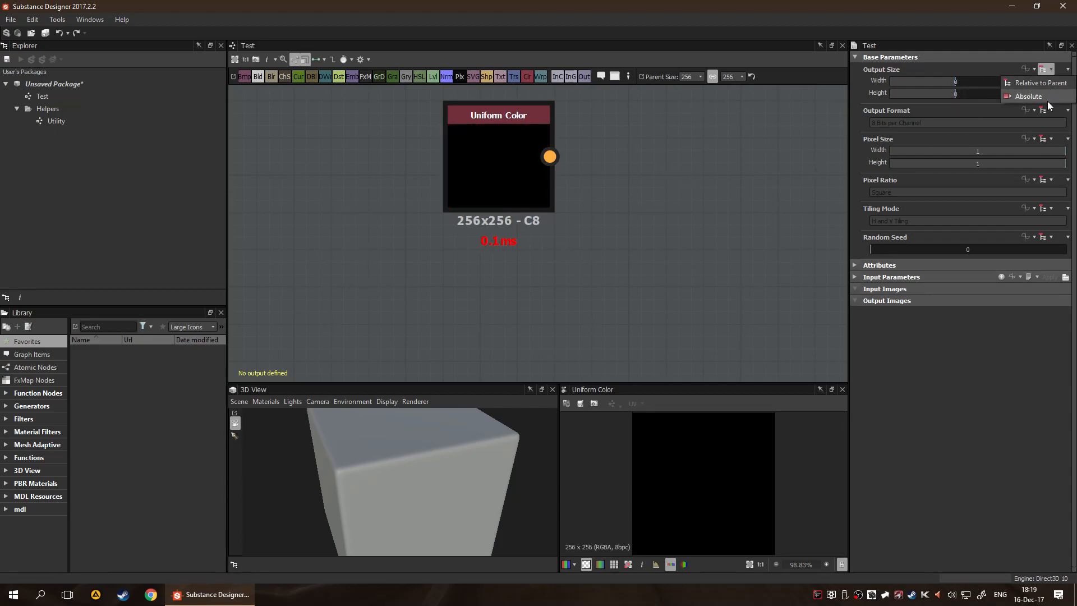
pyautogui.click(1047, 100)
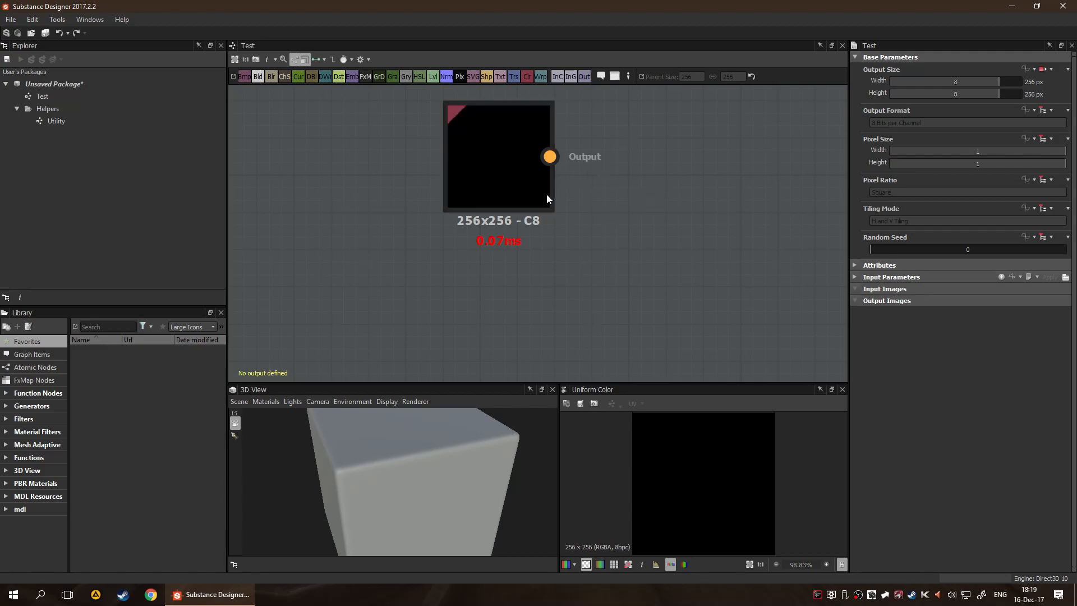
pyautogui.moveTo(1001, 81); pyautogui.dragTo(1009, 94)
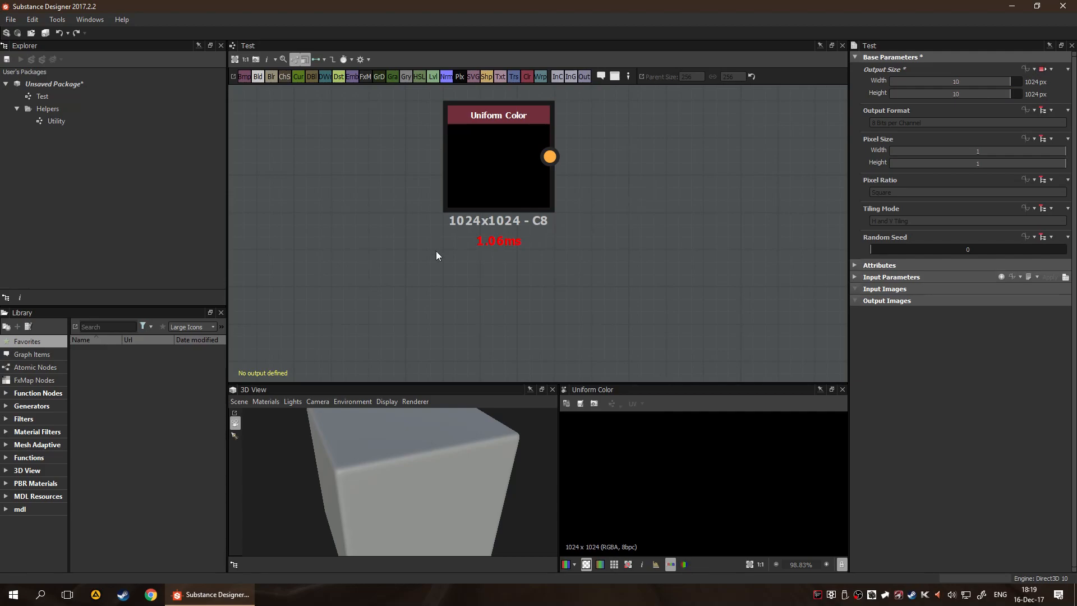
# Examine the Uniform Color node's parameters and the commands available on the graph's empty area
pyautogui.click(525, 187)
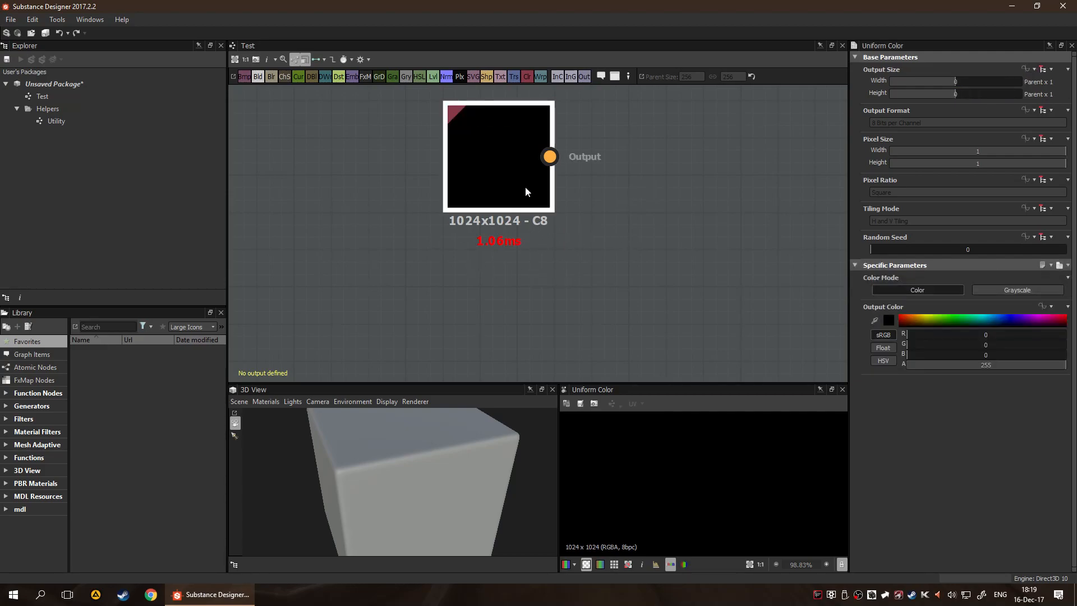
pyautogui.rightClick(586, 191)
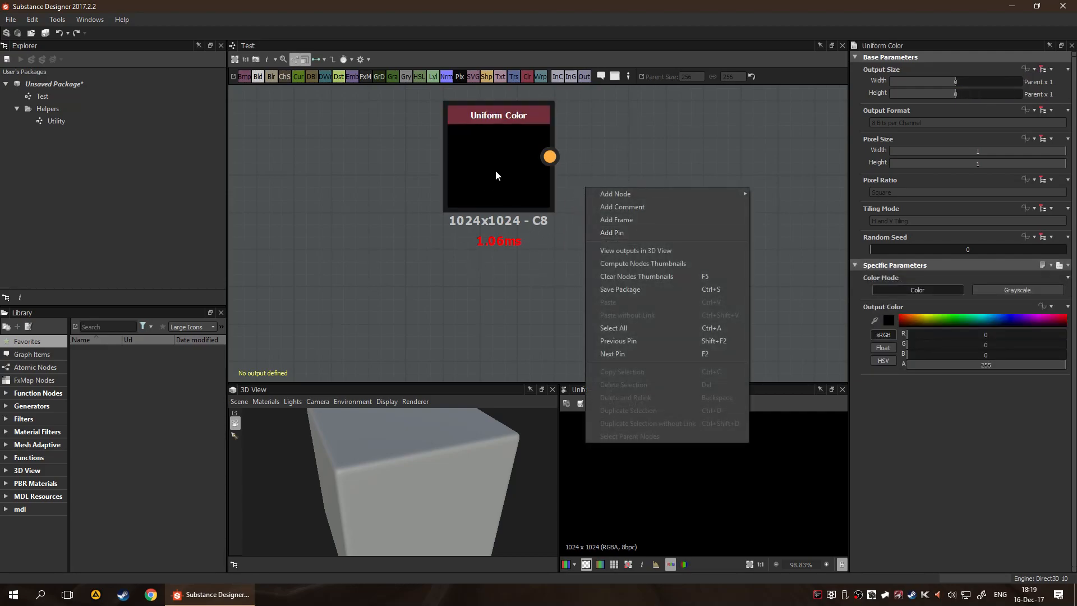
pyautogui.click(466, 250)
pyautogui.press('space')
pyautogui.click(361, 283)
# Compute the node thumbnails of the Test graph and review the remaining graph commands
pyautogui.rightClick(600, 194)
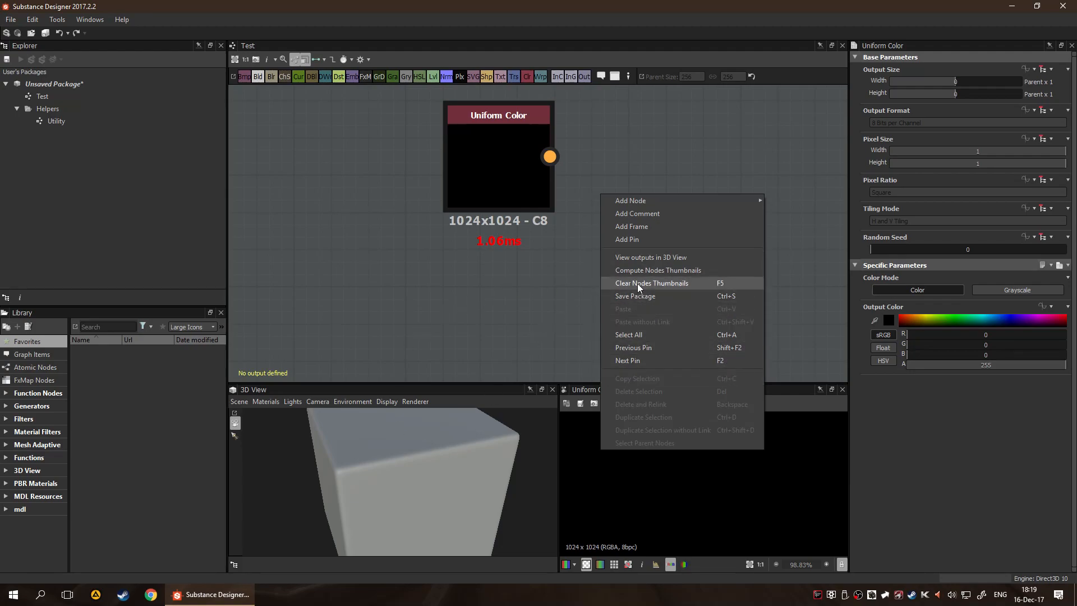
pyautogui.click(673, 270)
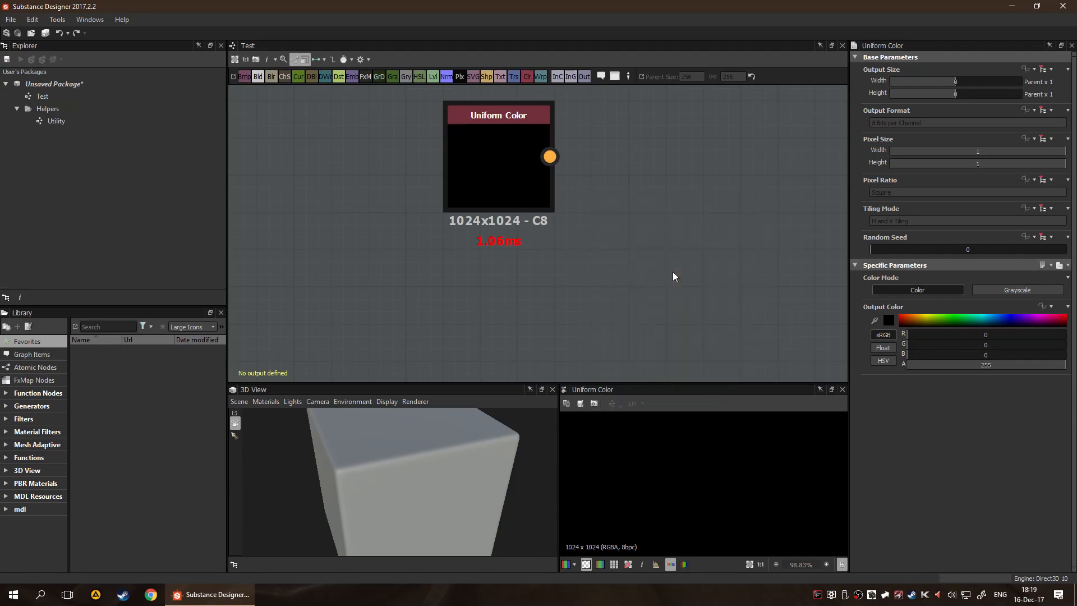
pyautogui.rightClick(591, 191)
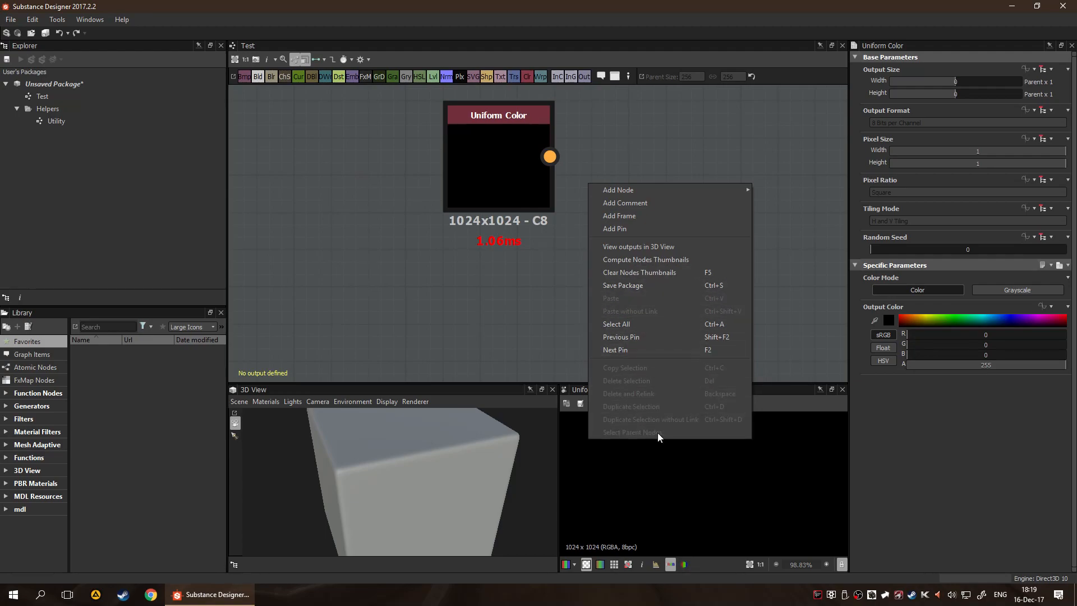
pyautogui.click(418, 296)
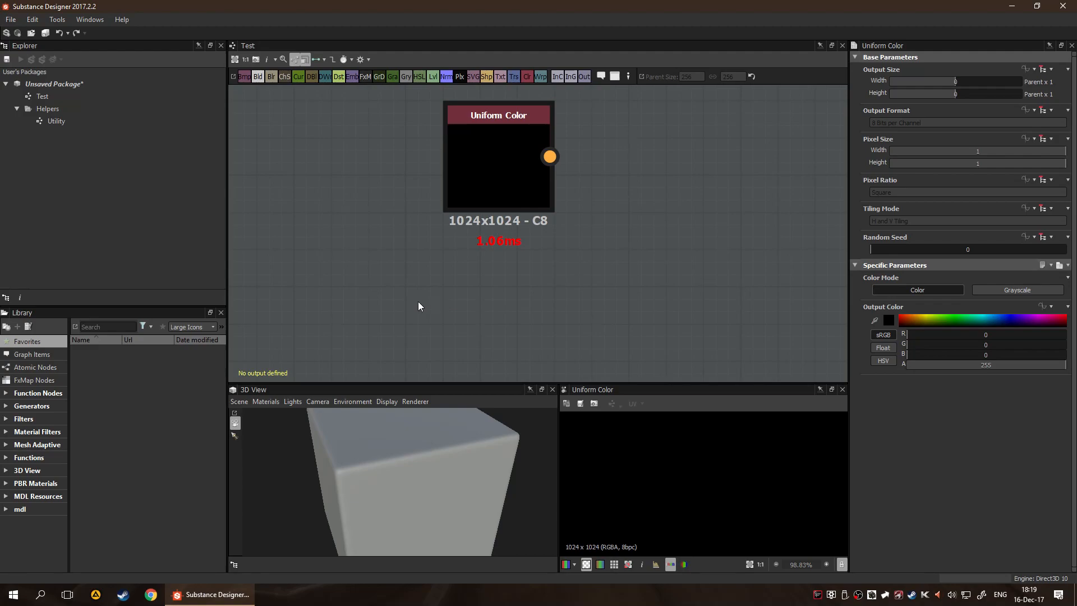
# Examine the unsaved package's available commands, comparing the resource types offered for Import and Link
pyautogui.click(37, 191)
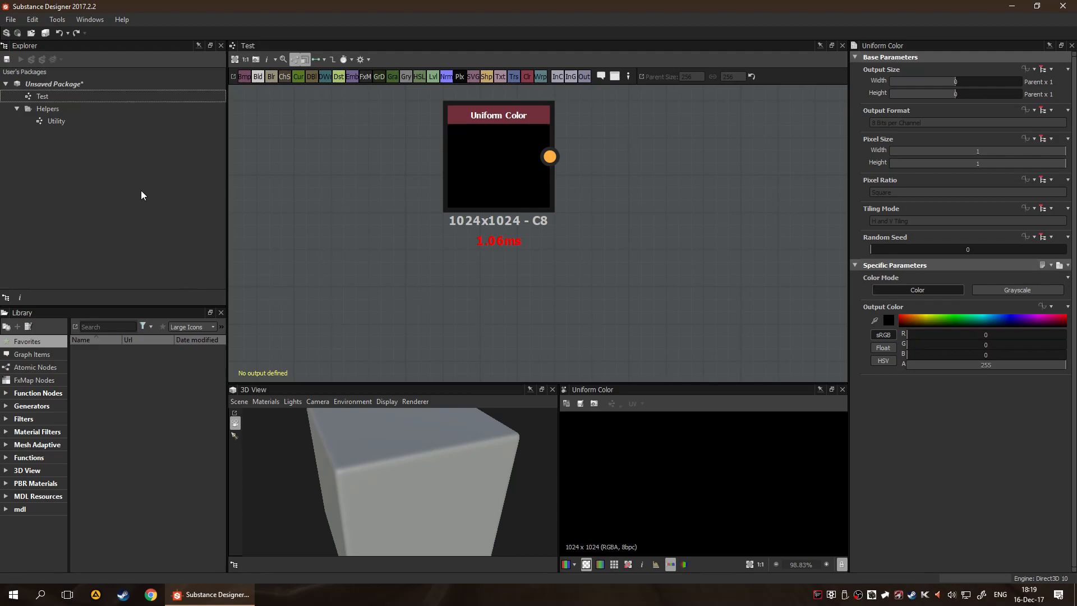
pyautogui.click(65, 88)
pyautogui.rightClick(63, 84)
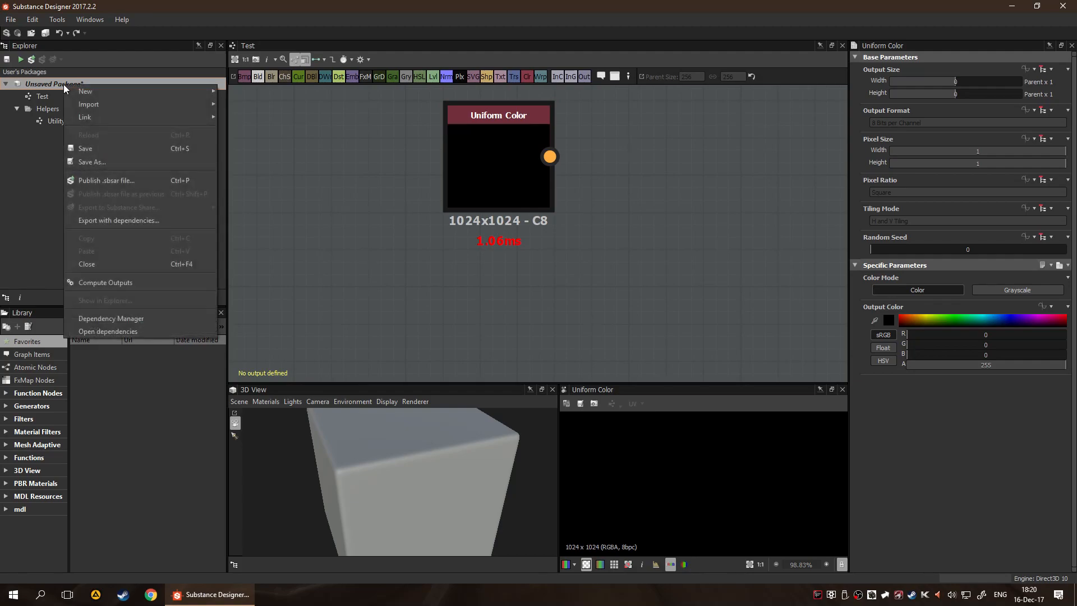
pyautogui.moveTo(113, 106)
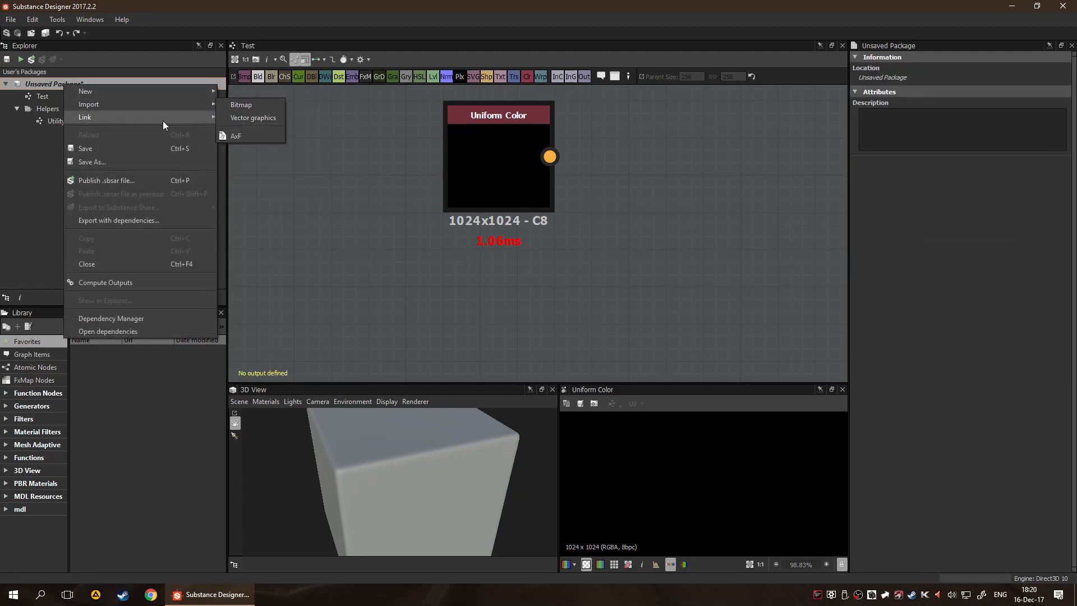
pyautogui.moveTo(162, 118)
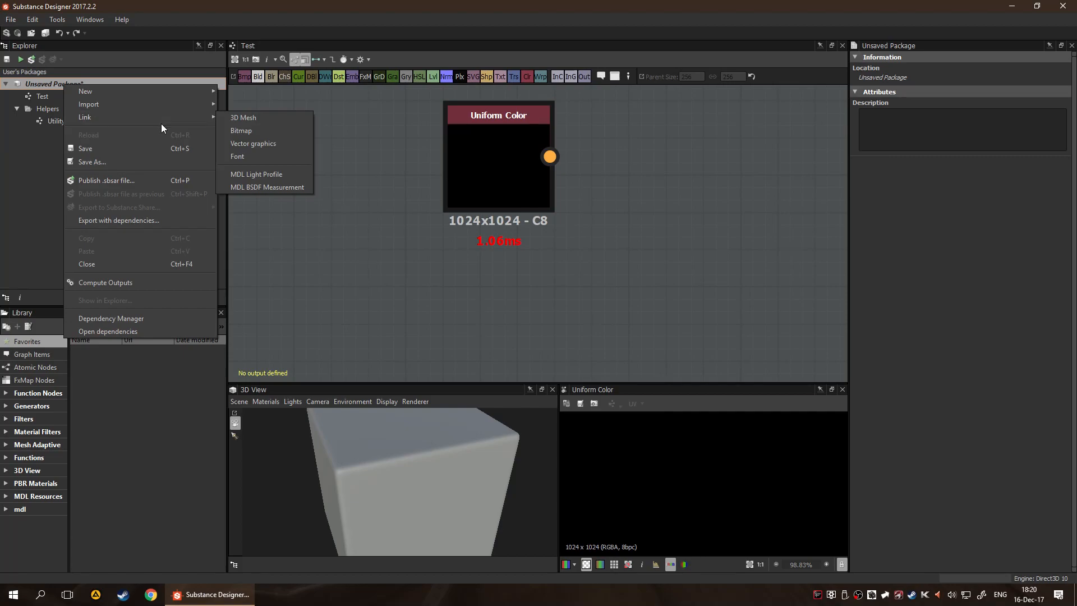
pyautogui.moveTo(207, 121)
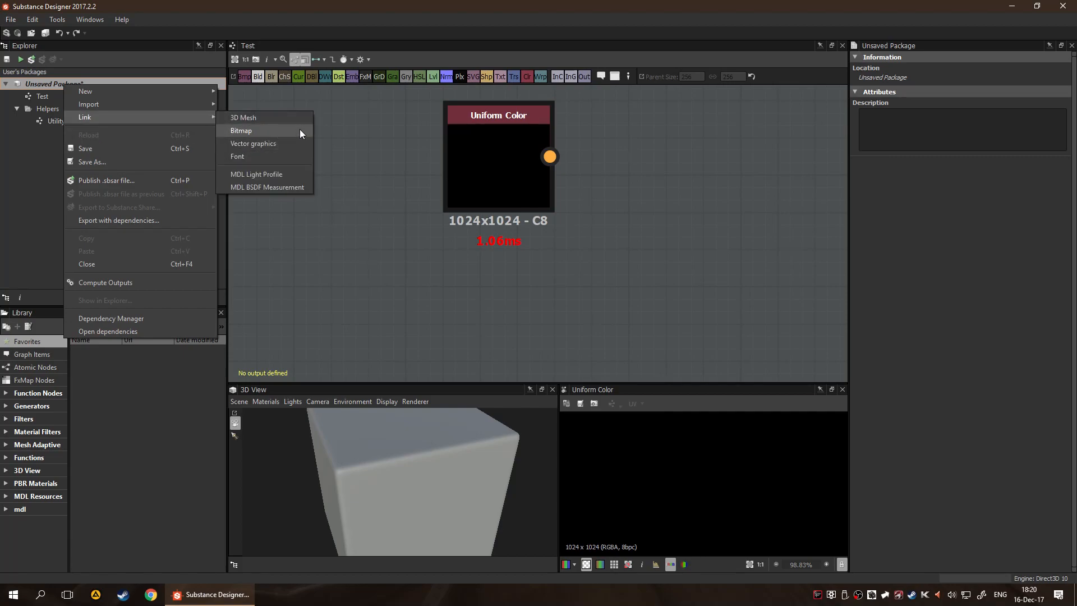
pyautogui.click(371, 191)
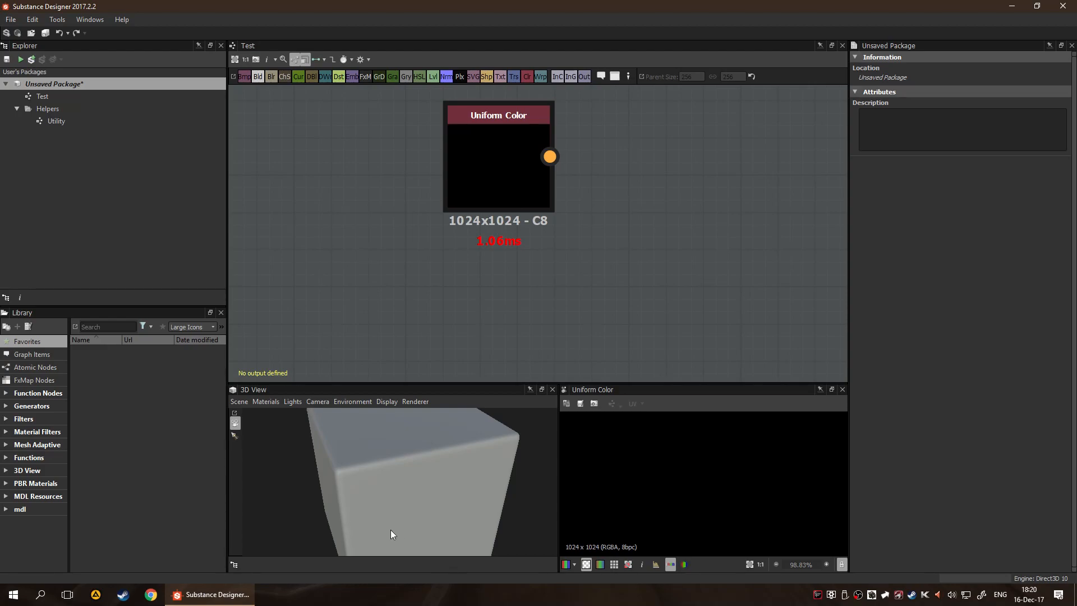
# Switch the Test graph's Output Format to Absolute to review its bit-depth options, and return it to Relative to Parent
pyautogui.click(623, 248)
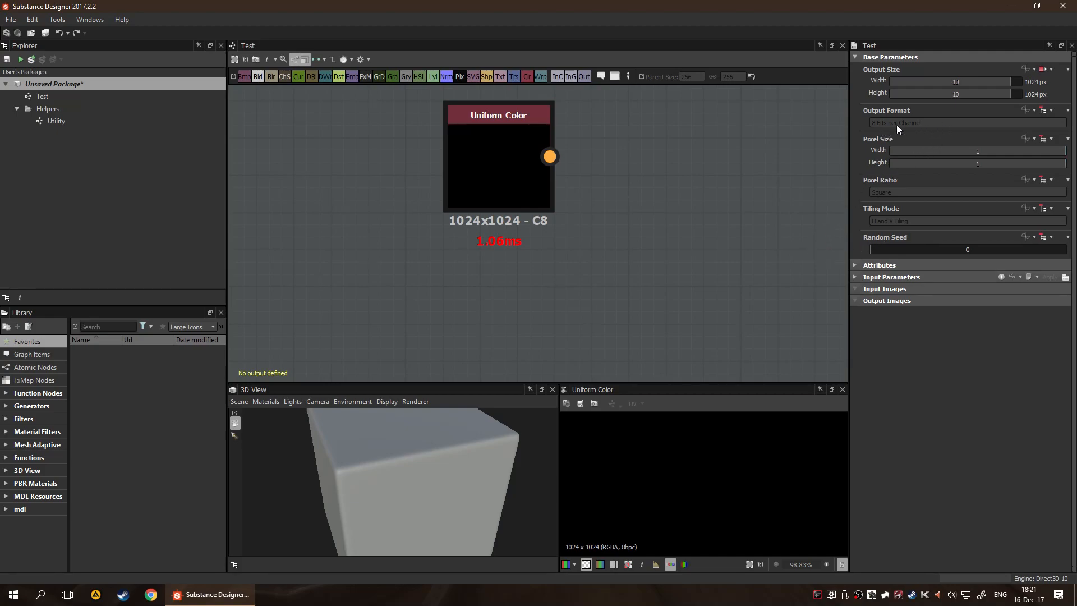
pyautogui.click(1042, 111)
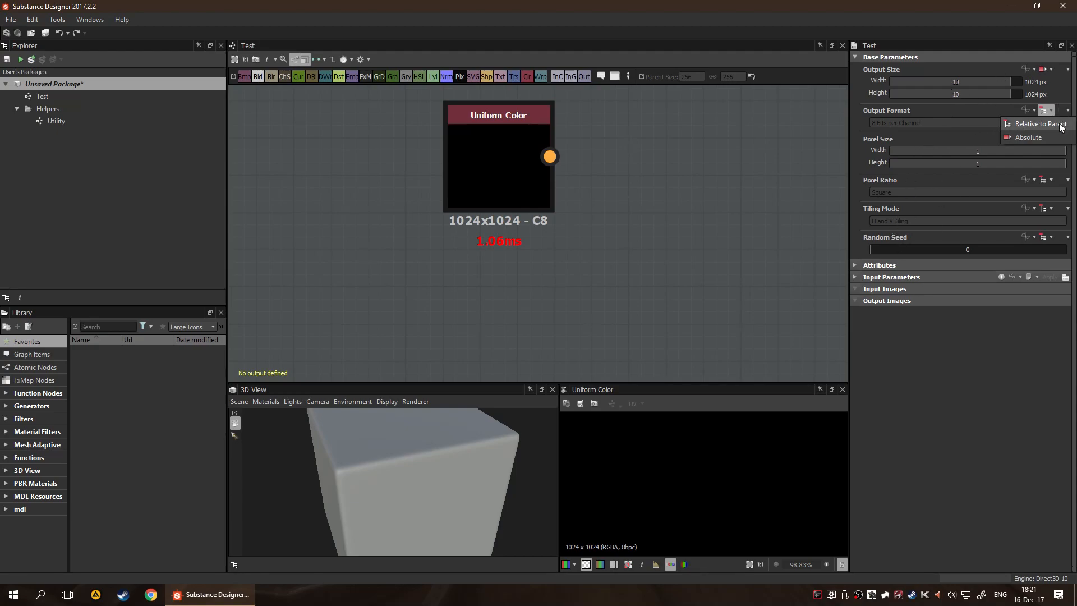
pyautogui.click(1030, 137)
pyautogui.click(993, 123)
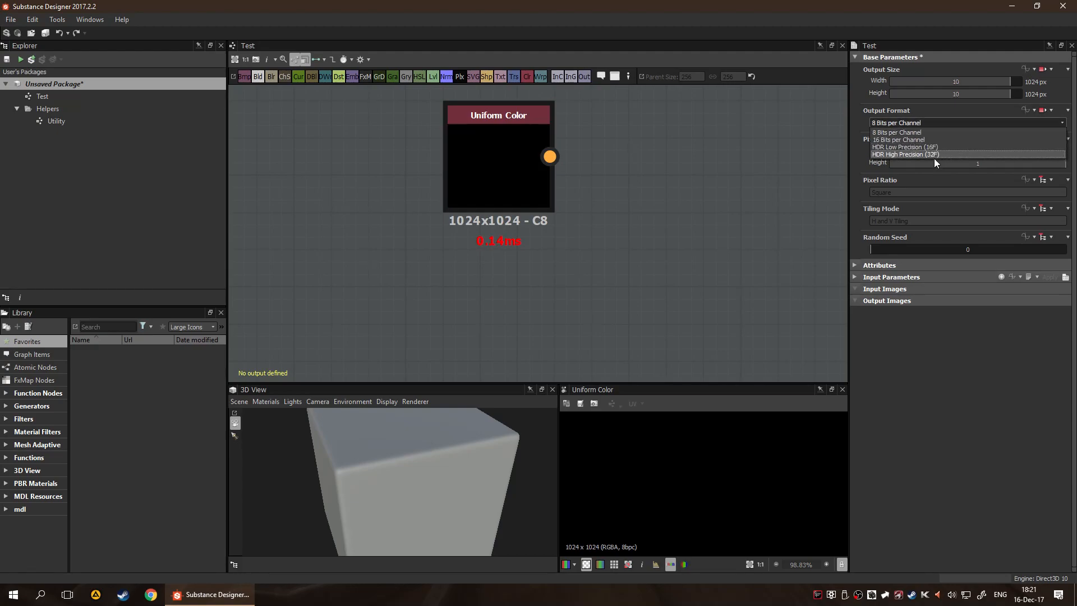
pyautogui.click(941, 127)
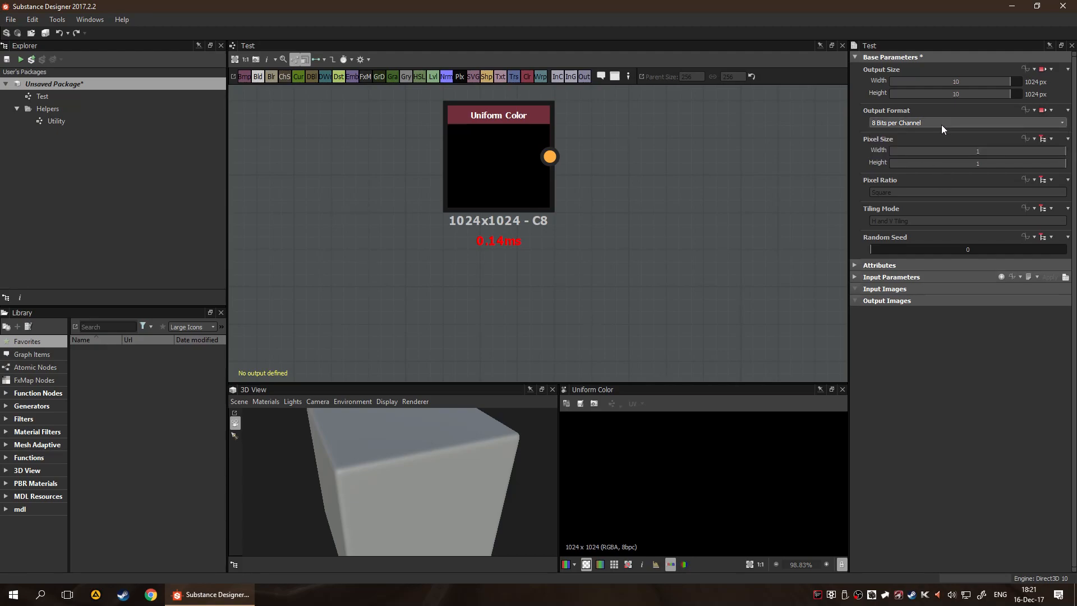
pyautogui.click(1046, 111)
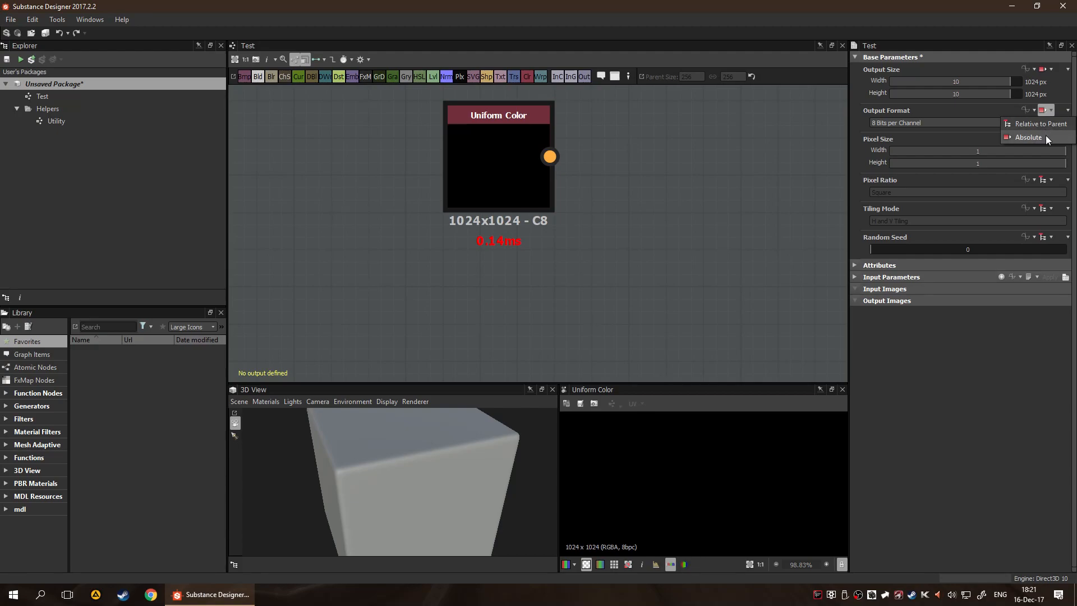
pyautogui.click(1047, 125)
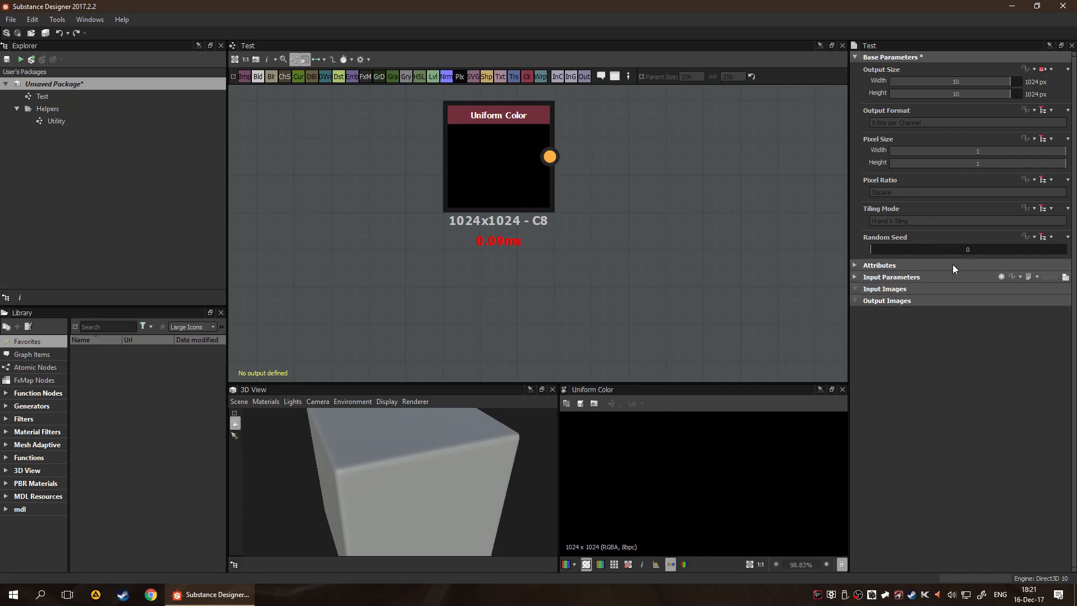
# Try several positive and negative Random Seed values on the Test graph and reset the parameter to its default
pyautogui.moveTo(886, 245); pyautogui.dragTo(1066, 241)
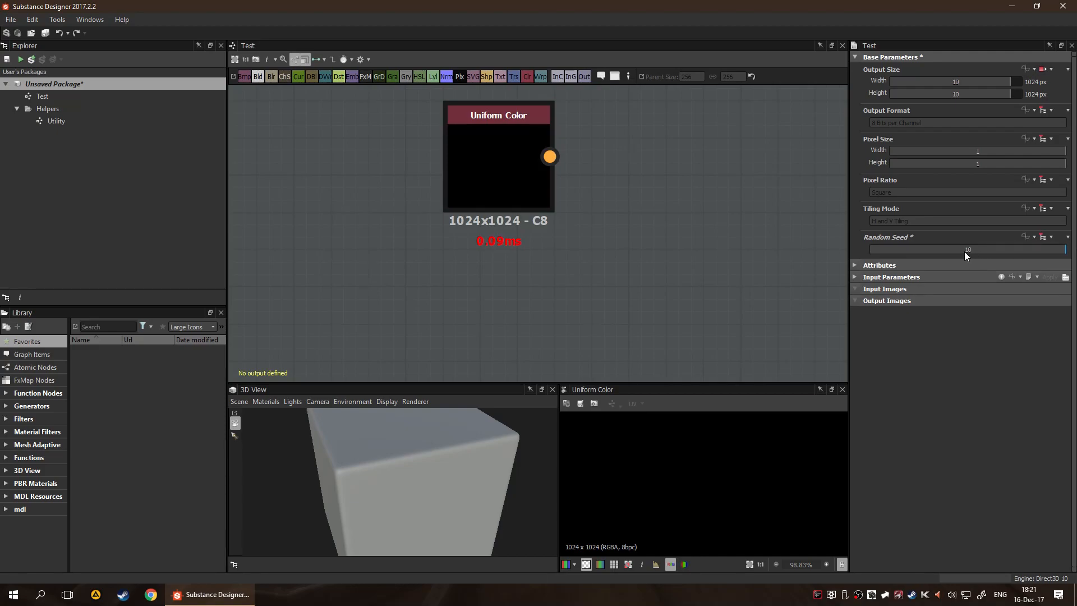
pyautogui.press('Return')
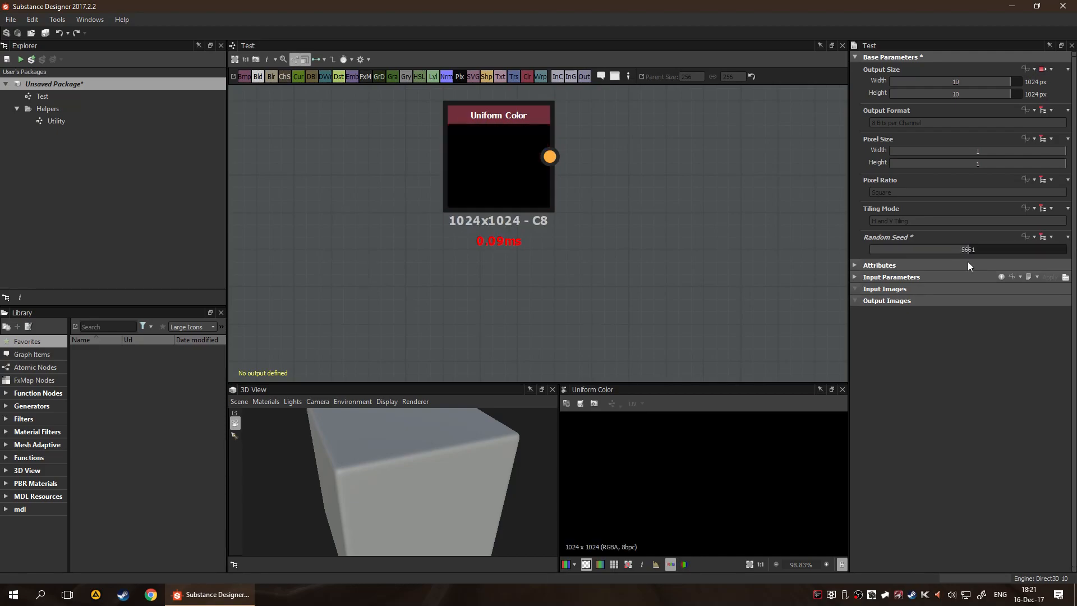
pyautogui.click(997, 249)
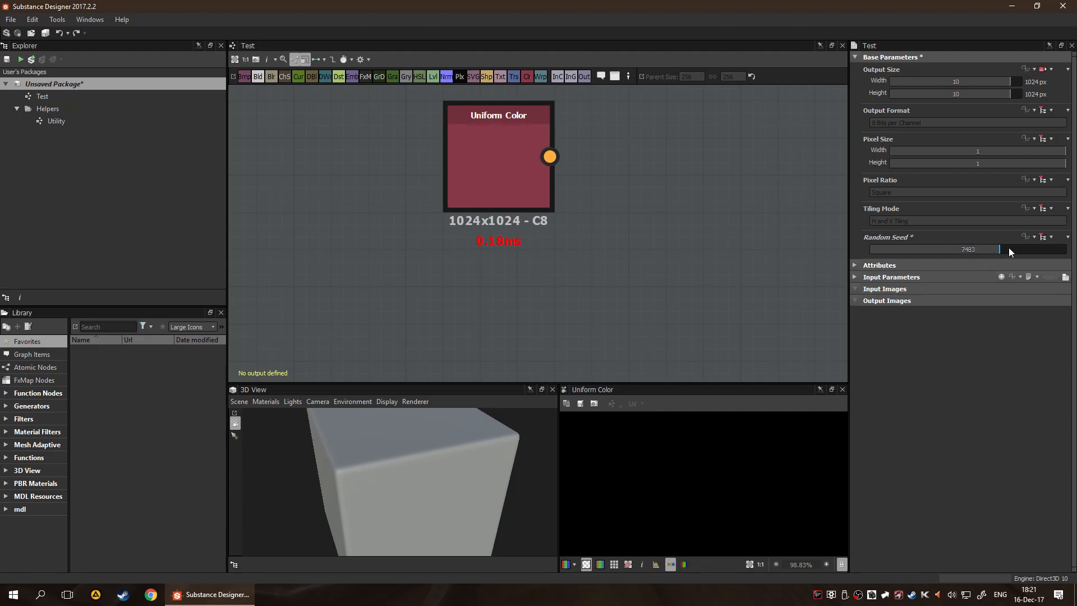
pyautogui.moveTo(992, 250); pyautogui.dragTo(1066, 269)
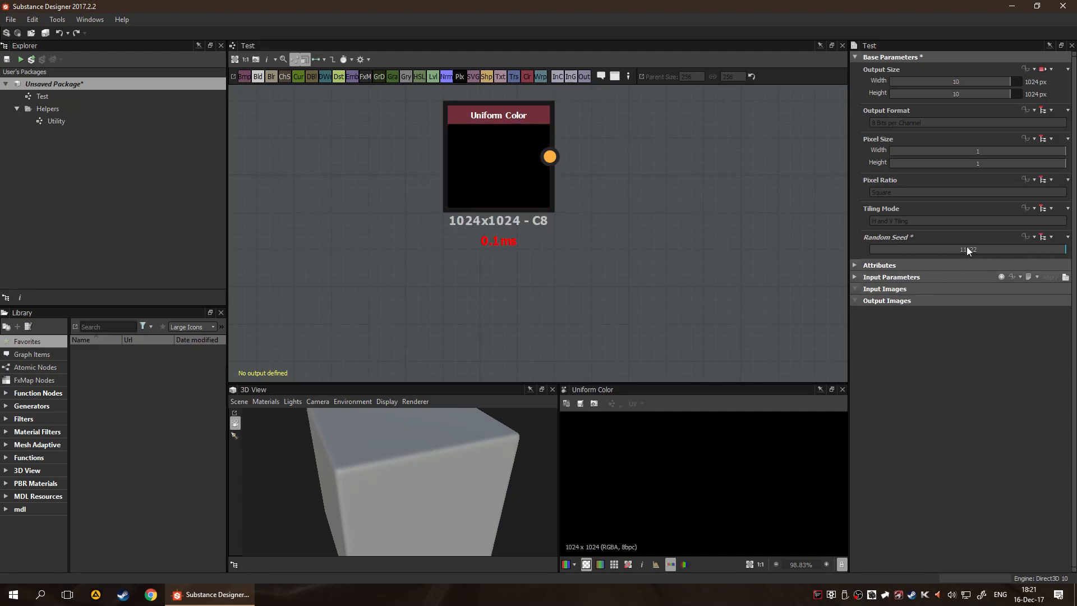
pyautogui.doubleClick(970, 251)
pyautogui.write('-5214')
pyautogui.press('Return')
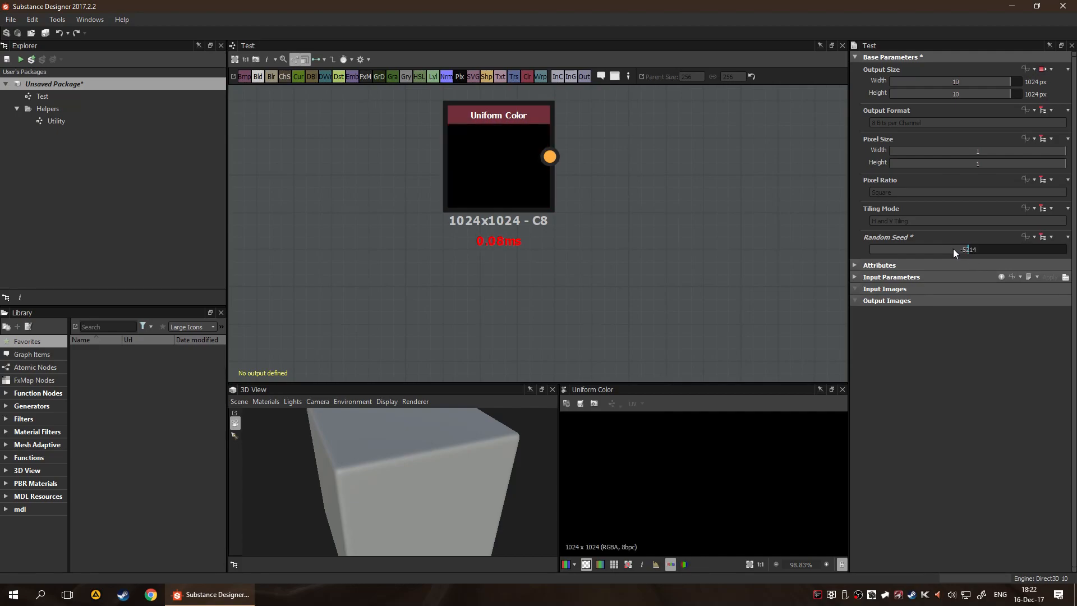
pyautogui.moveTo(973, 251)
pyautogui.mouseDown()
pyautogui.moveTo(1055, 246)
pyautogui.moveTo(859, 257)
pyautogui.moveTo(985, 255)
pyautogui.mouseUp()
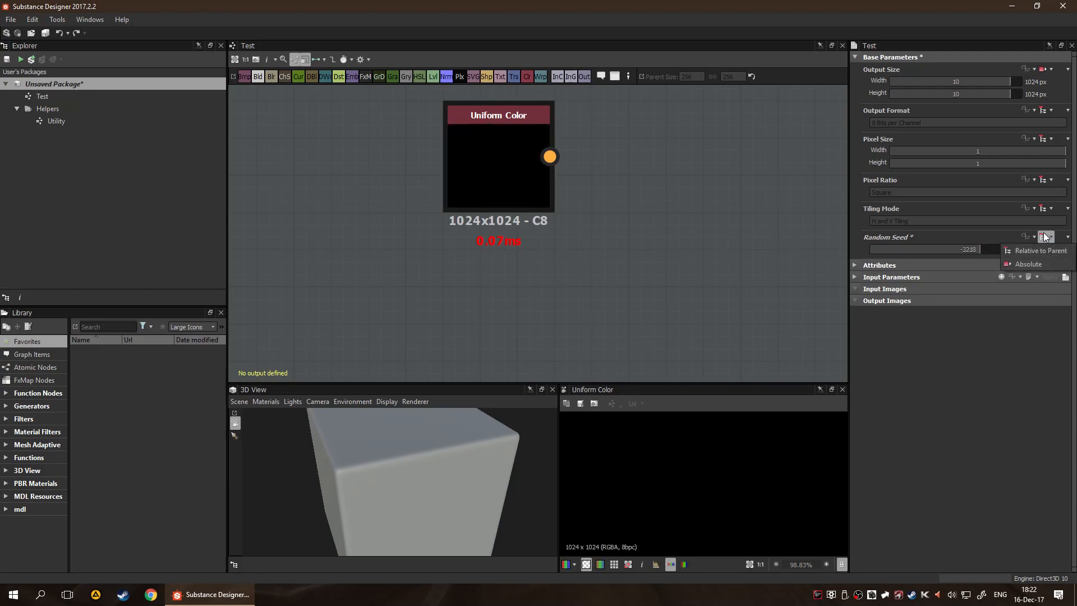
pyautogui.click(1066, 237)
pyautogui.click(1033, 251)
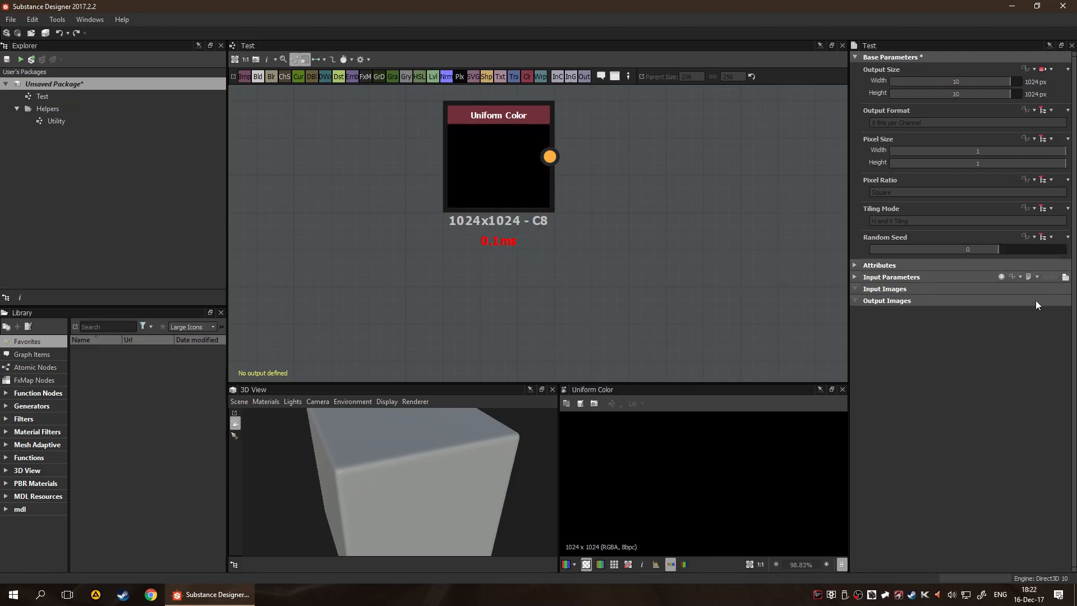
# Try the Random Seed values -21750 and -9871 on the Test graph, resetting the parameter to its default each time
pyautogui.moveTo(966, 250); pyautogui.dragTo(799, 257)
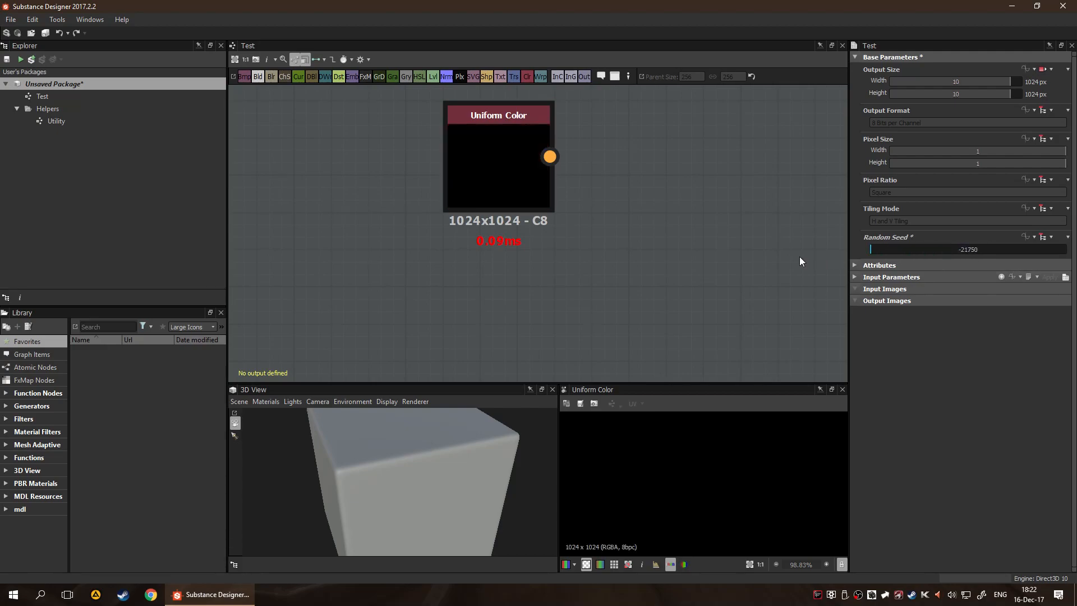
pyautogui.click(1065, 237)
pyautogui.click(1034, 251)
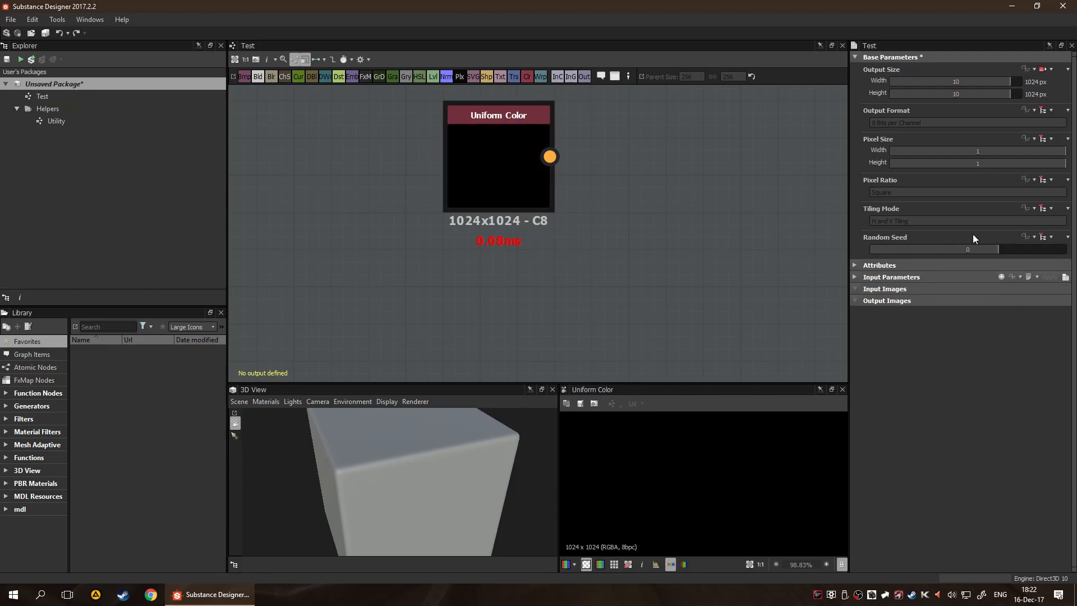
pyautogui.moveTo(1001, 251); pyautogui.dragTo(845, 265)
pyautogui.click(1065, 237)
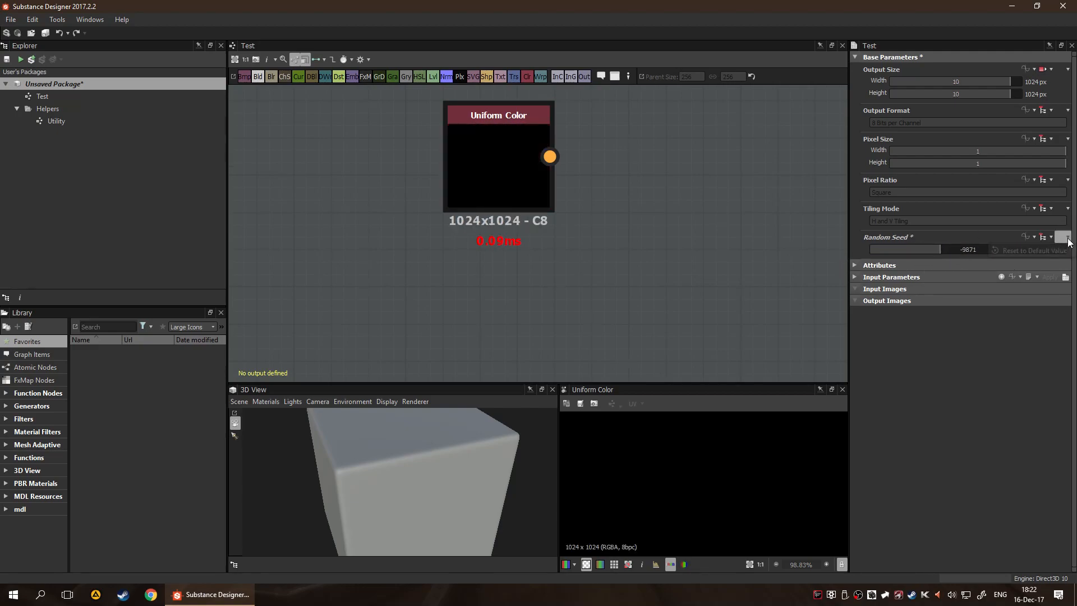
pyautogui.click(1038, 250)
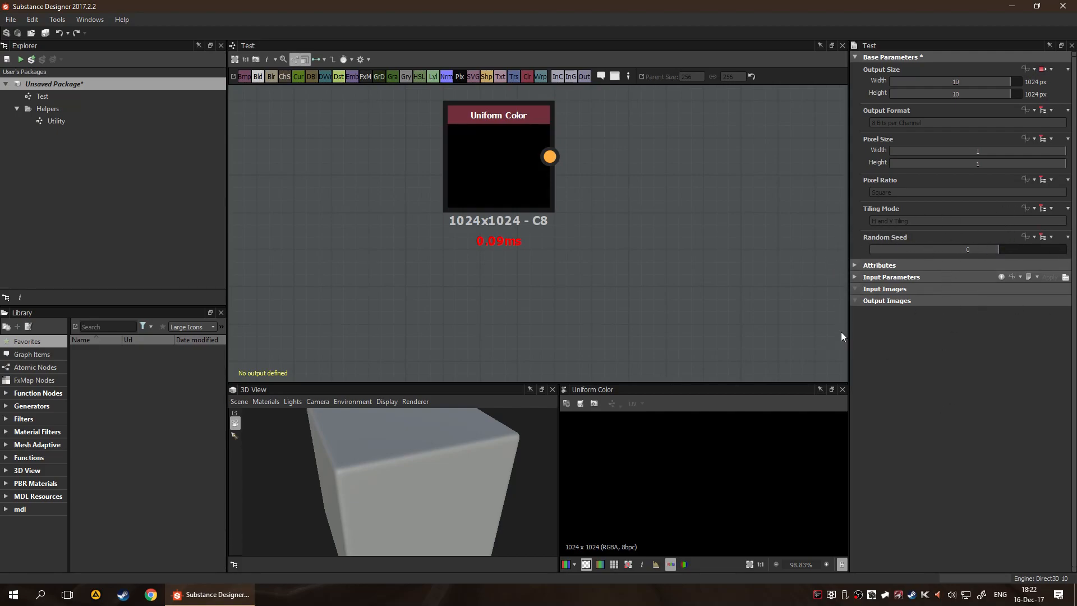
# Set the Uniform Color node's Output Color to green with RGB 0, 159, 15
pyautogui.click(860, 265)
pyautogui.click(858, 264)
pyautogui.click(484, 173)
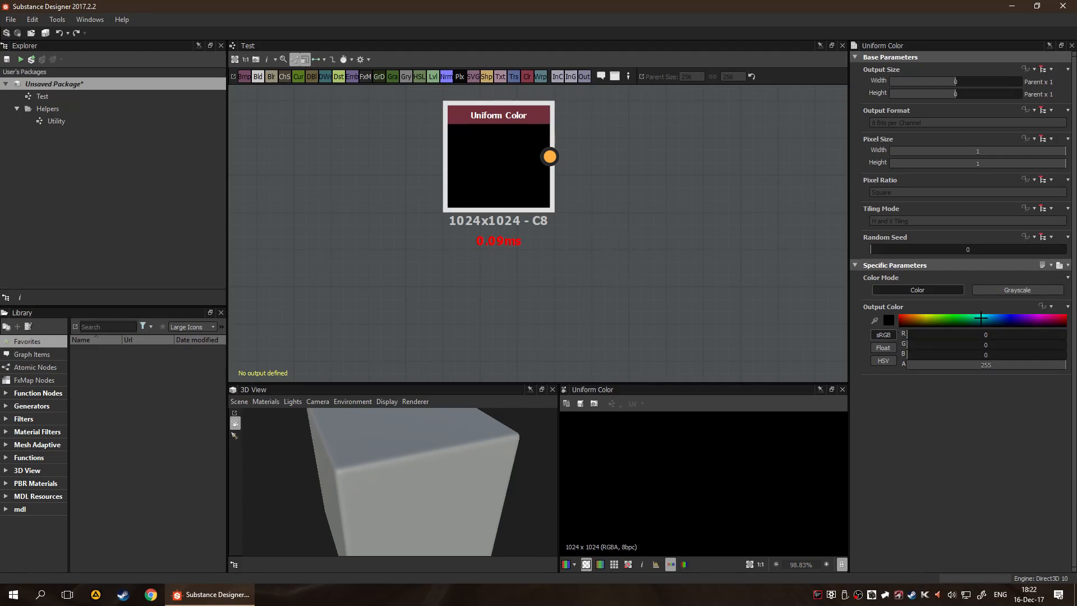
pyautogui.click(958, 318)
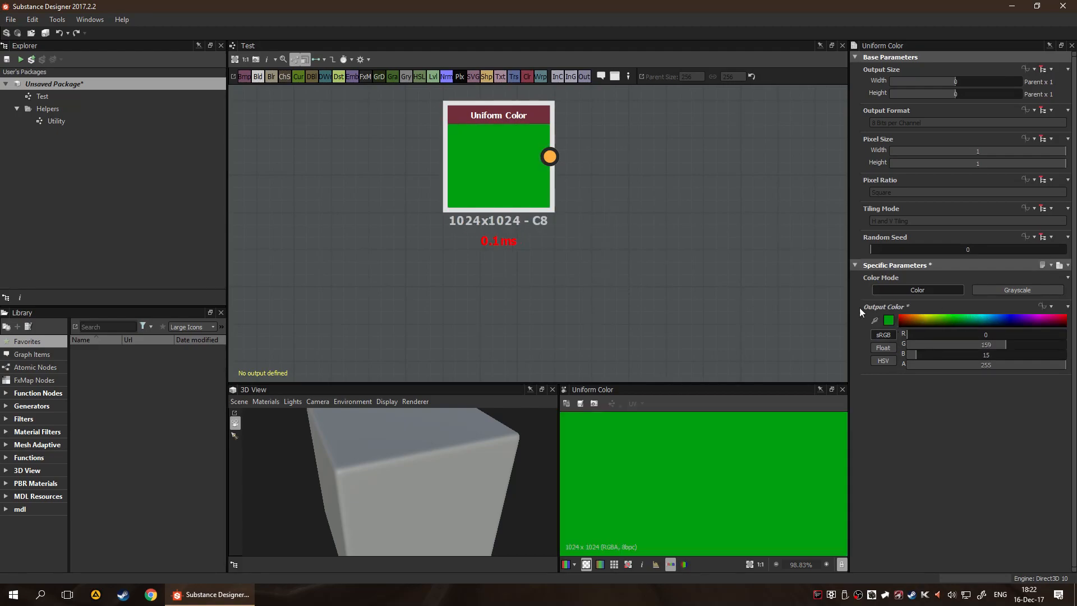
pyautogui.click(662, 271)
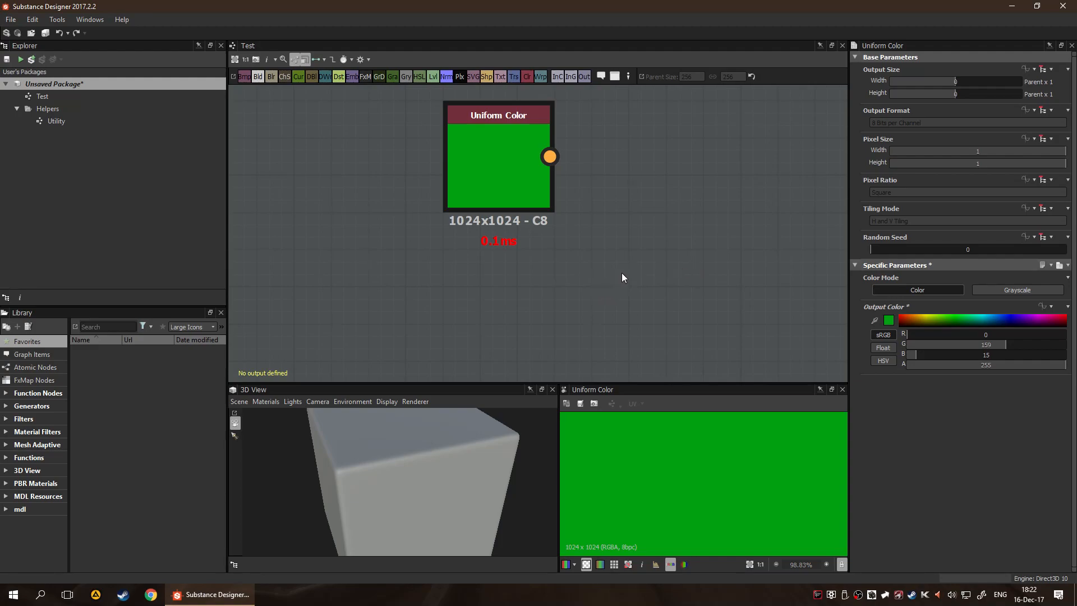
# Duplicate the green Uniform Color node below the original and set the original's Output Color to yellow with RGB 181, 176, 0
pyautogui.scroll(-1, 621, 273)
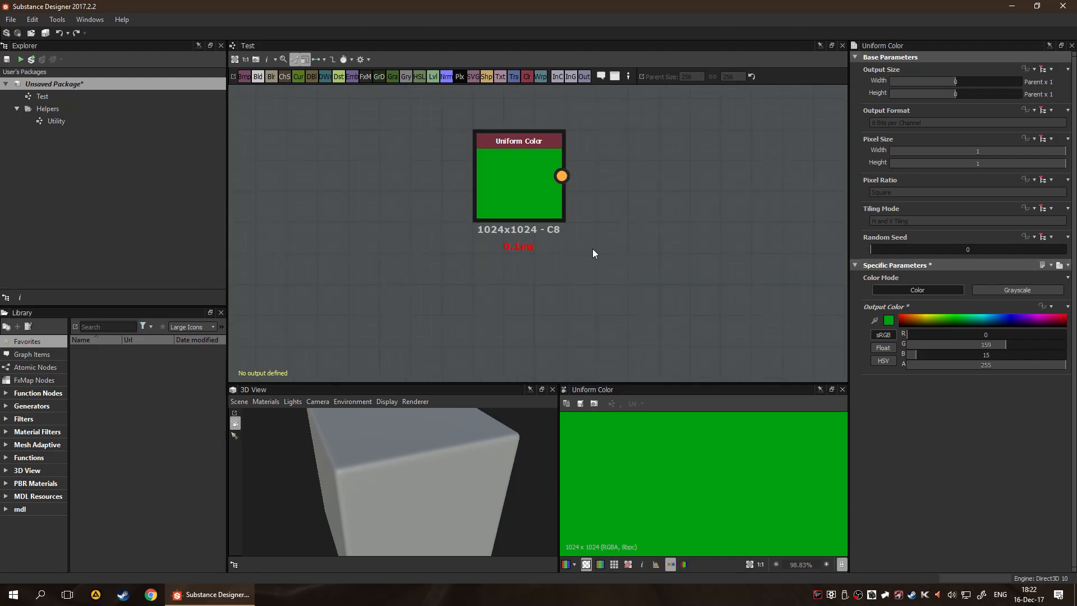
pyautogui.click(502, 193)
pyautogui.hotkey('ctrl', 'd')
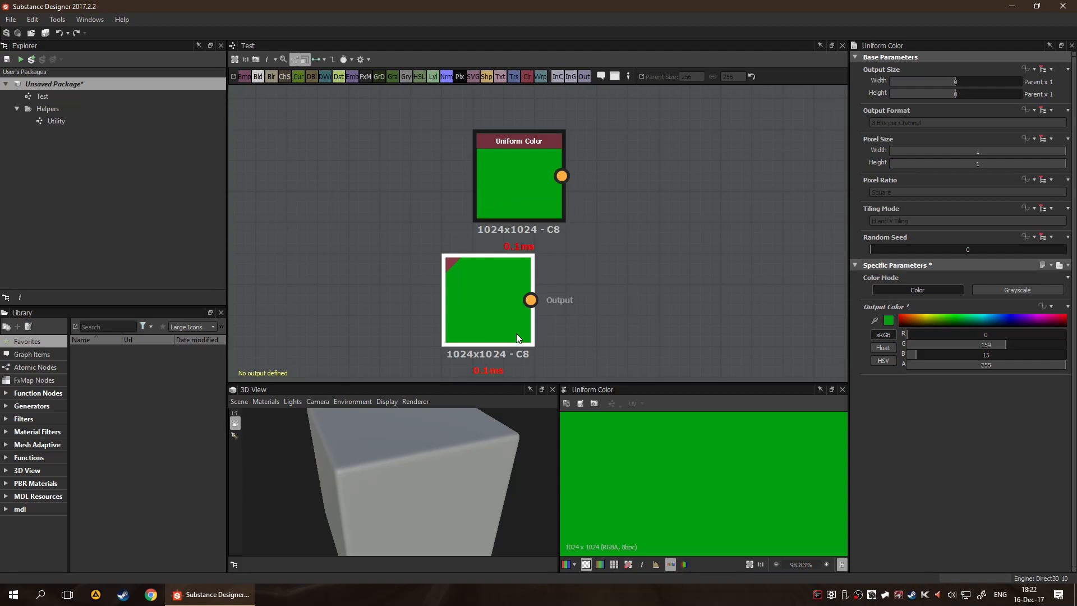
pyautogui.click(536, 321)
pyautogui.click(926, 318)
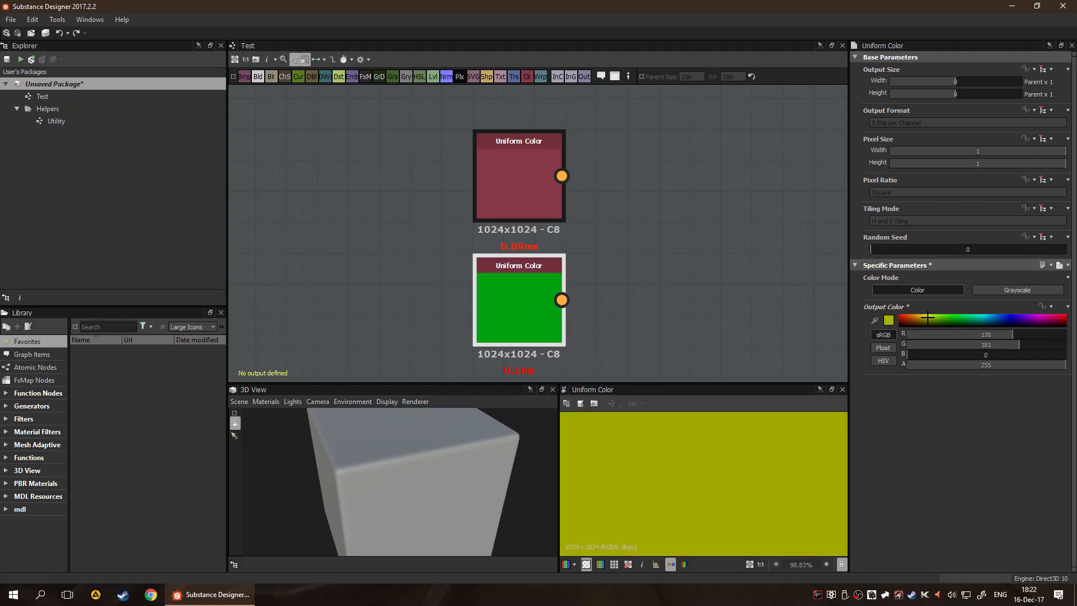
# Compare the green node selected in the graph with the yellow node's full image in the 2D view
pyautogui.click(516, 297)
pyautogui.moveTo(680, 311); pyautogui.dragTo(611, 251, button='middle')
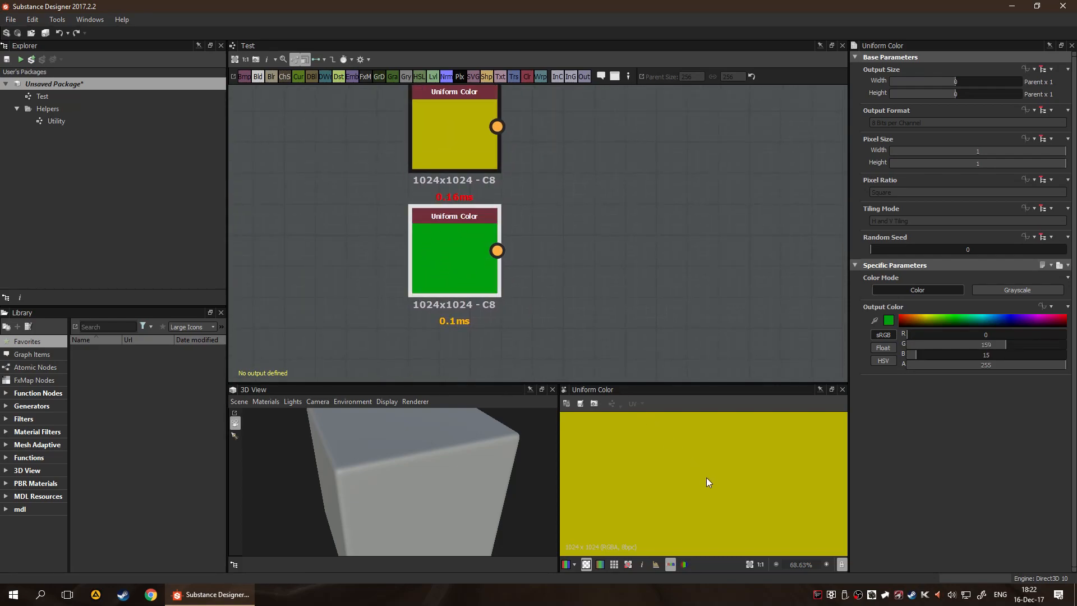
pyautogui.scroll(-3, 729, 492)
pyautogui.press('f')
pyautogui.scroll(-2, 726, 474)
pyautogui.scroll(2, 721, 466)
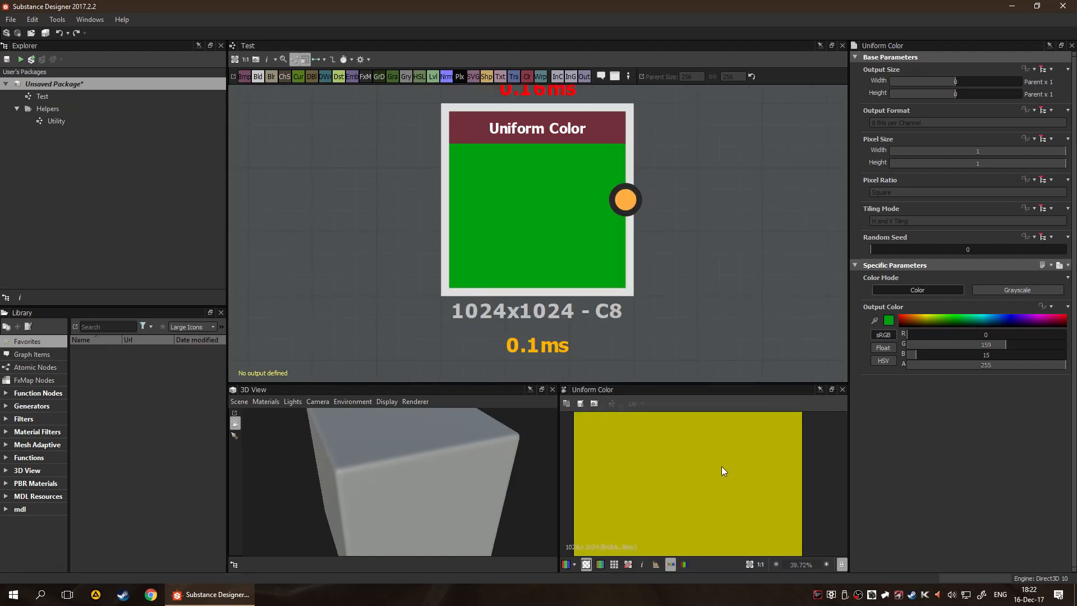
pyautogui.scroll(-2, 721, 470)
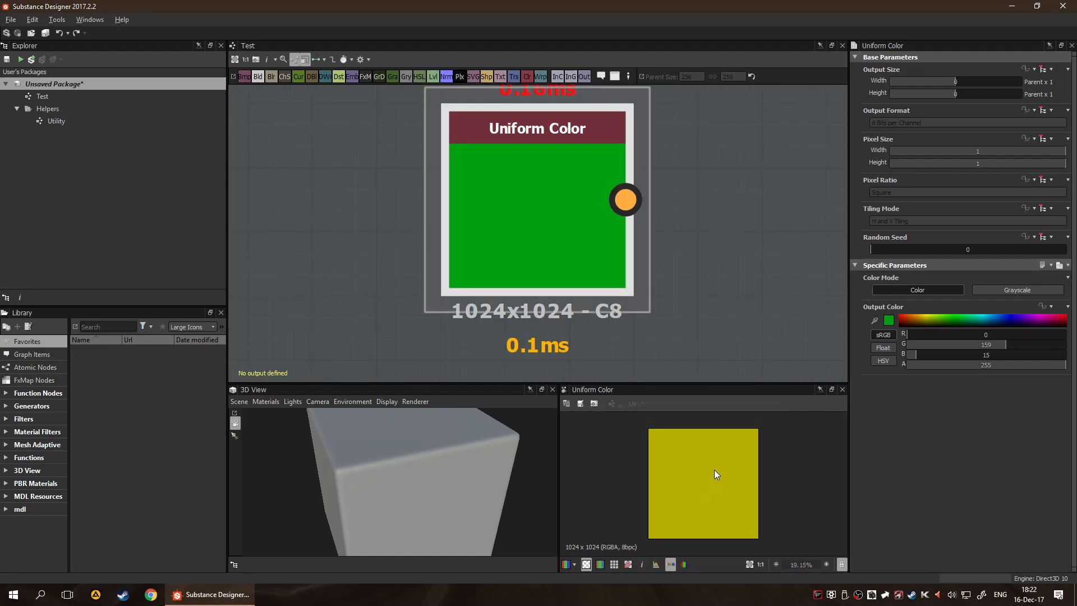
pyautogui.scroll(-4, 674, 242)
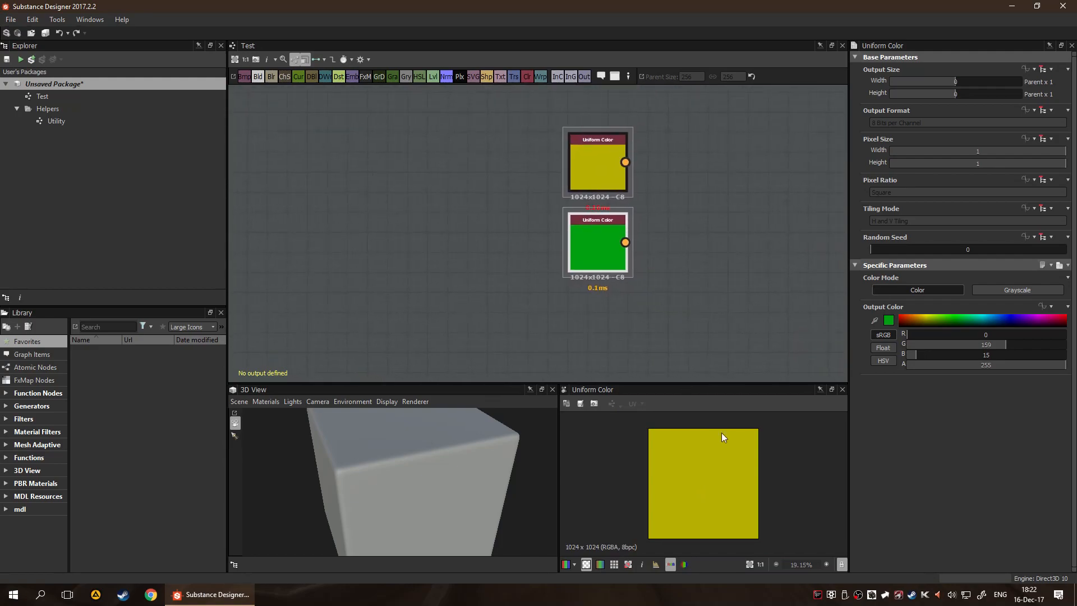
pyautogui.scroll(2, 628, 258)
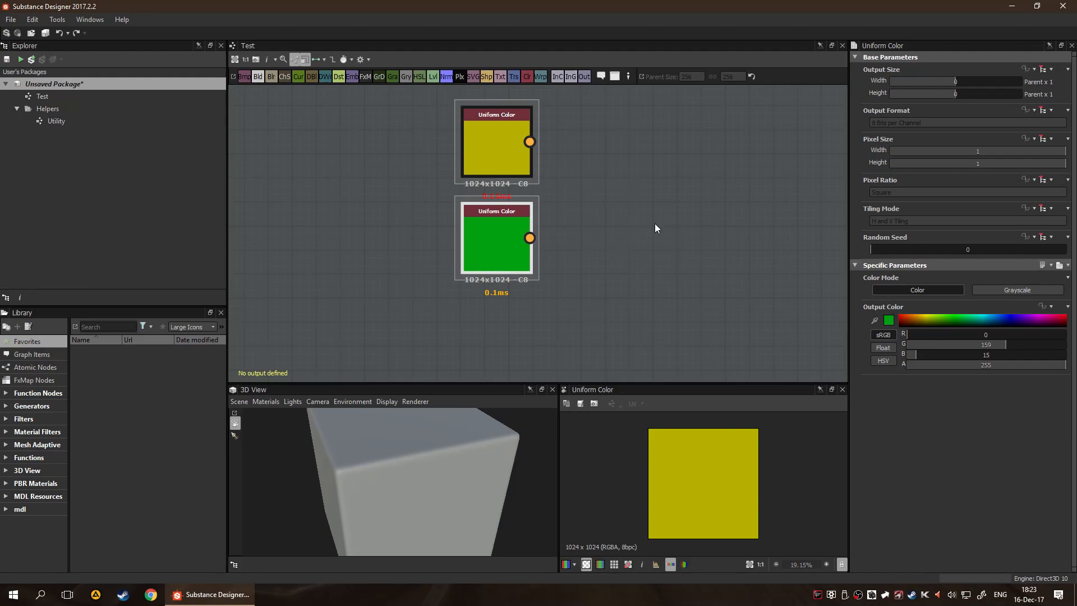
# Add a Blend node to the right of the two Uniform Color nodes
pyautogui.click(476, 146)
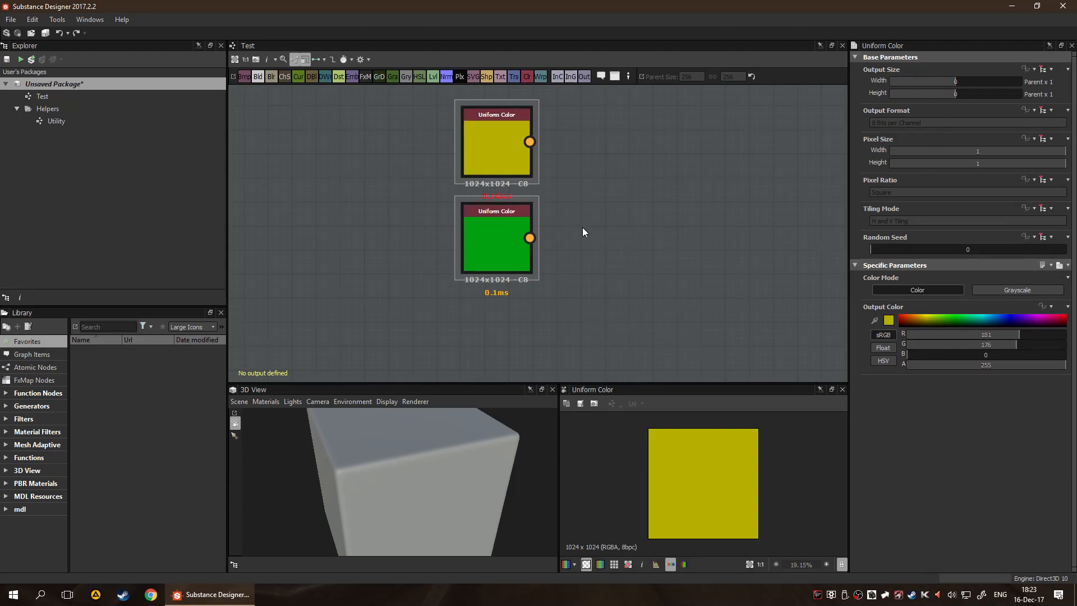
pyautogui.press('space')
pyautogui.write('ble')
pyautogui.press('Return')
pyautogui.moveTo(581, 227); pyautogui.dragTo(623, 180)
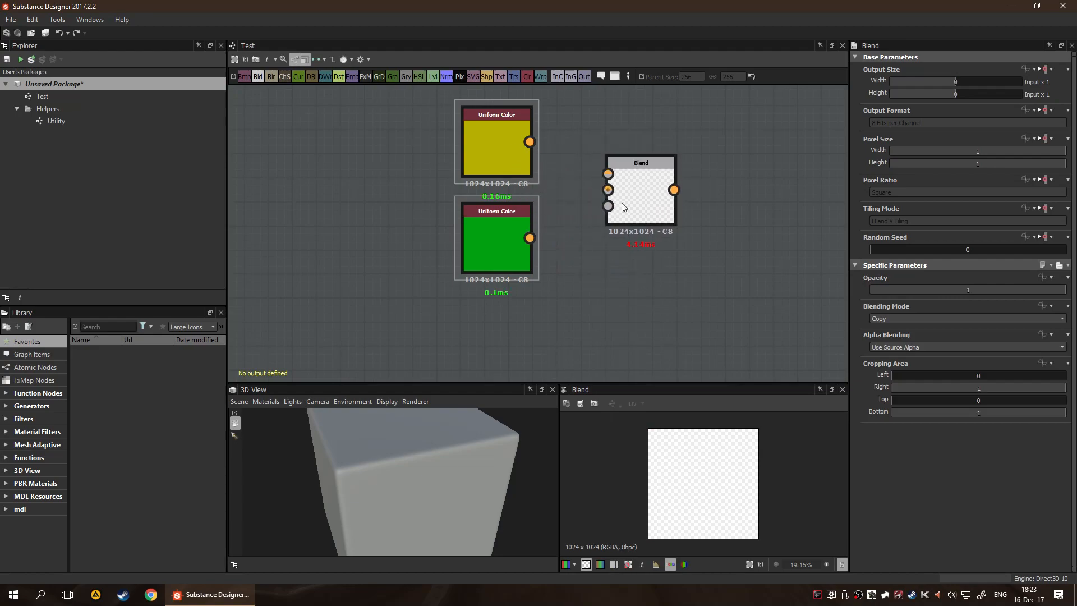
# Preview both Uniform Color nodes and connect yellow to the Blend node's first input and green to its second
pyautogui.click(494, 164)
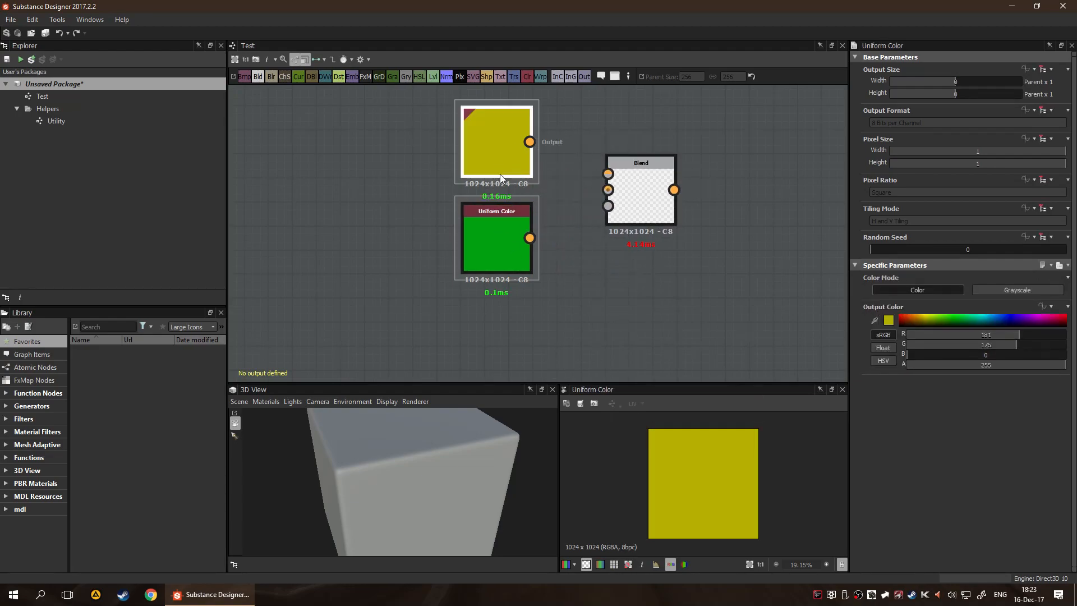
pyautogui.click(484, 217)
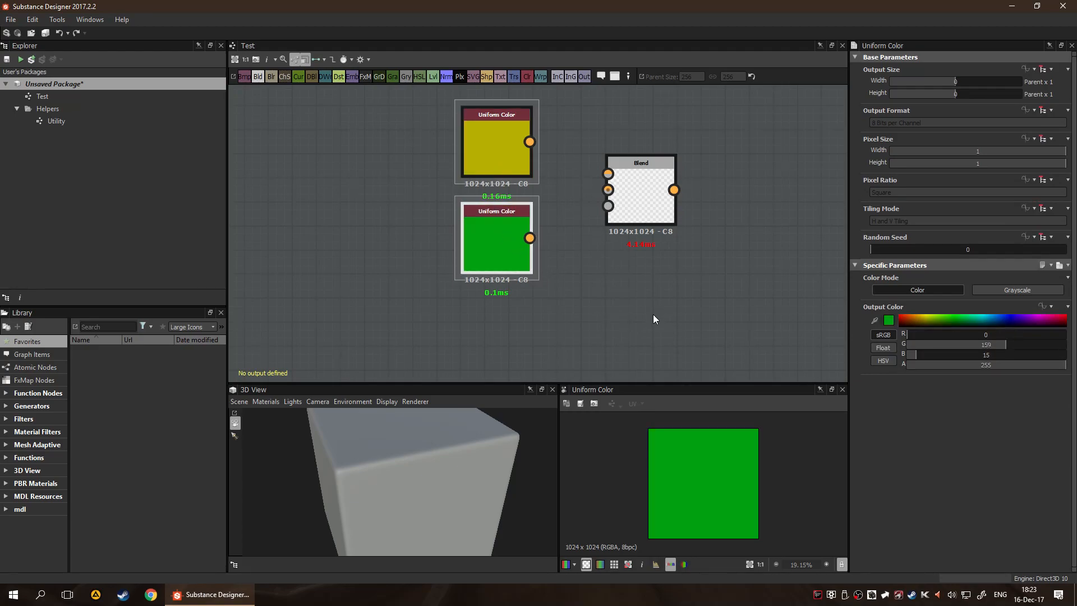
pyautogui.moveTo(531, 141); pyautogui.dragTo(608, 173)
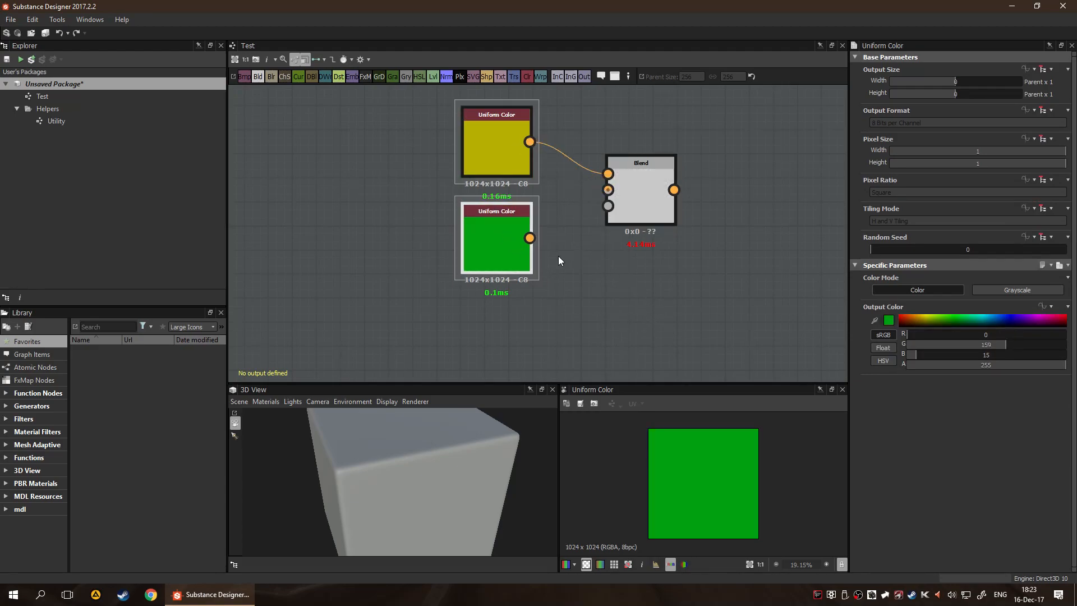
pyautogui.moveTo(581, 211); pyautogui.dragTo(608, 189)
# Show the Blend node's result in the 2D view and set its Blending Mode to Subtract
pyautogui.click(653, 216)
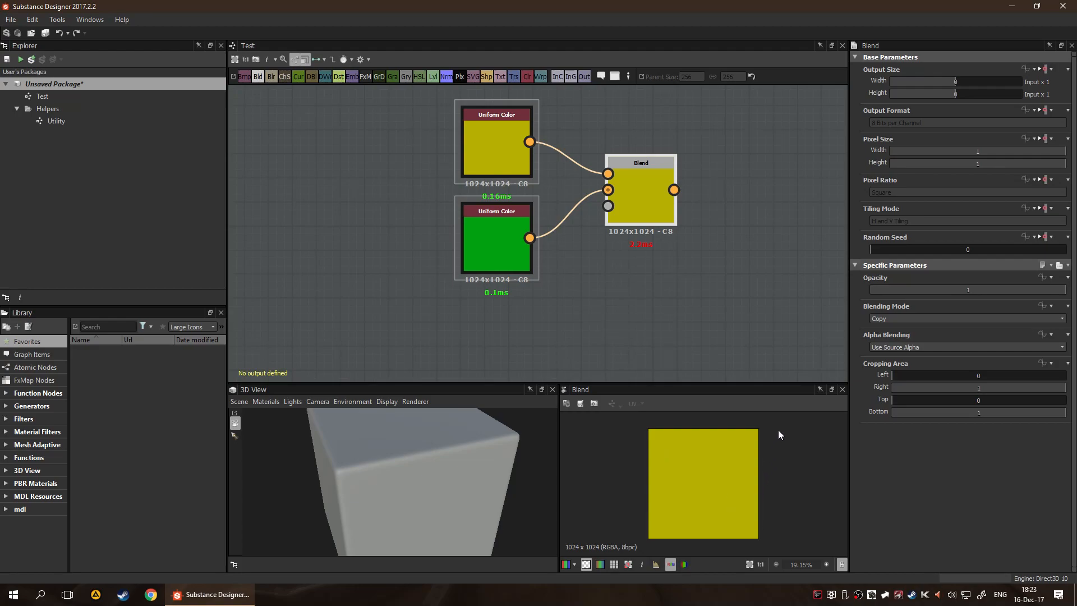
pyautogui.click(908, 317)
pyautogui.click(907, 342)
pyautogui.scroll(-5, 914, 320)
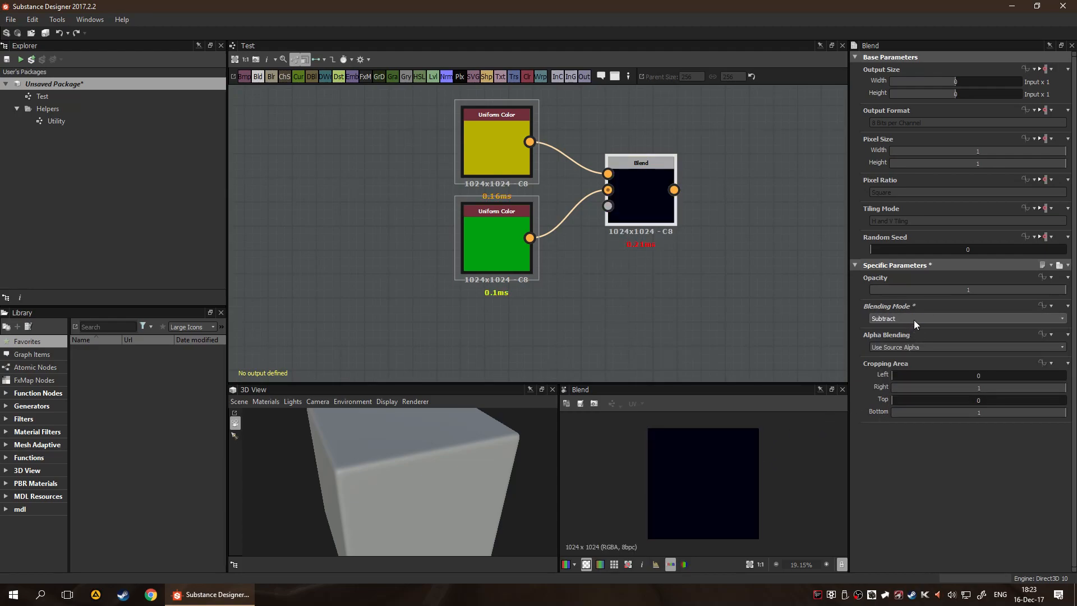
# Try several blending modes on the Blend node, such as Divide and Soft Light, and settle on Add (Linear Dodge)
pyautogui.scroll(-4, 915, 318)
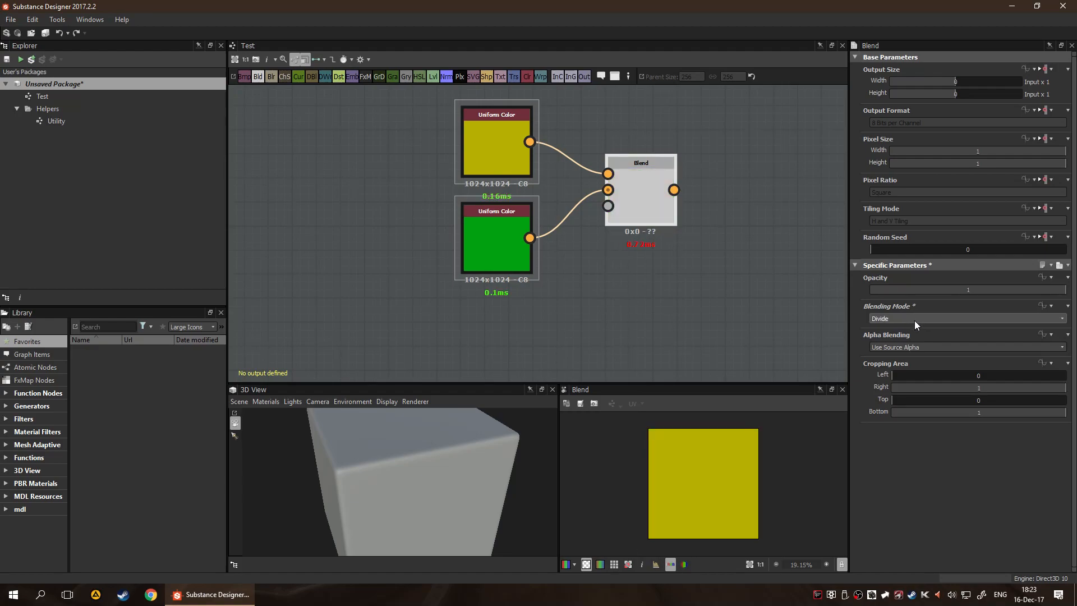
pyautogui.scroll(6, 911, 318)
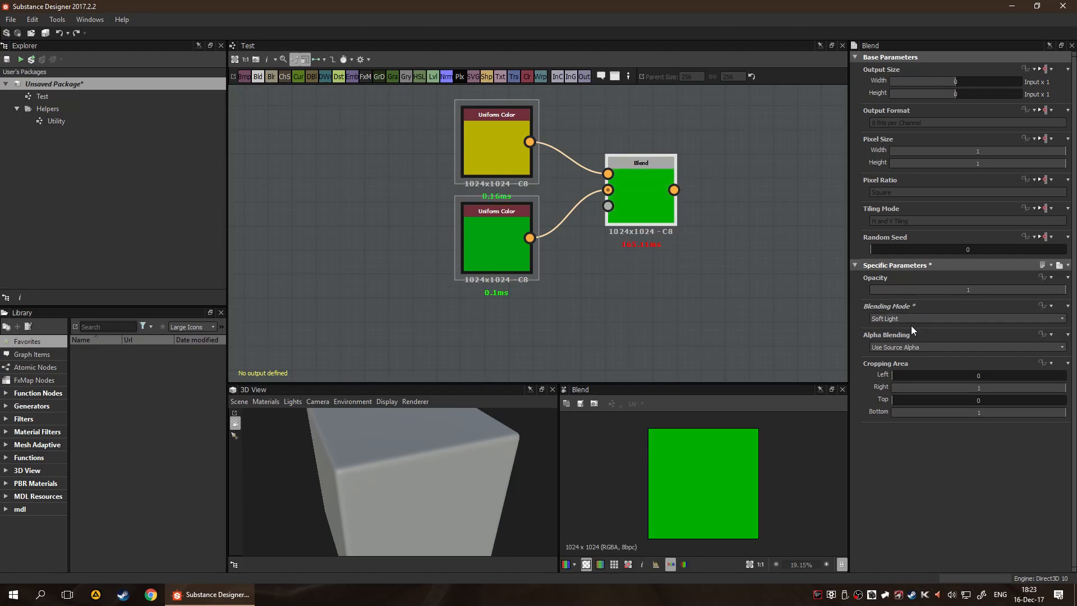
pyautogui.scroll(3, 902, 317)
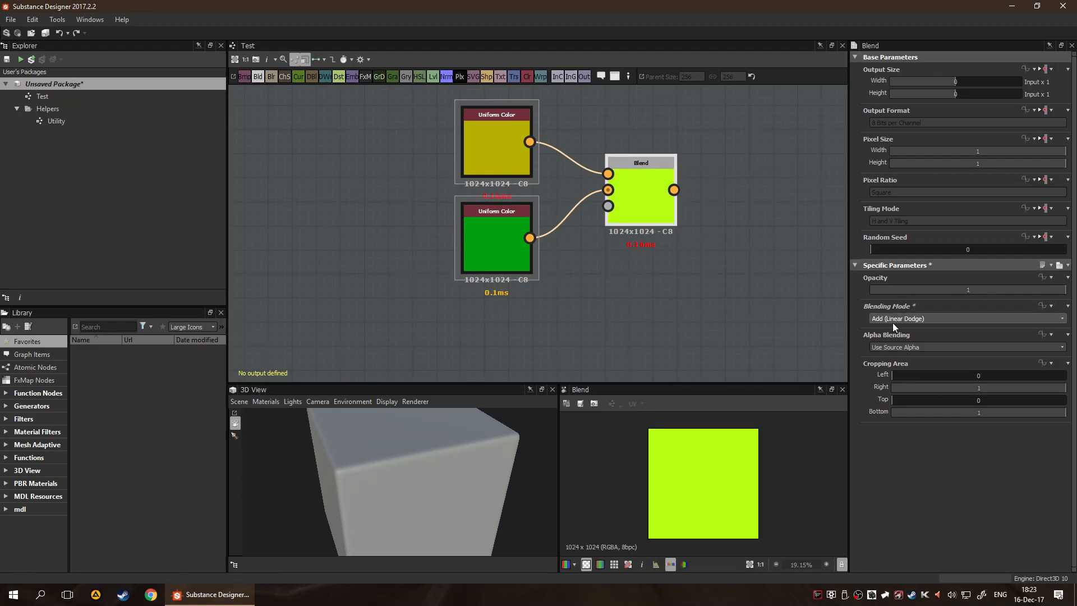
# Recolor the green Uniform Color node to teal, about RGB 0, 168, 181
pyautogui.click(496, 247)
pyautogui.moveTo(915, 322); pyautogui.dragTo(984, 318)
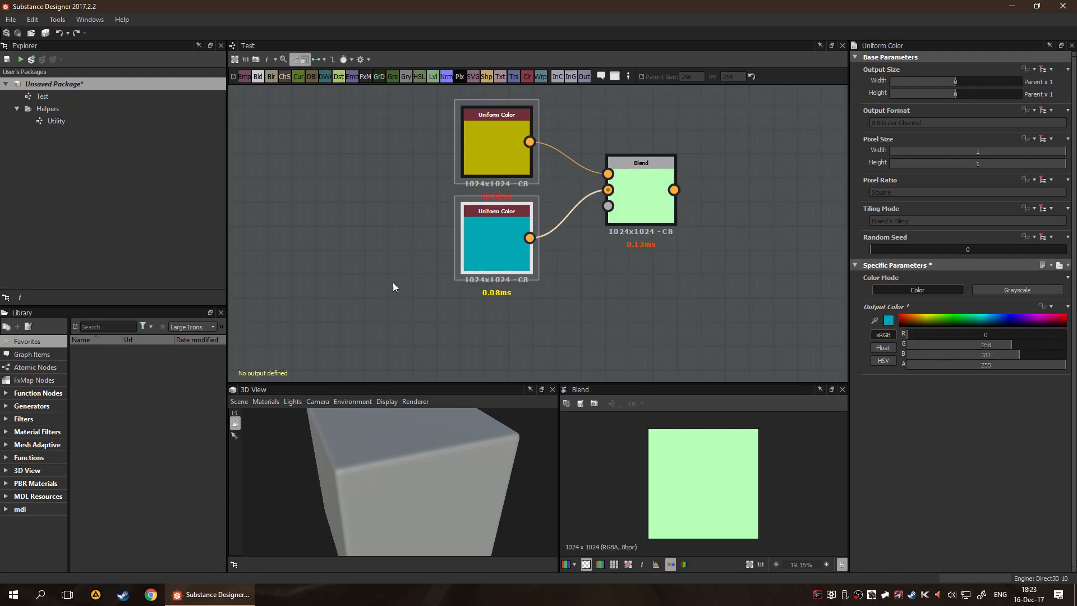
pyautogui.click(656, 294)
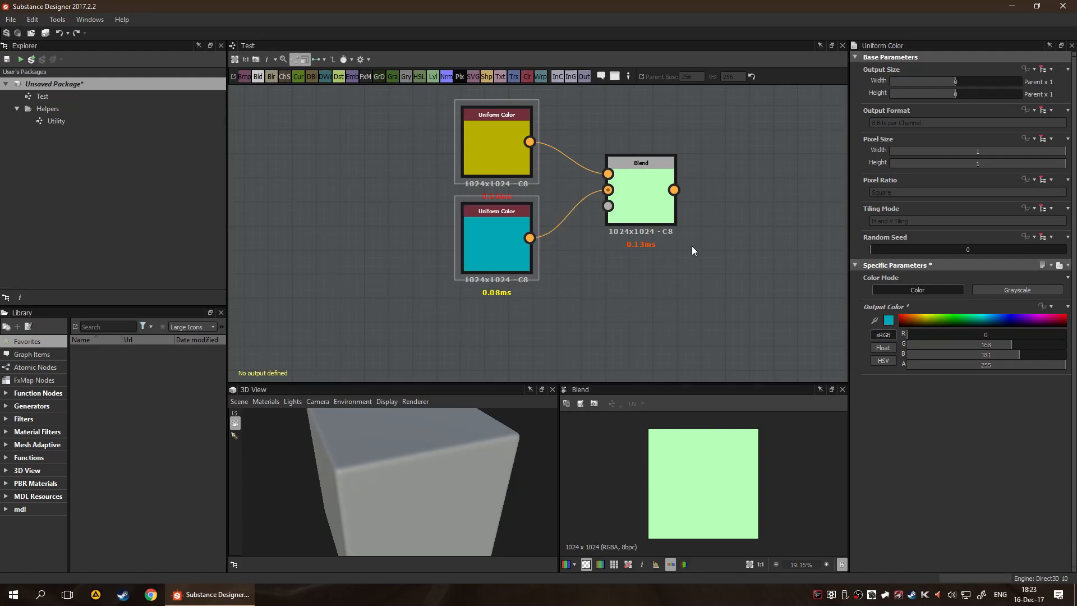
# Add an Output node to the right of the Blend node and align it level with Blend
pyautogui.scroll(-3, 736, 302)
pyautogui.moveTo(736, 301); pyautogui.dragTo(611, 238, button='middle')
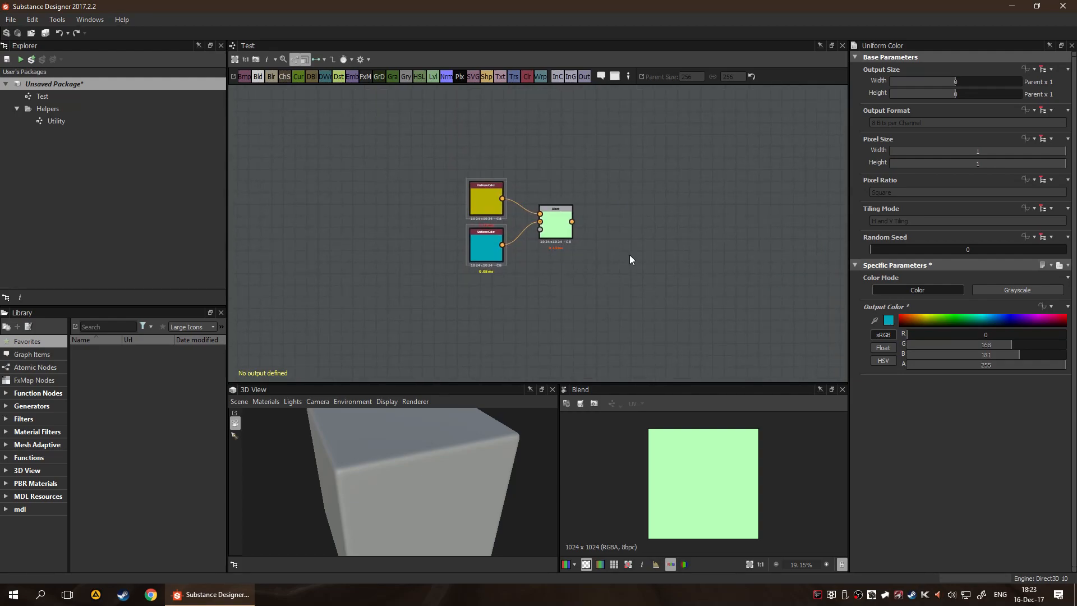
pyautogui.moveTo(631, 277); pyautogui.dragTo(564, 271, button='middle')
pyautogui.scroll(-5, 471, 443)
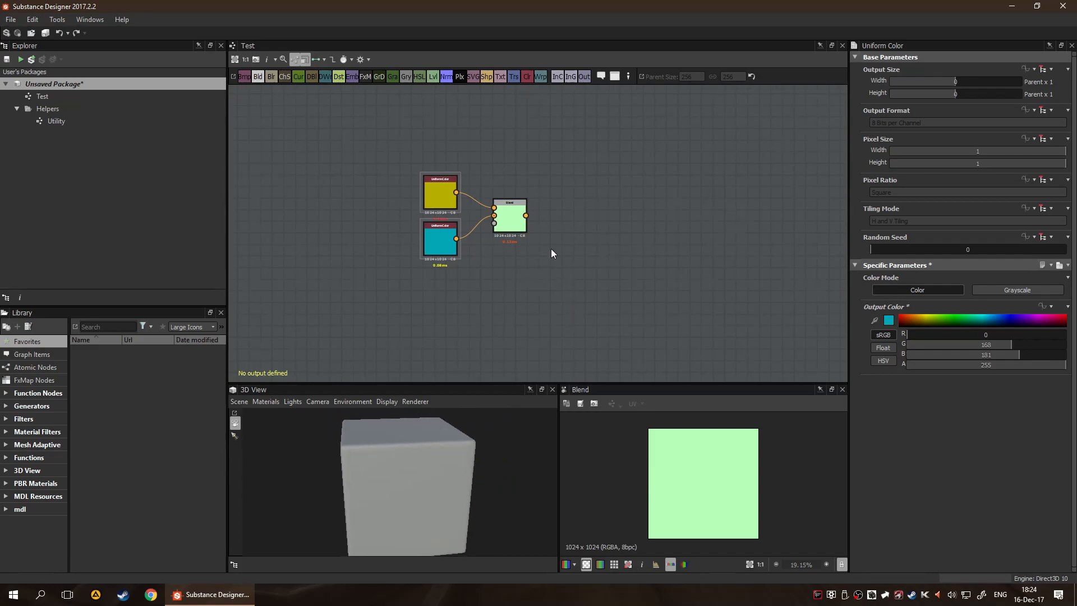
pyautogui.scroll(2, 549, 252)
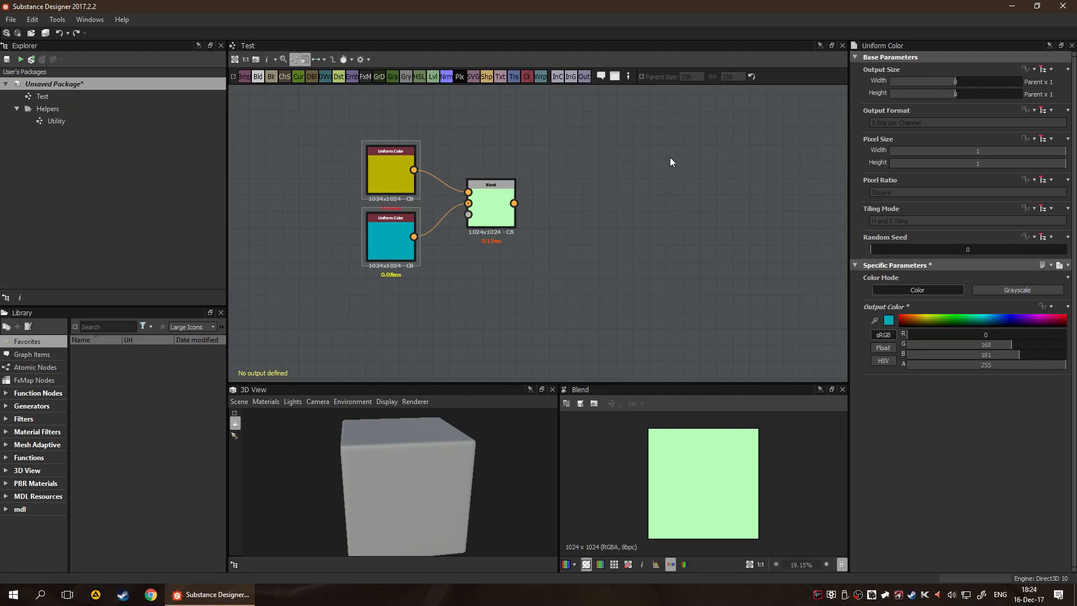
pyautogui.press('space')
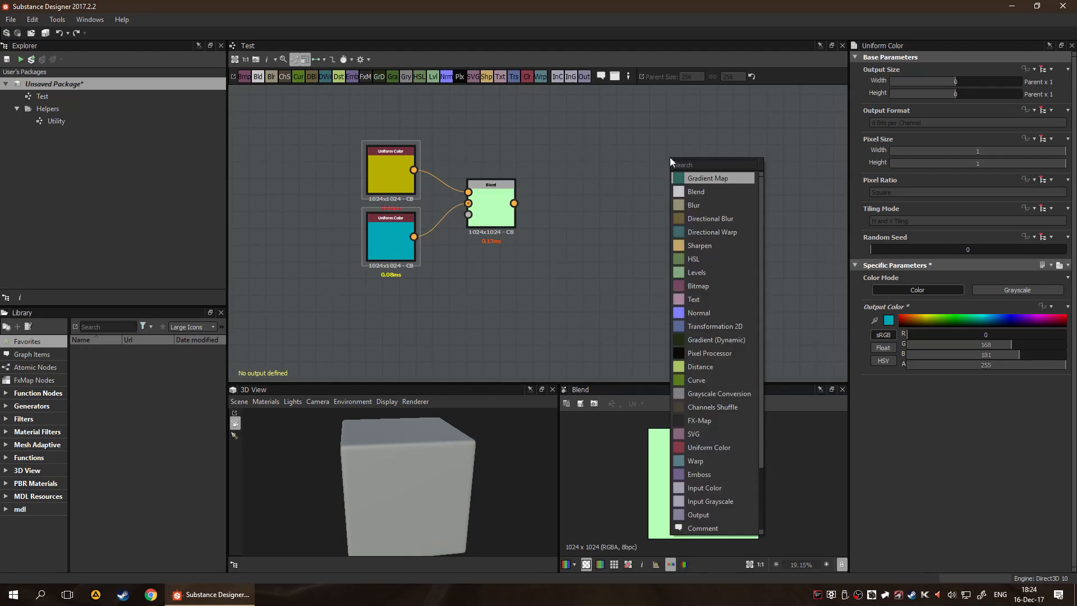
pyautogui.write('ou')
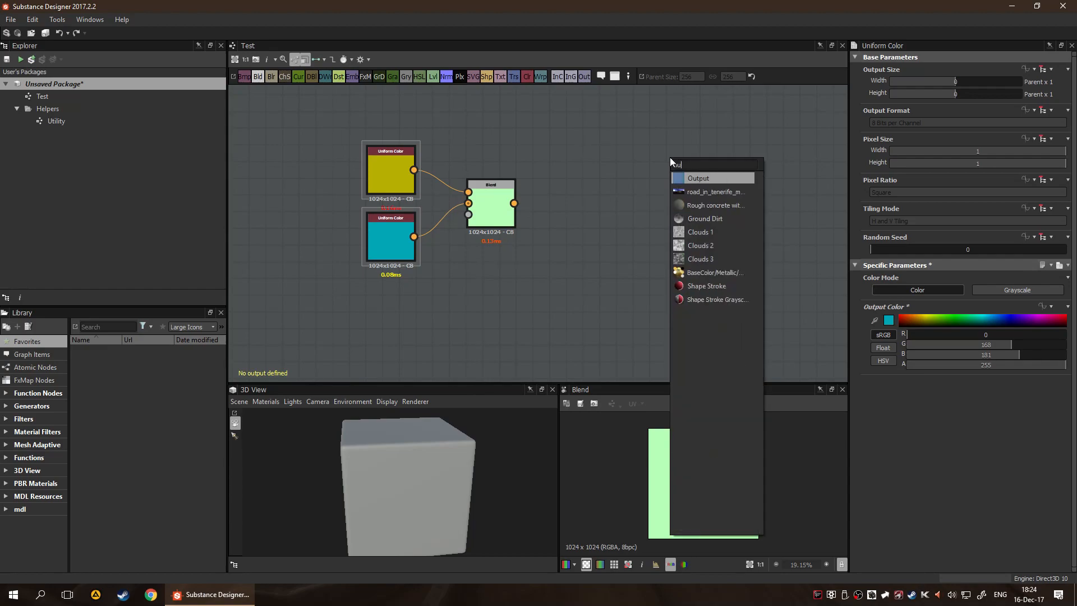
pyautogui.click(691, 181)
pyautogui.moveTo(687, 169); pyautogui.dragTo(691, 196)
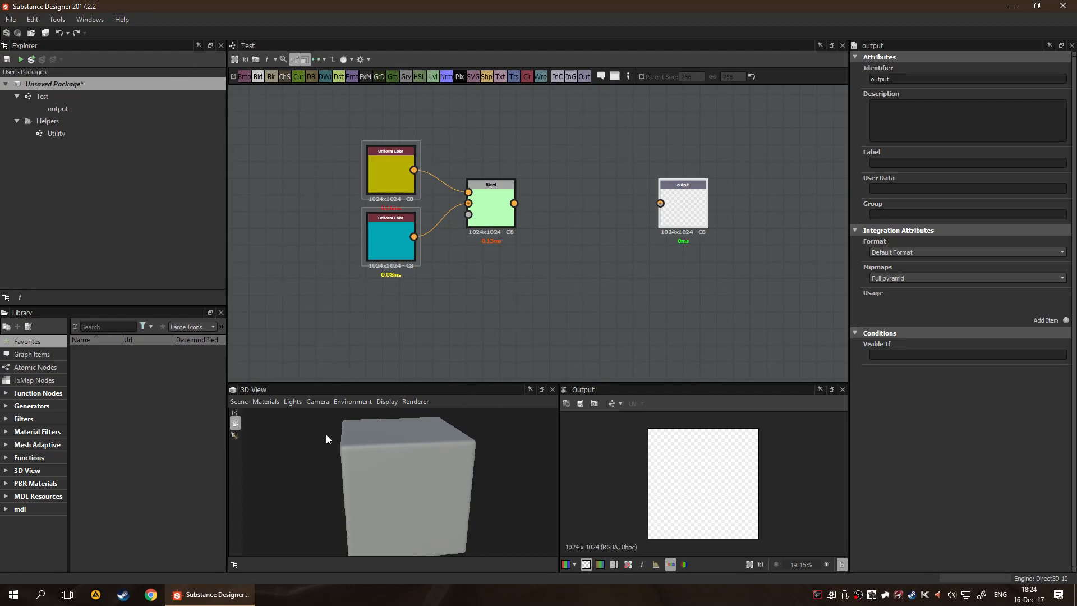
# Enlarge the 3D View and 2D view by reducing the height of the graph area
pyautogui.moveTo(407, 393); pyautogui.dragTo(415, 421)
pyautogui.moveTo(630, 384); pyautogui.dragTo(643, 277)
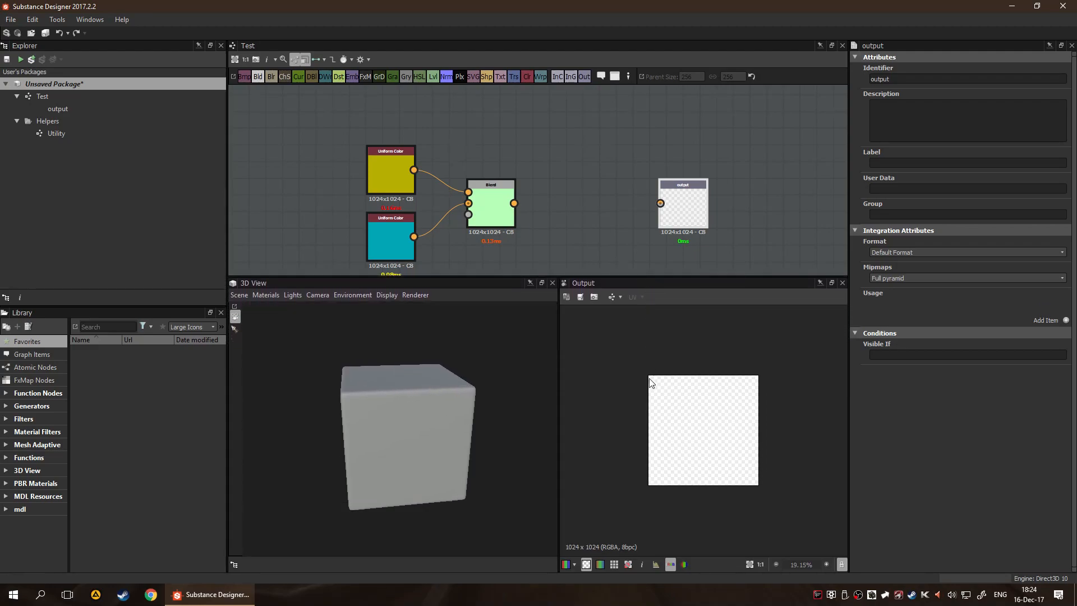
pyautogui.moveTo(730, 161); pyautogui.dragTo(641, 128, button='middle')
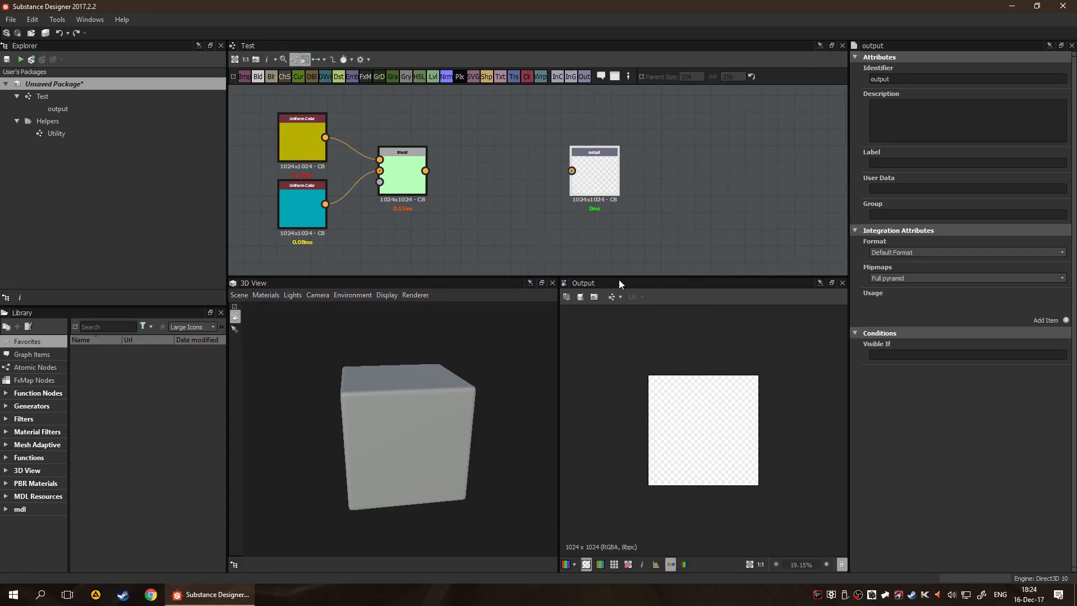
# Set the Output node's identifier to Color
pyautogui.press('f')
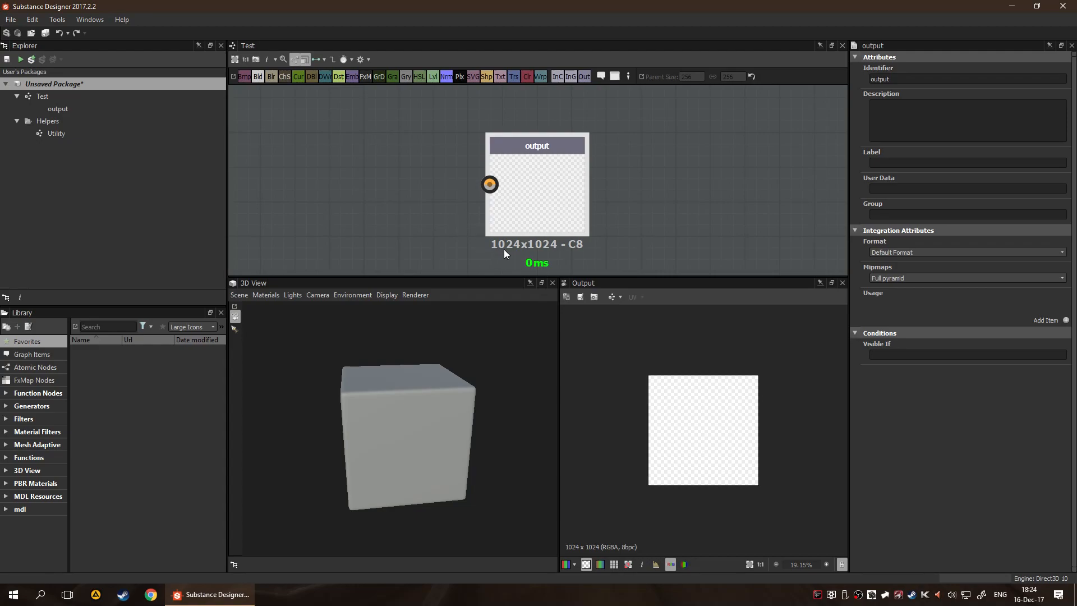
pyautogui.doubleClick(894, 80)
pyautogui.write('Color')
# Examine the available Format and Mipmaps options in the output's integration attributes without changing them
pyautogui.click(955, 252)
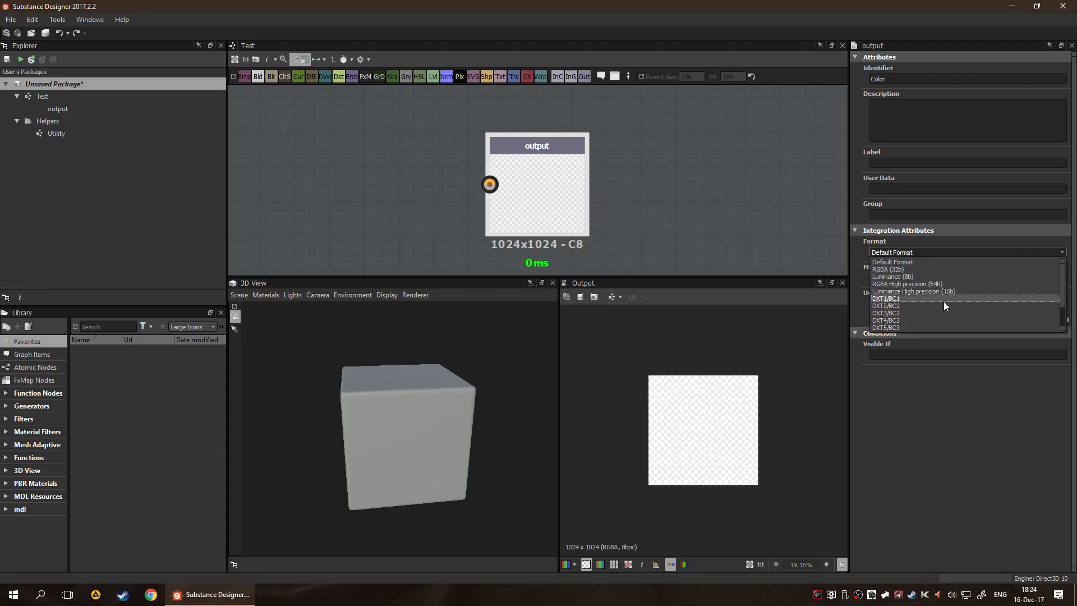
pyautogui.scroll(1, 940, 329)
pyautogui.click(940, 443)
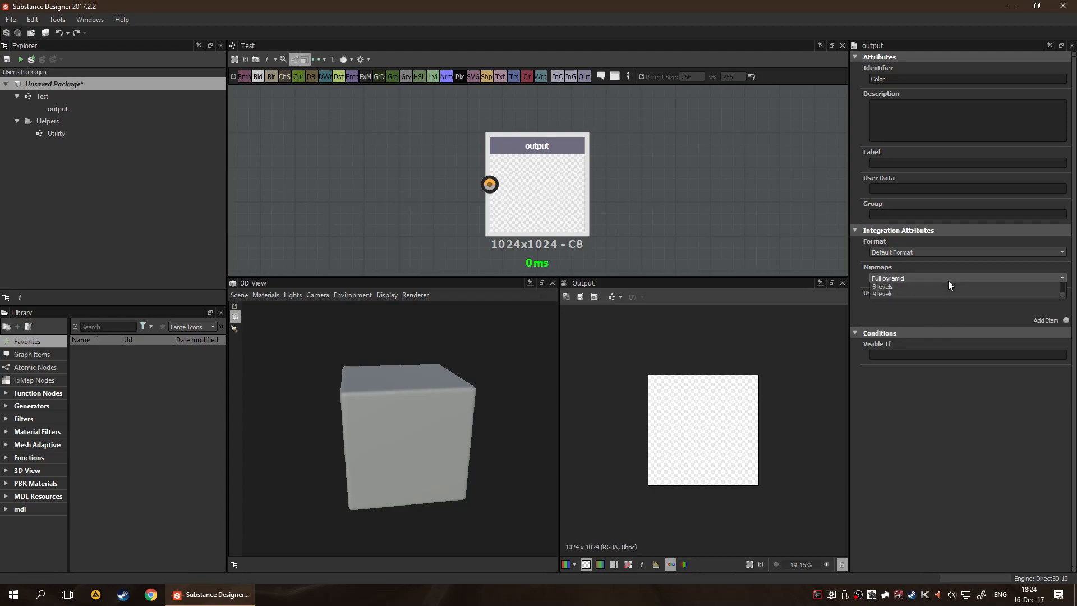
pyautogui.click(948, 278)
pyautogui.scroll(2, 947, 335)
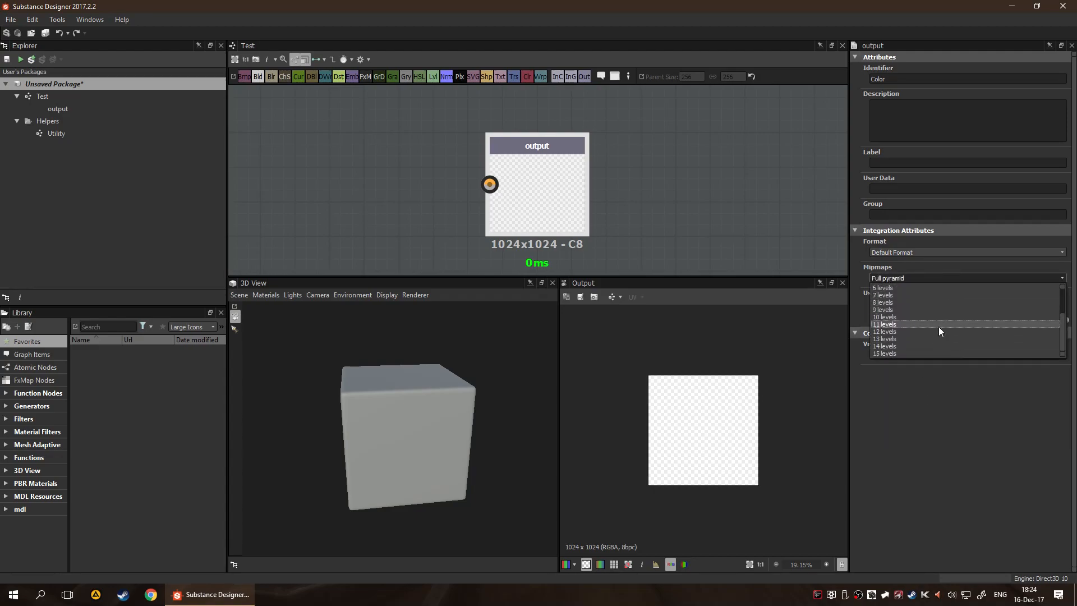
pyautogui.scroll(-2, 923, 359)
pyautogui.click(925, 278)
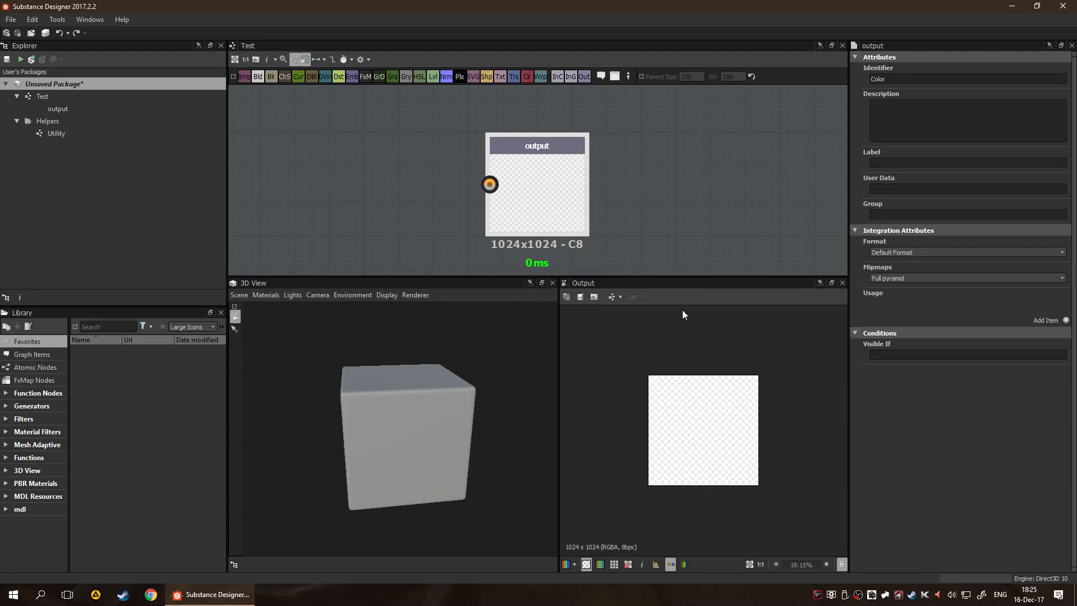
# Try entering arbitrary text as the output's Visible If condition and clear the field again
pyautogui.click(559, 182)
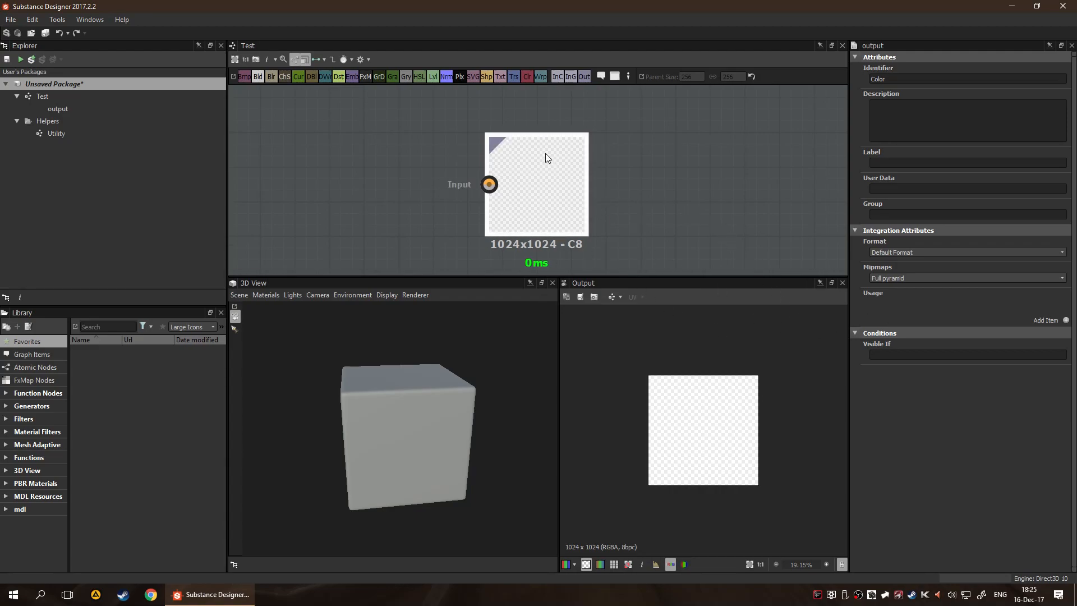
pyautogui.click(897, 357)
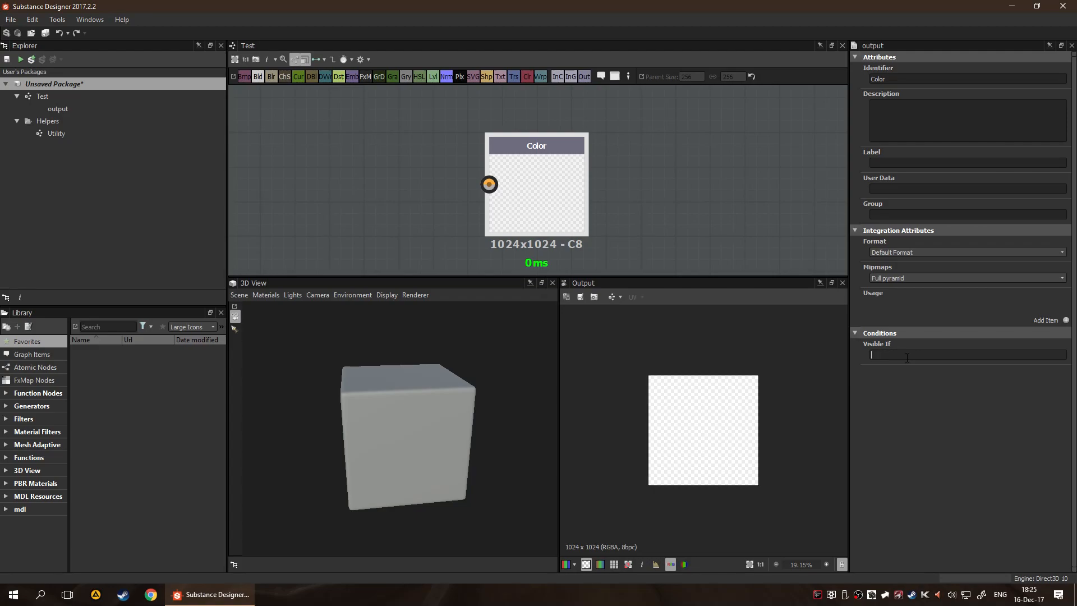
pyautogui.write('=[]asdasdf|dfh')
pyautogui.press('BackSpace')
pyautogui.press('BackSpace')
pyautogui.write('gw"==')
pyautogui.press('BackSpace')
pyautogui.press('BackSpace')
pyautogui.press('BackSpace')
pyautogui.press('BackSpace')
pyautogui.press('BackSpace')
pyautogui.press('BackSpace')
pyautogui.press('BackSpace')
pyautogui.press('BackSpace')
pyautogui.press('BackSpace')
pyautogui.press('BackSpace')
pyautogui.press('BackSpace')
pyautogui.press('BackSpace')
pyautogui.press('BackSpace')
pyautogui.press('BackSpace')
pyautogui.press('BackSpace')
pyautogui.press('BackSpace')
pyautogui.press('BackSpace')
# Show the Color output in the 2D view and add an RGBA usage item set to baseColor
pyautogui.doubleClick(543, 194)
pyautogui.click(1066, 320)
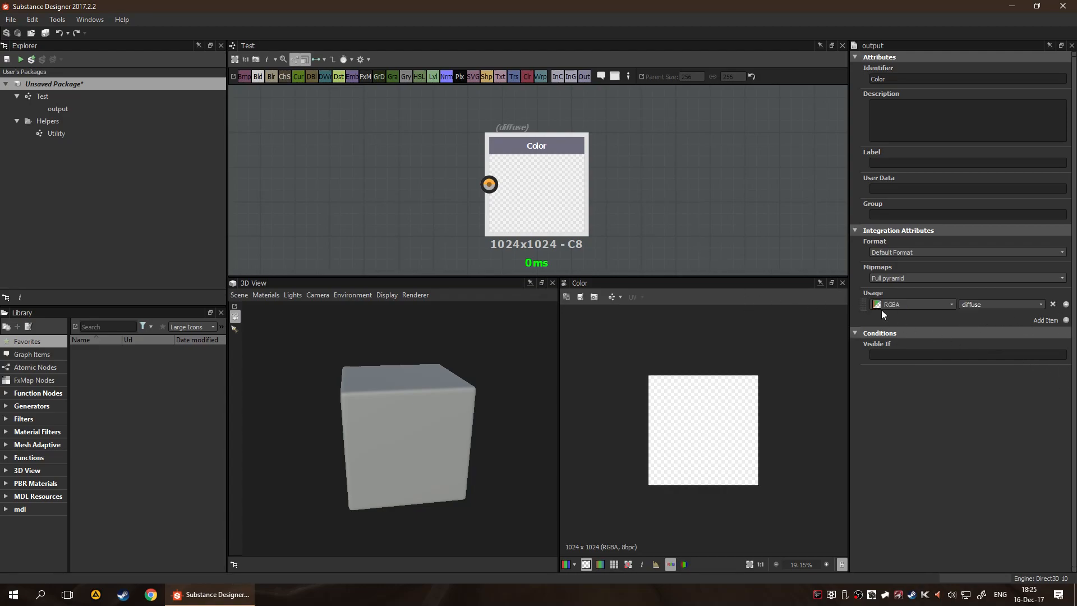
pyautogui.click(932, 306)
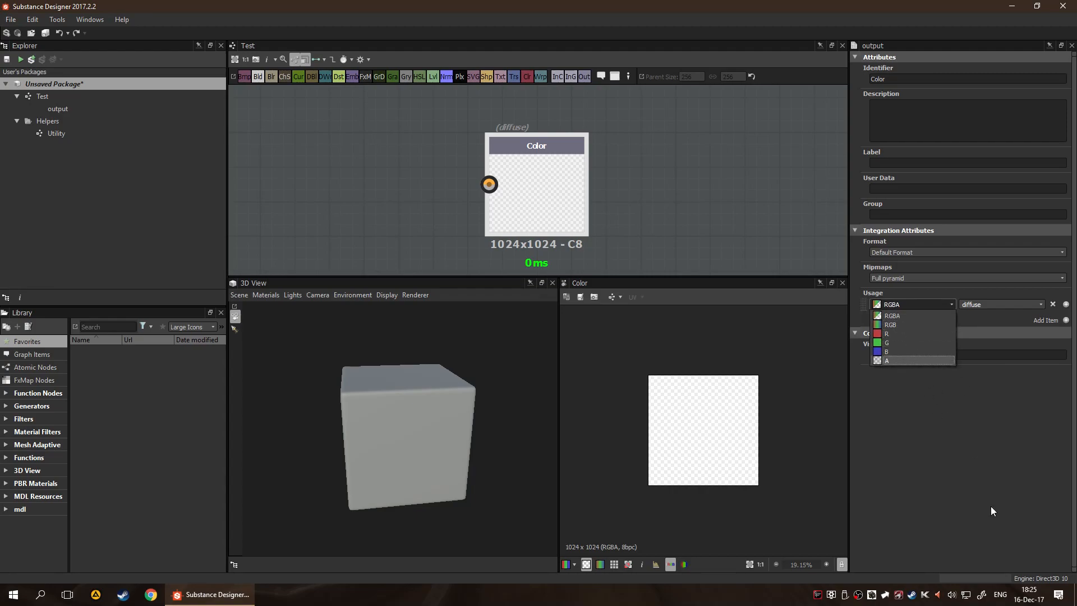
pyautogui.click(981, 478)
pyautogui.click(986, 305)
pyautogui.click(1041, 305)
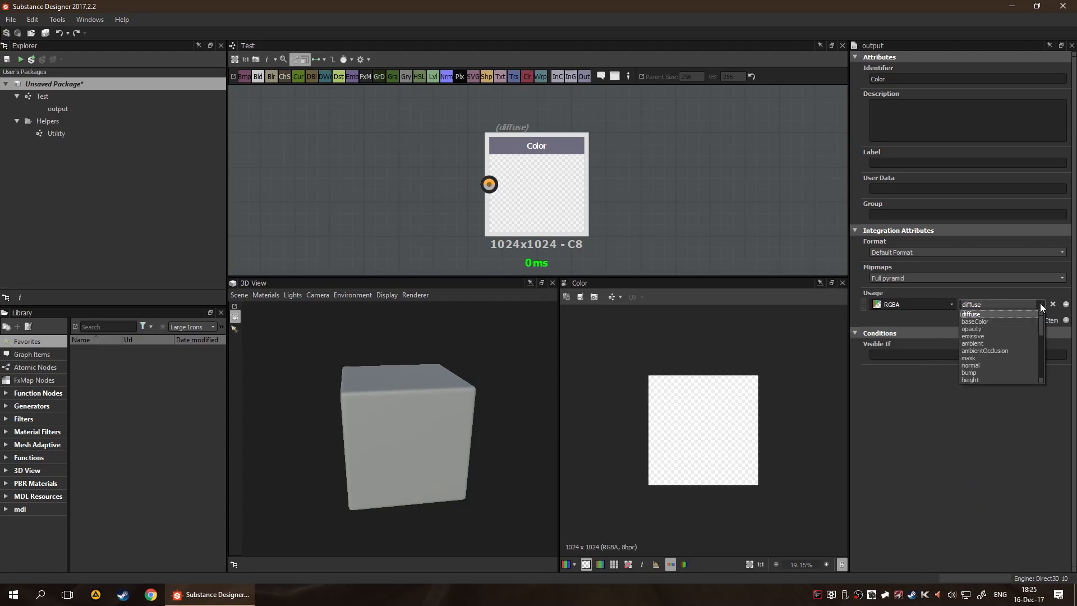
pyautogui.scroll(-1, 1017, 317)
pyautogui.scroll(1, 1018, 318)
pyautogui.click(994, 321)
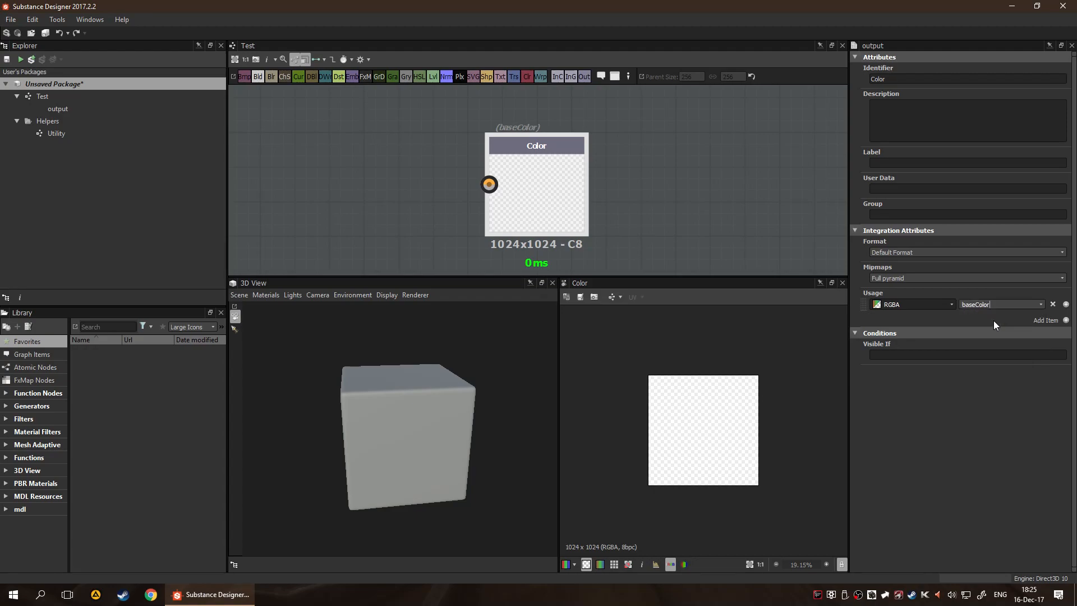
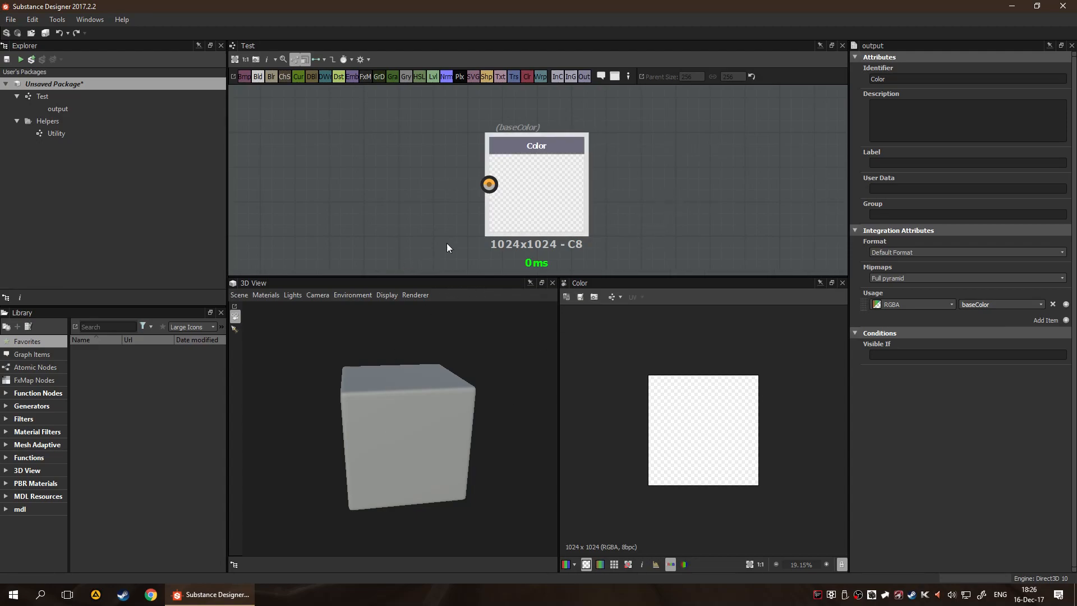
# Examine the available usage options for the Color output, keeping baseColor selected
pyautogui.click(1041, 305)
pyautogui.scroll(-6, 995, 342)
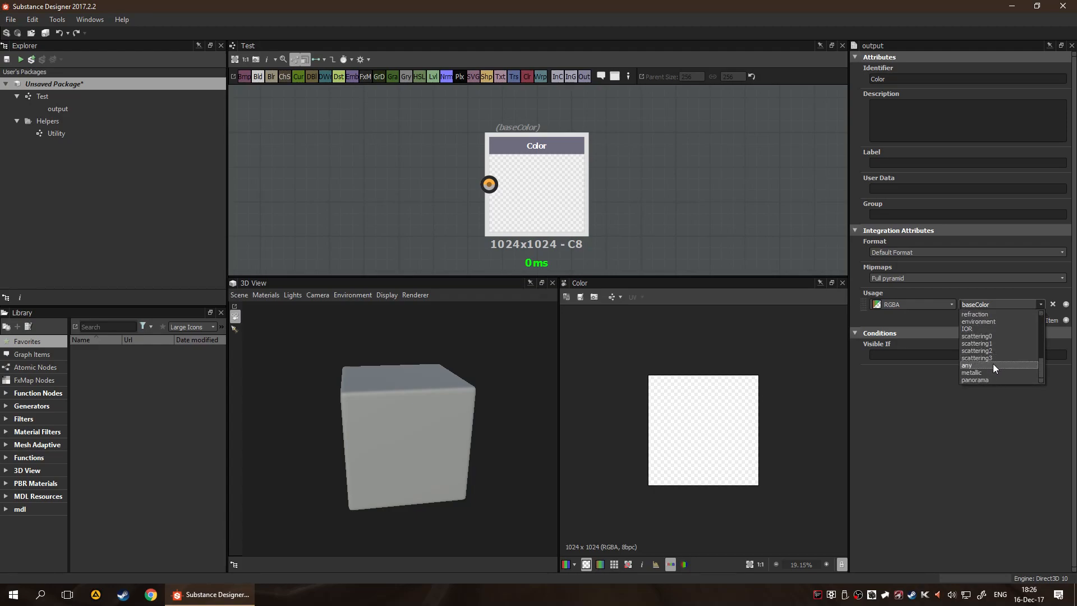
pyautogui.scroll(1, 990, 373)
pyautogui.scroll(5, 990, 372)
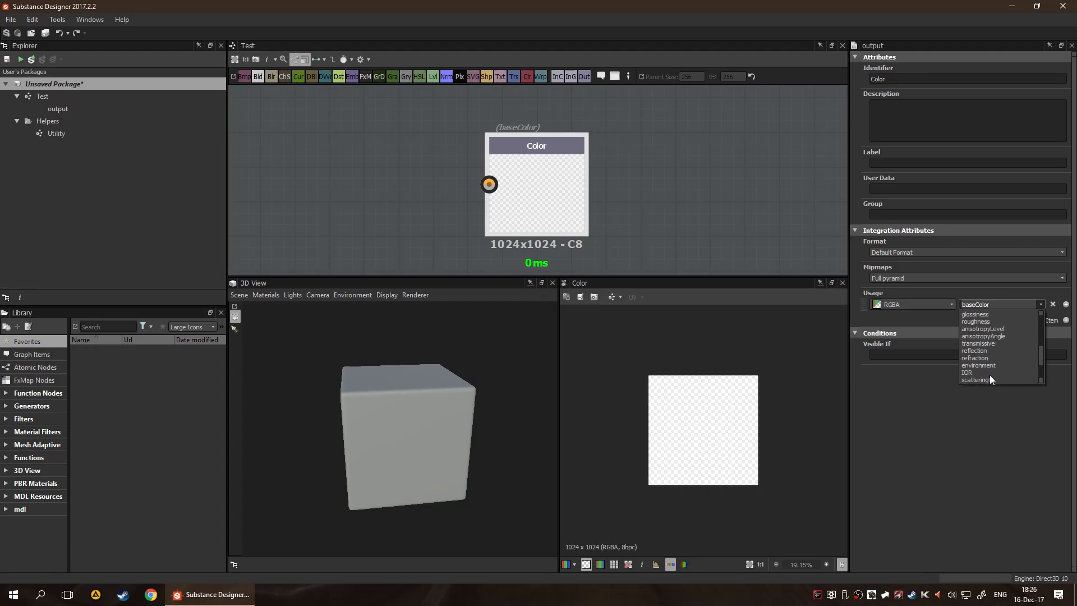
pyautogui.click(972, 435)
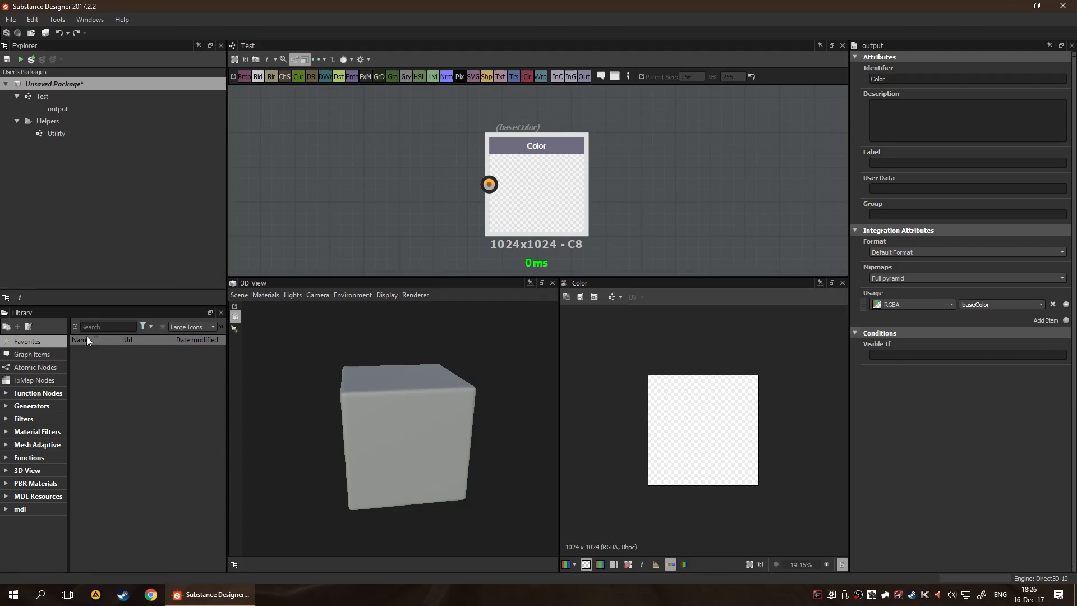
# Create a new package and add a Substance graph to it from the Physically Based (Metallic/Roughness) template
pyautogui.rightClick(62, 185)
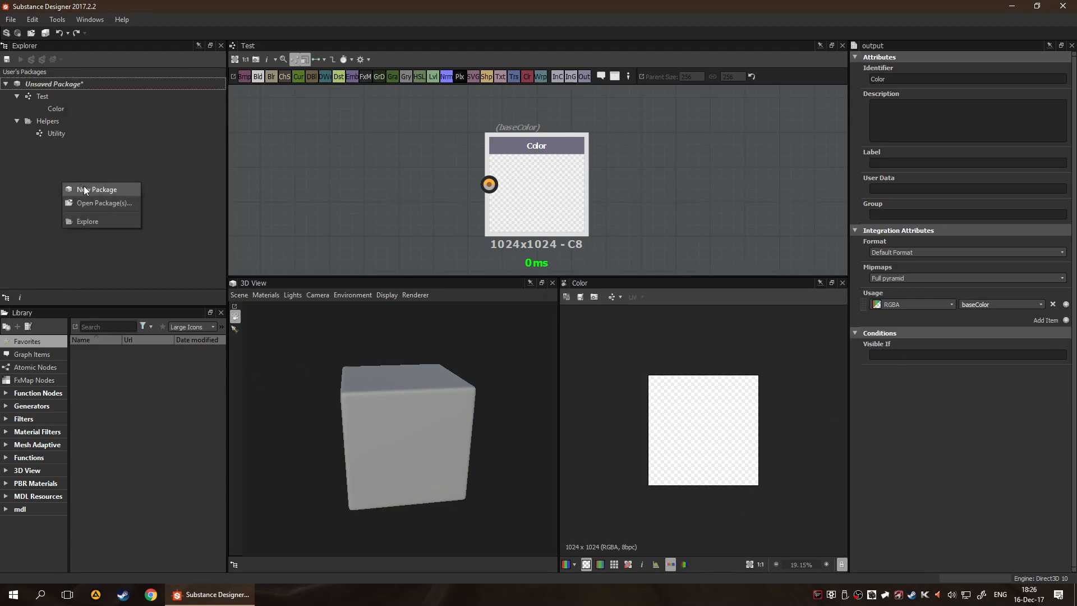
pyautogui.click(83, 187)
pyautogui.click(71, 147)
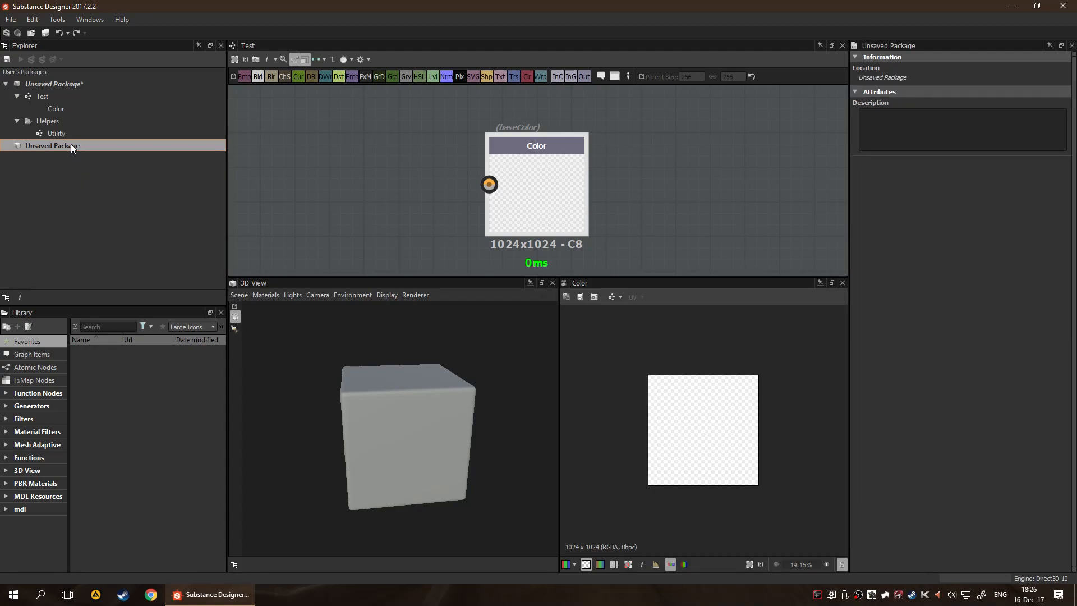
pyautogui.rightClick(71, 145)
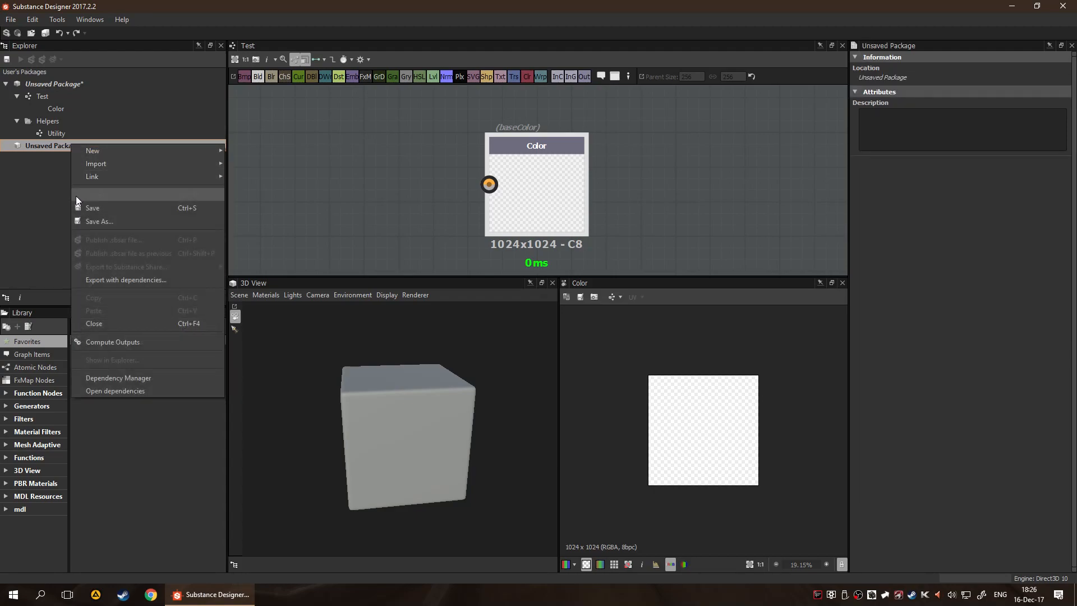
pyautogui.moveTo(176, 149)
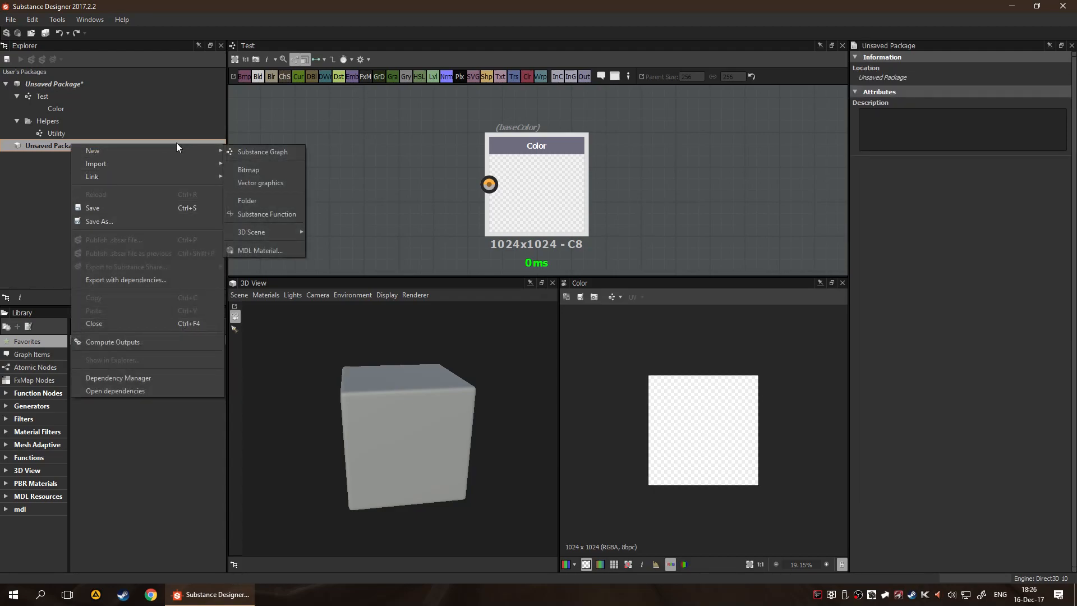
pyautogui.click(256, 149)
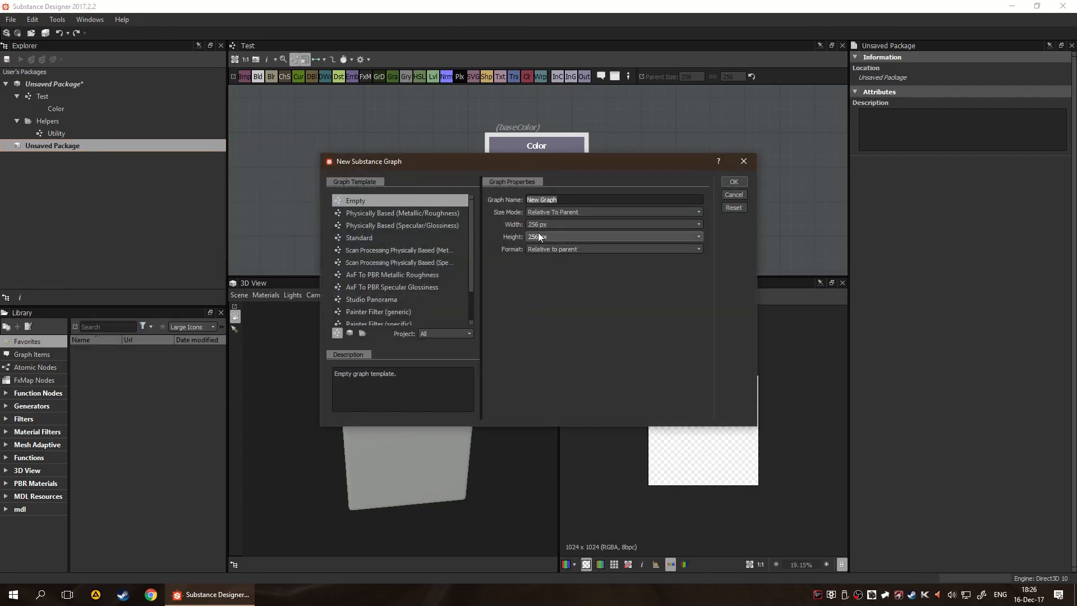
pyautogui.click(422, 214)
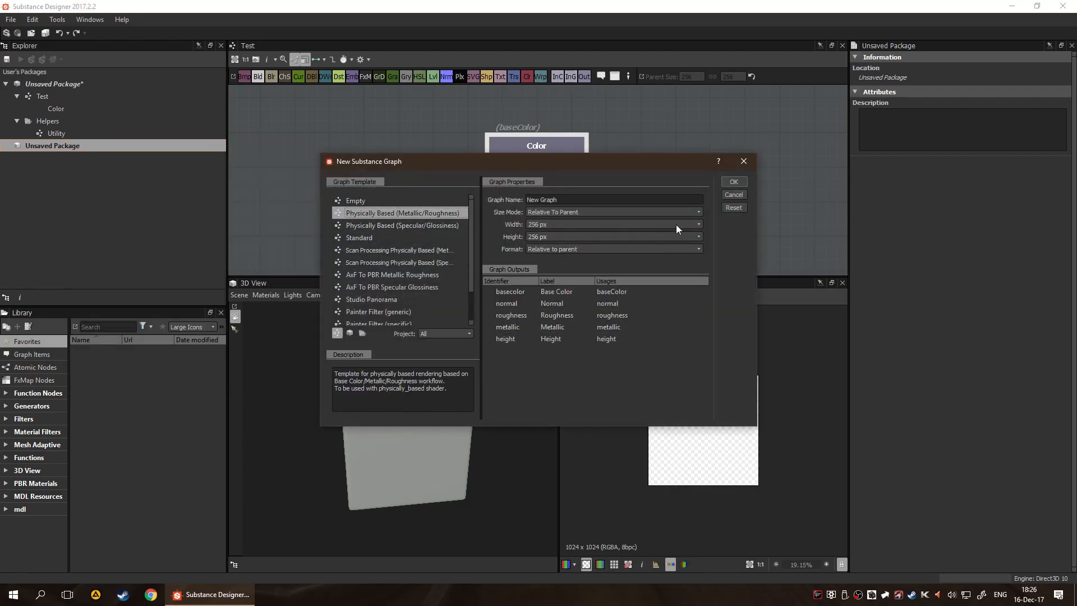
pyautogui.click(731, 183)
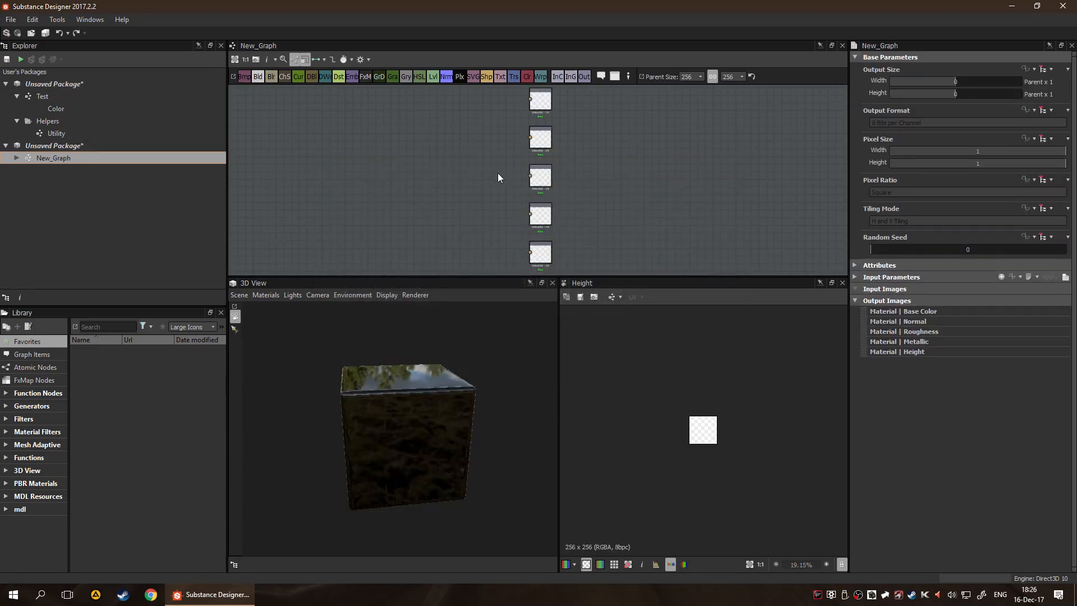
# Inspect the new graph's template output nodes and the attributes of its Roughness output
pyautogui.scroll(5, 535, 170)
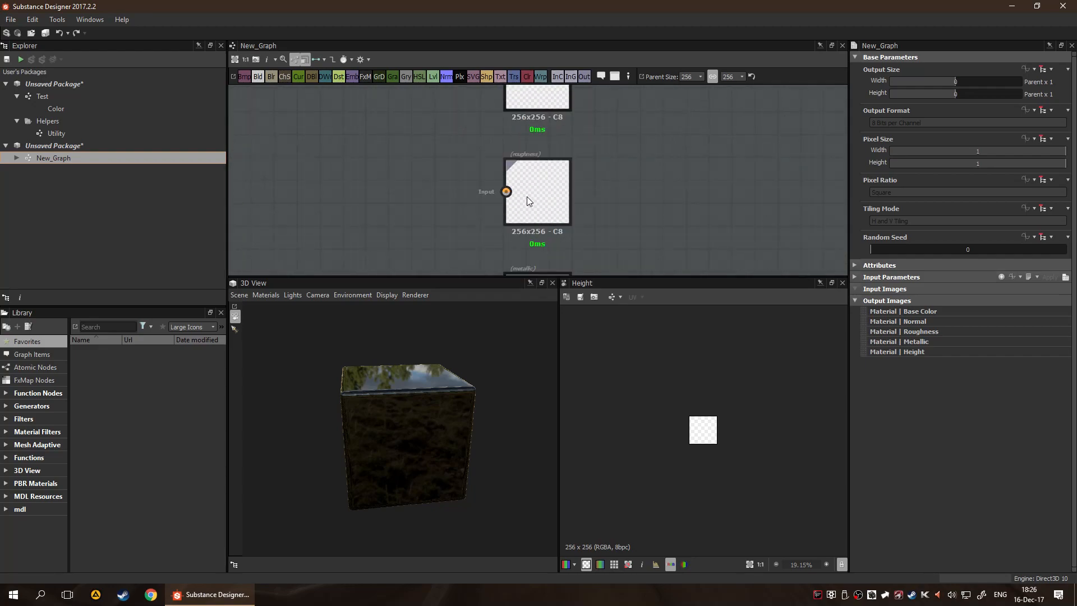
pyautogui.click(530, 191)
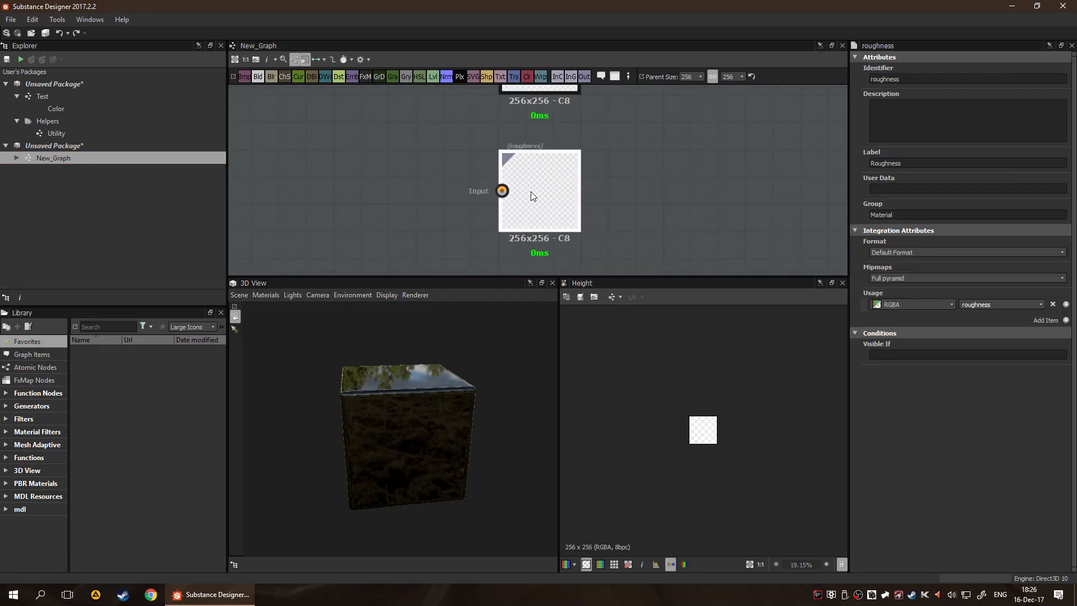
pyautogui.click(453, 211)
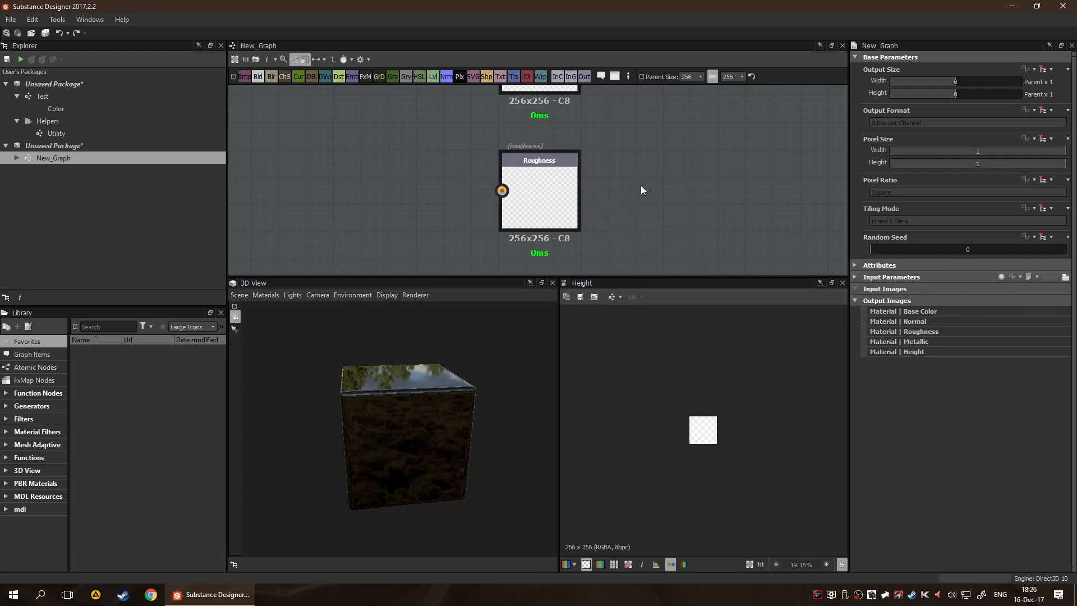
pyautogui.click(527, 180)
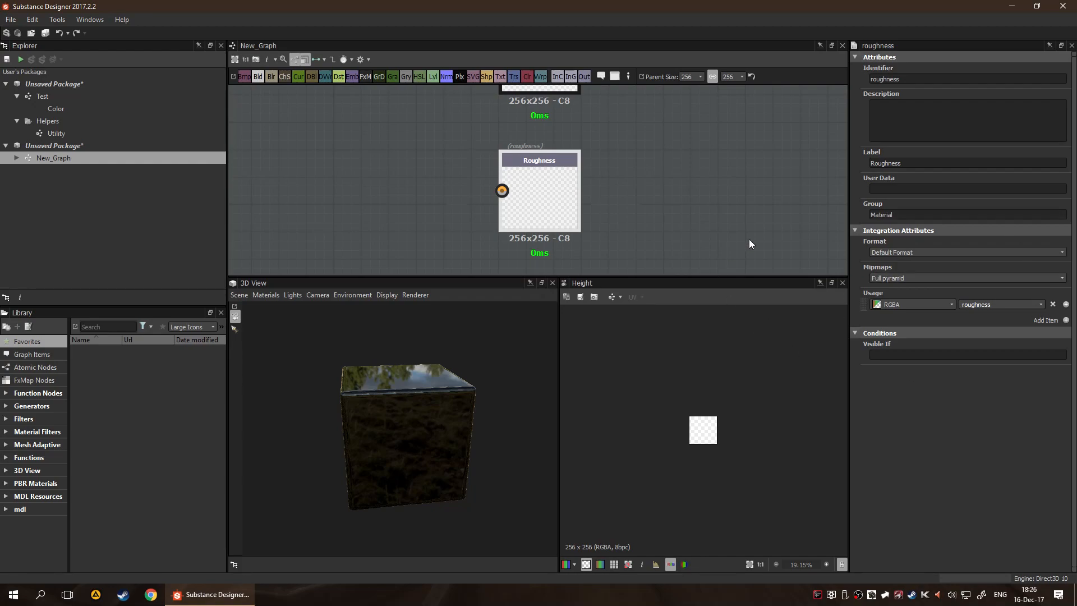
pyautogui.scroll(-2, 771, 141)
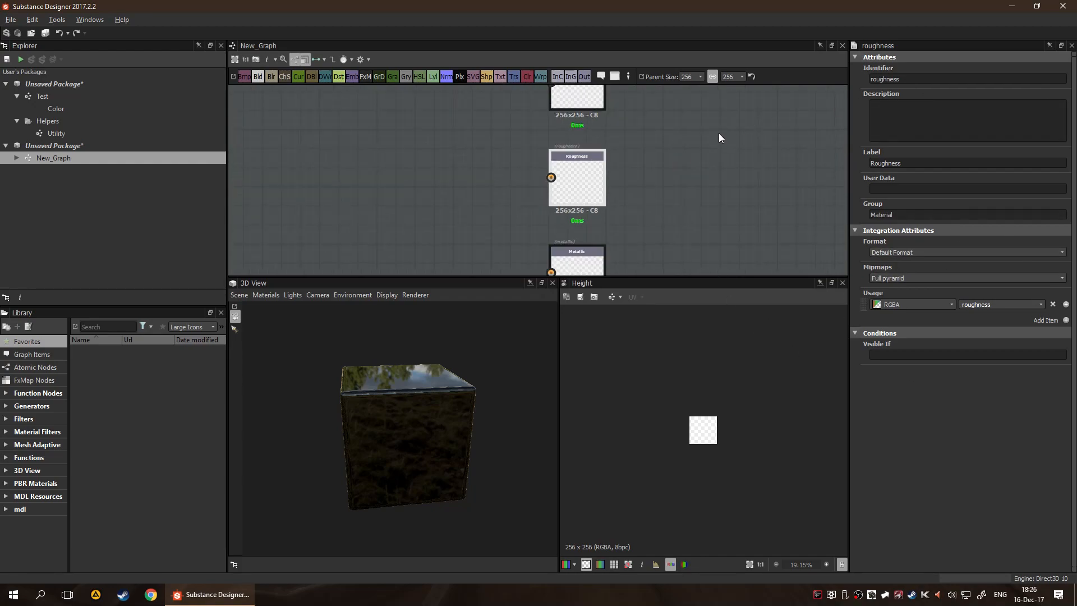
pyautogui.moveTo(719, 133); pyautogui.dragTo(726, 229, button='middle')
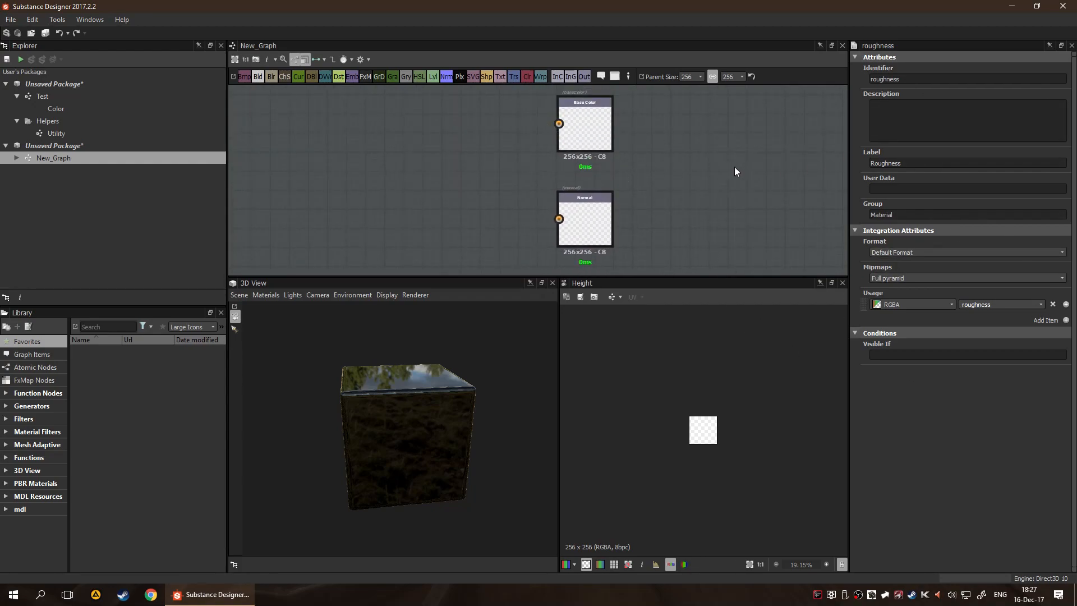
pyautogui.moveTo(722, 180); pyautogui.dragTo(752, 160, button='middle')
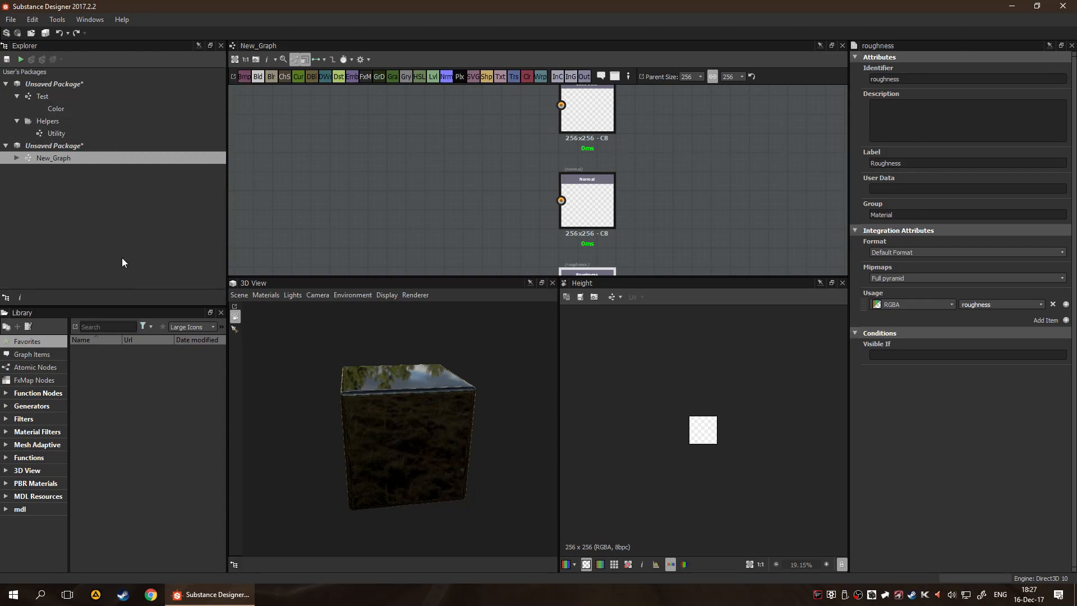
# Review the two unsaved packages, the Utility graph, the Test graph and its Color output in the Explorer
pyautogui.click(88, 223)
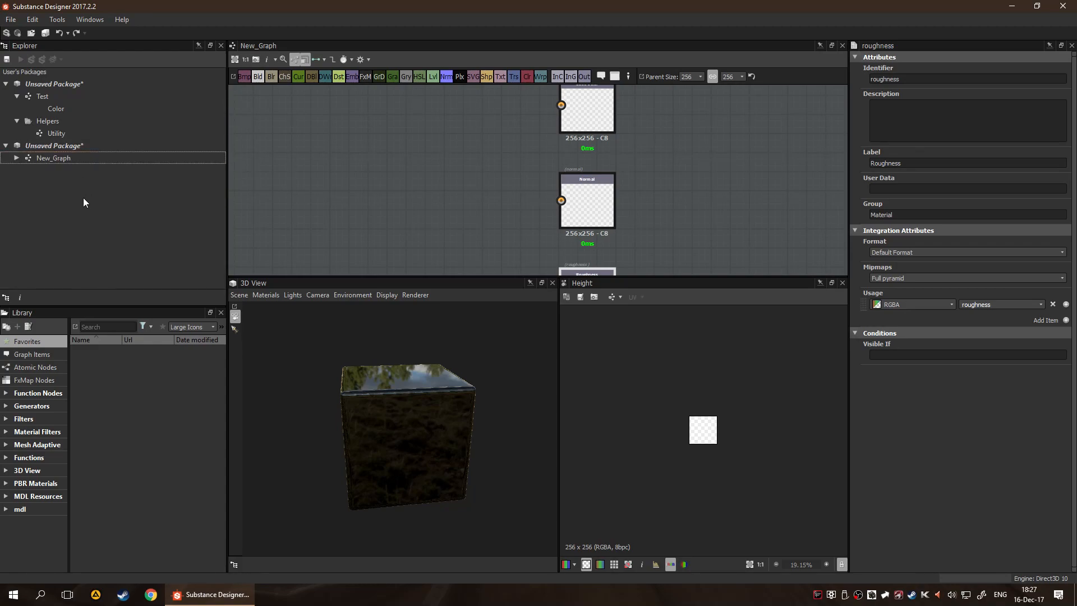
pyautogui.click(84, 83)
pyautogui.click(88, 134)
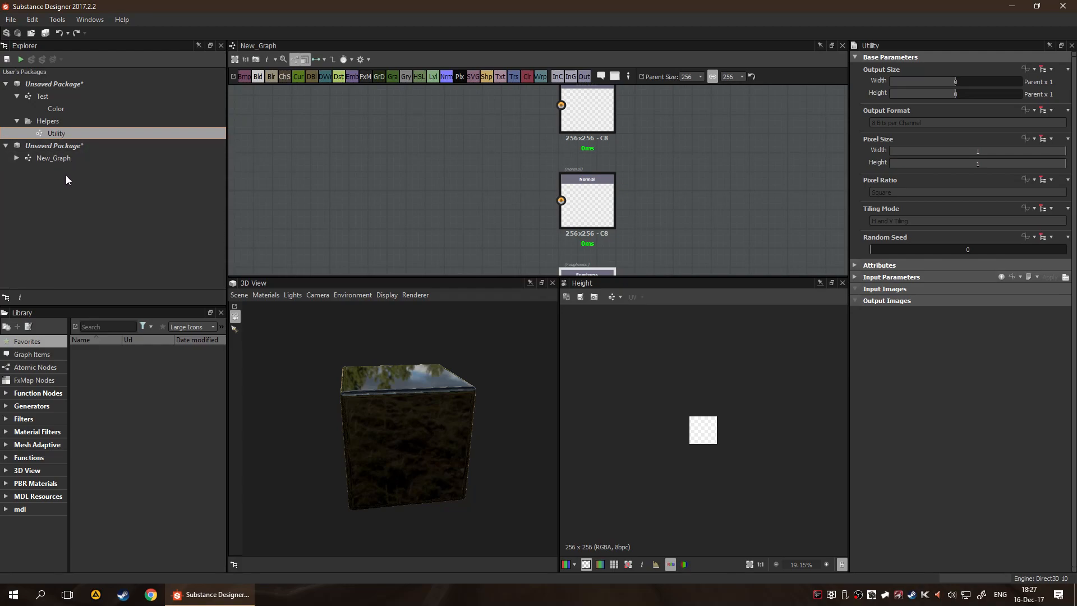
pyautogui.click(59, 148)
pyautogui.click(63, 84)
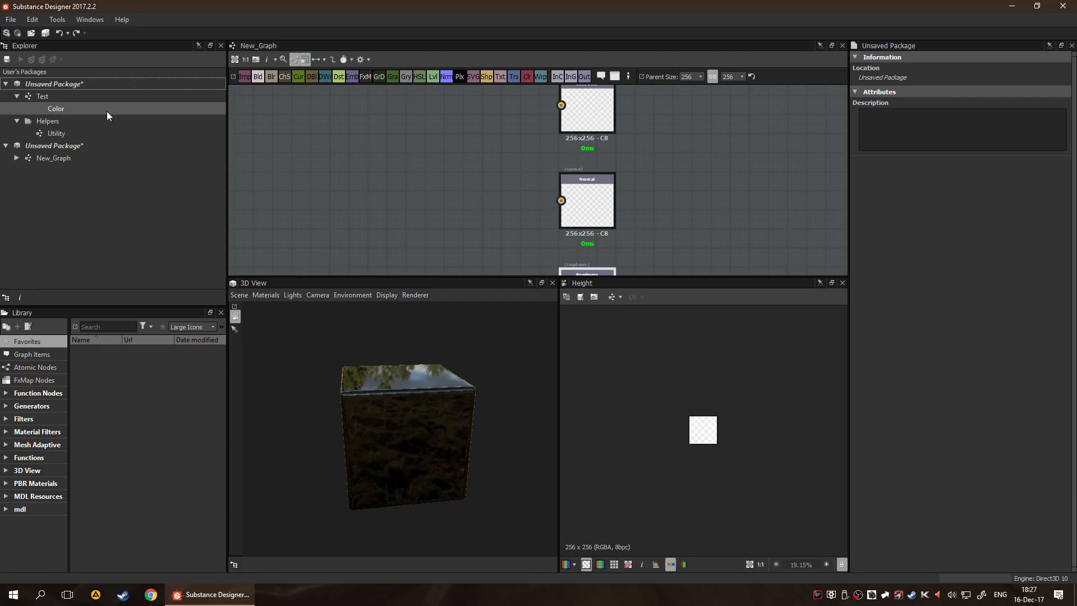
pyautogui.click(92, 105)
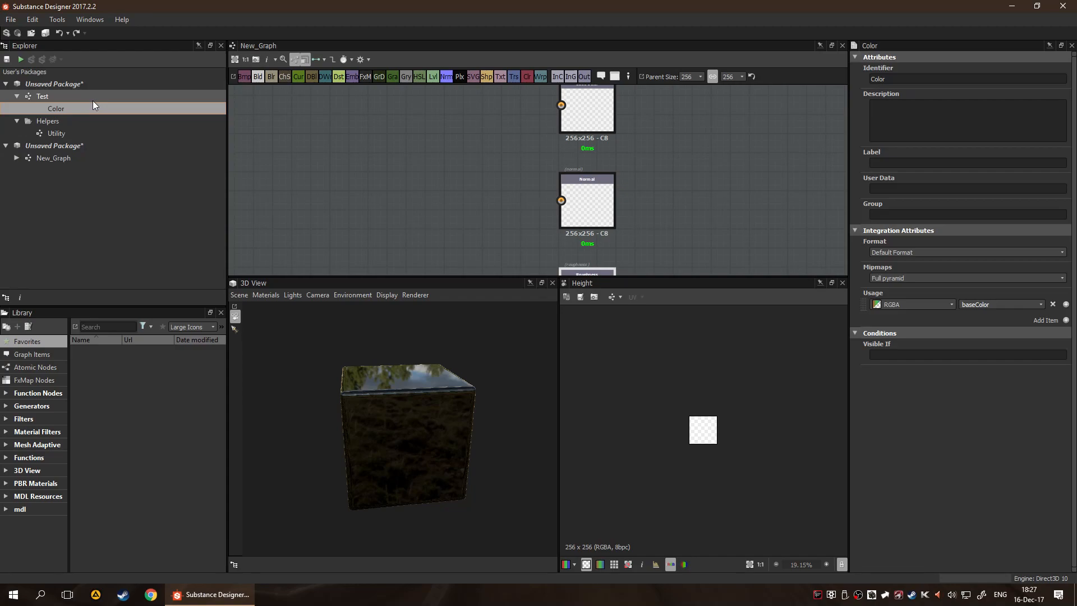
pyautogui.click(93, 100)
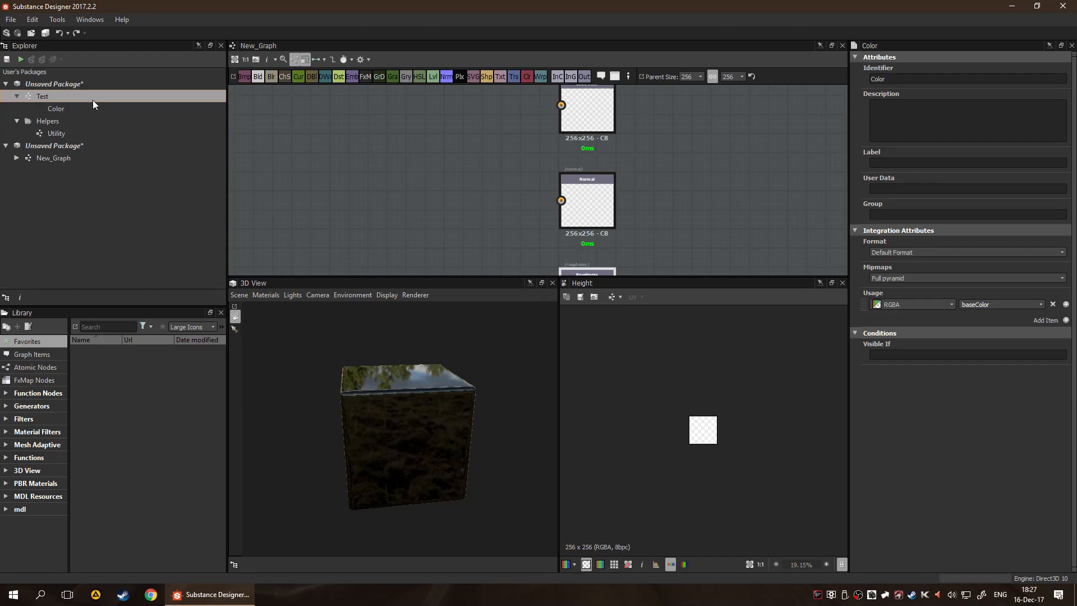
# Expand New_Graph in the Explorer and look through its basecolor, normal, roughness, metallic and height outputs
pyautogui.click(17, 158)
pyautogui.click(46, 170)
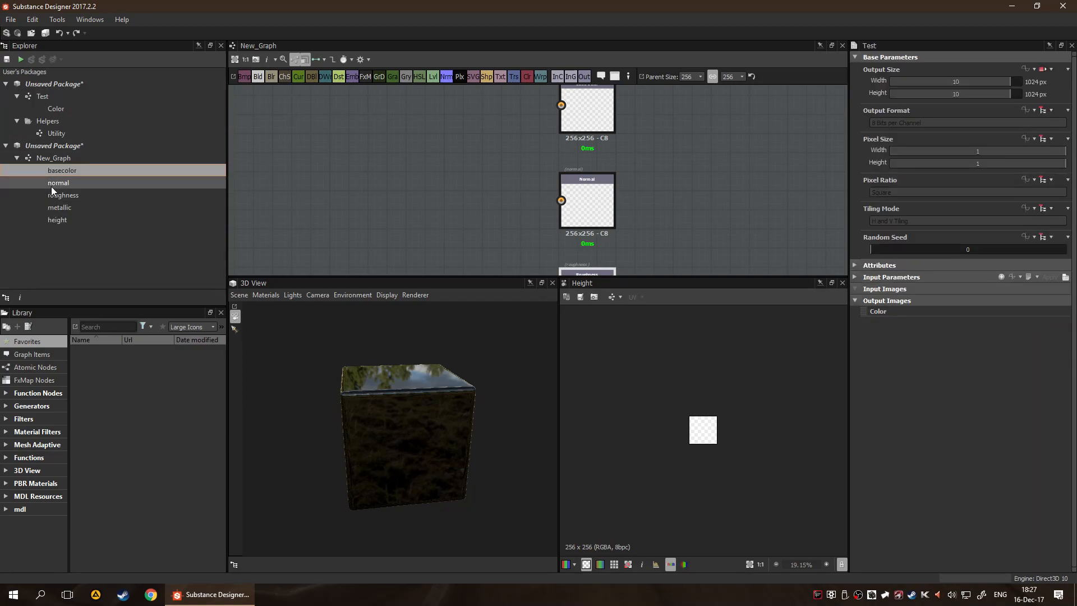
pyautogui.click(51, 185)
pyautogui.click(56, 209)
pyautogui.click(60, 194)
pyautogui.click(63, 182)
pyautogui.click(61, 219)
# Change the identifier of the Test graph's Color output to baseColor
pyautogui.click(59, 108)
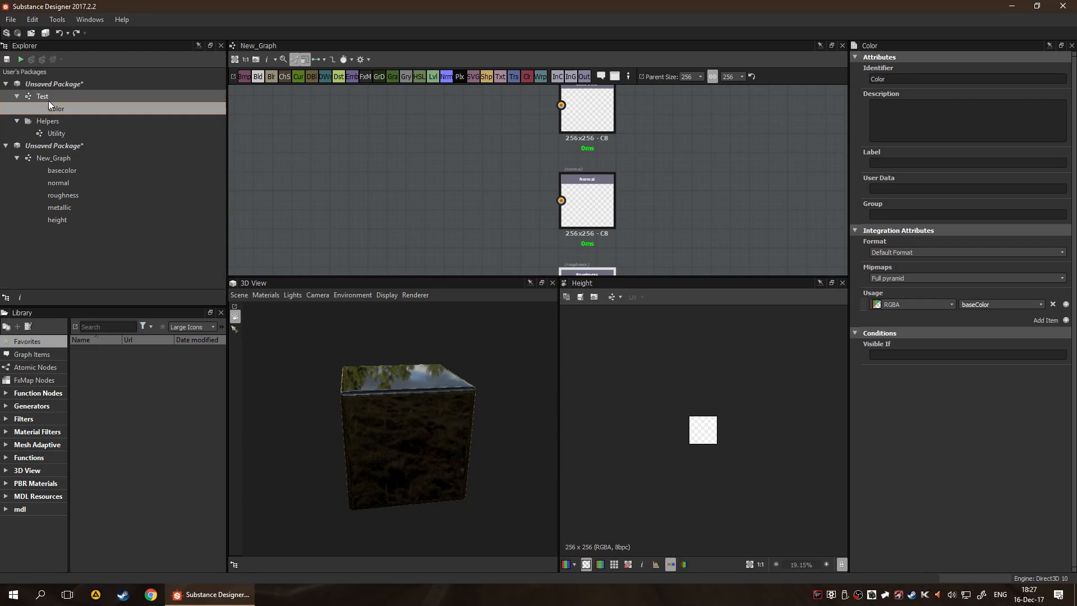
pyautogui.doubleClick(902, 78)
pyautogui.write('color')
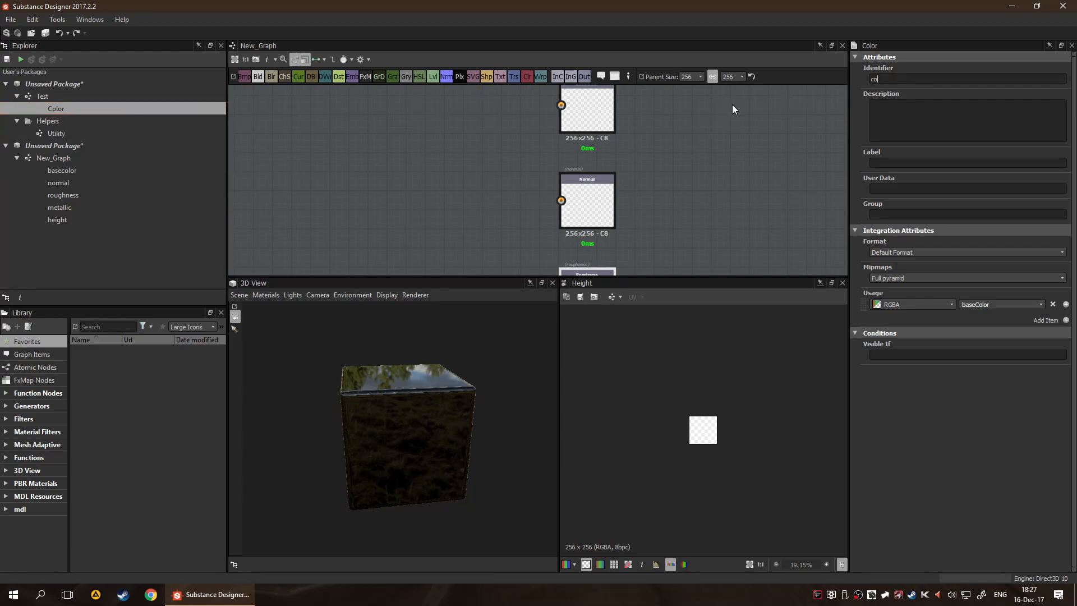
pyautogui.press('BackSpace')
pyautogui.press('BackSpace')
pyautogui.press('BackSpace')
pyautogui.press('BackSpace')
pyautogui.write('baseColo')
# Set the baseColor output's label to Base Color
pyautogui.click(948, 164)
pyautogui.write('Base Color')
# Open the Test graph for editing and collapse the second unsaved package in the Explorer
pyautogui.scroll(3, 664, 144)
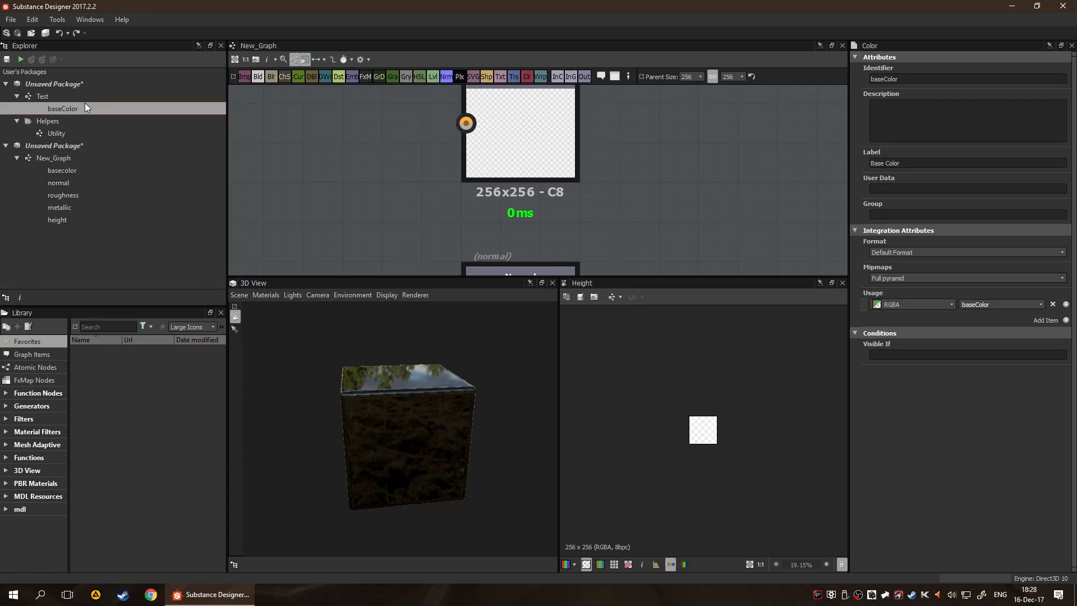
pyautogui.click(446, 132)
pyautogui.scroll(-4, 563, 181)
pyautogui.moveTo(612, 173); pyautogui.dragTo(611, 177, button='middle')
pyautogui.click(42, 96)
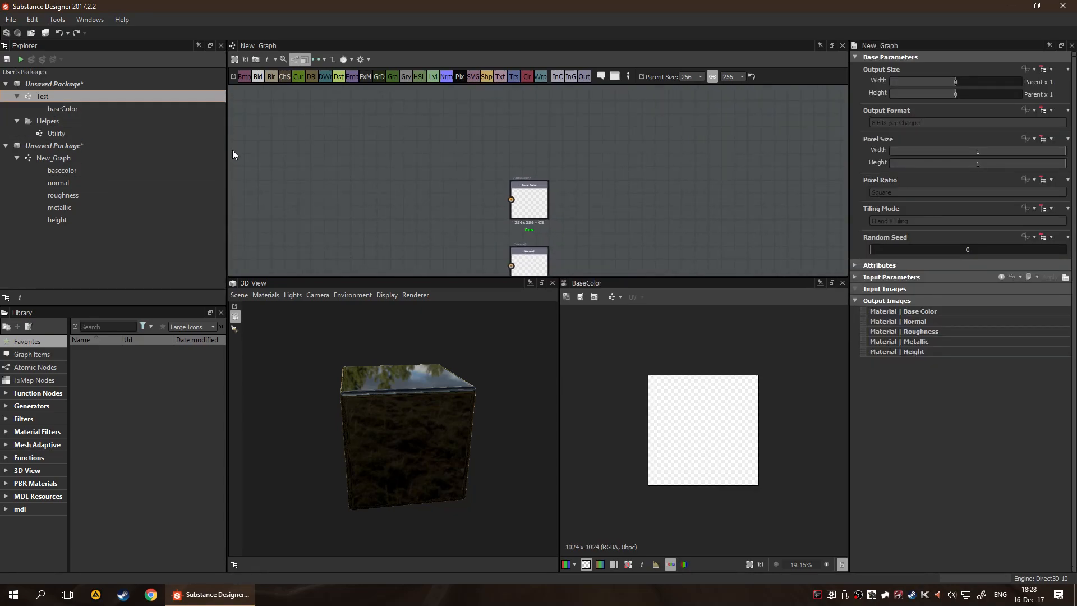
pyautogui.scroll(4, 576, 179)
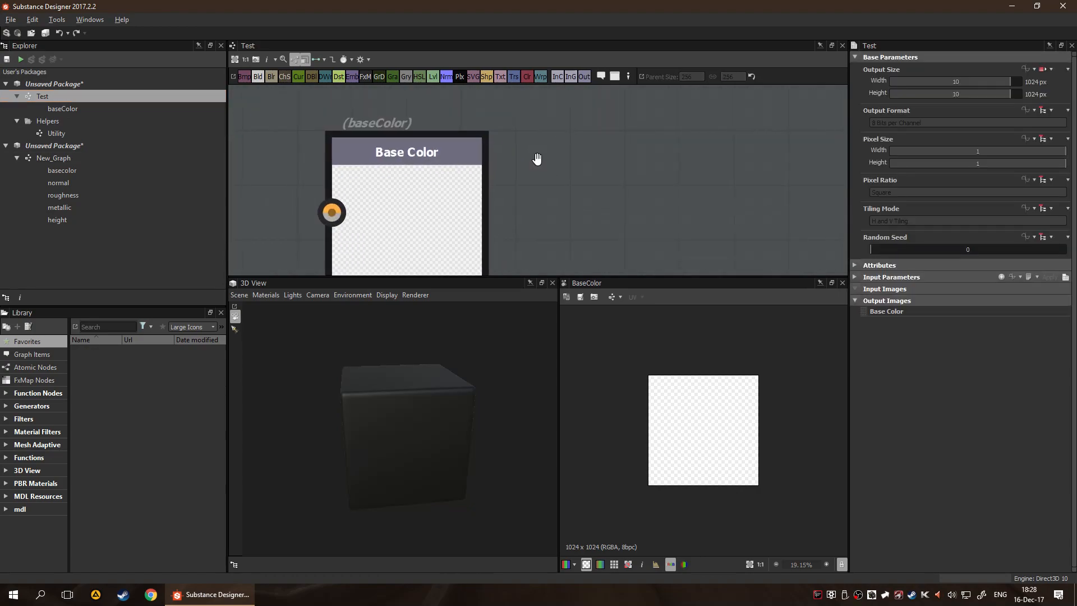
pyautogui.scroll(-2, 553, 168)
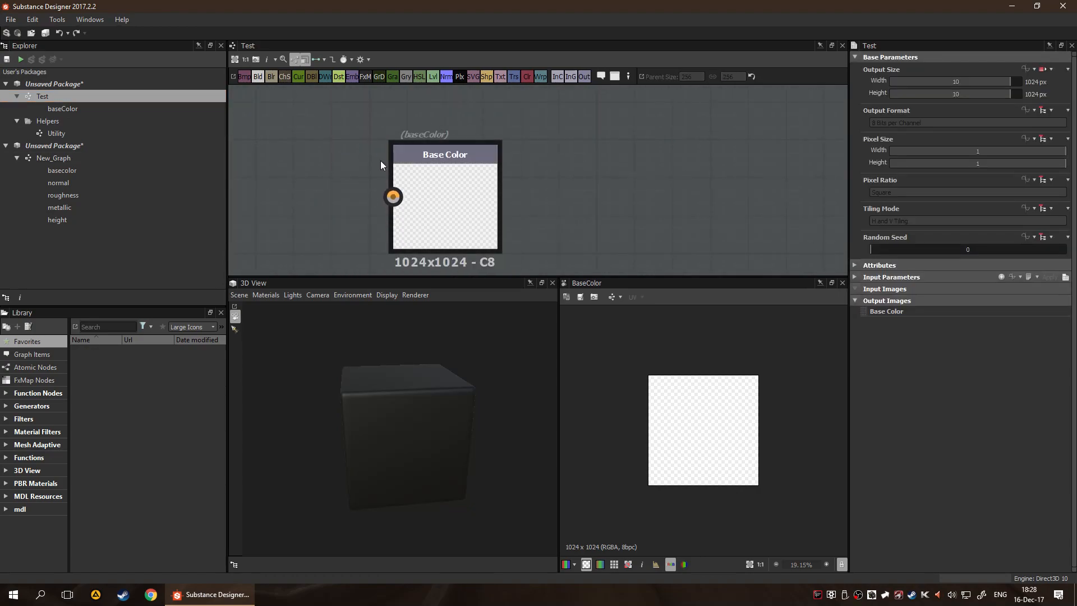
pyautogui.scroll(-1, 525, 197)
pyautogui.moveTo(543, 208); pyautogui.dragTo(595, 157, button='middle')
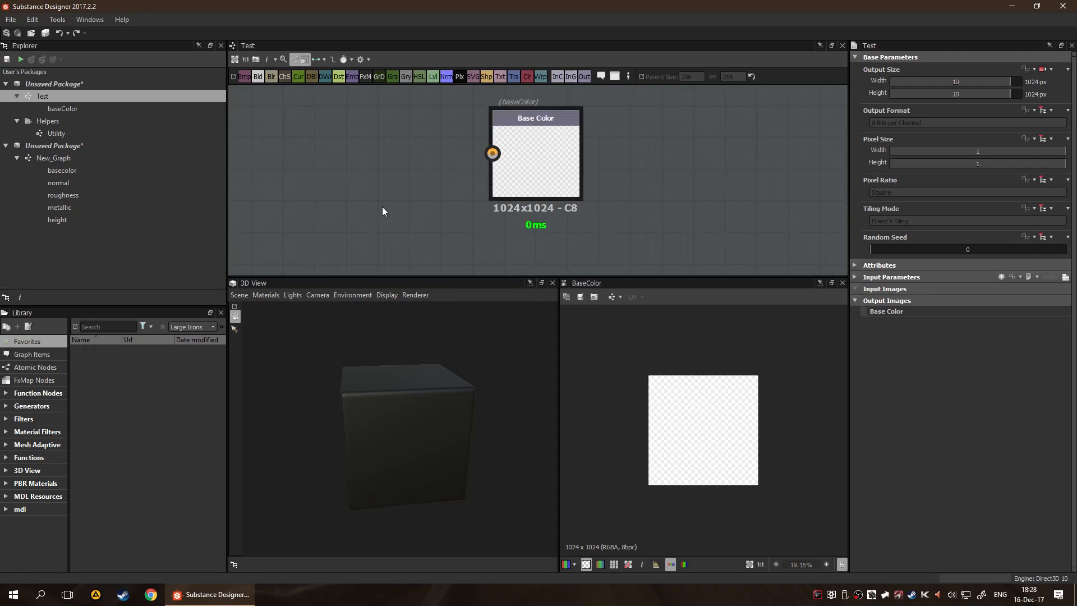
pyautogui.click(16, 157)
pyautogui.click(5, 146)
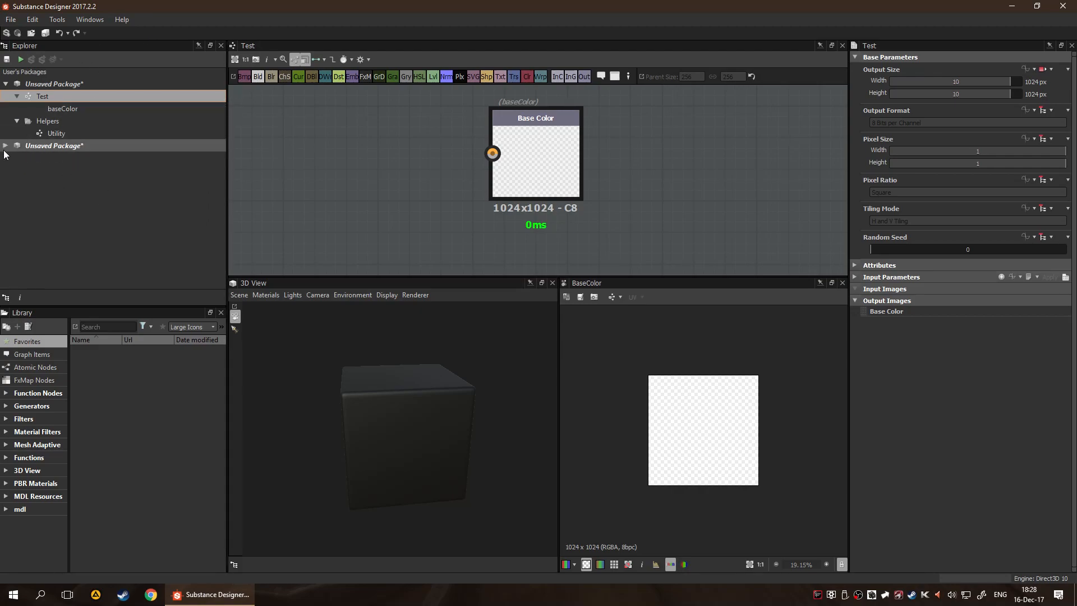
# Connect the Blend node's output to the Base Color output node and check the result on the 3D cube
pyautogui.click(72, 110)
pyautogui.scroll(-2, 432, 172)
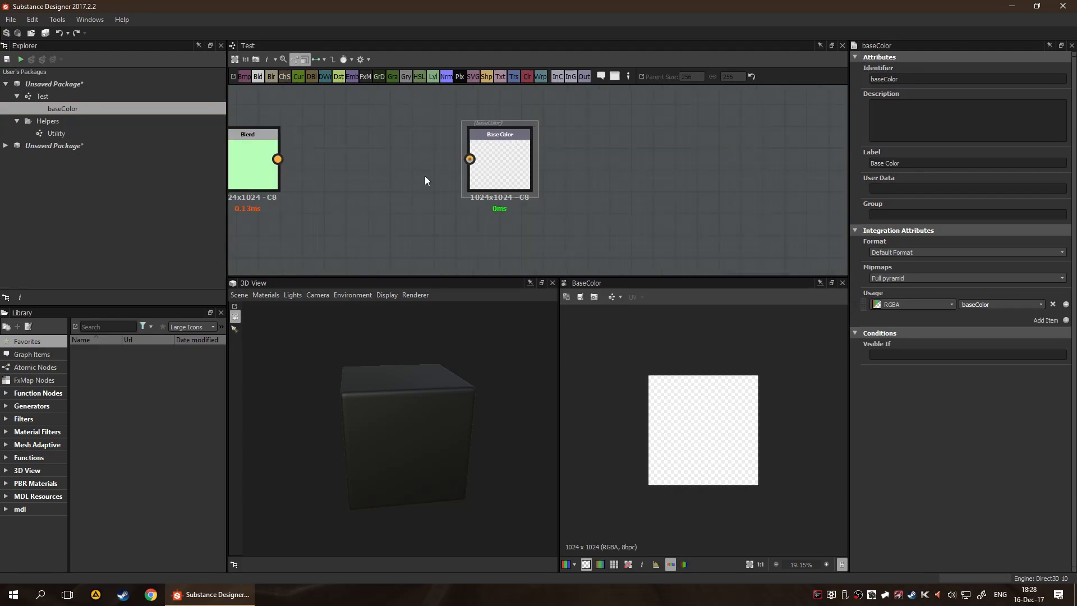
pyautogui.moveTo(369, 175); pyautogui.dragTo(392, 187, button='middle')
pyautogui.moveTo(383, 175); pyautogui.dragTo(493, 172)
pyautogui.moveTo(451, 225); pyautogui.dragTo(510, 209, button='middle')
pyautogui.moveTo(414, 405); pyautogui.dragTo(401, 432)
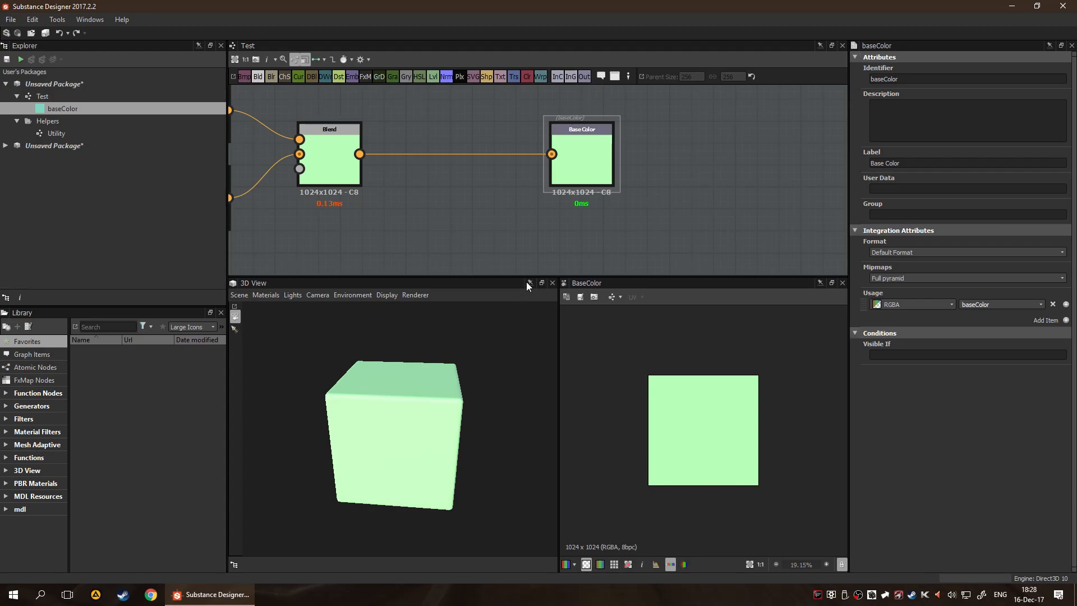
pyautogui.scroll(-3, 621, 231)
pyautogui.moveTo(620, 231); pyautogui.dragTo(620, 171, button='middle')
pyautogui.moveTo(397, 452); pyautogui.dragTo(414, 436)
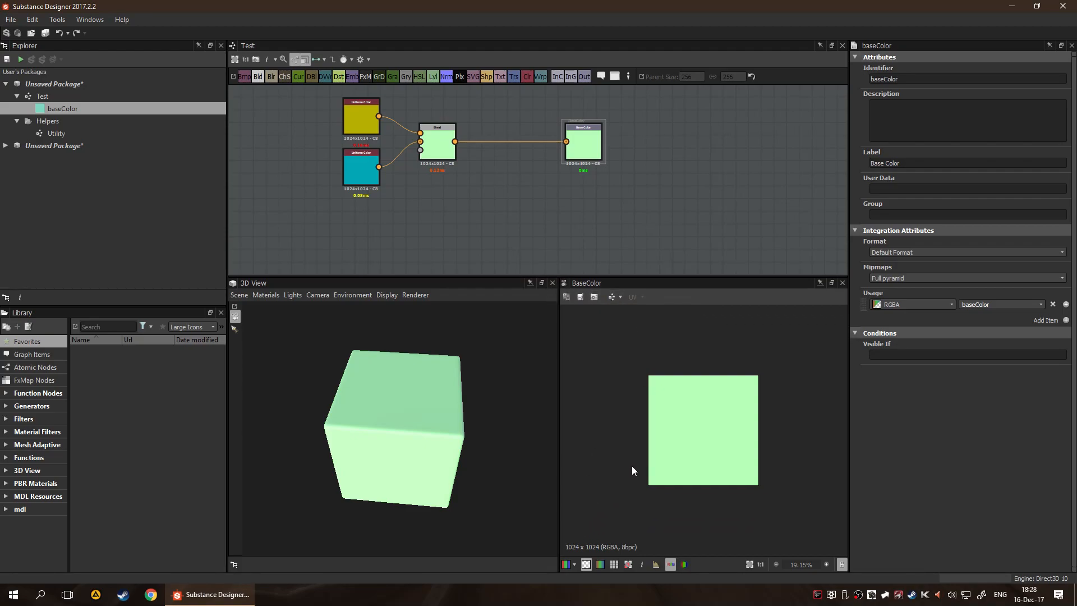
# Preview the Base Color image in grayscale and tiled in the 2D view, restore the normal display, and fit both views
pyautogui.click(586, 565)
pyautogui.click(573, 564)
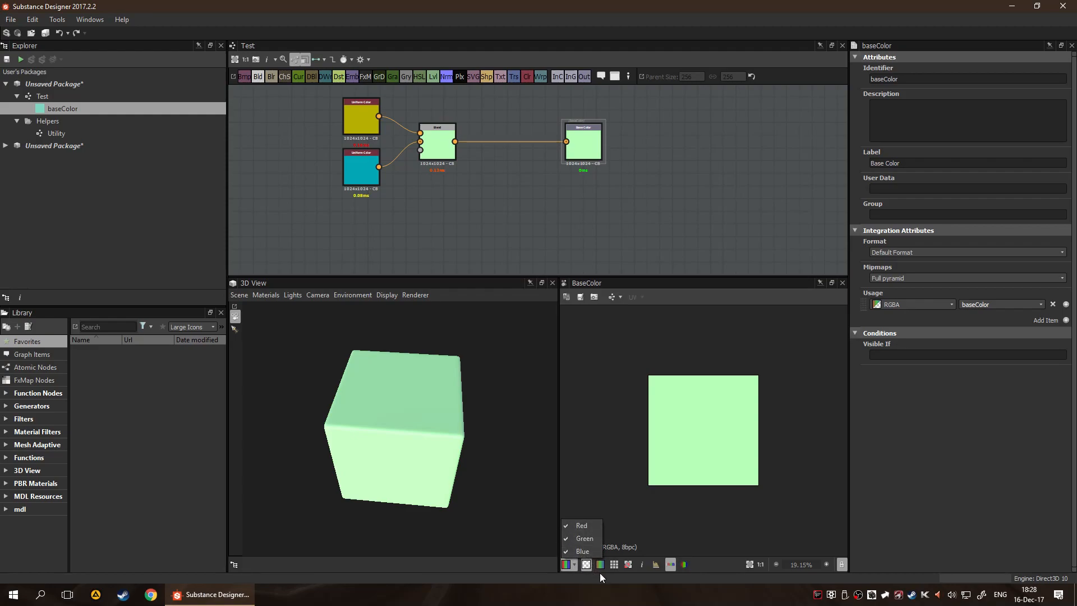
pyautogui.click(600, 573)
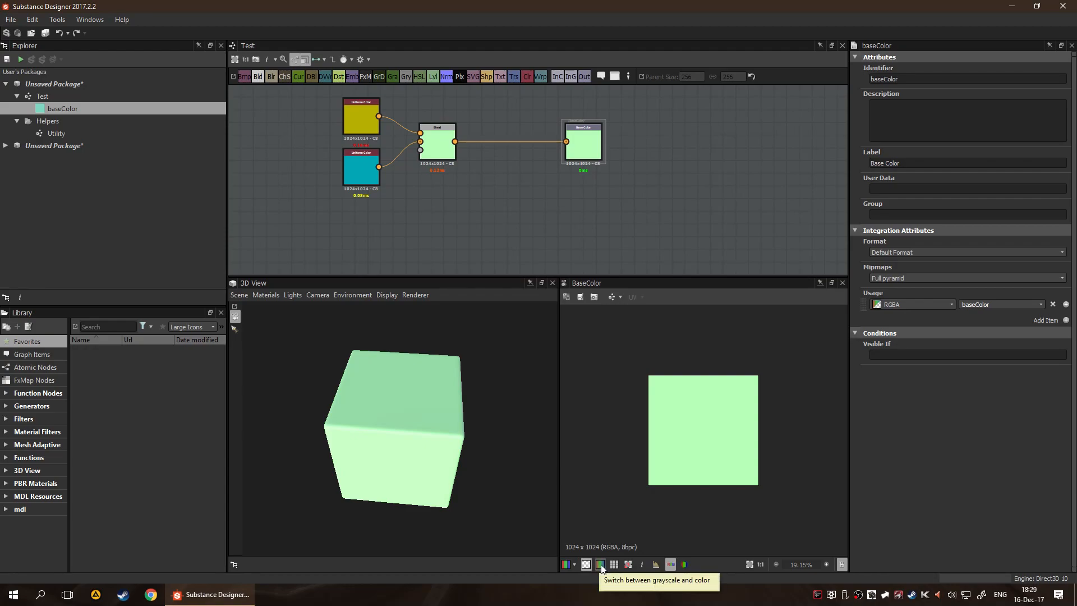
pyautogui.click(601, 565)
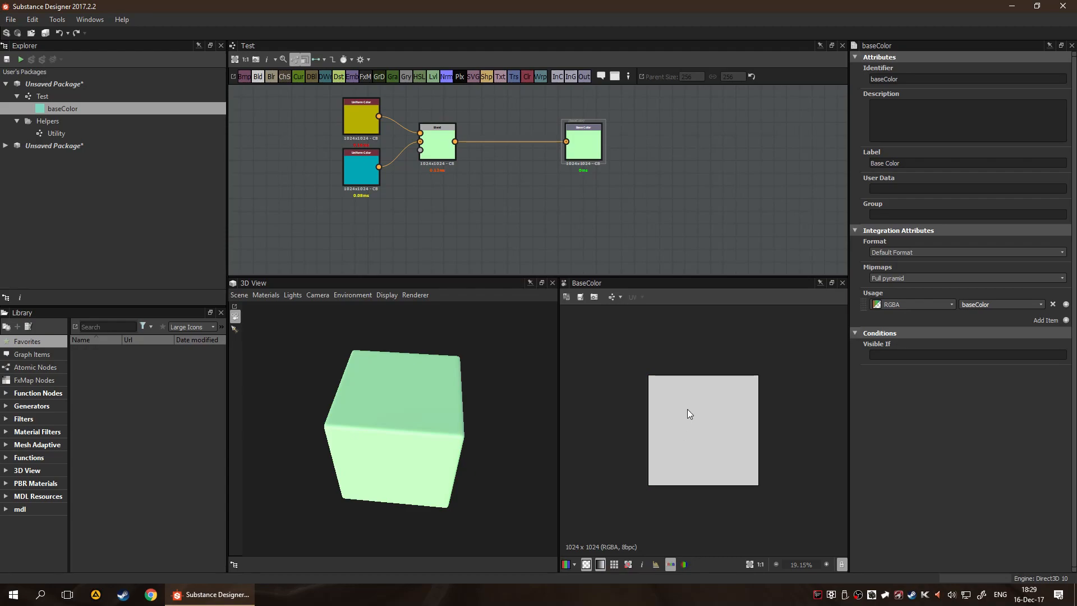
pyautogui.click(614, 564)
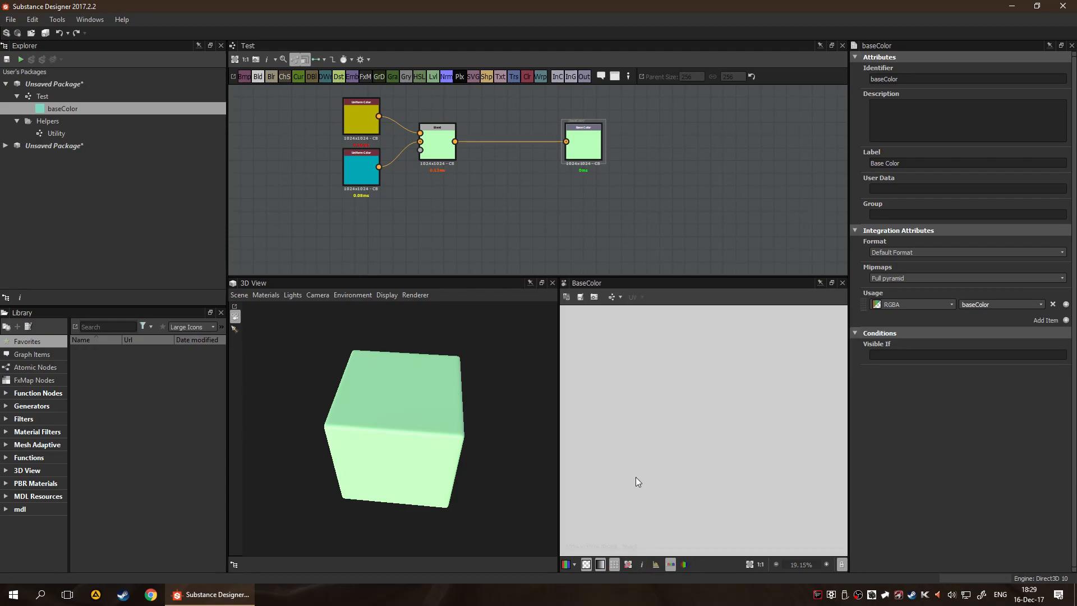
pyautogui.click(600, 564)
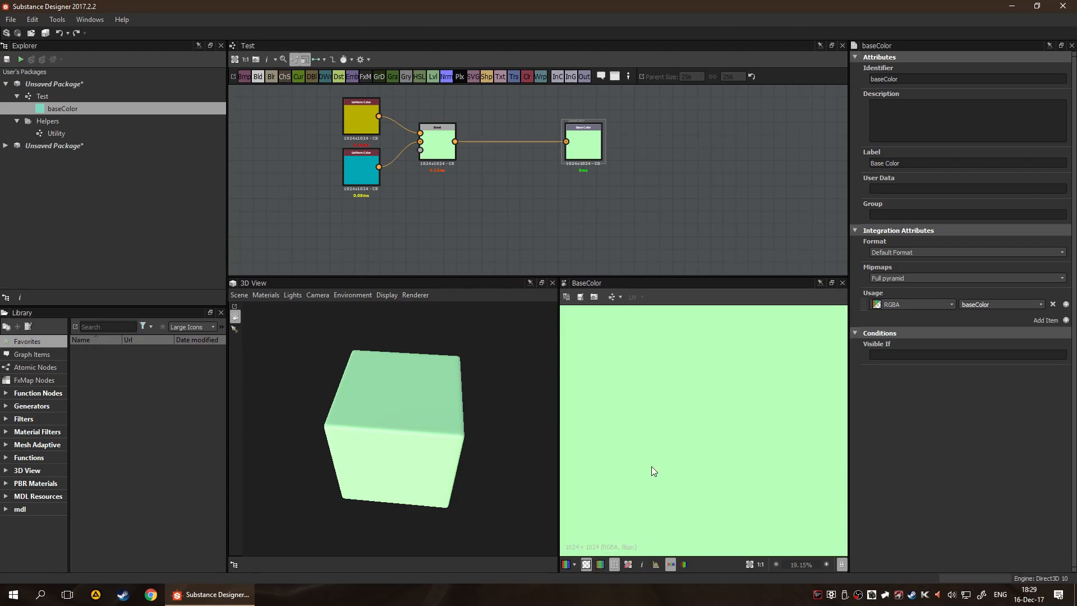
pyautogui.click(615, 564)
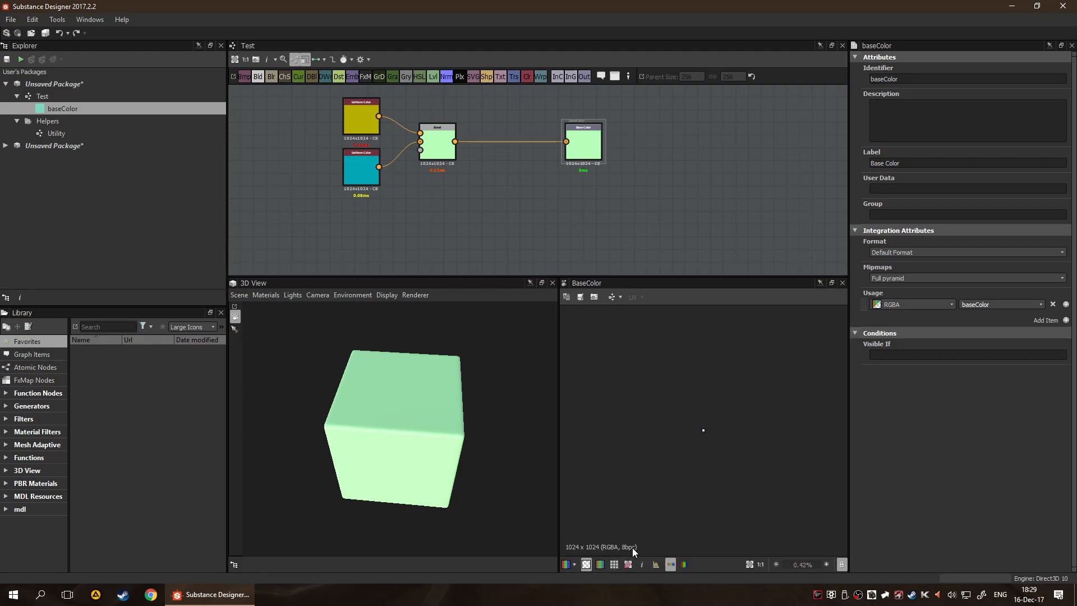
pyautogui.press('f')
pyautogui.scroll(5, 705, 442)
pyautogui.press('f')
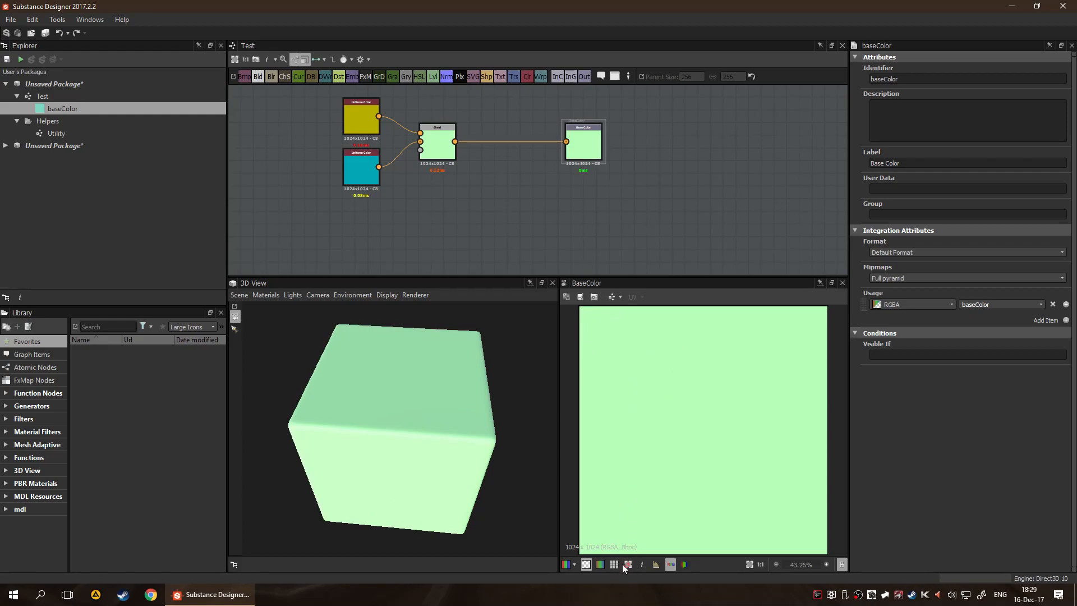
# Inspect the Base Color image's pixel information and luminance histogram in the 2D view, and close both readouts
pyautogui.click(642, 564)
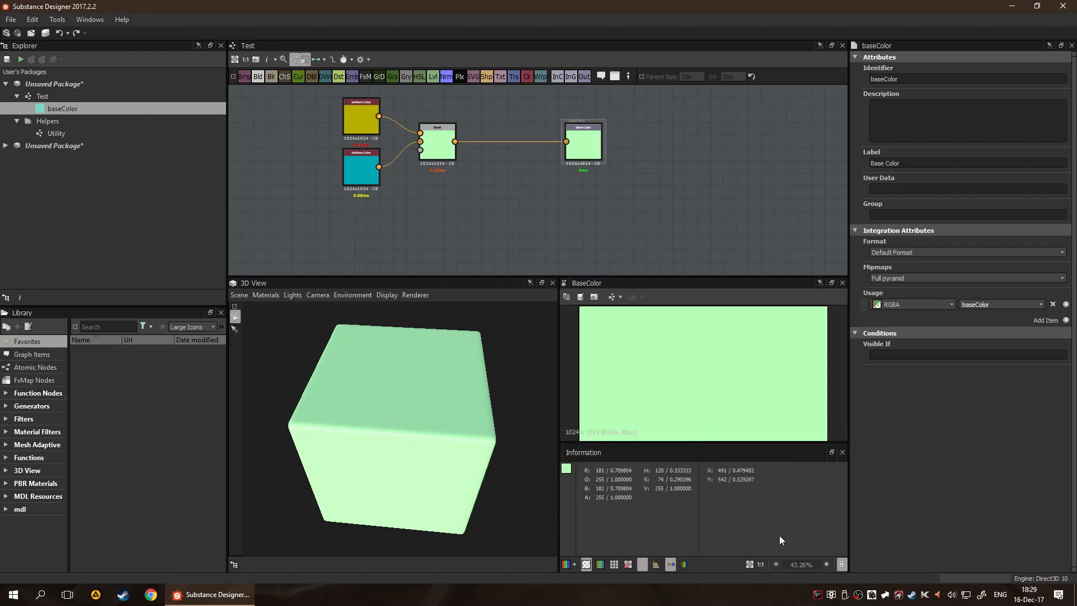
pyautogui.click(671, 564)
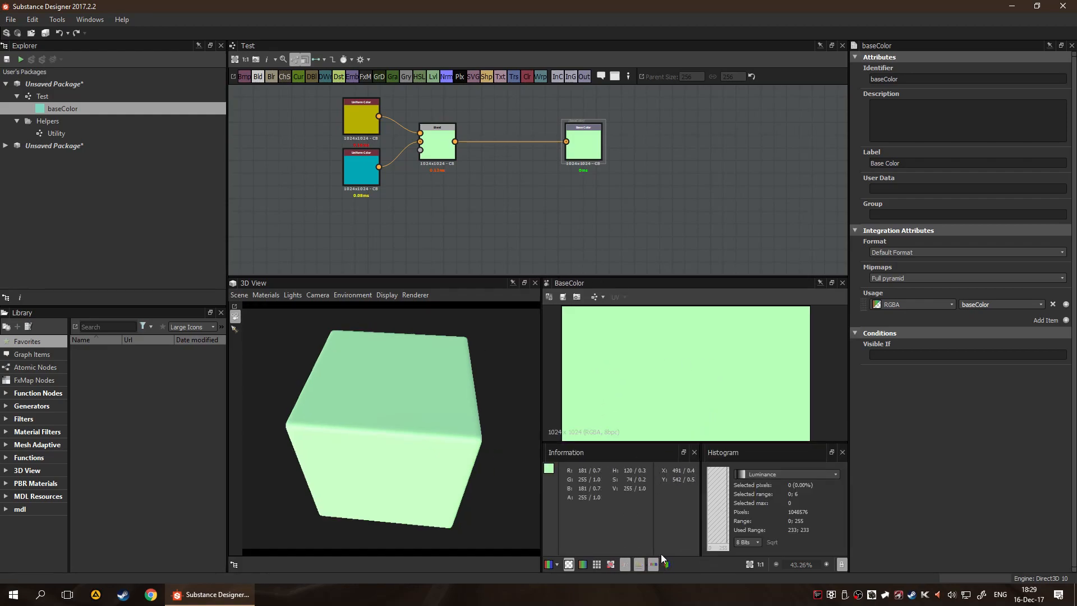
pyautogui.click(694, 453)
pyautogui.moveTo(702, 508); pyautogui.dragTo(725, 516)
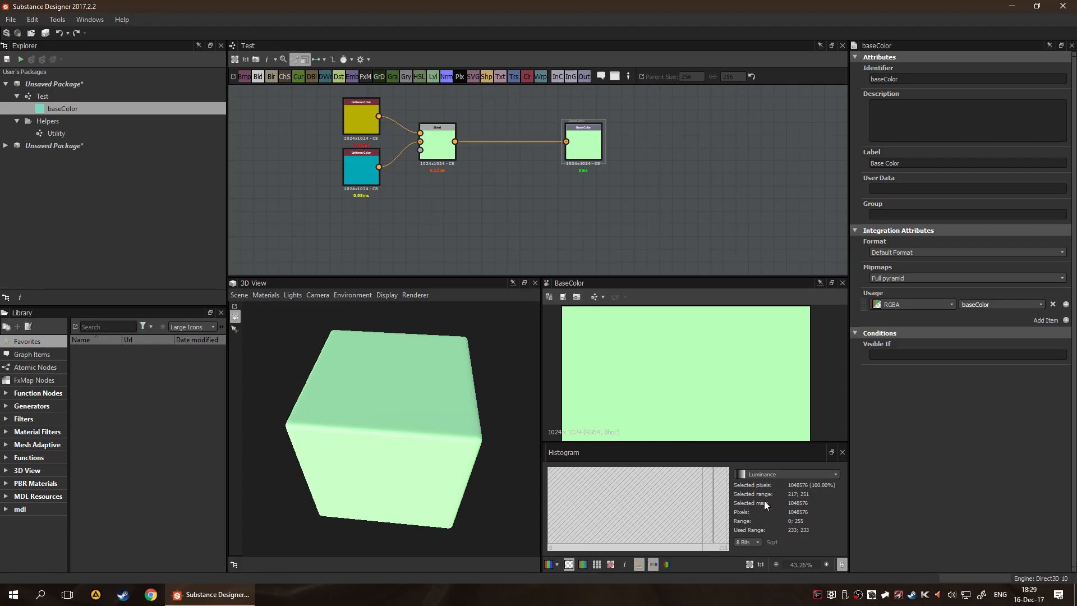
pyautogui.click(783, 474)
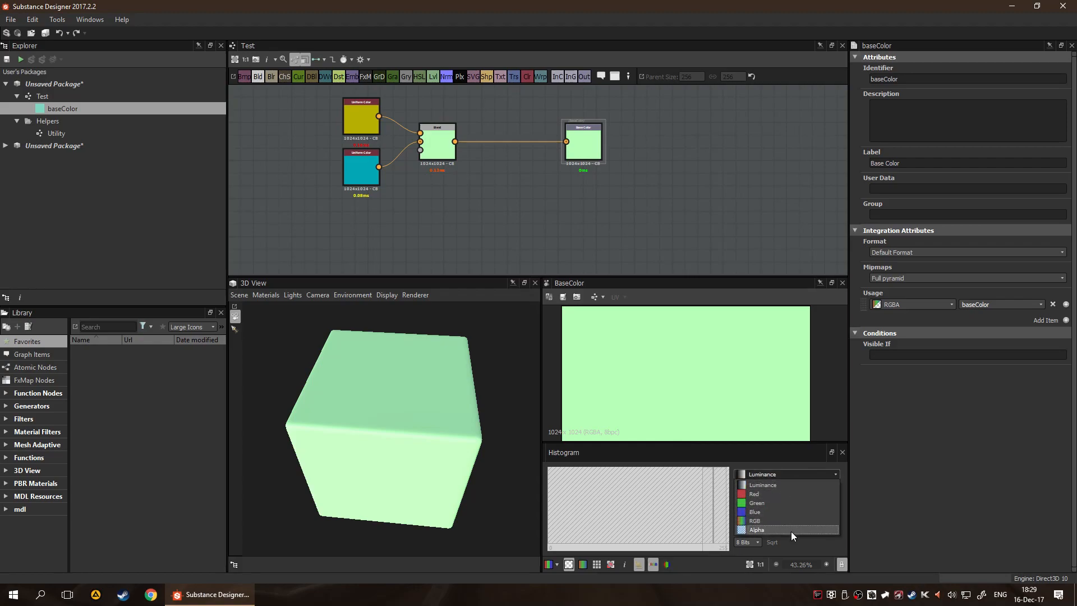
pyautogui.click(653, 511)
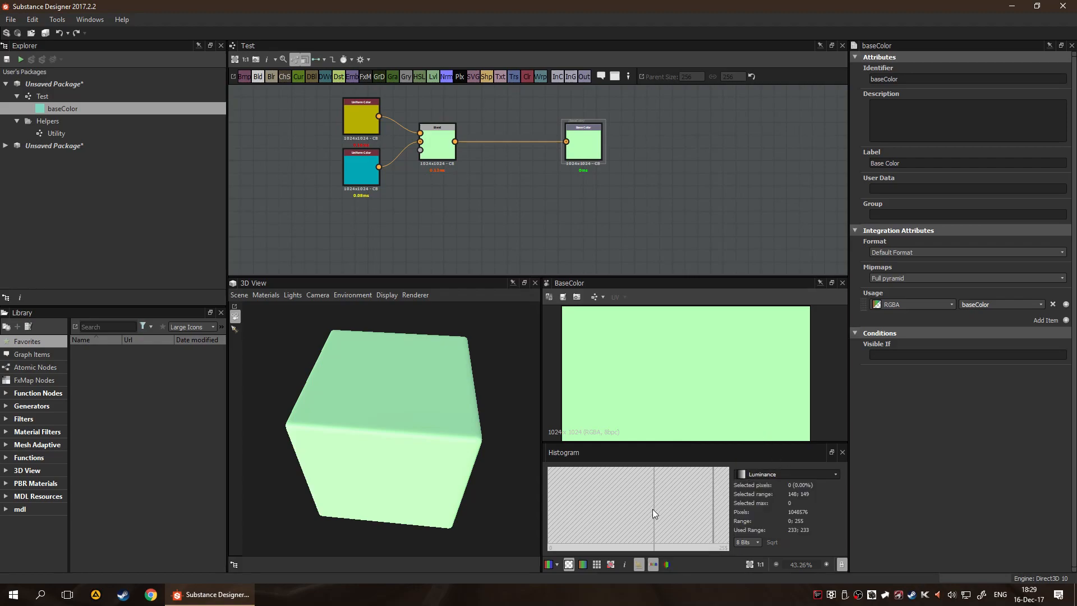
pyautogui.click(842, 452)
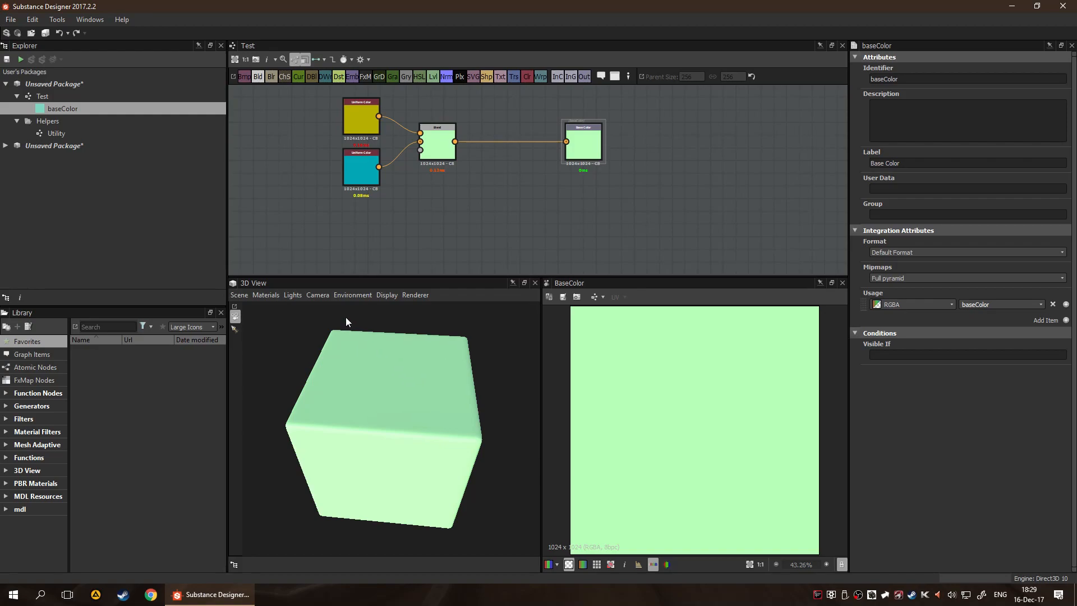
# Make the environment visible in the 3D view by setting Is Visible to True
pyautogui.click(346, 296)
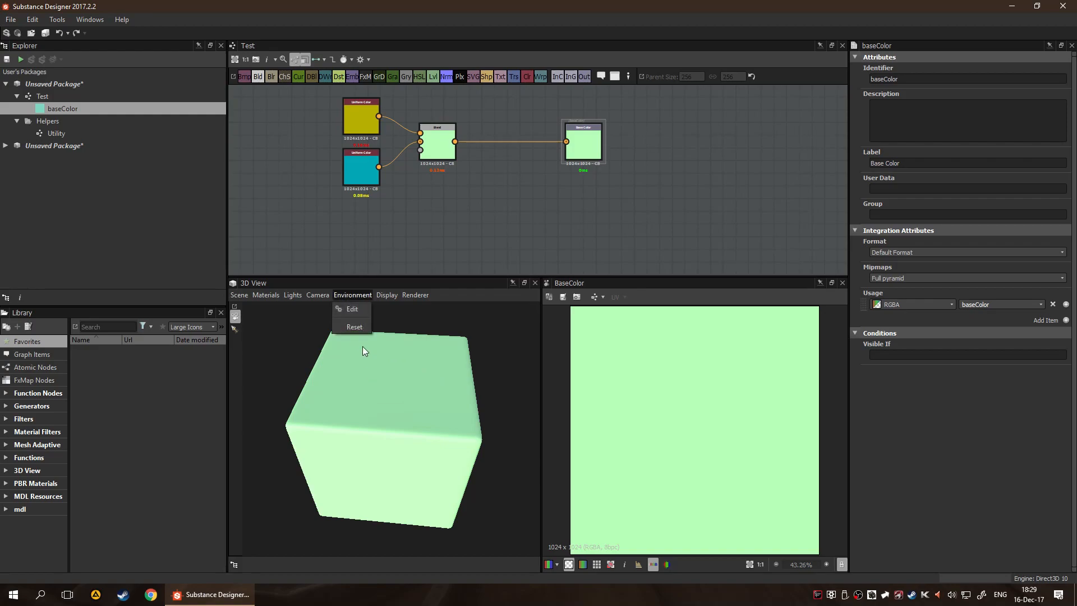
pyautogui.click(361, 310)
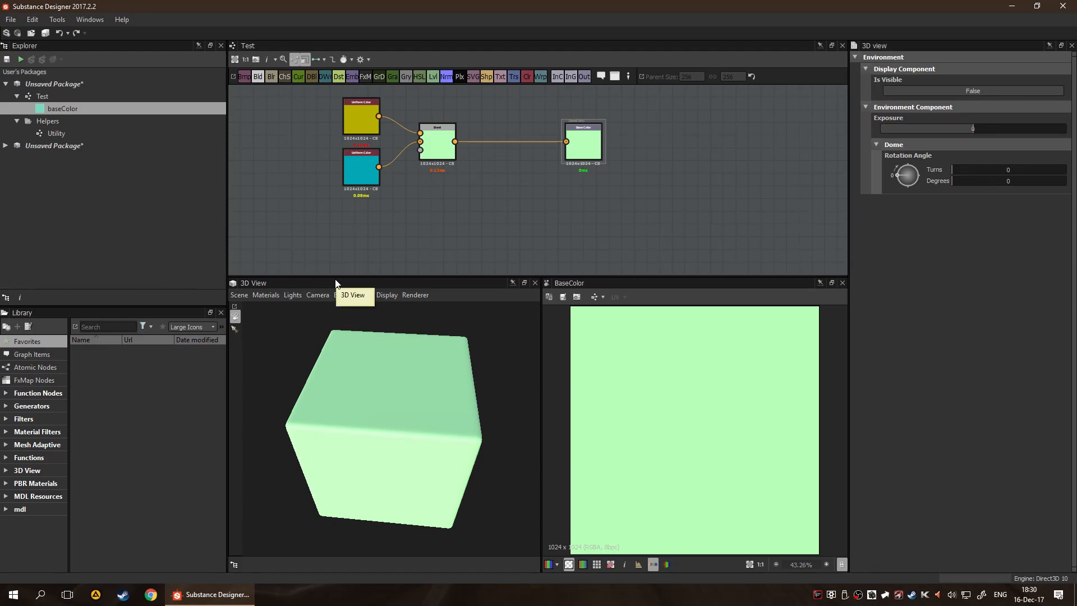
pyautogui.click(996, 94)
pyautogui.click(996, 94)
pyautogui.click(996, 94)
# Orbit around the cube in the 3D view to examine the environment background and its lighting from several angles
pyautogui.moveTo(515, 376); pyautogui.dragTo(433, 422)
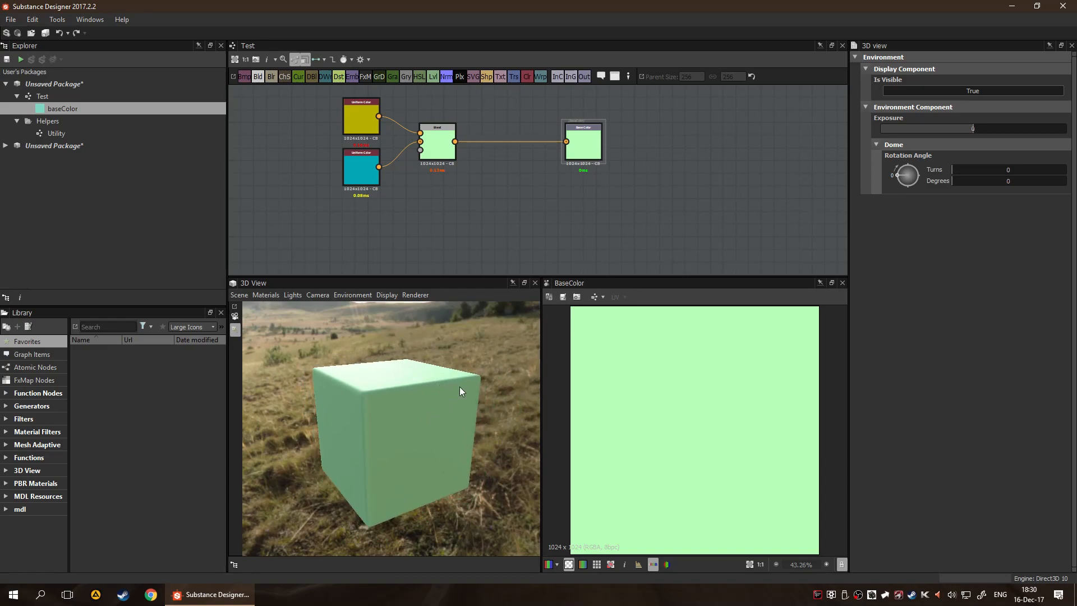
pyautogui.moveTo(368, 337); pyautogui.dragTo(420, 354)
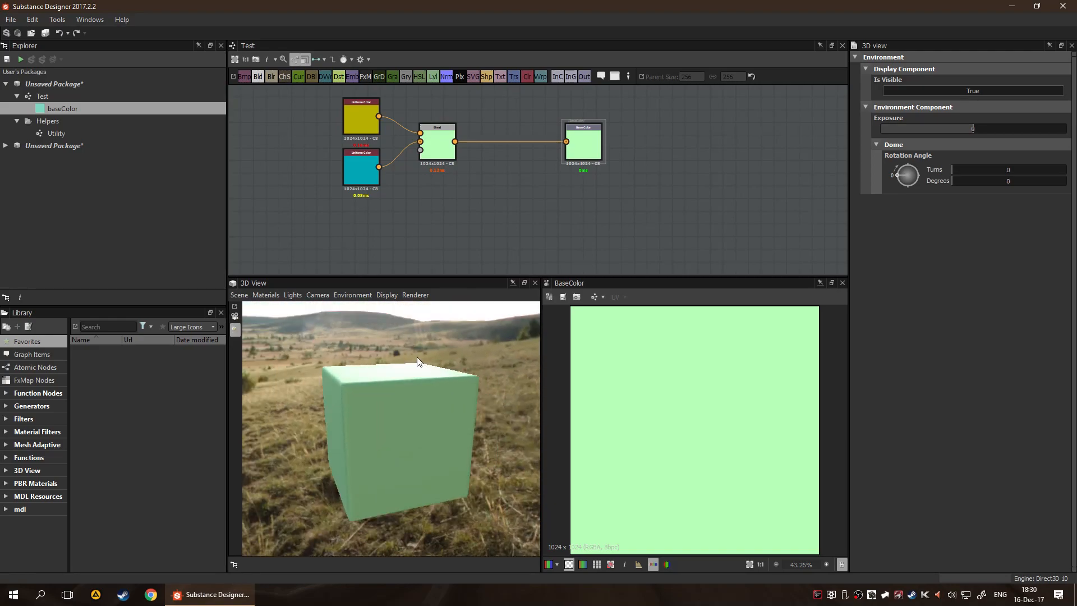
pyautogui.click(235, 329)
pyautogui.moveTo(897, 173); pyautogui.dragTo(789, 193)
pyautogui.moveTo(463, 348); pyautogui.dragTo(470, 346)
pyautogui.moveTo(384, 353); pyautogui.dragTo(469, 360)
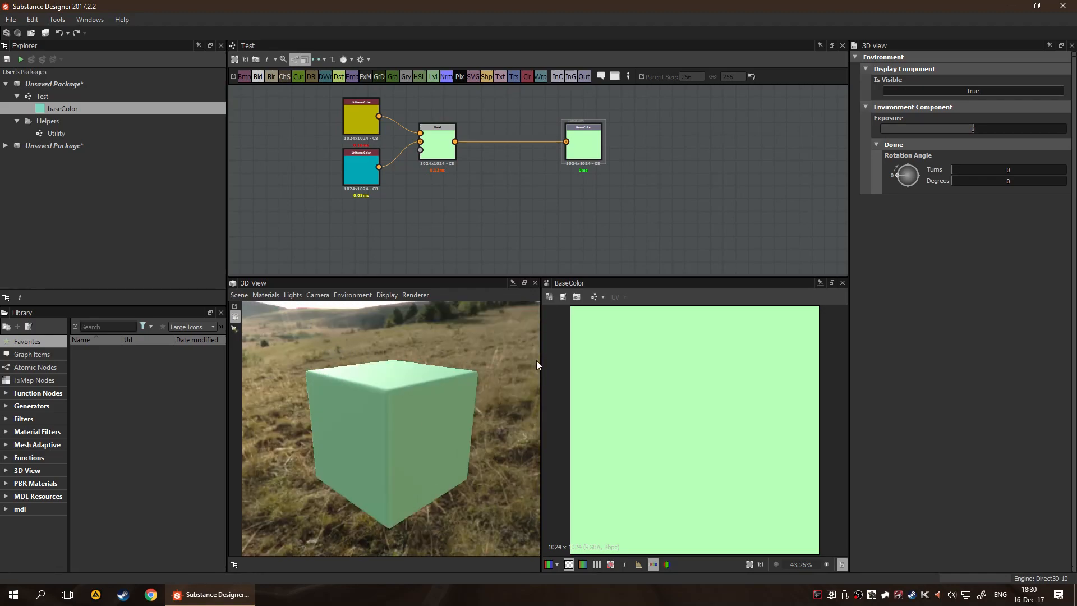
pyautogui.moveTo(537, 365); pyautogui.dragTo(462, 356)
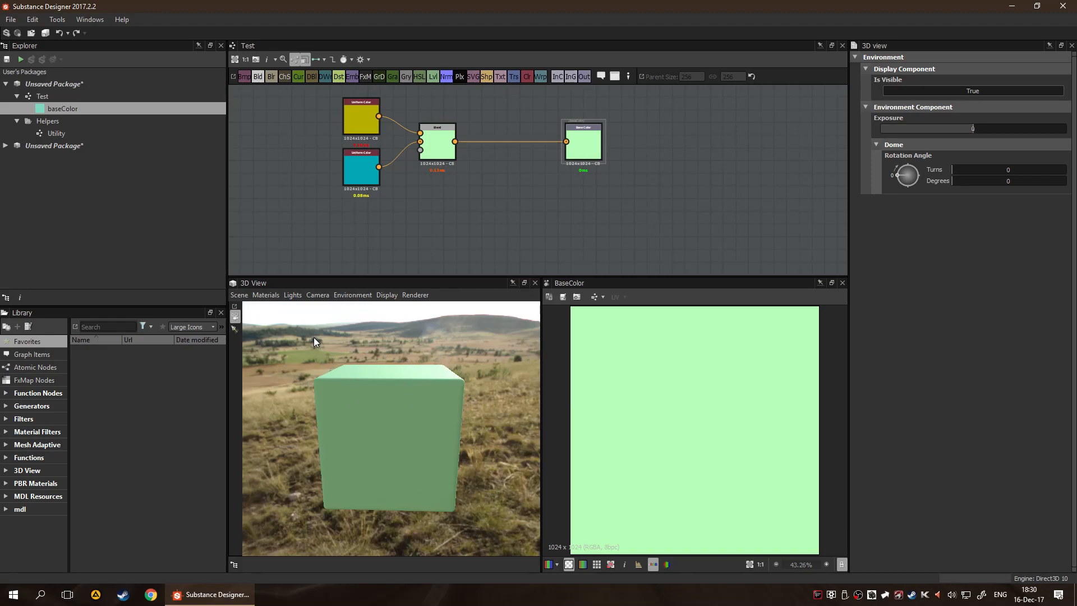
pyautogui.moveTo(329, 354); pyautogui.dragTo(460, 399)
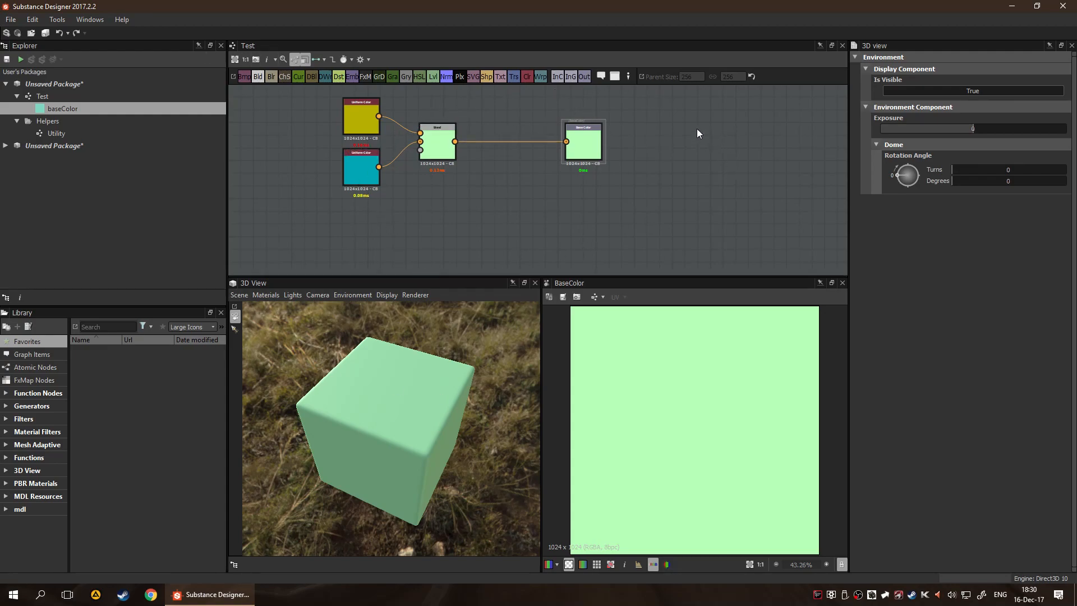
pyautogui.moveTo(501, 451); pyautogui.dragTo(524, 355)
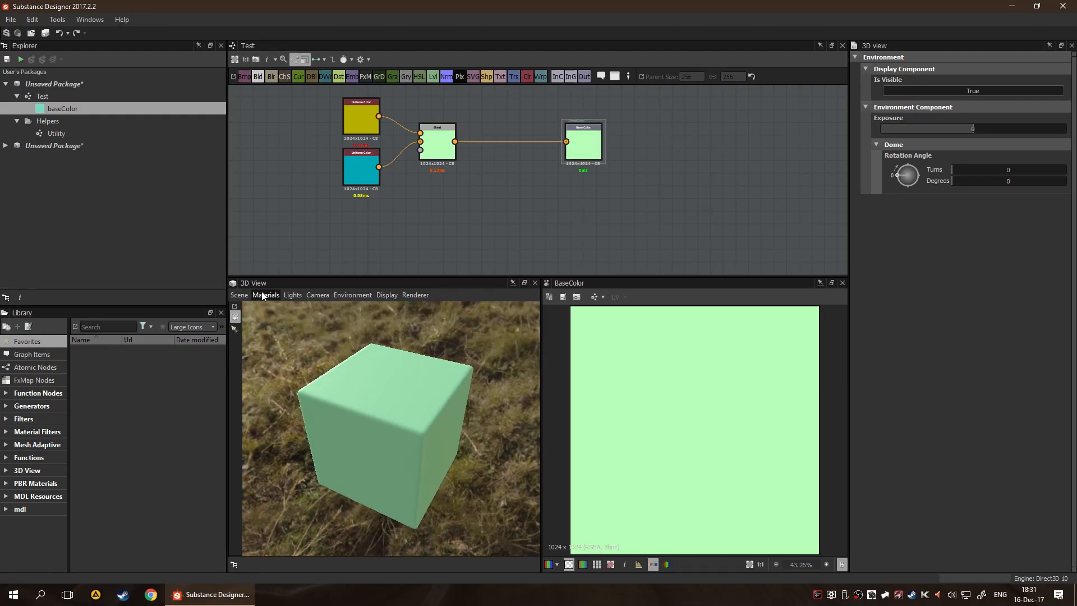
# Open the 3D scene's properties and review the scene's mesh choices and its save, export and load state options
pyautogui.click(238, 295)
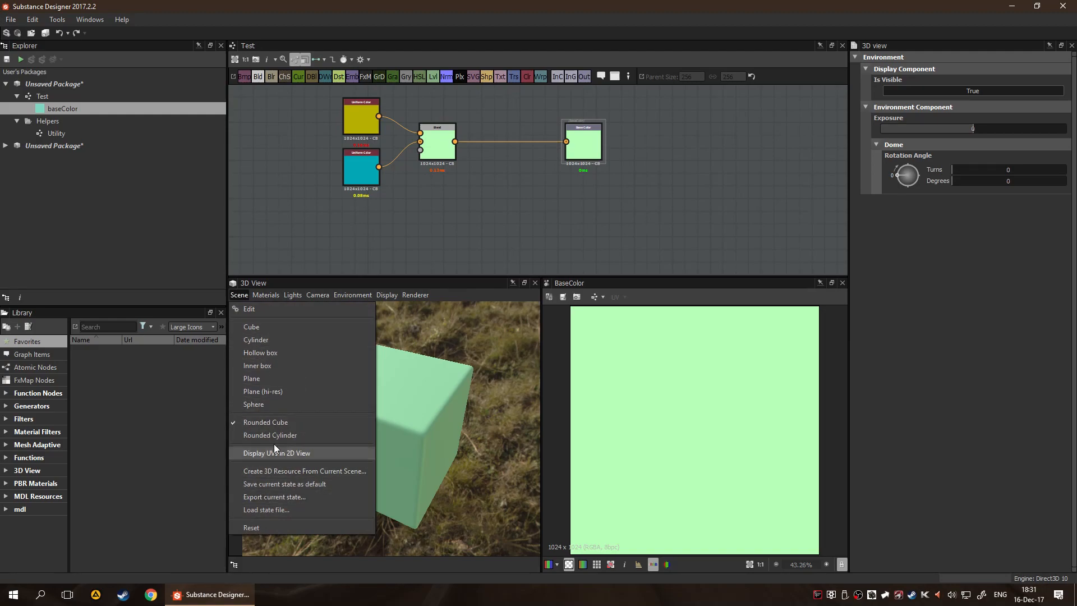
pyautogui.click(280, 308)
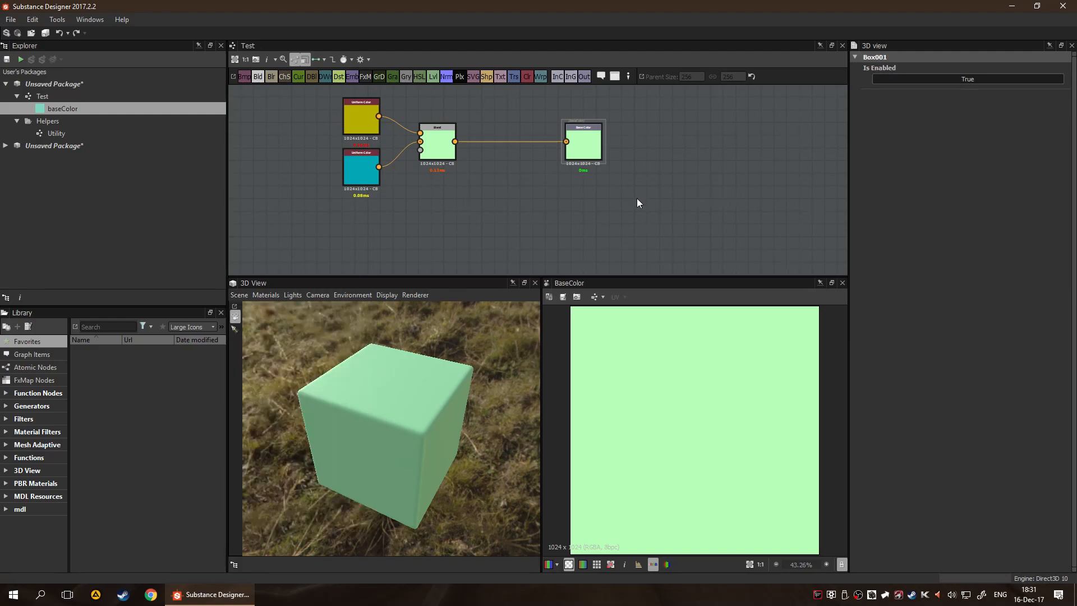
pyautogui.click(241, 294)
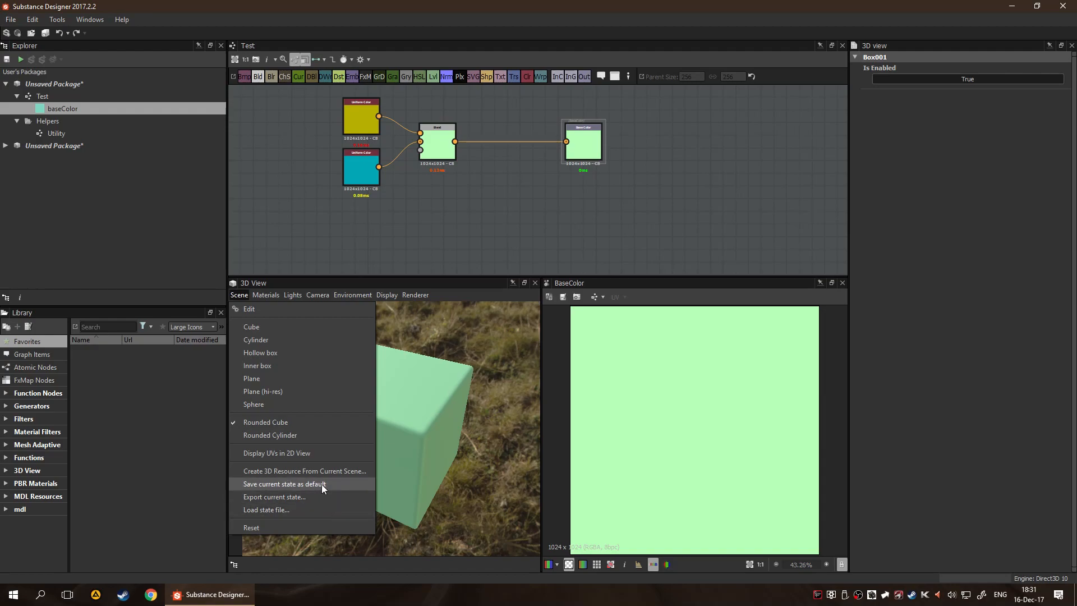
pyautogui.moveTo(270, 295)
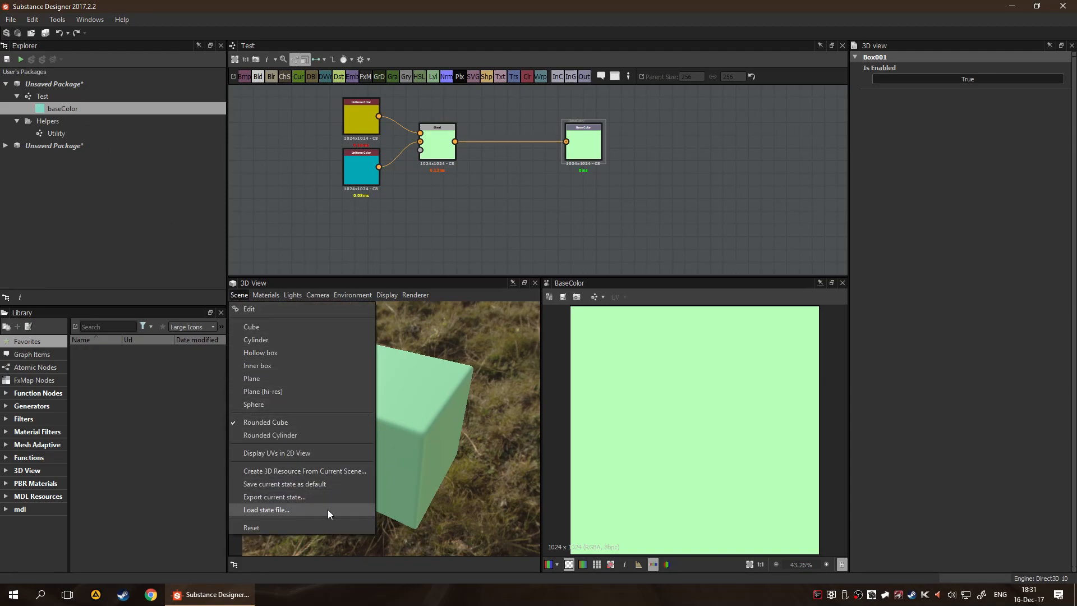
pyautogui.click(494, 399)
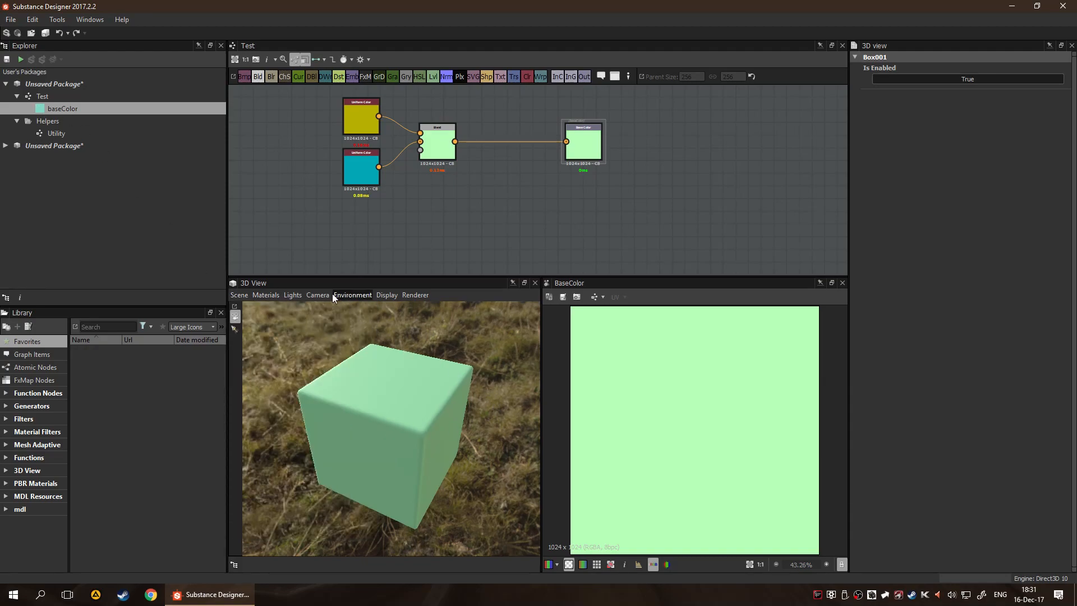
# Examine the Default material's shader definitions, including the physically_metallic_roughness variants, and its list of channels
pyautogui.click(270, 296)
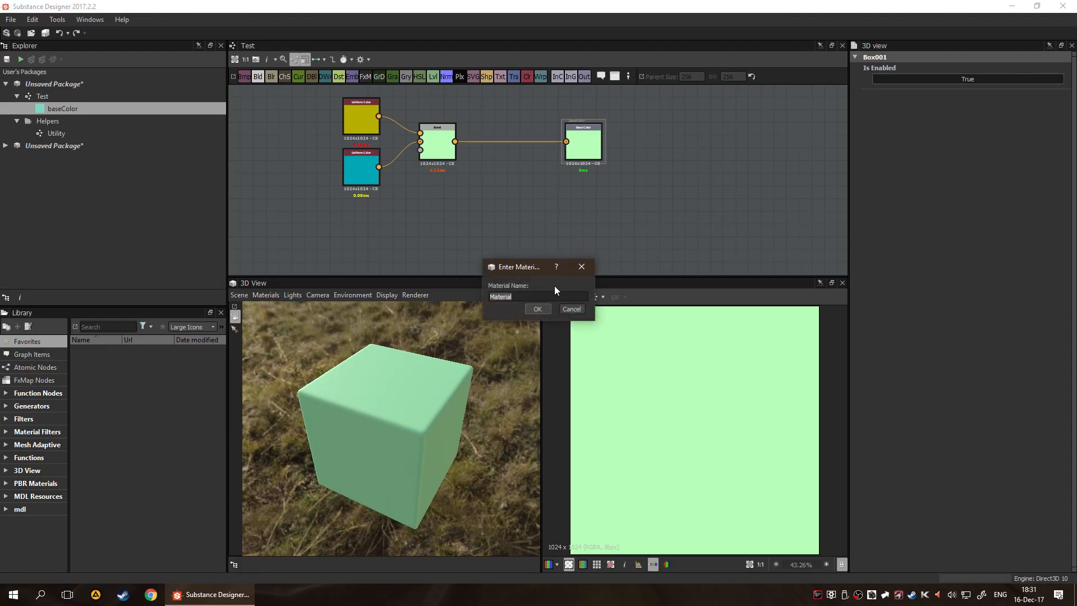
pyautogui.click(538, 309)
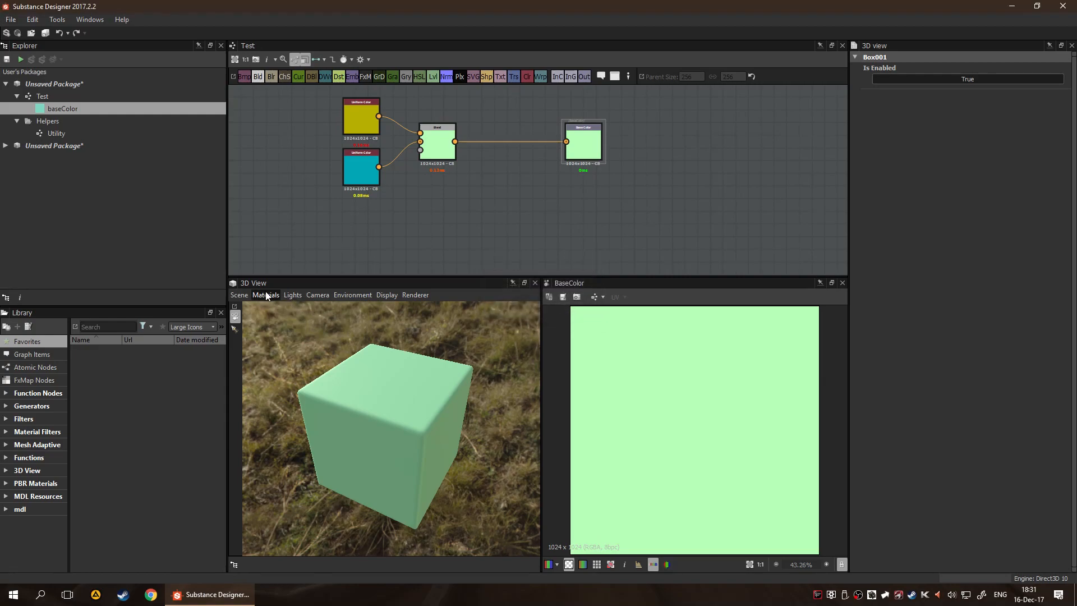
pyautogui.click(266, 295)
pyautogui.moveTo(280, 309)
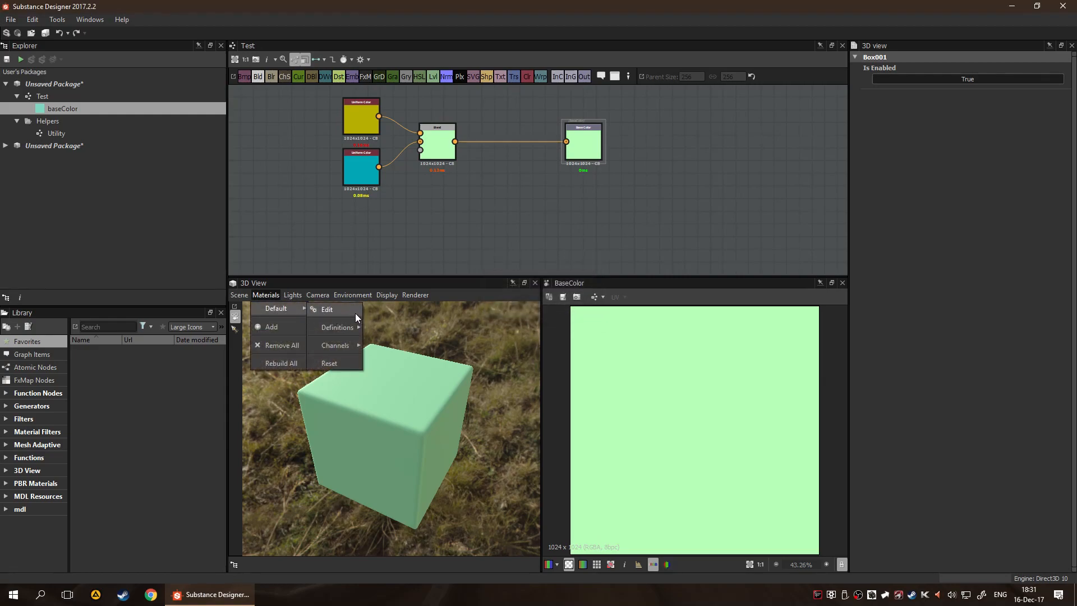
pyautogui.moveTo(345, 327)
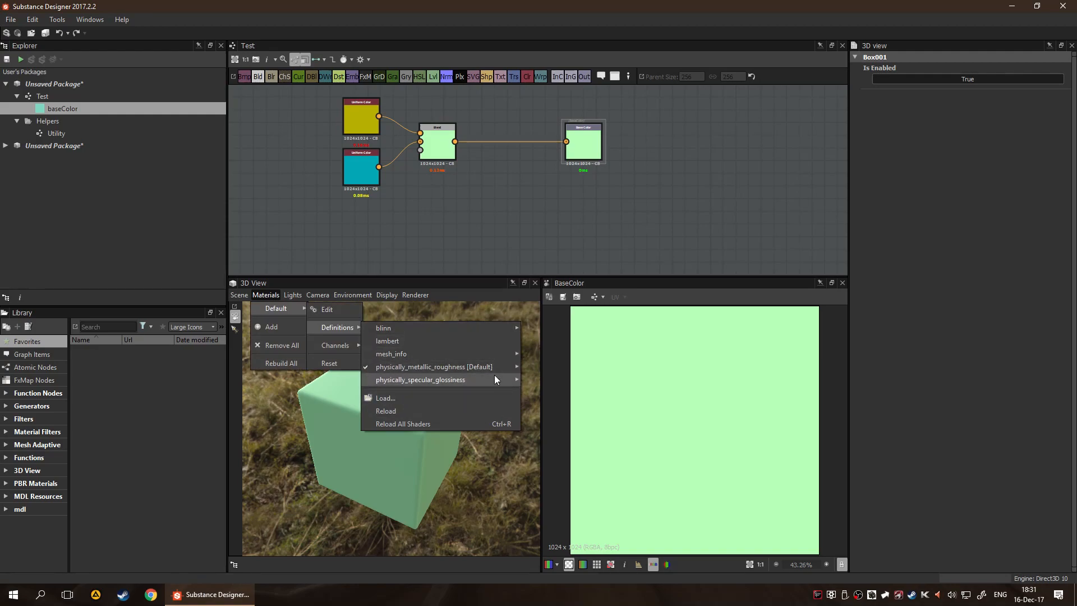
pyautogui.moveTo(489, 358)
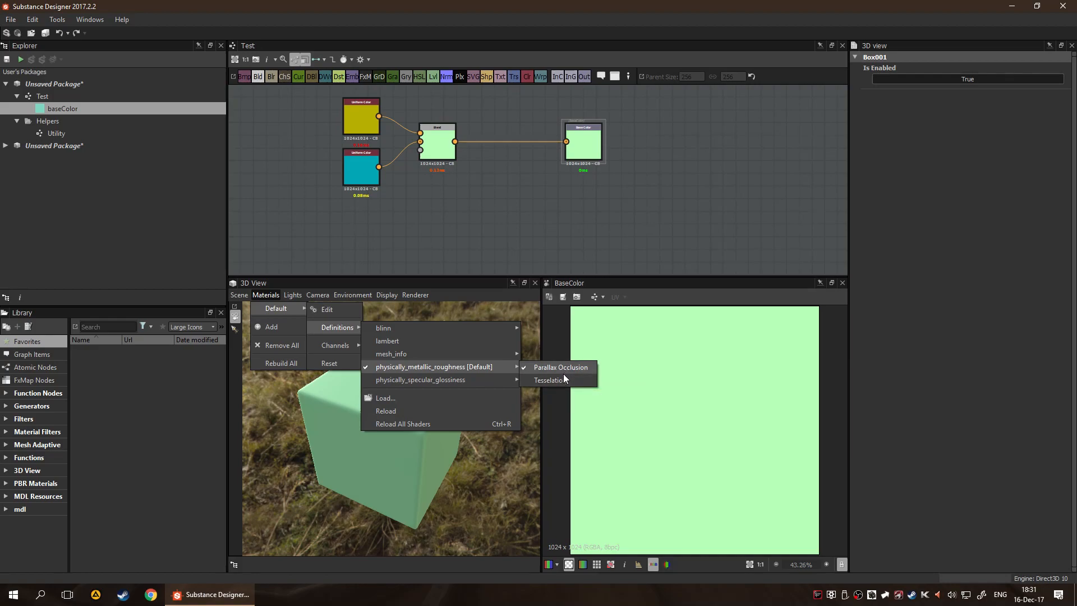
pyautogui.moveTo(327, 344)
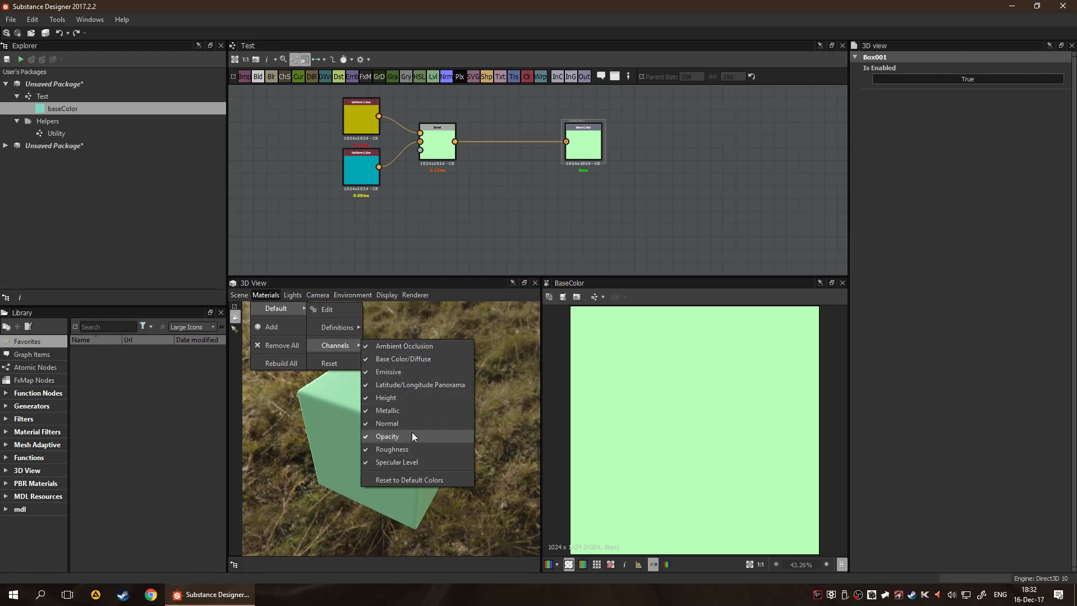
# Open the Default material's properties and set sRGB Base Color Texture to False
pyautogui.click(433, 372)
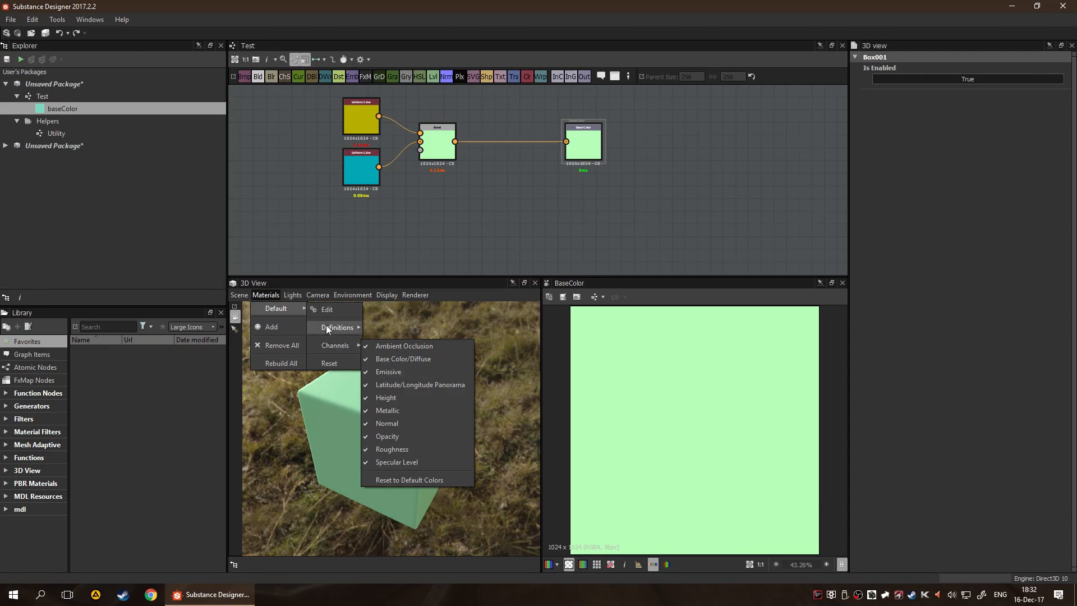
pyautogui.click(329, 312)
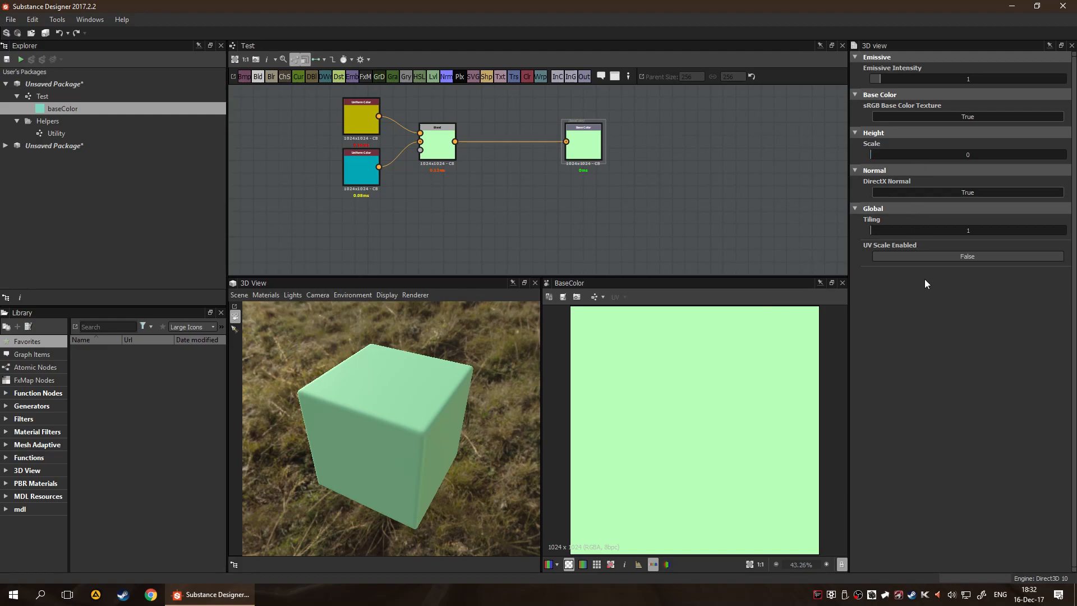
pyautogui.click(968, 118)
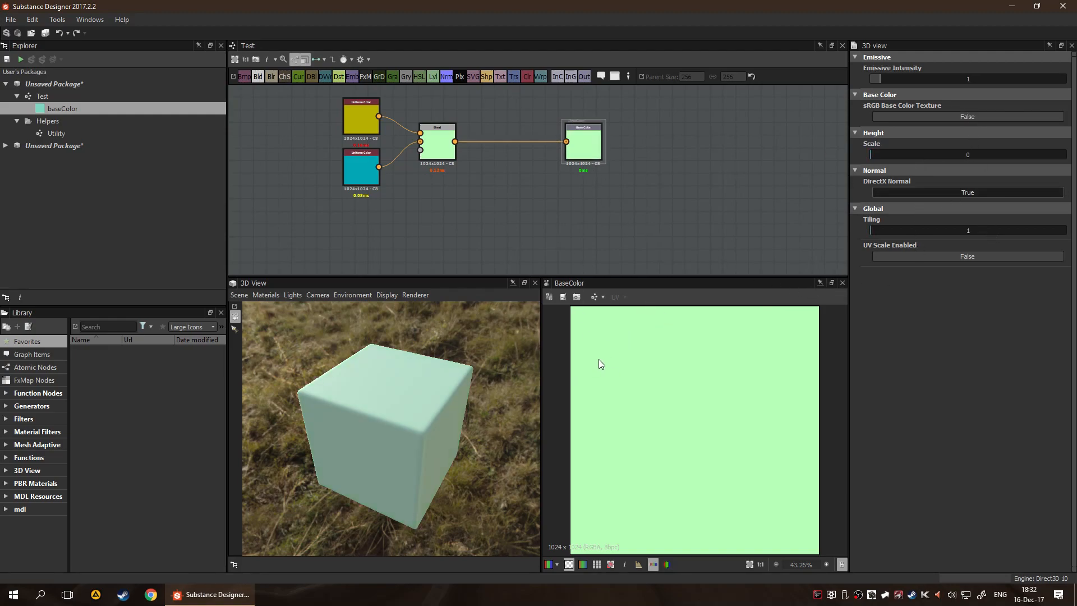
# Set the material's sRGB Base Color Texture to True
pyautogui.moveTo(422, 447); pyautogui.dragTo(434, 307)
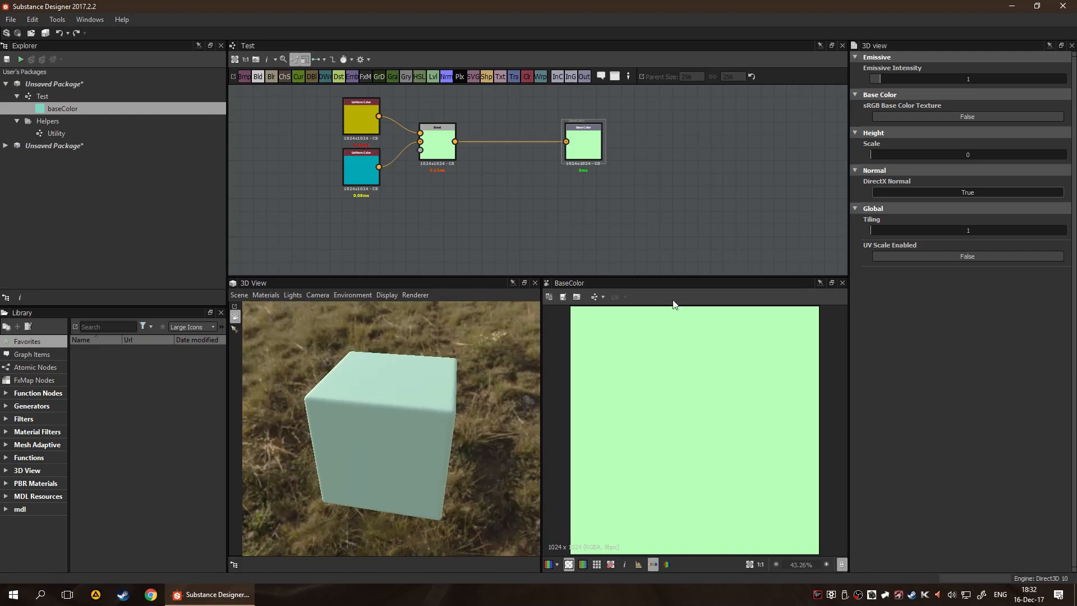
pyautogui.click(998, 116)
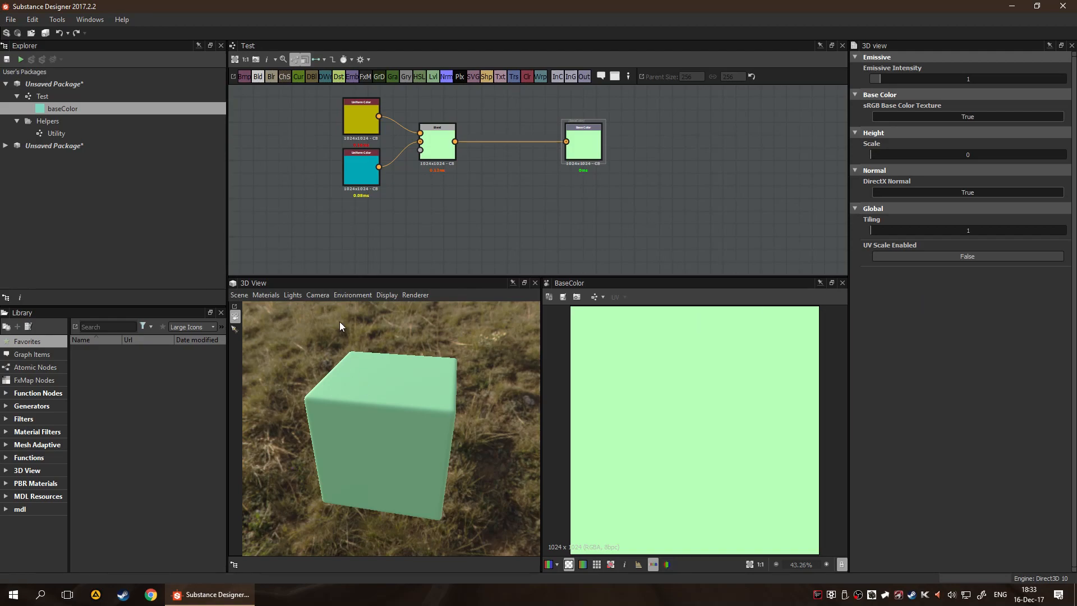
# Open the 3D view's light properties and review the ambient and point light settings and the camera options
pyautogui.click(258, 295)
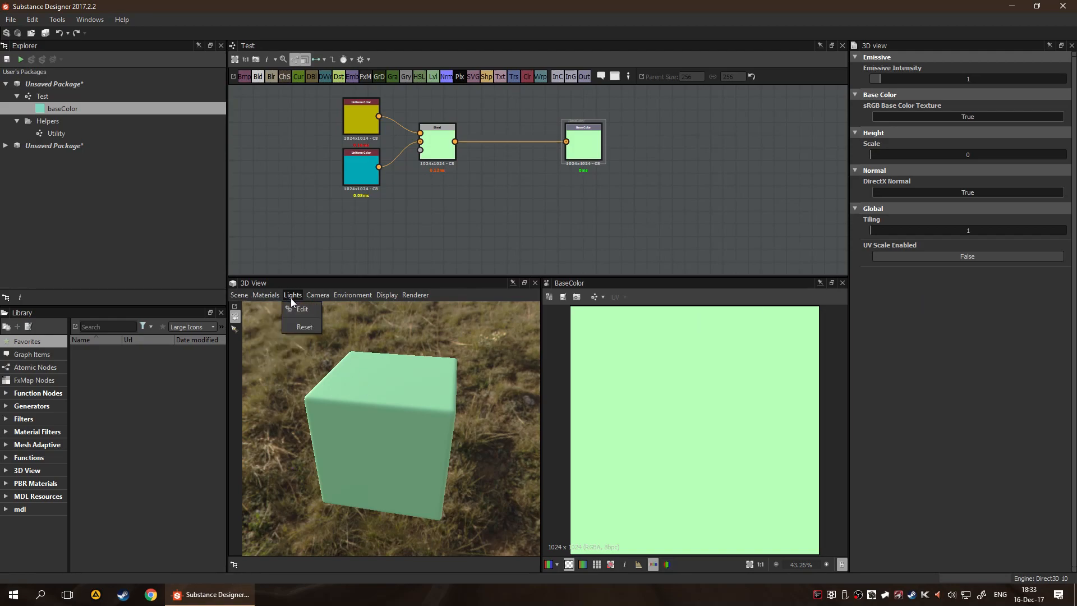
pyautogui.click(292, 310)
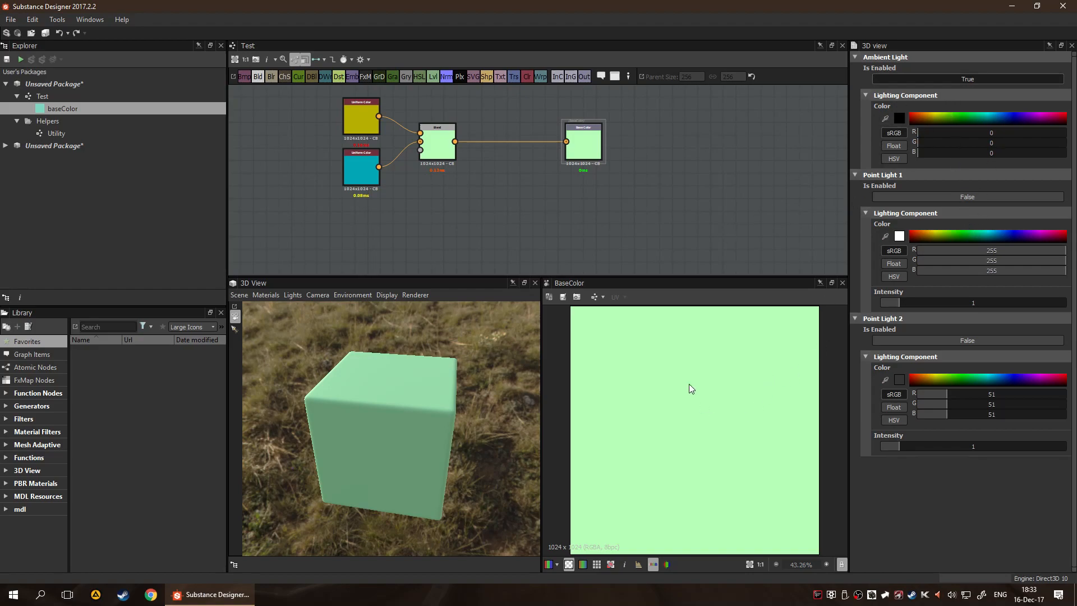
pyautogui.click(317, 296)
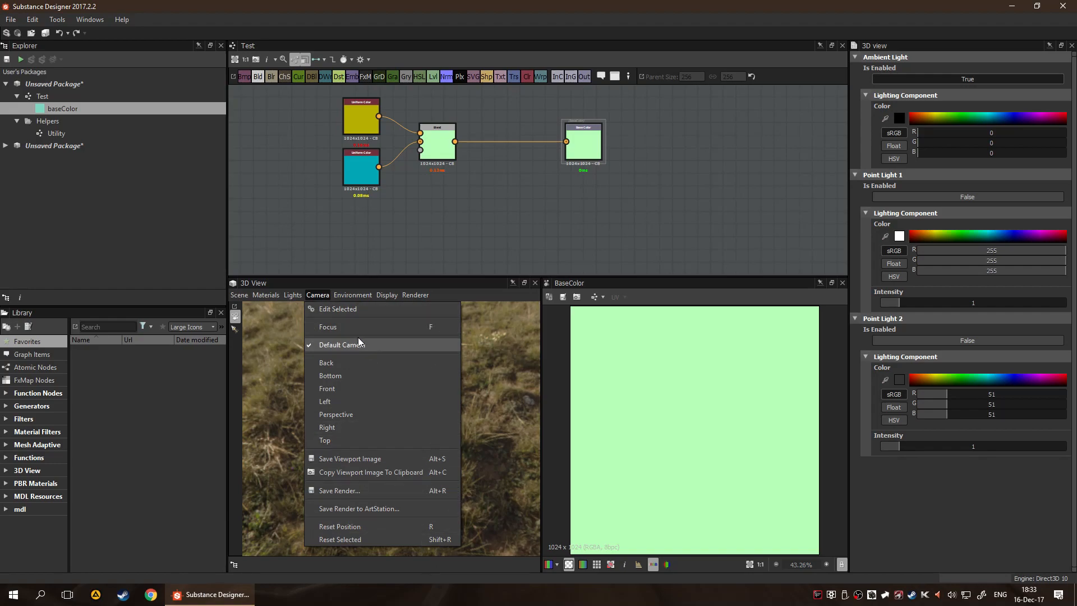
# Switch the 3D view's renderer to IRay, inspect the rendered cube from another angle and open the IRay rendering properties
pyautogui.moveTo(415, 295)
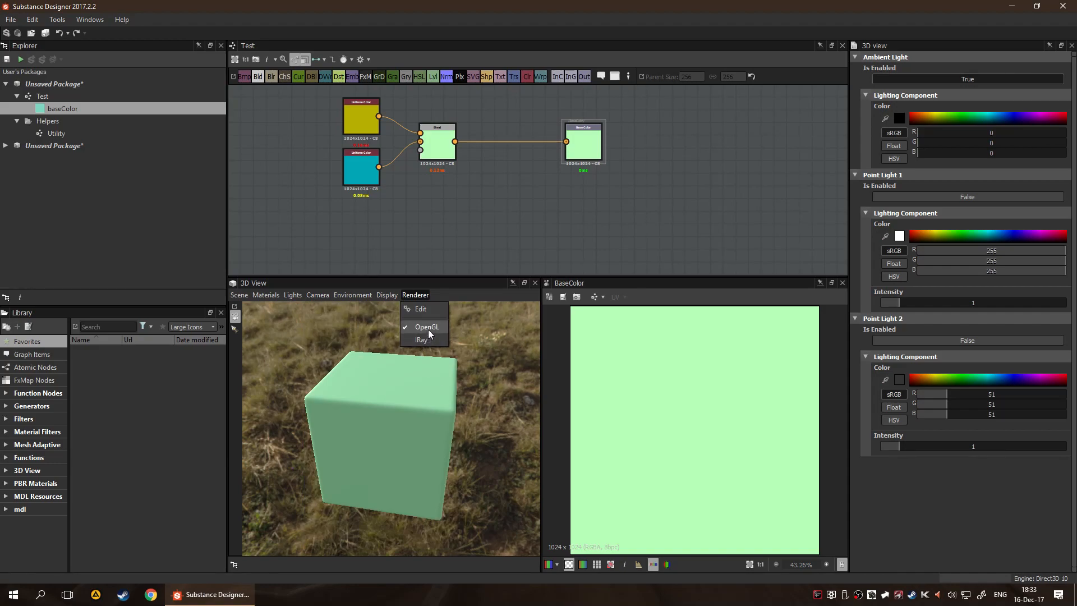
pyautogui.click(425, 313)
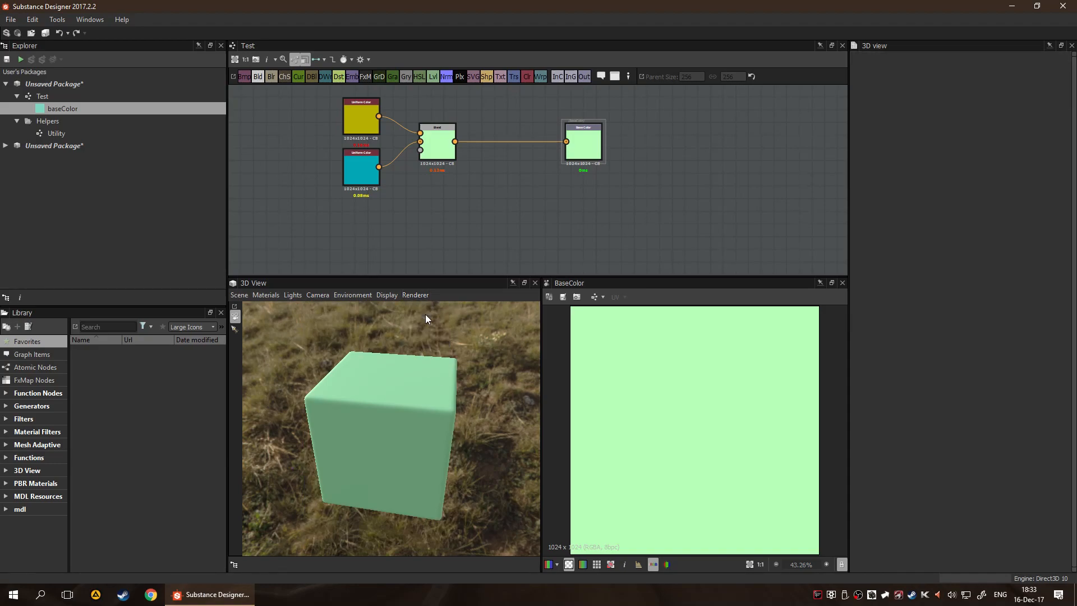
pyautogui.click(421, 295)
pyautogui.click(421, 340)
pyautogui.moveTo(392, 406); pyautogui.dragTo(483, 400)
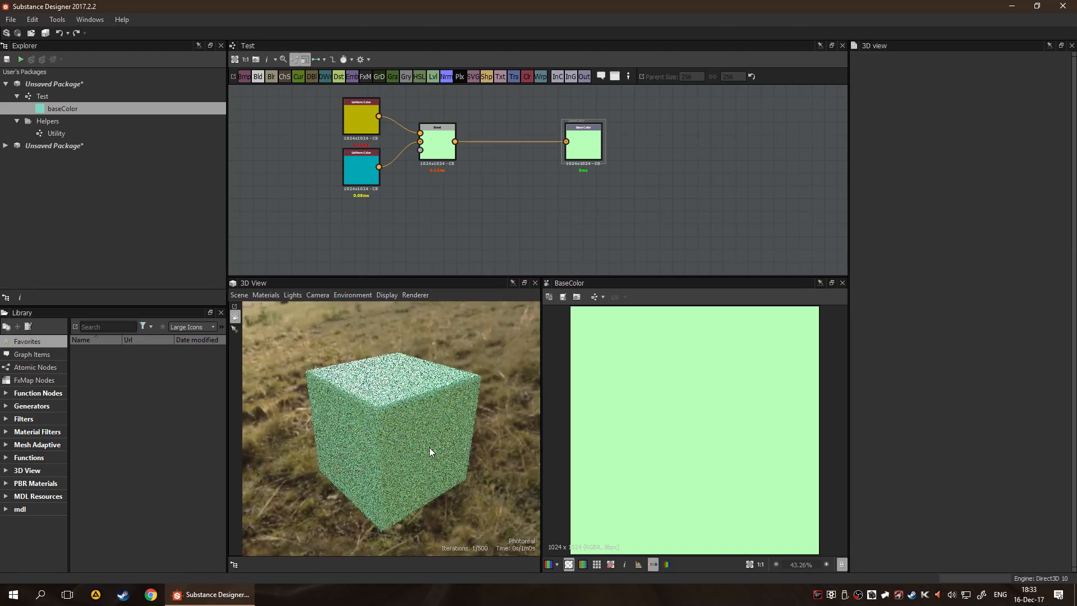
pyautogui.click(416, 295)
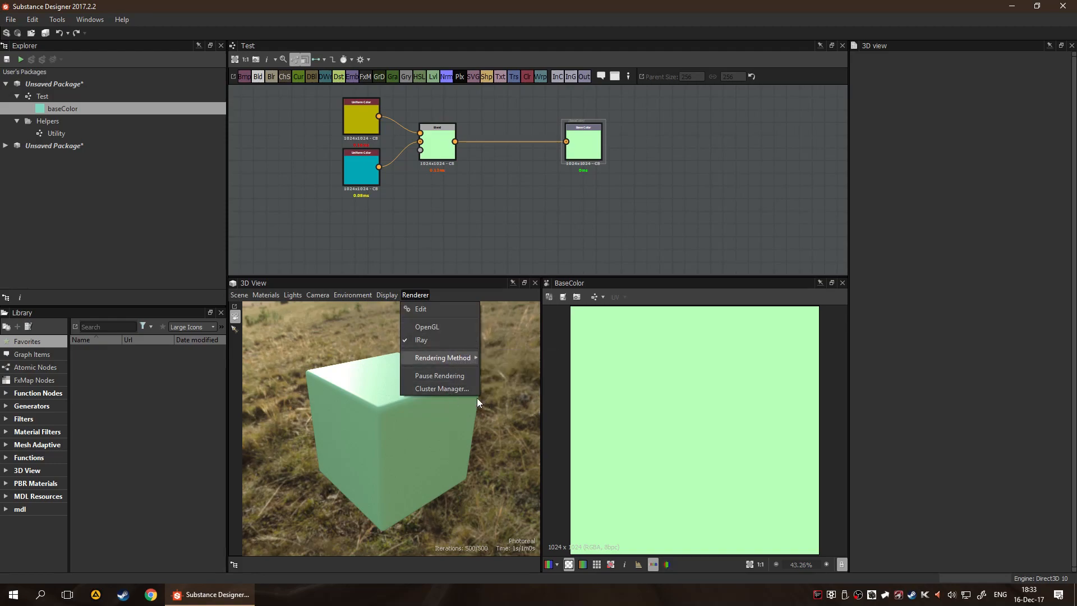
pyautogui.click(432, 309)
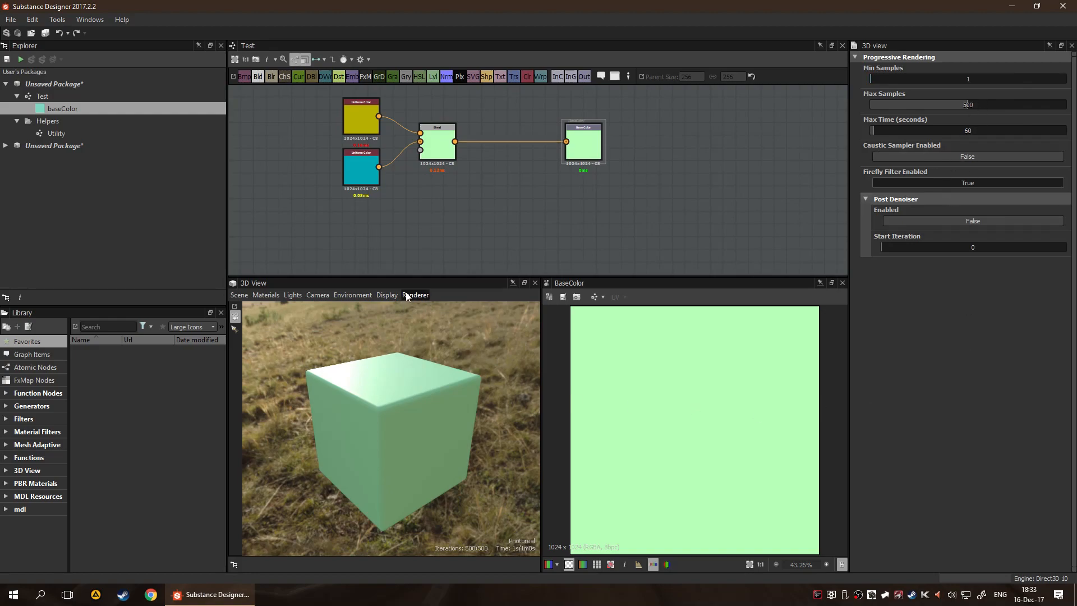
# Switch the 3D view's renderer back to OpenGL and check the cube from another angle
pyautogui.click(411, 296)
pyautogui.click(423, 324)
pyautogui.moveTo(313, 373); pyautogui.dragTo(365, 353)
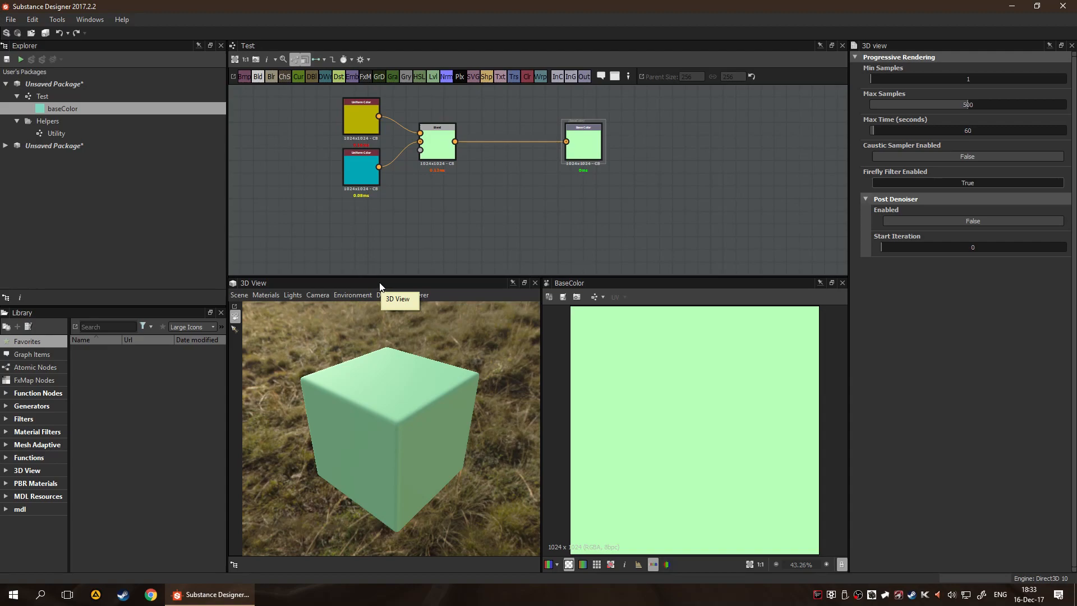
# Review the 3D view's display options and the edit and reset options for its environment
pyautogui.click(387, 295)
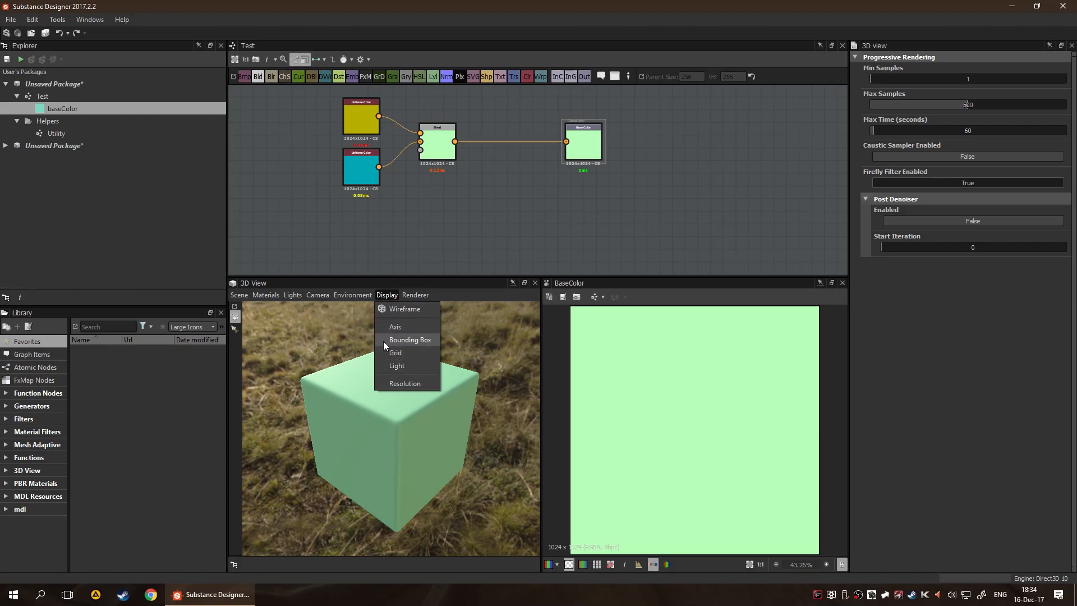
pyautogui.moveTo(351, 294)
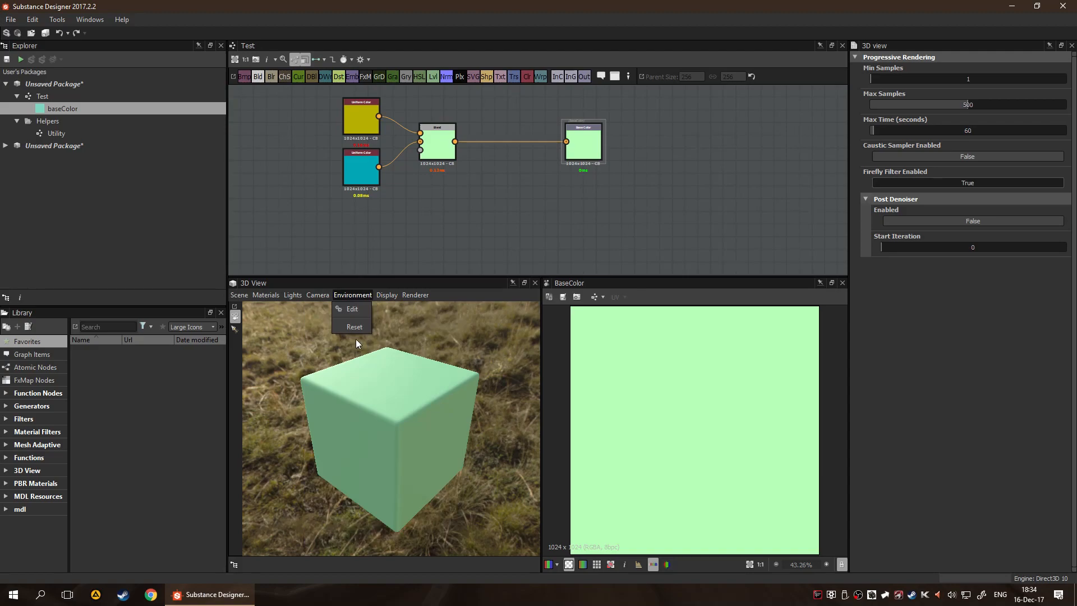
pyautogui.click(462, 402)
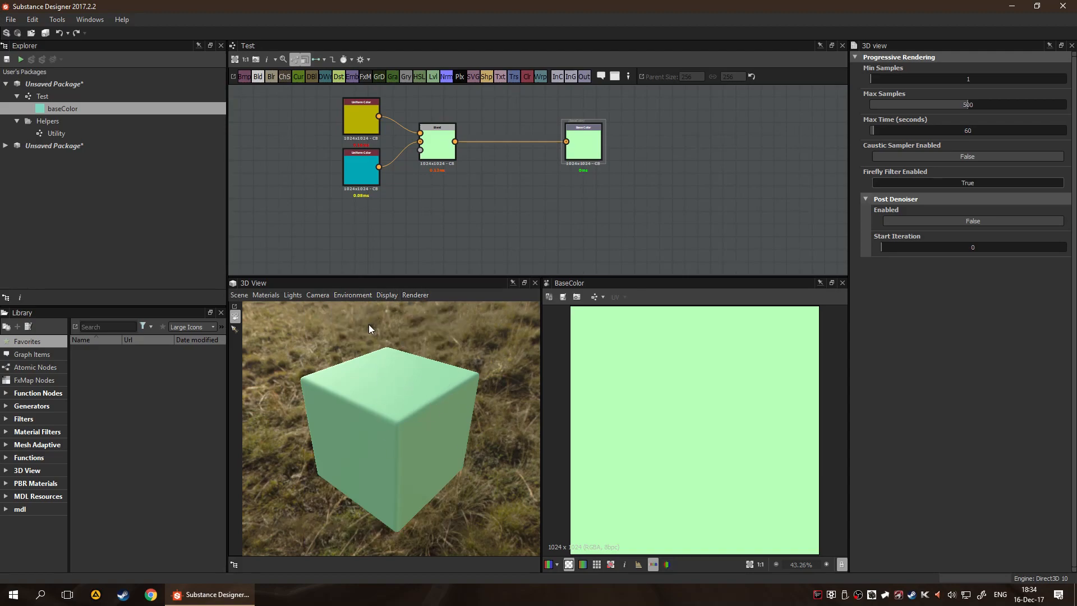
# Enlarge the graph view's height over the 3D and 2D views, with the whole Test graph in frame
pyautogui.click(664, 221)
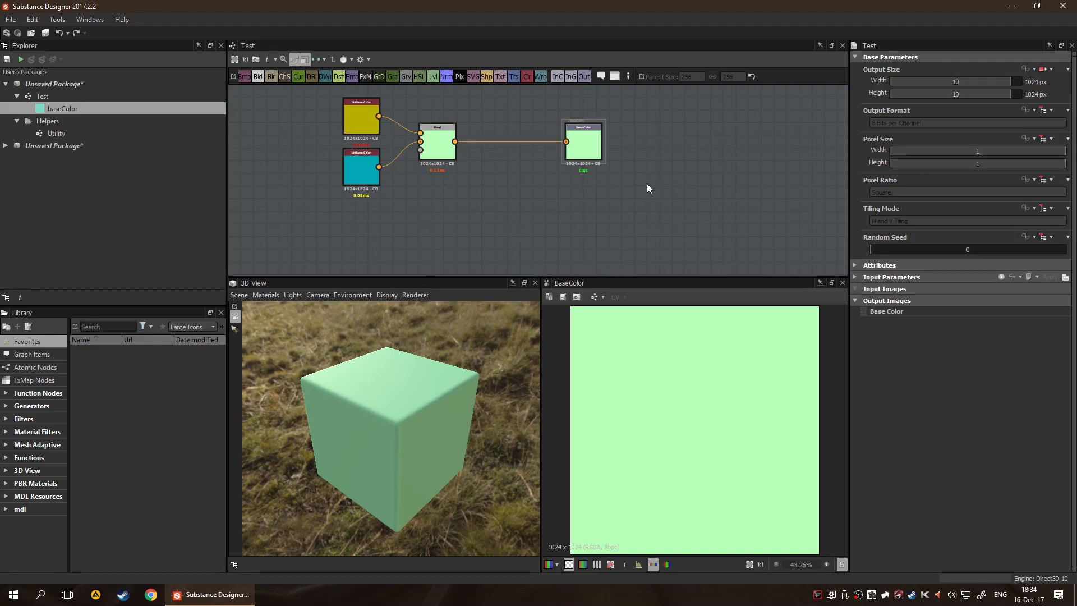
pyautogui.scroll(3, 611, 223)
pyautogui.scroll(-3, 594, 199)
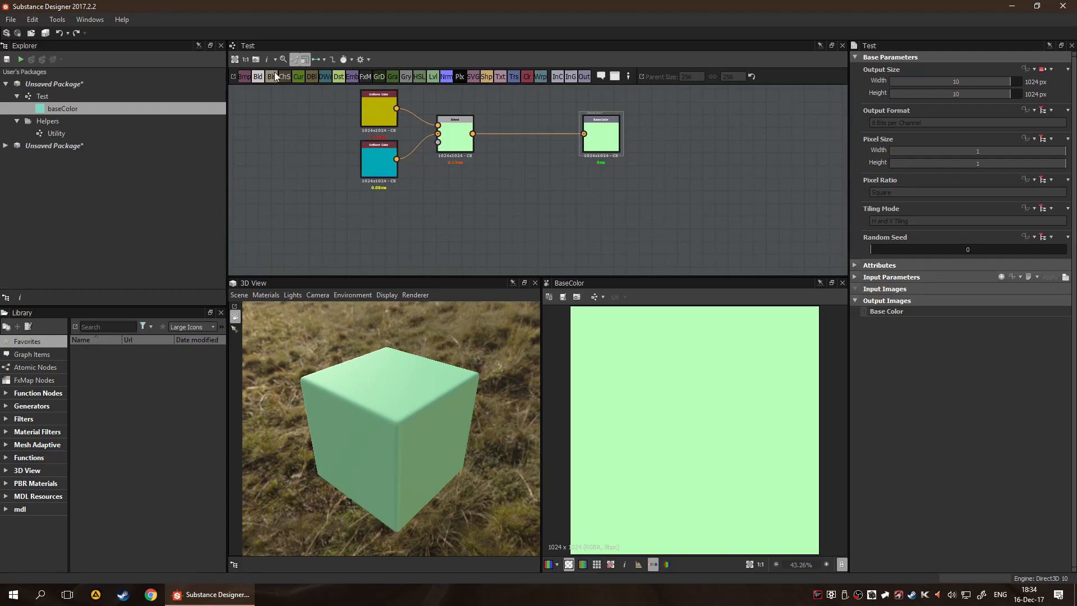
pyautogui.moveTo(514, 187); pyautogui.dragTo(580, 230, button='middle')
pyautogui.scroll(2, 542, 197)
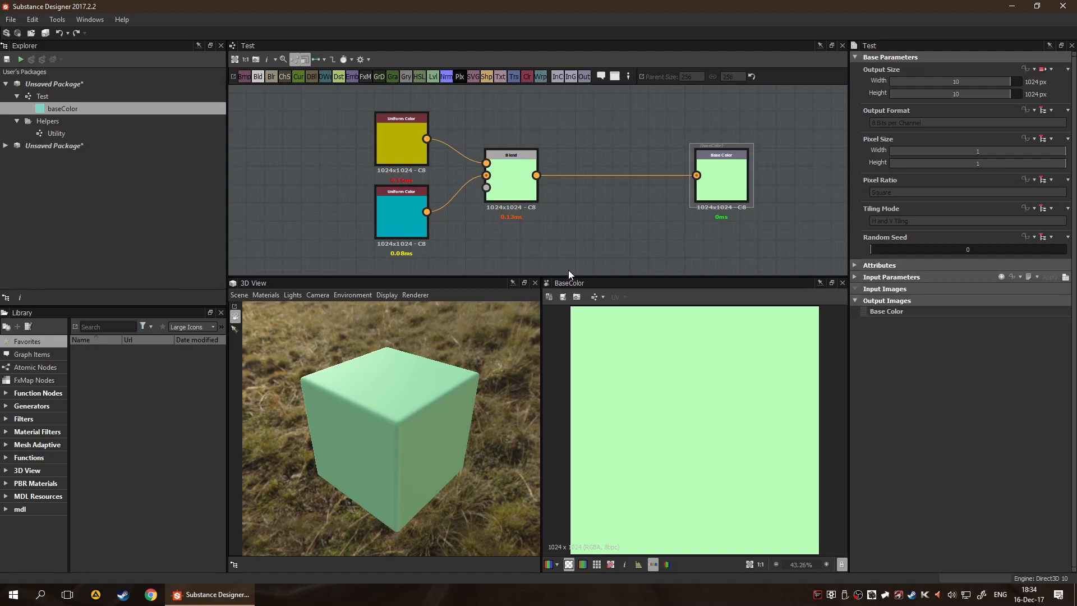
pyautogui.moveTo(611, 277); pyautogui.dragTo(633, 420)
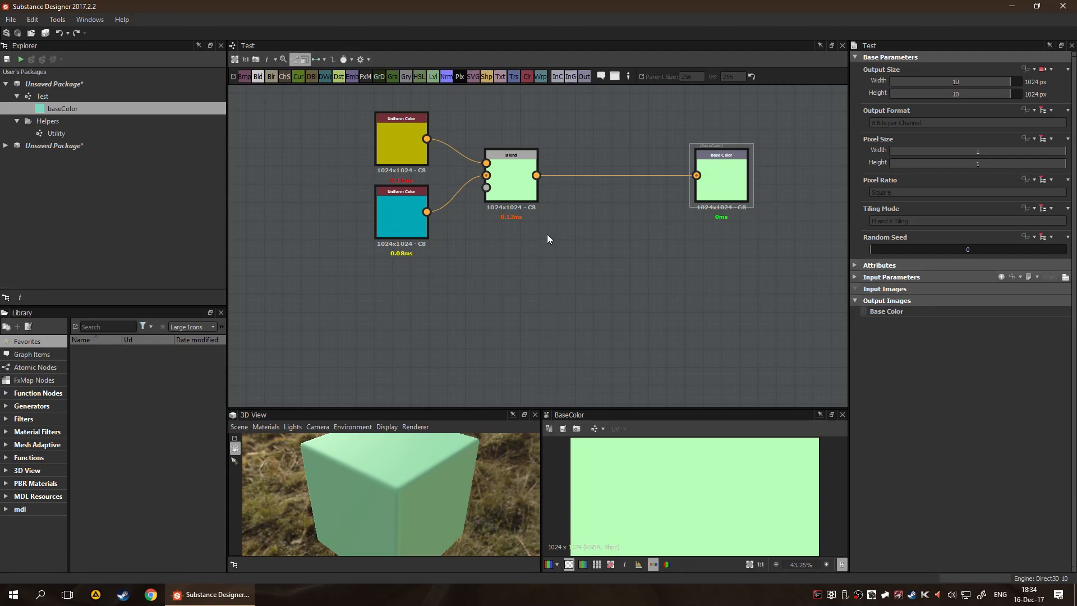
# Bring up the graph's searchable node list and review the atomic nodes it offers, adding none
pyautogui.press('space')
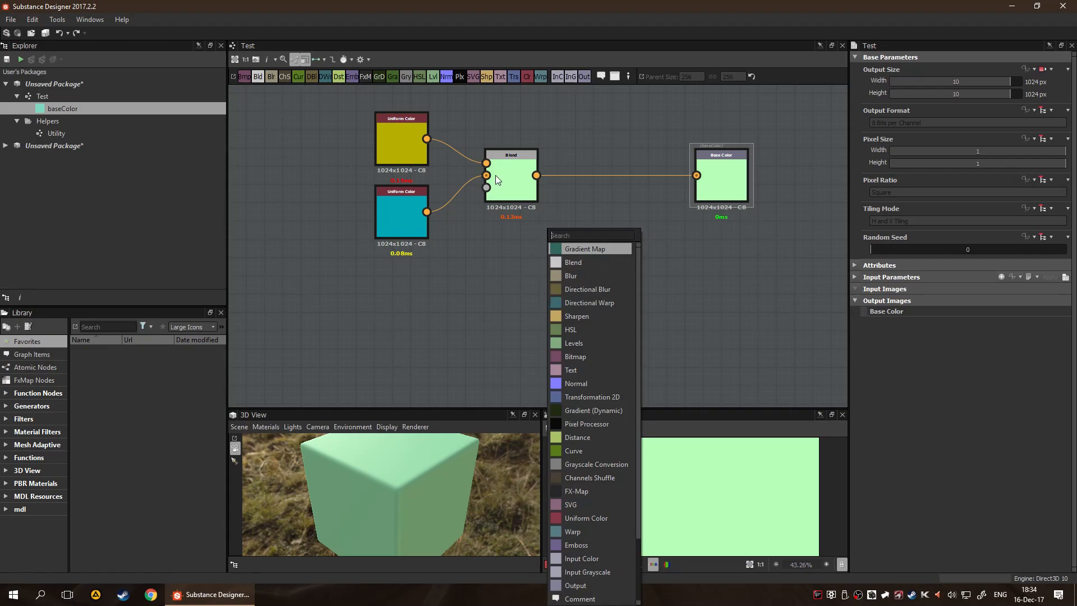
pyautogui.press('Escape')
pyautogui.press('space')
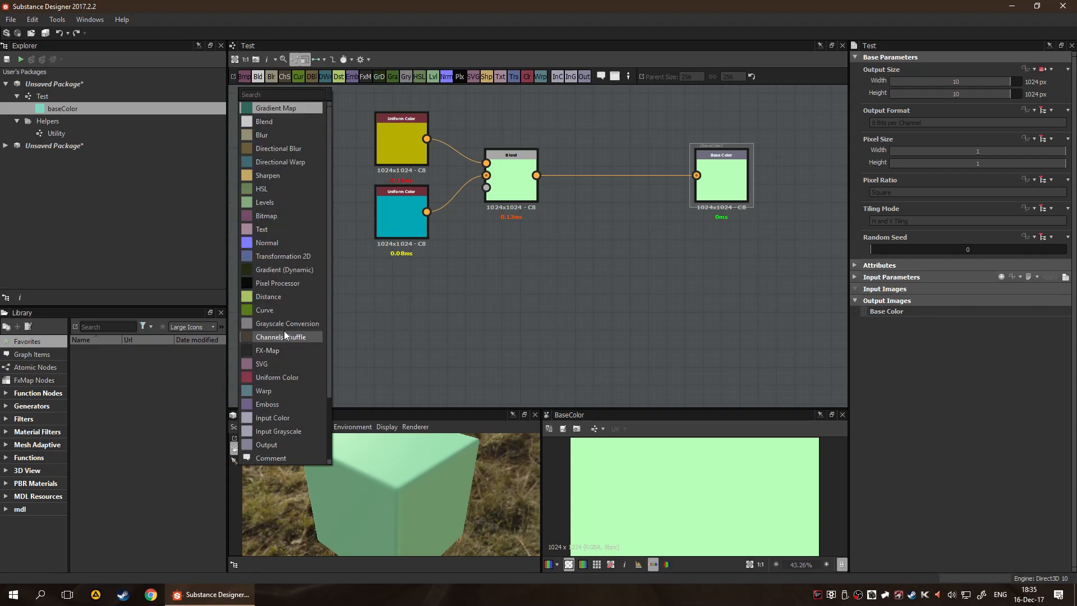
pyautogui.click(591, 236)
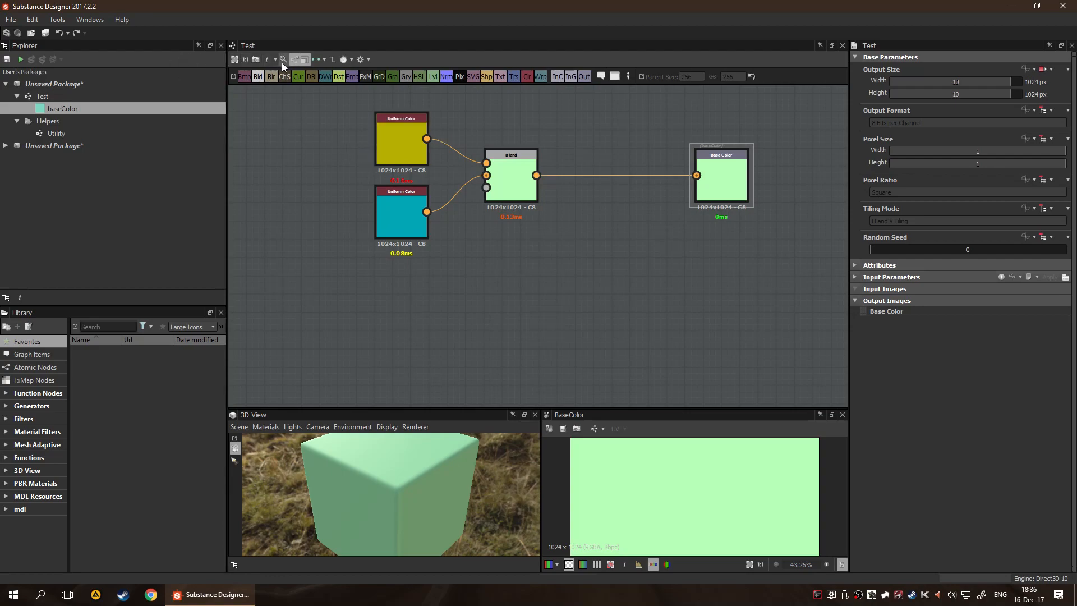
# Route the graph's links at right angles and review the Standard, Material and Compact Material link creation modes
pyautogui.click(334, 60)
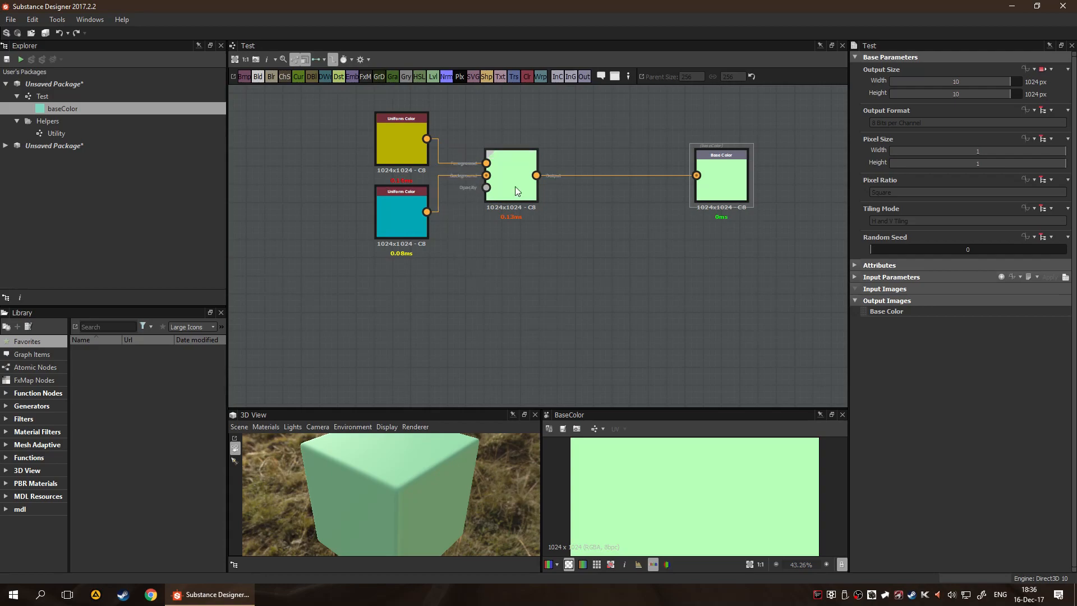
pyautogui.click(325, 59)
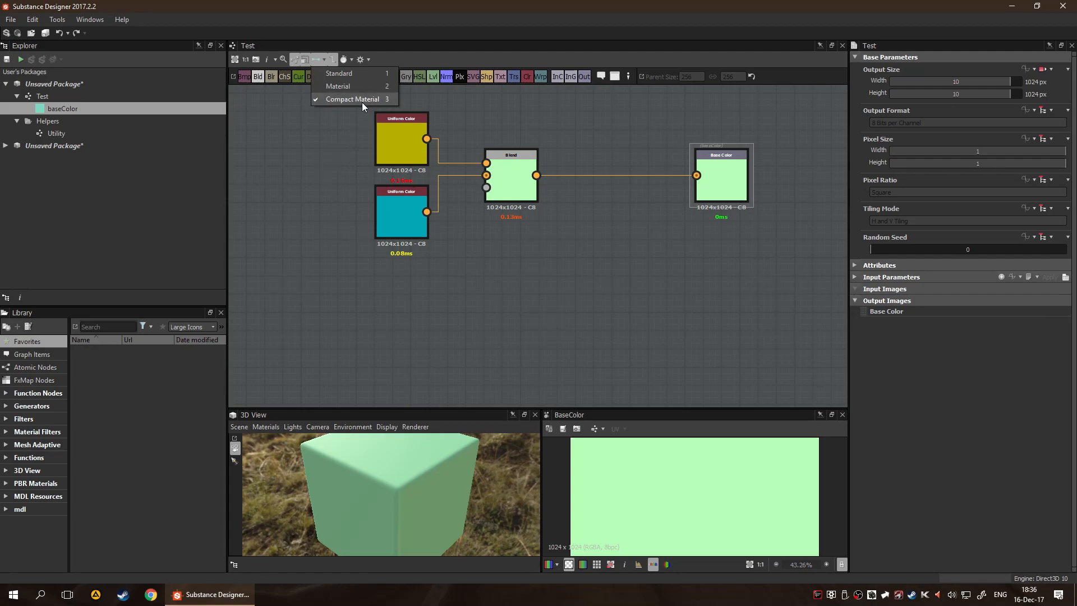
pyautogui.click(288, 209)
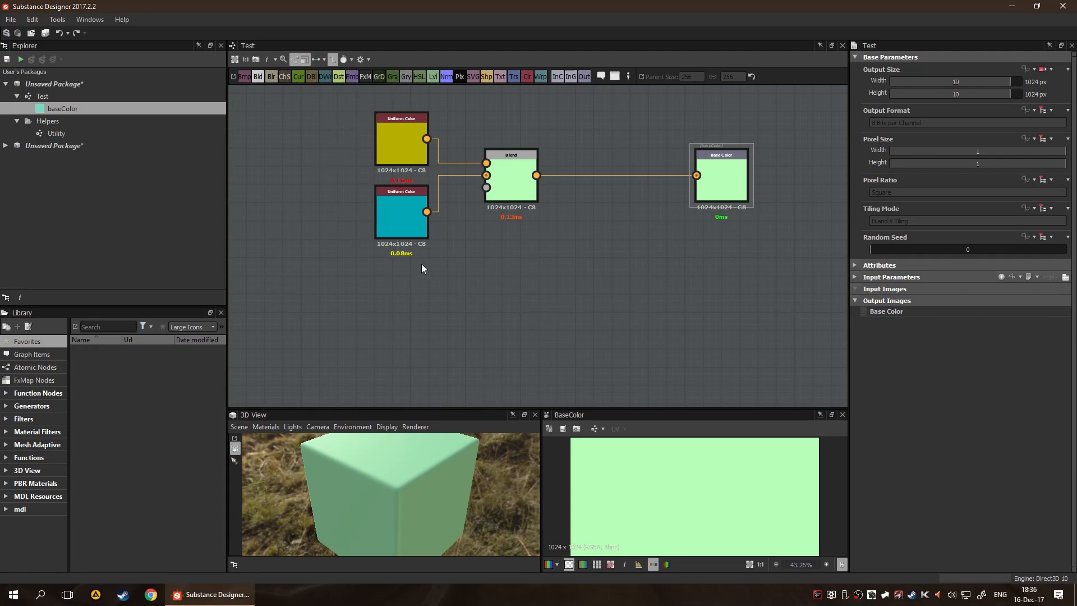
# Add the Bricks 005 PBR material below the Blend node and use the Standard link mode to expose its individual outputs
pyautogui.click(28, 483)
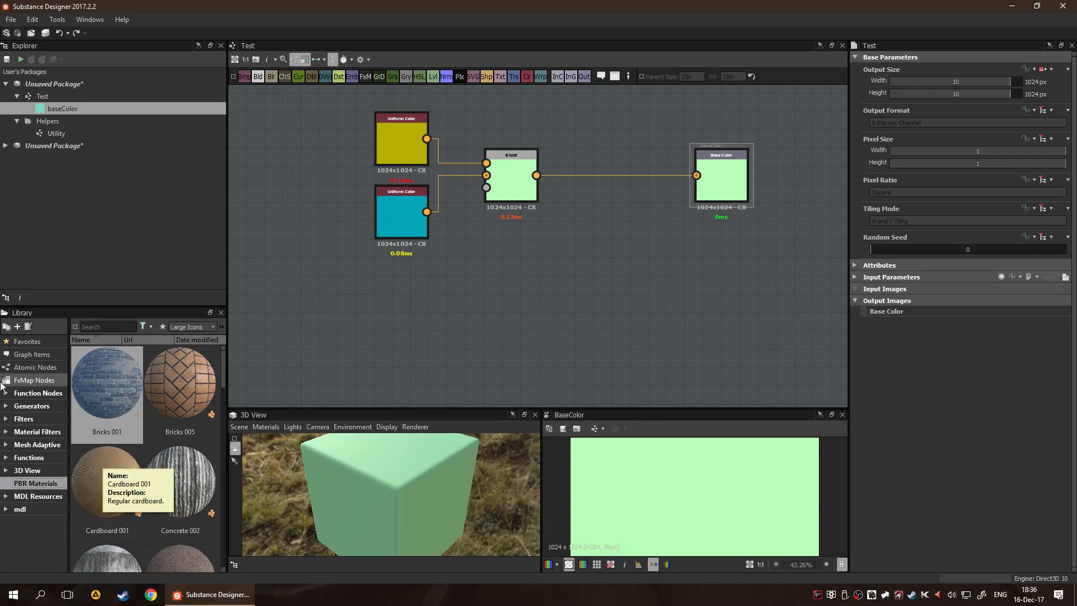
pyautogui.moveTo(171, 399); pyautogui.dragTo(496, 322)
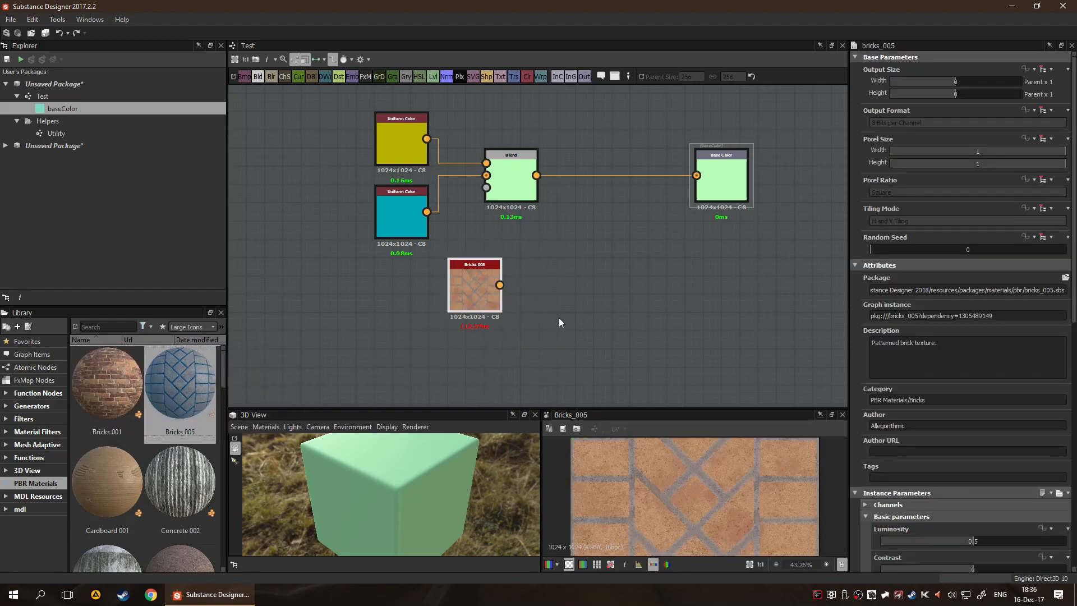
pyautogui.scroll(1, 466, 347)
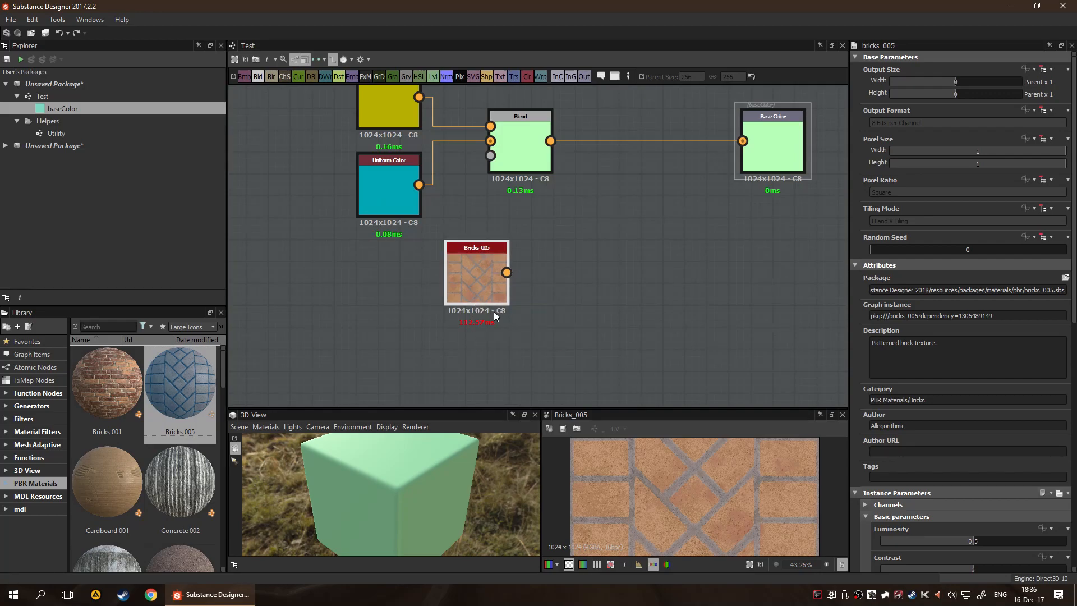
pyautogui.press('1')
pyautogui.scroll(2, 526, 304)
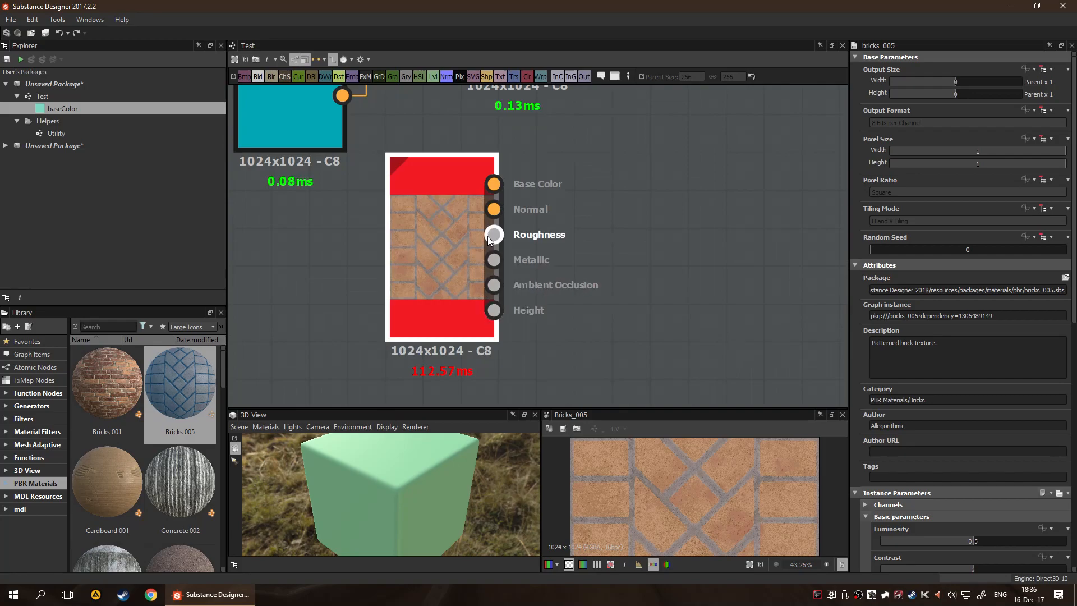
pyautogui.scroll(-3, 531, 251)
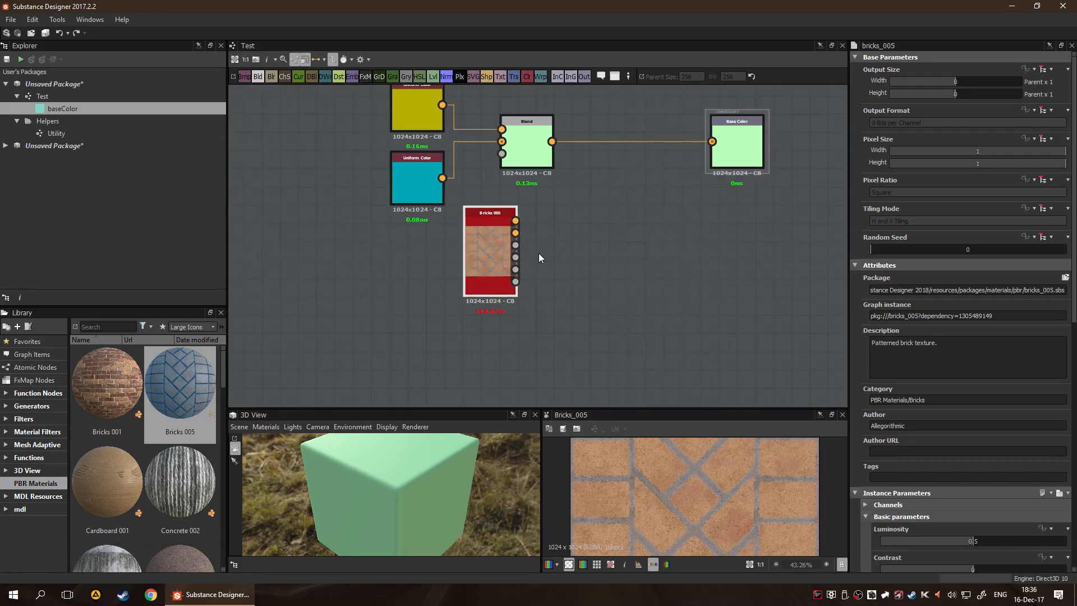
# Try pulling links out of the Bricks 005 node's outputs in the Standard and Material link modes
pyautogui.moveTo(516, 219); pyautogui.dragTo(568, 272)
pyautogui.scroll(1, 567, 273)
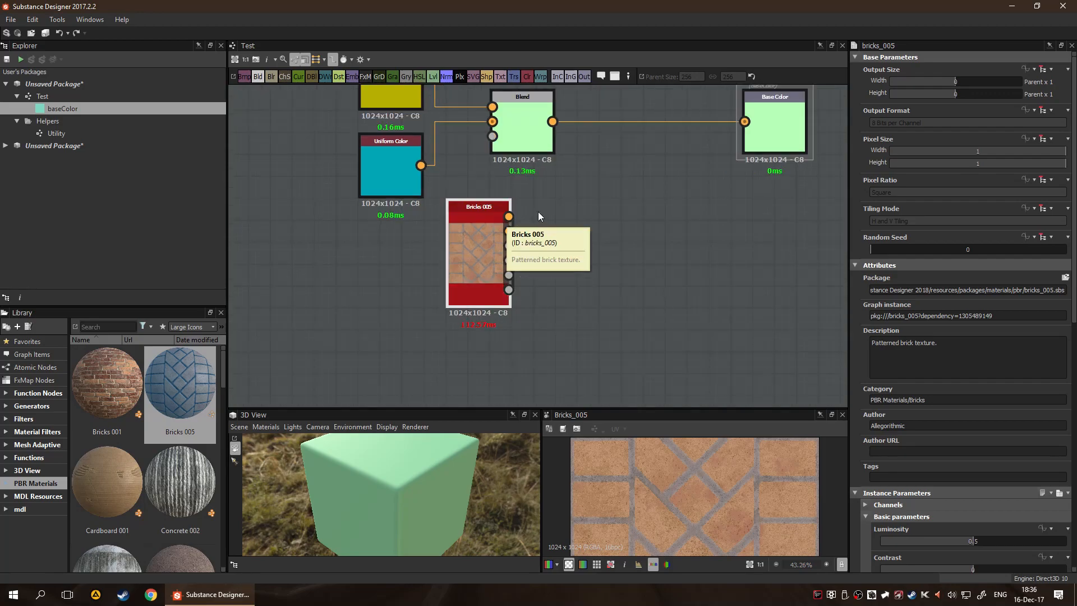
pyautogui.moveTo(508, 216); pyautogui.dragTo(724, 238)
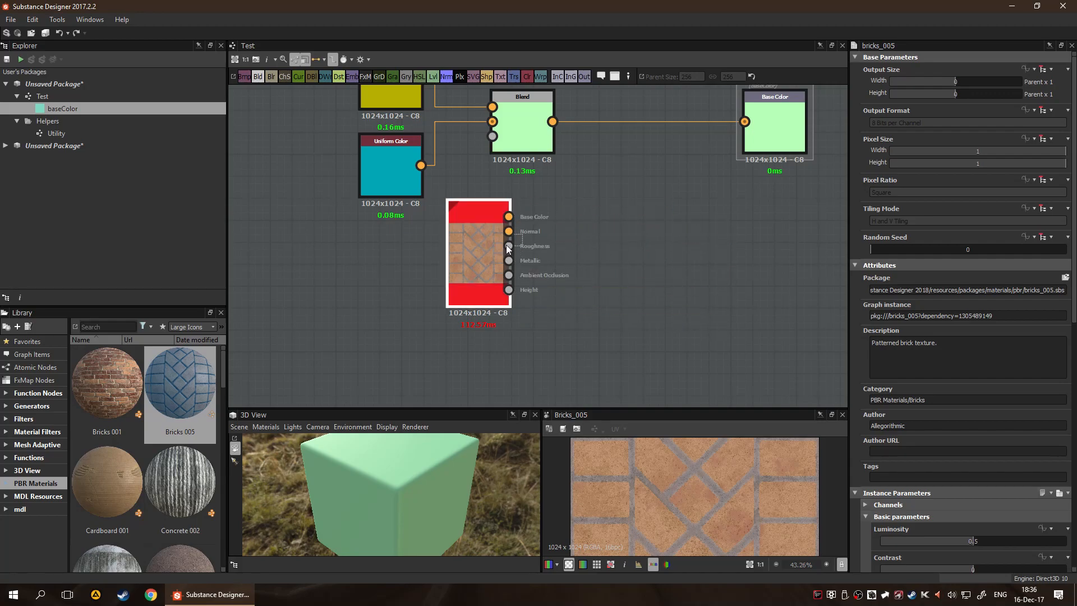
pyautogui.moveTo(546, 254); pyautogui.dragTo(623, 297)
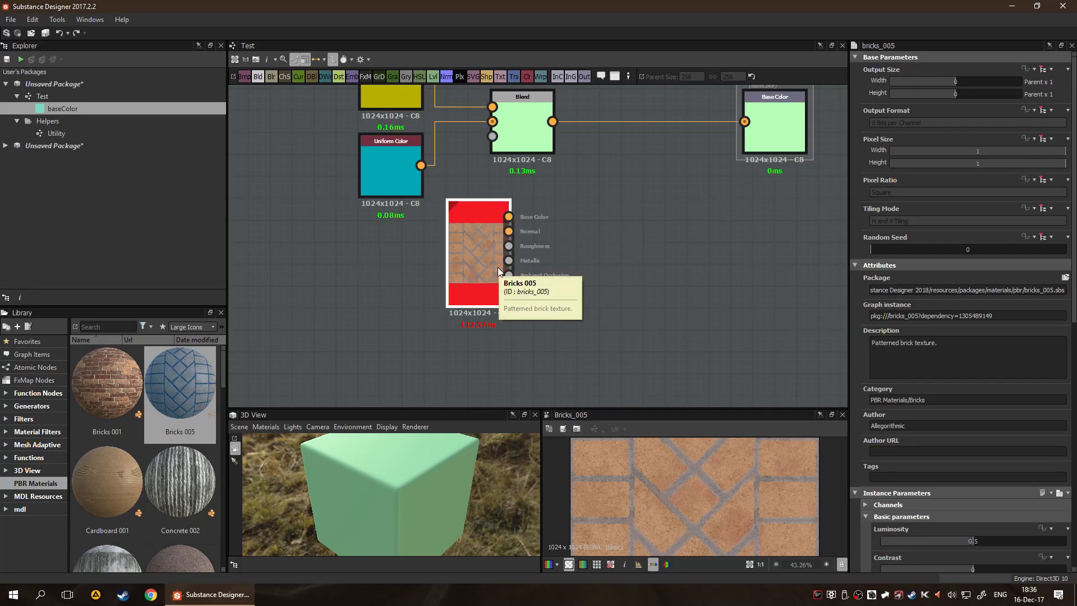
# Open the graph referenced by the Bricks 005 node
pyautogui.doubleClick(465, 248)
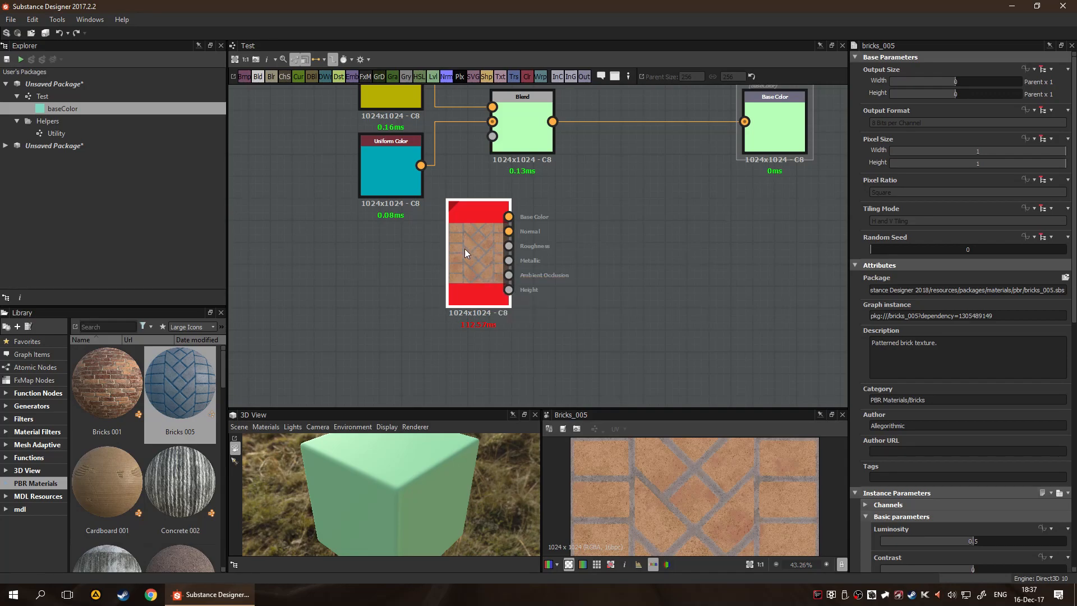
pyautogui.rightClick(456, 248)
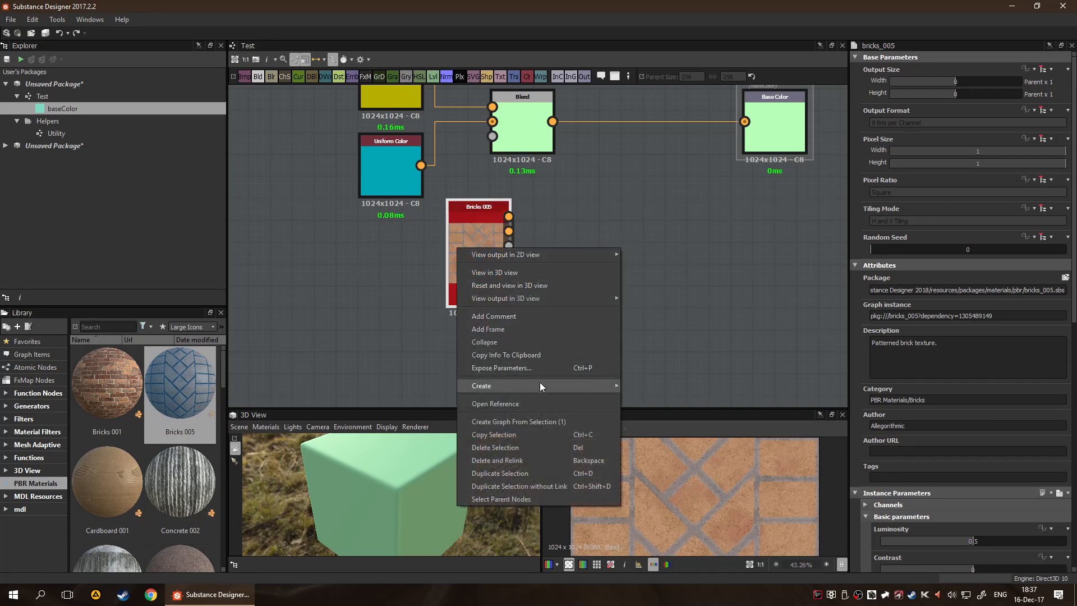
pyautogui.click(543, 403)
pyautogui.click(592, 309)
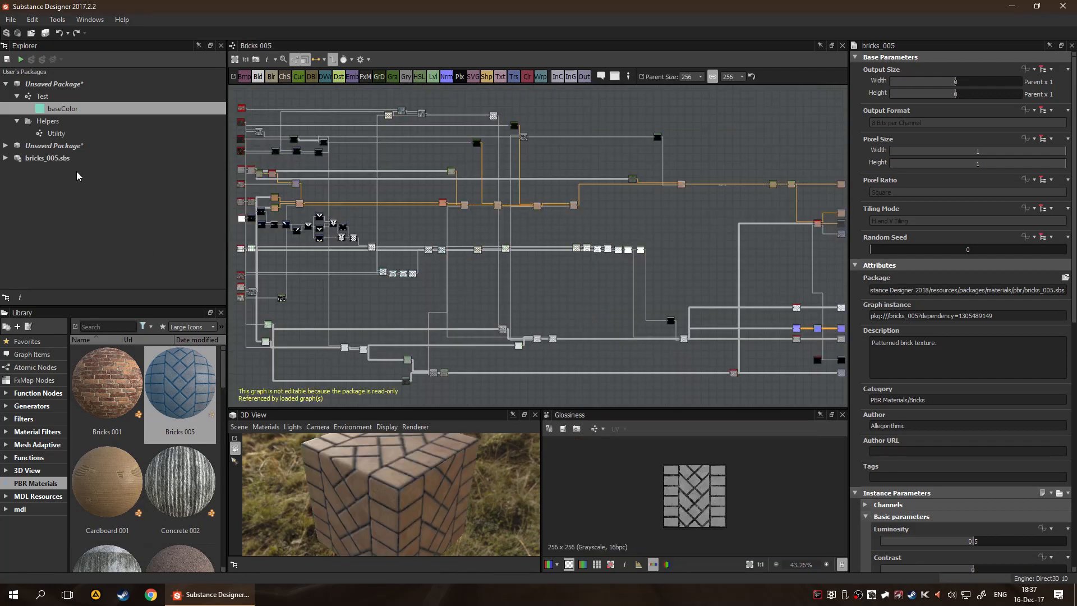
# Examine the node network of the Bricks 005 graph, following its links through to the output nodes
pyautogui.scroll(5, 708, 252)
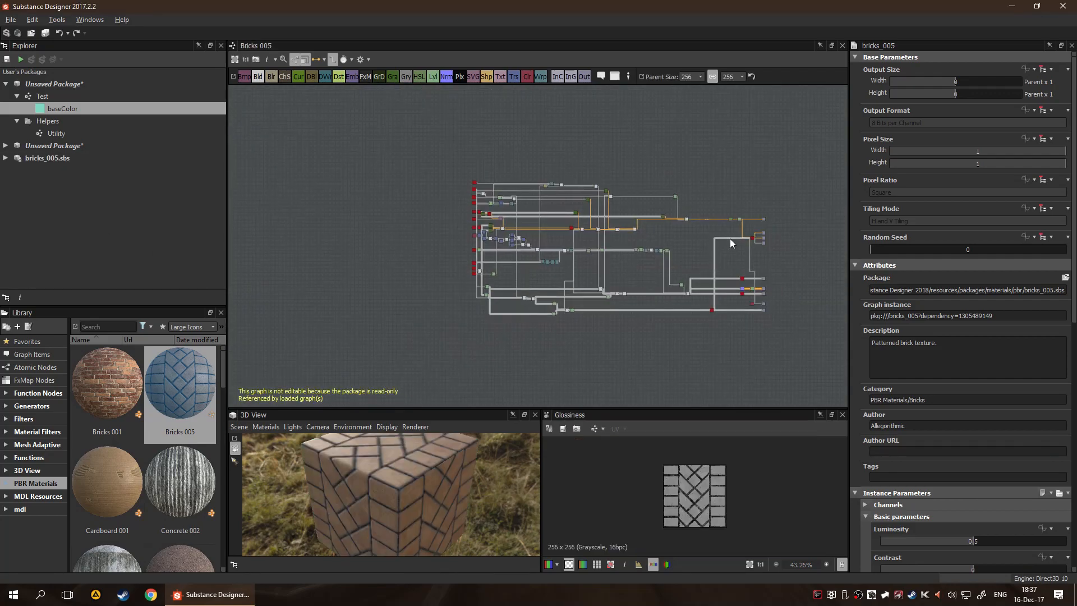
pyautogui.scroll(2, 601, 226)
pyautogui.moveTo(610, 202); pyautogui.dragTo(610, 76, button='middle')
pyautogui.scroll(-1, 577, 227)
pyautogui.moveTo(589, 240); pyautogui.dragTo(635, 162, button='middle')
pyautogui.scroll(-4, 622, 188)
pyautogui.moveTo(454, 142); pyautogui.dragTo(572, 275, button='middle')
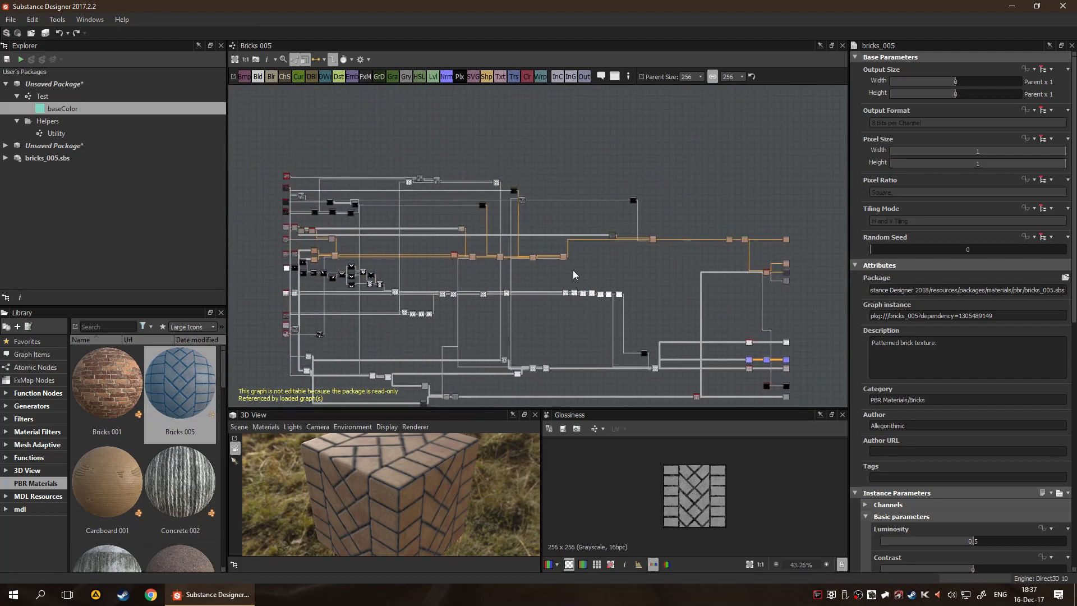
pyautogui.moveTo(583, 224); pyautogui.dragTo(471, 145, button='middle')
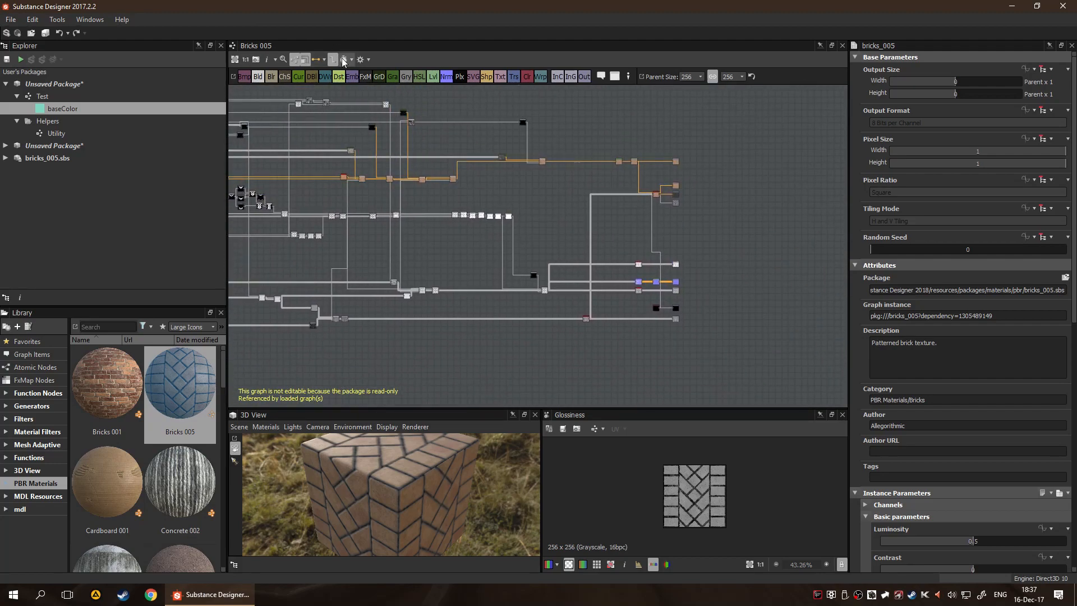
pyautogui.click(333, 60)
pyautogui.moveTo(580, 191); pyautogui.dragTo(659, 179, button='middle')
pyautogui.click(332, 59)
pyautogui.moveTo(730, 185); pyautogui.dragTo(440, 196, button='middle')
pyautogui.scroll(5, 476, 180)
pyautogui.scroll(4, 425, 238)
pyautogui.scroll(3, 426, 237)
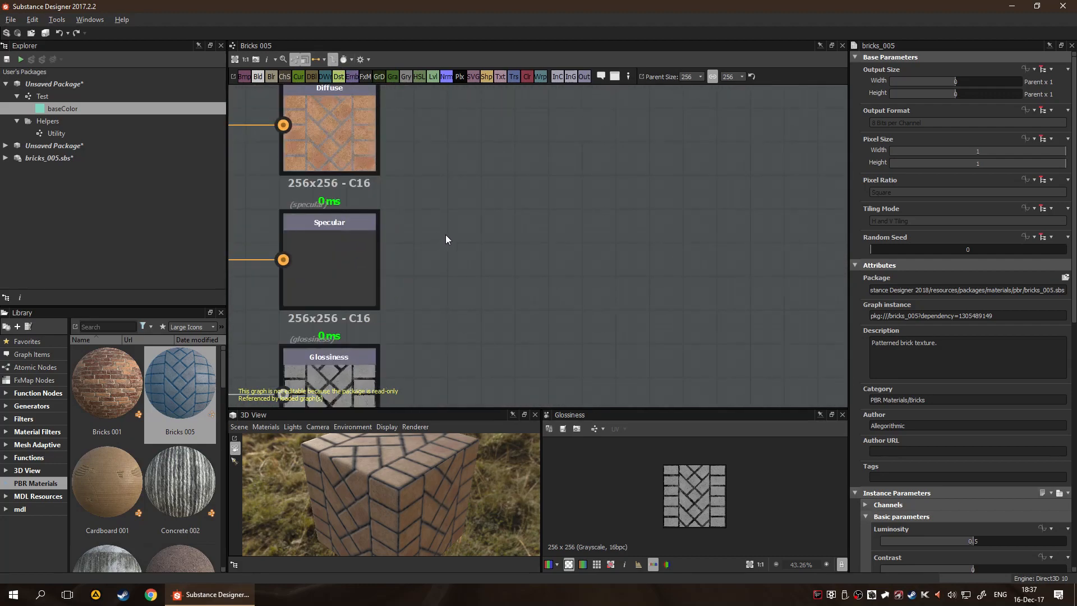
# Inspect the Bricks 005 graph's Diffuse, Specular, Glossiness and Base Color output nodes and their attributes
pyautogui.moveTo(446, 234); pyautogui.dragTo(527, 221, button='middle')
pyautogui.scroll(-3, 539, 231)
pyautogui.click(472, 174)
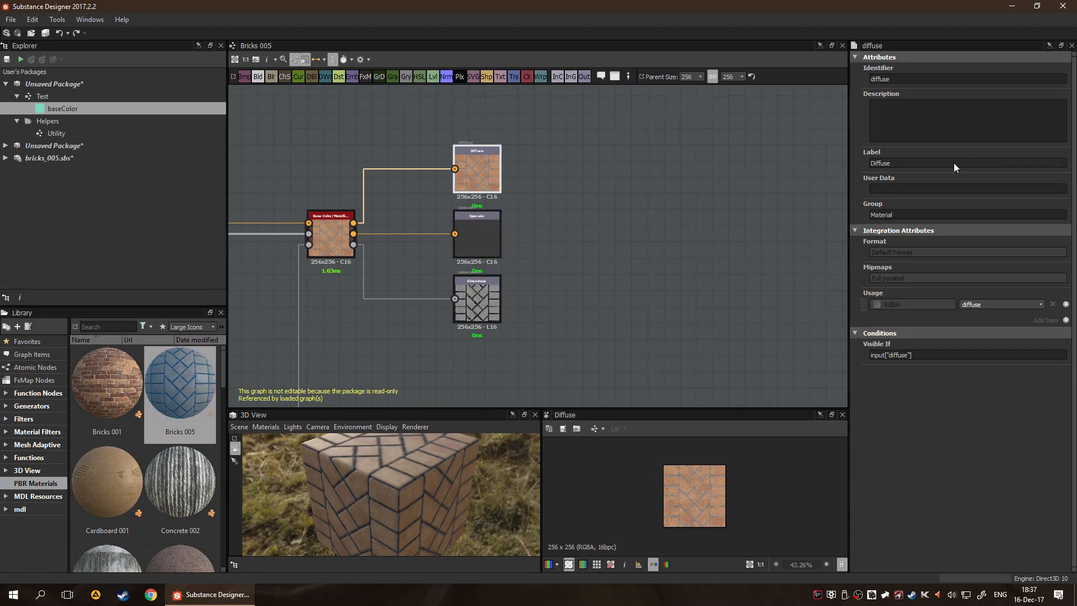
pyautogui.click(466, 228)
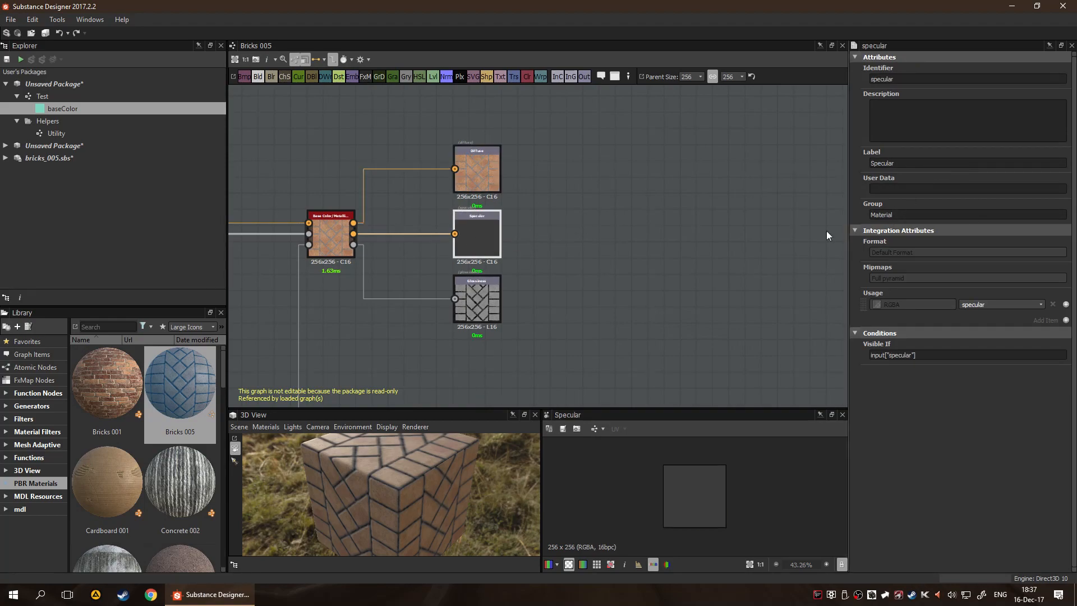
pyautogui.click(500, 301)
pyautogui.click(651, 314)
pyautogui.moveTo(654, 189)
pyautogui.mouseDown(button='middle')
pyautogui.moveTo(654, 355)
pyautogui.moveTo(635, 195)
pyautogui.mouseUp(button='middle')
pyautogui.click(481, 159)
pyautogui.scroll(-6, 635, 195)
pyautogui.moveTo(657, 266); pyautogui.dragTo(630, 176, button='middle')
pyautogui.moveTo(633, 329); pyautogui.dragTo(609, 216, button='middle')
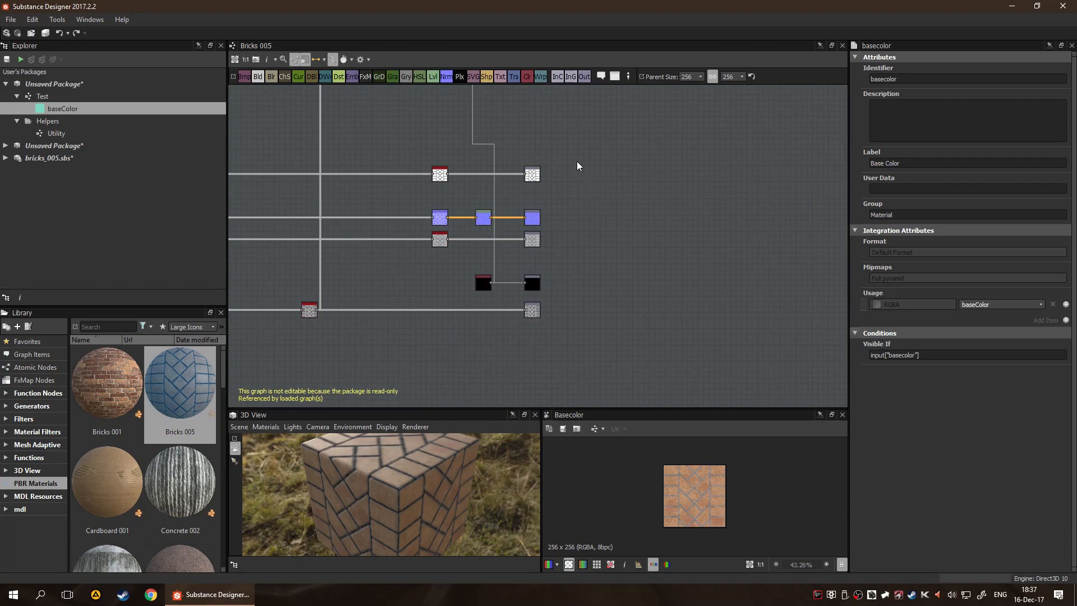
# Close the bricks_005.sbs package without saving it and open the Test graph
pyautogui.rightClick(60, 160)
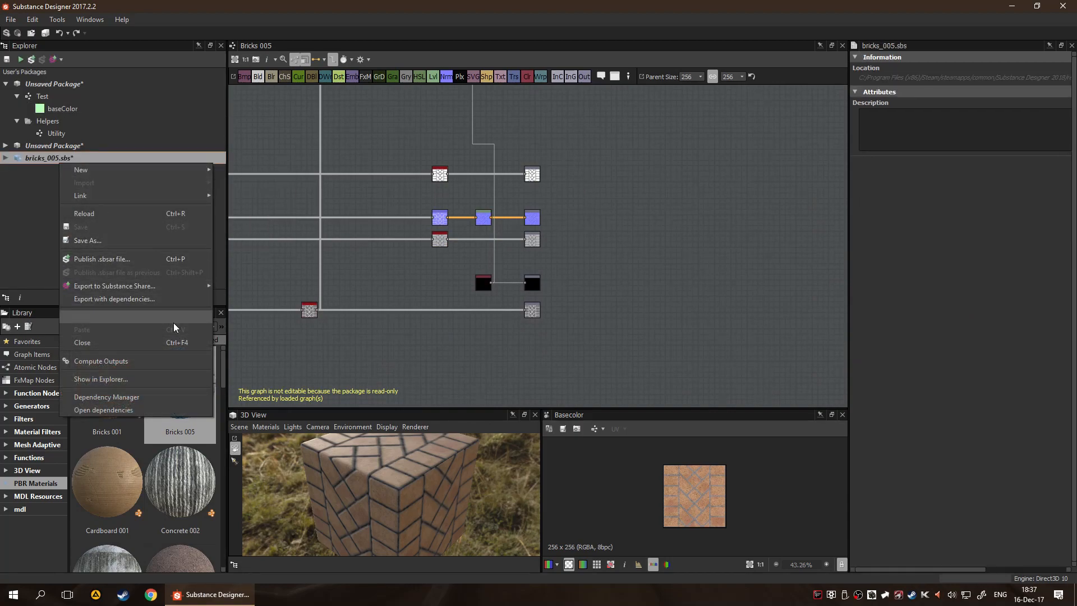
pyautogui.click(175, 343)
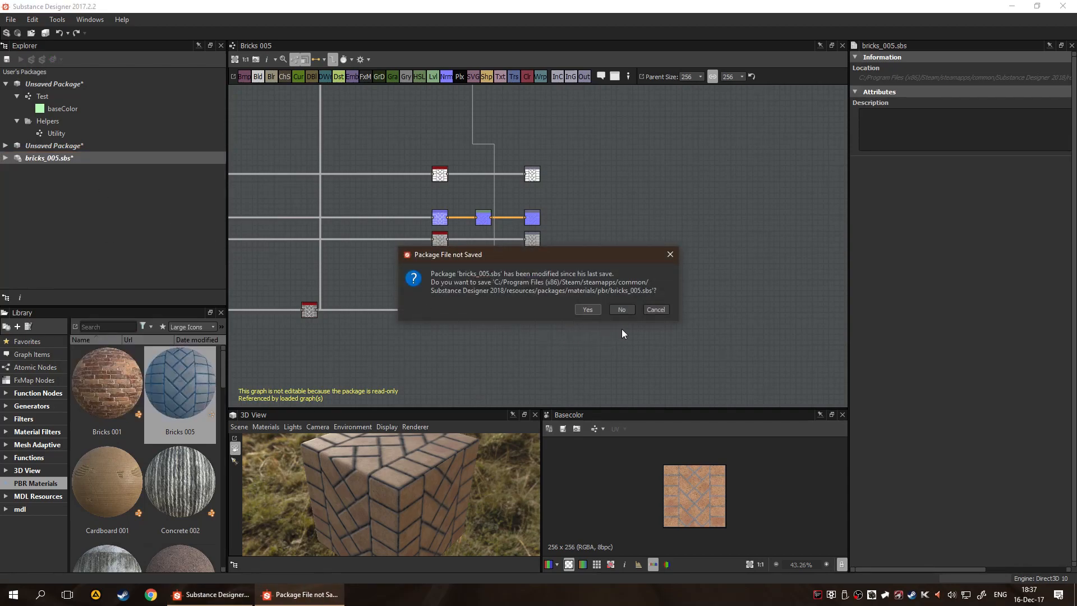
pyautogui.click(622, 310)
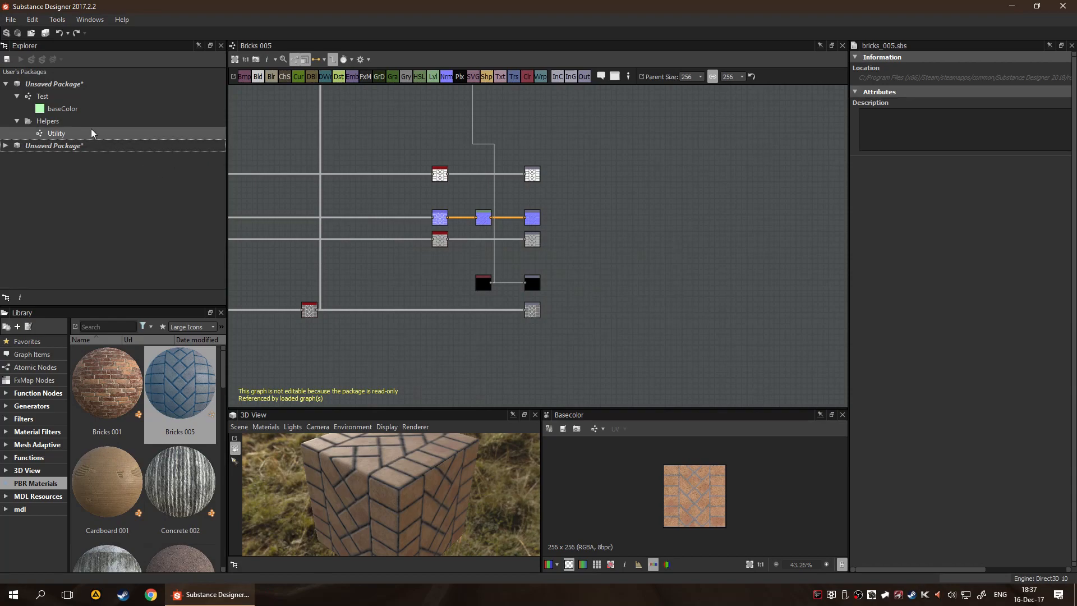
pyautogui.doubleClick(63, 109)
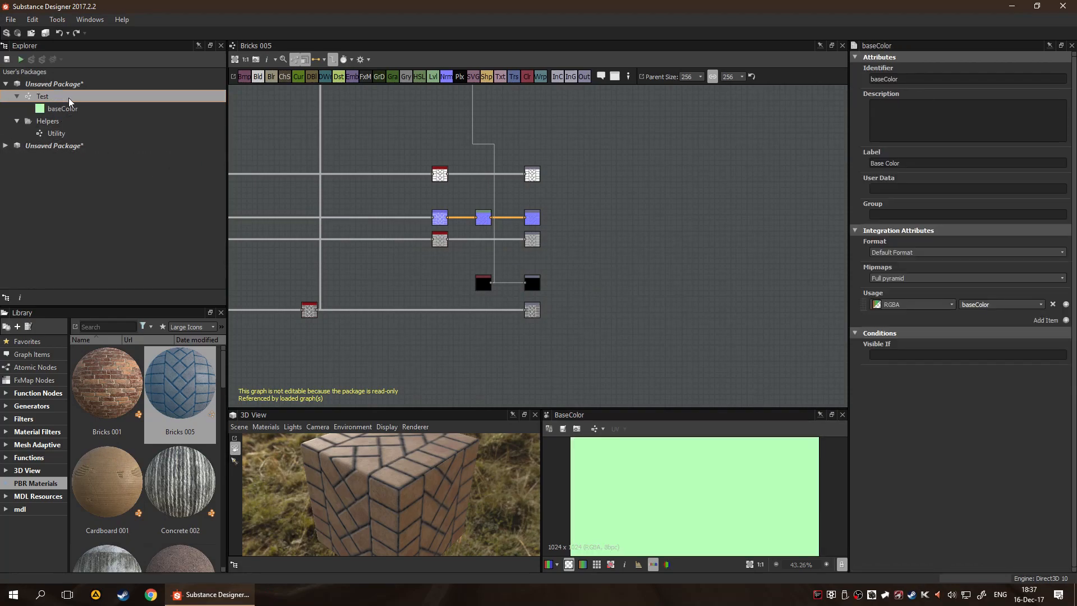
pyautogui.doubleClick(17, 96)
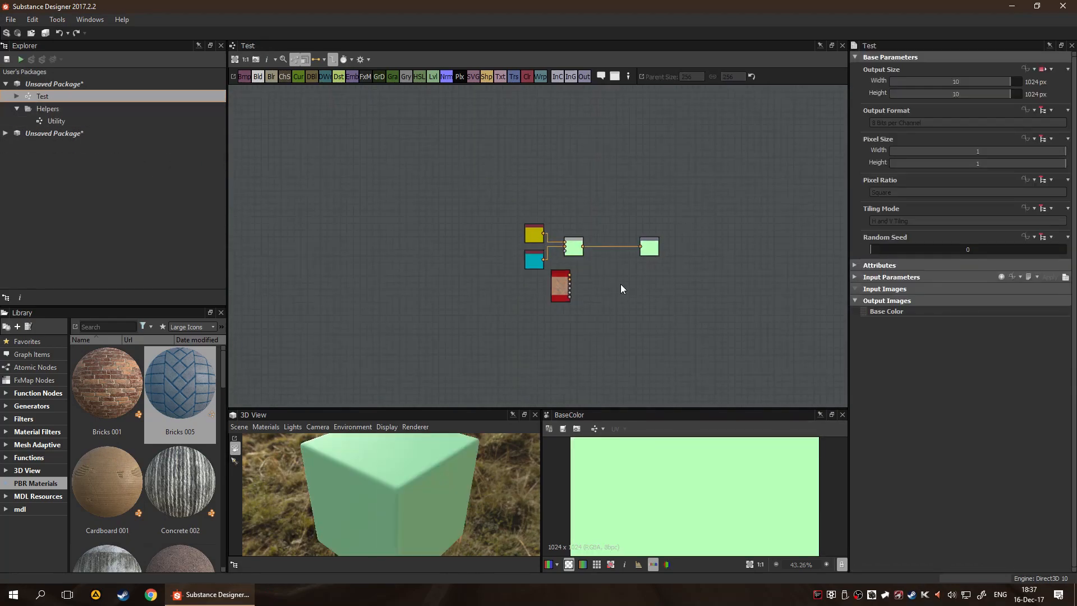
# Delete the Bricks 005 node from the Test graph
pyautogui.scroll(8, 556, 297)
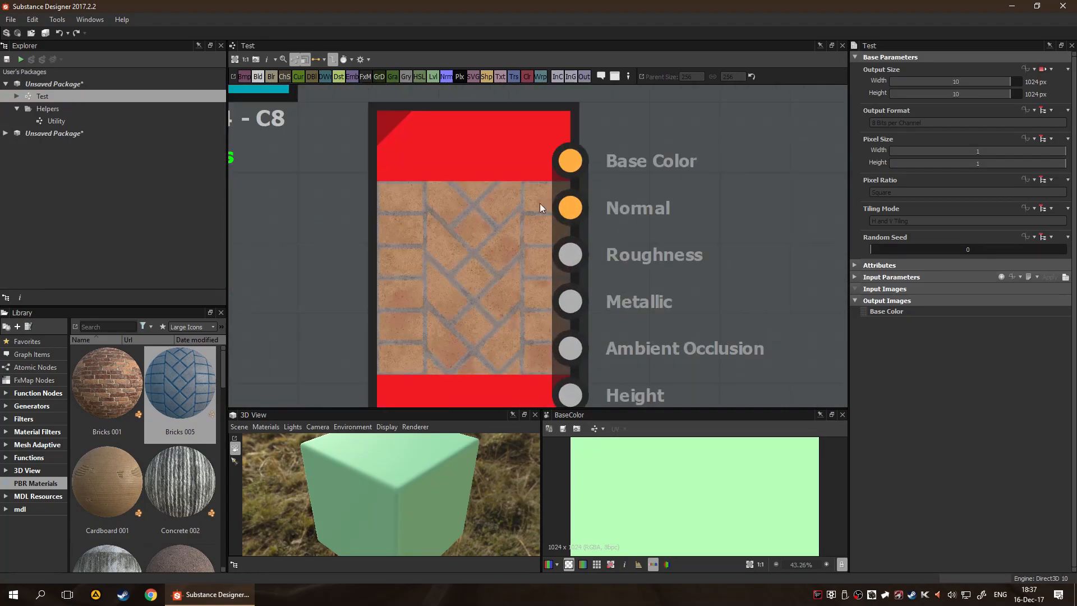
pyautogui.scroll(2, 603, 280)
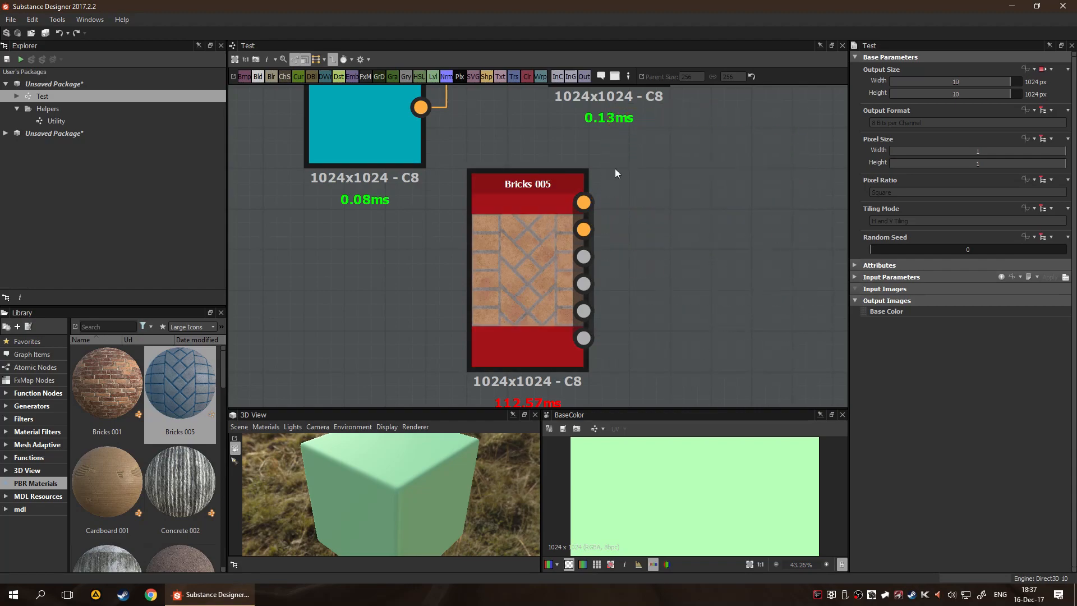
pyautogui.scroll(-4, 763, 294)
pyautogui.scroll(3, 649, 238)
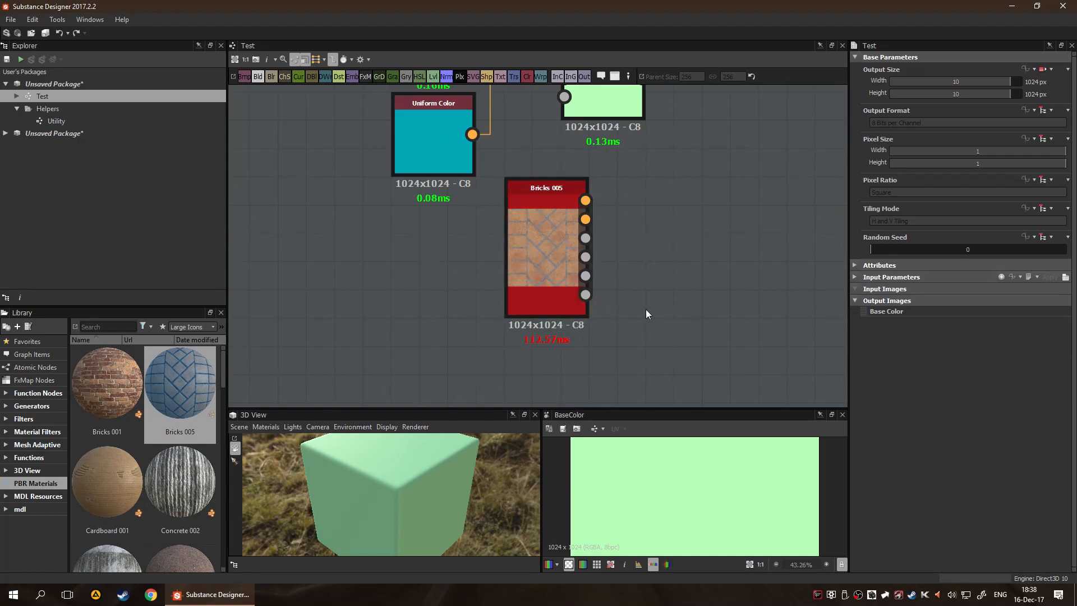
pyautogui.click(574, 277)
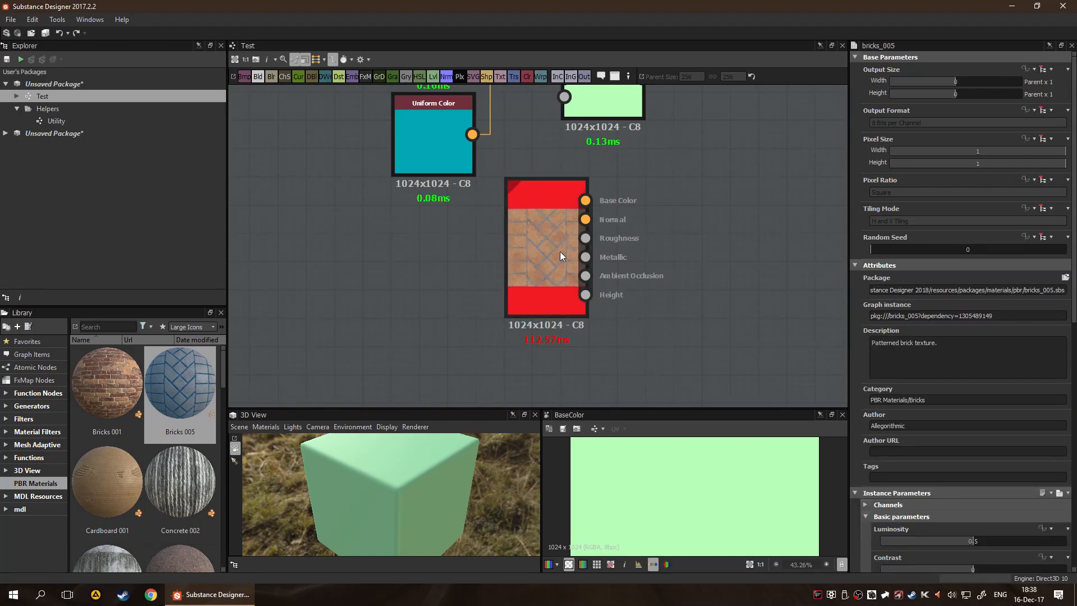
pyautogui.press('Delete')
pyautogui.scroll(-3, 566, 266)
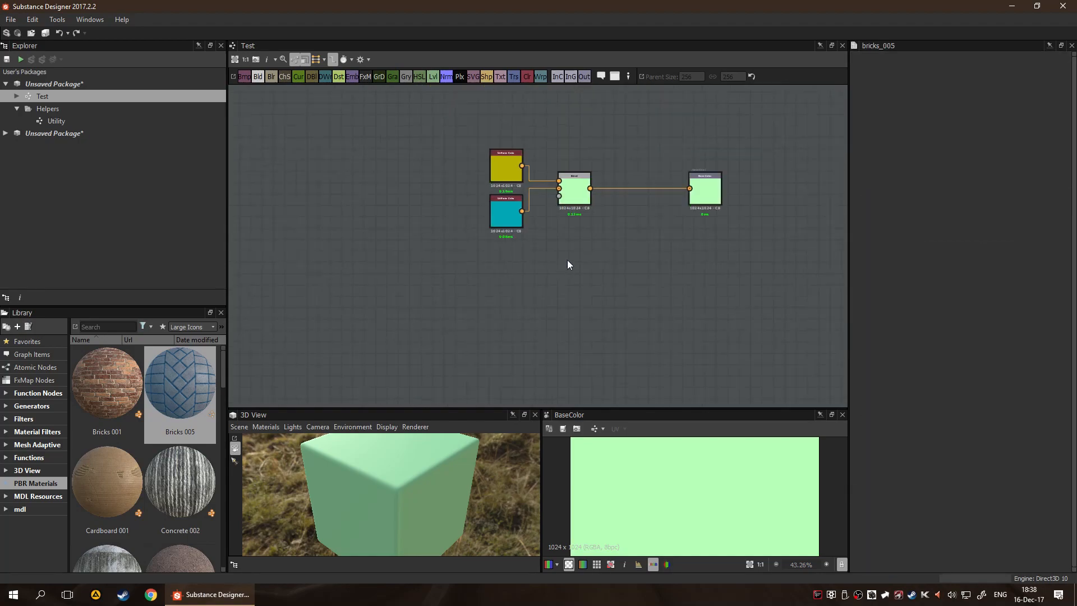
# Add an unconnected Distance node below the Blend node and remove it with the graph's Clean command
pyautogui.keyDown('alt'); pyautogui.moveTo(613, 249); pyautogui.dragTo(558, 254, button='middle'); pyautogui.keyUp('alt')
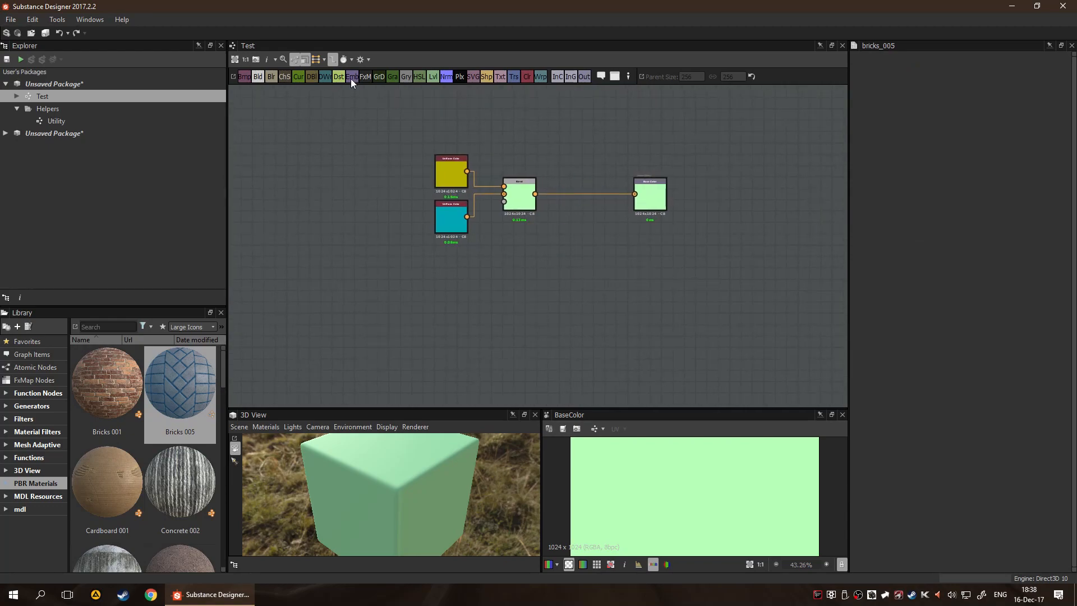
pyautogui.click(363, 60)
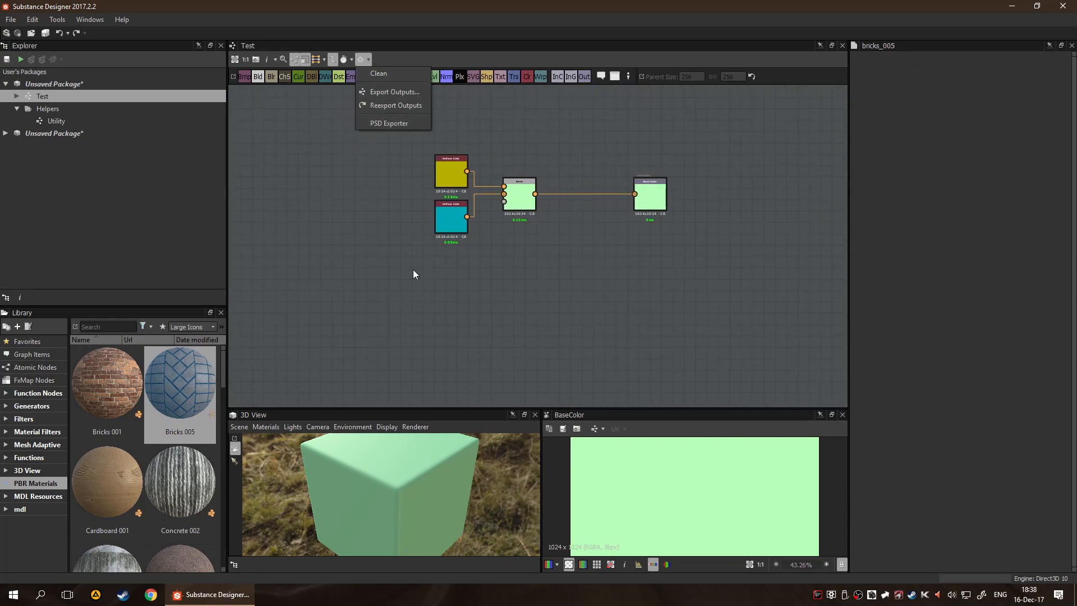
pyautogui.click(362, 262)
pyautogui.click(338, 77)
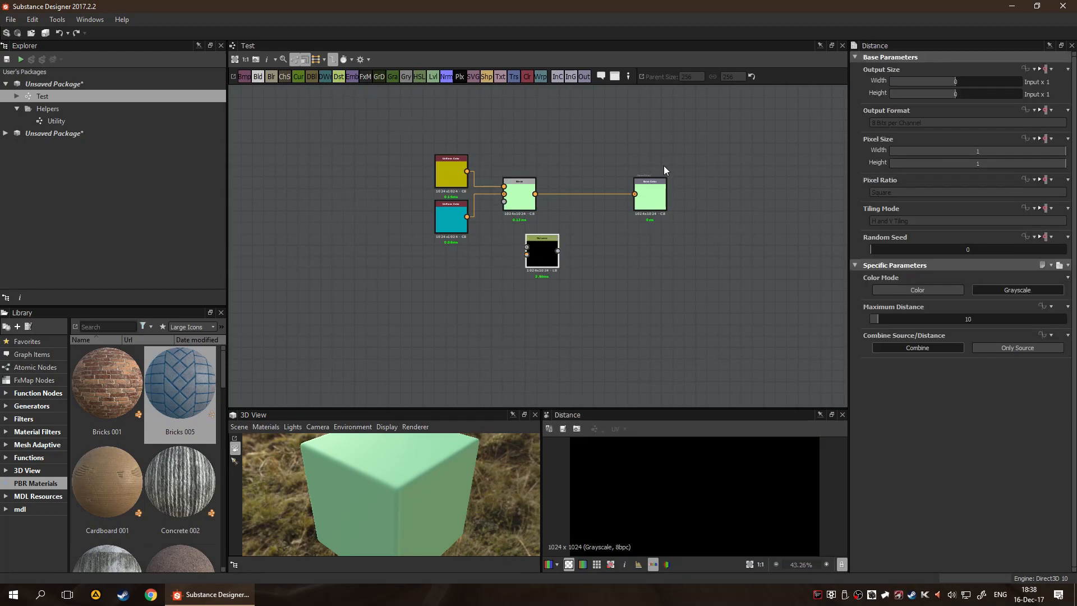
pyautogui.click(556, 280)
pyautogui.click(363, 61)
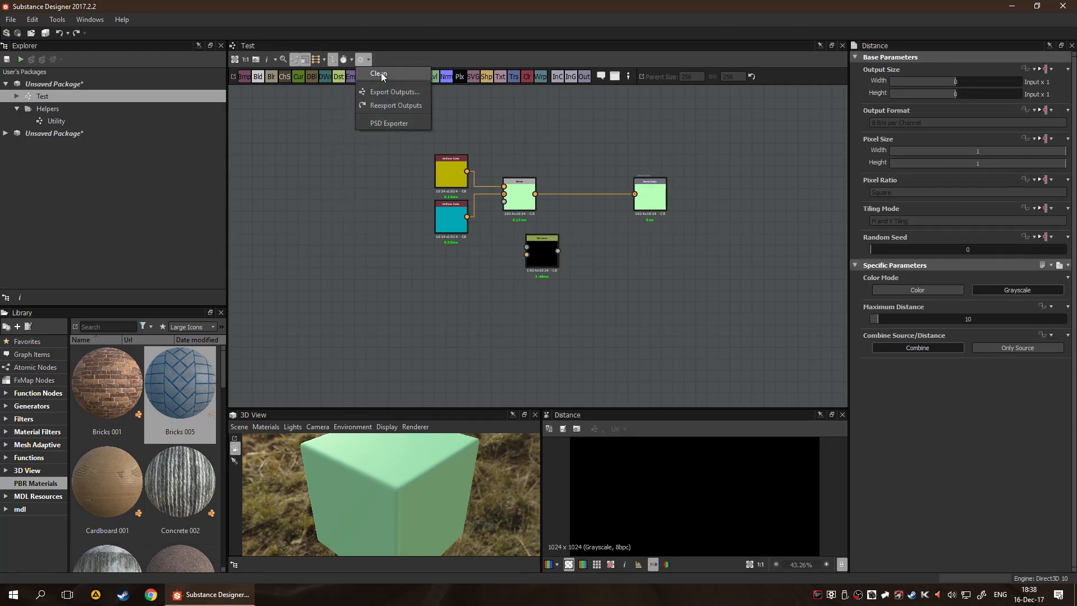
pyautogui.click(382, 73)
# Review the graph's Reset All and Reset Timings options without applying either
pyautogui.click(348, 60)
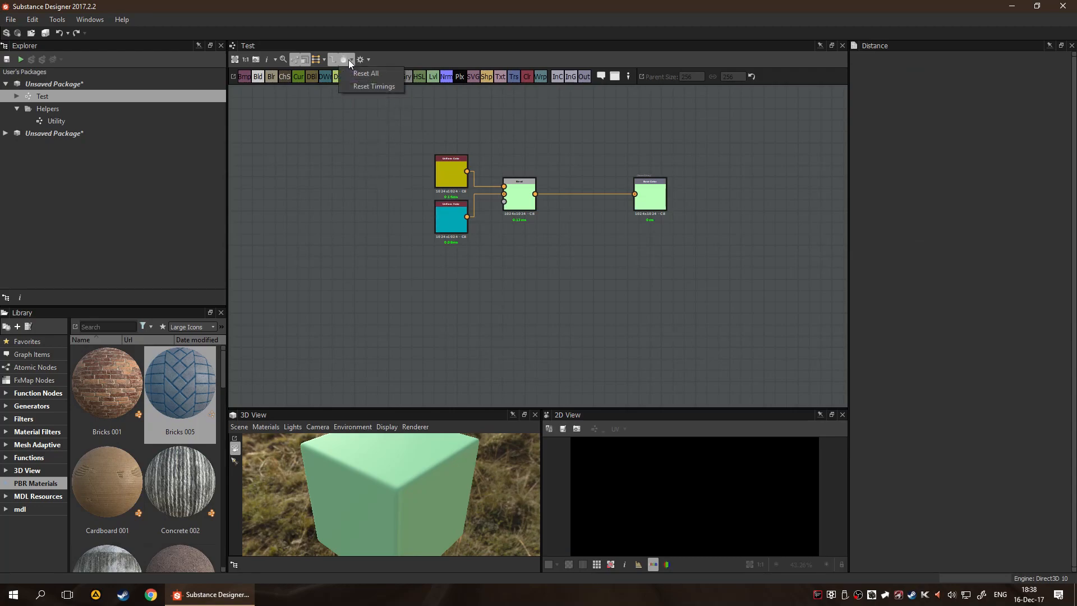
pyautogui.click(324, 137)
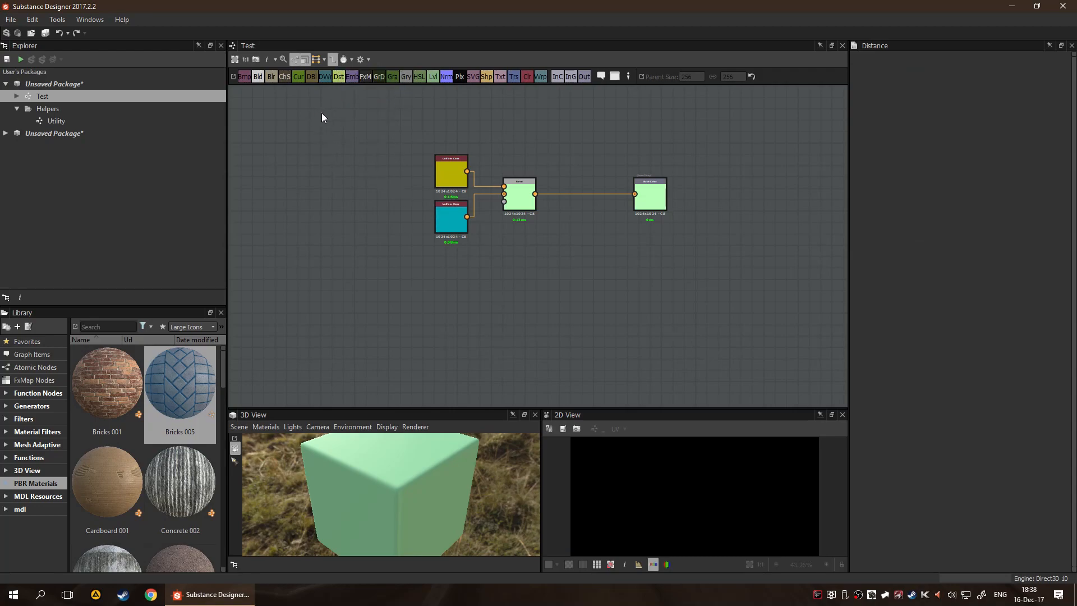
pyautogui.click(351, 59)
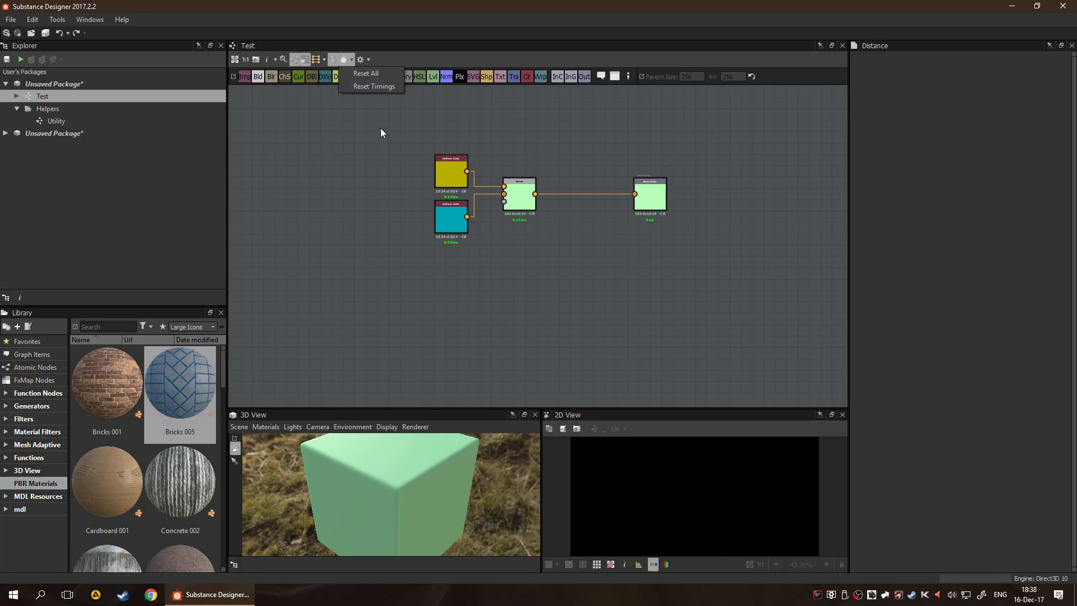
pyautogui.click(341, 213)
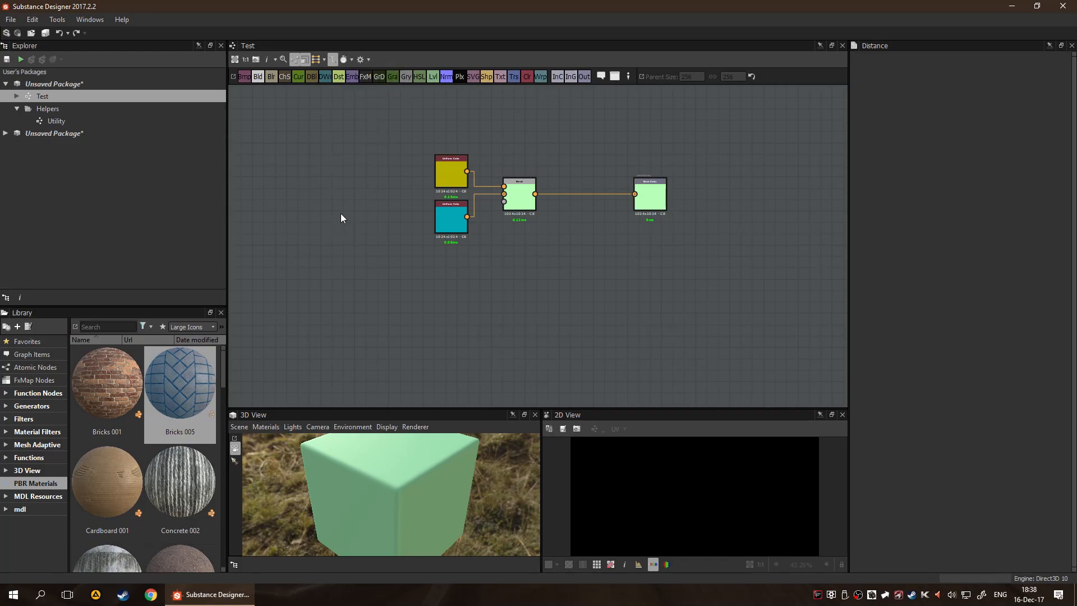
# Review the Export Outputs settings for the Test graph and leave without exporting
pyautogui.click(362, 59)
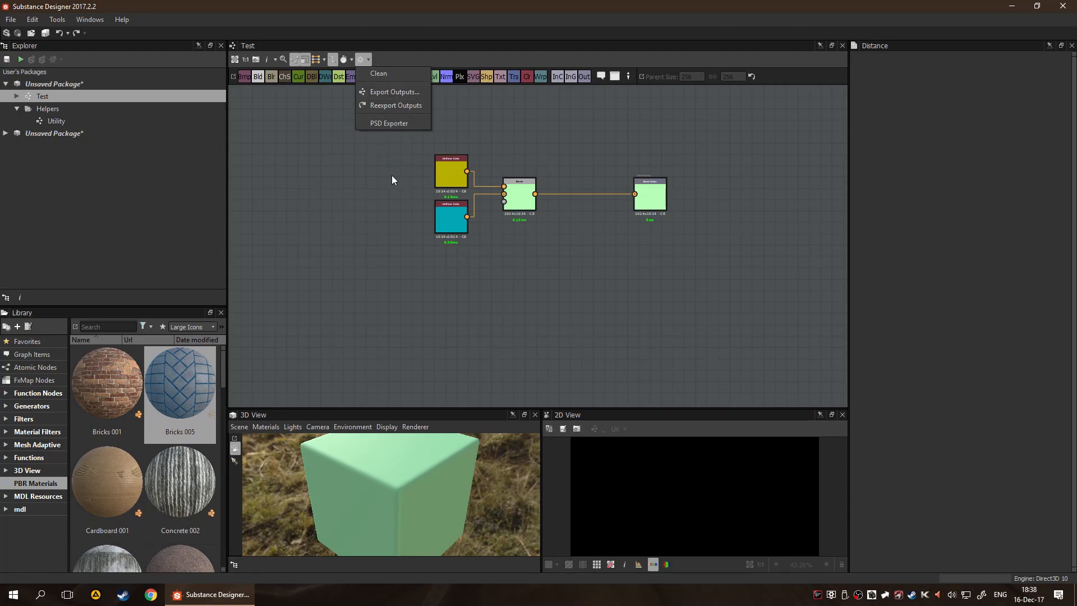
pyautogui.click(407, 92)
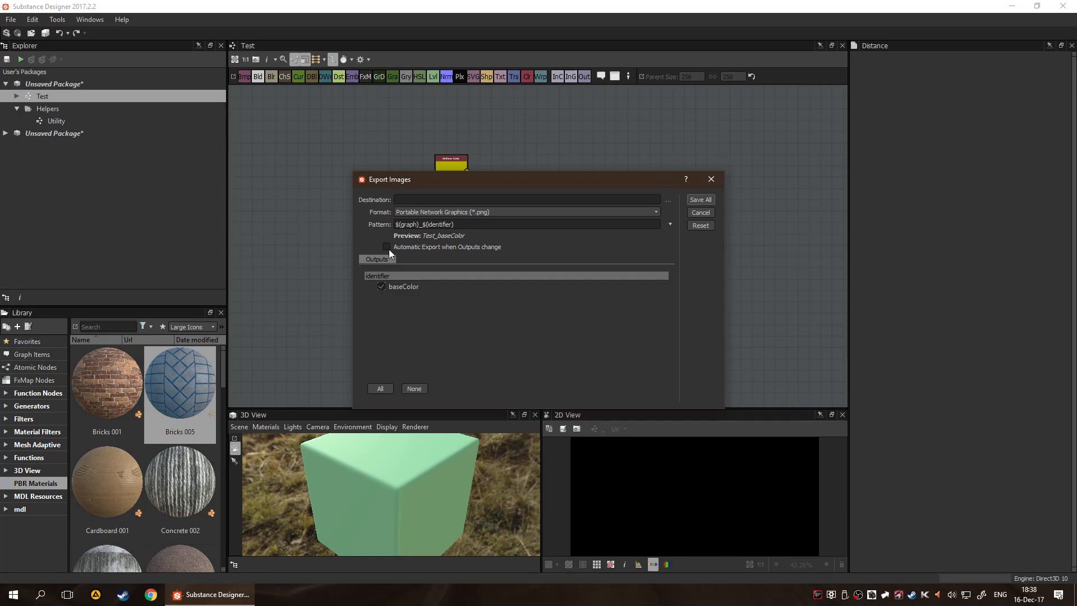
pyautogui.click(710, 178)
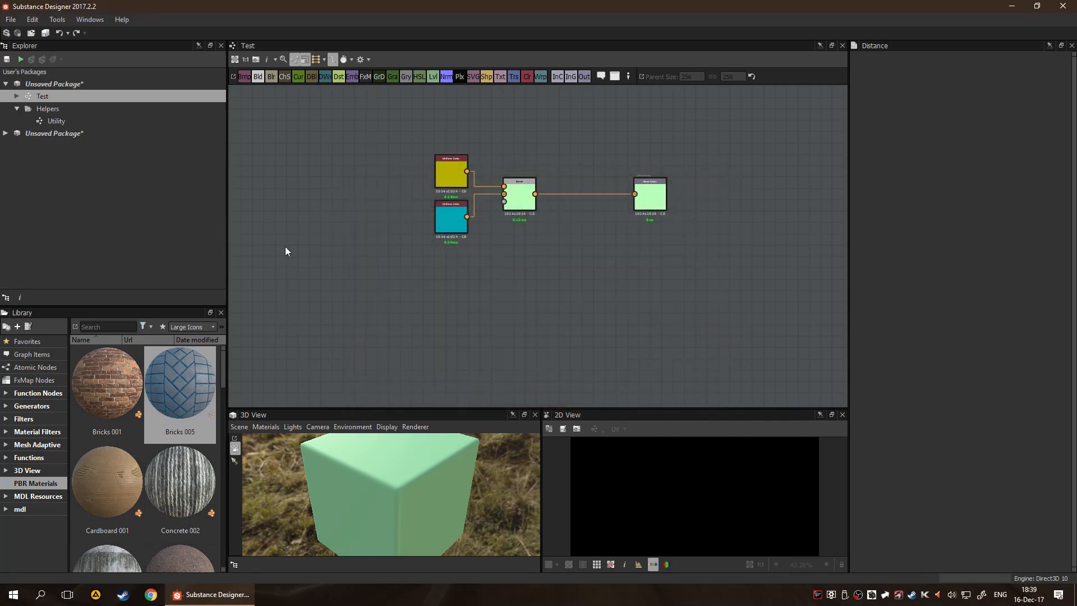
# Switch link creation to Standard and on to Compact Material, and hide the graph's node and parent size toolbars
pyautogui.click(316, 60)
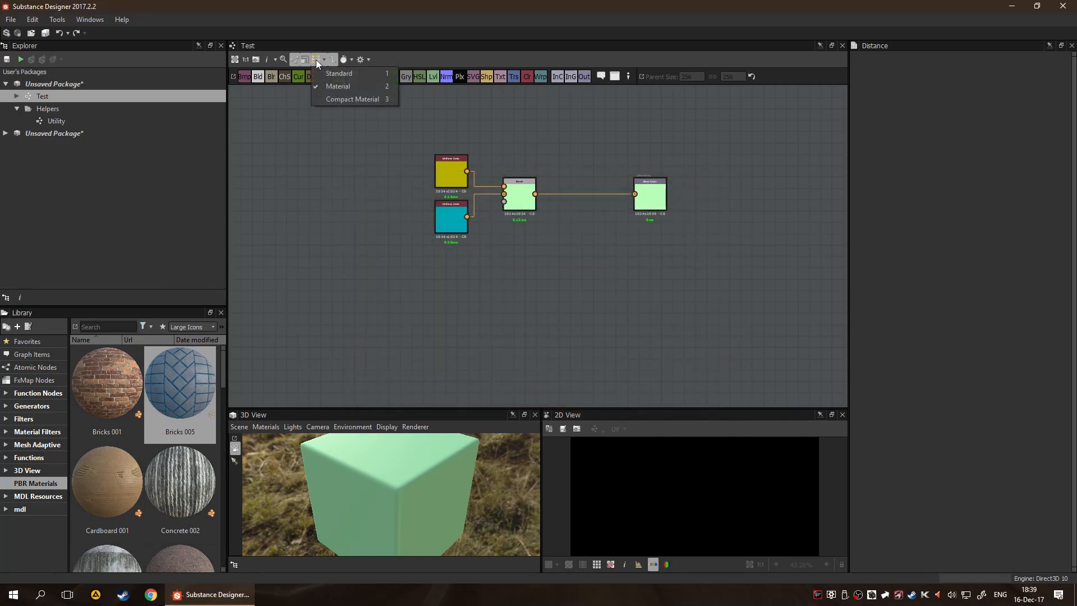
pyautogui.click(354, 73)
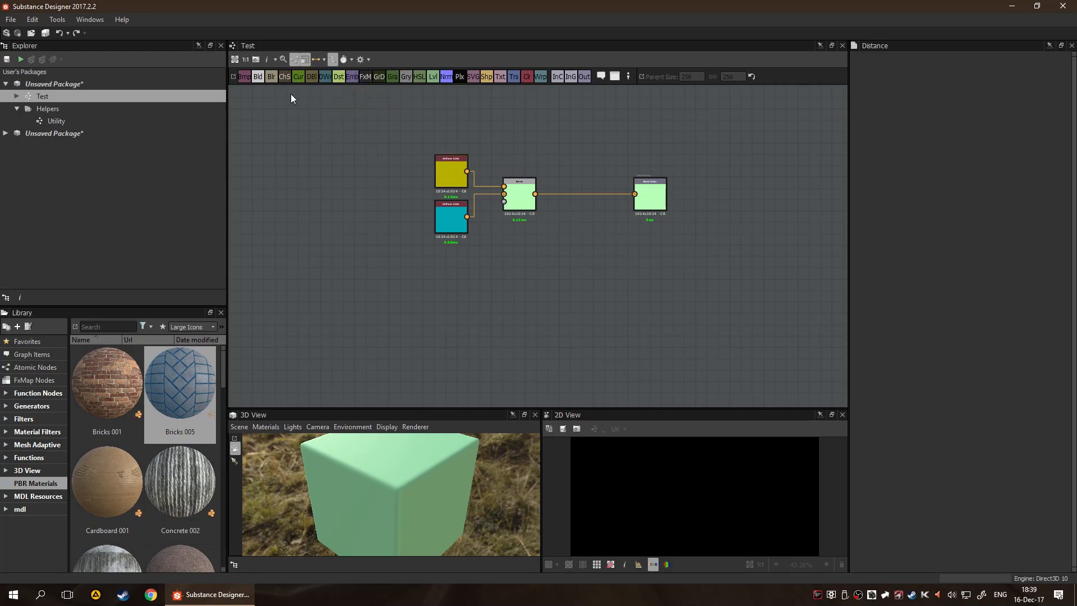
pyautogui.click(324, 60)
pyautogui.click(332, 99)
pyautogui.click(297, 59)
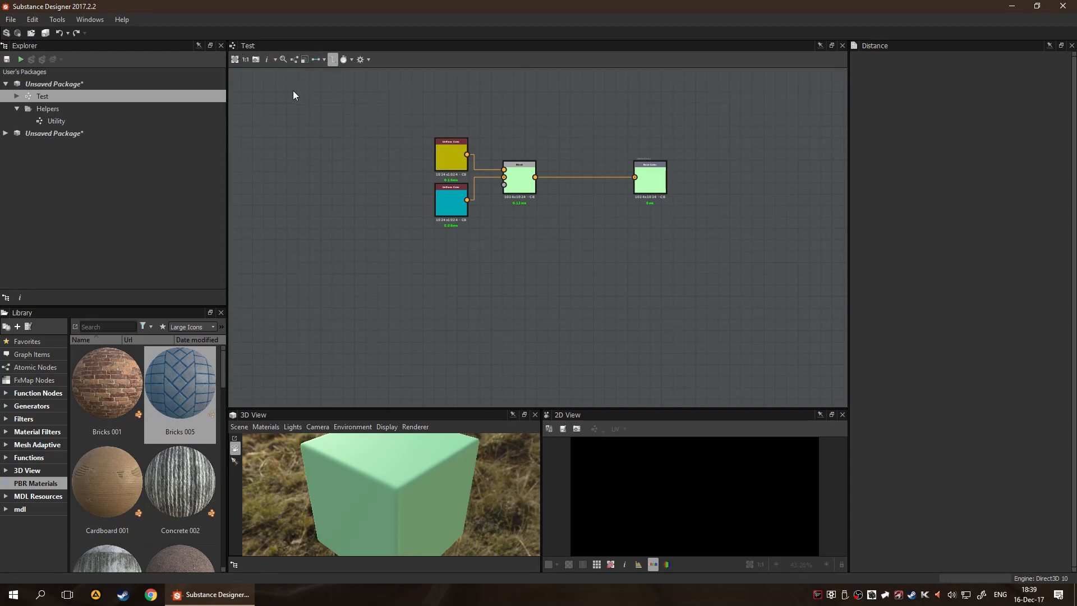
# Turn the graph's Display Timings option off and back on, and show and hide the node type filter bar
pyautogui.click(273, 62)
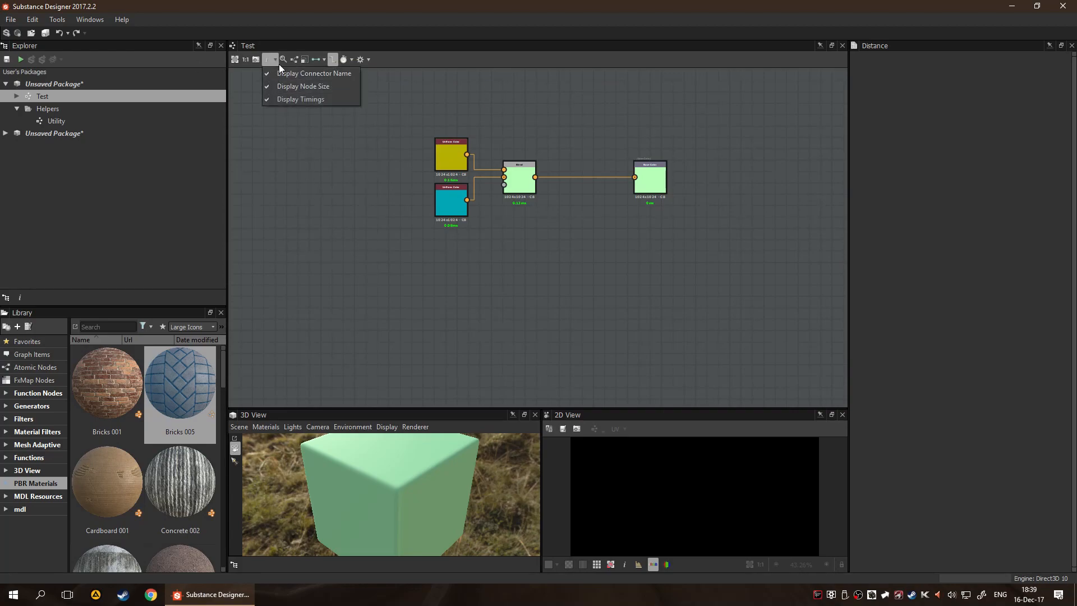
pyautogui.click(295, 104)
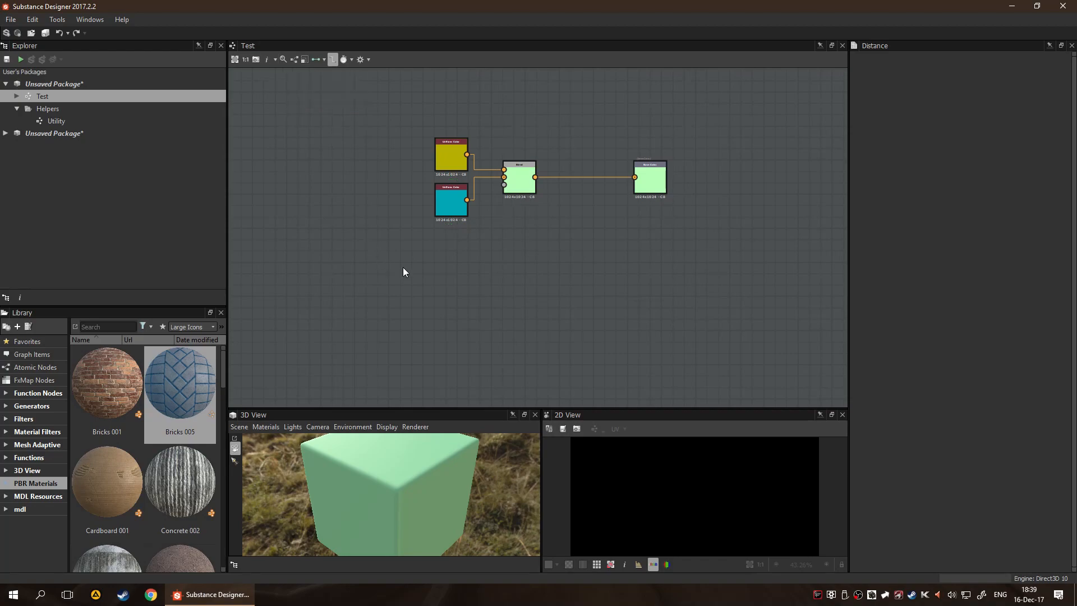
pyautogui.scroll(3, 442, 215)
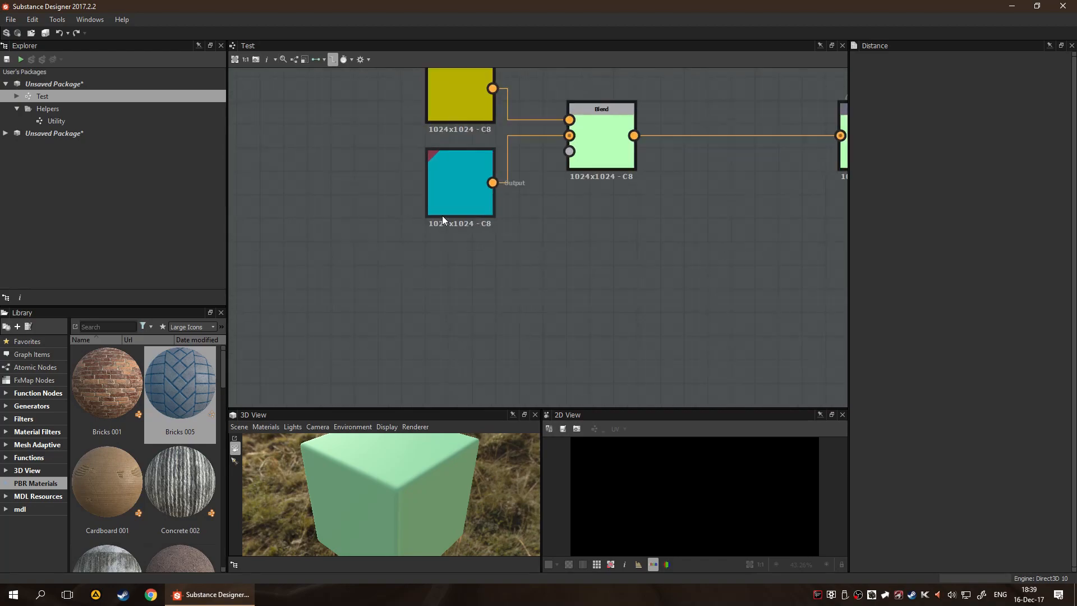
pyautogui.click(276, 61)
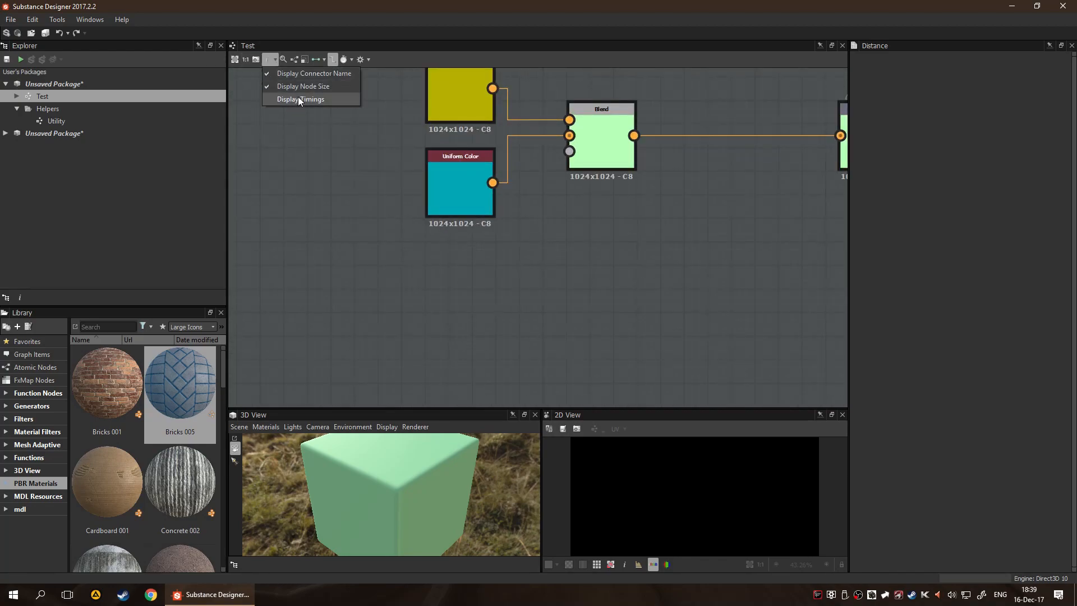
pyautogui.click(297, 100)
pyautogui.click(282, 61)
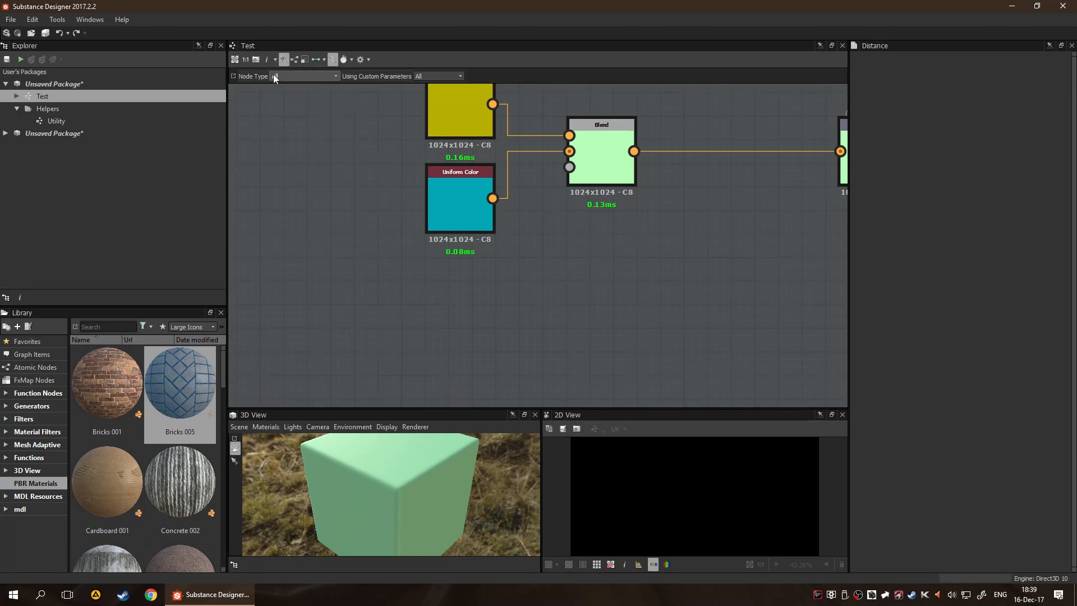
pyautogui.click(286, 62)
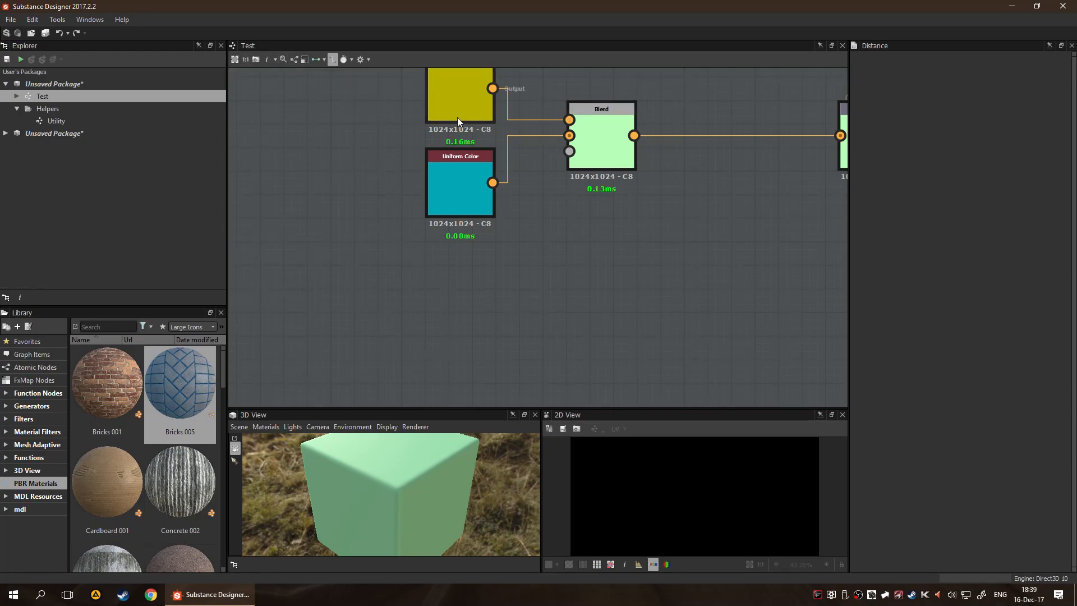
# Set the Test graph view to 1:1 zoom and refocus it on the whole graph
pyautogui.scroll(-1, 476, 173)
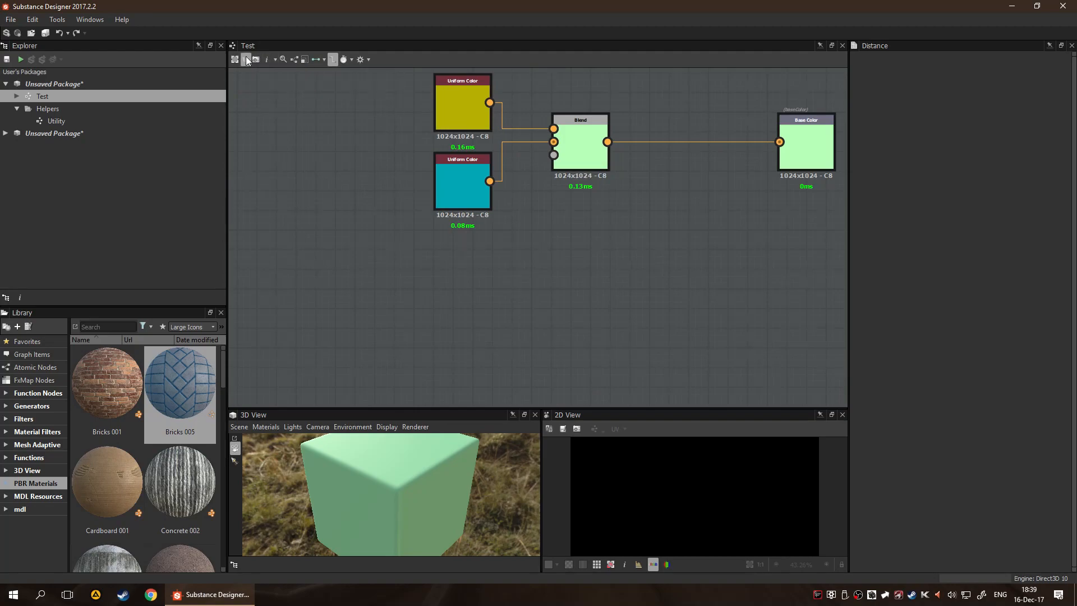
pyautogui.click(246, 60)
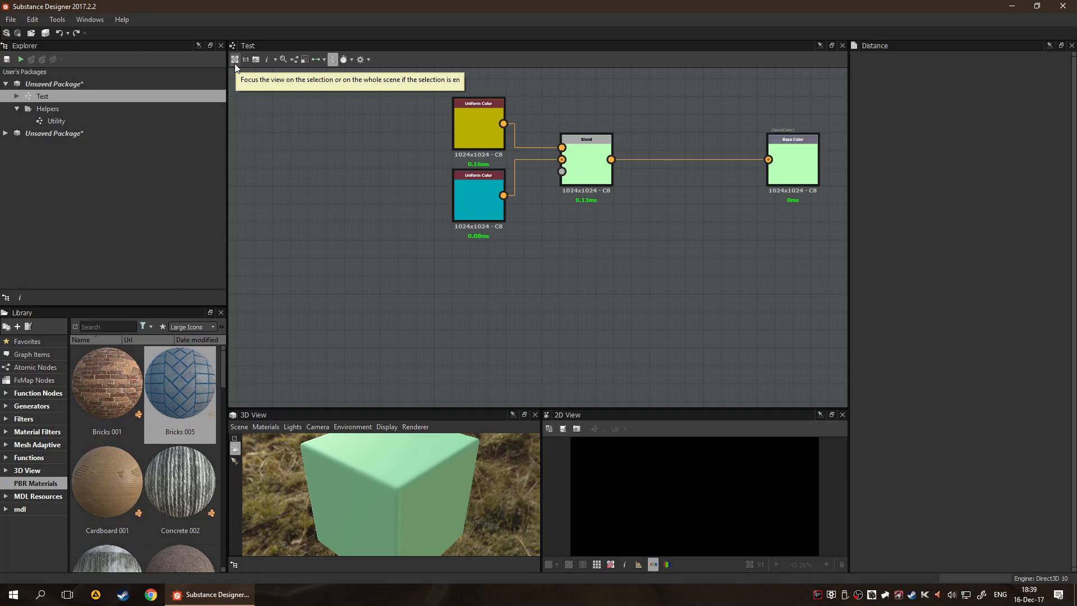
pyautogui.click(235, 61)
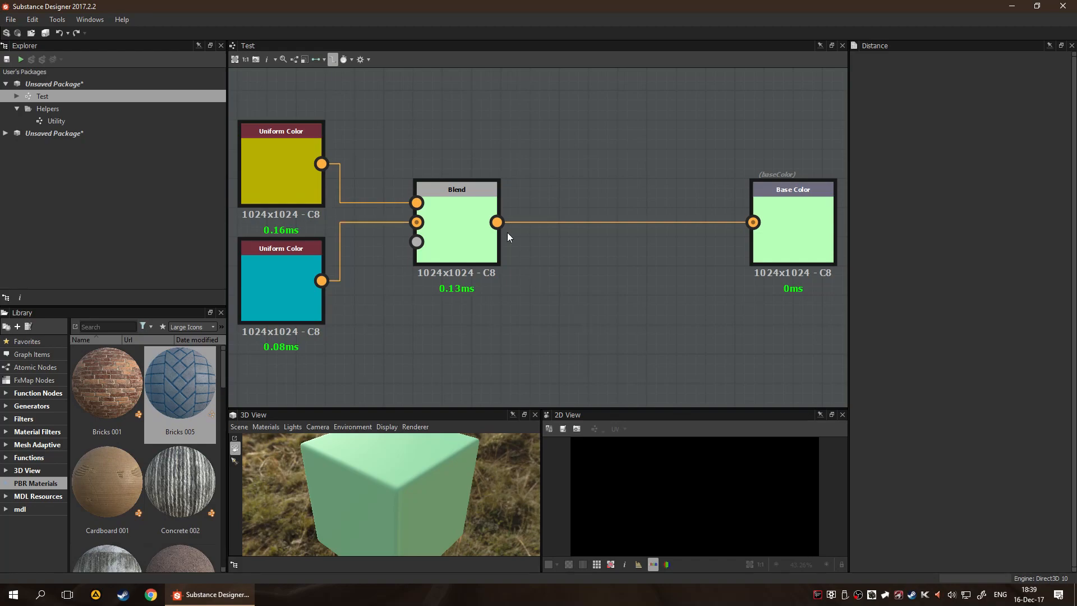
pyautogui.scroll(3, 628, 238)
pyautogui.scroll(-3, 572, 308)
pyautogui.press('f')
# Search the graph's node list for "bricks" and close it without adding a node
pyautogui.press('space')
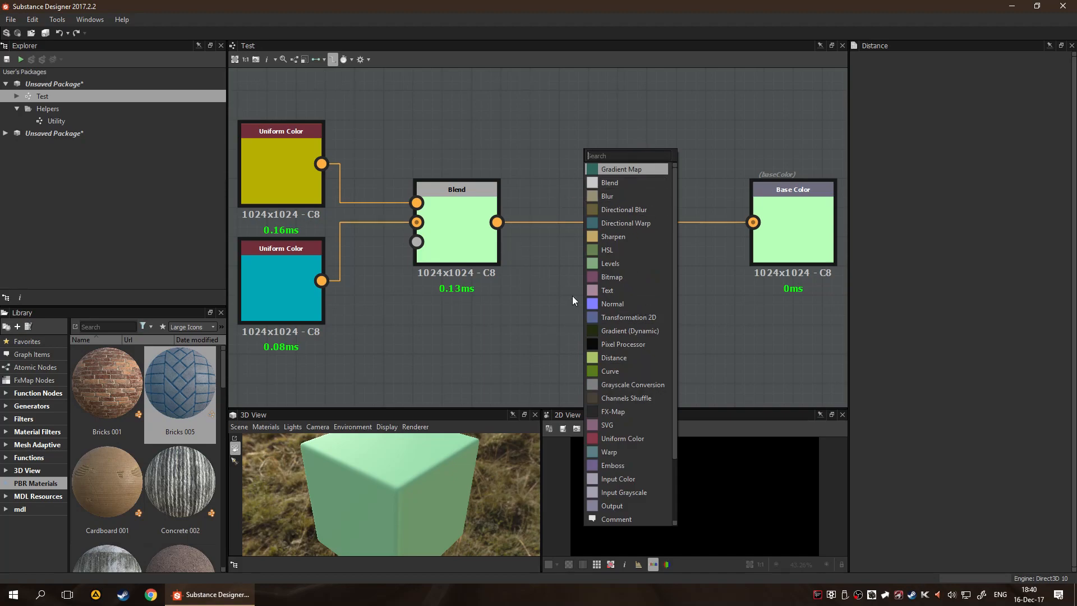
pyautogui.write('bricks')
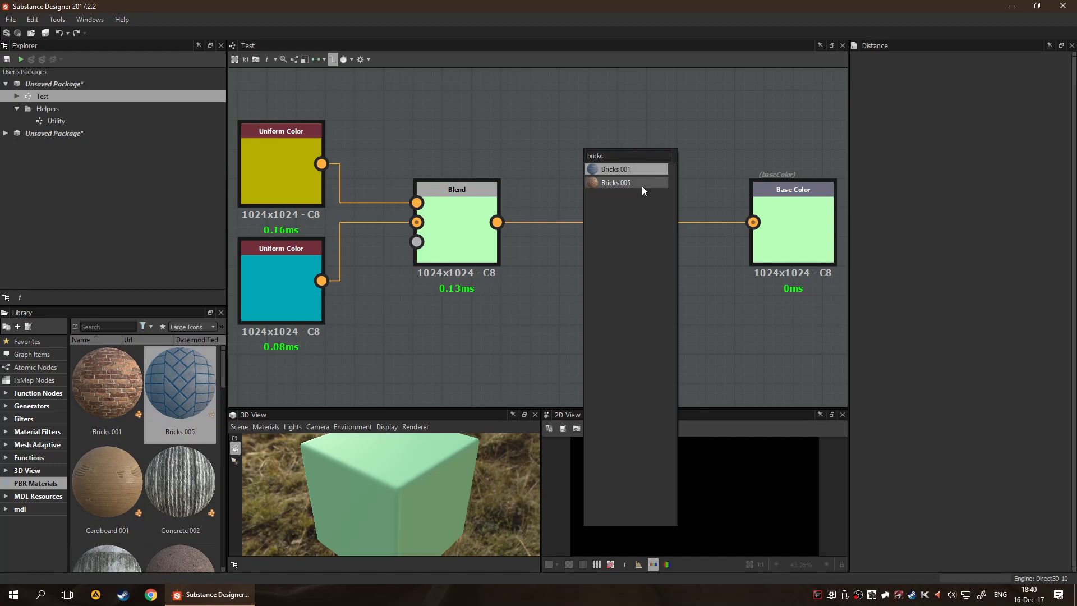
pyautogui.press('Escape')
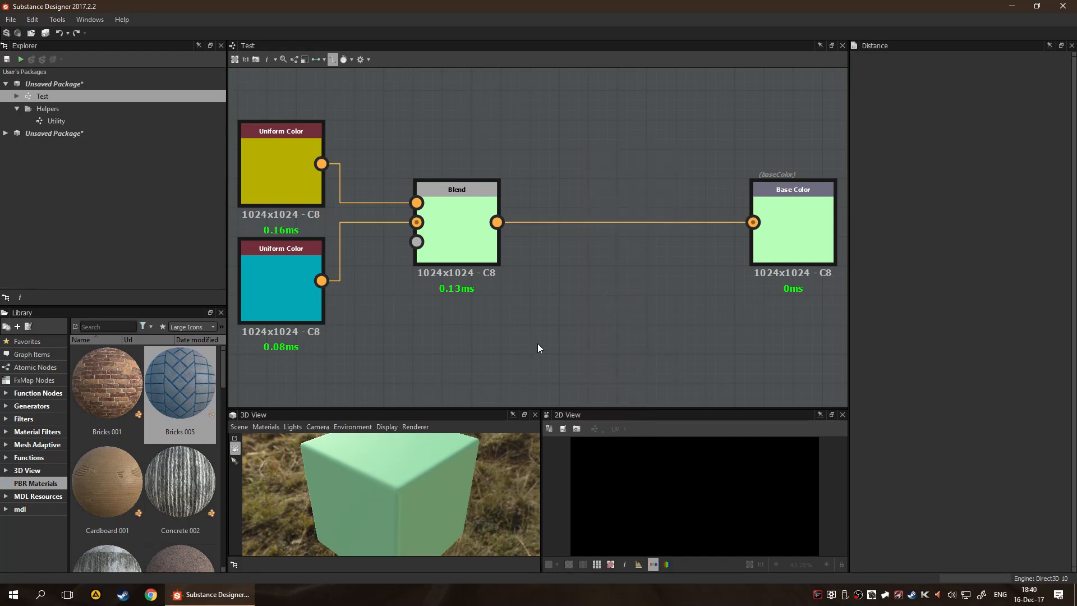
pyautogui.press('space')
pyautogui.scroll(-3, 623, 438)
pyautogui.scroll(3, 606, 471)
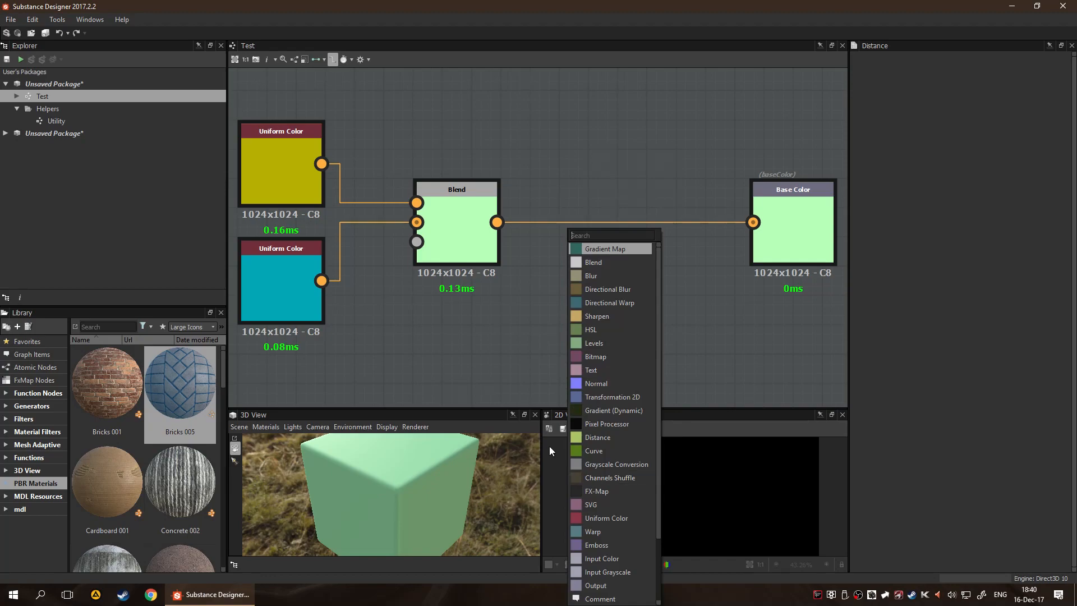
pyautogui.click(507, 341)
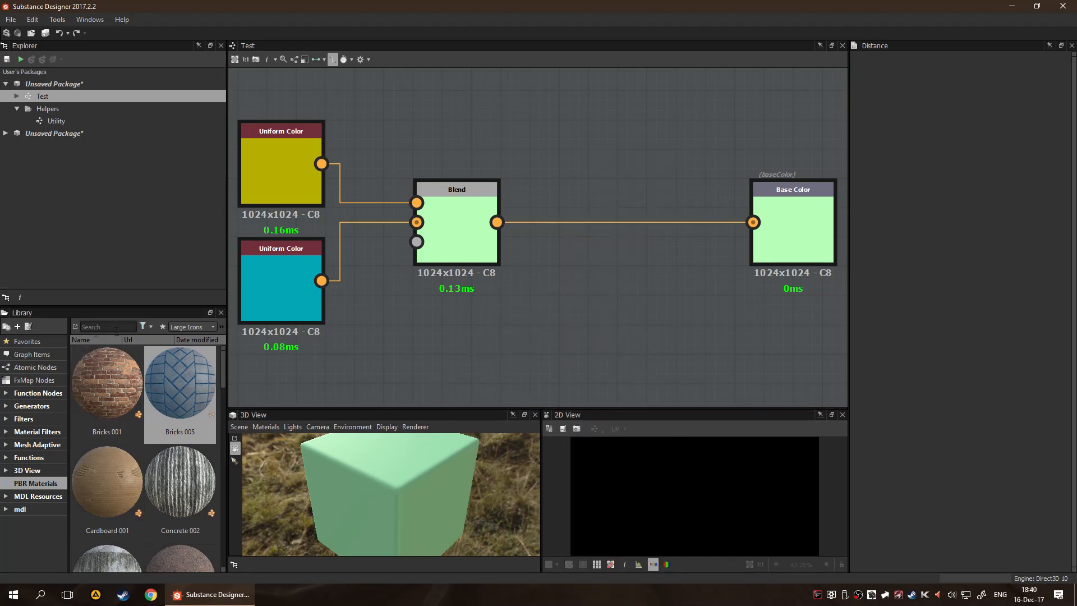
pyautogui.press('space')
pyautogui.press('Escape')
# Browse the thumbnails in the library's Generators category without adding any node to the graph
pyautogui.scroll(-5, 182, 426)
pyautogui.scroll(5, 185, 429)
pyautogui.scroll(-1, 177, 444)
pyautogui.scroll(1, 179, 437)
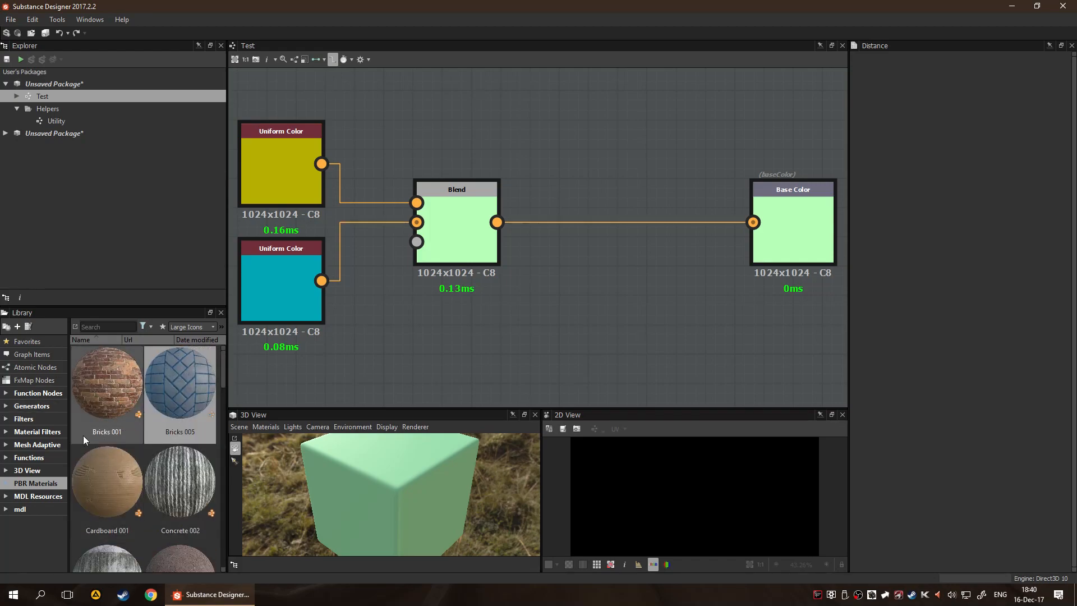
pyautogui.click(34, 407)
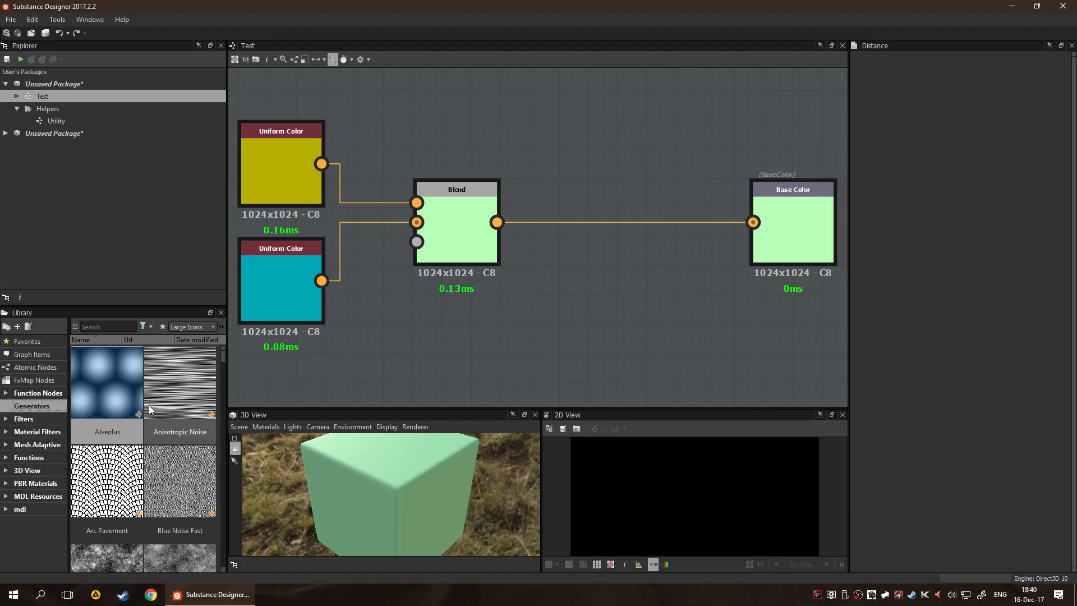
pyautogui.scroll(-3, 107, 405)
pyautogui.scroll(3, 126, 487)
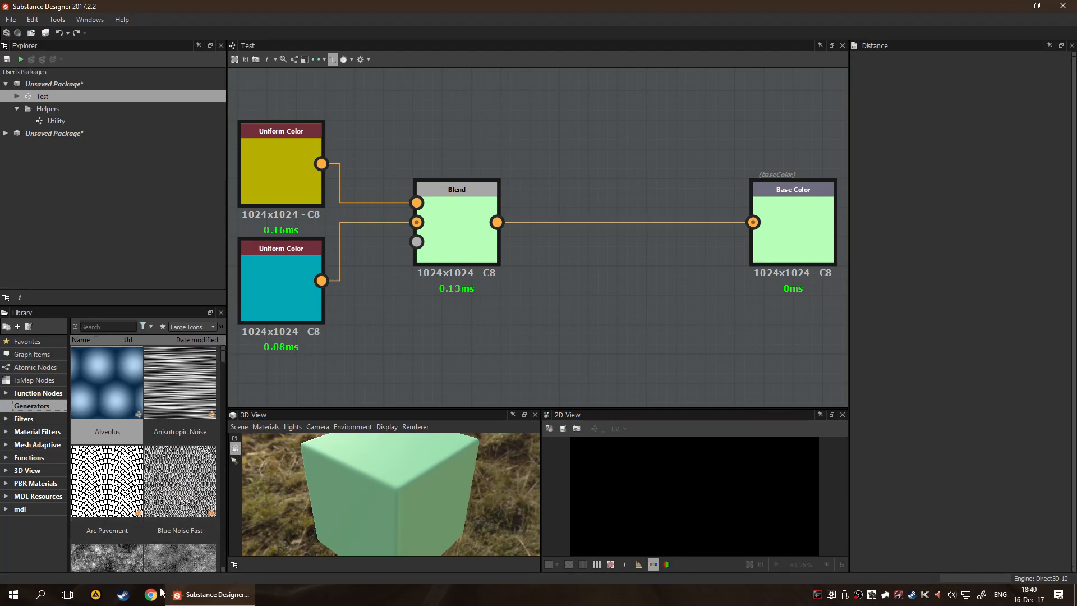
pyautogui.scroll(-15, 177, 374)
pyautogui.scroll(-10, 162, 443)
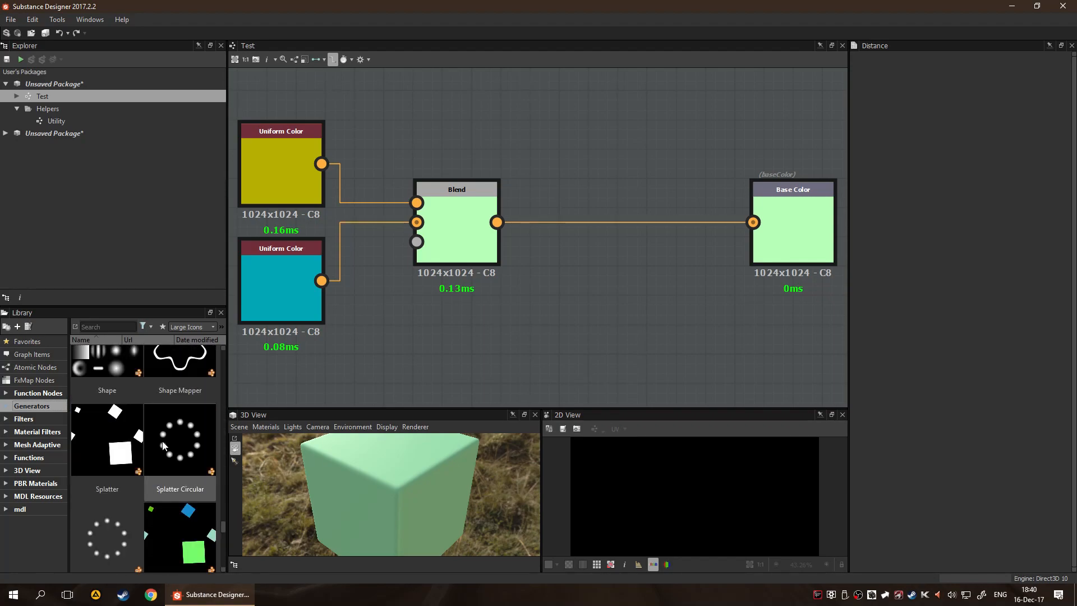
pyautogui.scroll(5, 176, 453)
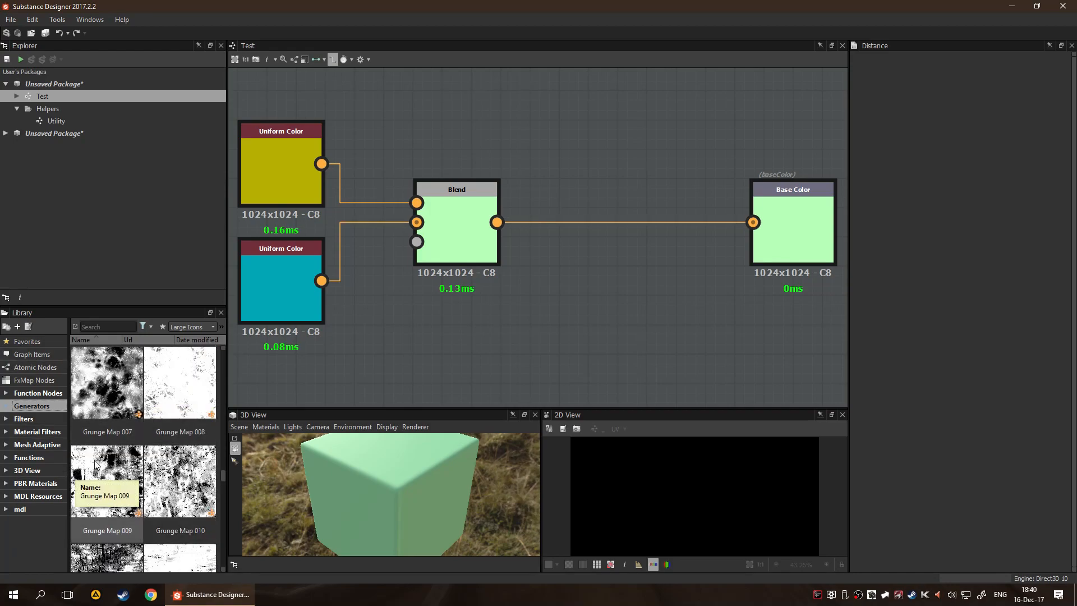
pyautogui.scroll(5, 148, 478)
pyautogui.scroll(5, 147, 476)
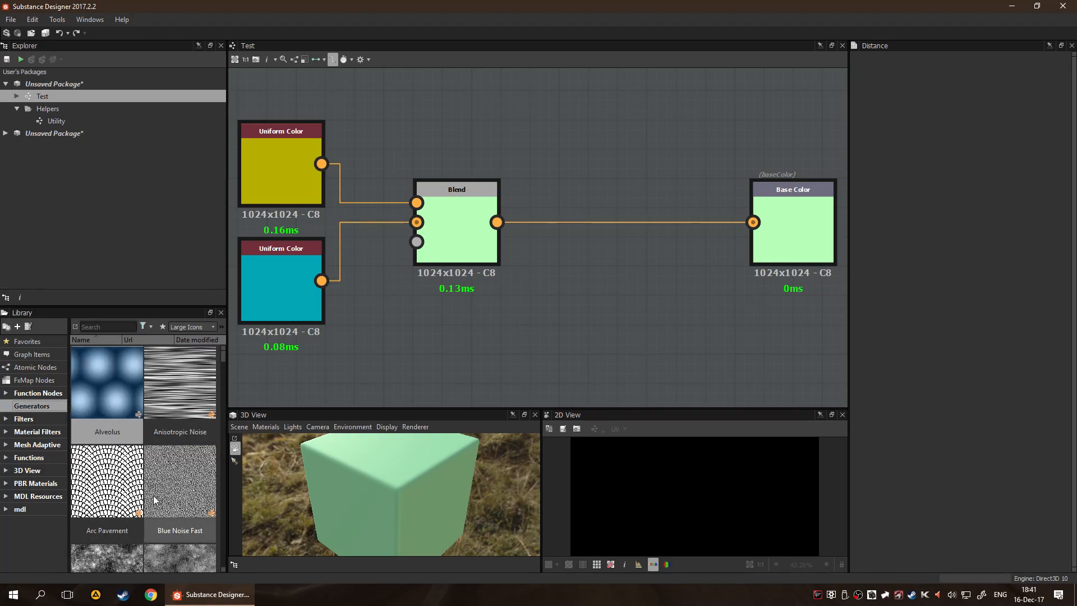
pyautogui.rightClick(557, 263)
pyautogui.click(524, 268)
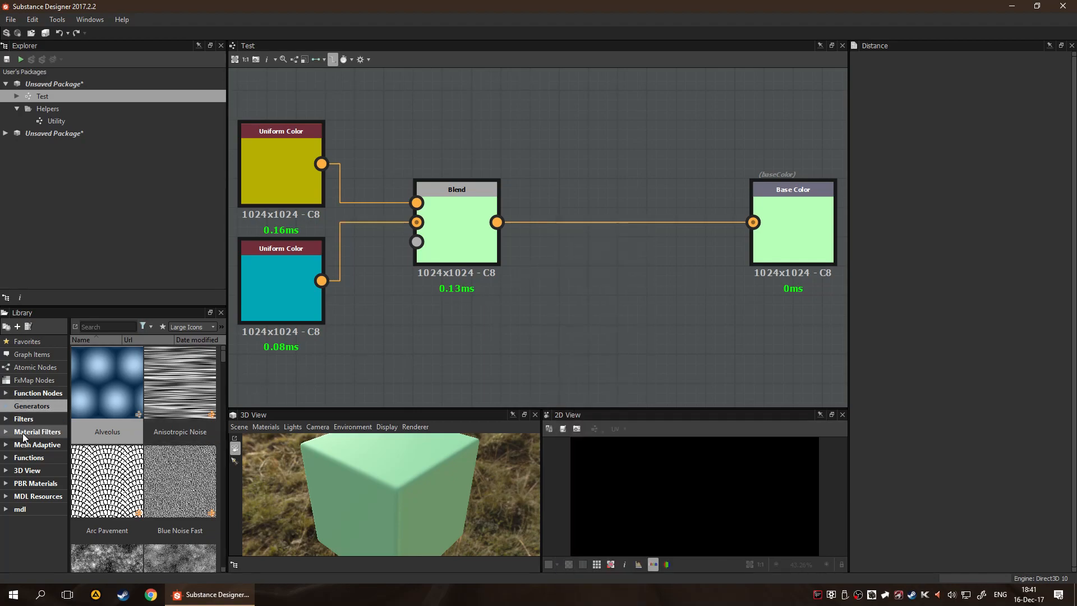
# Browse the library's Filters category through to its end
pyautogui.click(23, 418)
pyautogui.scroll(-5, 122, 408)
pyautogui.scroll(-10, 126, 420)
pyautogui.scroll(-15, 155, 453)
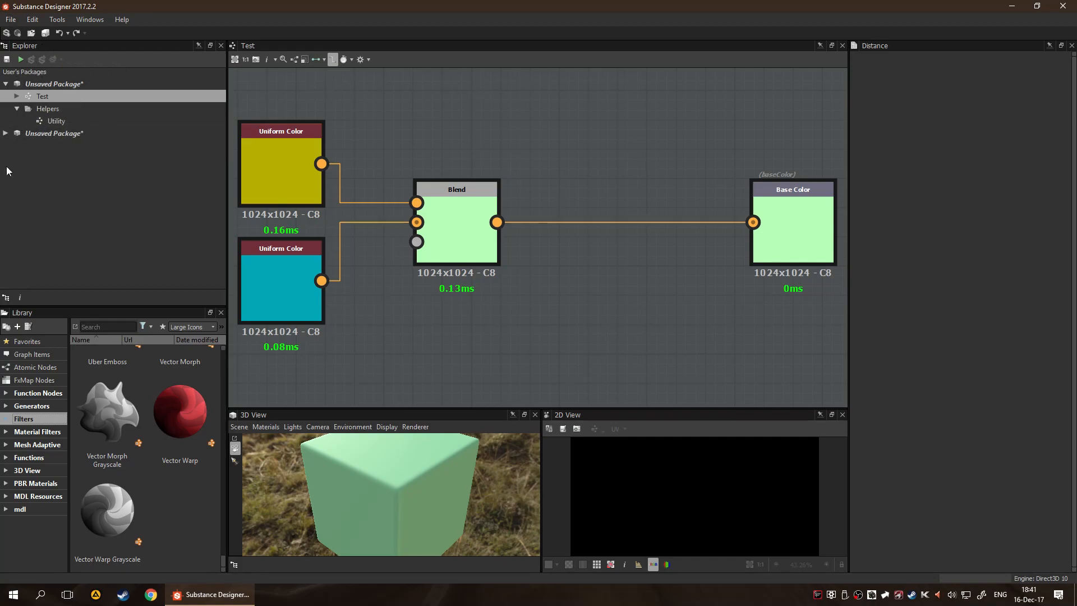
# Dock the 3D View above the Explorer and the Library beside the 2D View, and enlarge the 3D View and Library
pyautogui.moveTo(258, 412); pyautogui.dragTo(25, 70)
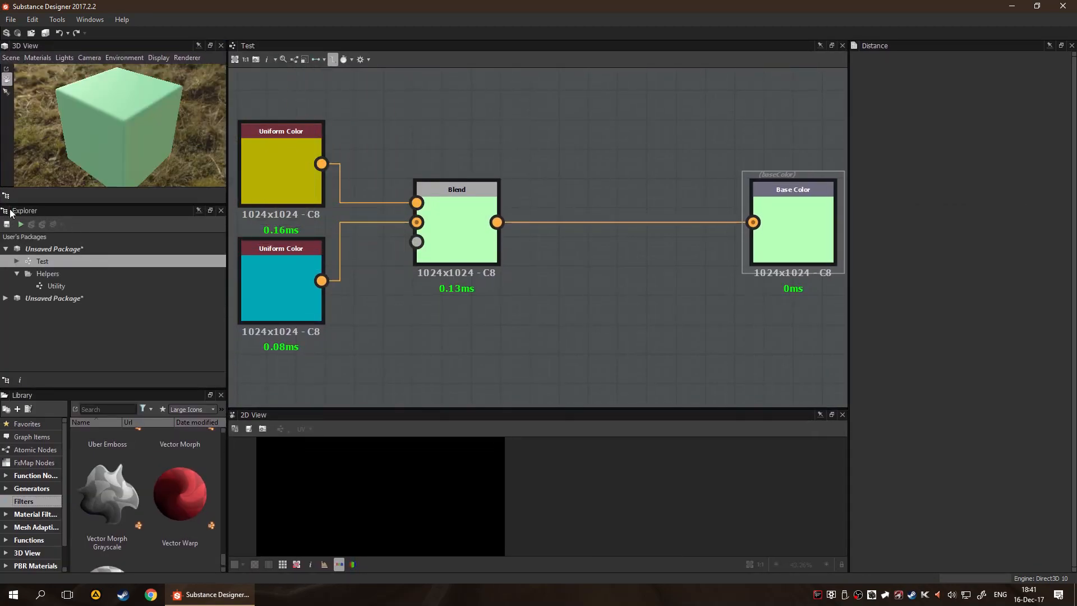
pyautogui.moveTo(14, 397); pyautogui.dragTo(271, 508)
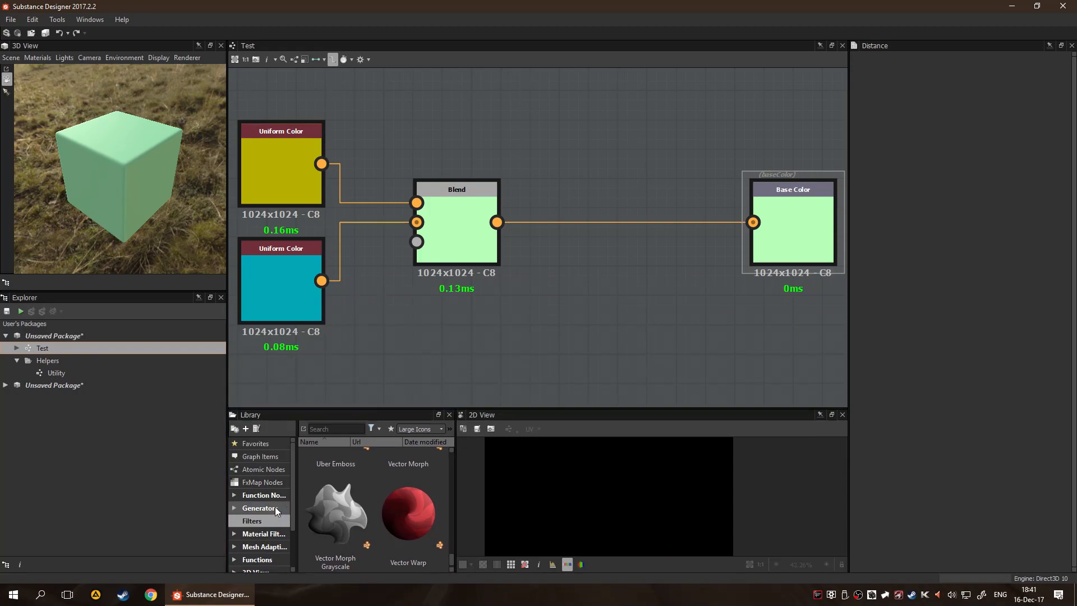
pyautogui.moveTo(44, 292); pyautogui.dragTo(45, 325)
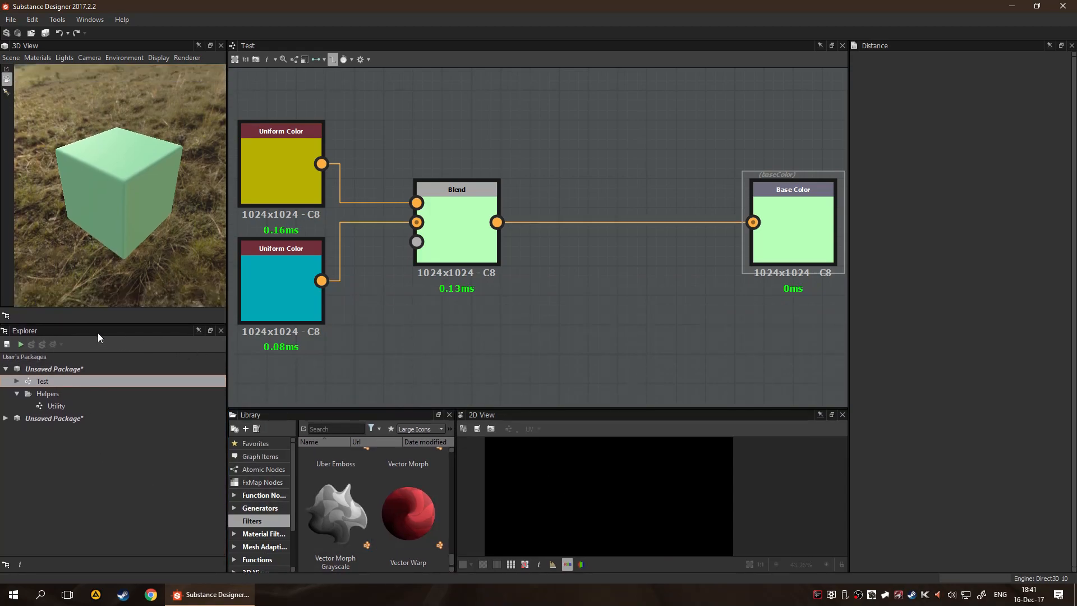
pyautogui.moveTo(103, 318); pyautogui.dragTo(104, 313)
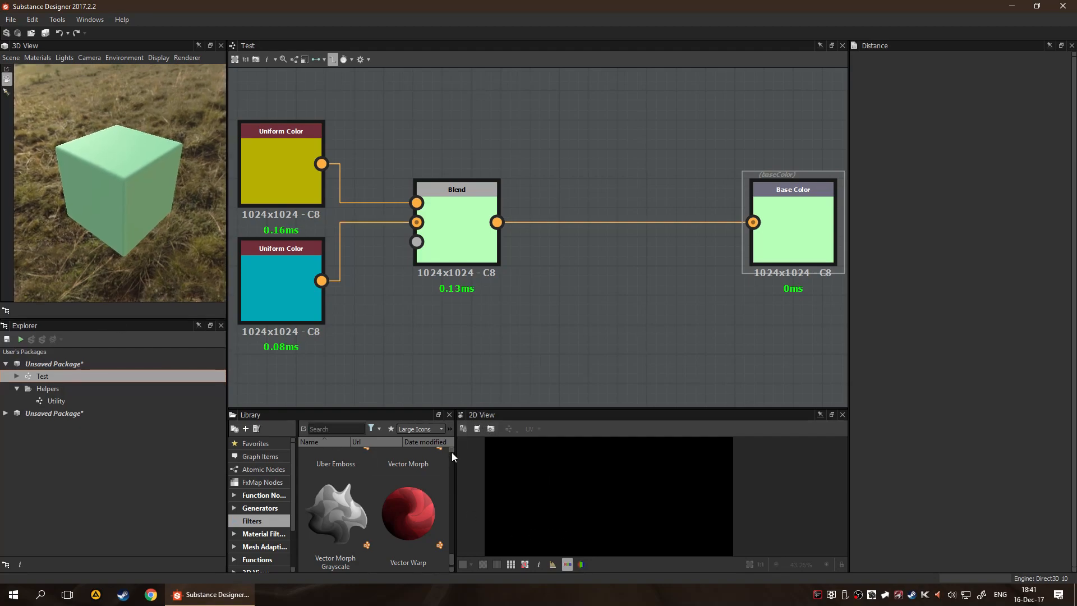
pyautogui.moveTo(455, 470); pyautogui.dragTo(554, 474)
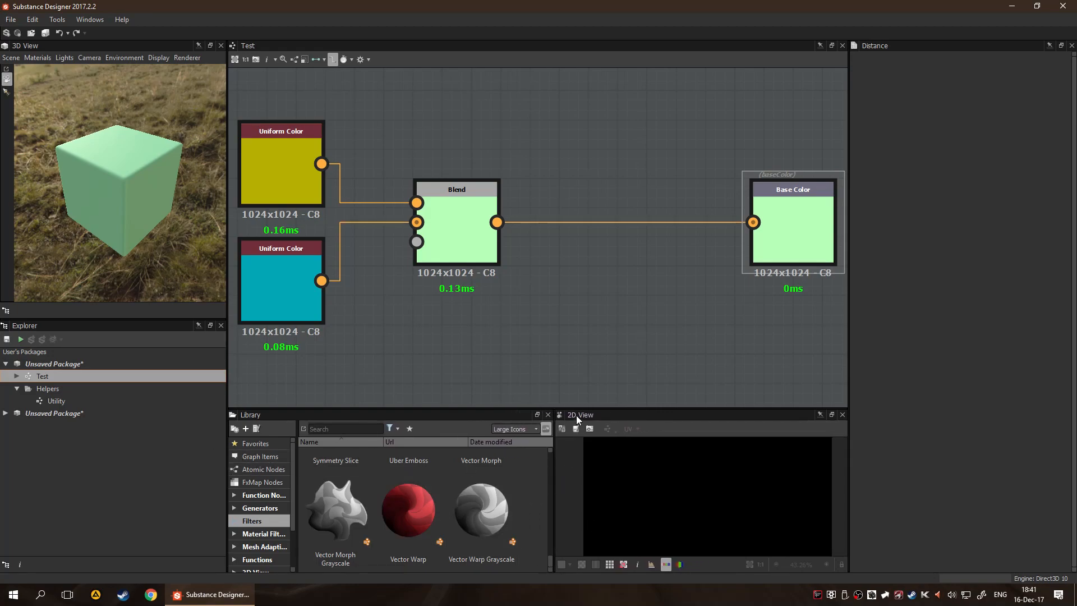
# Dock the 2D View as a tab with the Explorer and display the Base Color output in it
pyautogui.moveTo(577, 415); pyautogui.dragTo(41, 400)
pyautogui.click(81, 327)
pyautogui.click(31, 327)
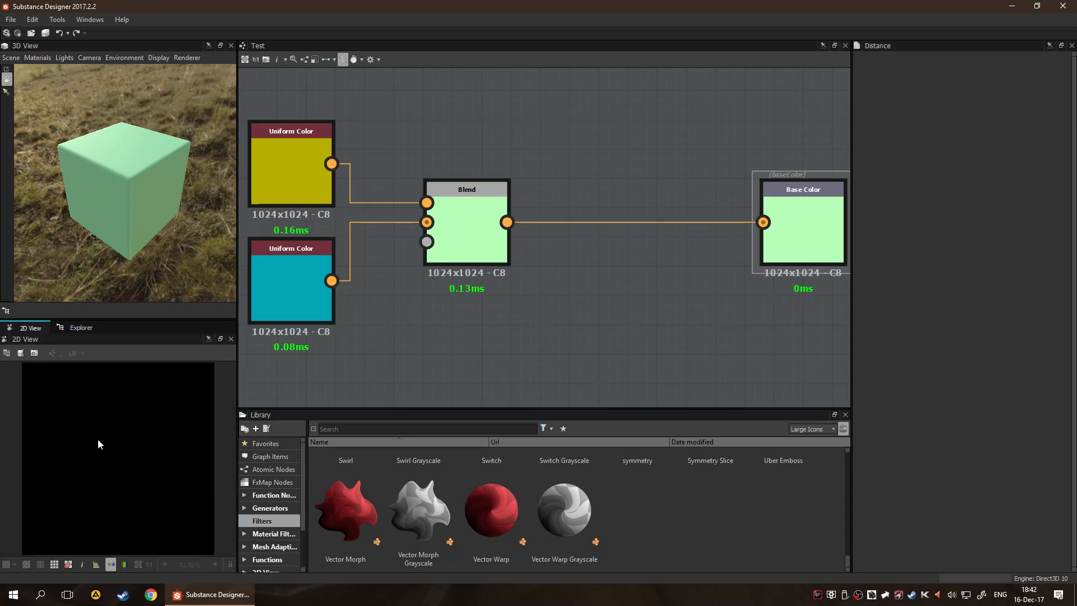
pyautogui.click(780, 201)
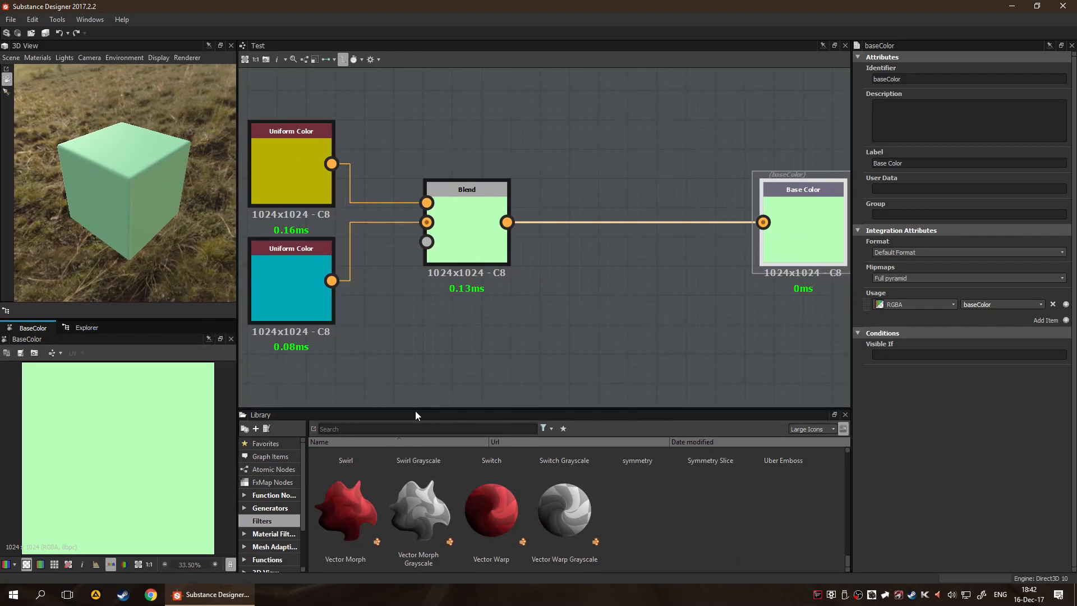
# Examine the Filters category in the widened Library, from the first thumbnails to the last
pyautogui.scroll(10, 558, 486)
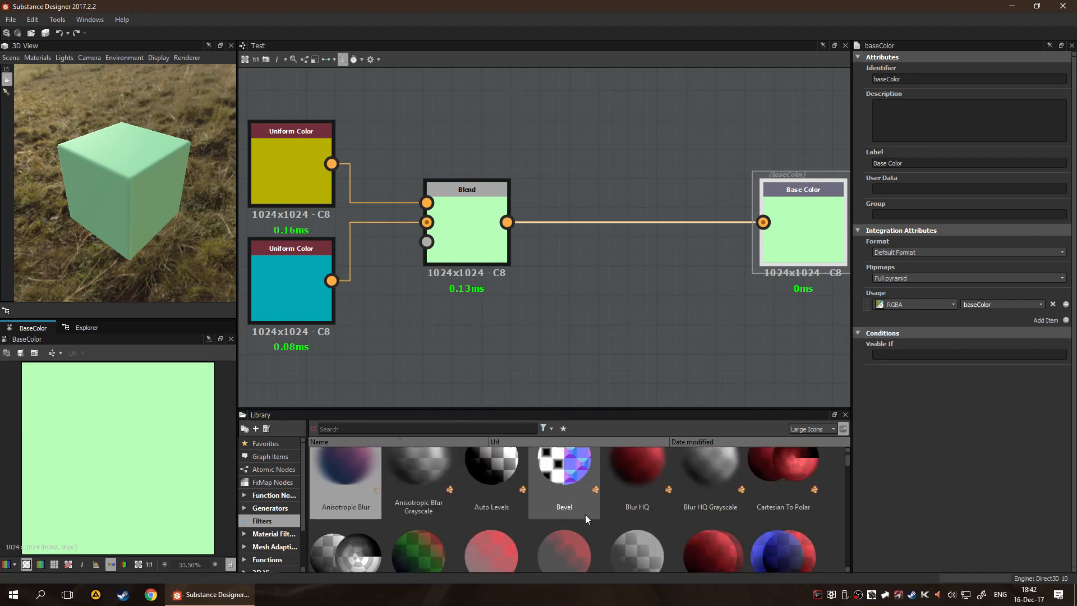
pyautogui.scroll(-10, 582, 513)
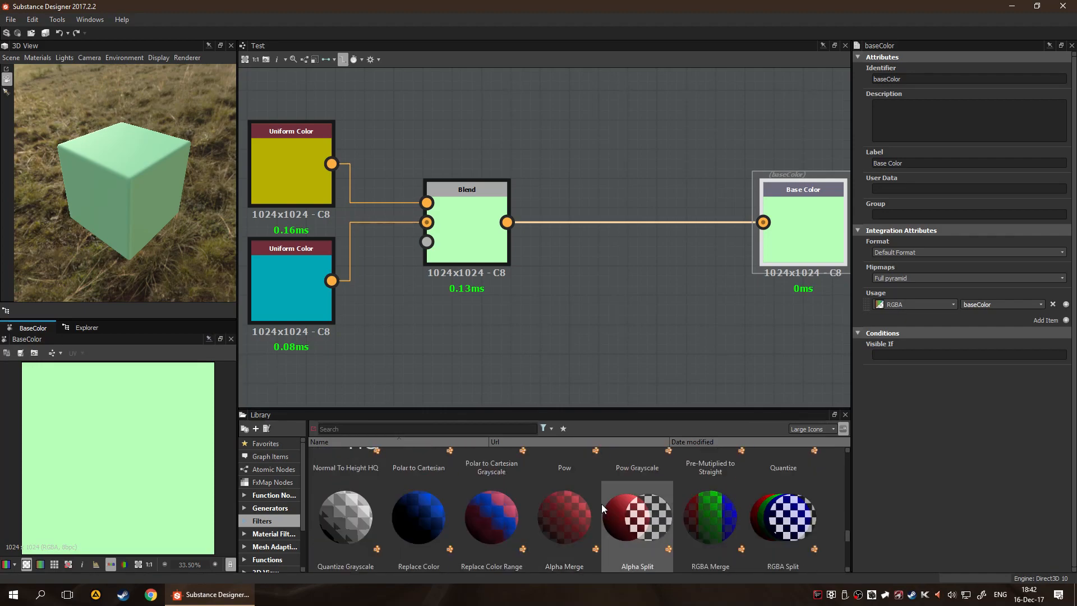
pyautogui.scroll(-3, 105, 465)
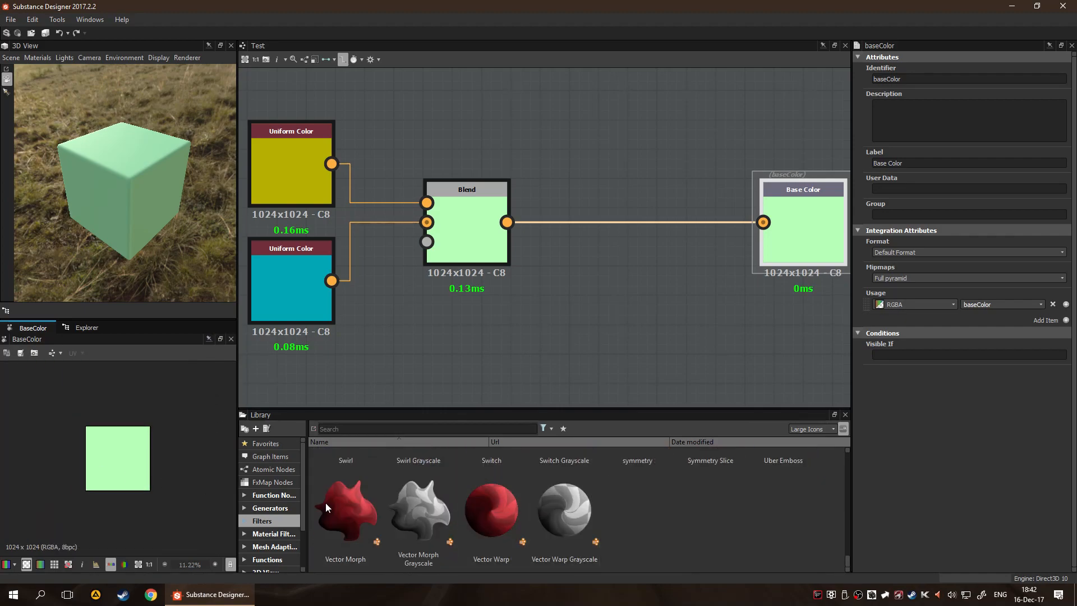
pyautogui.scroll(2, 103, 475)
pyautogui.scroll(2, 130, 485)
pyautogui.scroll(4, 568, 503)
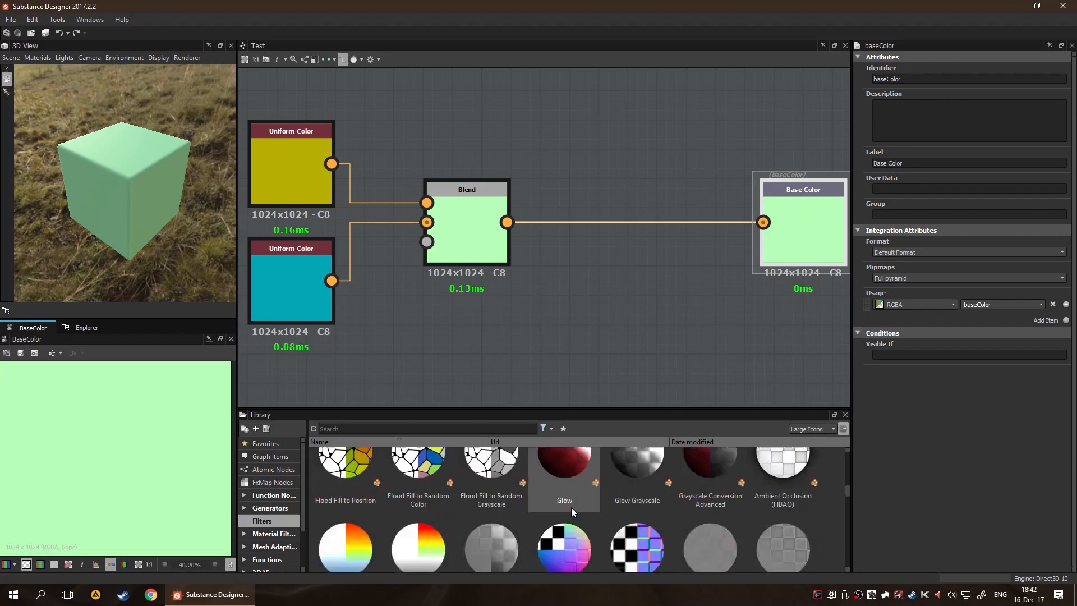
pyautogui.scroll(-4, 570, 506)
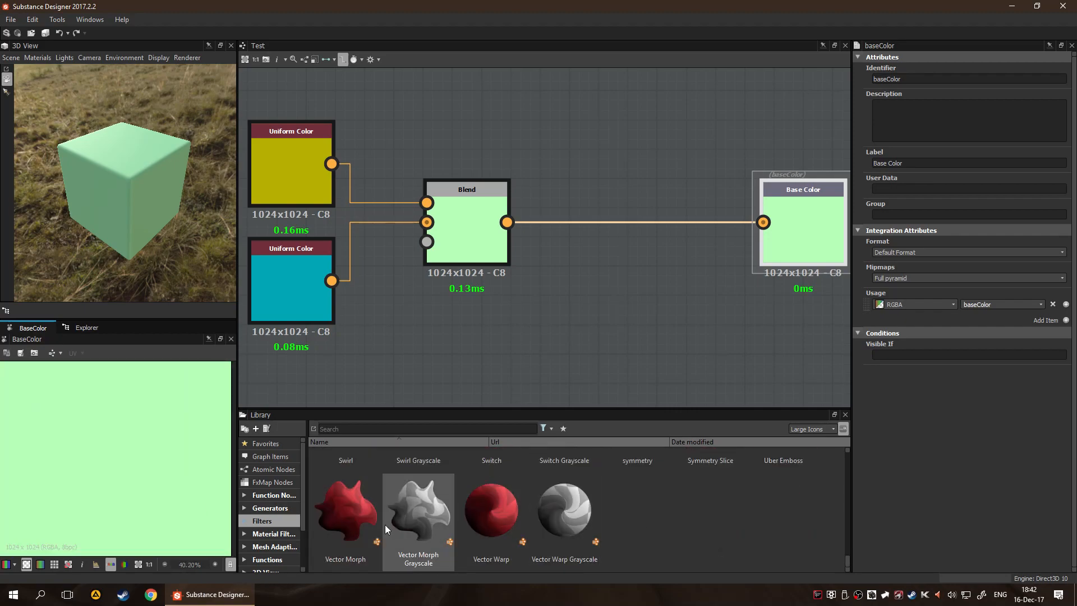
pyautogui.scroll(5, 512, 532)
pyautogui.scroll(5, 553, 540)
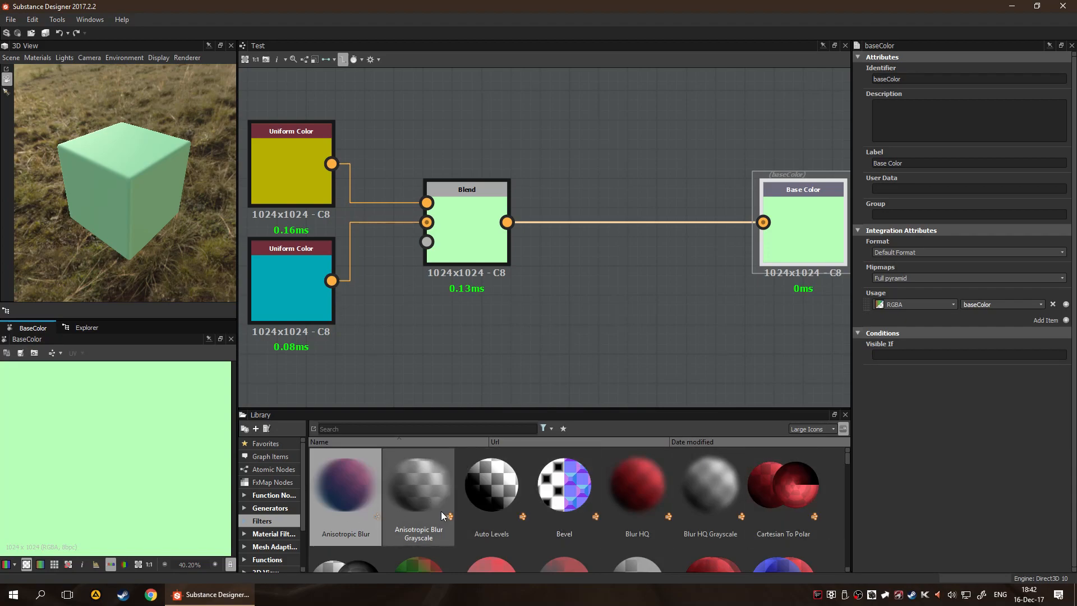
# Search the graph's node list for "blur" and close it without adding a node
pyautogui.press('space')
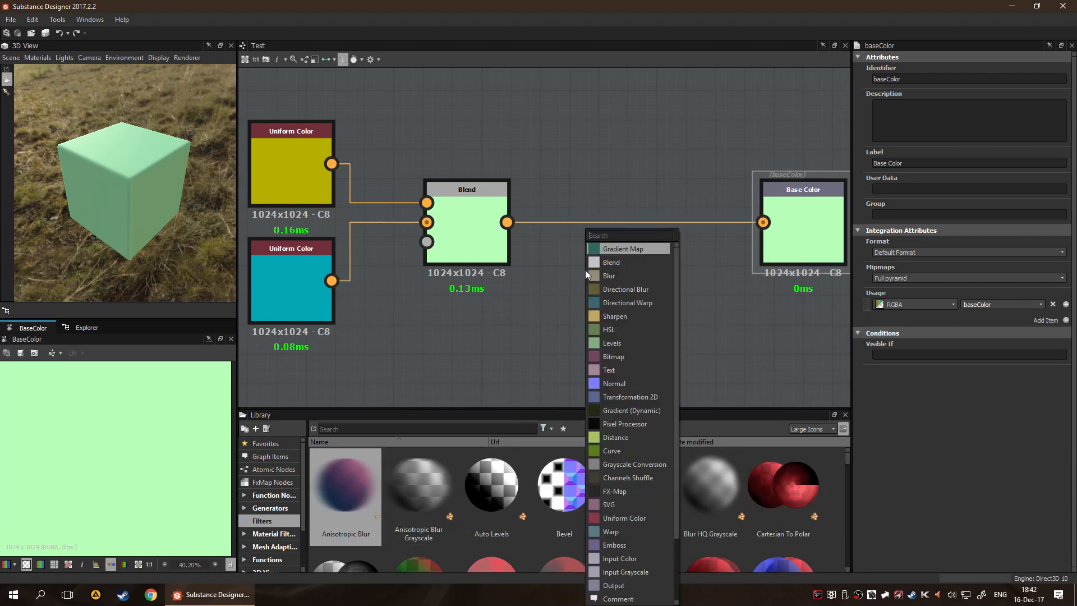
pyautogui.write('blur')
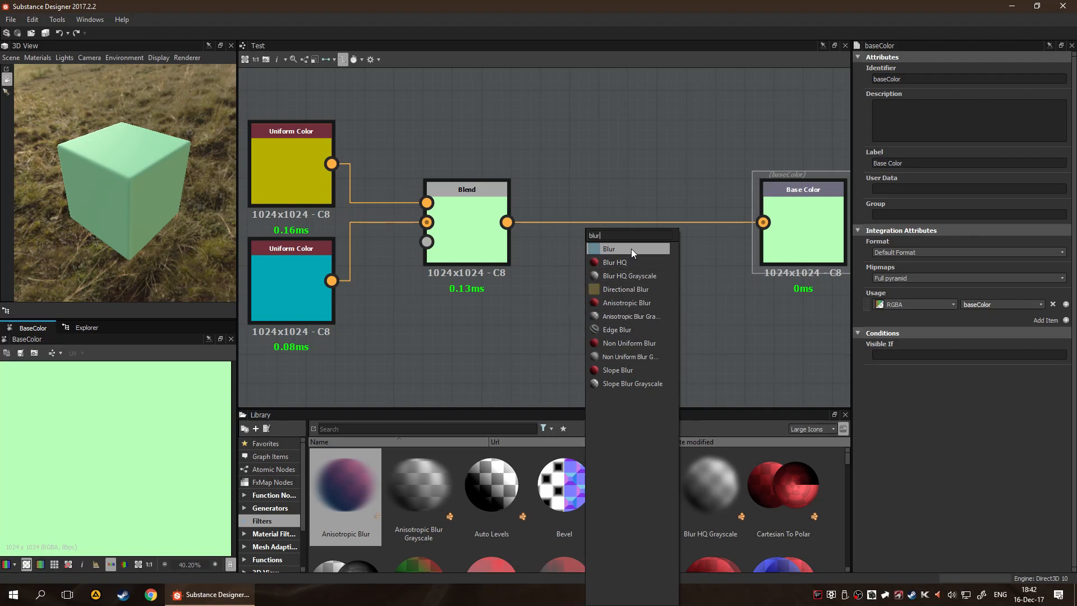
pyautogui.press('Escape')
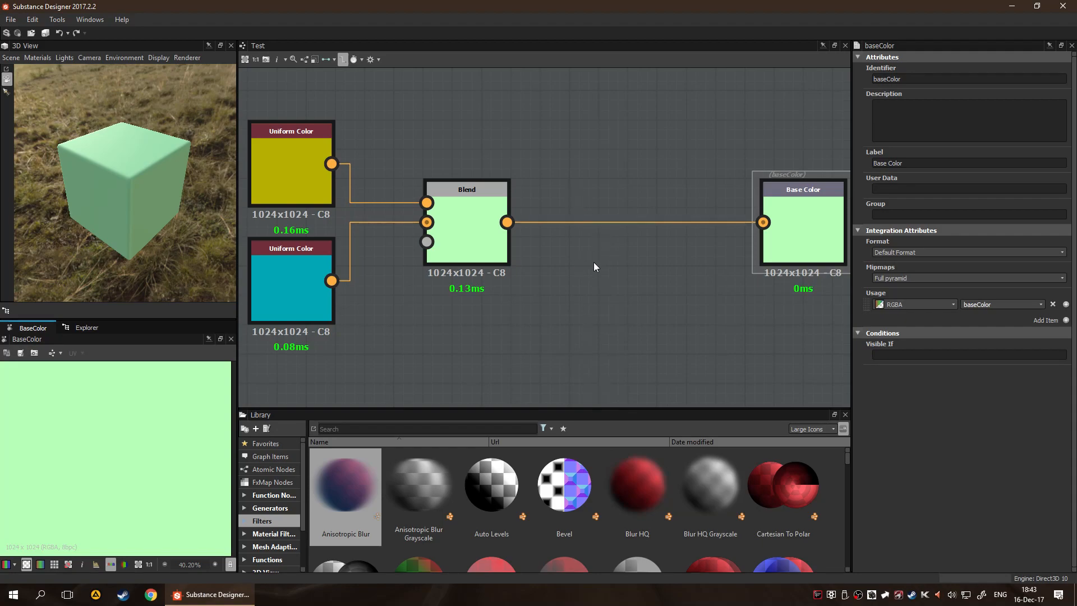
# Examine the full list of nodes that can be added to the graph, from Gradient Map to Pin
pyautogui.rightClick(570, 291)
pyautogui.click(594, 172)
pyautogui.press('space')
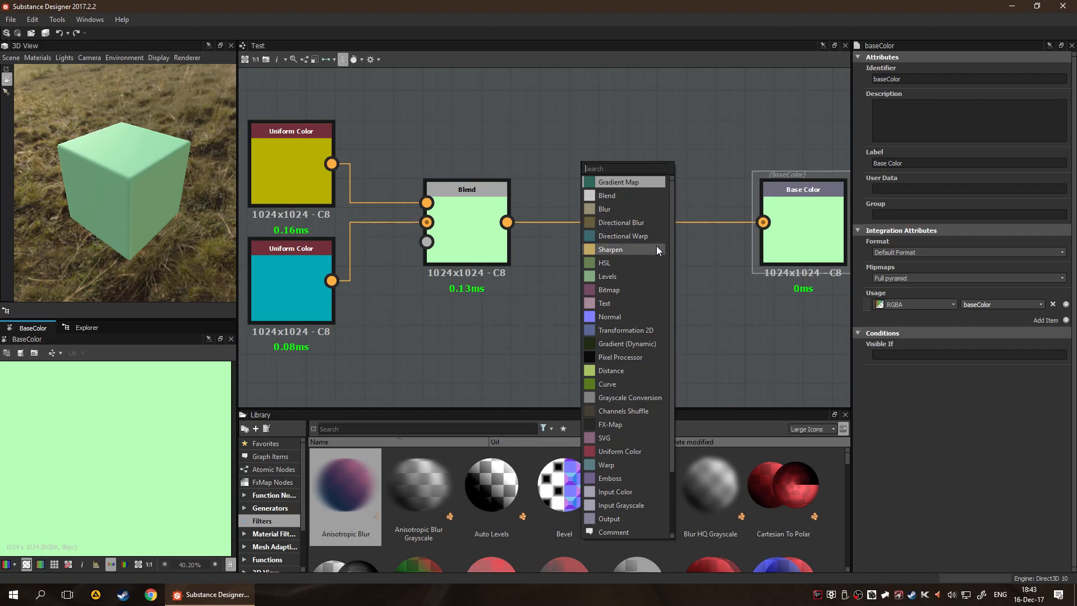
pyautogui.scroll(-2, 631, 263)
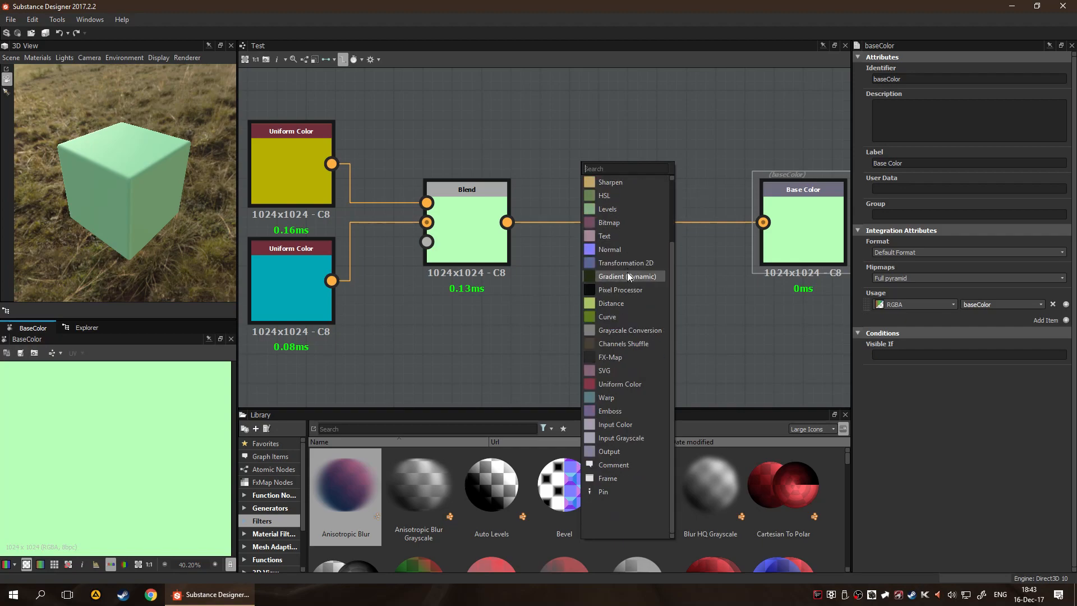
pyautogui.scroll(2, 628, 274)
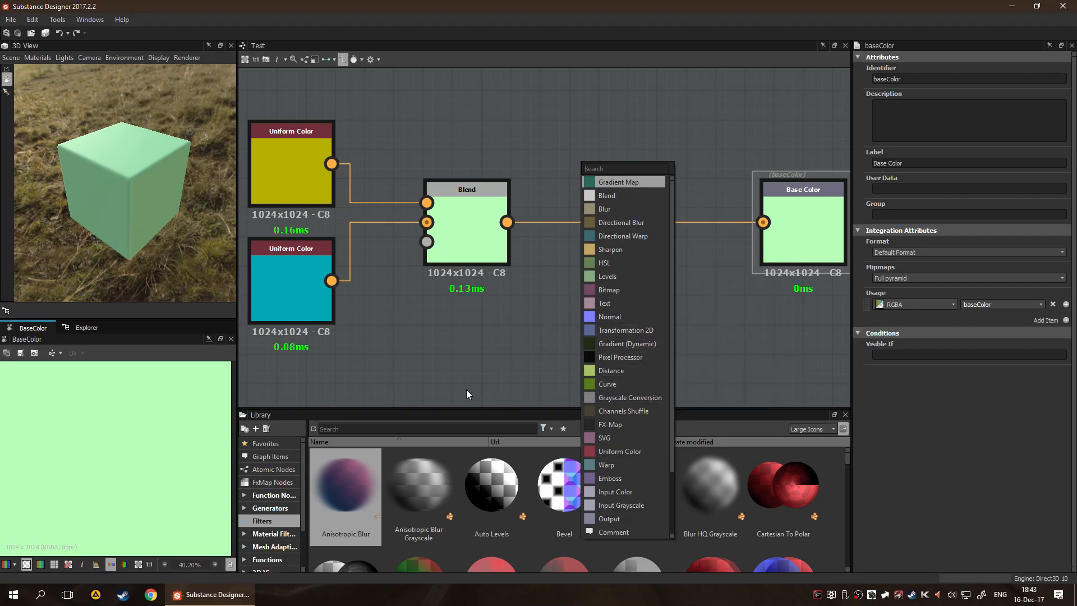
pyautogui.scroll(-2, 614, 339)
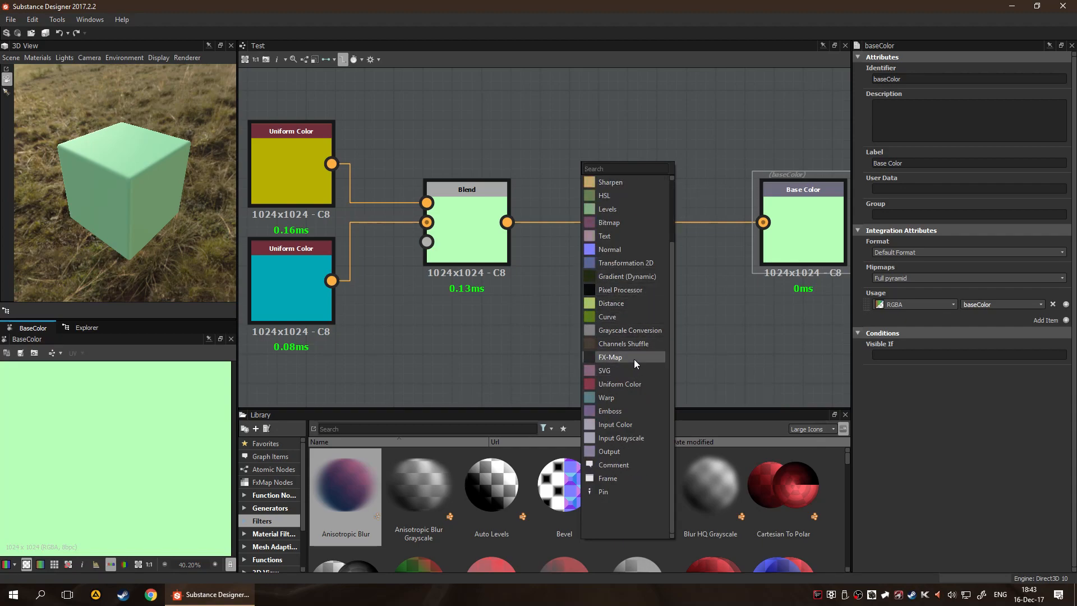
pyautogui.scroll(2, 634, 347)
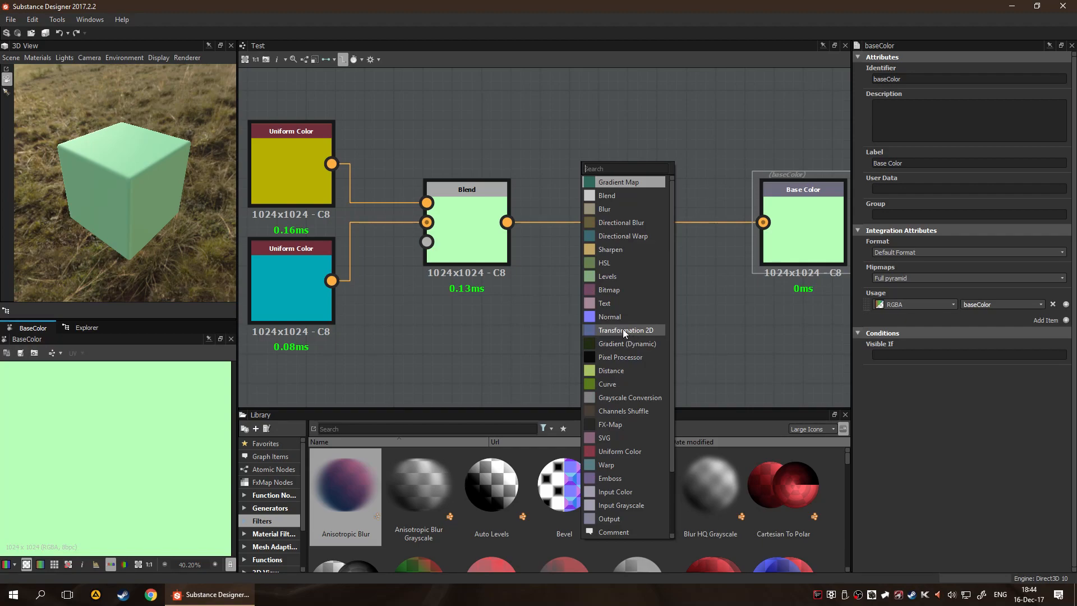
pyautogui.click(472, 348)
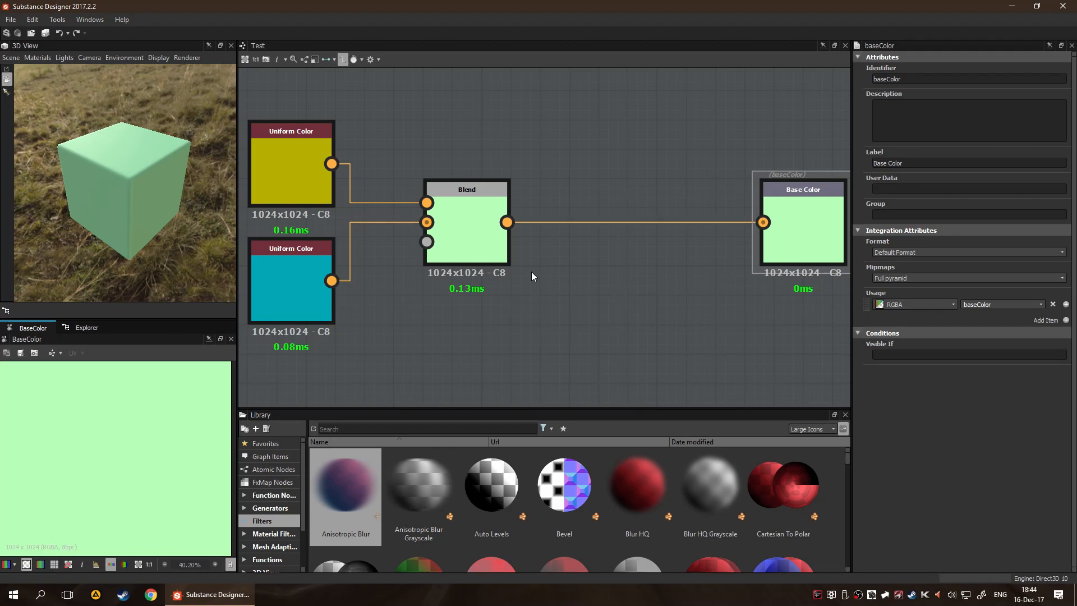
# Move the Blend node closer to the Base Color output, widening the gap to the two Uniform Color nodes
pyautogui.scroll(-3, 566, 296)
pyautogui.scroll(4, 622, 318)
pyautogui.scroll(-3, 558, 322)
pyautogui.scroll(-3, 507, 359)
pyautogui.scroll(7, 497, 376)
pyautogui.scroll(-4, 557, 305)
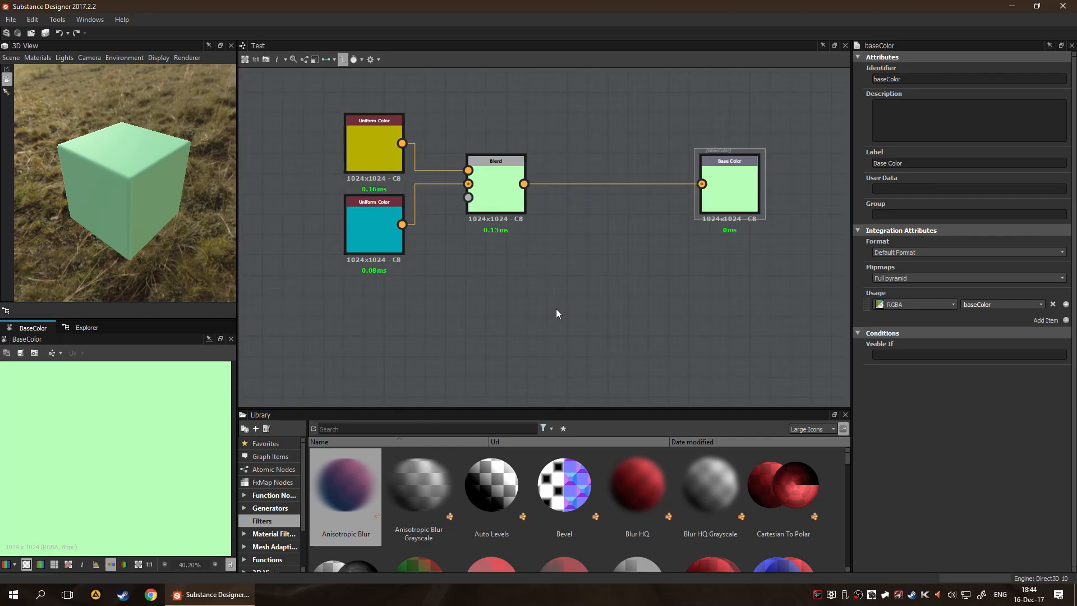
pyautogui.scroll(1, 557, 308)
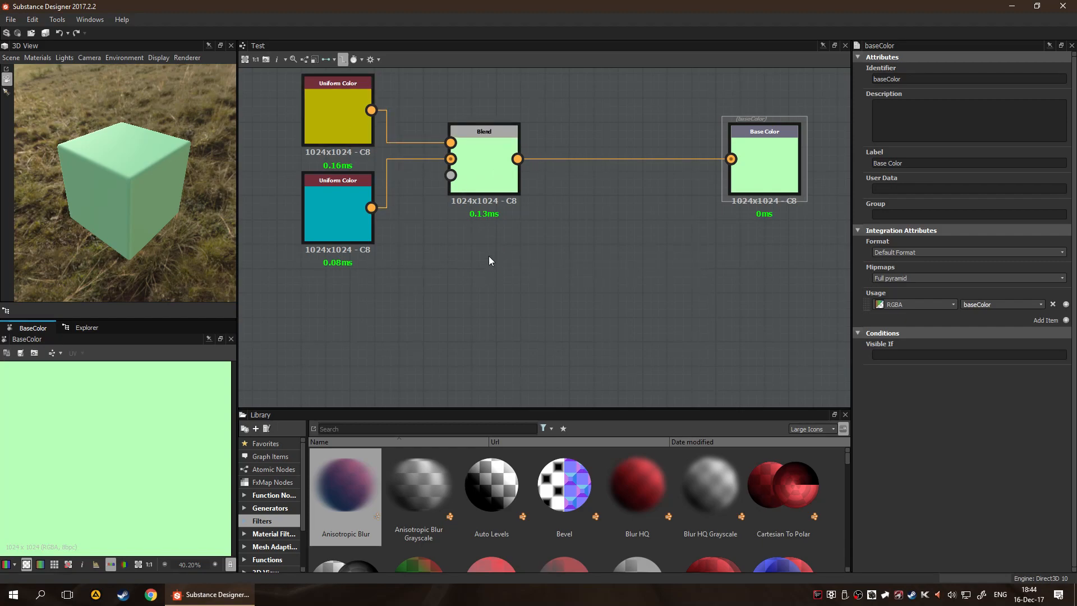
pyautogui.moveTo(502, 176); pyautogui.dragTo(601, 193)
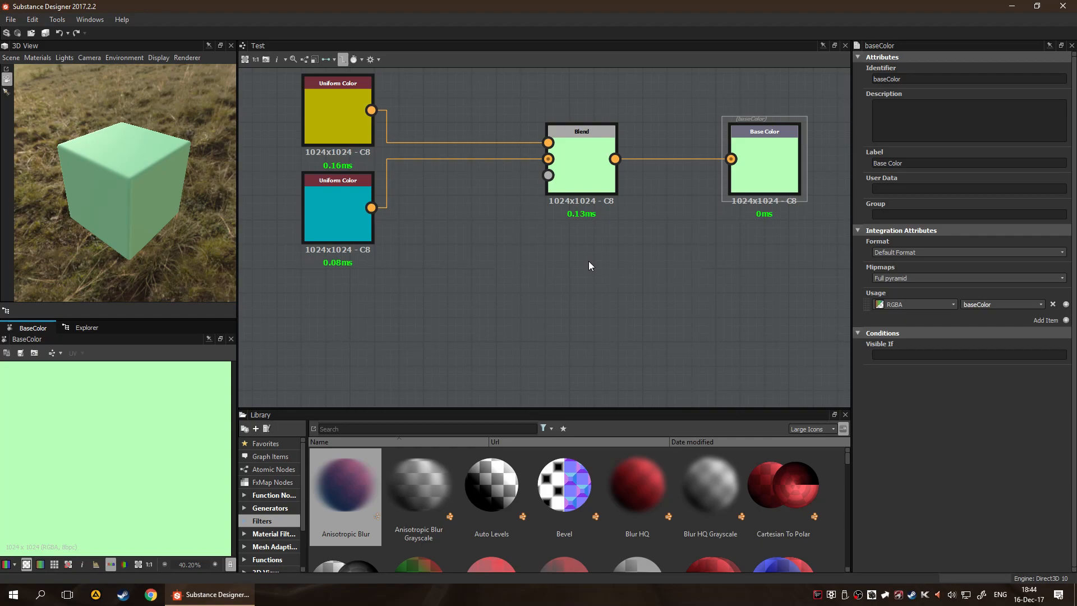
pyautogui.scroll(-2, 587, 261)
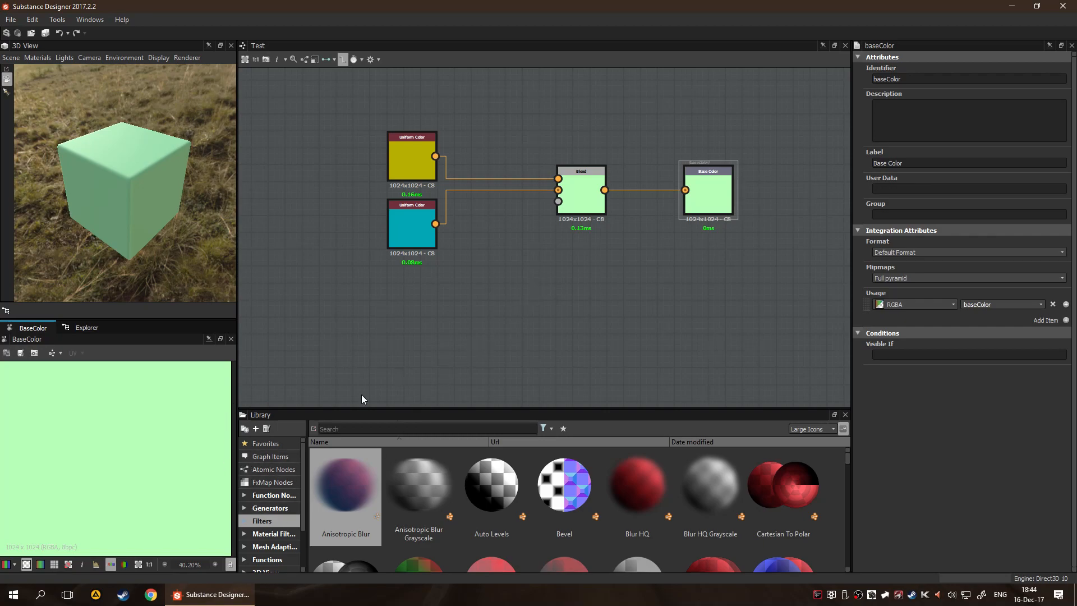
# Browse the Library's Generators category from Alveolus through to the Grunge Map thumbnails
pyautogui.click(273, 507)
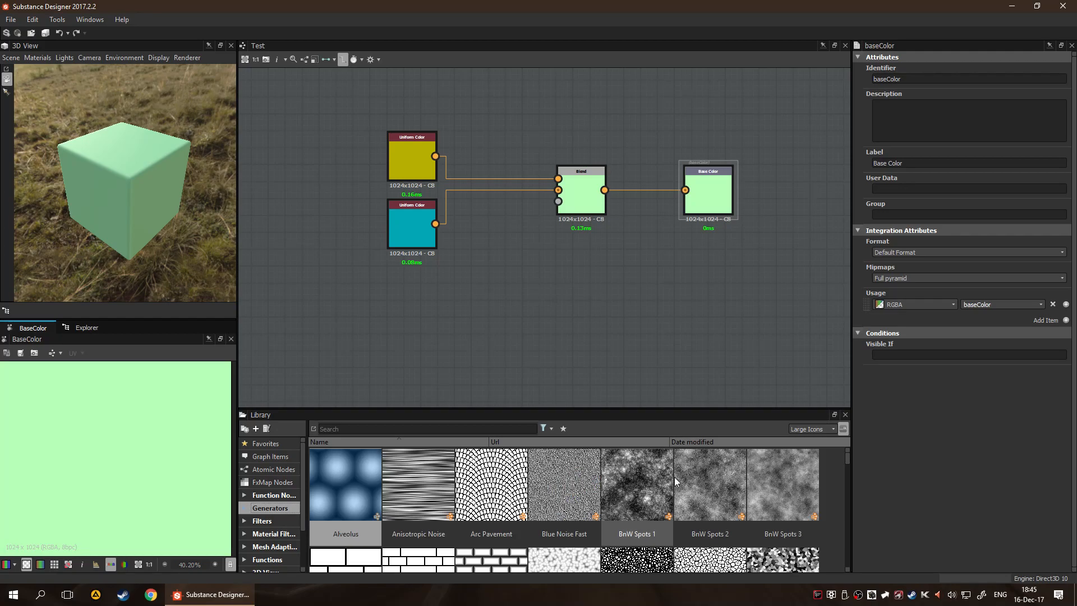
pyautogui.scroll(-5, 635, 499)
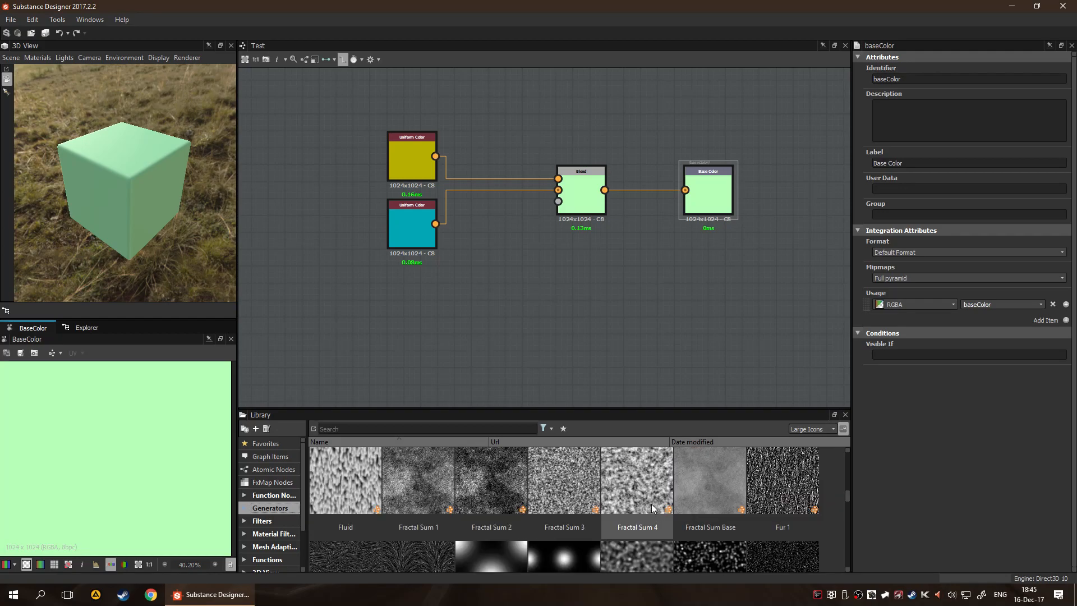
pyautogui.scroll(5, 652, 504)
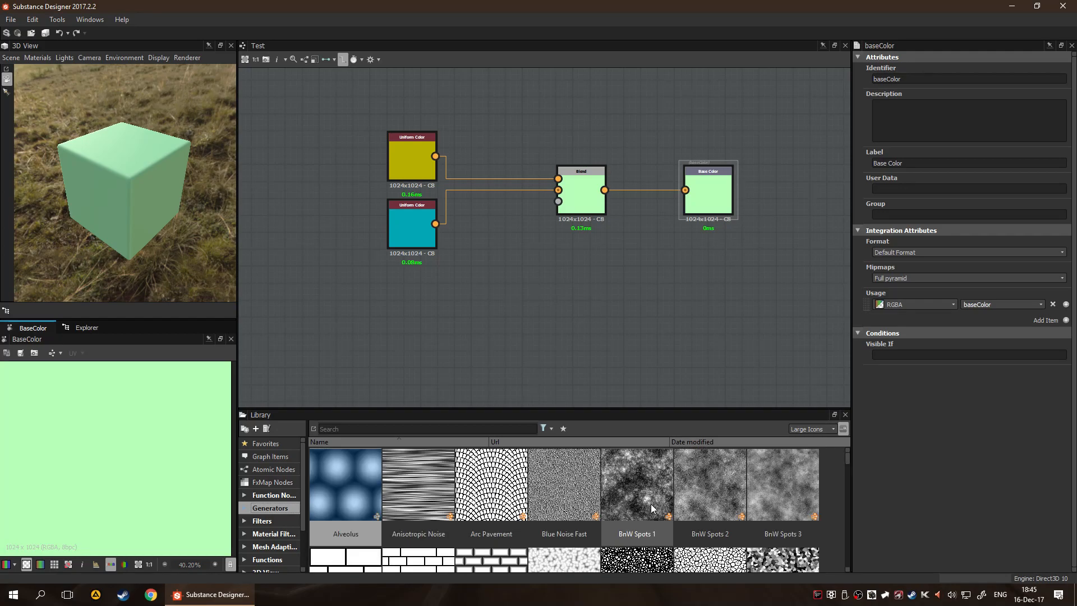
pyautogui.scroll(-2, 651, 527)
pyautogui.scroll(2, 645, 527)
pyautogui.scroll(-6, 525, 517)
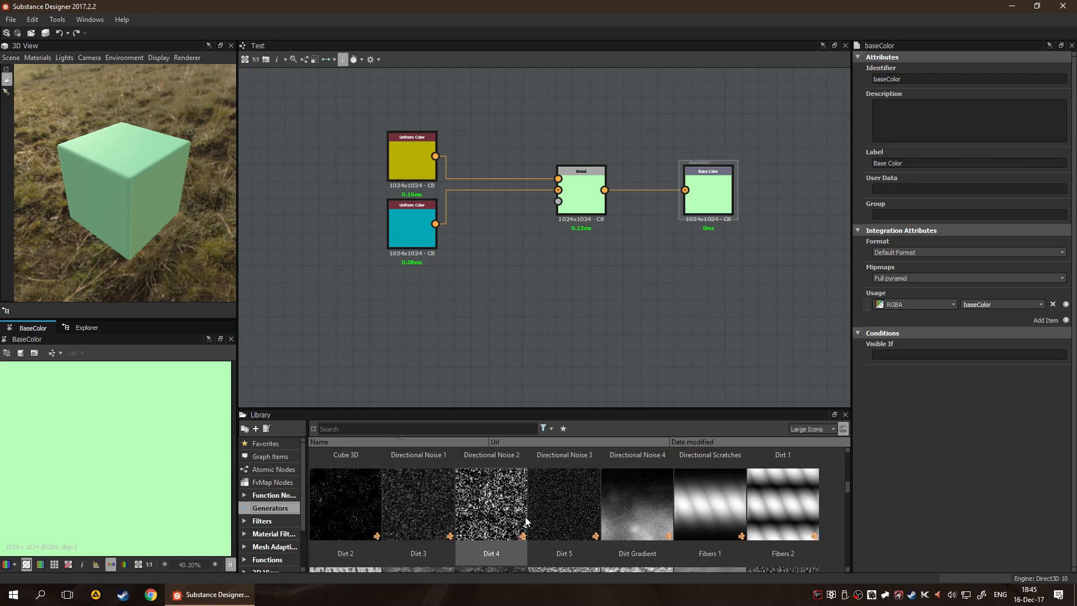
pyautogui.scroll(-2, 525, 517)
pyautogui.scroll(-3, 629, 520)
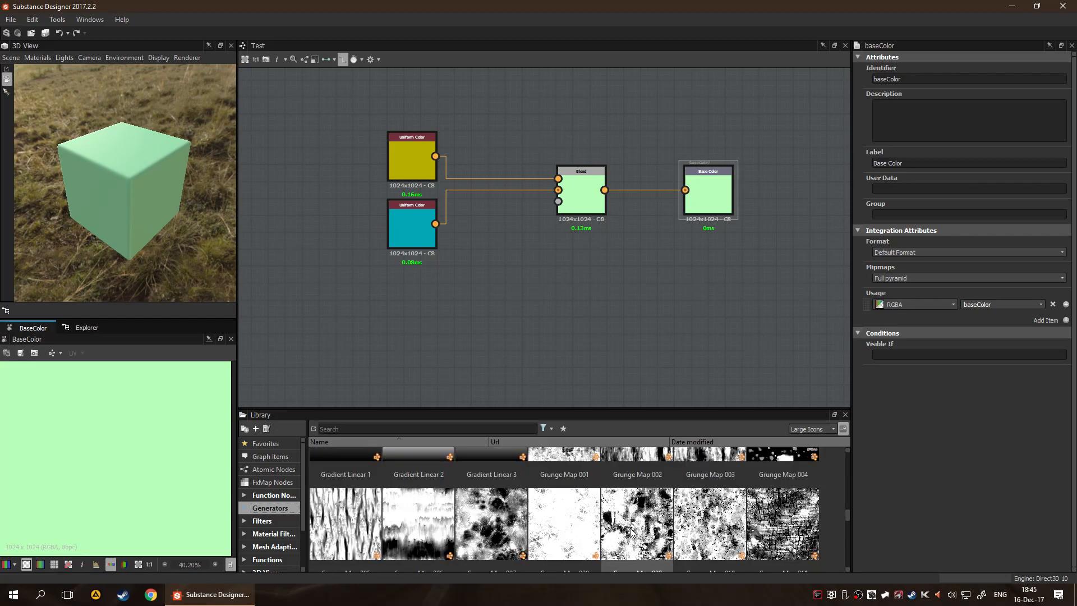
# Add the Dirt 5 generator from the Library to the Test graph, below the Blend node
pyautogui.scroll(3, 617, 526)
pyautogui.scroll(2, 616, 526)
pyautogui.moveTo(561, 505); pyautogui.dragTo(491, 329)
pyautogui.scroll(3, 491, 329)
# Open the graph referenced by the Dirt 5 node, loading its package
pyautogui.rightClick(560, 268)
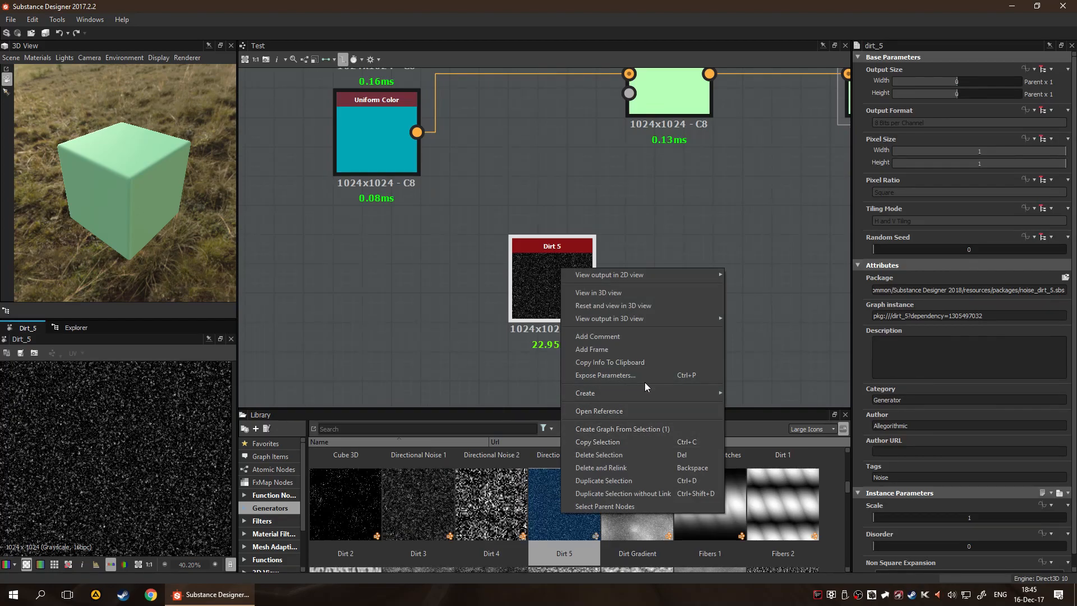
pyautogui.click(644, 412)
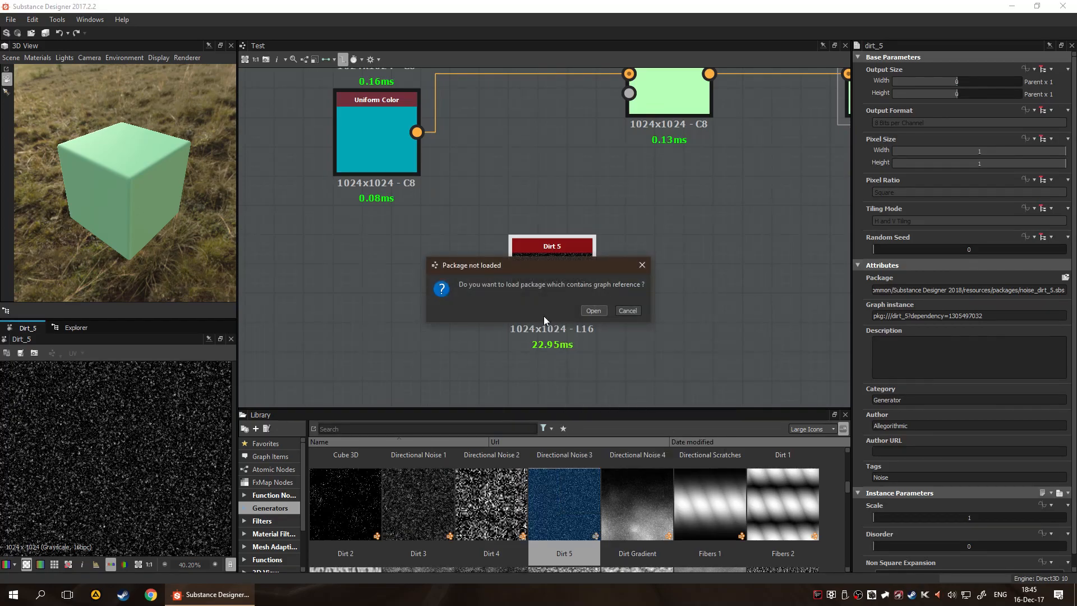
pyautogui.click(593, 310)
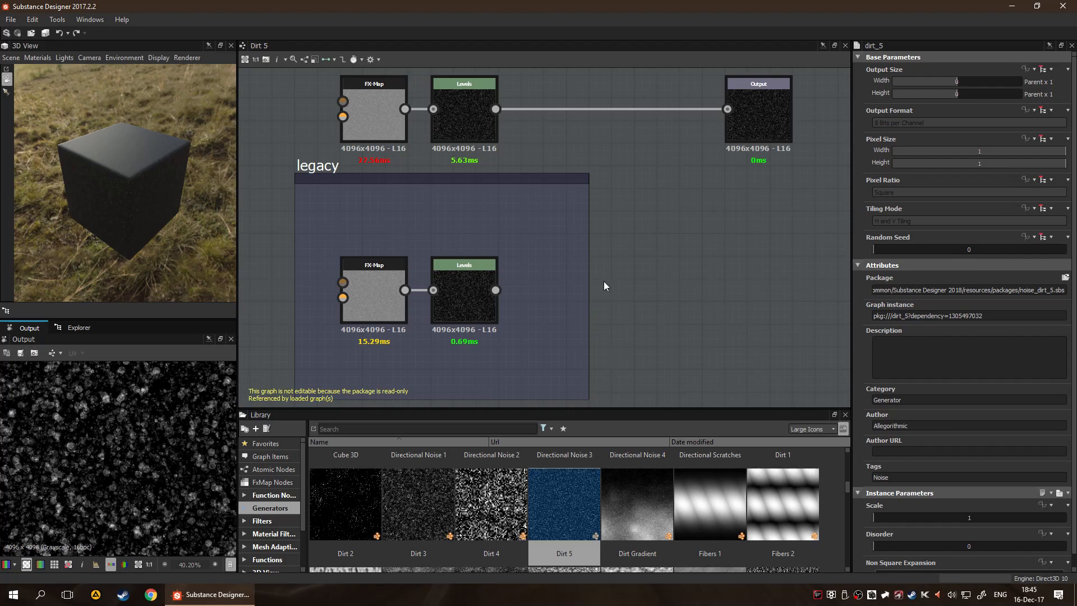
# Examine the Dirt 5 graph's FX-Map, Levels and Output nodes and its legacy frame
pyautogui.scroll(-2, 603, 284)
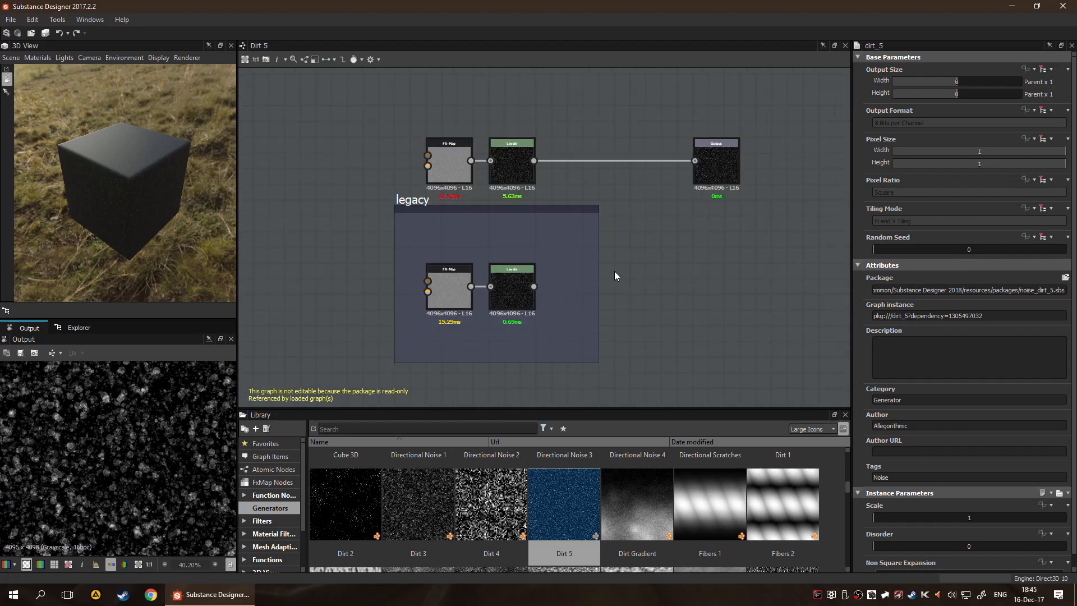
pyautogui.scroll(2, 650, 231)
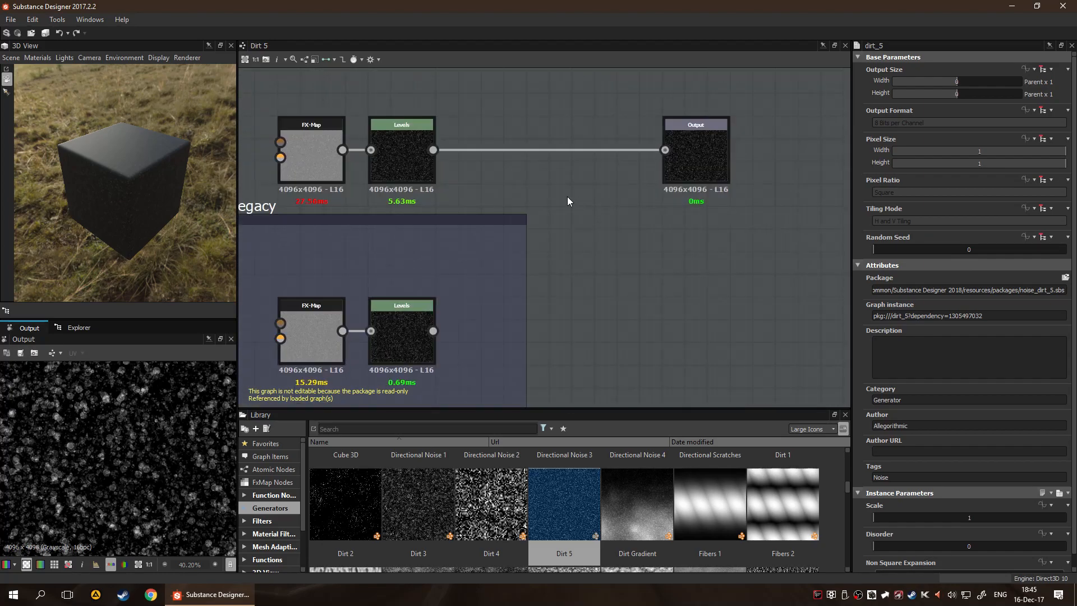
pyautogui.scroll(2, 445, 173)
pyautogui.moveTo(440, 180)
pyautogui.mouseDown(button='middle')
pyautogui.moveTo(509, 177)
pyautogui.moveTo(423, 179)
pyautogui.mouseUp(button='middle')
pyautogui.moveTo(613, 178); pyautogui.dragTo(490, 180, button='middle')
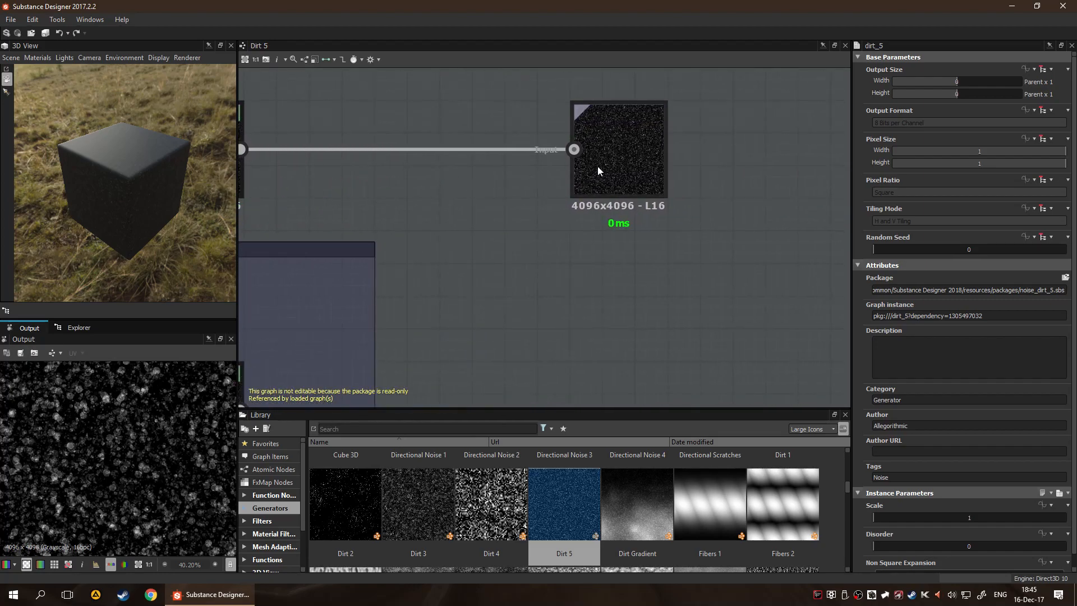
pyautogui.scroll(-5, 589, 228)
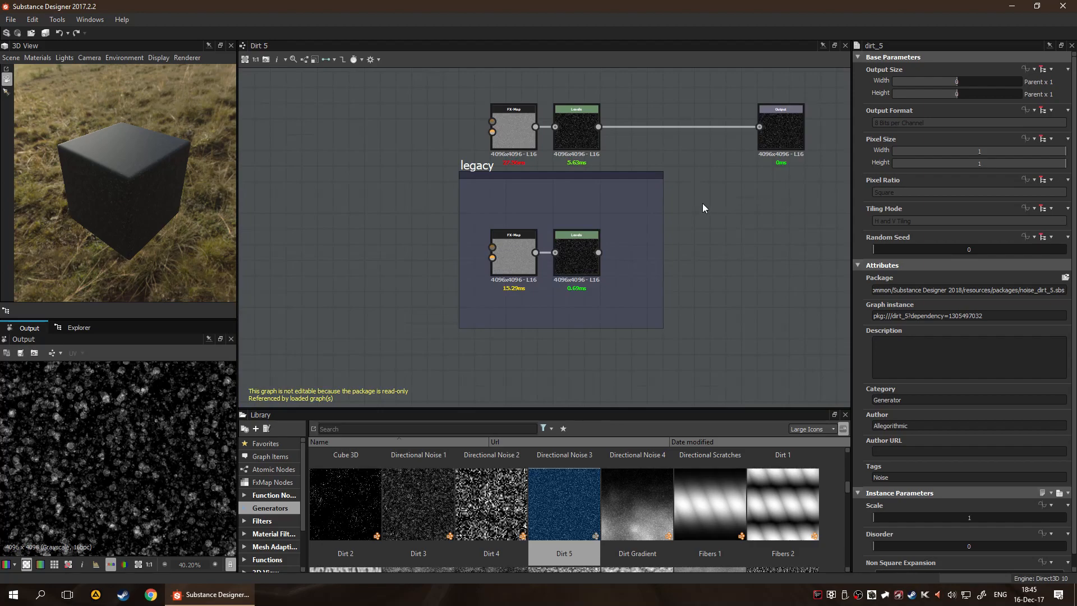
pyautogui.moveTo(655, 197); pyautogui.dragTo(589, 232, button='middle')
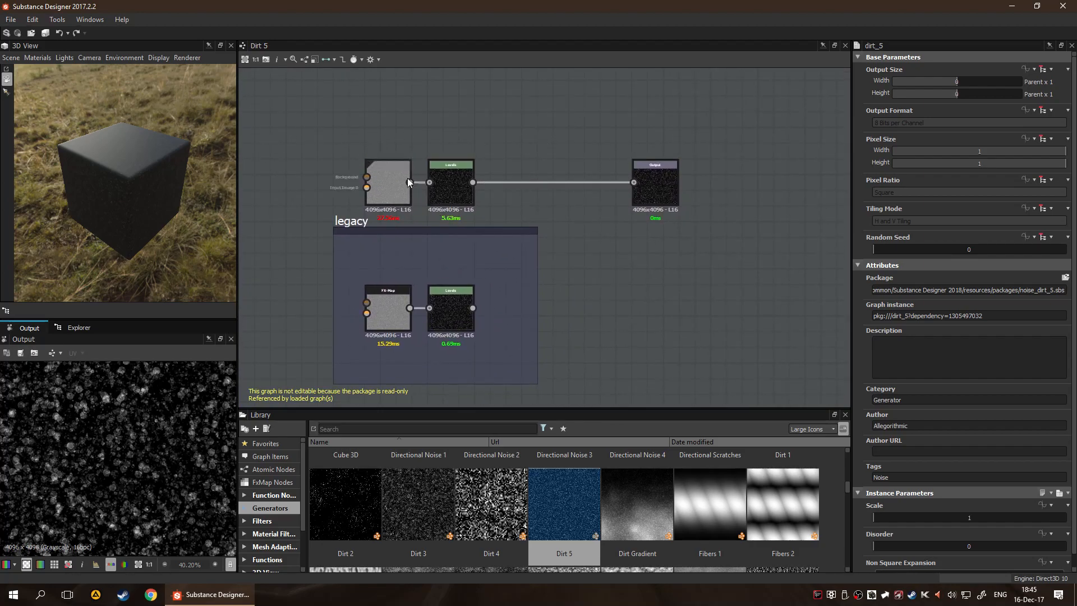
pyautogui.scroll(2, 384, 176)
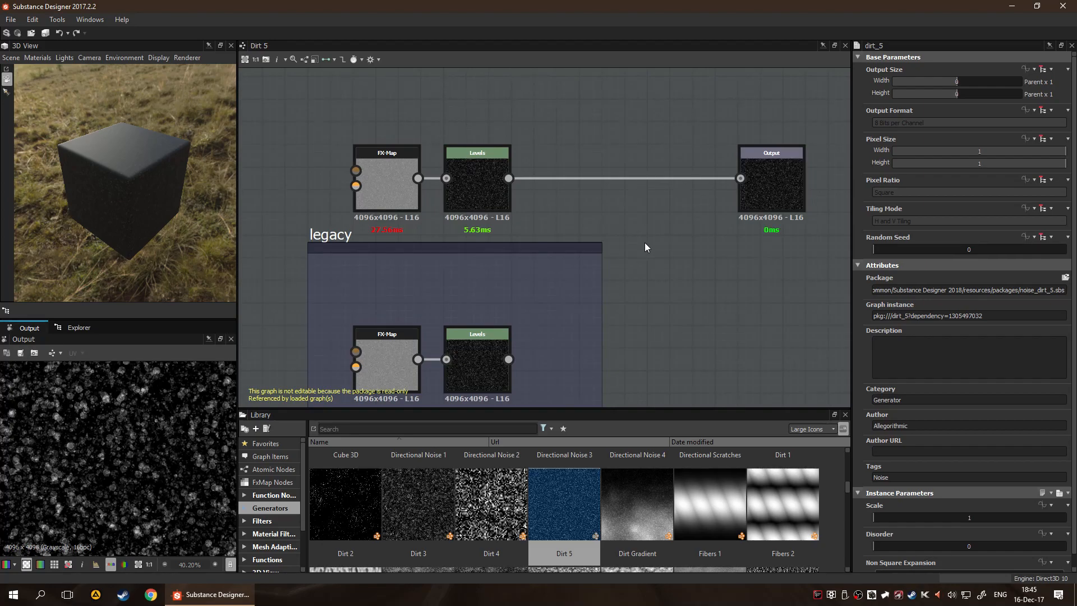
# Reopen the Test graph and set the Dirt 5 node's Disorder to 0.61
pyautogui.click(94, 329)
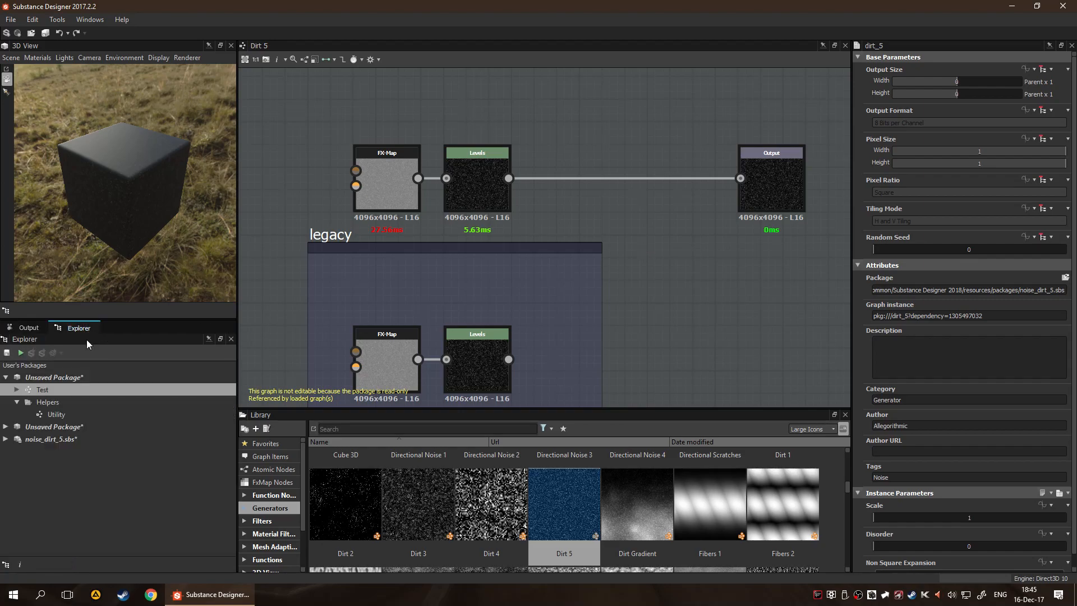
pyautogui.doubleClick(88, 393)
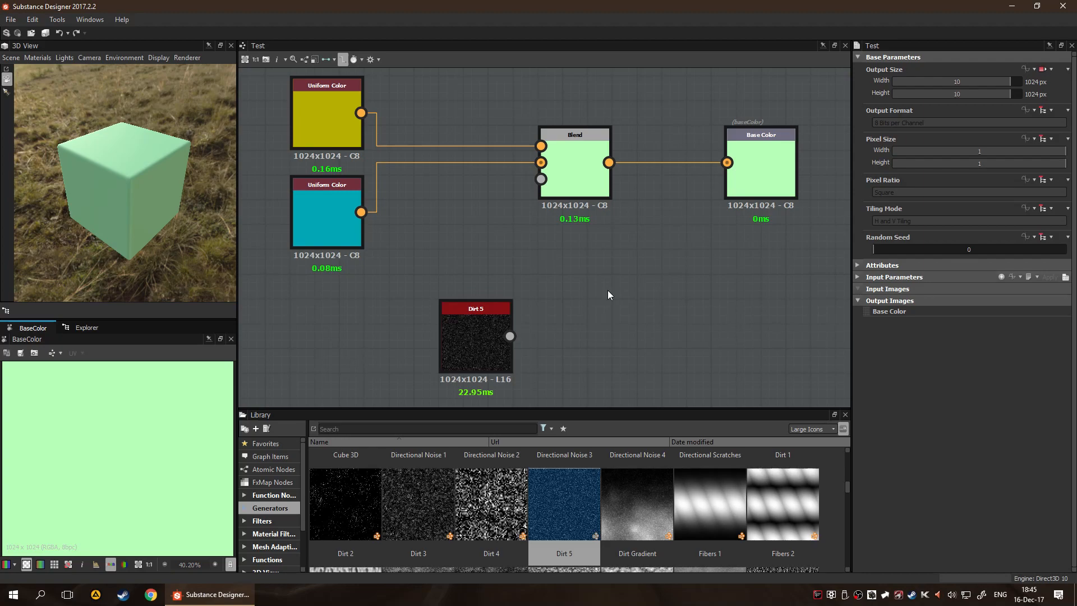
pyautogui.click(457, 322)
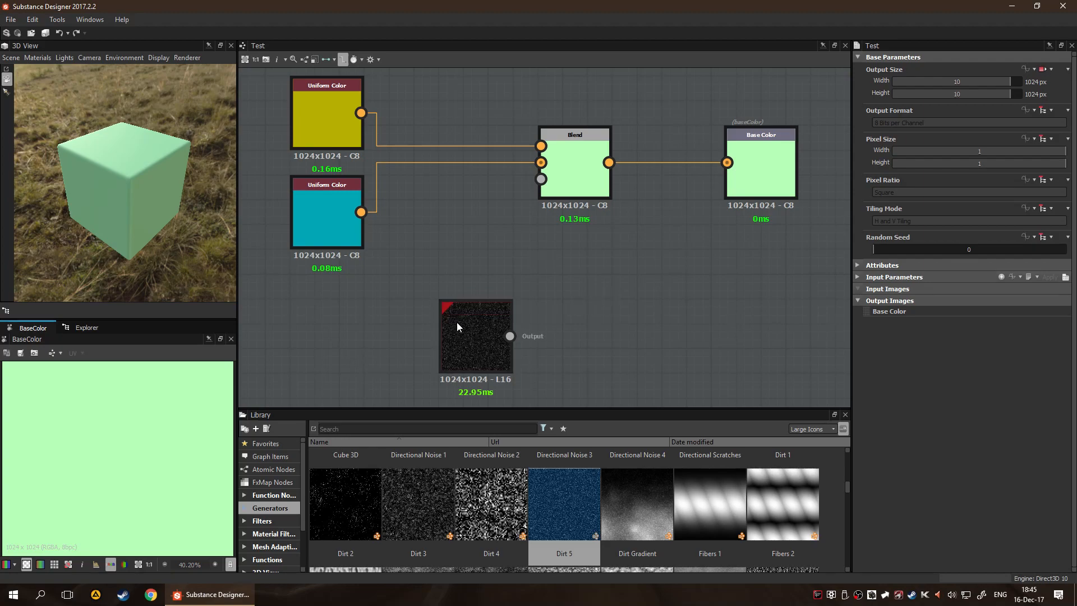
pyautogui.scroll(-1, 939, 418)
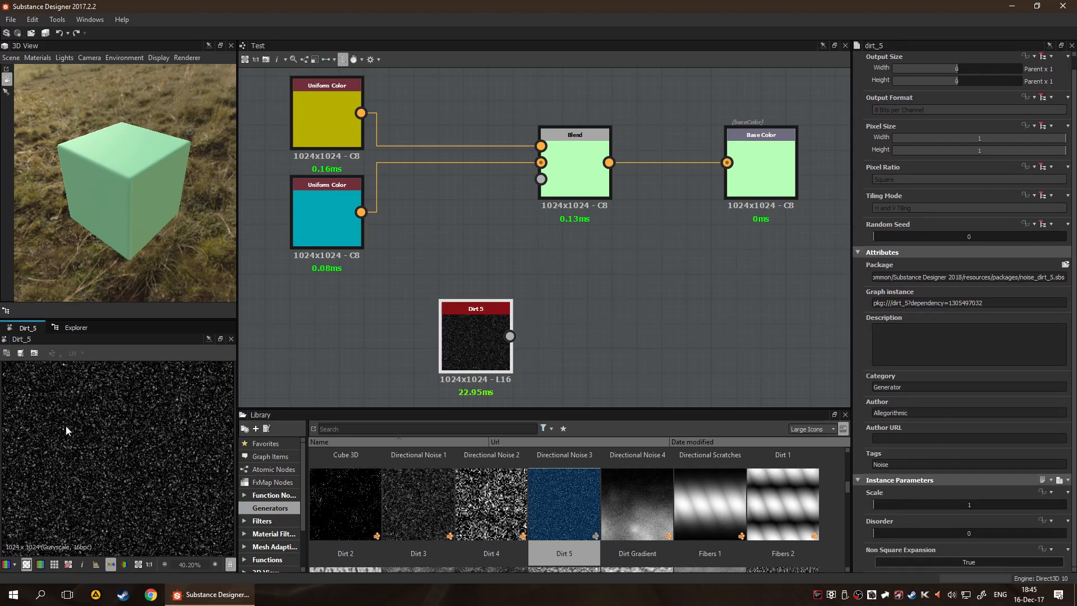
pyautogui.moveTo(896, 506); pyautogui.dragTo(992, 551)
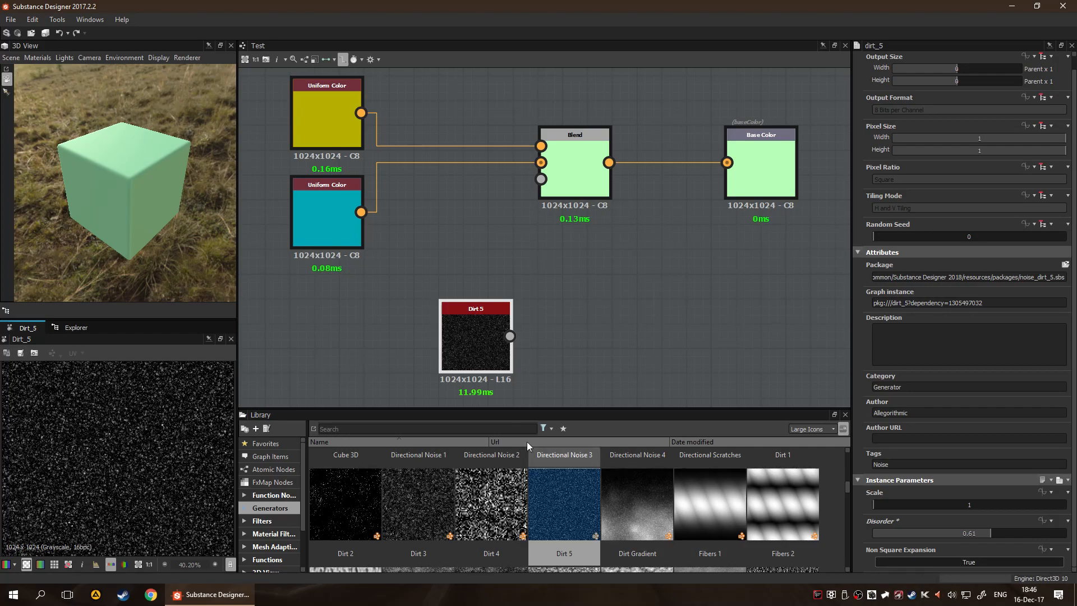
pyautogui.click(573, 306)
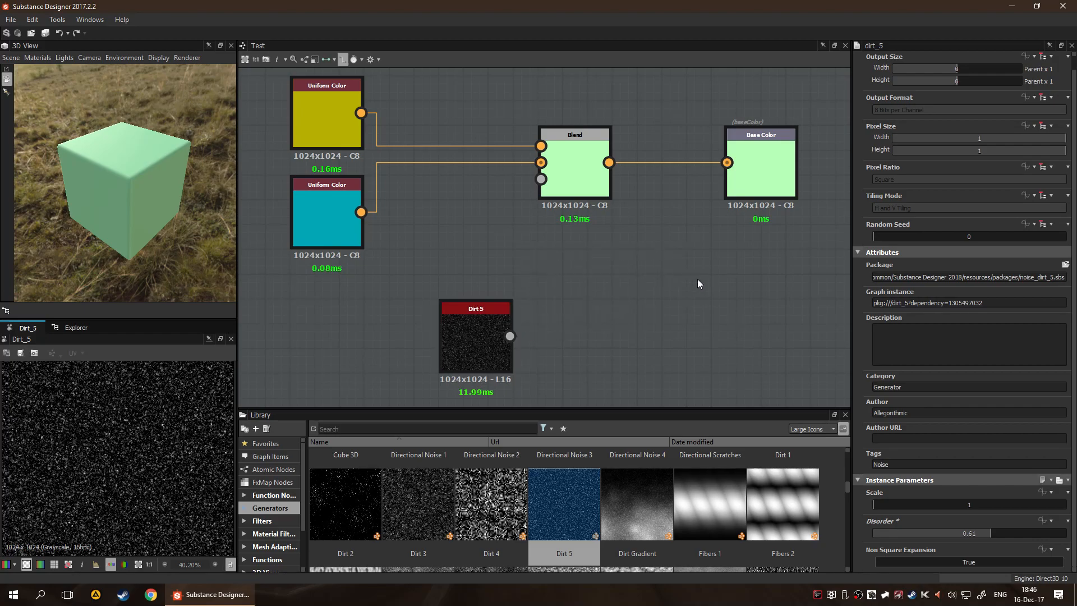
# Connect Dirt 5 to the Blend node's grayscale mask input, move it below the Uniform Colors, and inspect the cube up close
pyautogui.moveTo(482, 335); pyautogui.dragTo(541, 179)
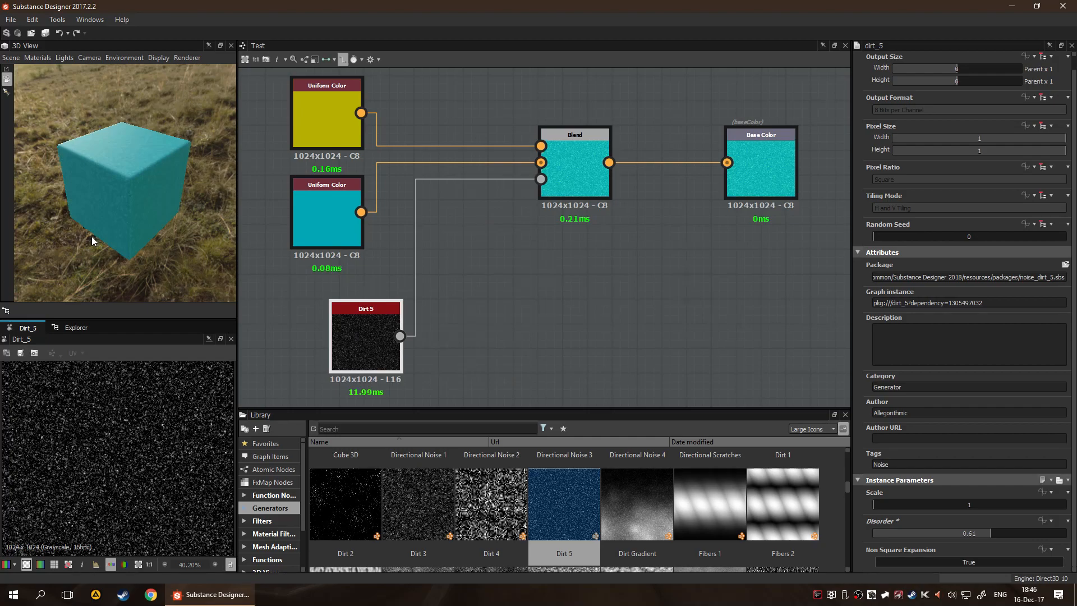
pyautogui.scroll(5, 143, 214)
pyautogui.moveTo(174, 232)
pyautogui.mouseDown()
pyautogui.moveTo(206, 230)
pyautogui.moveTo(157, 237)
pyautogui.moveTo(133, 214)
pyautogui.moveTo(96, 227)
pyautogui.moveTo(168, 238)
pyautogui.mouseUp()
pyautogui.scroll(3, 207, 230)
pyautogui.scroll(-3, 105, 235)
pyautogui.click(539, 284)
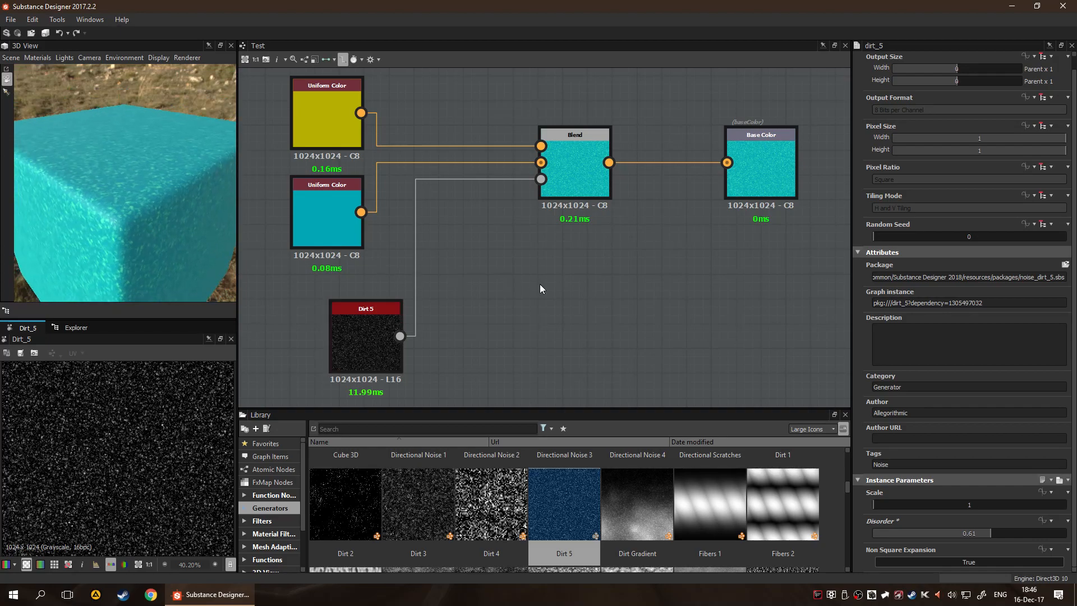
# Try the Blend node's blending modes, including Subtract, Multiply and Screen, and set the mode to Overlay
pyautogui.click(586, 162)
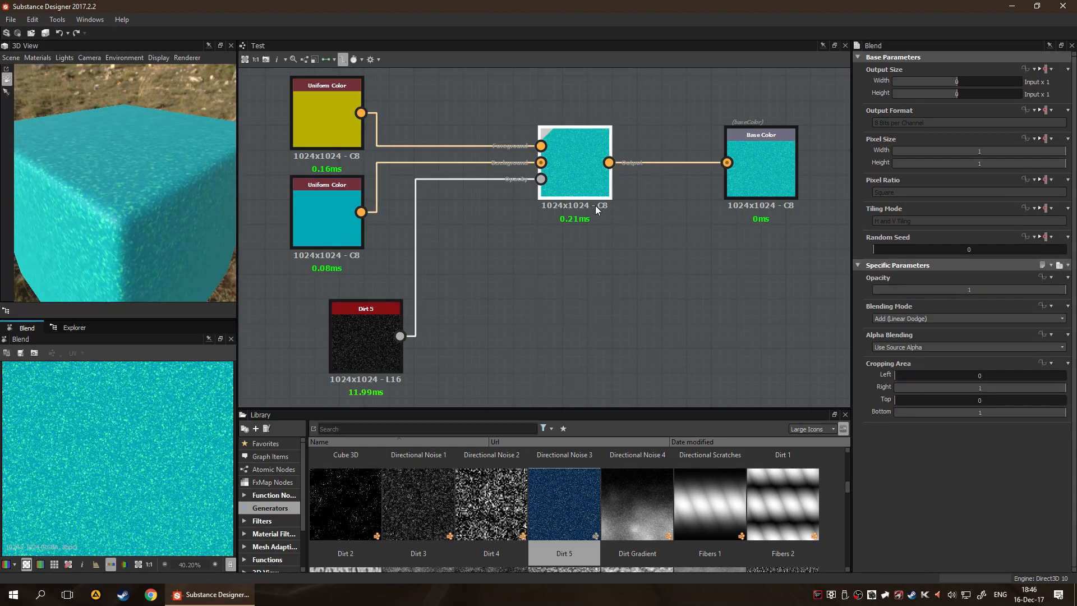
pyautogui.click(946, 319)
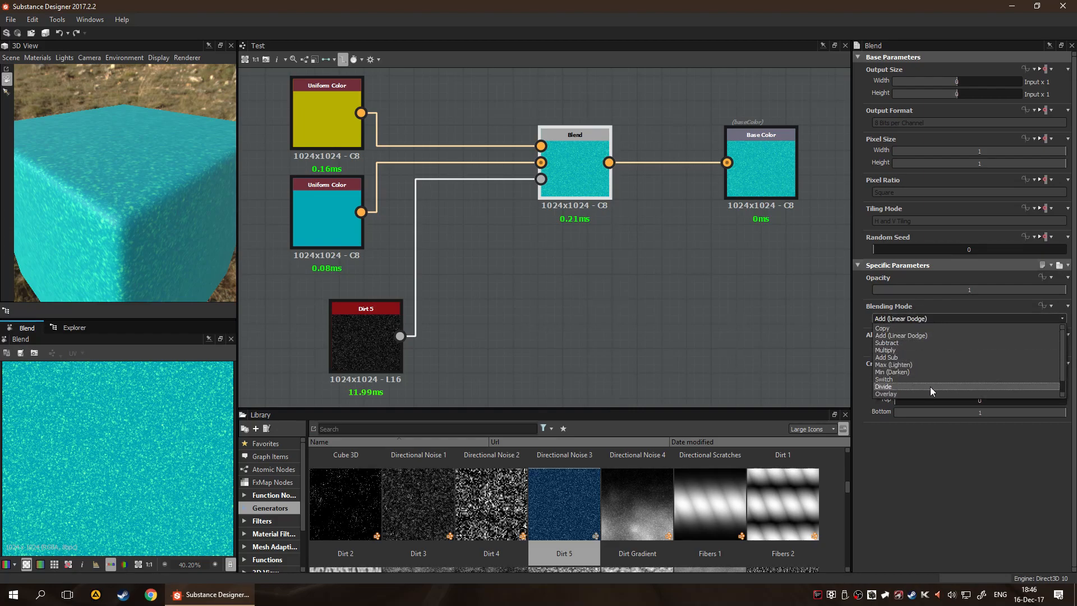
pyautogui.click(934, 332)
pyautogui.scroll(-1, 930, 318)
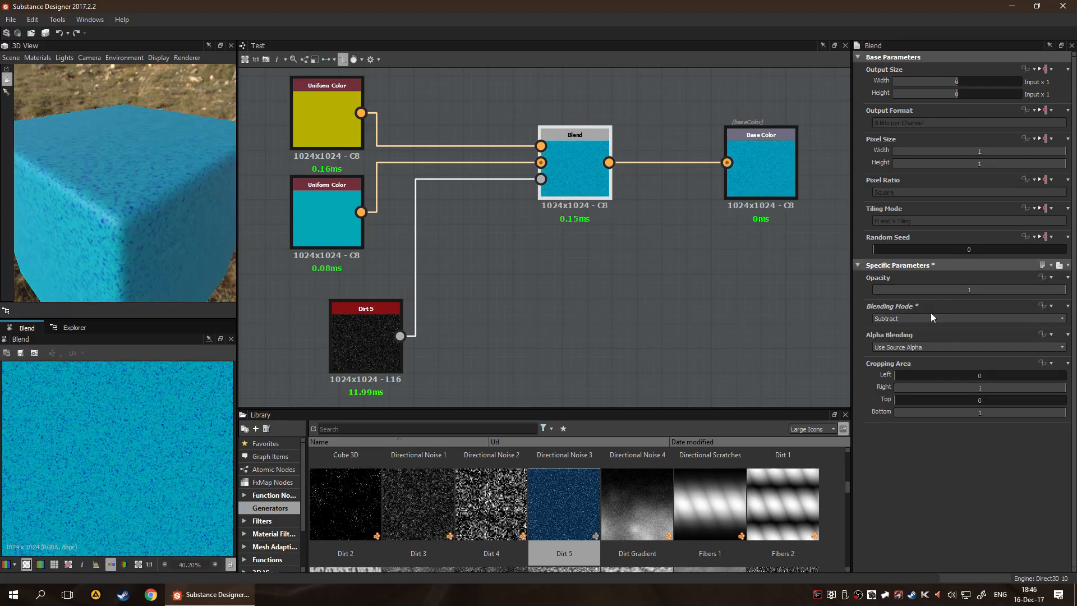
pyautogui.scroll(-1, 930, 314)
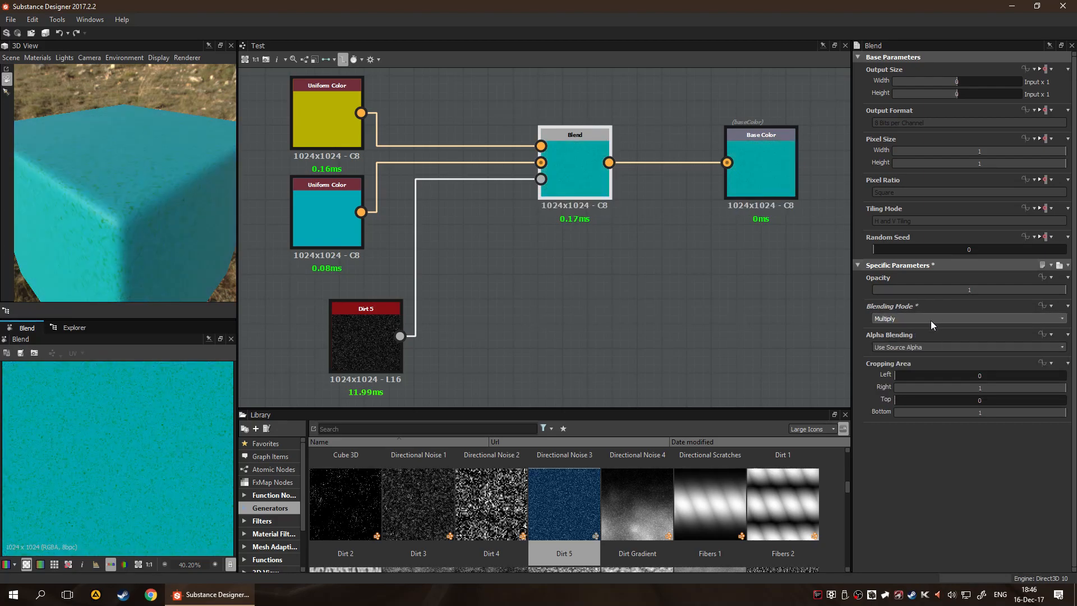
pyautogui.scroll(-4, 930, 321)
pyautogui.scroll(-3, 930, 321)
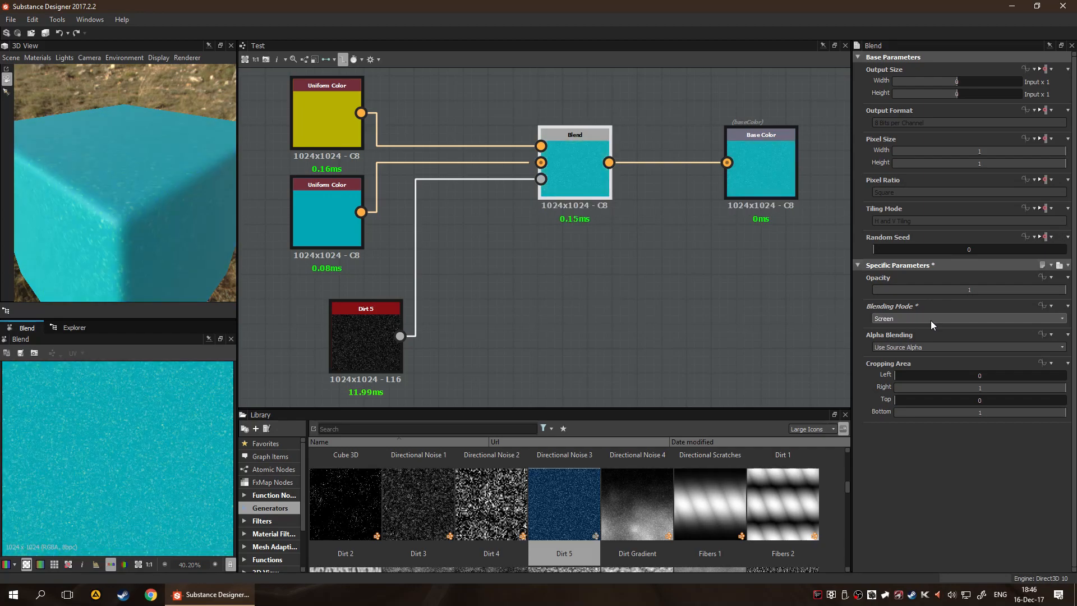
pyautogui.scroll(1, 930, 321)
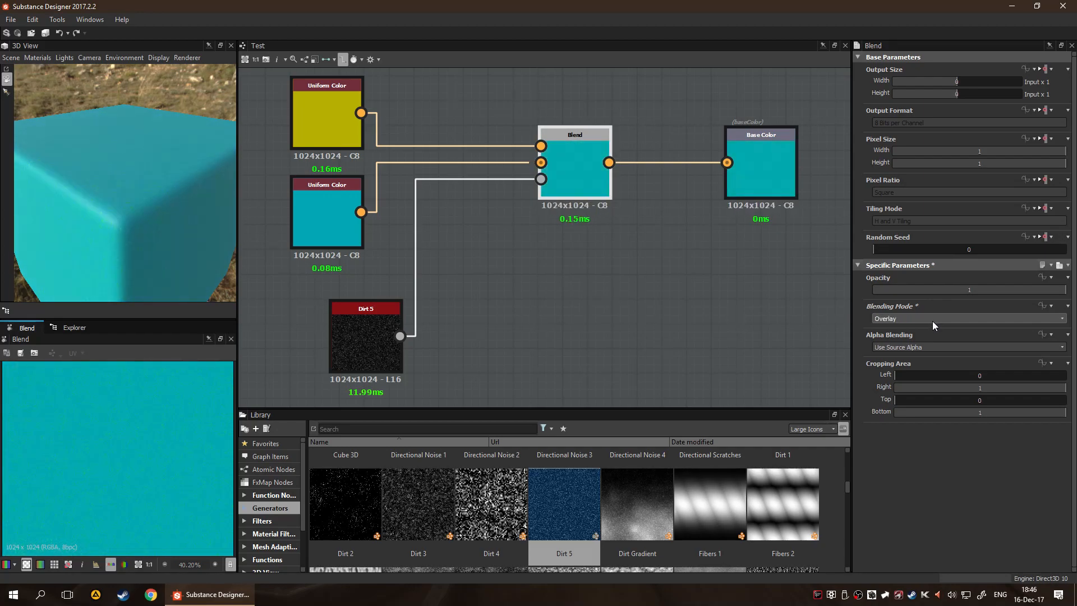
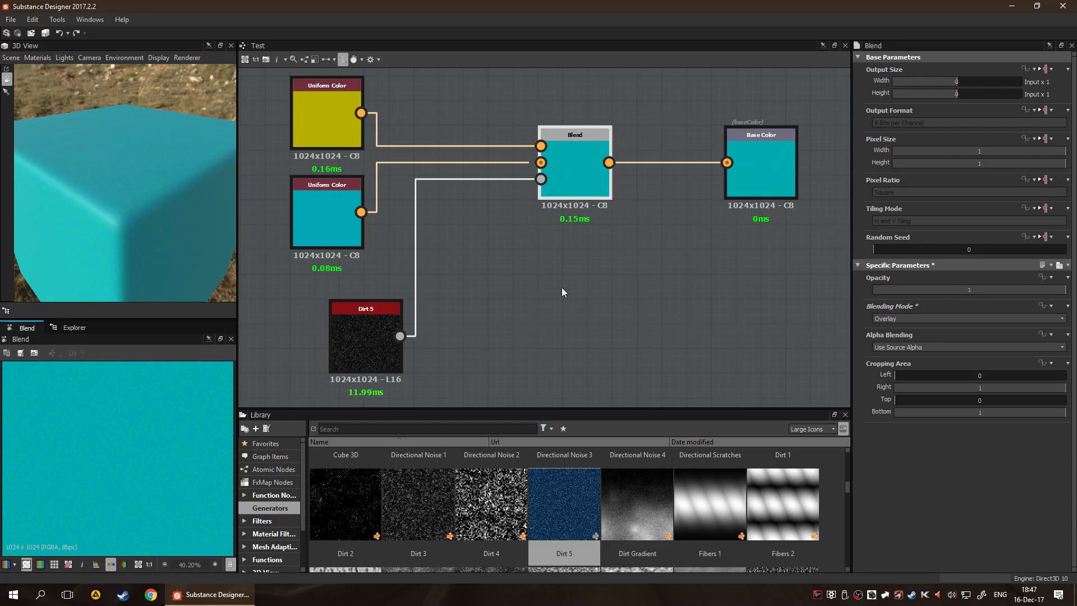
# Delete the two Uniform Color nodes feeding the Blend node
pyautogui.moveTo(530, 279); pyautogui.dragTo(634, 323, button='middle')
pyautogui.moveTo(336, 101); pyautogui.dragTo(457, 238)
pyautogui.press('Delete')
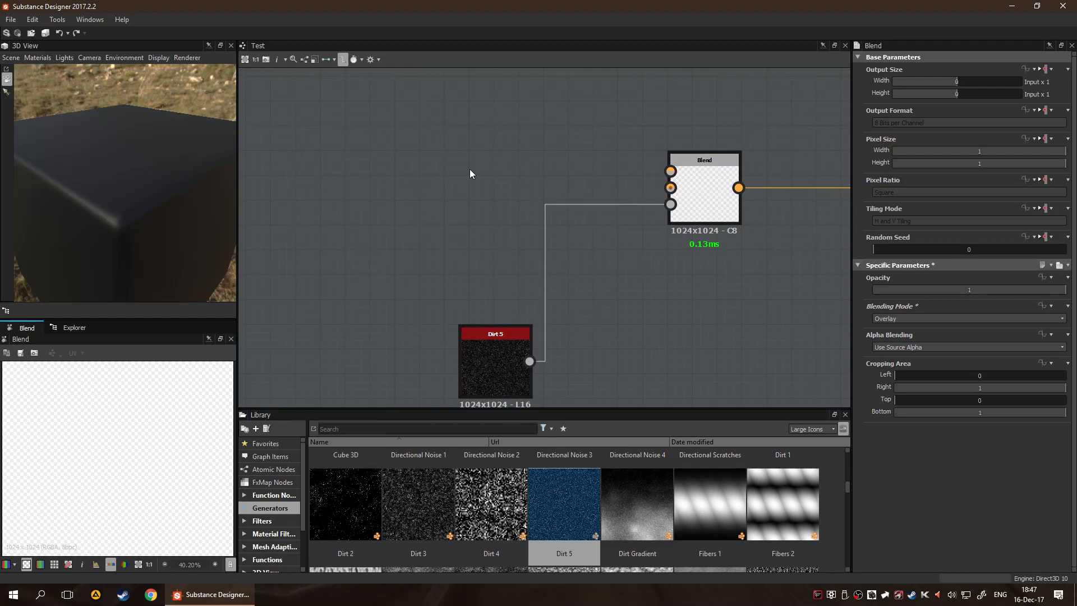
# Add the Dirt 4 and Dirt 2 generators to the graph and move both farther away from the Blend node
pyautogui.moveTo(523, 489); pyautogui.dragTo(403, 170)
pyautogui.moveTo(352, 504); pyautogui.dragTo(383, 235)
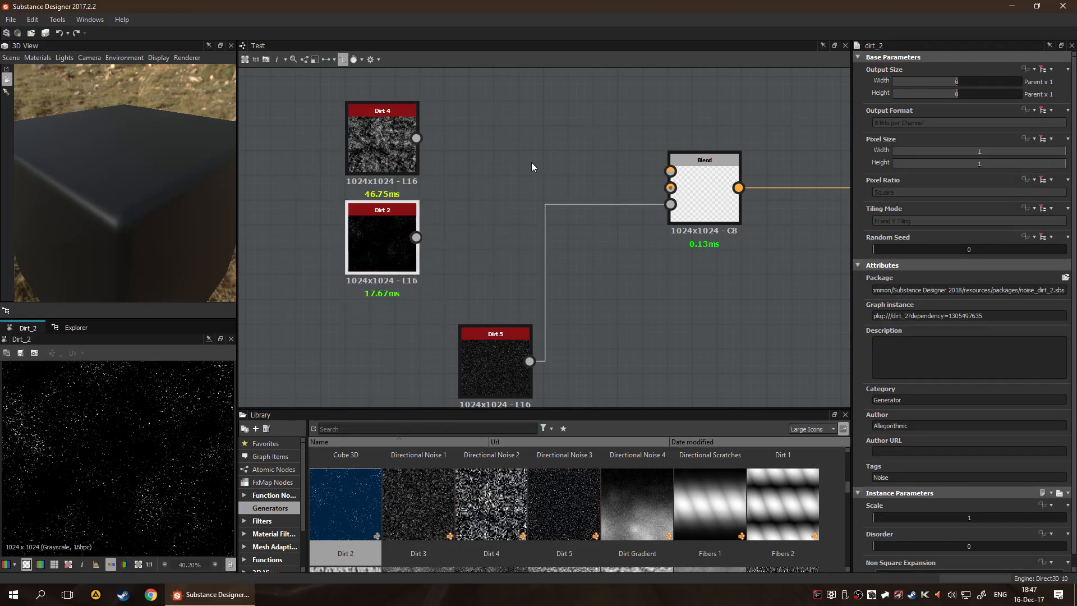
pyautogui.moveTo(293, 109); pyautogui.dragTo(381, 242)
pyautogui.moveTo(357, 148); pyautogui.dragTo(293, 217)
pyautogui.click(483, 176)
pyautogui.moveTo(301, 144)
pyautogui.mouseDown()
pyautogui.moveTo(298, 164)
pyautogui.moveTo(297, 154)
pyautogui.mouseUp()
pyautogui.click(469, 175)
# Add a Gradient Map node after Dirt 4, set its color mode to Grayscale and open its gradient editor
pyautogui.click(330, 134)
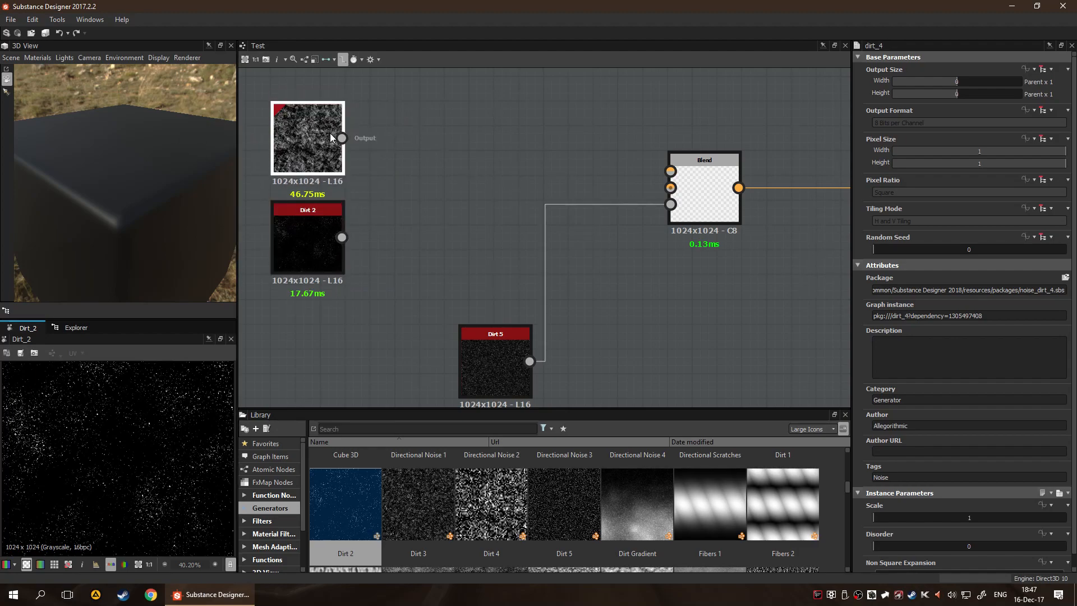
pyautogui.press('space')
pyautogui.write('gra')
pyautogui.press('Return')
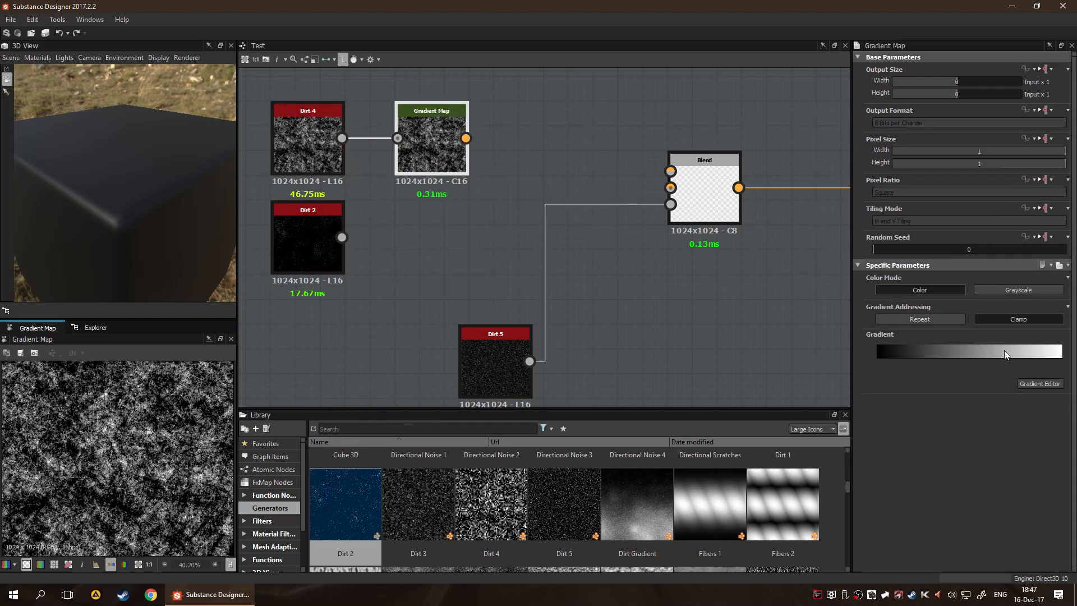
pyautogui.click(984, 292)
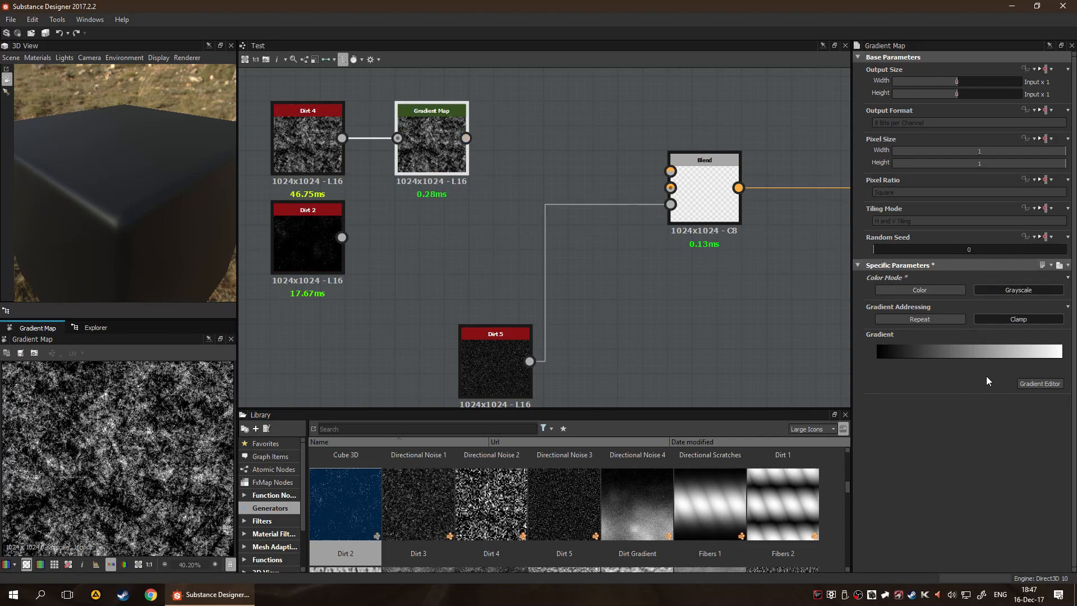
pyautogui.click(1035, 384)
pyautogui.click(685, 228)
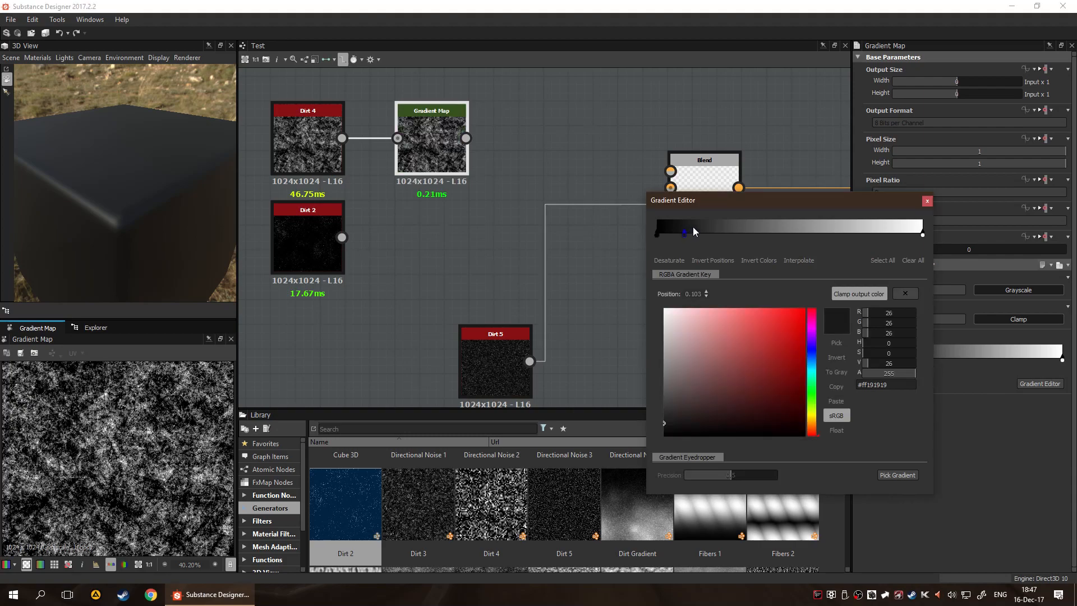
pyautogui.moveTo(812, 357); pyautogui.dragTo(812, 339)
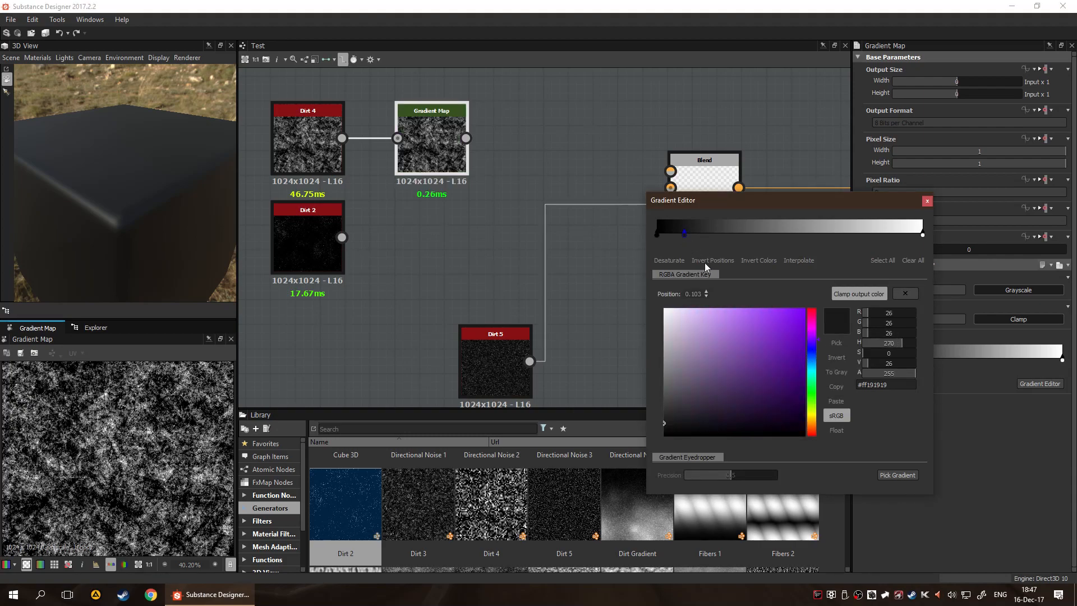
pyautogui.click(662, 227)
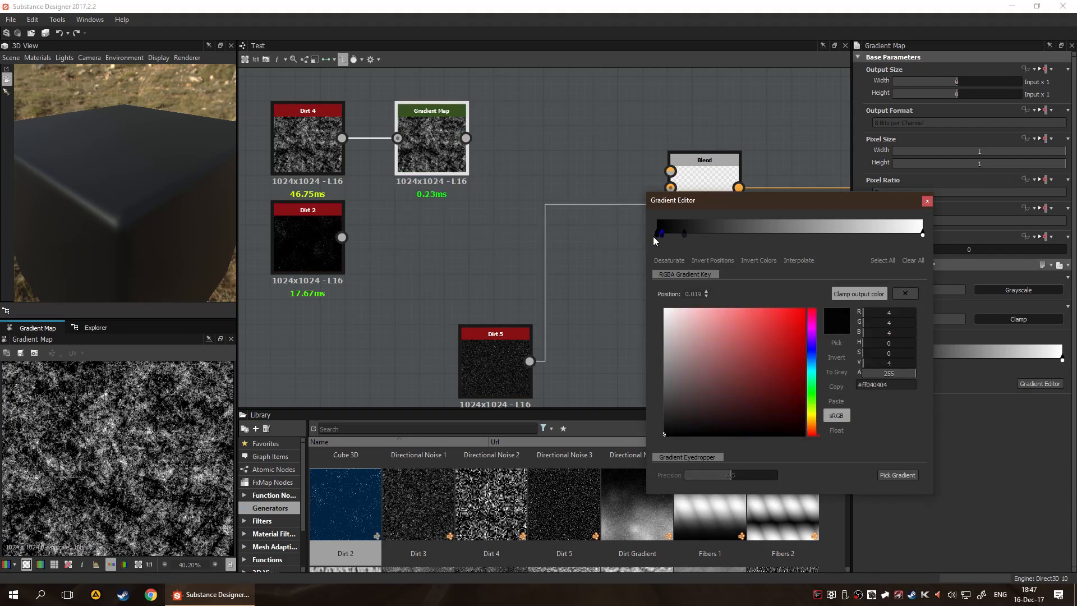
pyautogui.moveTo(662, 231); pyautogui.dragTo(715, 265)
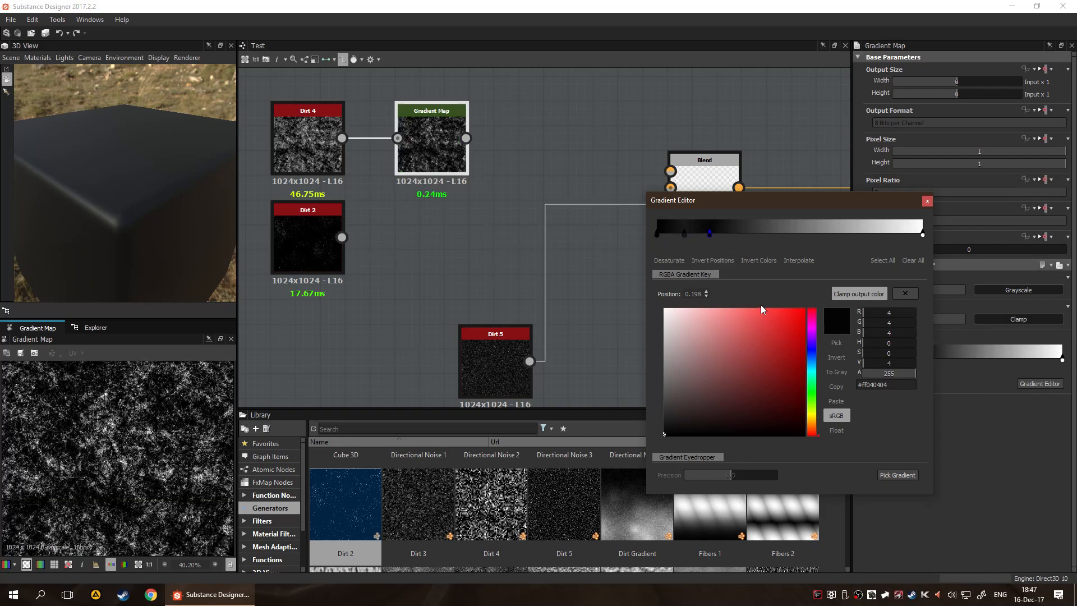
pyautogui.click(918, 261)
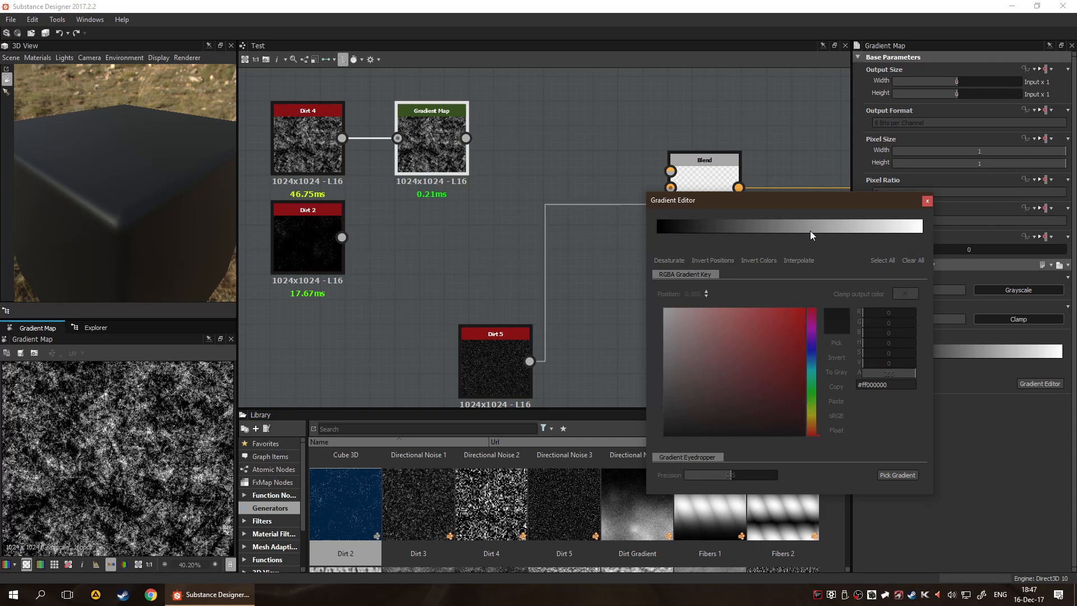
# Give the gradient a blue key (#ff2628e3) at position 0.759 and a magenta starting key (#ffff00cf)
pyautogui.click(859, 236)
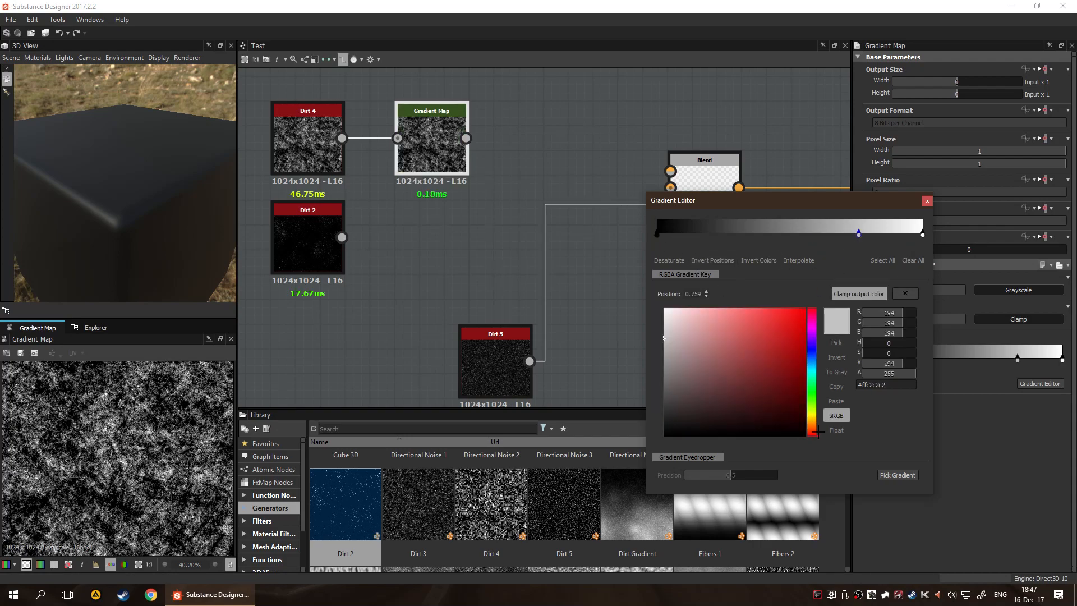
pyautogui.moveTo(811, 404); pyautogui.dragTo(781, 322)
pyautogui.click(748, 364)
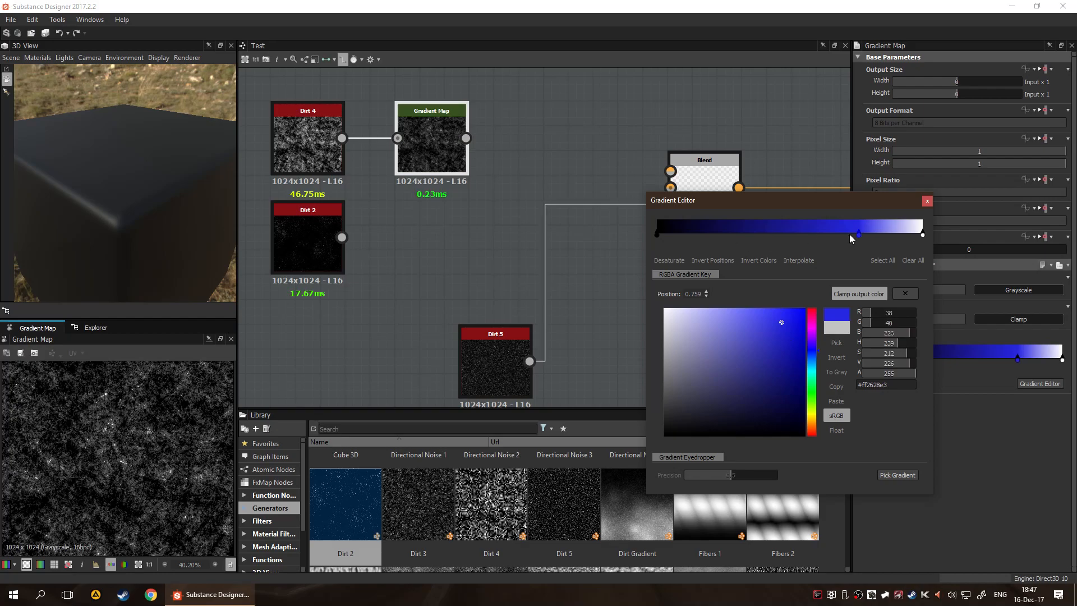
pyautogui.click(658, 236)
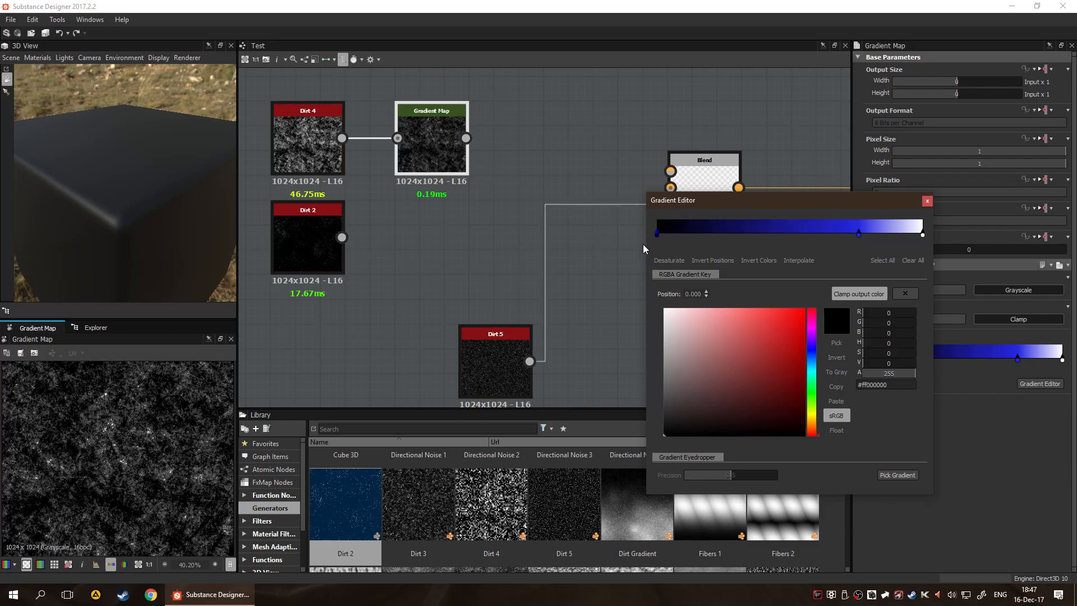
pyautogui.click(812, 359)
pyautogui.click(812, 326)
pyautogui.click(804, 309)
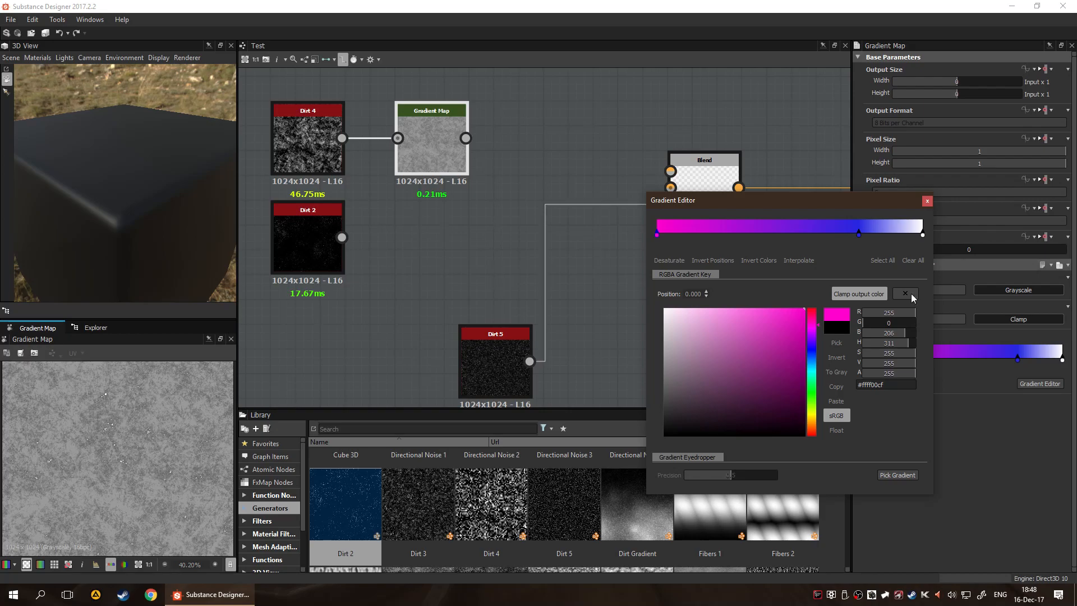
pyautogui.click(928, 201)
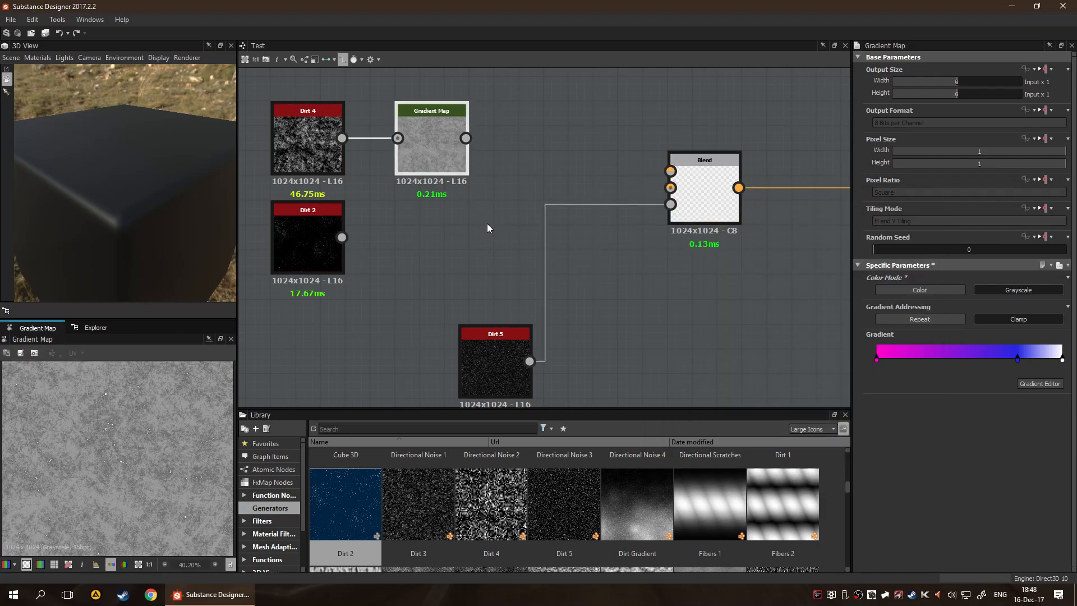
# Duplicate the Gradient Map below the original and connect Dirt 2 to the copy's input
pyautogui.moveTo(543, 253); pyautogui.dragTo(456, 252)
pyautogui.click(389, 250)
pyautogui.press('Delete')
pyautogui.moveTo(341, 237); pyautogui.dragTo(448, 244)
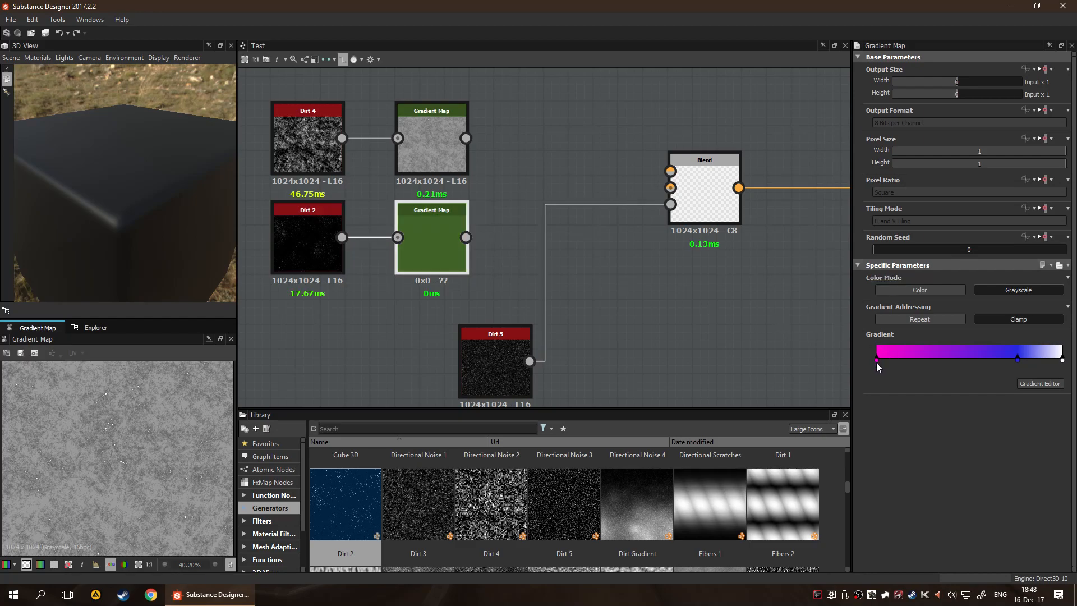
# Rework the second Gradient Map's gradient with a green key near the start and a cyan key at position 0.795
pyautogui.moveTo(878, 359); pyautogui.dragTo(917, 361)
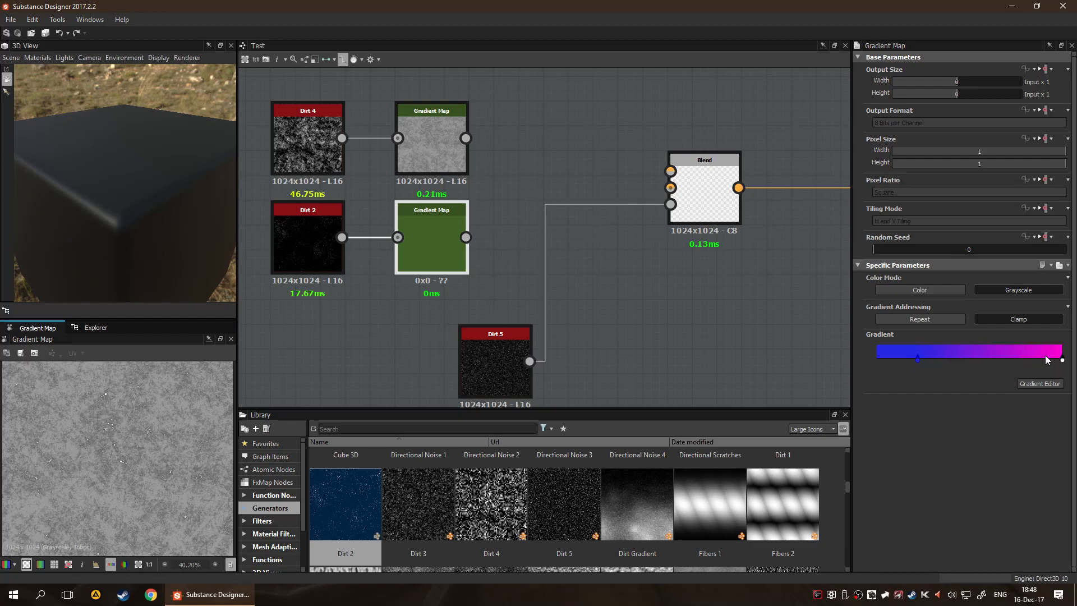
pyautogui.moveTo(1062, 359); pyautogui.dragTo(1024, 359)
pyautogui.click(1040, 384)
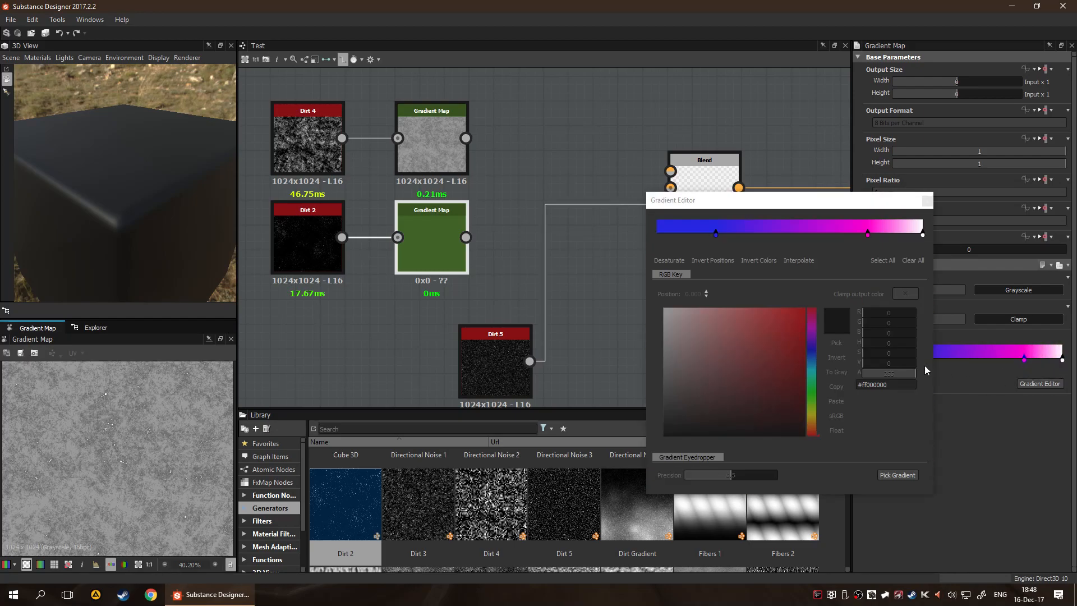
pyautogui.click(868, 234)
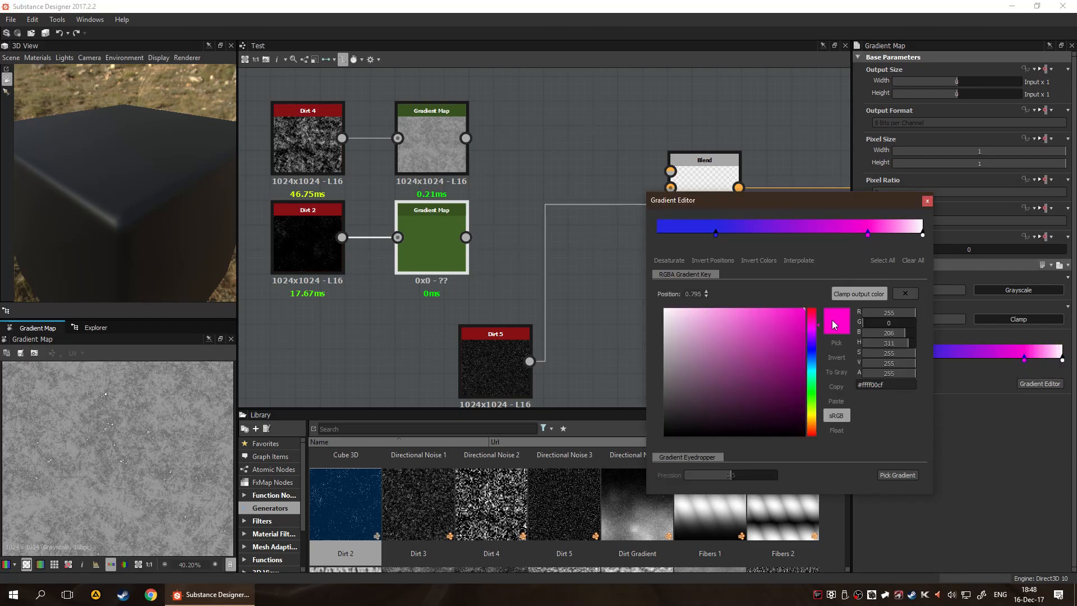
pyautogui.moveTo(814, 350); pyautogui.dragTo(812, 403)
pyautogui.click(716, 232)
pyautogui.moveTo(776, 361); pyautogui.dragTo(808, 320)
pyautogui.click(926, 202)
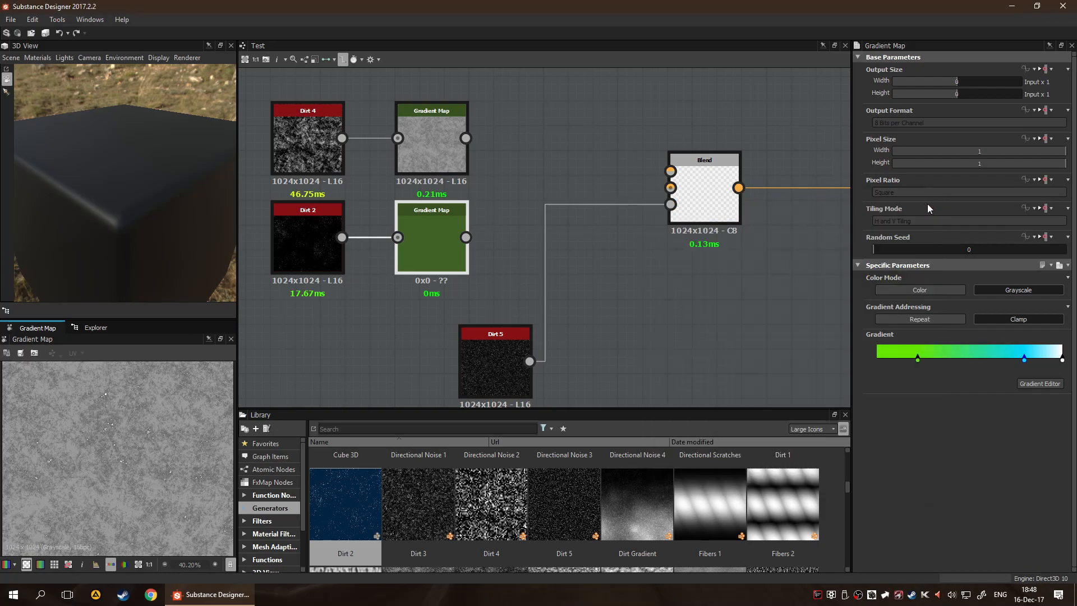
# Connect the Dirt 4 Gradient Map to the Blend node's foreground and the Dirt 2 Gradient Map to its background
pyautogui.click(635, 311)
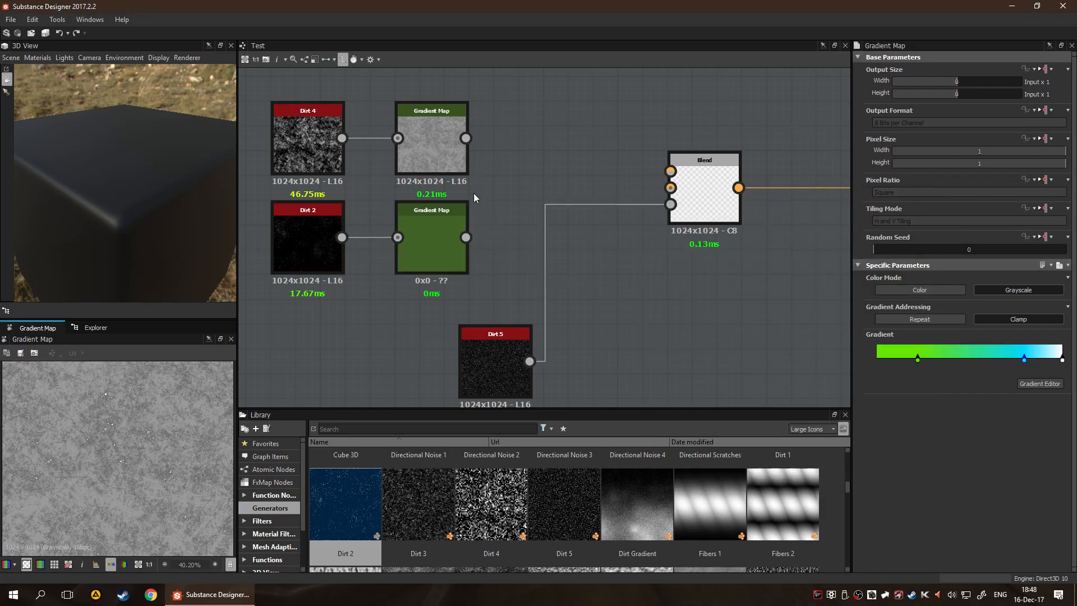
pyautogui.moveTo(466, 138); pyautogui.dragTo(671, 171)
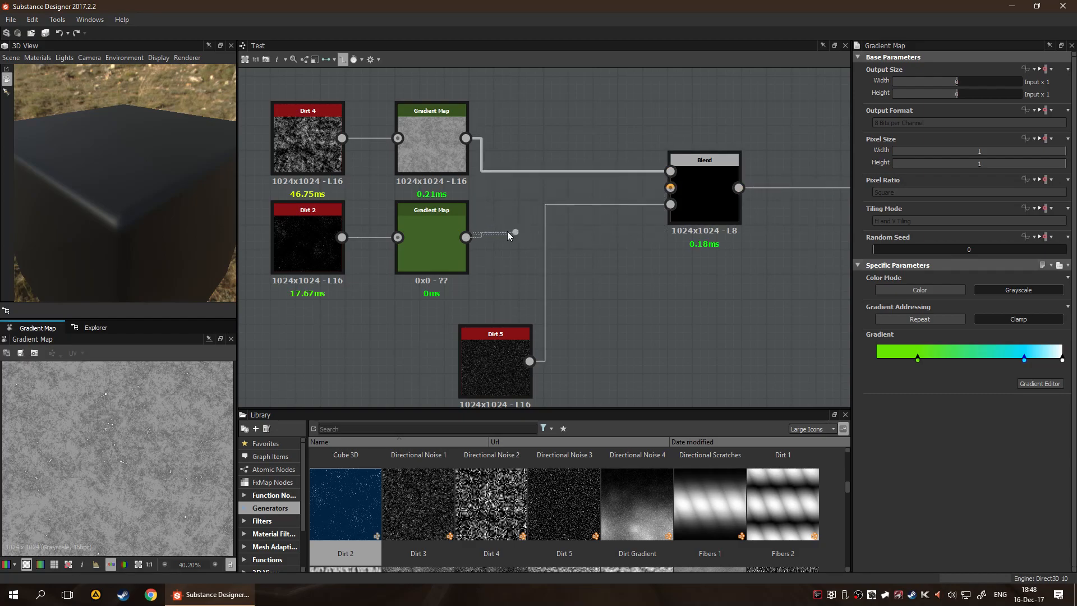
pyautogui.moveTo(468, 236); pyautogui.dragTo(671, 187)
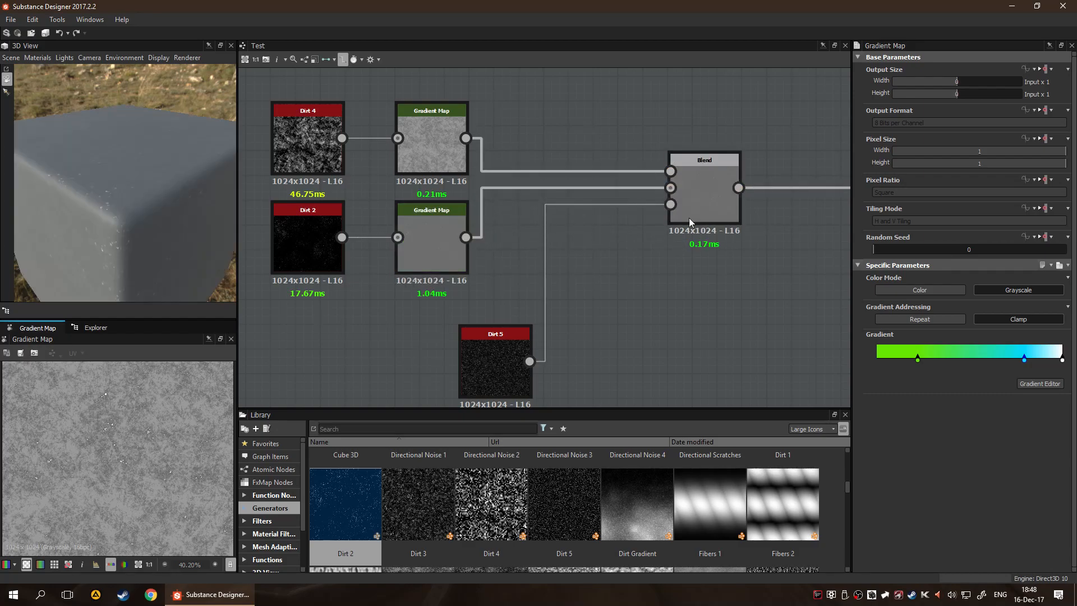
# Check the Blend and Dirt 5 nodes' settings and switch both Gradient Maps to the Color mode
pyautogui.click(701, 187)
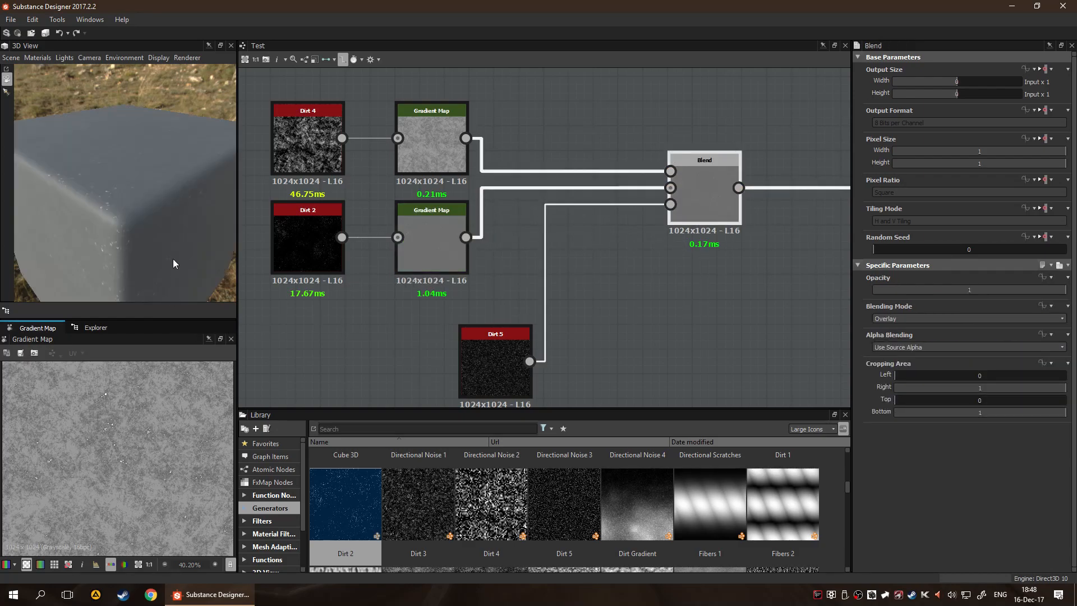
pyautogui.click(481, 353)
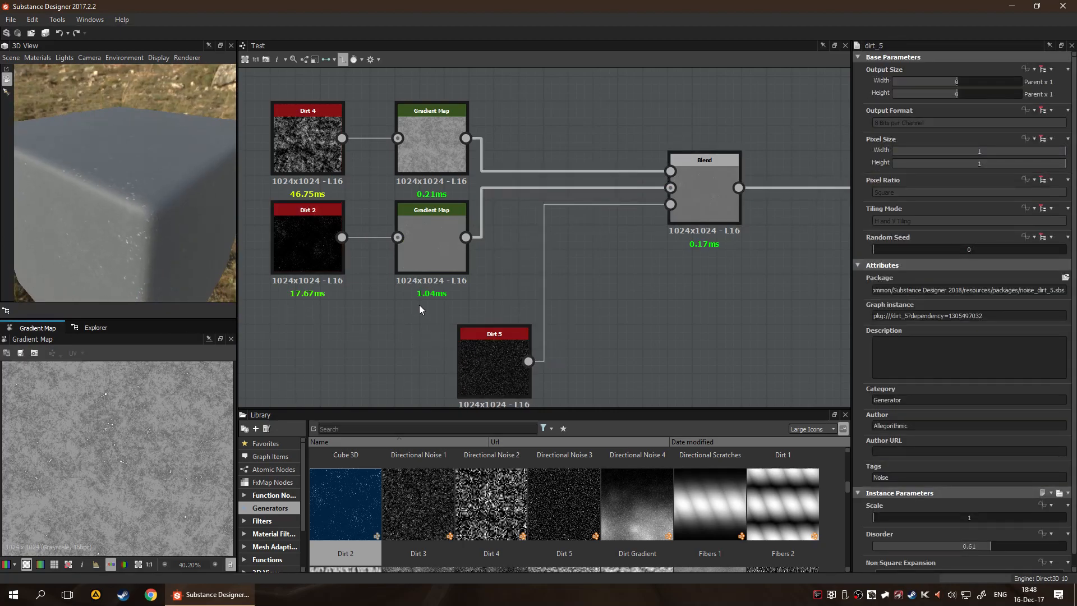
pyautogui.click(426, 160)
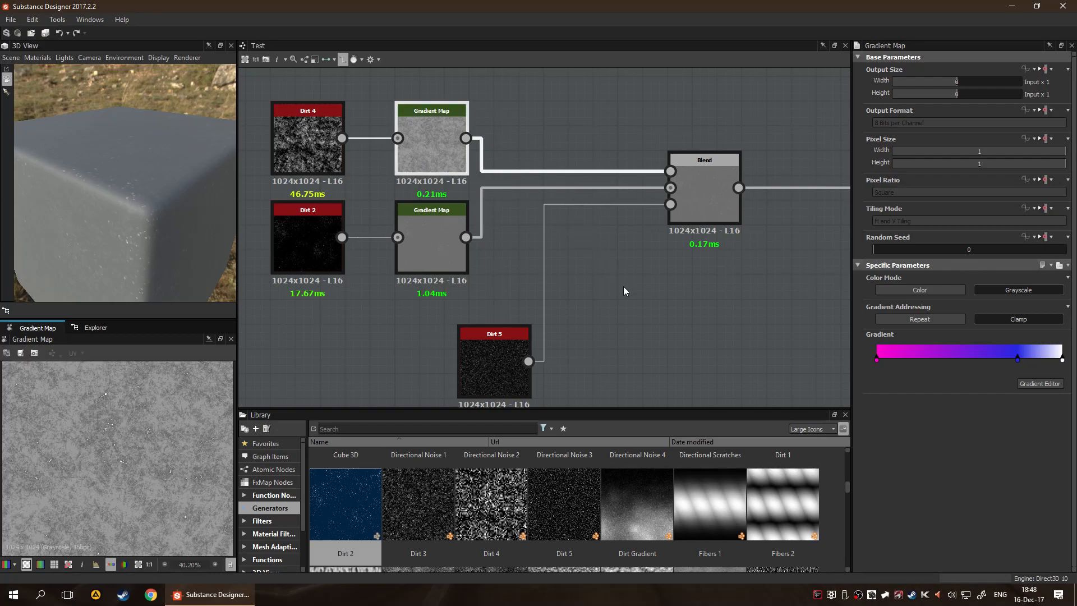
pyautogui.click(920, 290)
pyautogui.click(440, 239)
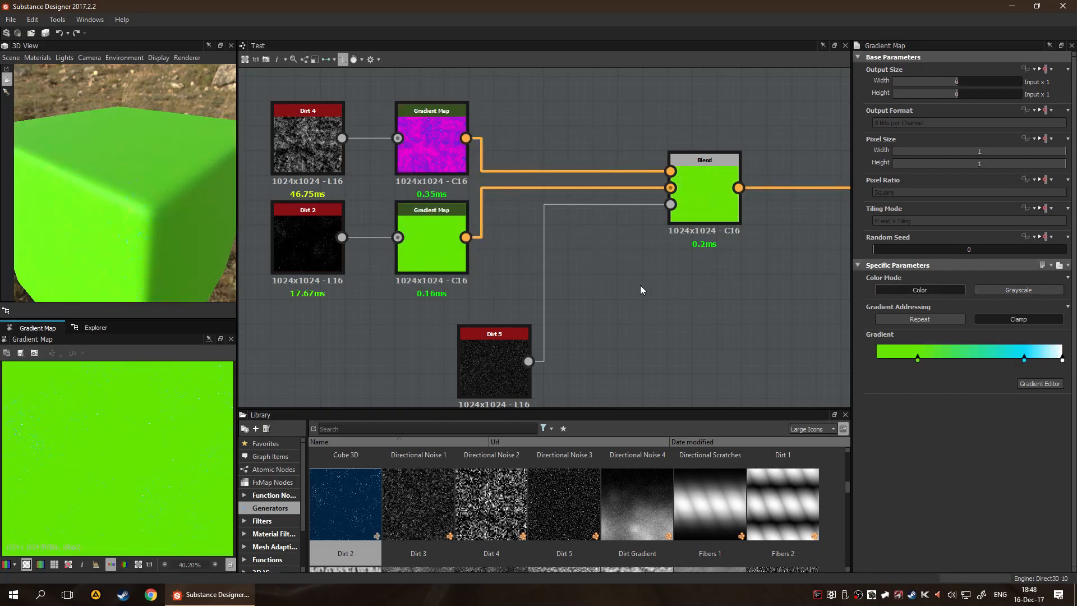
# Set the Dirt 2 node's Scale to 4 and its Disorder to 0.76
pyautogui.click(301, 255)
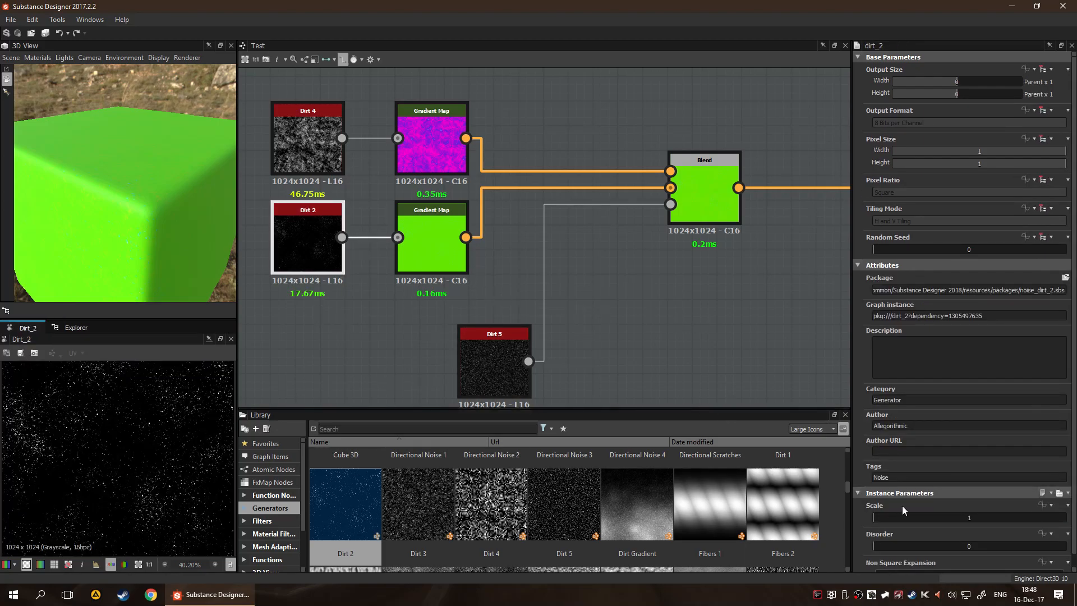
pyautogui.moveTo(898, 519); pyautogui.dragTo(998, 529)
pyautogui.scroll(-1, 907, 545)
pyautogui.moveTo(904, 536); pyautogui.dragTo(1018, 539)
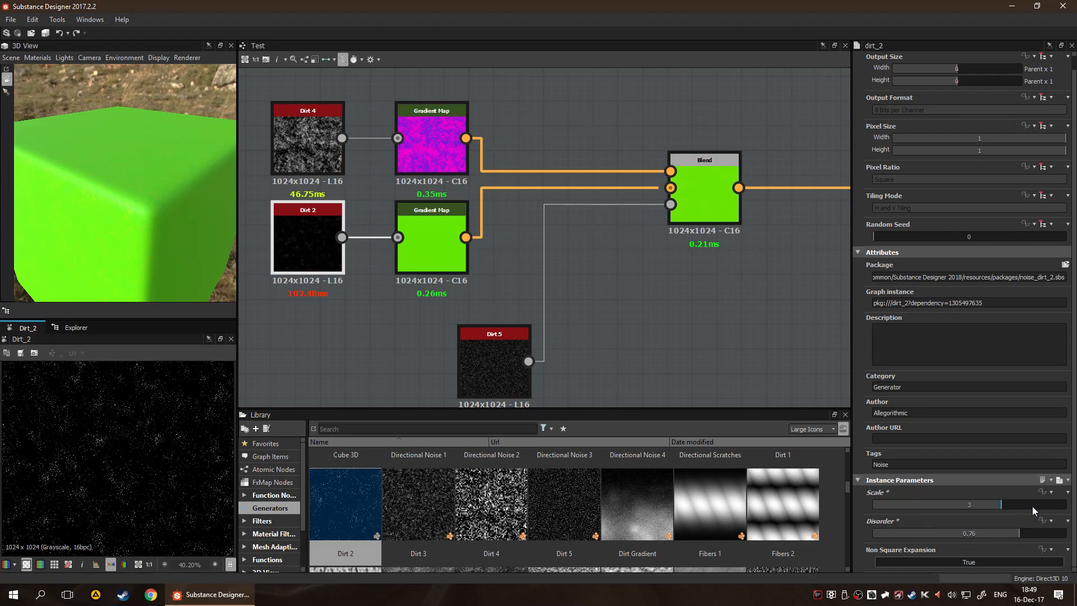
pyautogui.moveTo(1031, 507); pyautogui.dragTo(1040, 506)
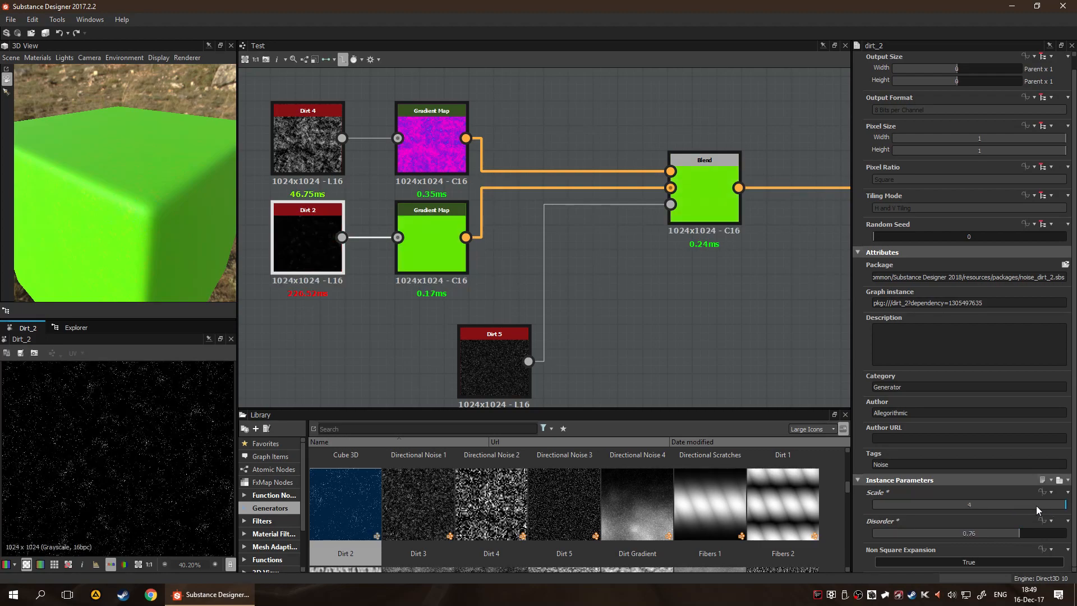
pyautogui.click(667, 351)
# Try Copy as the Blend node's blending mode, and set the mode to Add Sub
pyautogui.click(688, 202)
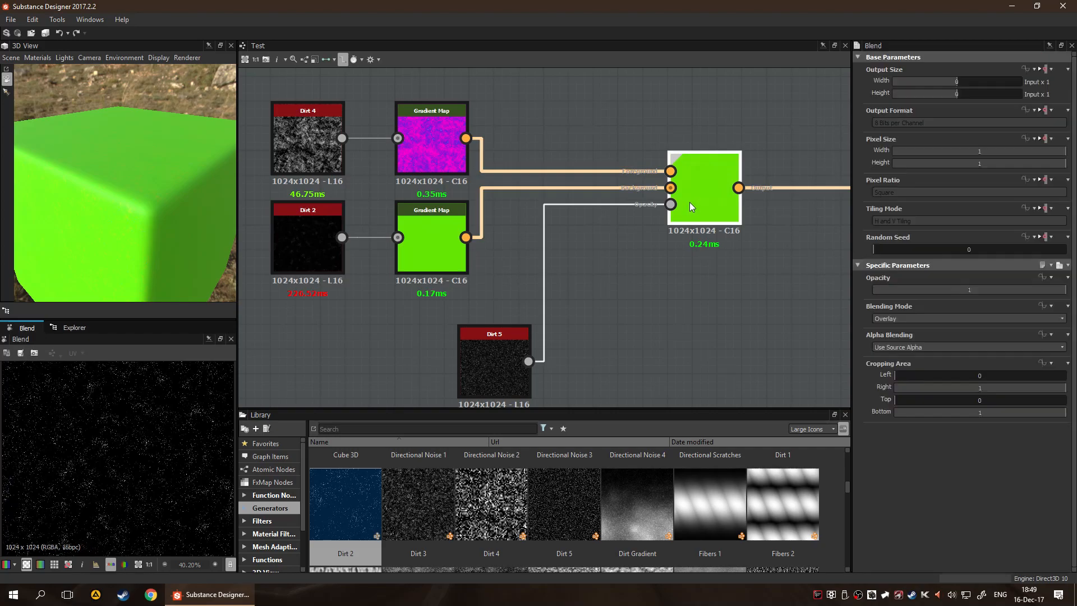
pyautogui.click(907, 319)
pyautogui.click(907, 328)
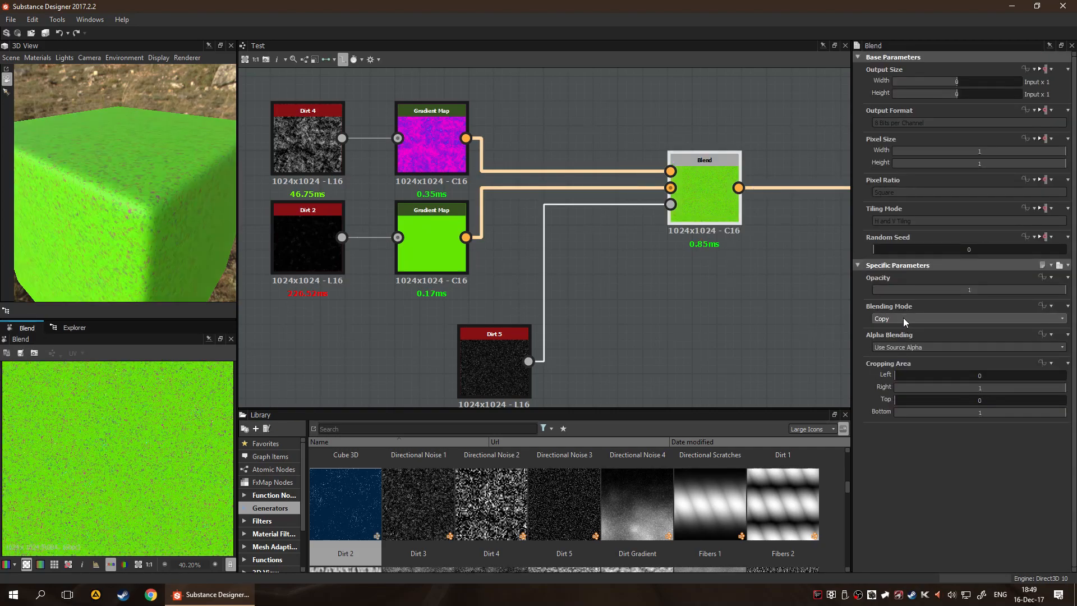
pyautogui.scroll(-4, 904, 319)
pyautogui.click(610, 309)
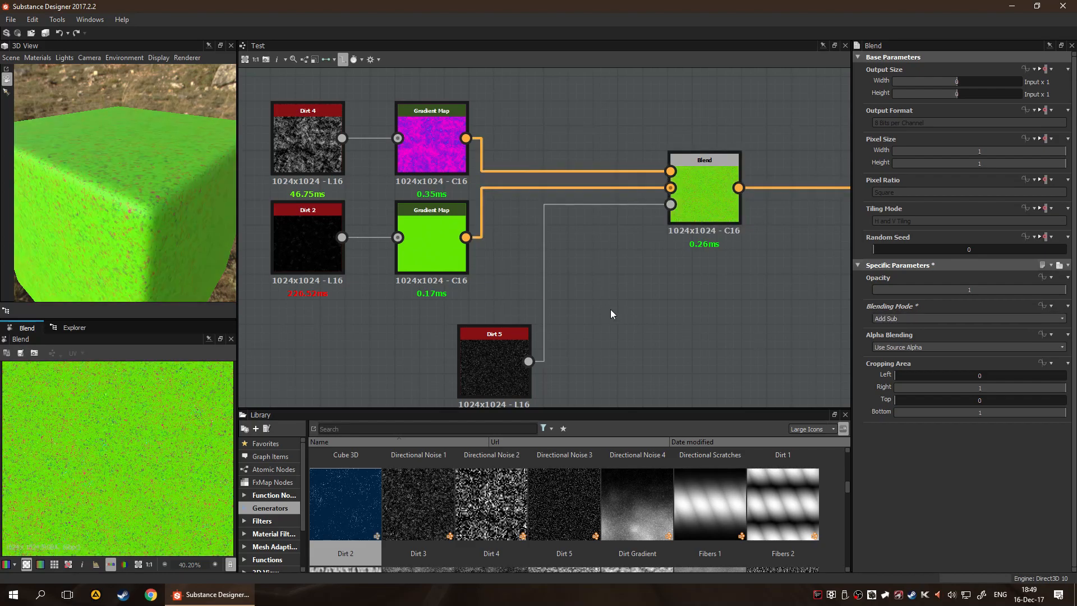
# Set the Dirt 5 mask's Scale to 3 and inspect the cube's surface up close
pyautogui.click(507, 365)
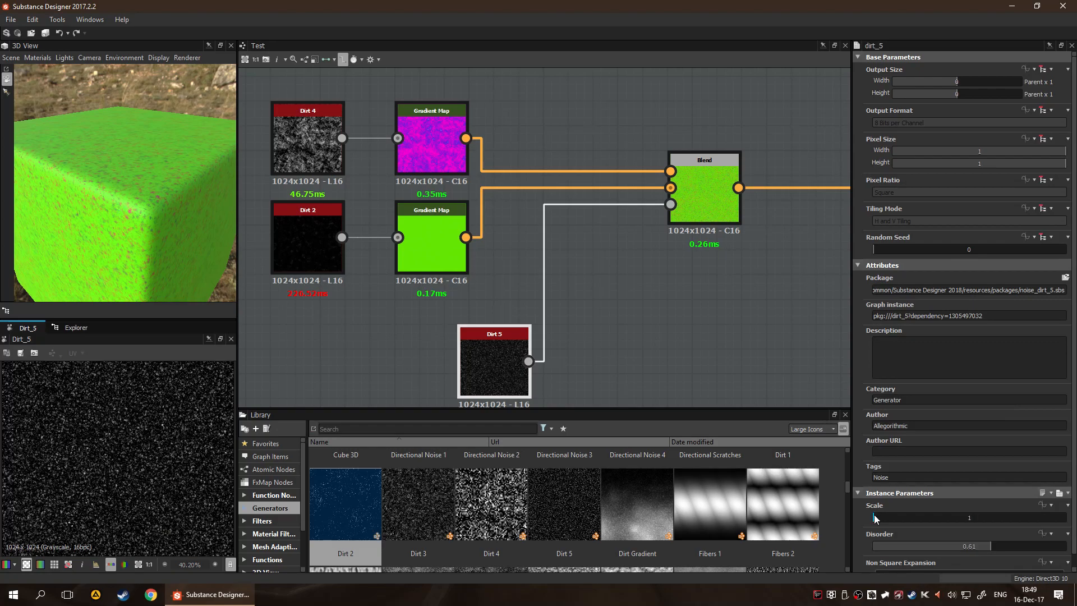
pyautogui.moveTo(914, 518); pyautogui.dragTo(983, 513)
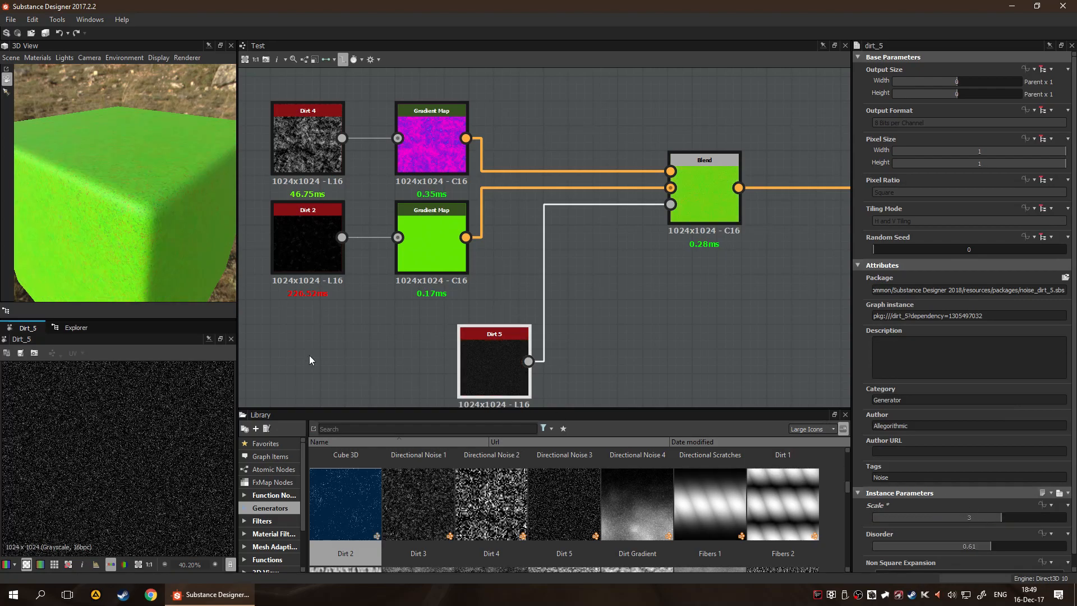
pyautogui.scroll(4, 110, 218)
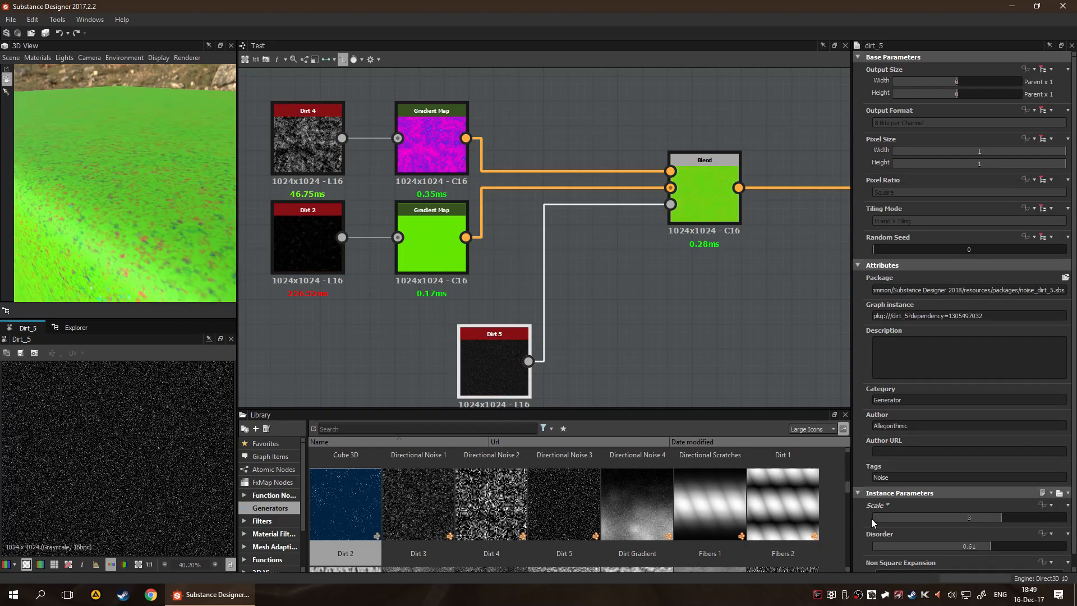
# Set the Dirt 5 mask's Disorder to 1 and check the effect on the whole cube
pyautogui.moveTo(981, 547); pyautogui.dragTo(1070, 549)
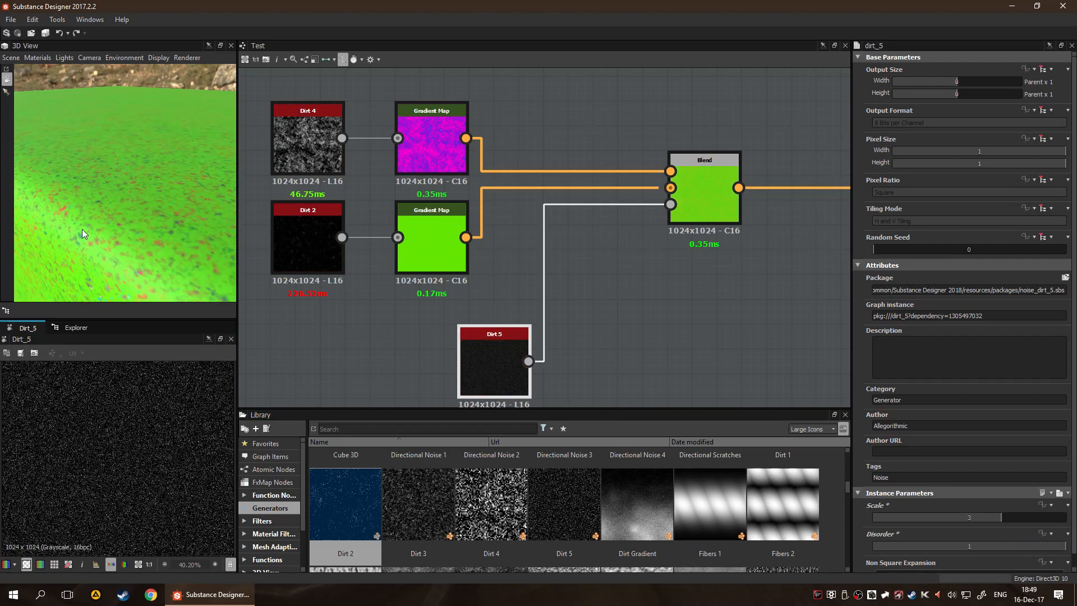
pyautogui.scroll(-5, 83, 183)
pyautogui.moveTo(167, 237); pyautogui.dragTo(115, 203)
pyautogui.scroll(-3, 623, 264)
pyautogui.moveTo(651, 284); pyautogui.dragTo(567, 270, button='middle')
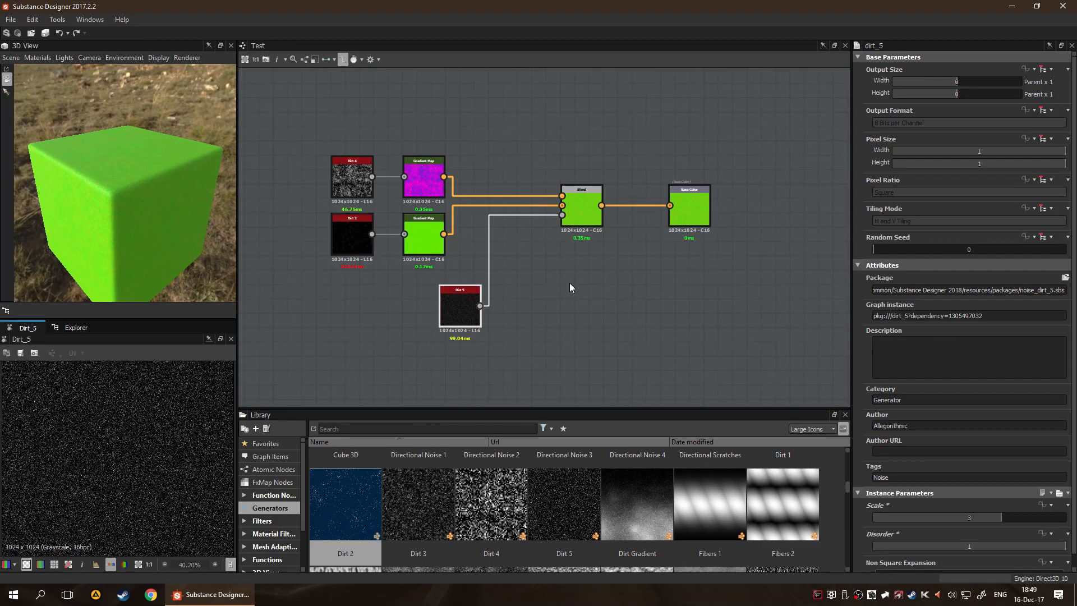
pyautogui.click(563, 278)
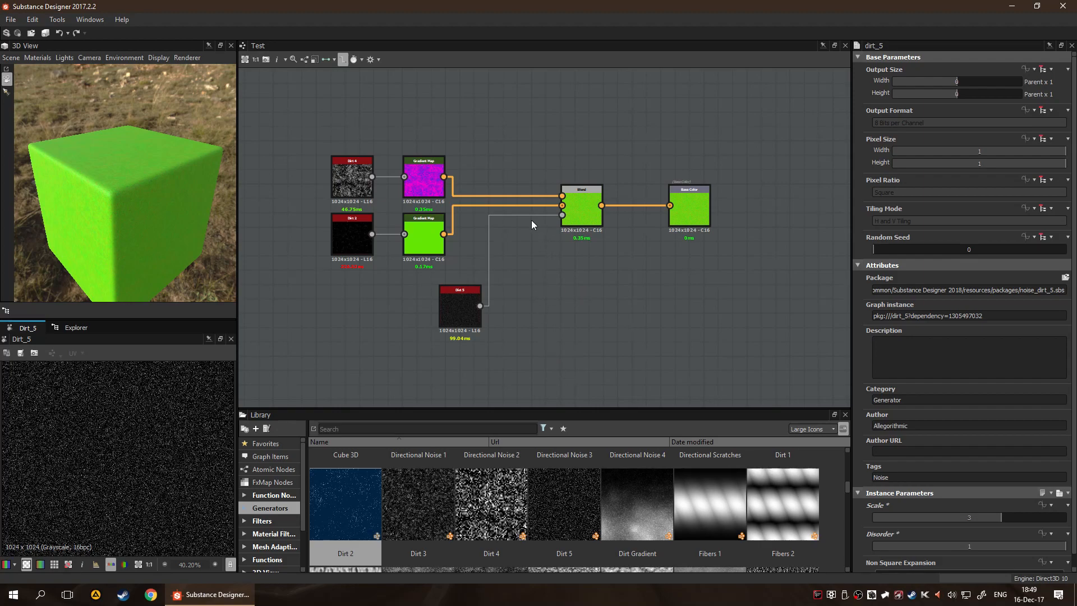
# Add a Gradient Map node below the Blend node and move its black gradient key to position 0.734
pyautogui.press('space')
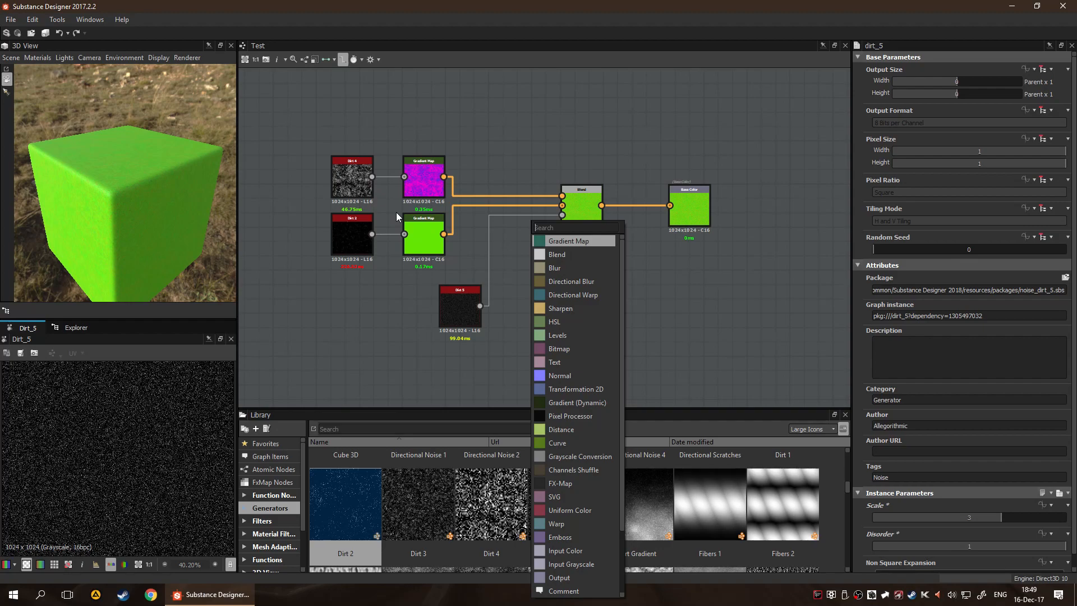
pyautogui.click(571, 240)
pyautogui.moveTo(524, 220); pyautogui.dragTo(581, 301)
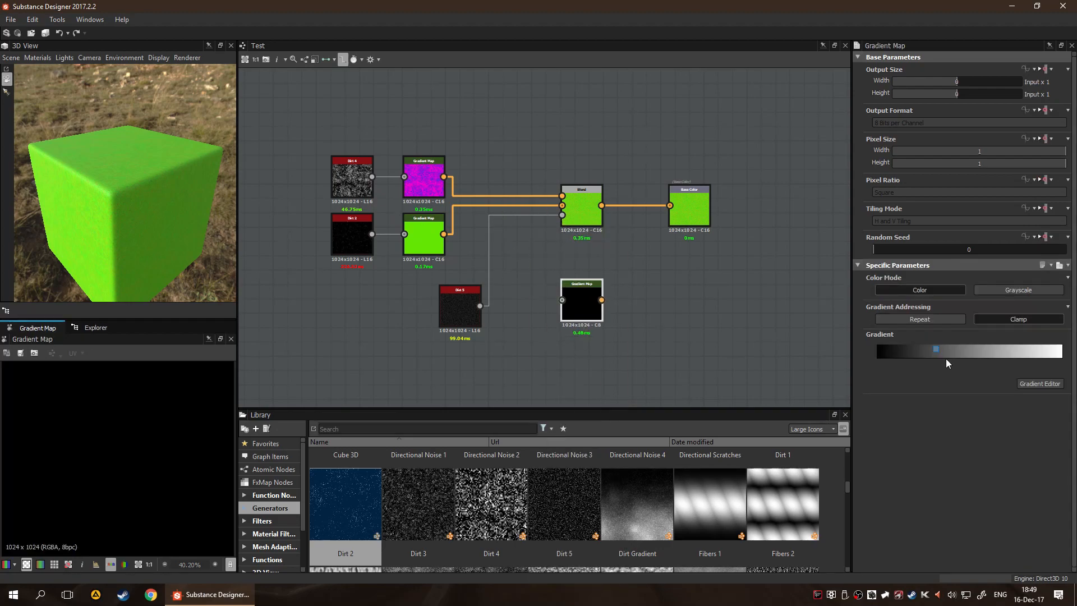
pyautogui.click(981, 359)
pyautogui.click(1039, 384)
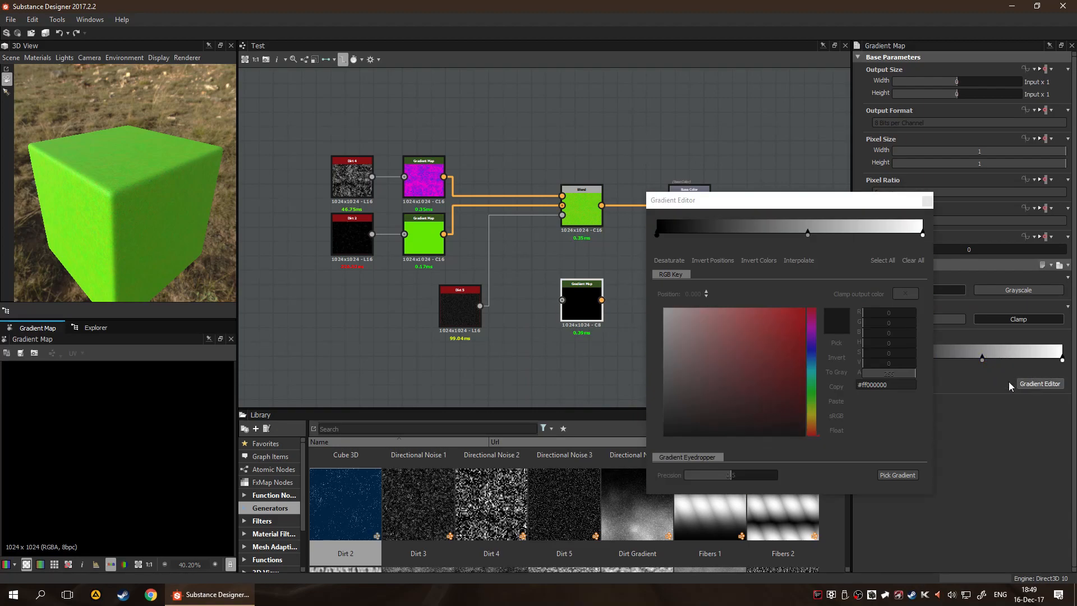
pyautogui.moveTo(658, 236); pyautogui.dragTo(853, 241)
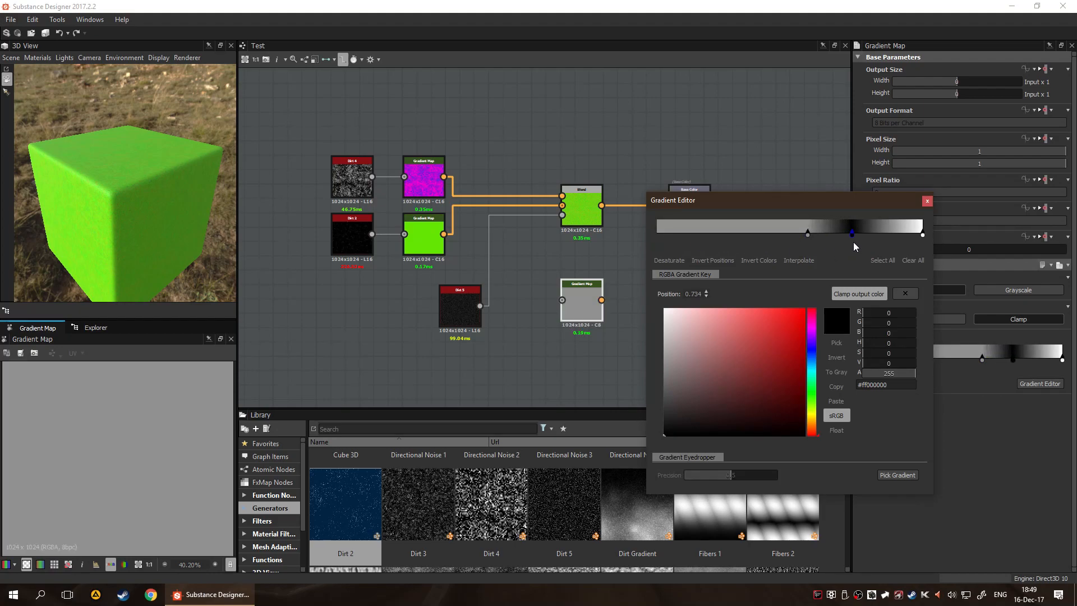
pyautogui.click(927, 200)
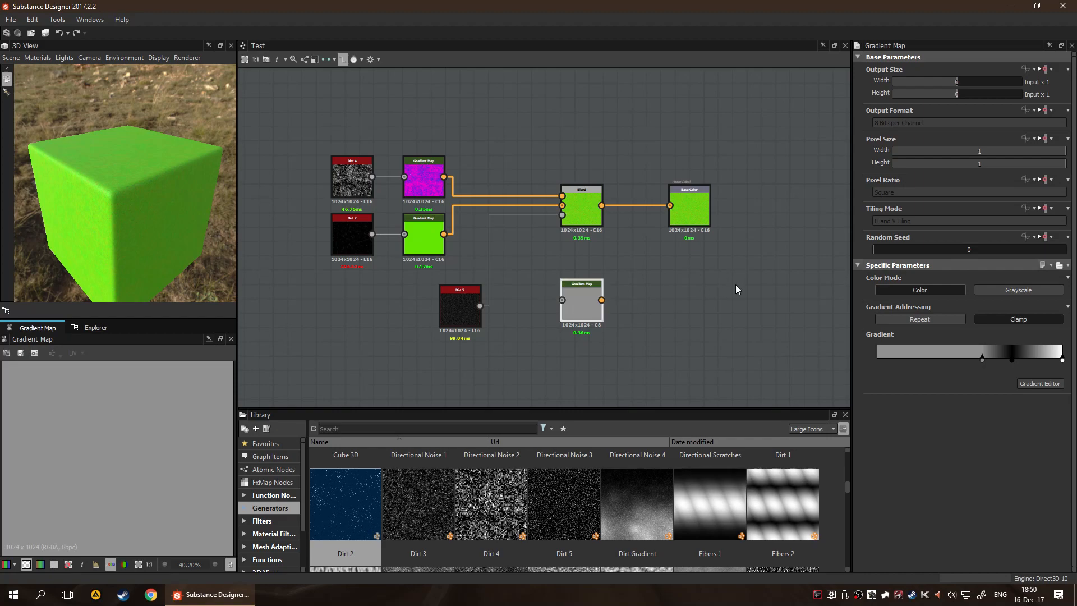
# Replace the edited Gradient Map node with a fresh one and delete that one too
pyautogui.press('Delete')
pyautogui.press('space')
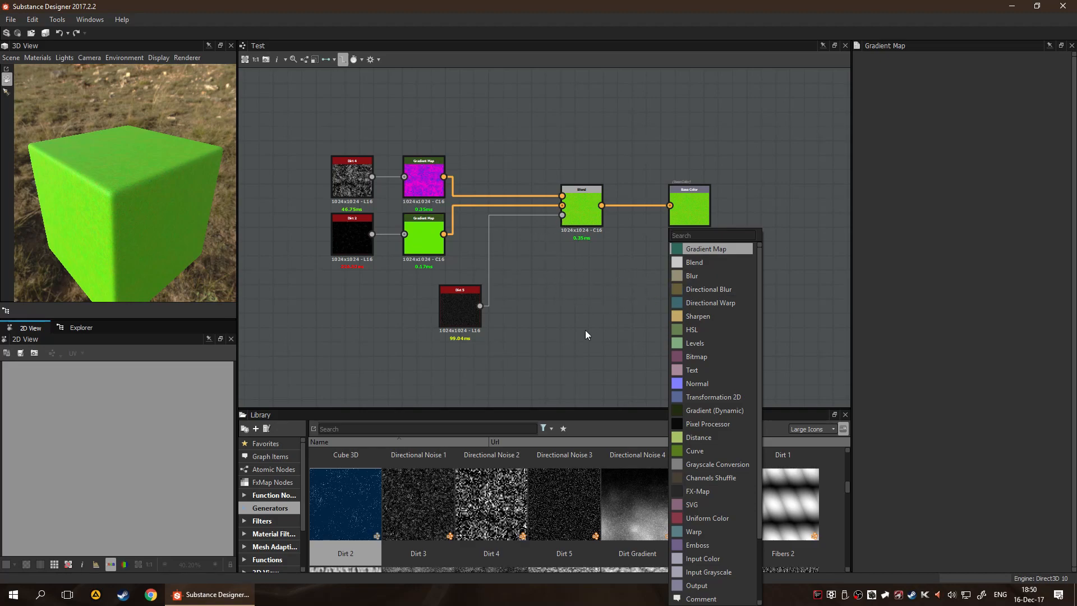
pyautogui.press('Return')
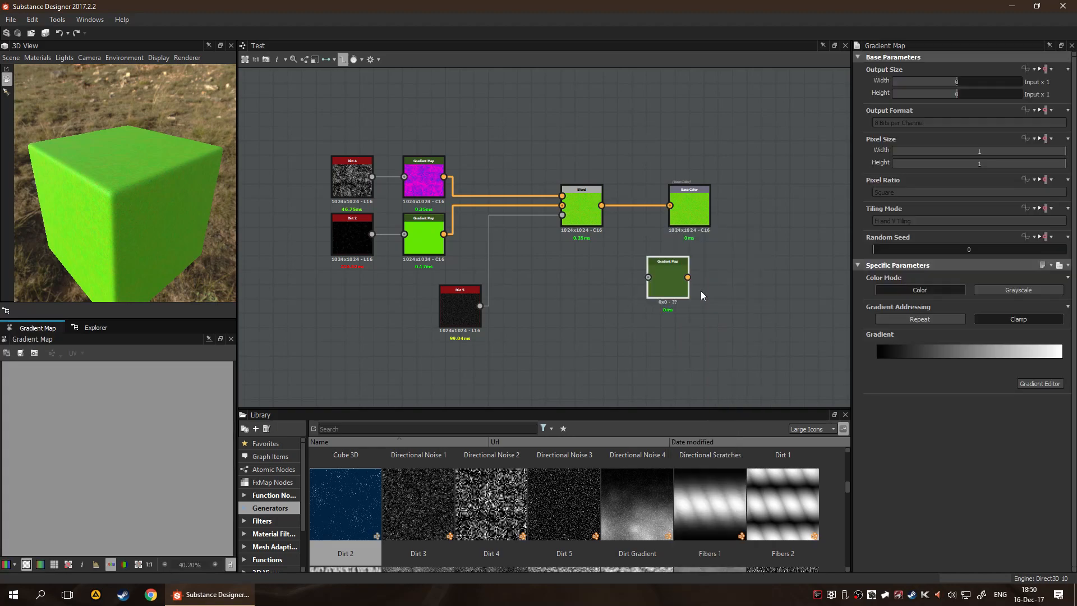
pyautogui.scroll(4, 675, 289)
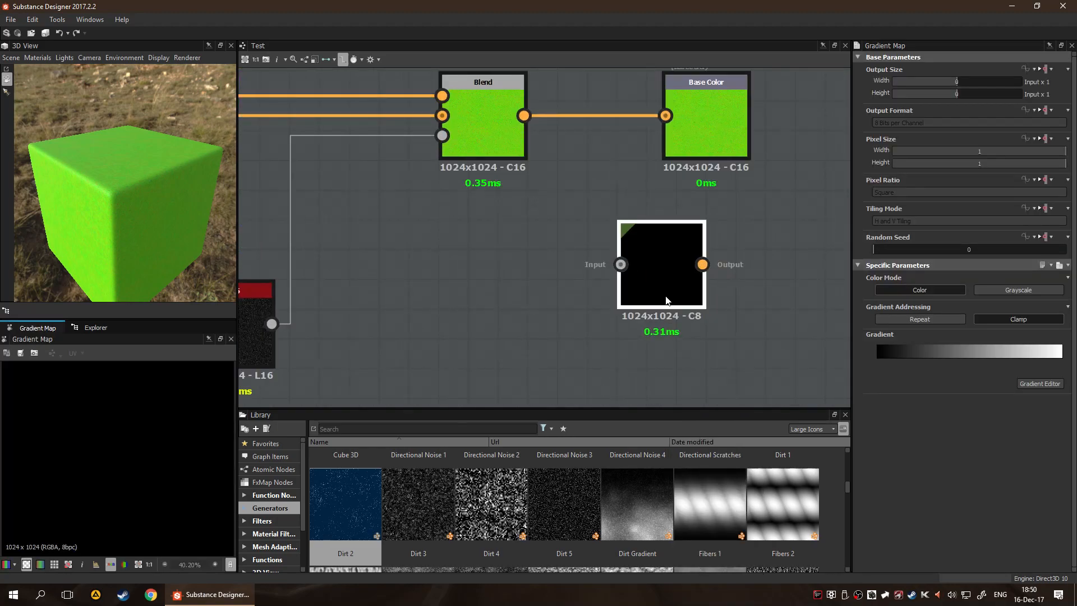
pyautogui.press('Delete')
# Add a Directional Blur node and feed a new Fibers 1 generator into its input
pyautogui.press('space')
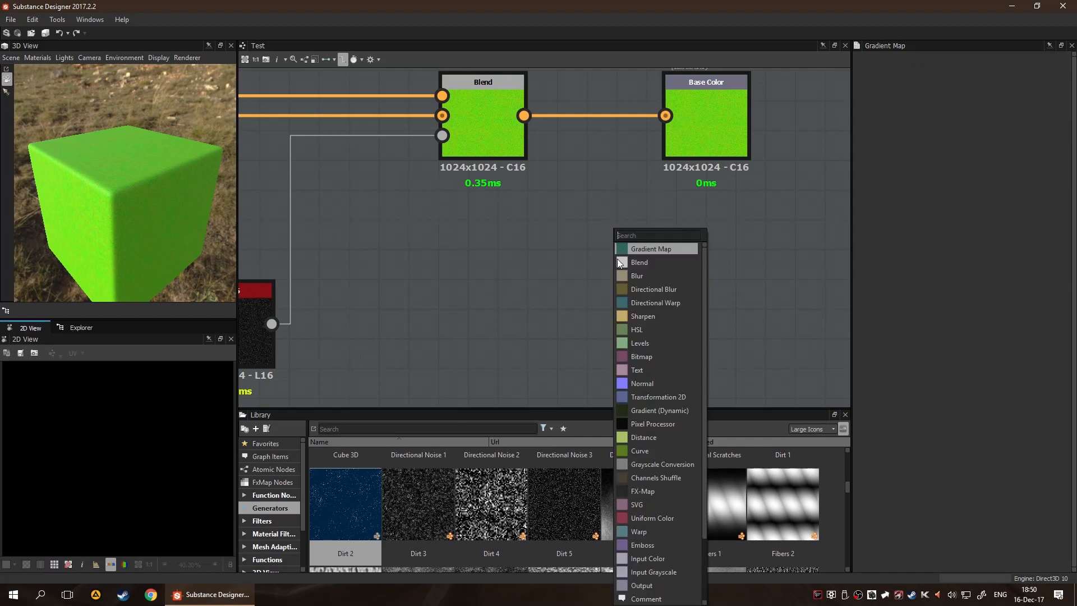
pyautogui.click(670, 291)
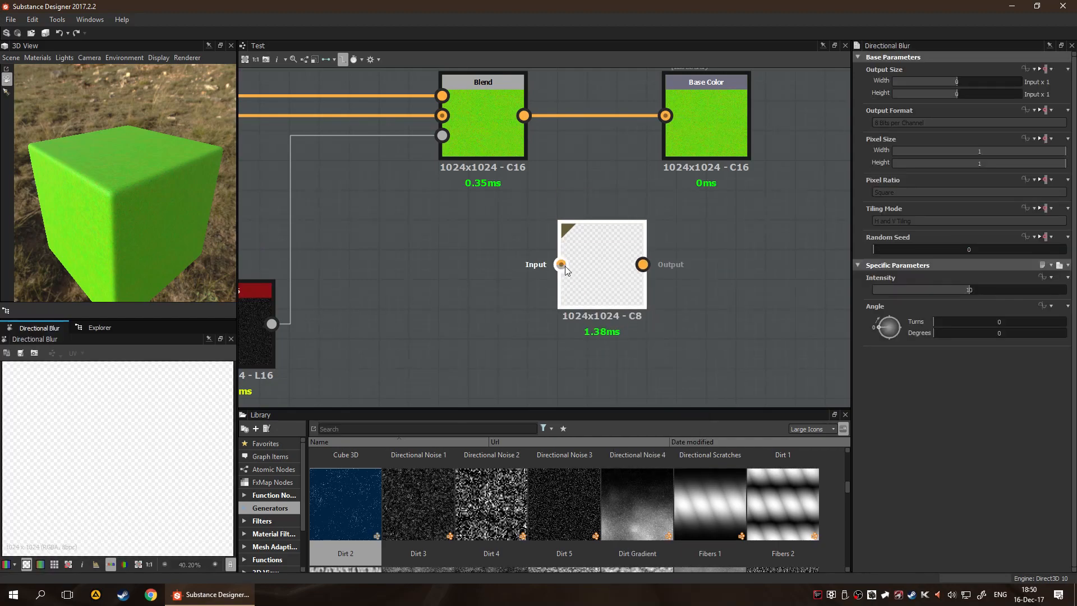
pyautogui.moveTo(885, 330)
pyautogui.mouseDown()
pyautogui.moveTo(901, 348)
pyautogui.moveTo(899, 314)
pyautogui.moveTo(885, 339)
pyautogui.moveTo(935, 365)
pyautogui.moveTo(934, 301)
pyautogui.moveTo(898, 316)
pyautogui.mouseUp()
pyautogui.moveTo(709, 504); pyautogui.dragTo(464, 336)
pyautogui.moveTo(463, 294); pyautogui.dragTo(597, 260)
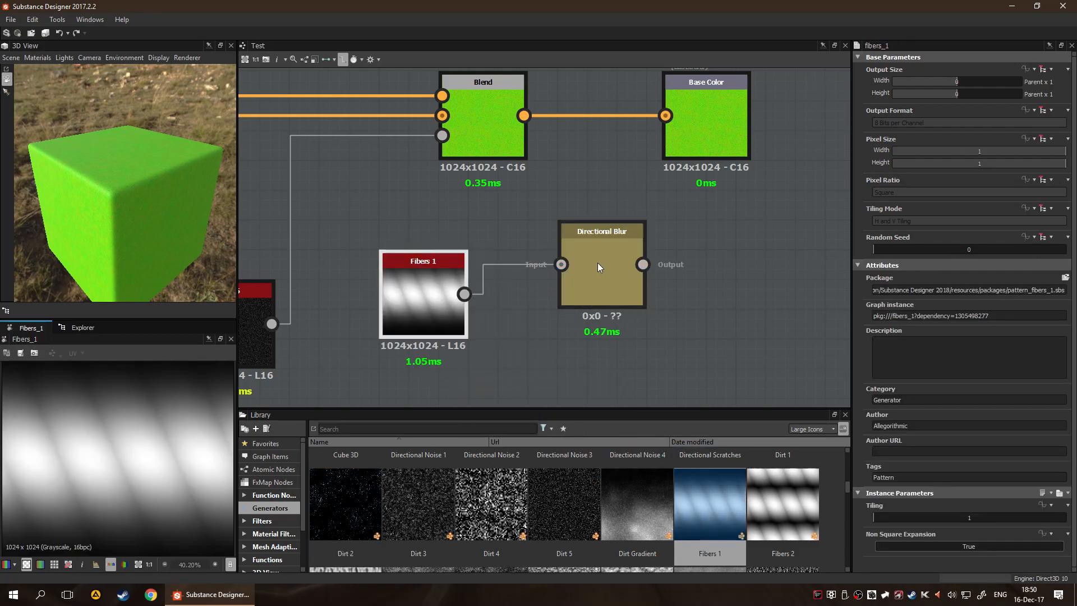
# Set the Directional Blur's angle to -113 degrees and delete it together with the Fibers 1 node
pyautogui.click(601, 271)
pyautogui.moveTo(894, 322); pyautogui.dragTo(897, 346)
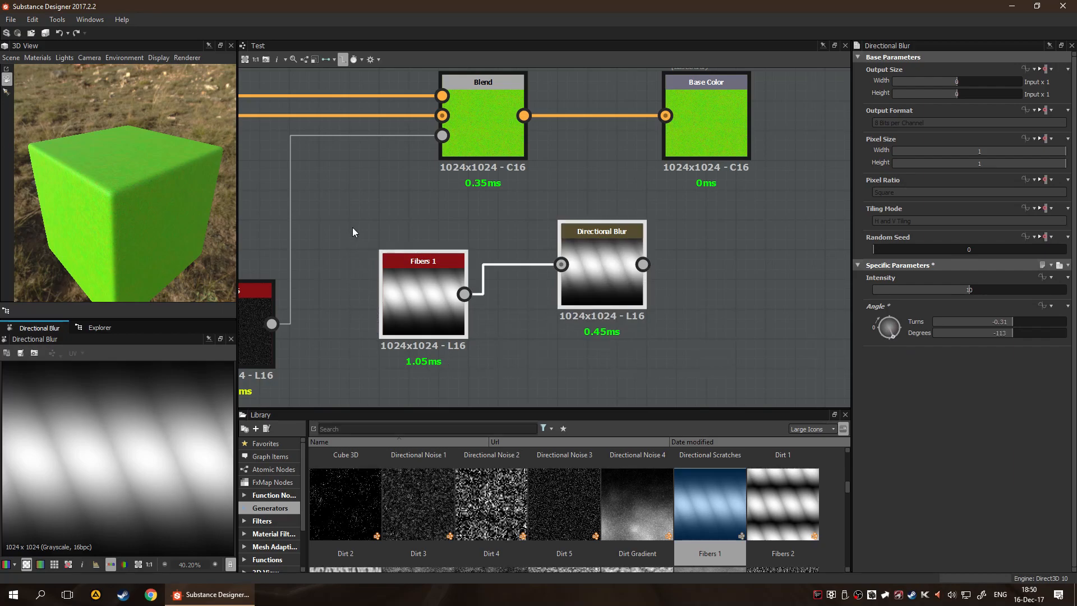
pyautogui.press('Delete')
pyautogui.press('space')
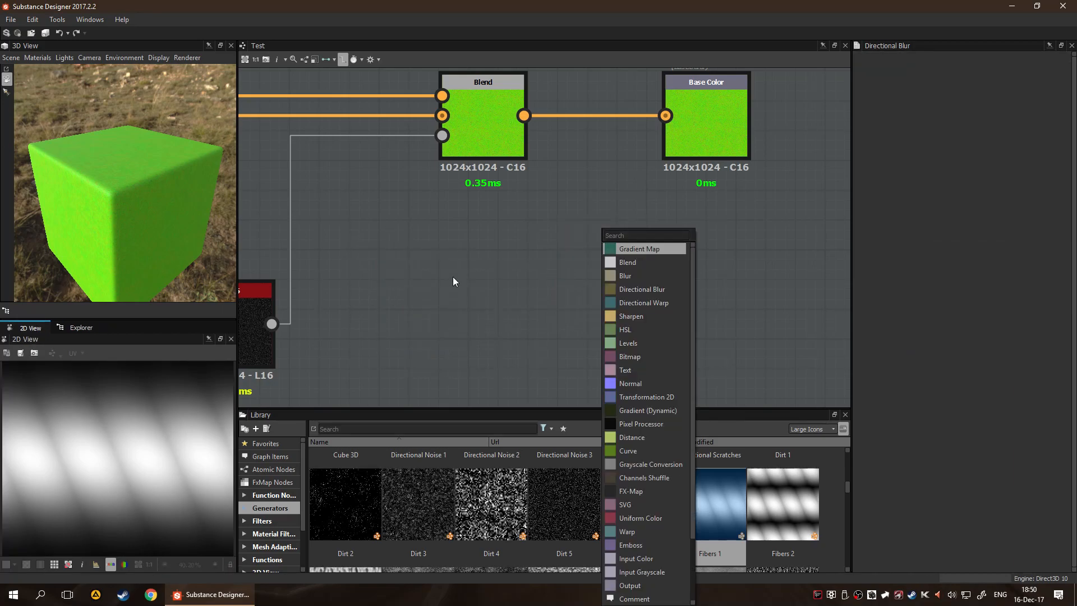
pyautogui.click(651, 358)
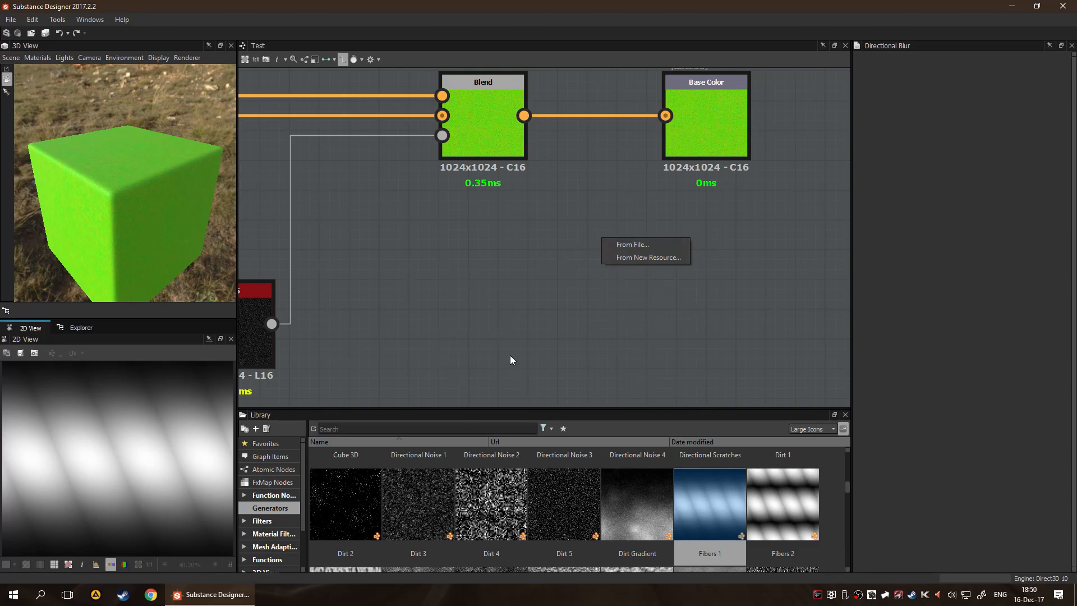
pyautogui.press('Escape')
# Add an HSL node below the Base Color output and connect the green Gradient Map's output to its input
pyautogui.press('space')
pyautogui.press('BackSpace')
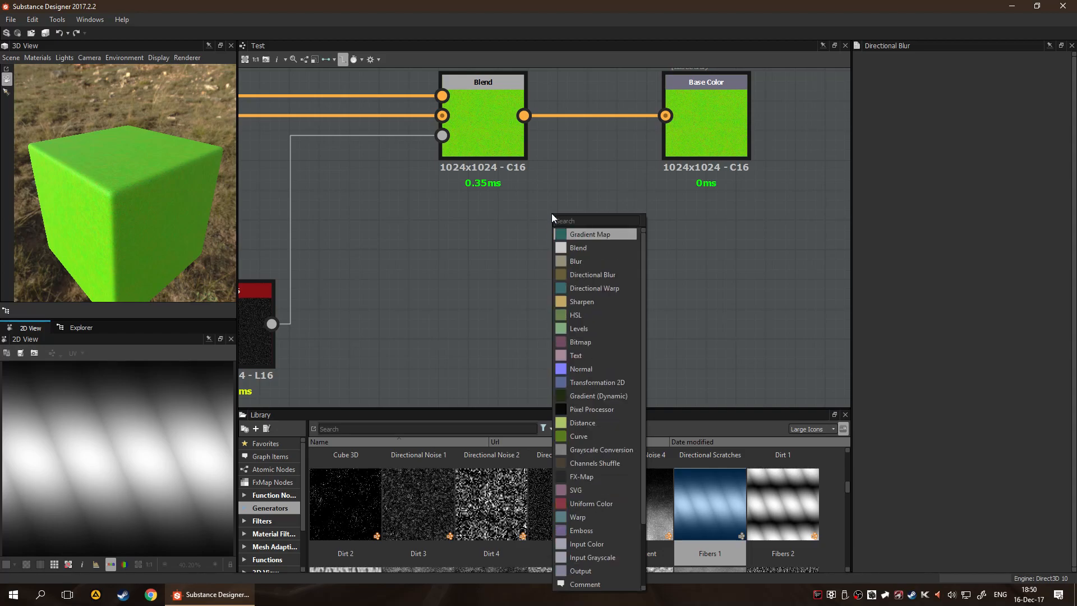
pyautogui.click(564, 315)
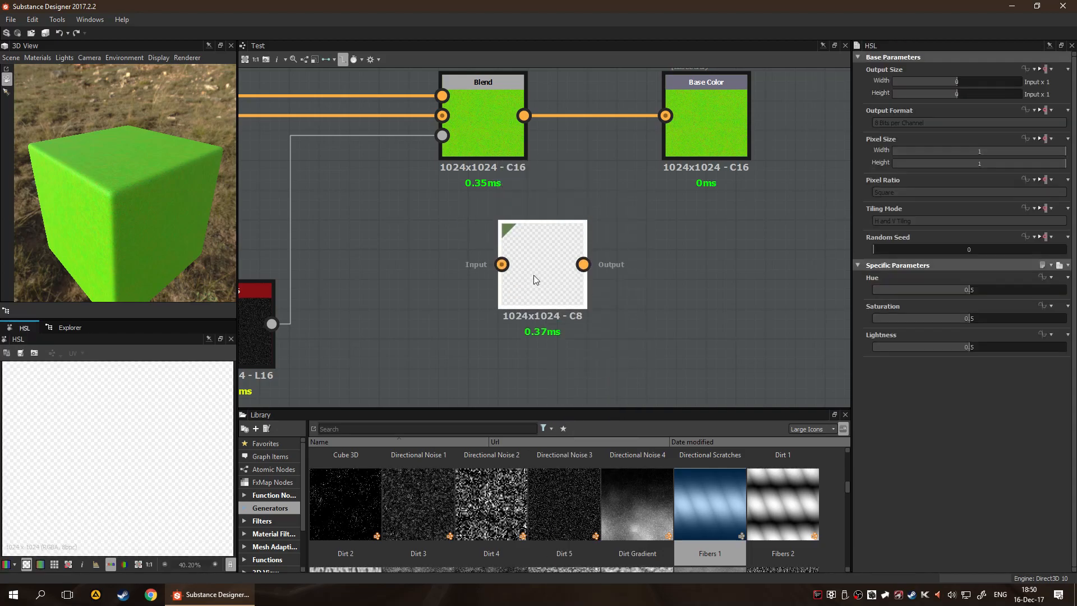
pyautogui.moveTo(557, 274); pyautogui.dragTo(646, 274)
pyautogui.click(484, 256)
pyautogui.moveTo(433, 249); pyautogui.dragTo(602, 258, button='middle')
pyautogui.moveTo(365, 184); pyautogui.dragTo(760, 273)
pyautogui.moveTo(668, 305); pyautogui.dragTo(480, 283, button='middle')
pyautogui.moveTo(698, 281); pyautogui.dragTo(648, 235, button='middle')
pyautogui.scroll(-5, 561, 309)
pyautogui.scroll(2, 562, 292)
pyautogui.moveTo(564, 293); pyautogui.dragTo(688, 281, button='middle')
pyautogui.scroll(5, 695, 241)
pyautogui.scroll(-5, 379, 326)
pyautogui.scroll(4, 658, 273)
pyautogui.scroll(-2, 665, 336)
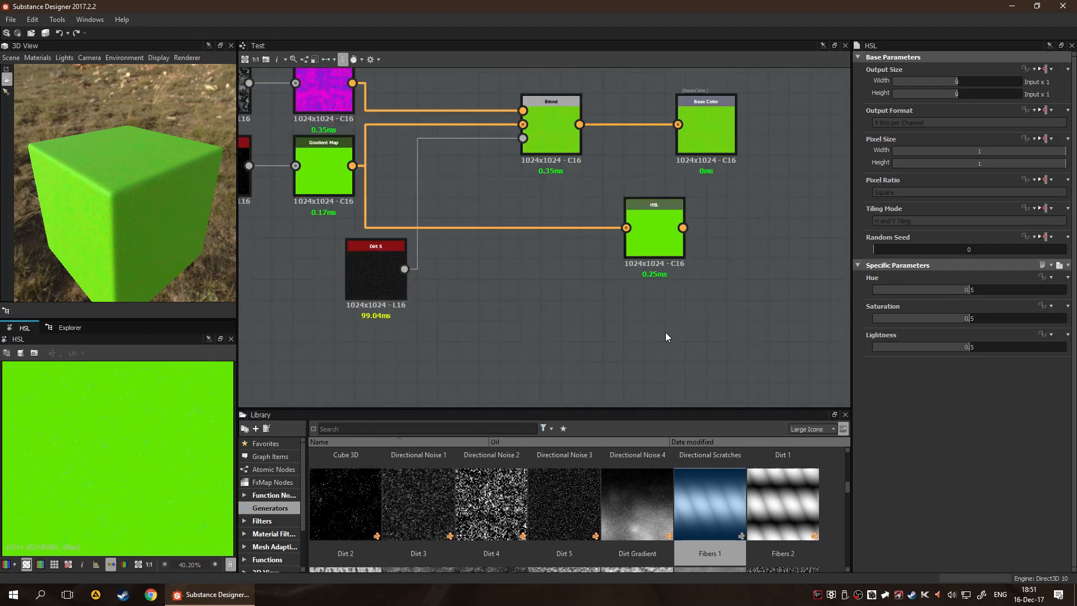
# Try Hue 0.65, Saturation 0.15 and Lightness 0.36 on the HSL node, and delete the node
pyautogui.scroll(2, 664, 336)
pyautogui.rightClick(555, 266)
pyautogui.click(450, 237)
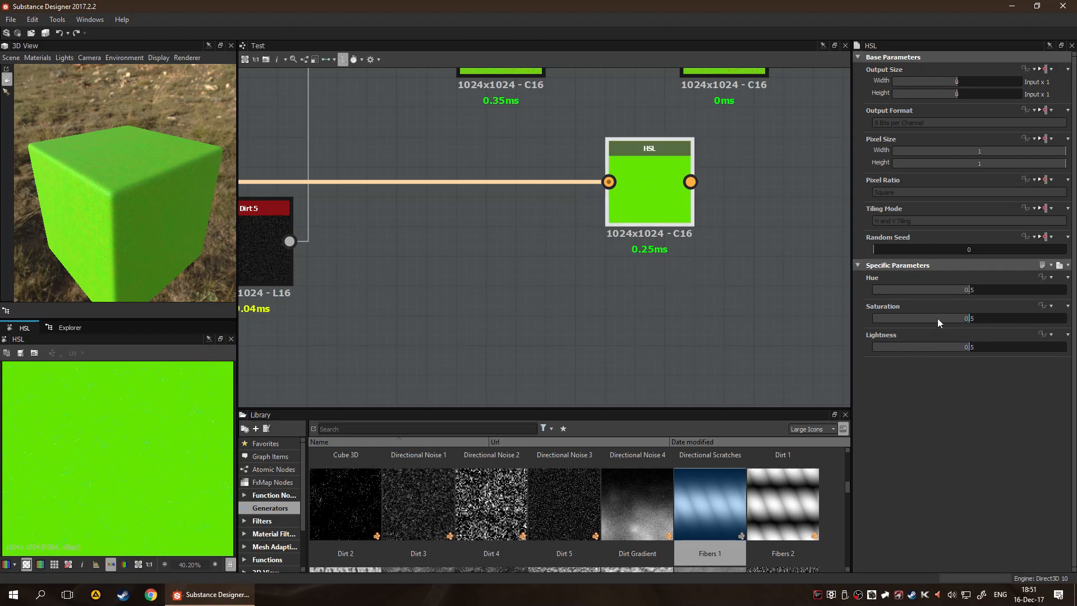
pyautogui.moveTo(964, 289); pyautogui.dragTo(902, 329)
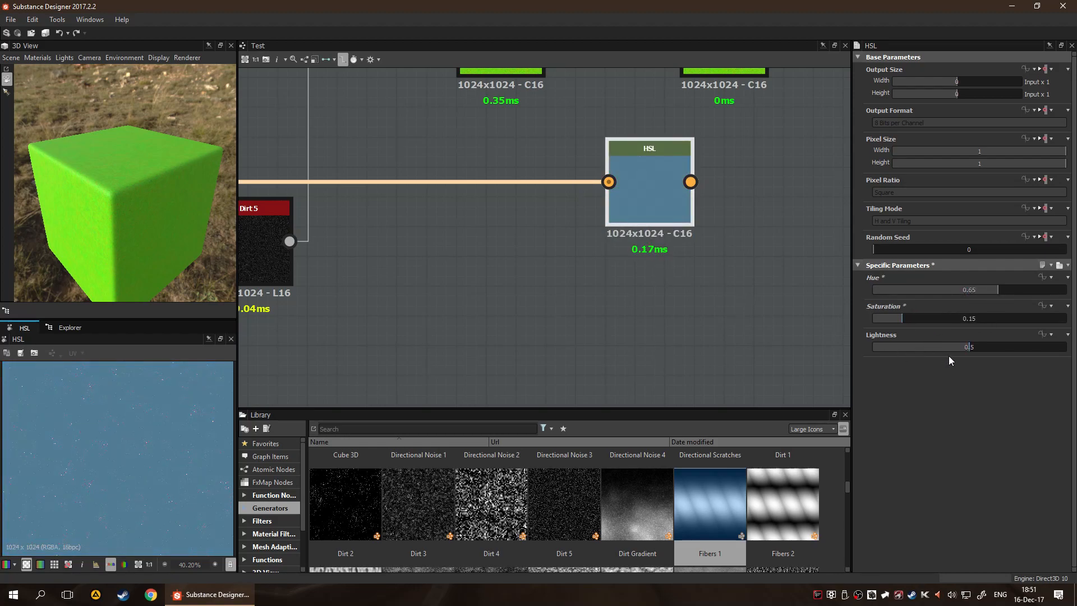
pyautogui.moveTo(974, 349); pyautogui.dragTo(946, 360)
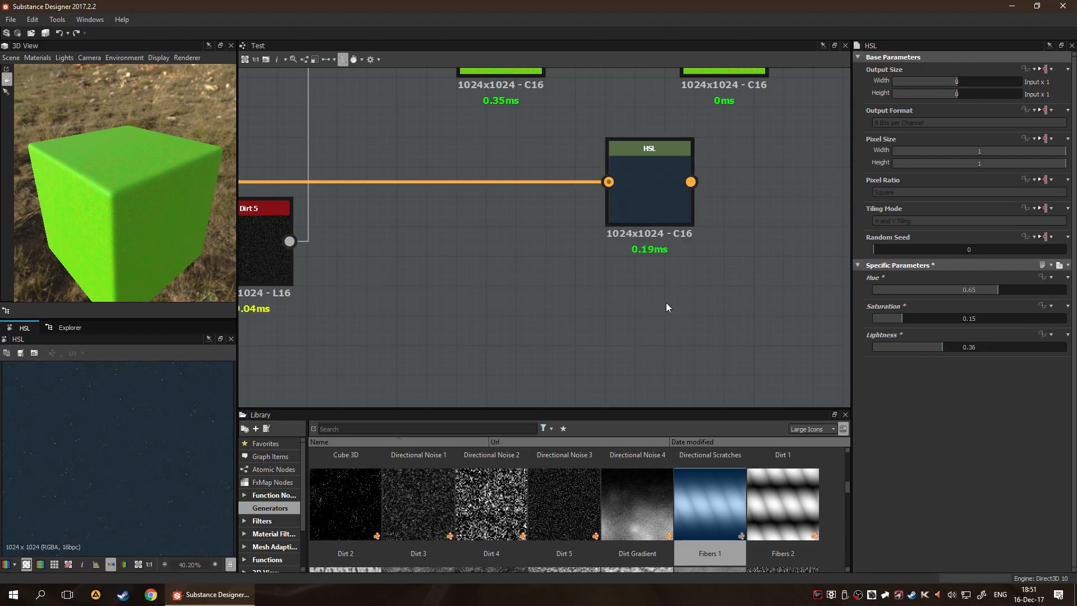
pyautogui.scroll(-3, 673, 302)
pyautogui.click(659, 222)
pyautogui.press('Delete')
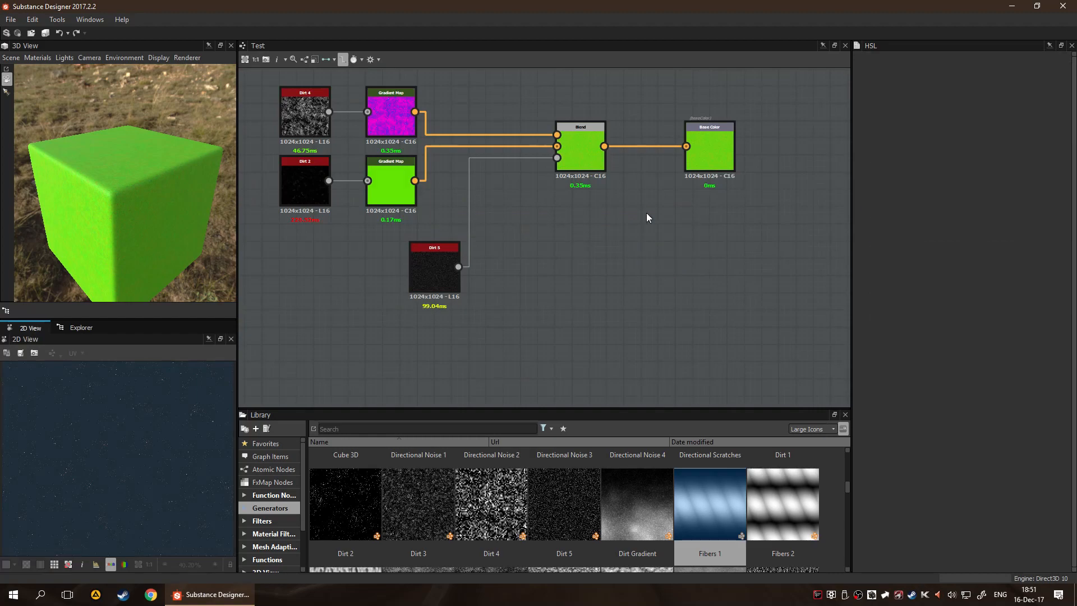
# Add a Text node below the Blend node, look through its parameters, and delete it
pyautogui.press('space')
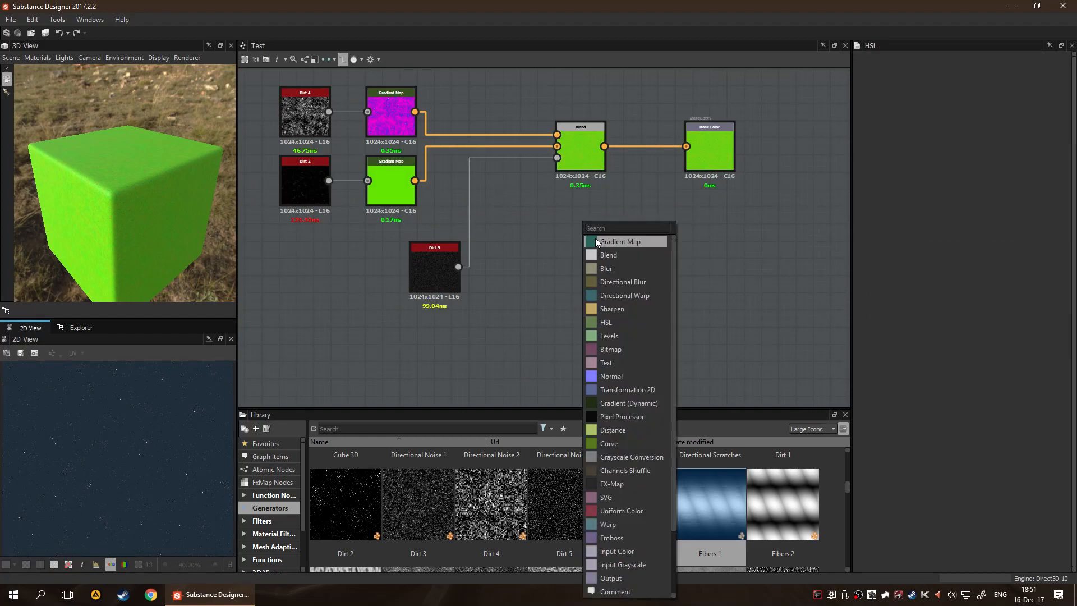
pyautogui.click(627, 362)
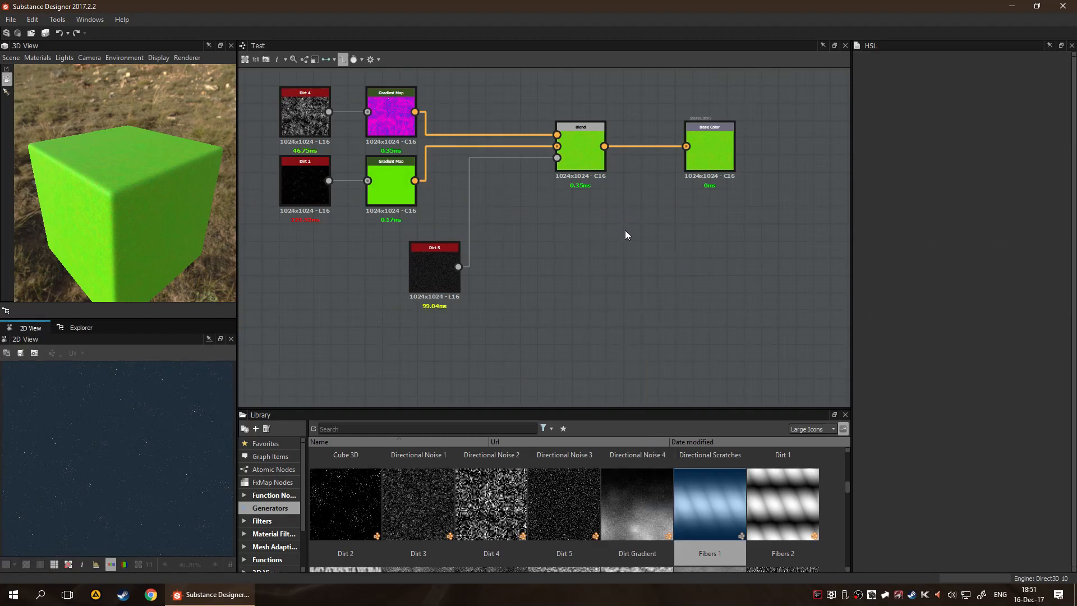
pyautogui.scroll(-3, 926, 387)
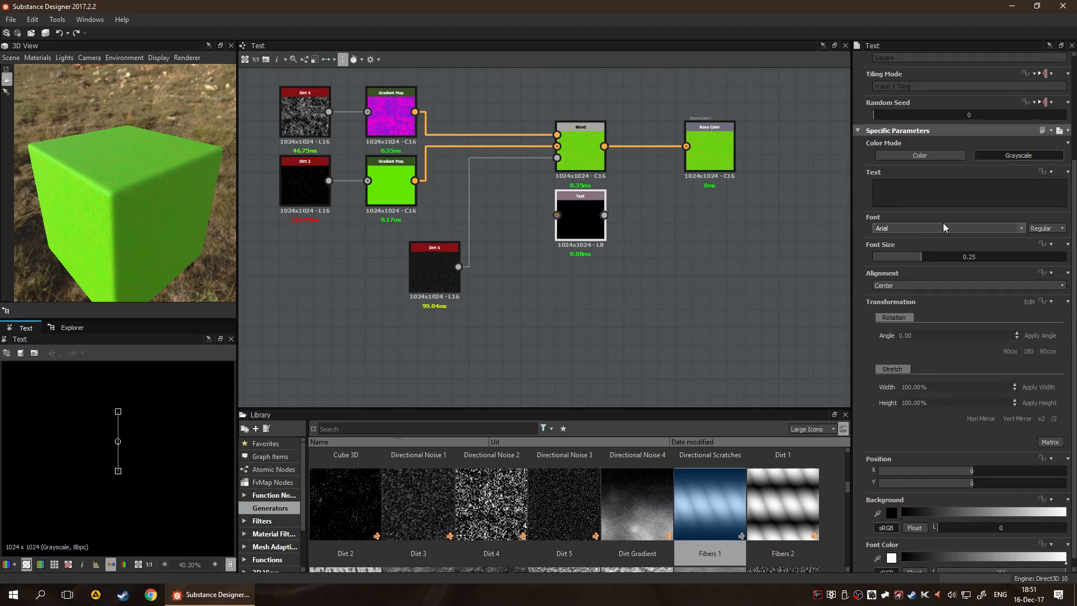
pyautogui.click(568, 221)
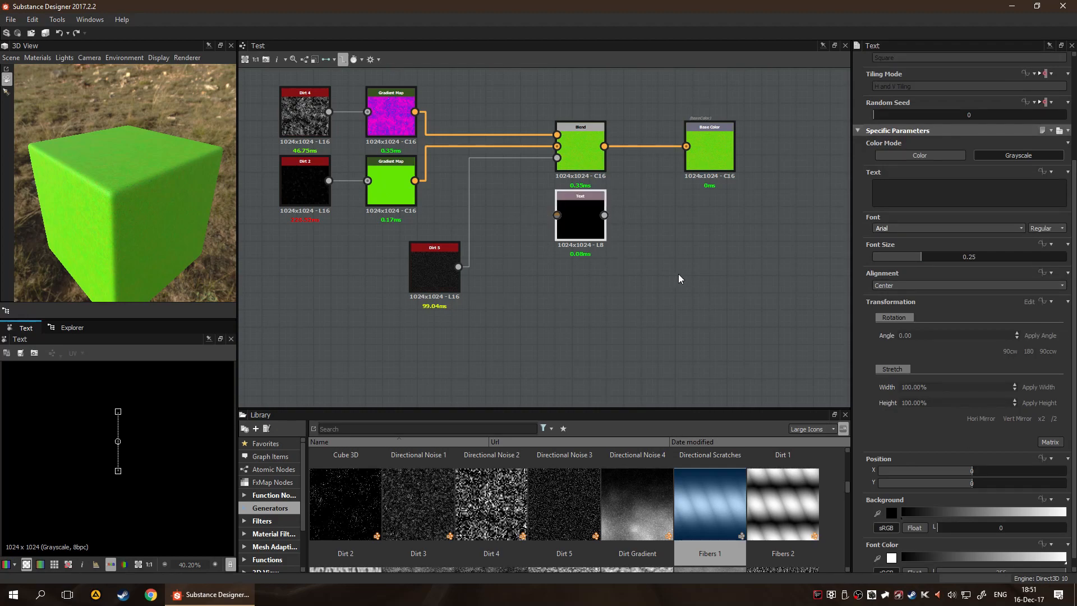
pyautogui.press('Delete')
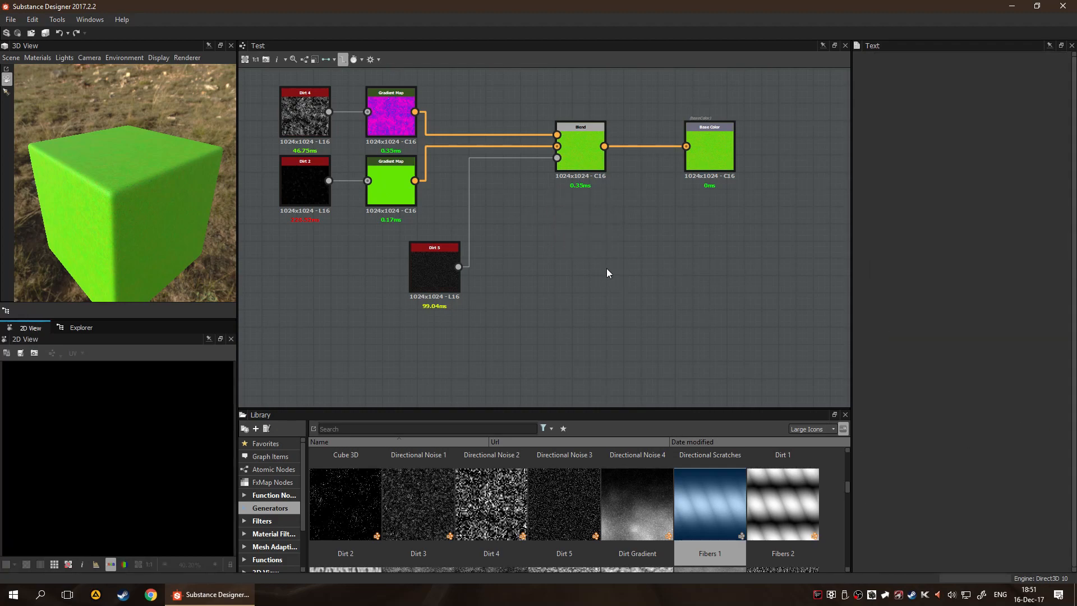
# Add a Normal node to the graph and place it below the Blend node
pyautogui.press('space')
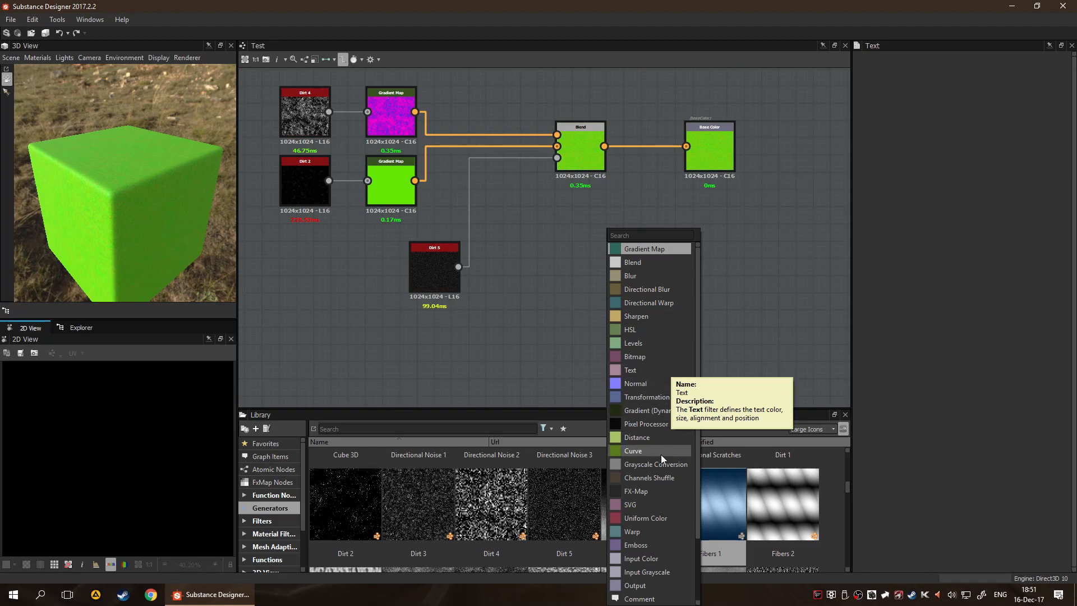
pyautogui.click(638, 384)
pyautogui.scroll(2, 636, 335)
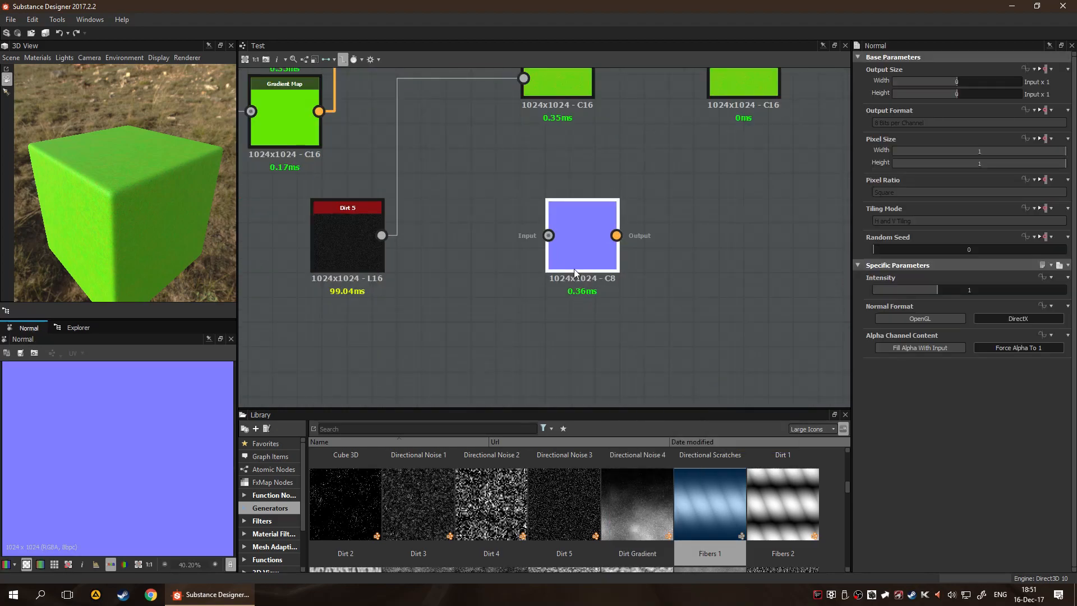
pyautogui.moveTo(574, 271); pyautogui.dragTo(570, 246)
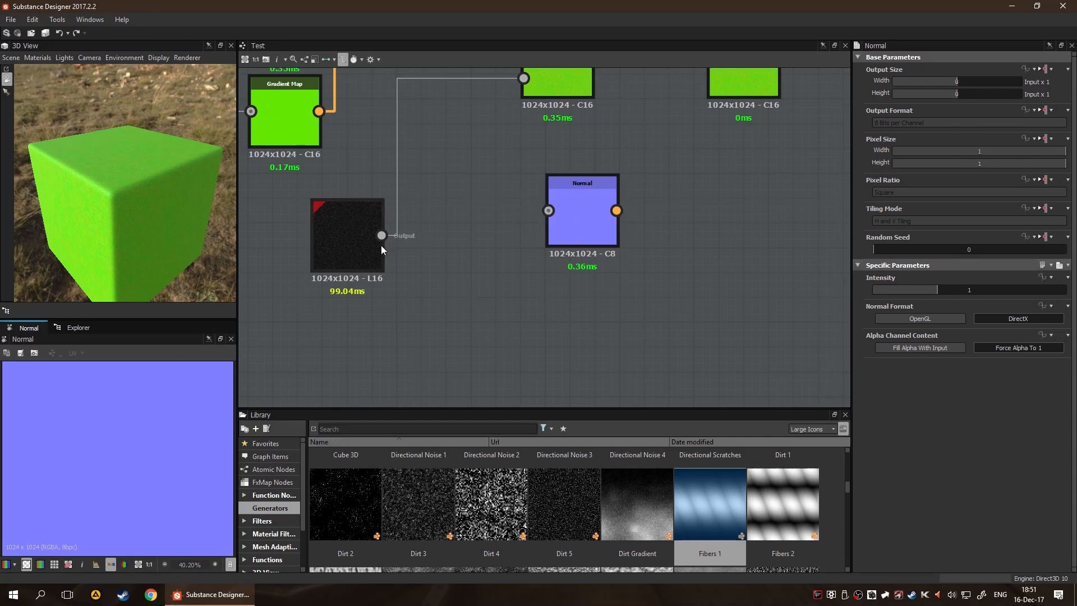
# Connect the Dirt 4 generator's output to the Normal node's input and inspect the resulting normal map up close
pyautogui.scroll(-3, 399, 319)
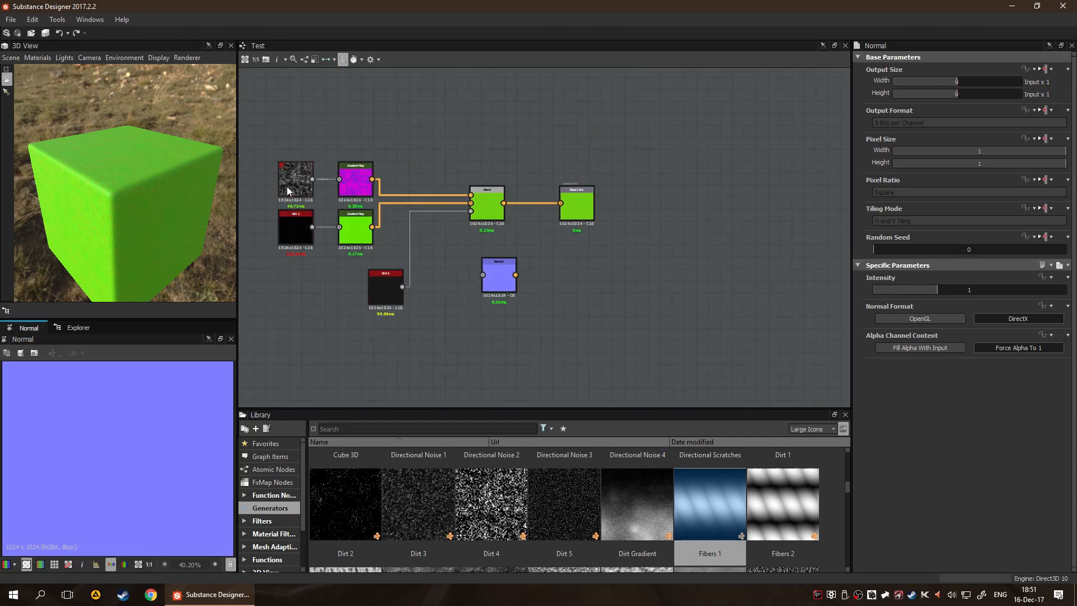
pyautogui.moveTo(331, 188); pyautogui.dragTo(482, 276)
pyautogui.scroll(1, 491, 352)
pyautogui.scroll(6, 492, 357)
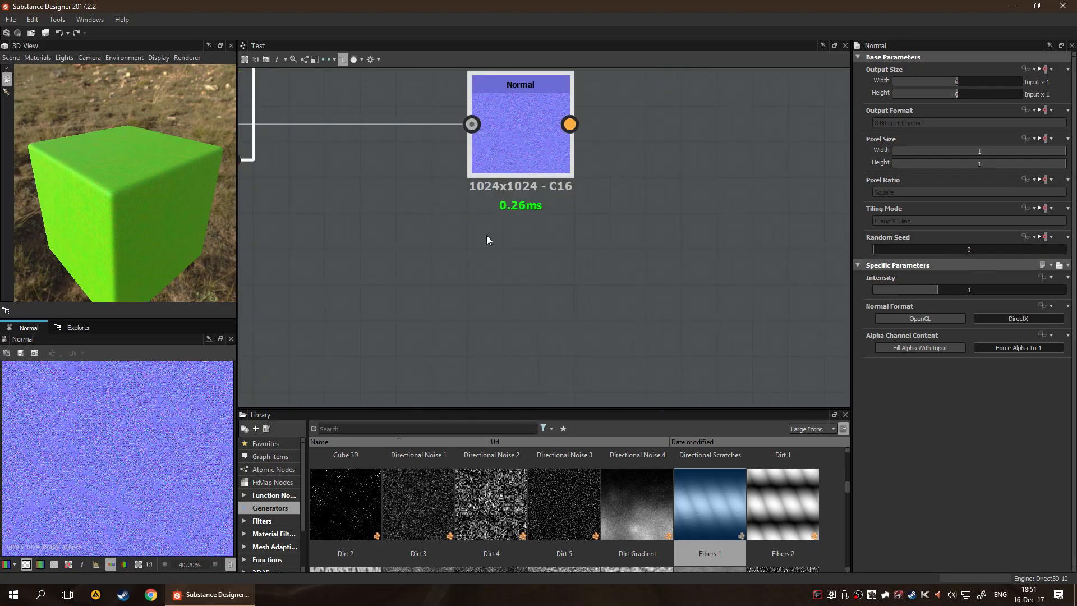
pyautogui.scroll(1, 126, 440)
pyautogui.scroll(2, 107, 449)
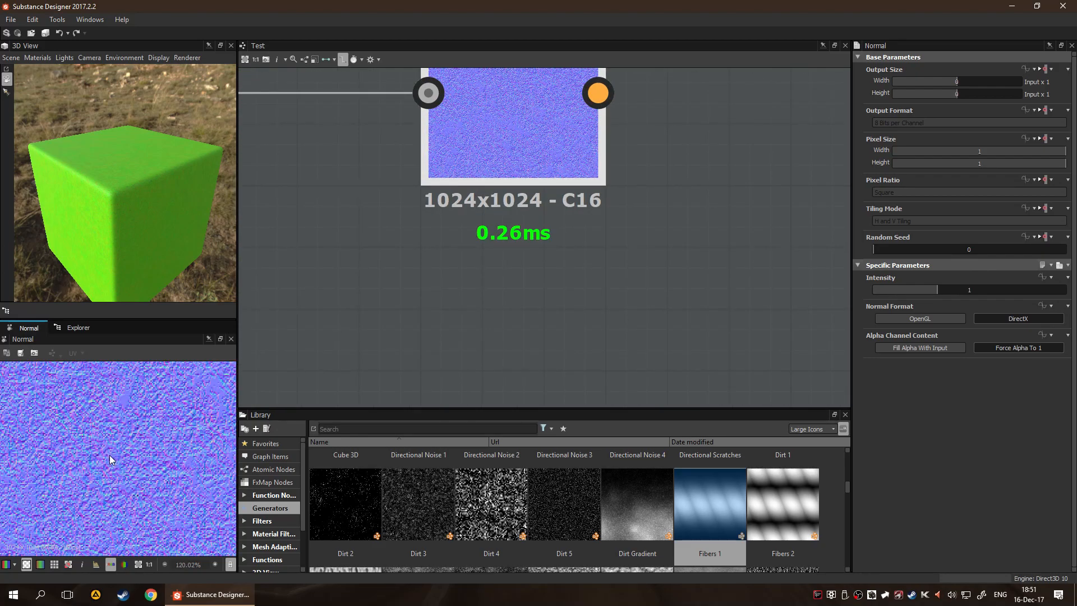
# Examine the Normal node and trace its input link back through the graph to the Dirt 4 generator
pyautogui.scroll(-2, 393, 331)
pyautogui.moveTo(488, 293); pyautogui.dragTo(552, 298, button='middle')
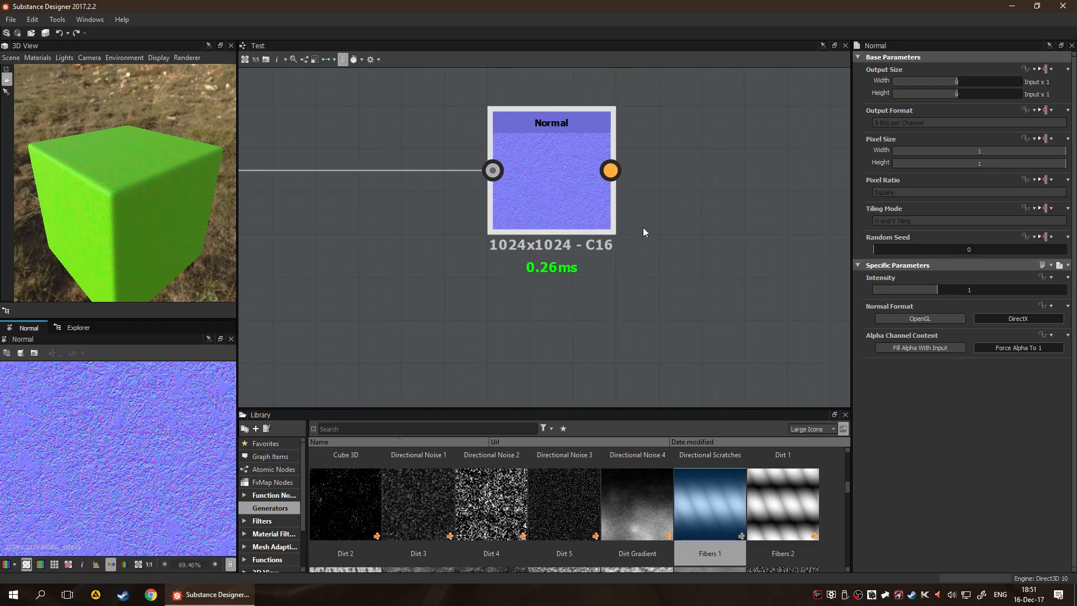
pyautogui.scroll(-5, 589, 243)
pyautogui.moveTo(514, 174); pyautogui.dragTo(580, 221, button='middle')
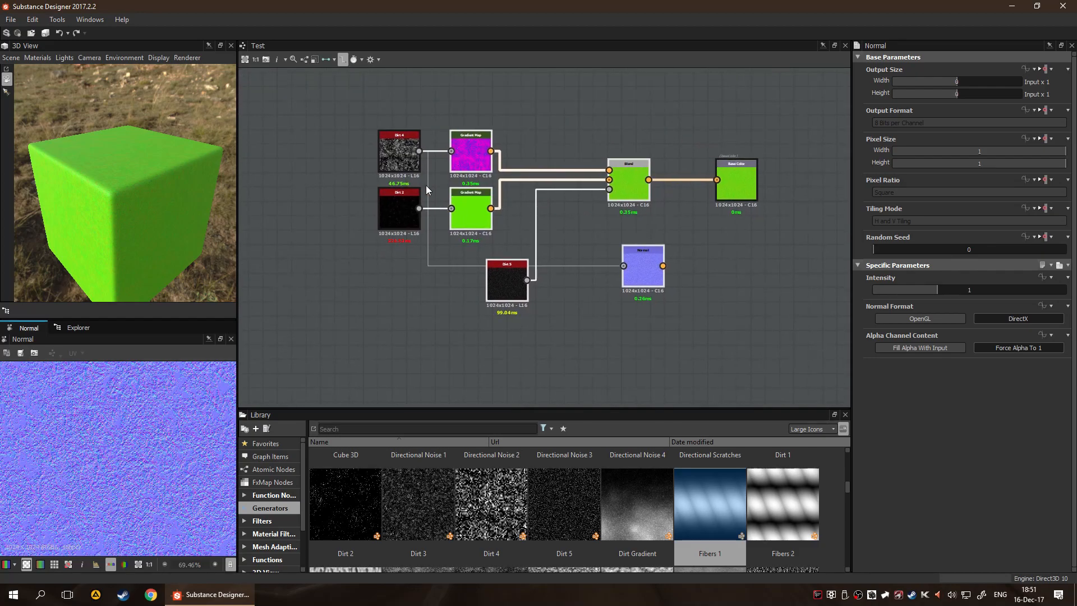
pyautogui.moveTo(649, 280); pyautogui.dragTo(522, 258, button='middle')
pyautogui.scroll(2, 522, 258)
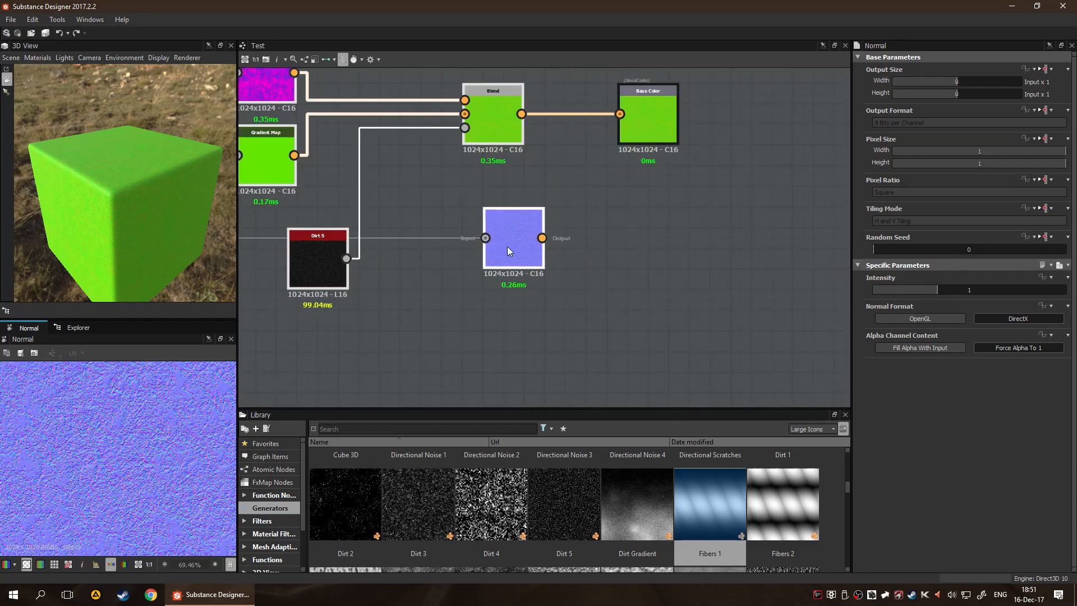
pyautogui.click(507, 246)
pyautogui.moveTo(425, 199); pyautogui.dragTo(781, 248, button='middle')
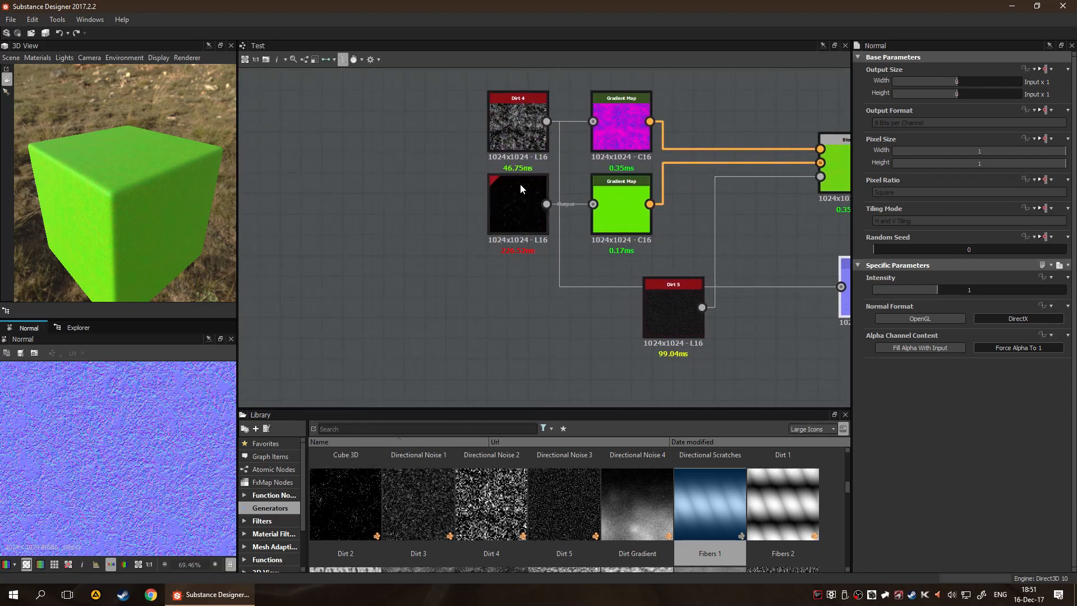
pyautogui.moveTo(512, 286); pyautogui.dragTo(356, 277, button='middle')
pyautogui.moveTo(561, 273); pyautogui.dragTo(659, 266, button='middle')
pyautogui.moveTo(548, 261); pyautogui.dragTo(466, 210, button='middle')
# Undo the Normal node's input connection and its last move, and redo both changes
pyautogui.hotkey('ctrl', 'z')
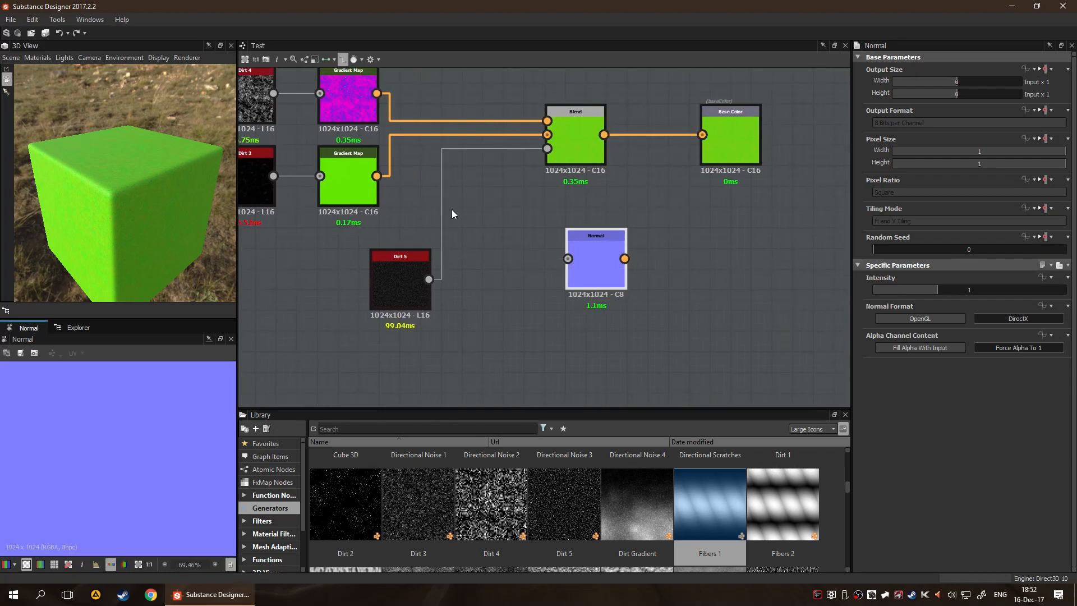
pyautogui.hotkey('ctrl', 'z')
pyautogui.hotkey('ctrl', 'y')
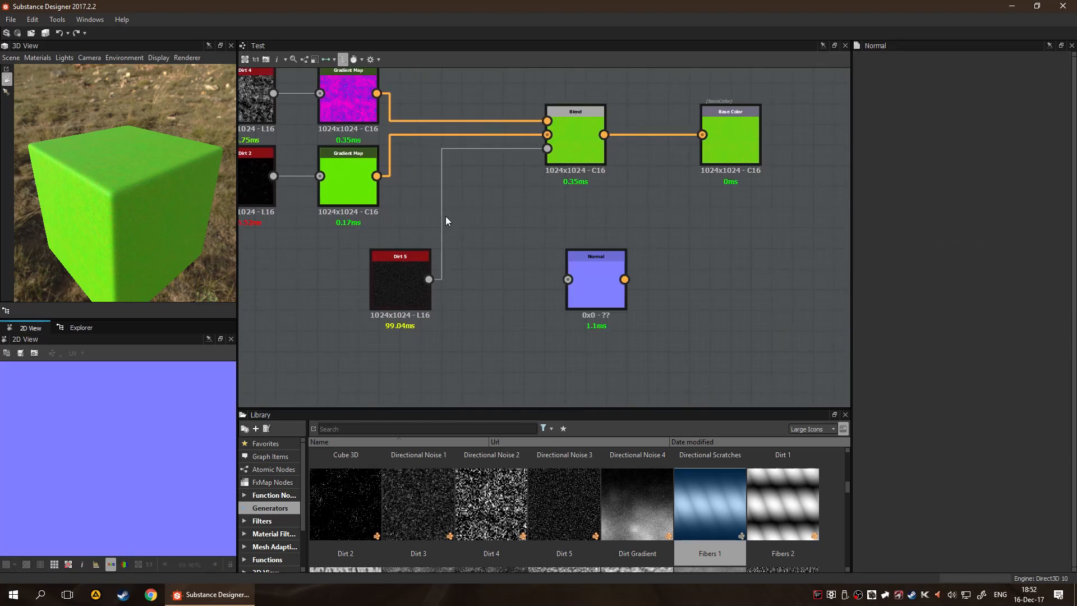
pyautogui.hotkey('ctrl', 'y')
pyautogui.hotkey('ctrl', 'y')
# View the graph's outputs in the 3D View and compute the nodes' thumbnails
pyautogui.rightClick(498, 223)
pyautogui.click(527, 287)
pyautogui.rightClick(507, 251)
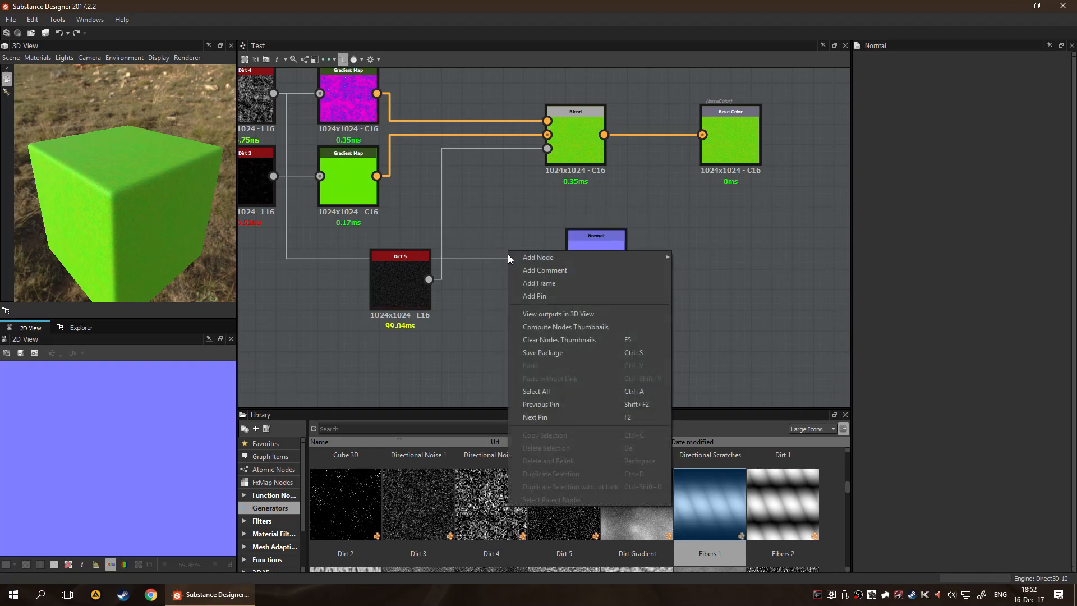
pyautogui.click(529, 325)
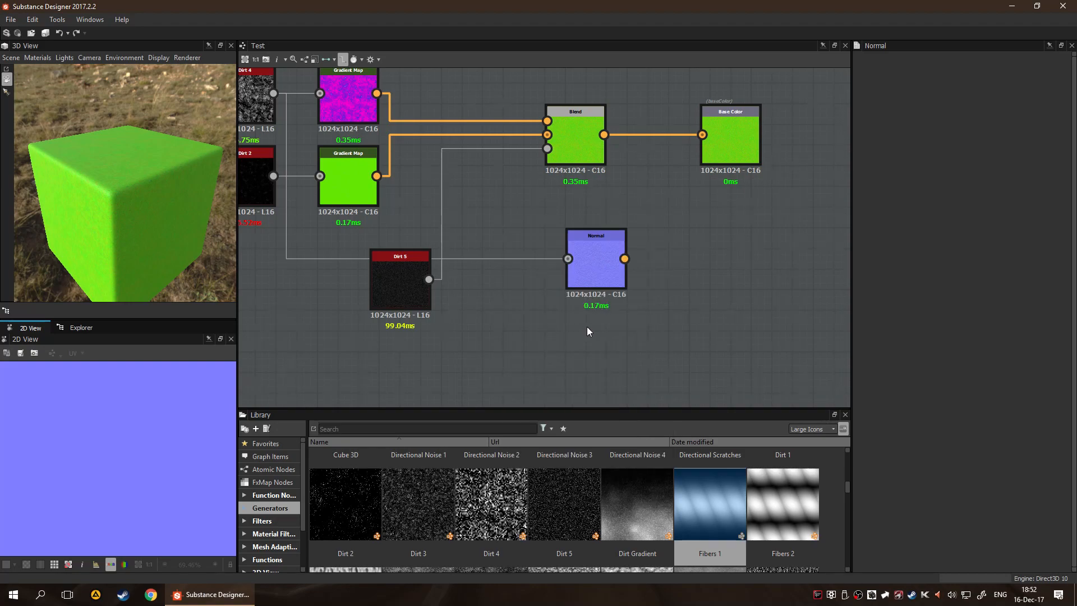
# Select the Normal node and look through its parameters, including the inheritance options of Output Format
pyautogui.scroll(1, 587, 327)
pyautogui.moveTo(523, 308); pyautogui.dragTo(545, 304, button='middle')
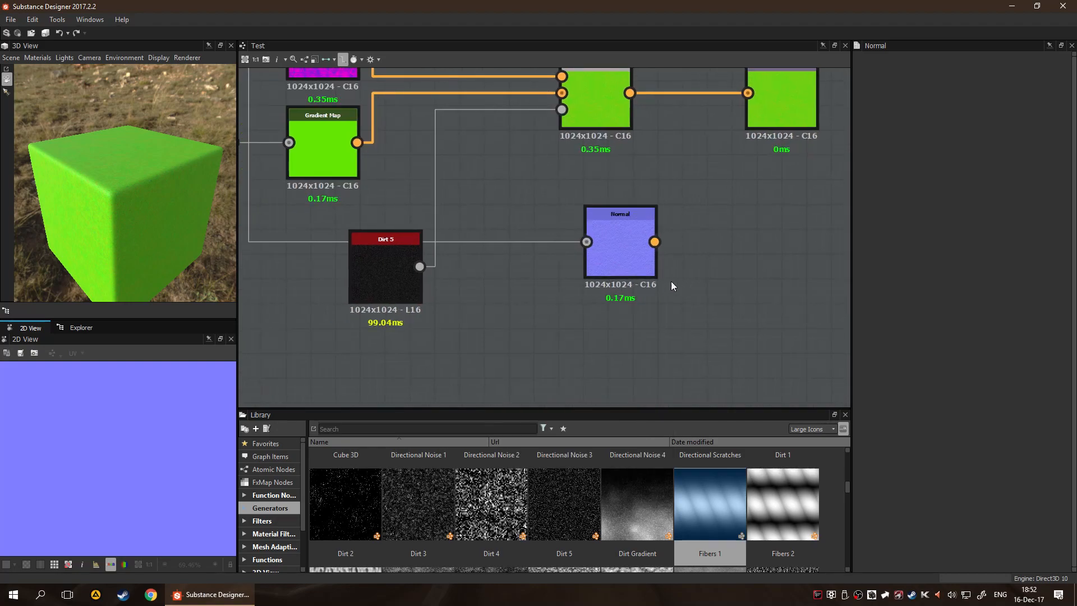
pyautogui.click(634, 250)
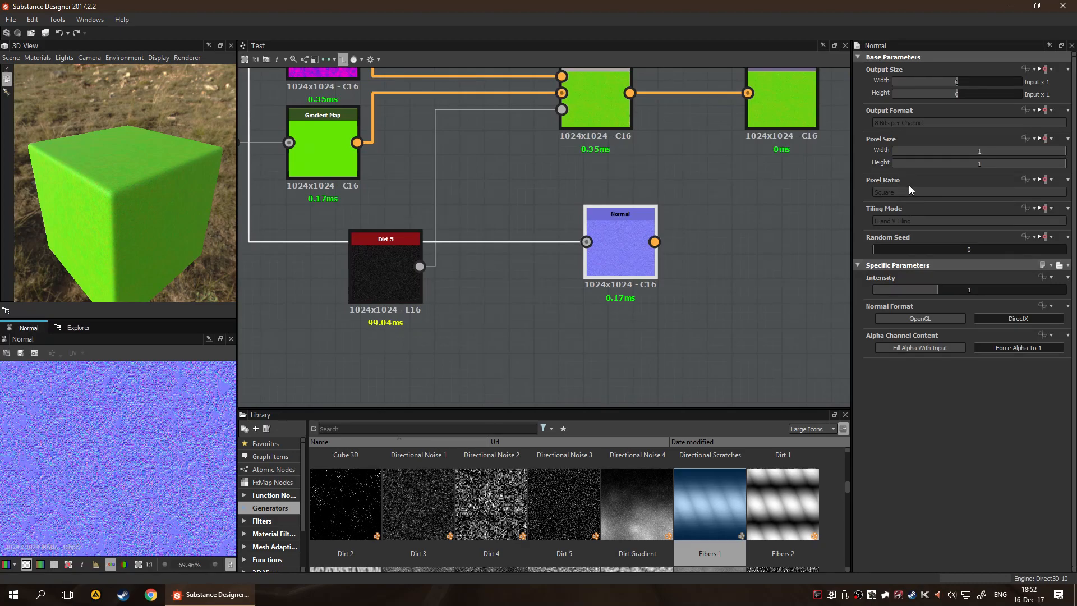
pyautogui.moveTo(901, 236)
pyautogui.click(1050, 111)
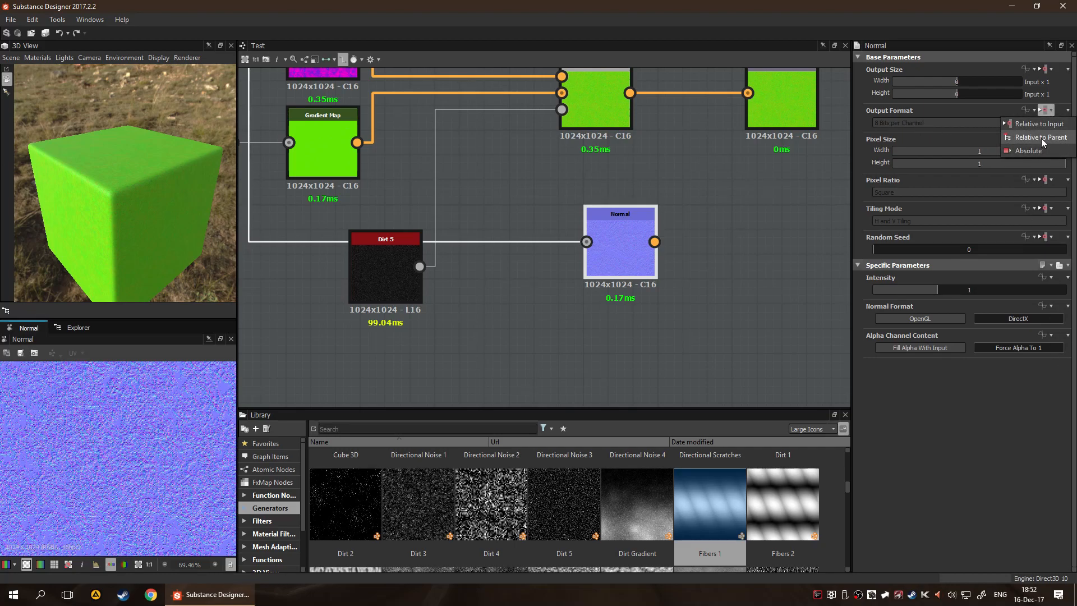
pyautogui.click(1056, 397)
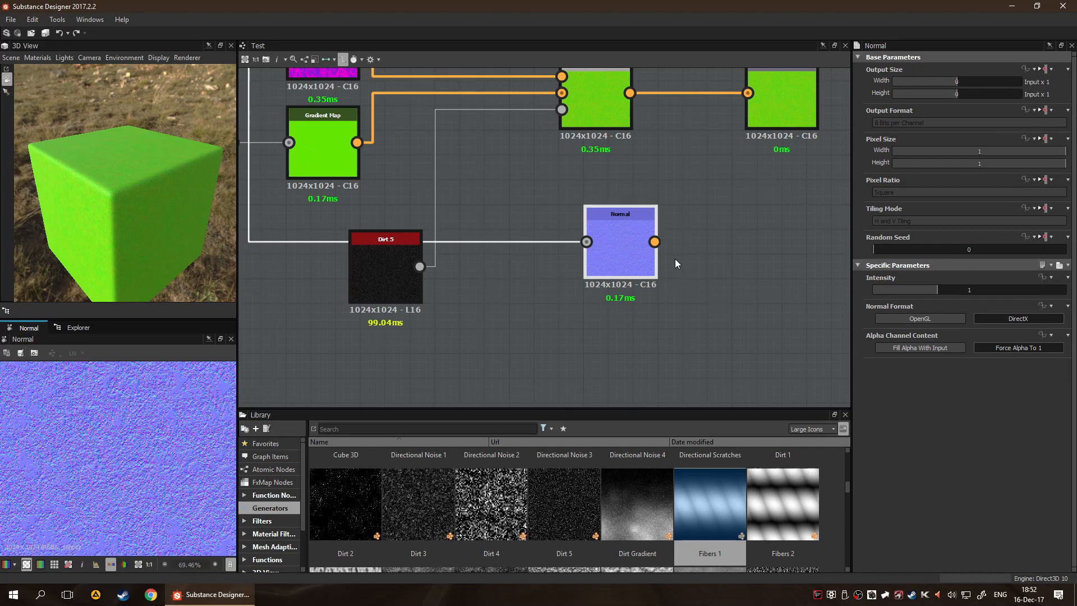
# Add a Transformation 2D node and place it beside the Normal node, level with it
pyautogui.scroll(3, 675, 258)
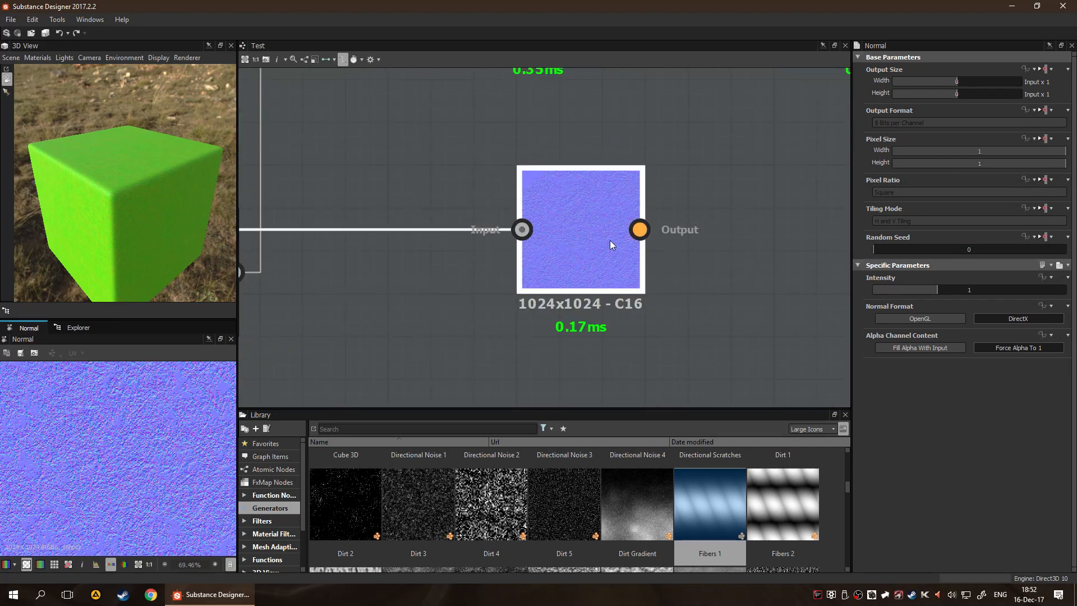
pyautogui.press('space')
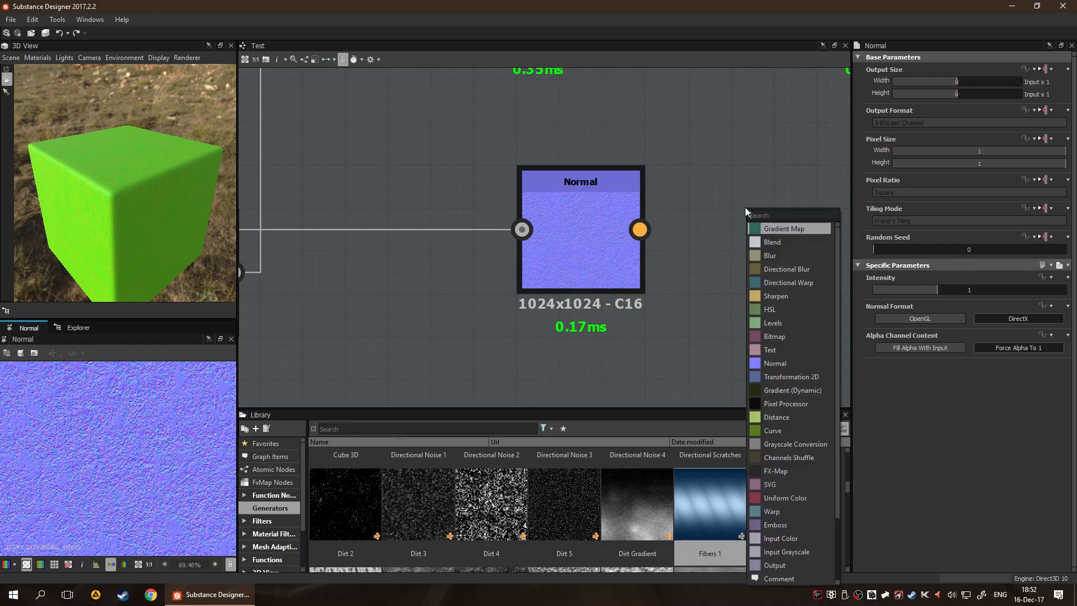
pyautogui.click(812, 377)
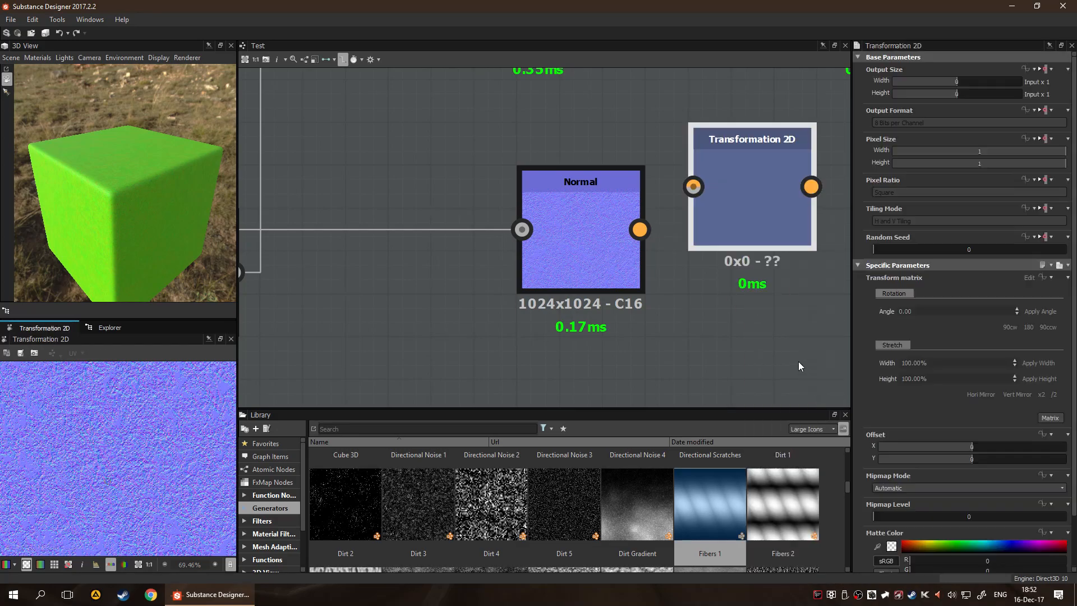
pyautogui.scroll(-3, 770, 331)
pyautogui.moveTo(771, 332); pyautogui.dragTo(729, 328, button='middle')
pyautogui.moveTo(724, 254); pyautogui.dragTo(769, 268)
pyautogui.moveTo(621, 362); pyautogui.dragTo(405, 305, button='middle')
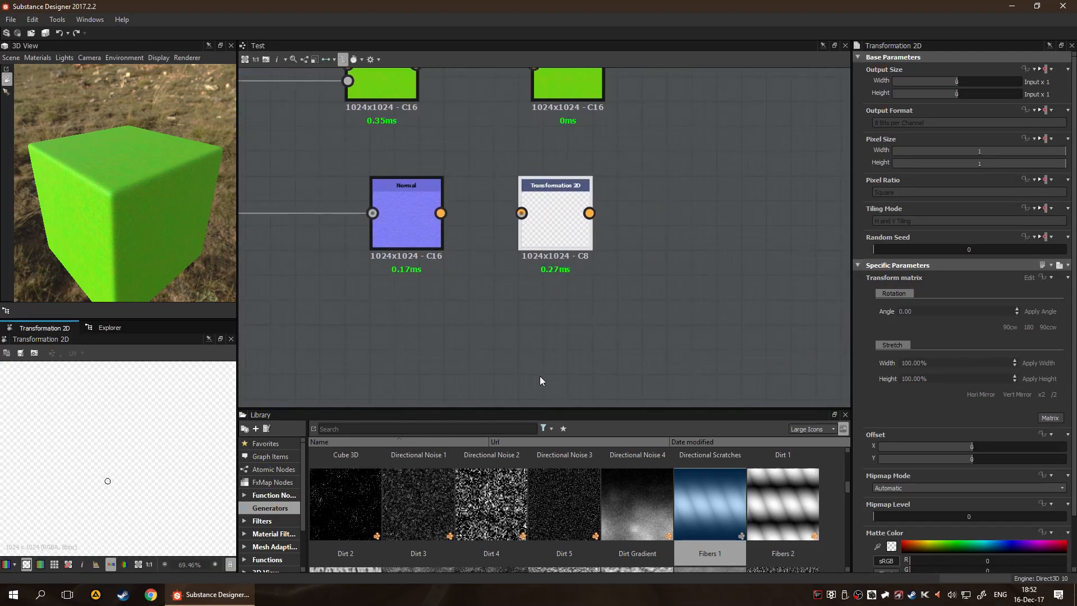
# Add the Fibers 1 generator between Normal and Transformation 2D, connect its output to Transformation 2D's input and preview the result
pyautogui.moveTo(541, 234); pyautogui.dragTo(764, 269)
pyautogui.moveTo(709, 487); pyautogui.dragTo(580, 238)
pyautogui.moveTo(685, 272); pyautogui.dragTo(510, 247, button='middle')
pyautogui.moveTo(440, 214); pyautogui.dragTo(612, 244)
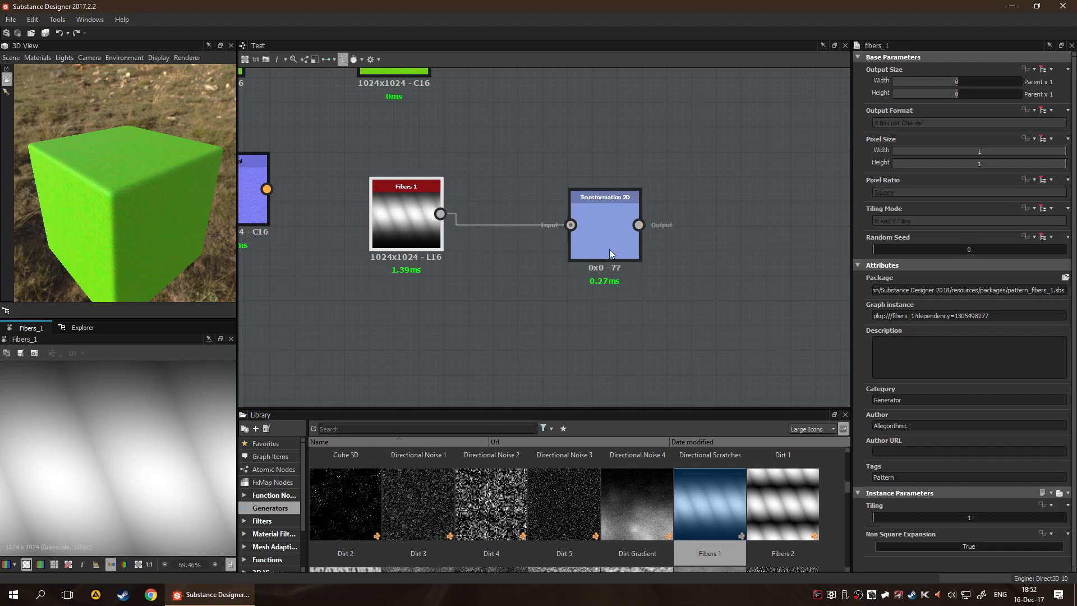
pyautogui.doubleClick(615, 234)
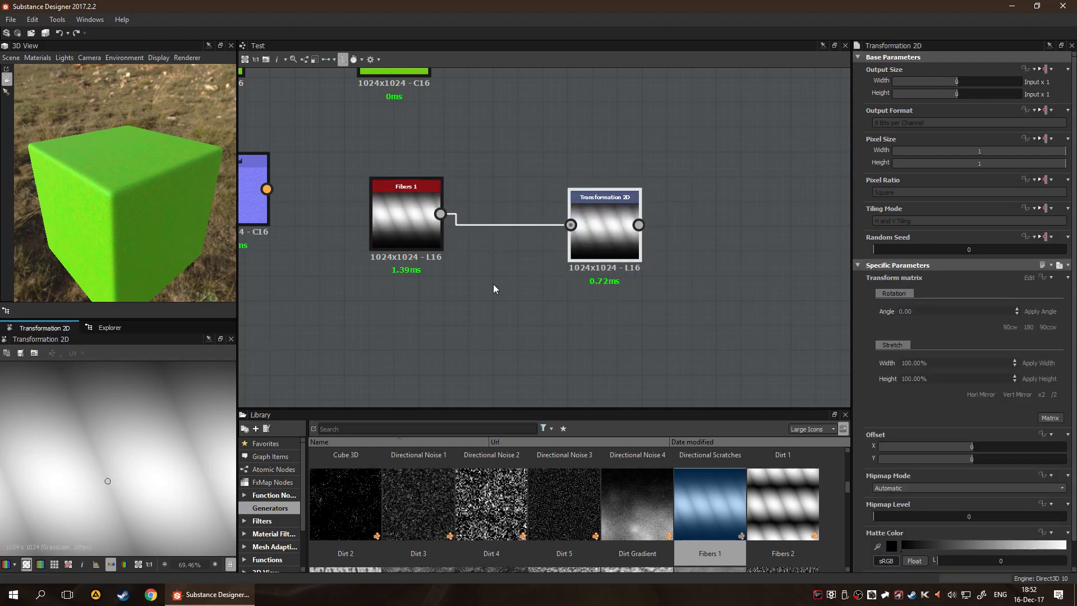
# Rotate, scale and move the fibers pattern in the Transformation 2D preview to an offset of about X -0.75, Y -2.77
pyautogui.scroll(-6, 111, 455)
pyautogui.moveTo(185, 386); pyautogui.dragTo(205, 443)
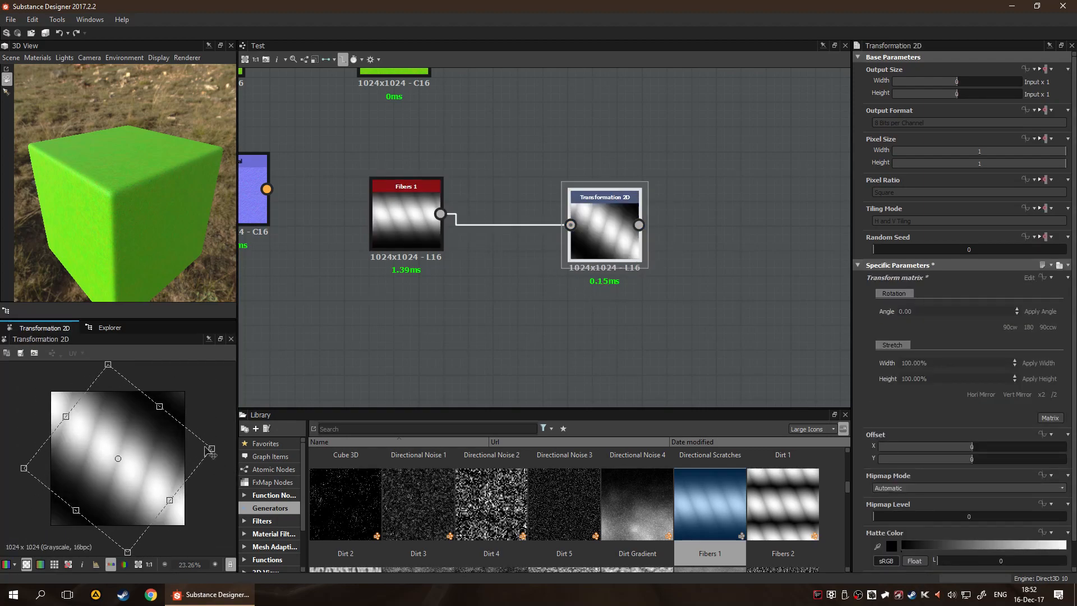
pyautogui.moveTo(119, 460); pyautogui.dragTo(159, 473)
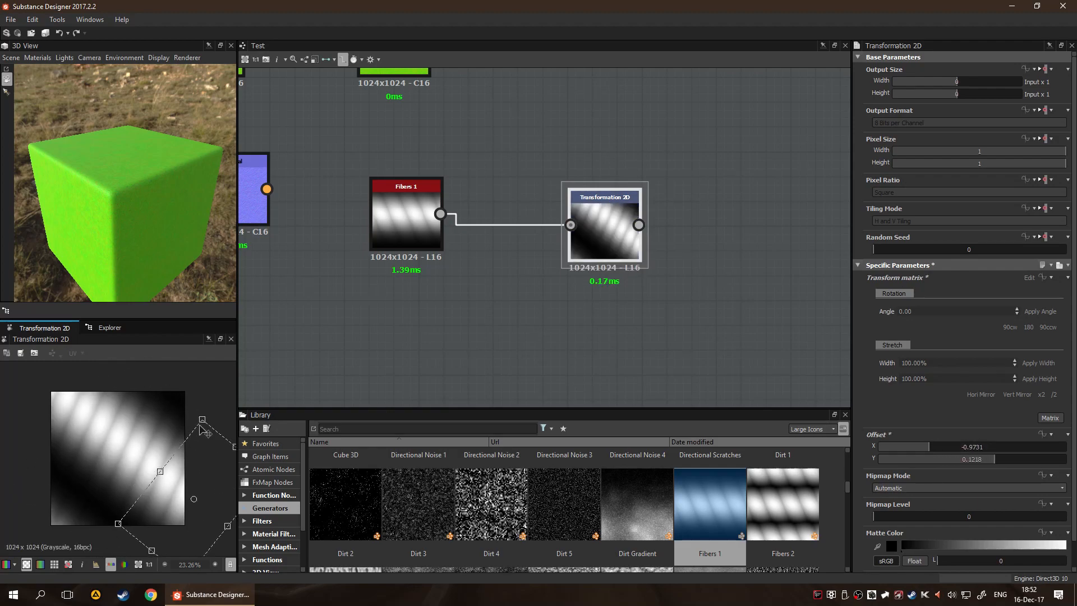
pyautogui.moveTo(206, 416); pyautogui.dragTo(208, 524)
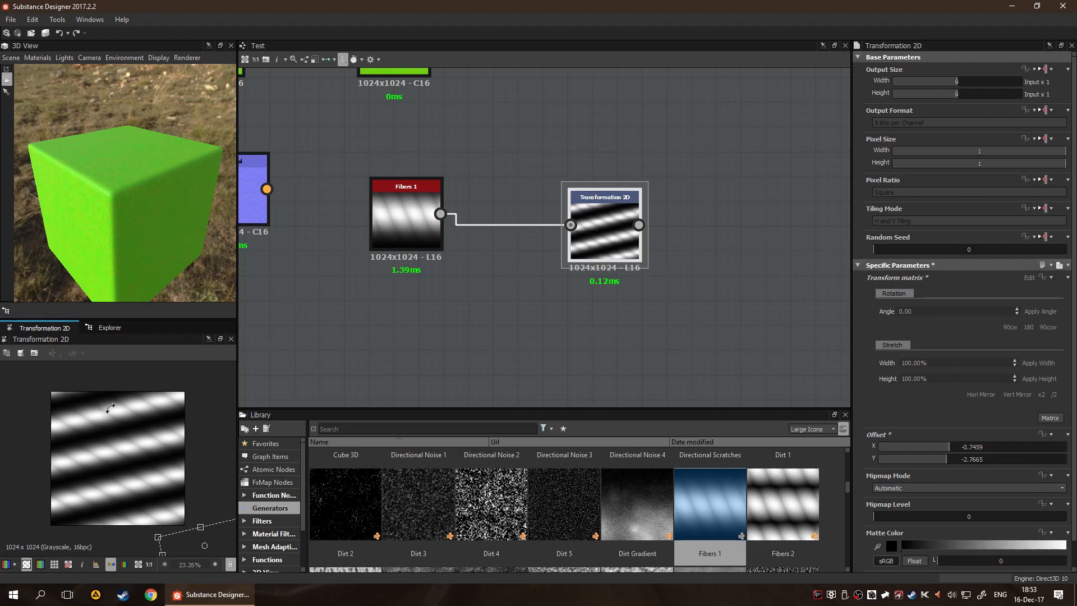
# Move Fibers 1 farther from Transformation 2D and insert a Levels node on the link between them
pyautogui.moveTo(409, 233); pyautogui.dragTo(332, 262)
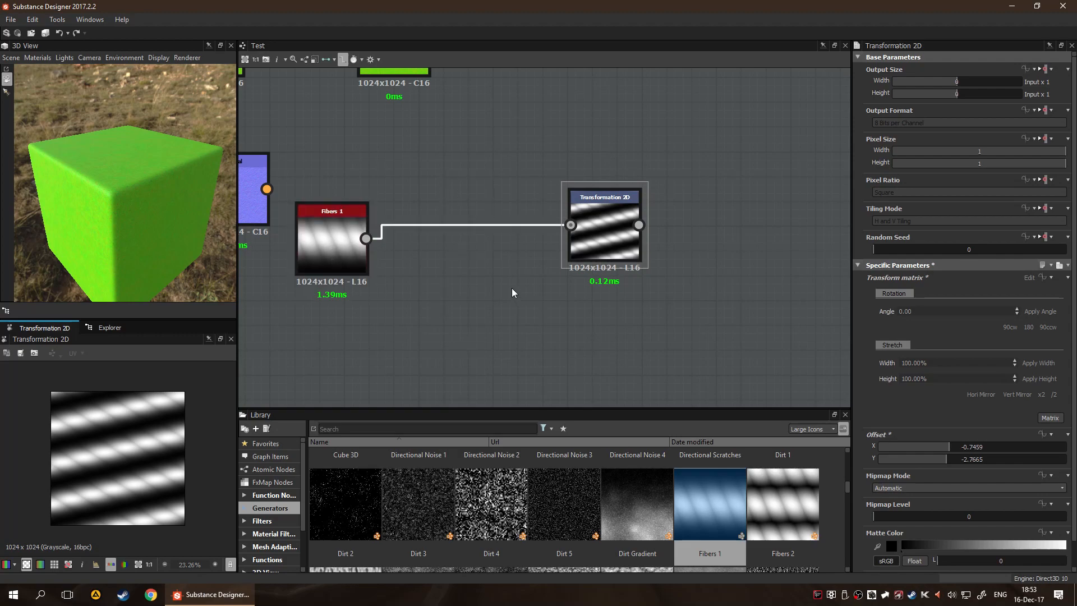
pyautogui.press('space')
pyautogui.write('leve')
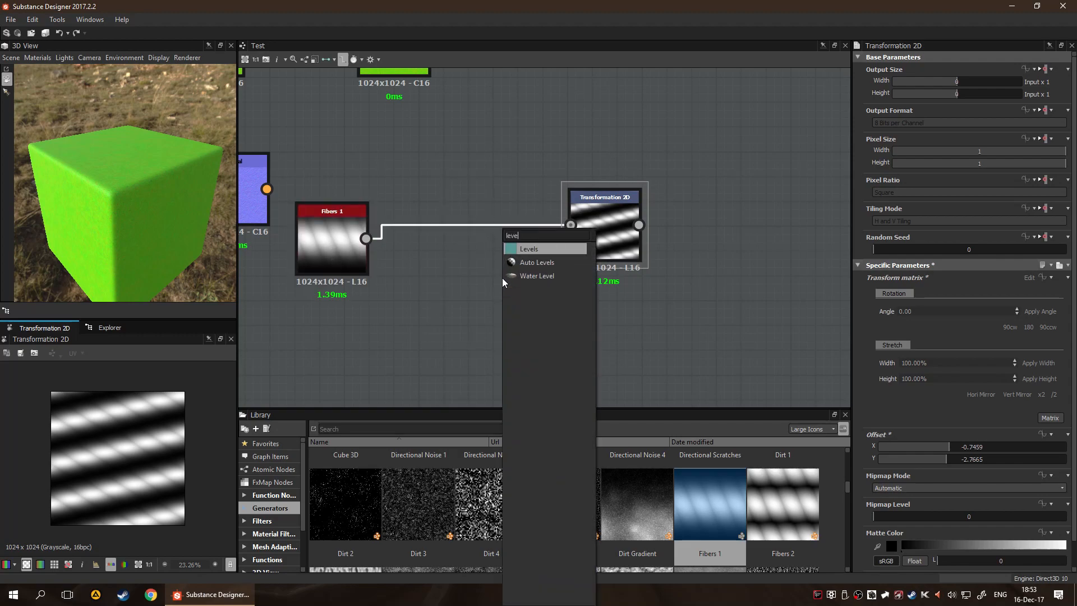
pyautogui.press('Return')
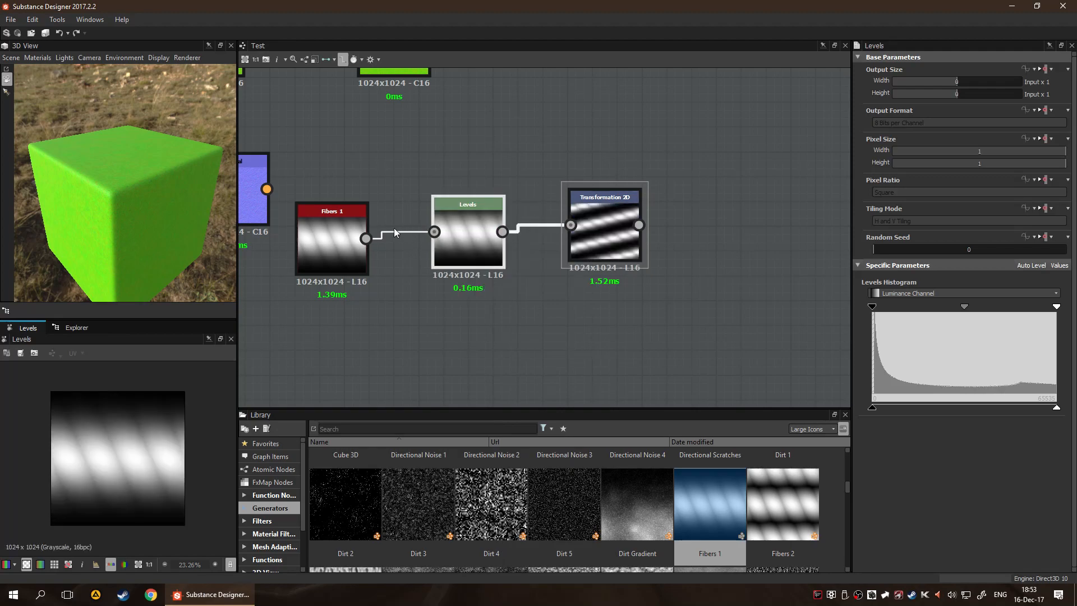
# Append a second Levels node after Transformation 2D, and delete both Levels nodes
pyautogui.click(615, 230)
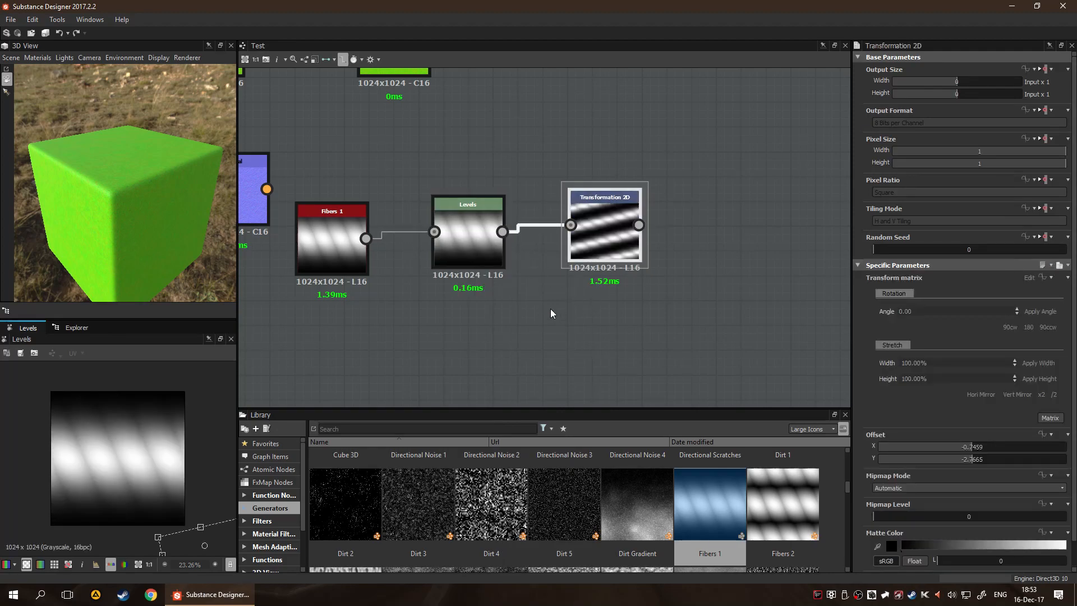
pyautogui.press('space')
pyautogui.write('le')
pyautogui.press('Return')
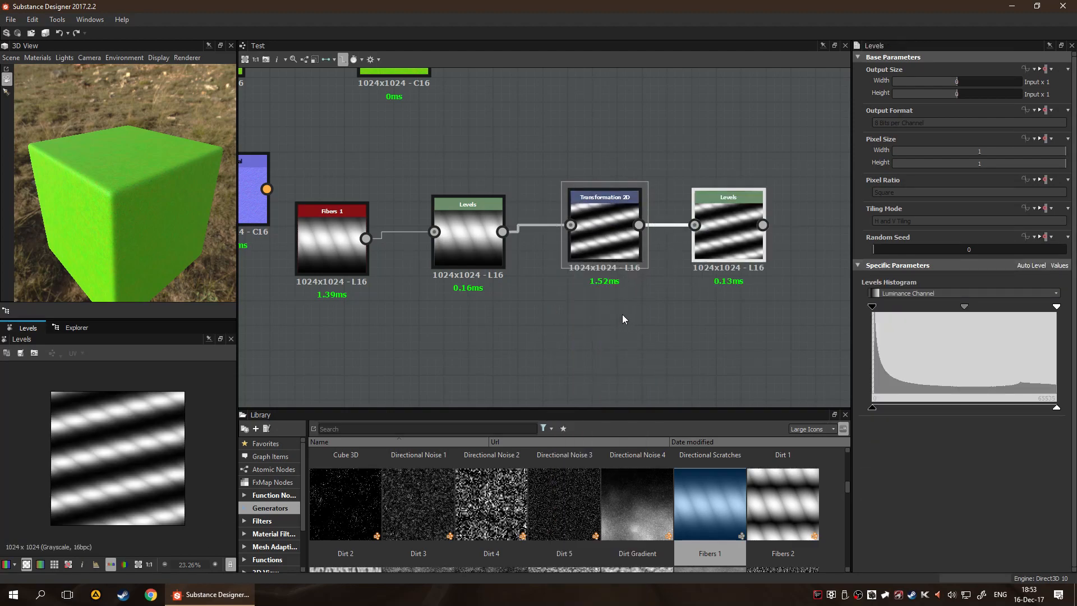
pyautogui.press('Delete')
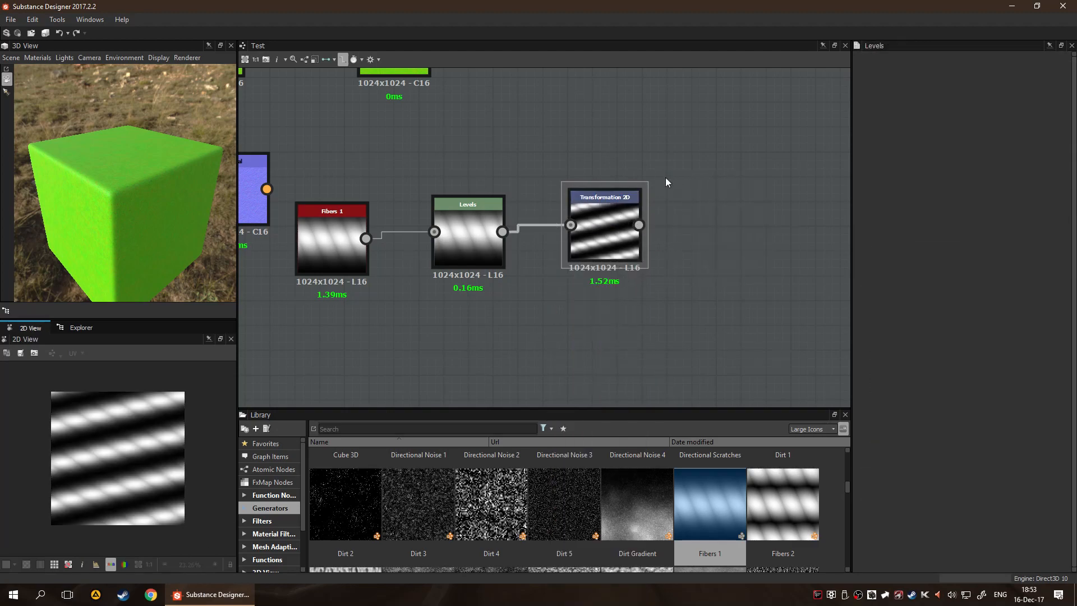
pyautogui.click(464, 230)
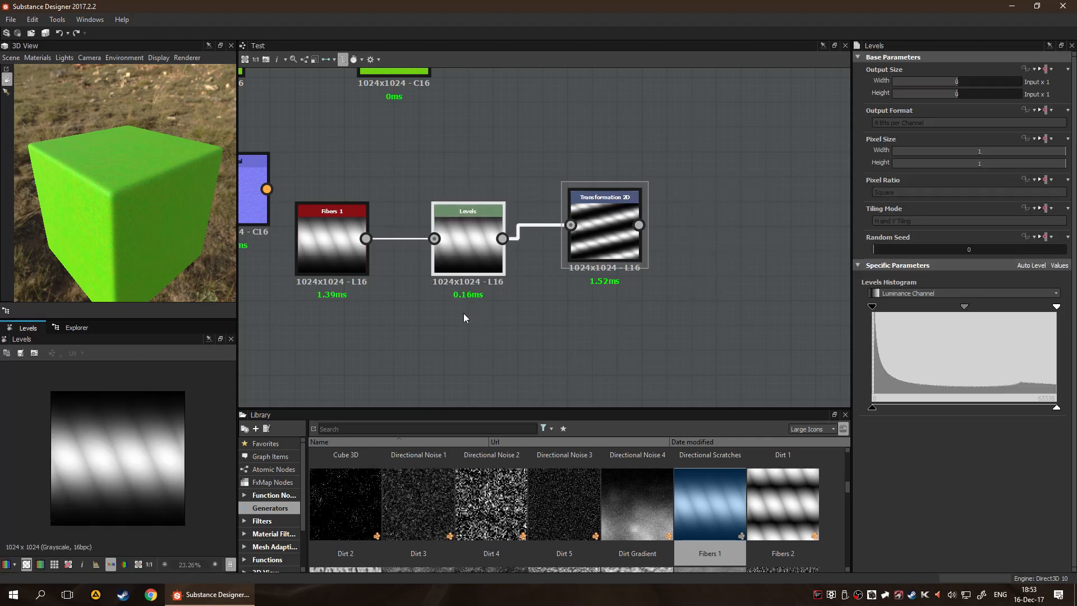
pyautogui.press('Delete')
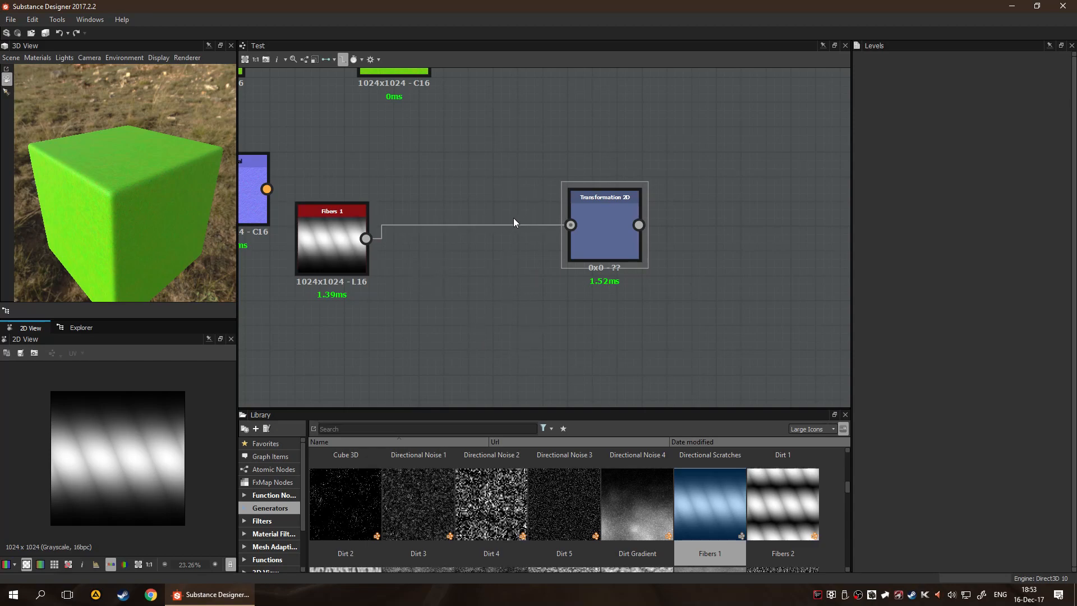
# Insert a Histogram Scan node on the link between Fibers 1 and Transformation 2D
pyautogui.click(452, 225)
pyautogui.press('space')
pyautogui.write('his')
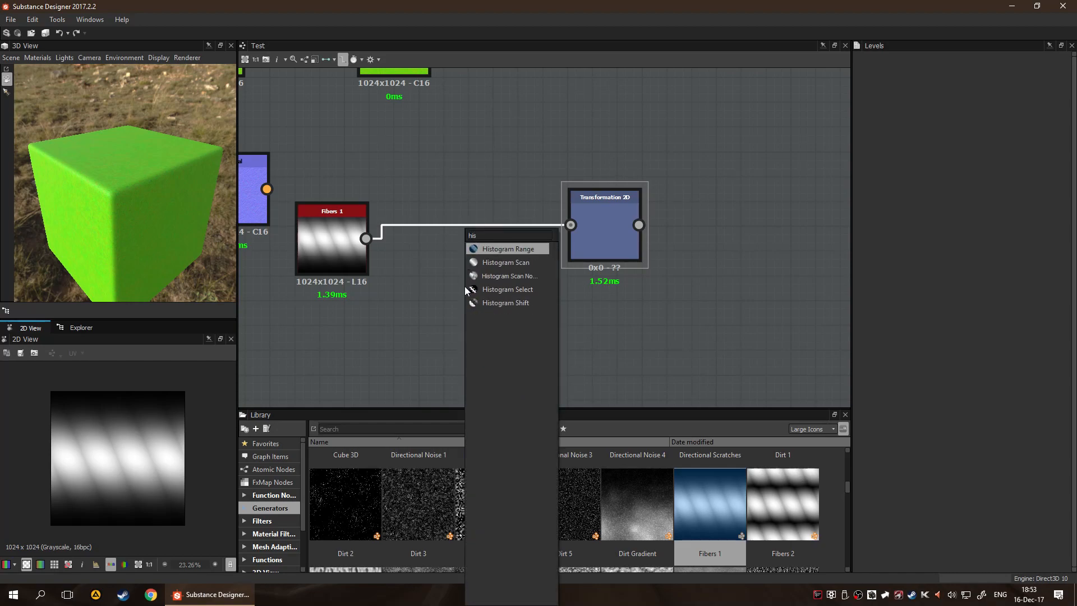
pyautogui.press('Down')
pyautogui.press('Down')
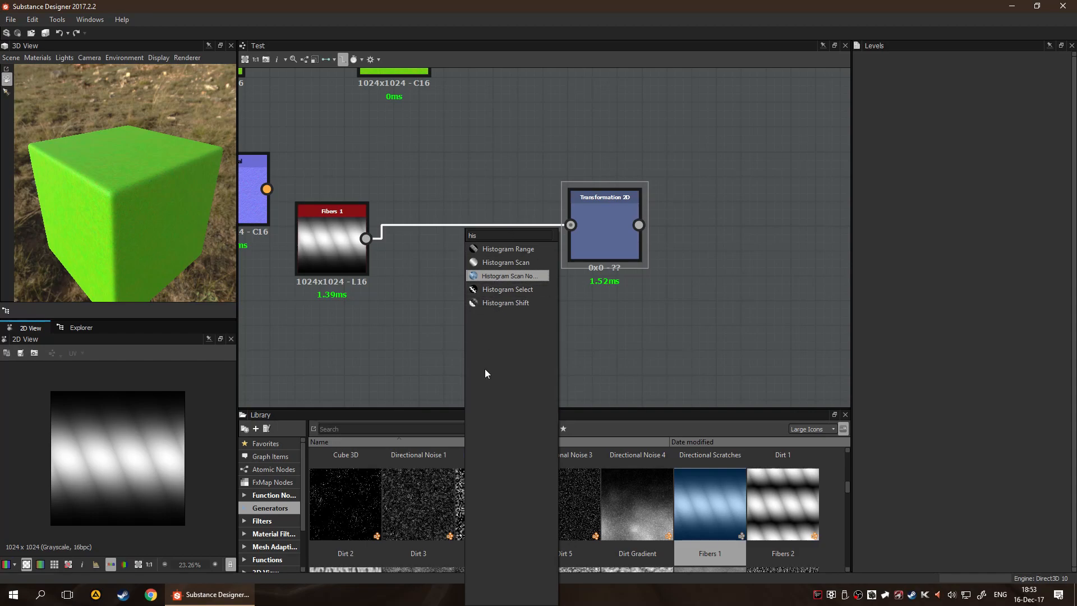
pyautogui.click(527, 263)
# Set the Histogram Scan's Contrast to 0.29, Position to 0.75 and Invert Position to True, trying Position 0.5 first
pyautogui.moveTo(885, 514); pyautogui.dragTo(970, 539)
pyautogui.moveTo(896, 549); pyautogui.dragTo(927, 567)
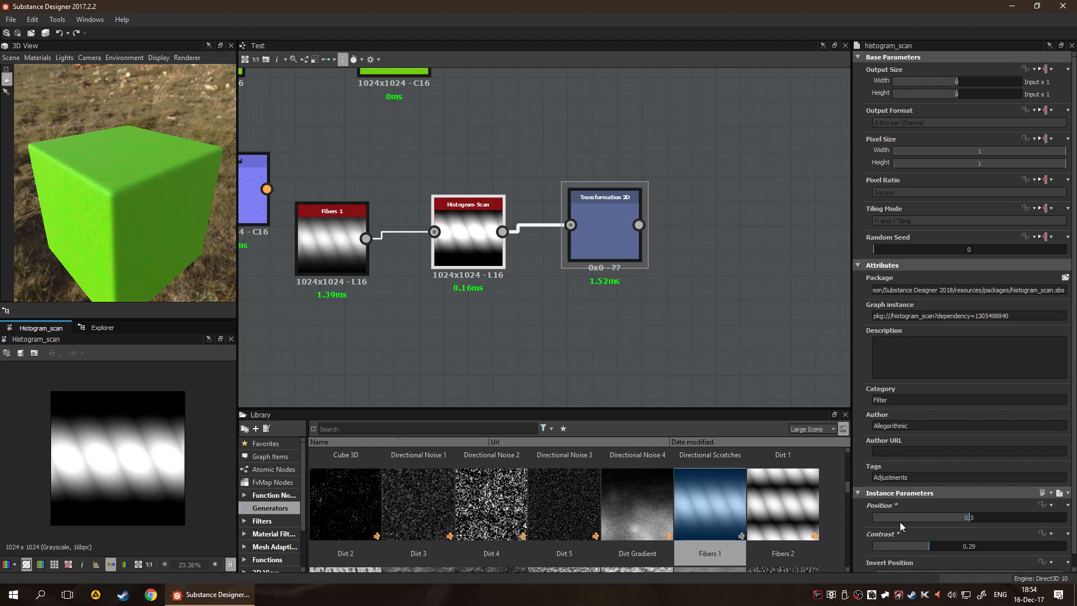
pyautogui.scroll(-1, 901, 526)
pyautogui.click(965, 563)
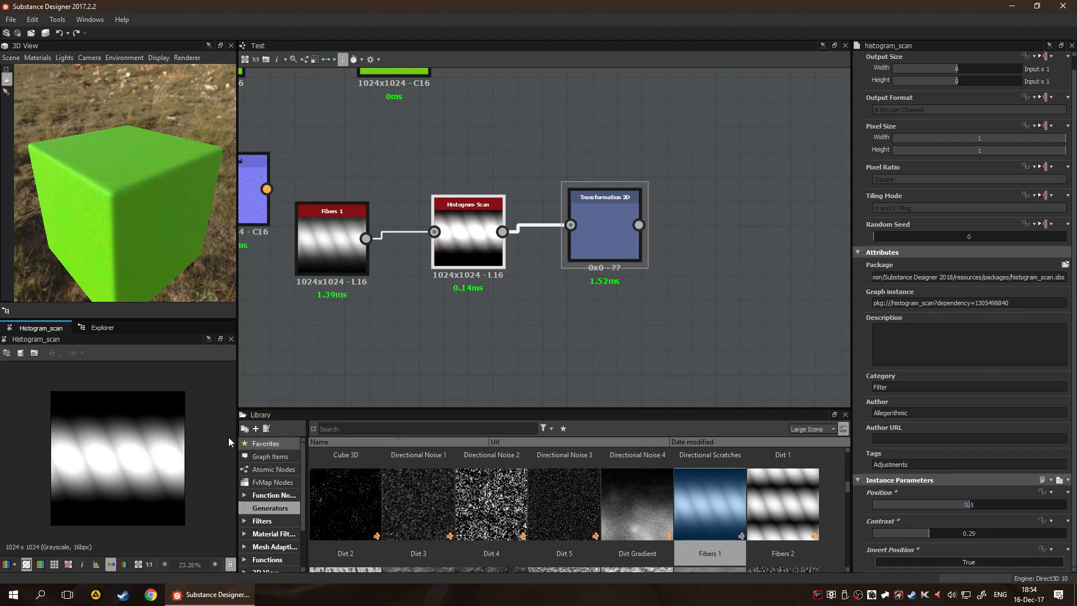
pyautogui.click(979, 564)
pyautogui.moveTo(968, 507); pyautogui.dragTo(1011, 506)
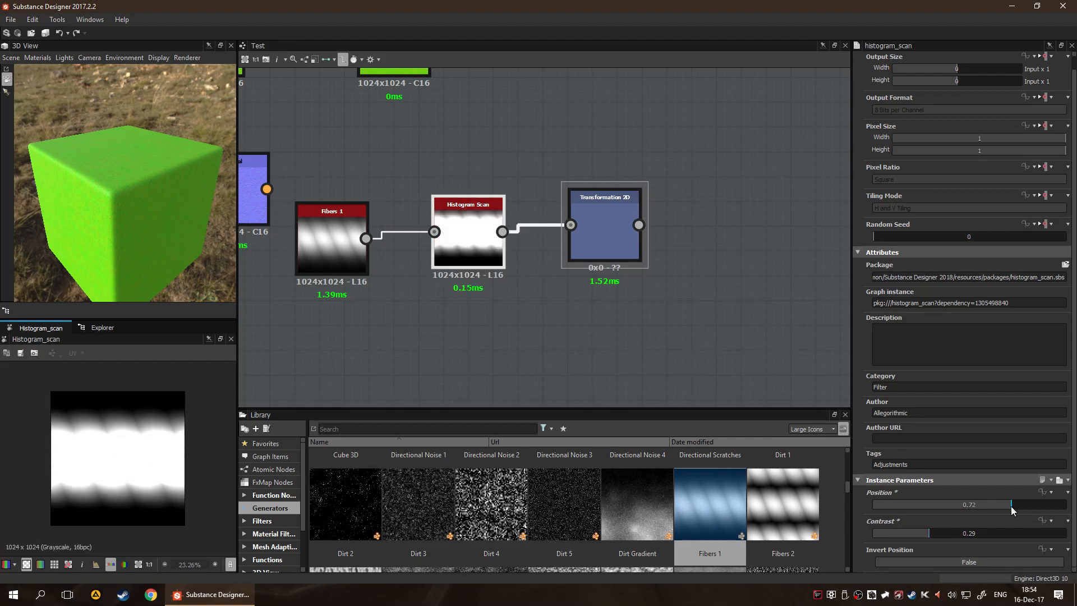
pyautogui.click(969, 563)
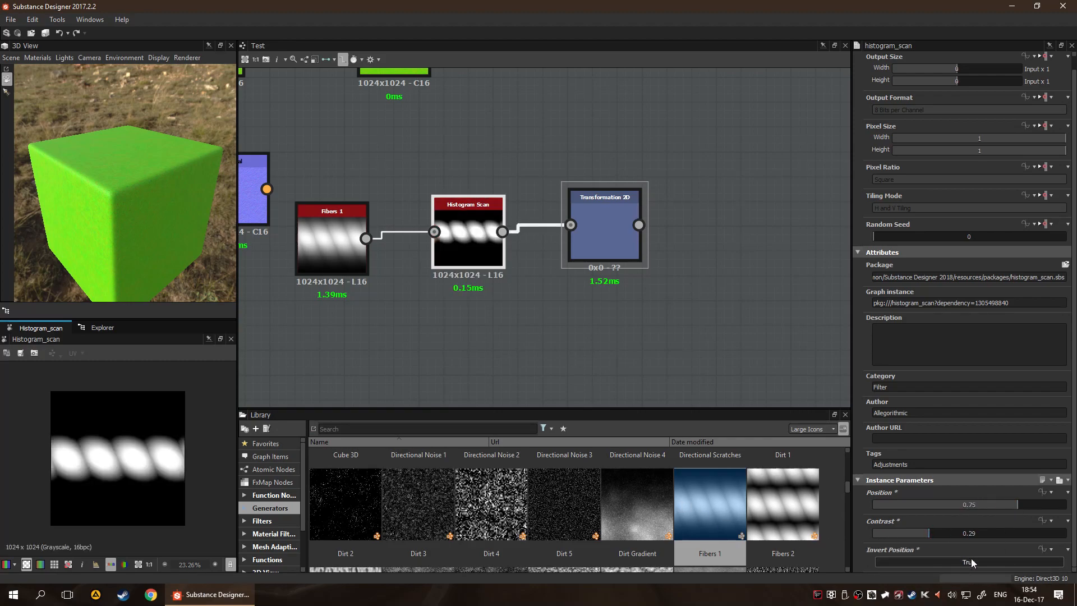
# Set Invert Position to False, and replace the Histogram Scan with a Histogram Range node between Fibers 1 and Transformation 2D
pyautogui.click(965, 559)
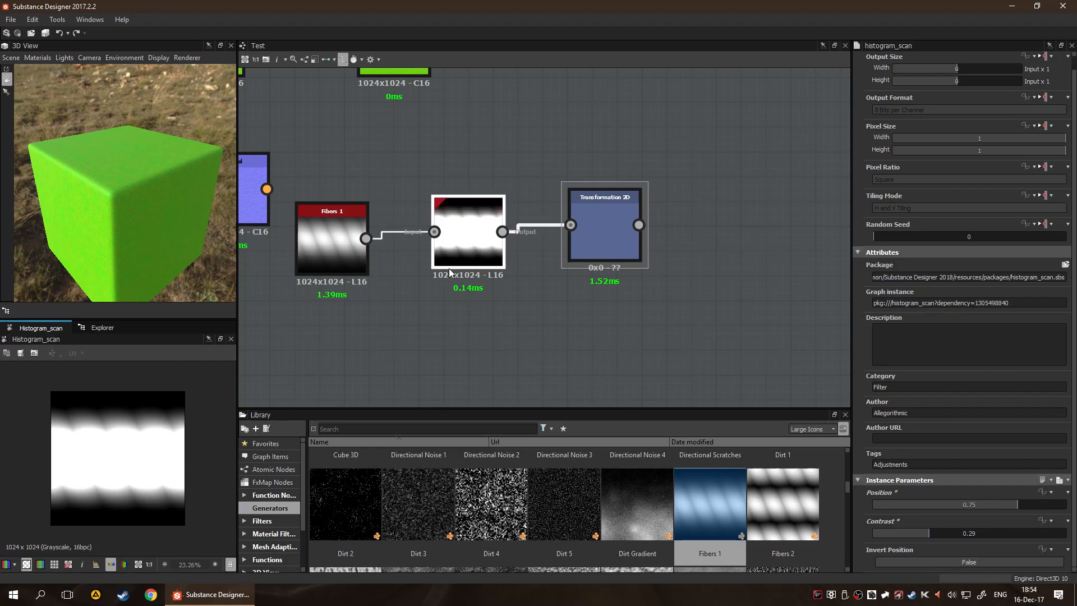
pyautogui.press('Delete')
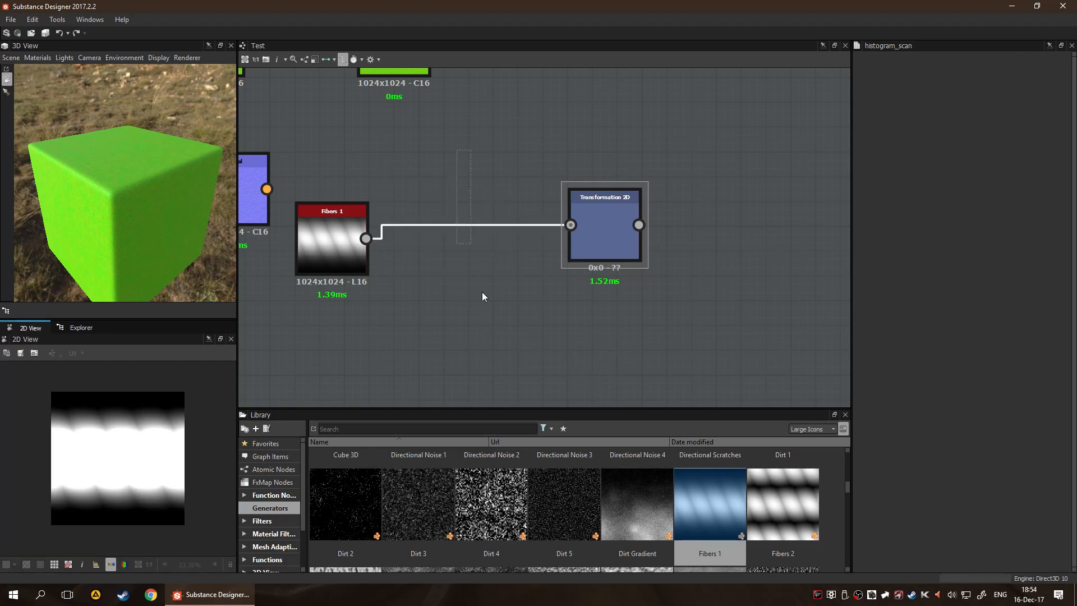
pyautogui.moveTo(474, 261); pyautogui.dragTo(486, 284)
pyautogui.press('space')
pyautogui.write('his')
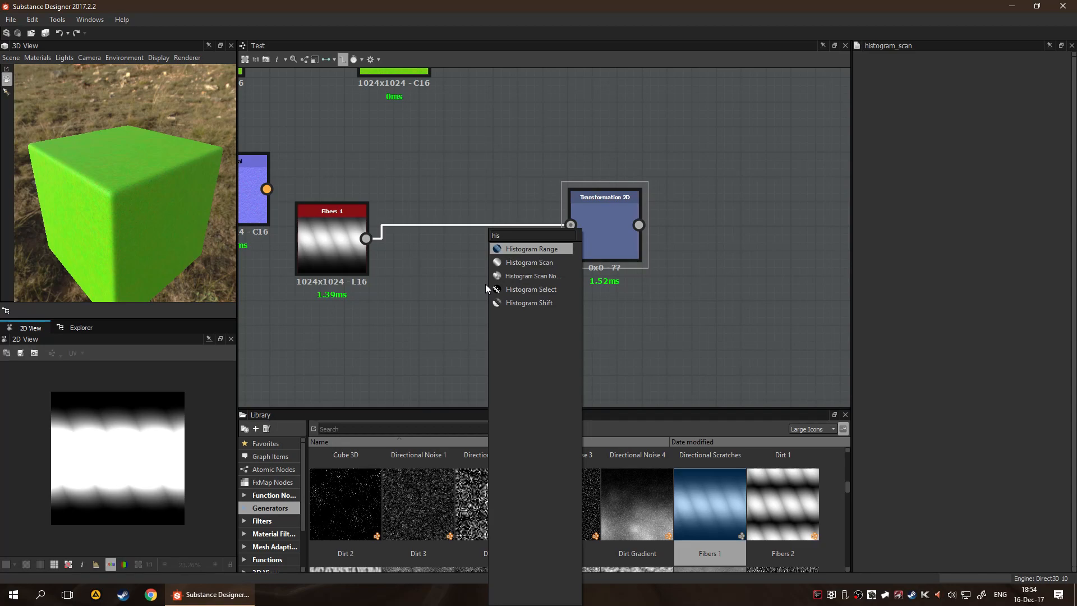
pyautogui.press('Return')
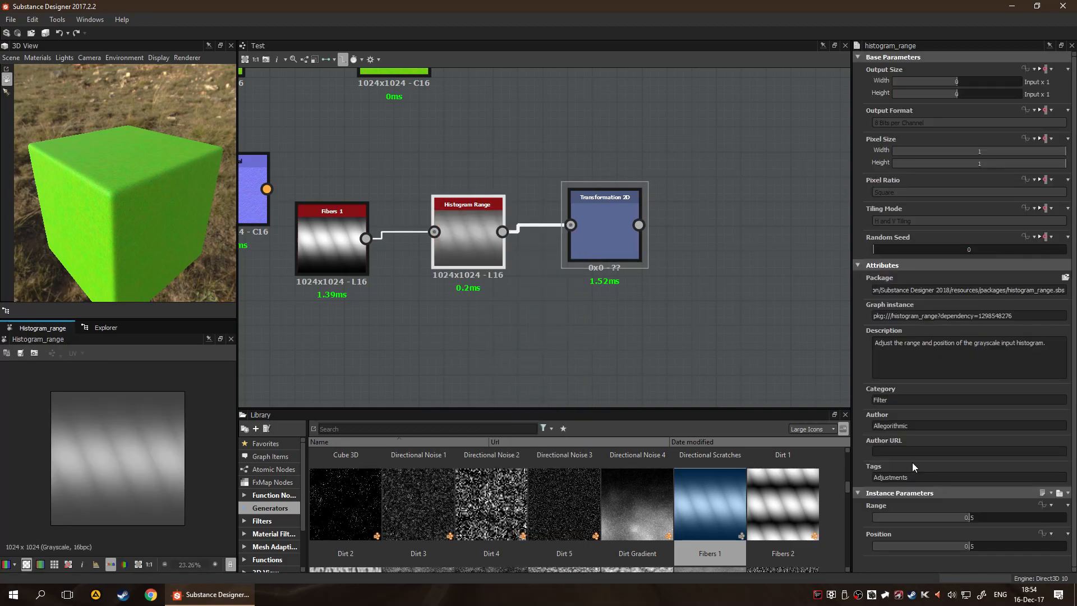
# Set the Histogram Range node's Range to 0.52 and Position to 0.38, and align the node with Fibers 1
pyautogui.moveTo(975, 514); pyautogui.dragTo(945, 554)
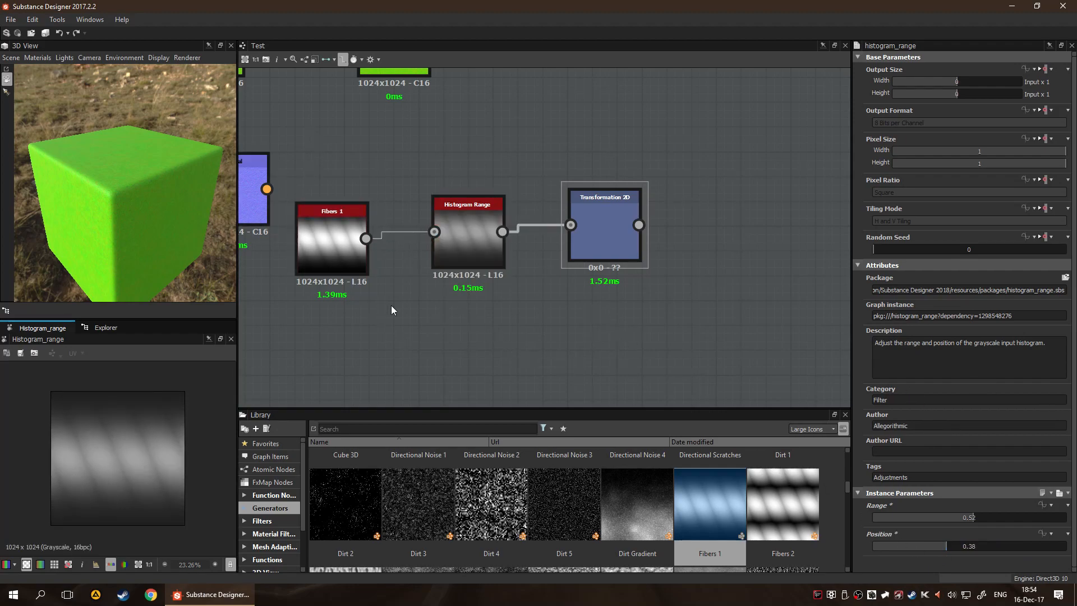
pyautogui.moveTo(446, 203); pyautogui.dragTo(447, 210)
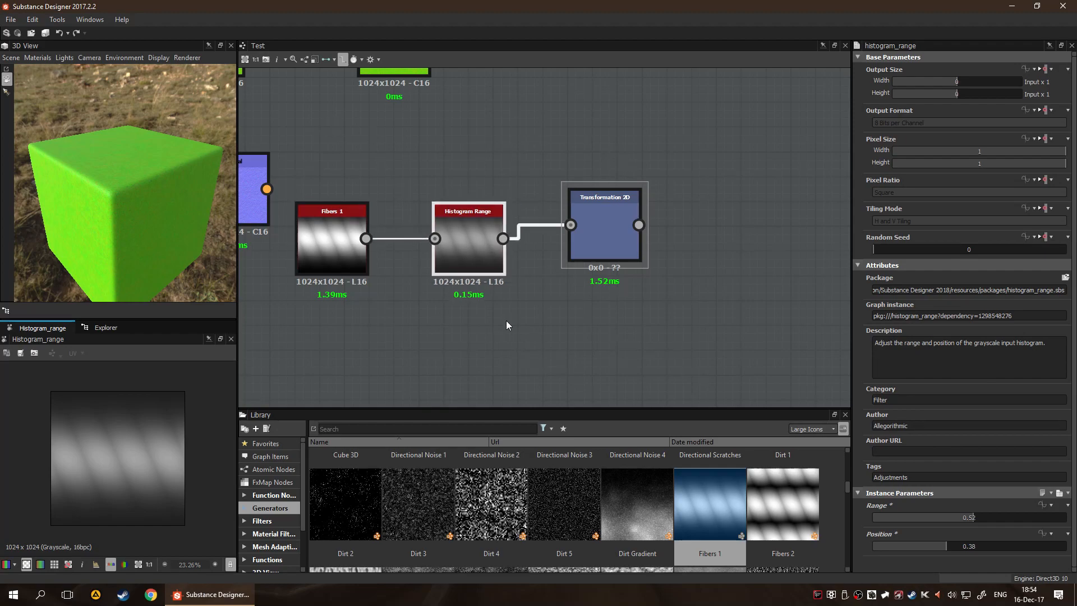
# Delete the Histogram Range node while keeping the link, and remove Fibers 1 and Transformation 2D from the graph
pyautogui.press('Delete')
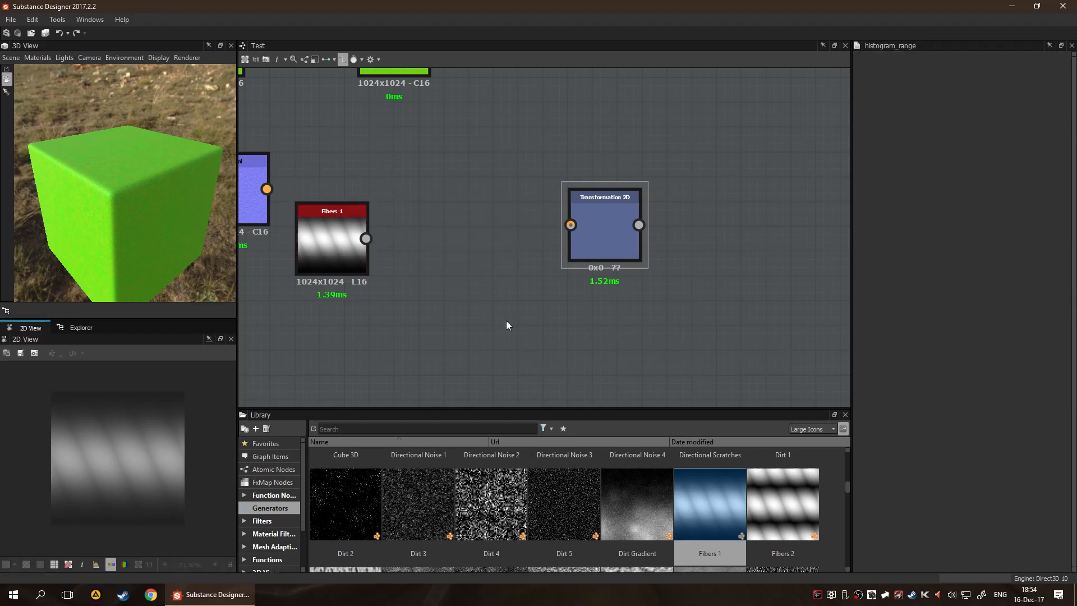
pyautogui.hotkey('ctrl', 'z')
pyautogui.click(474, 272)
pyautogui.hotkey('ctrl', 'Delete')
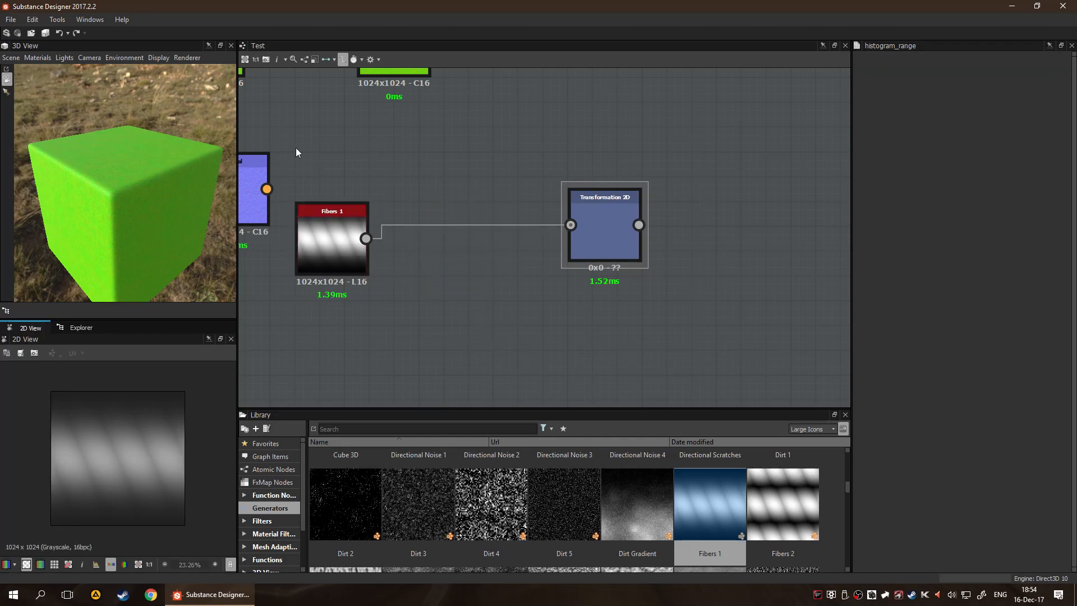
pyautogui.moveTo(295, 149); pyautogui.dragTo(621, 340)
pyautogui.press('Delete')
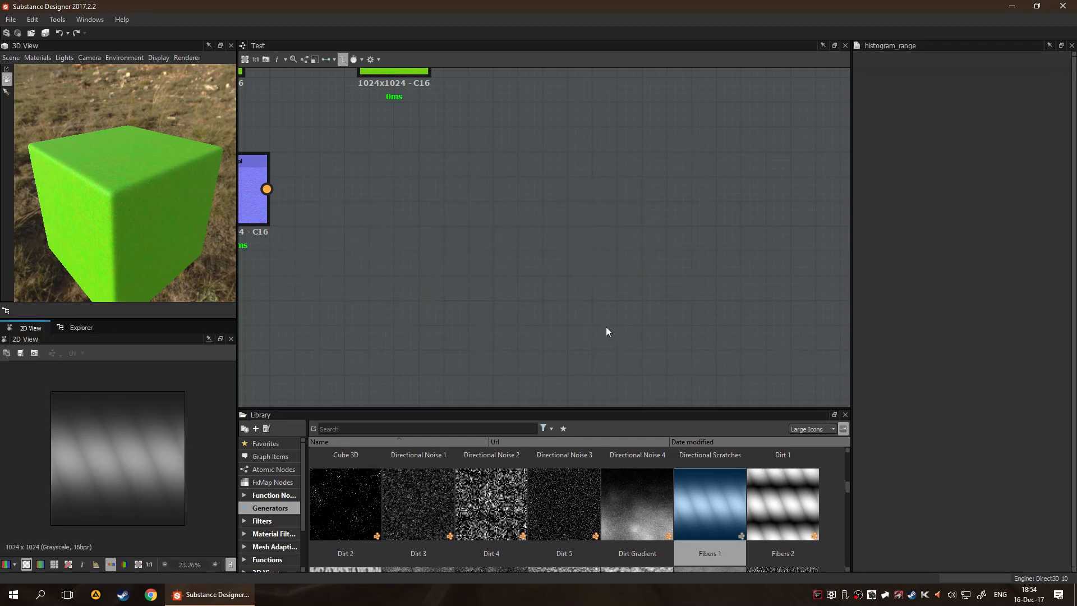
# Add an Output node beside the Normal node and set its usage to normal
pyautogui.press('f')
pyautogui.moveTo(517, 289); pyautogui.dragTo(595, 279, button='middle')
pyautogui.scroll(2, 589, 282)
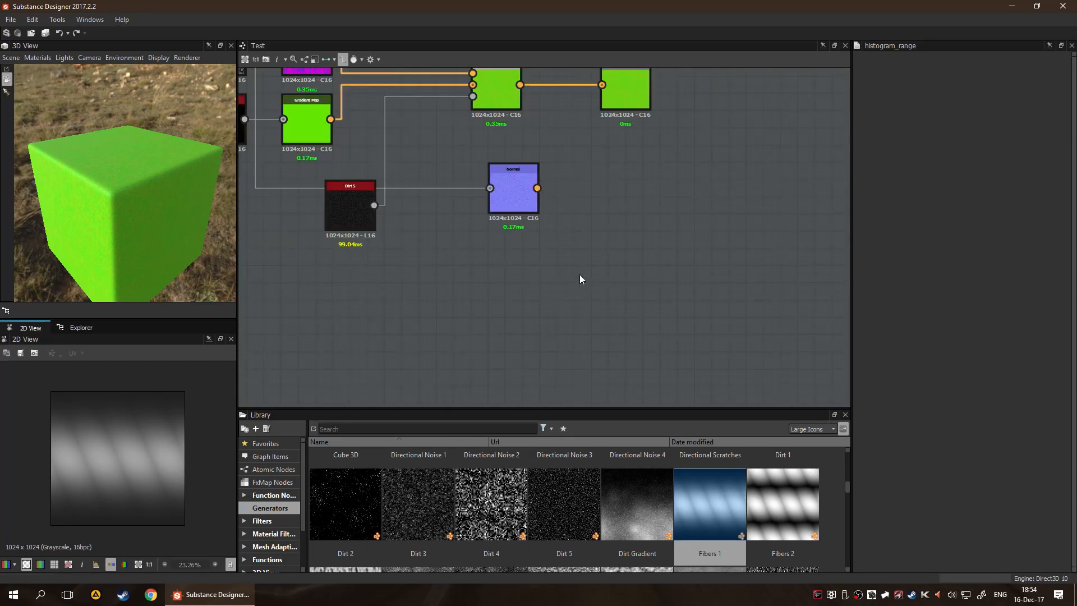
pyautogui.press('space')
pyautogui.write('out')
pyautogui.press('Return')
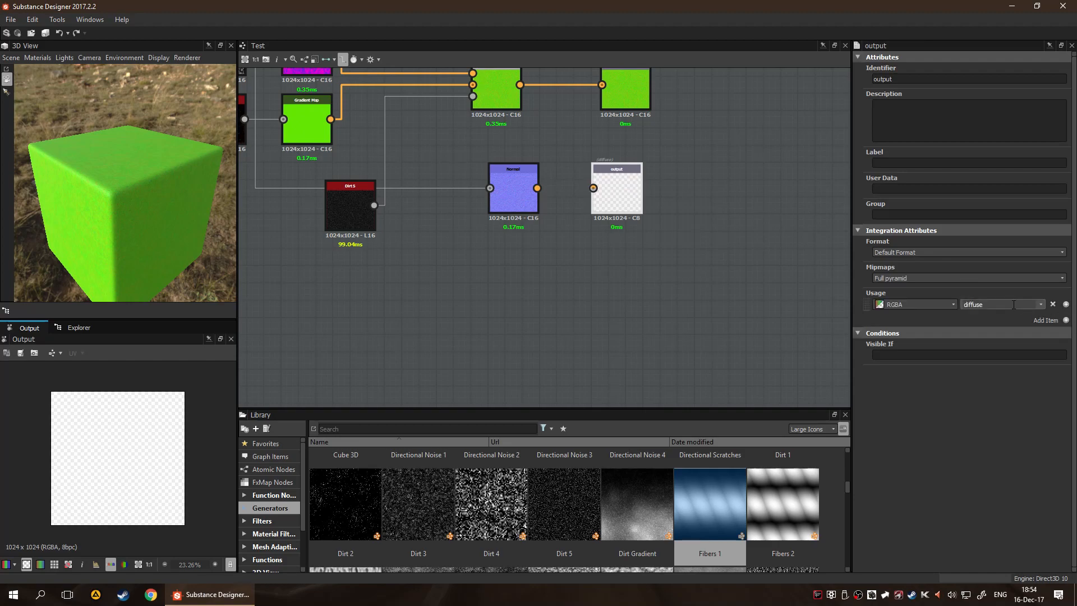
pyautogui.click(1041, 305)
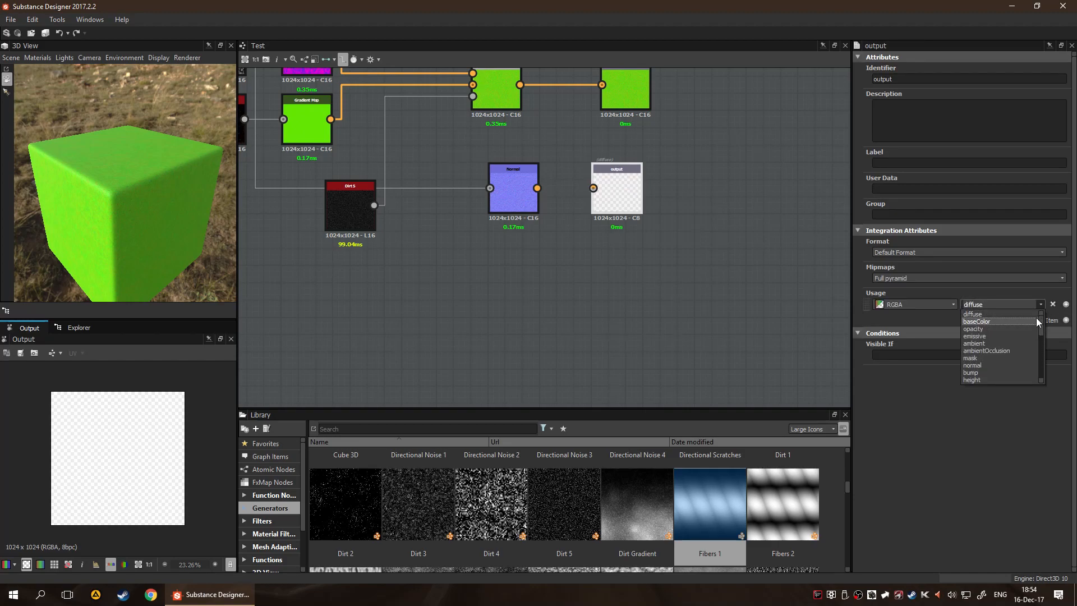
pyautogui.click(1005, 365)
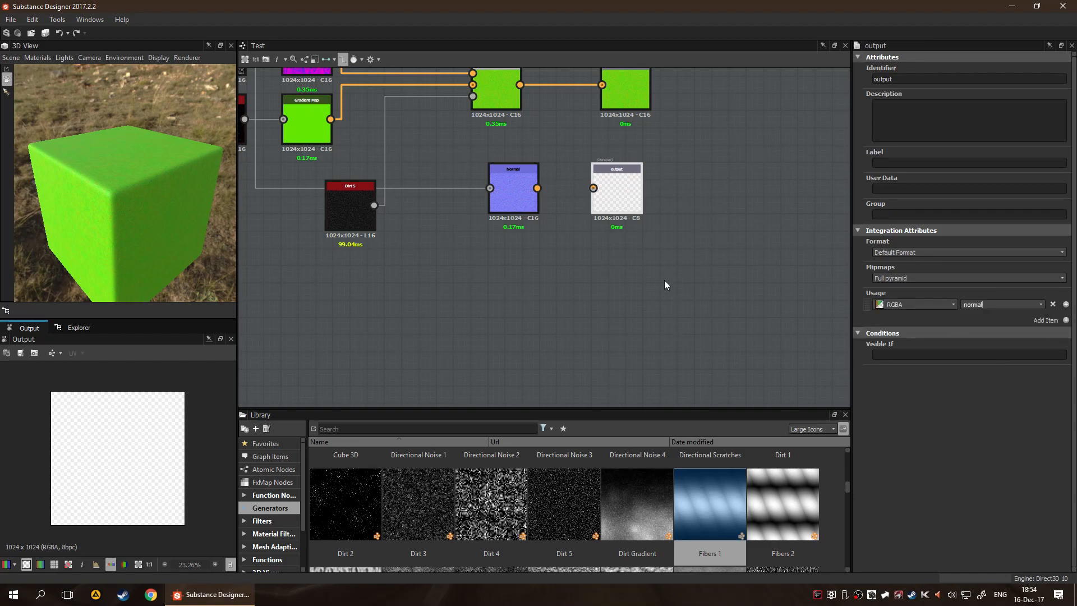
# Connect the Normal node to the new output and show the graph's outputs in the 3D view
pyautogui.moveTo(537, 188); pyautogui.dragTo(593, 188)
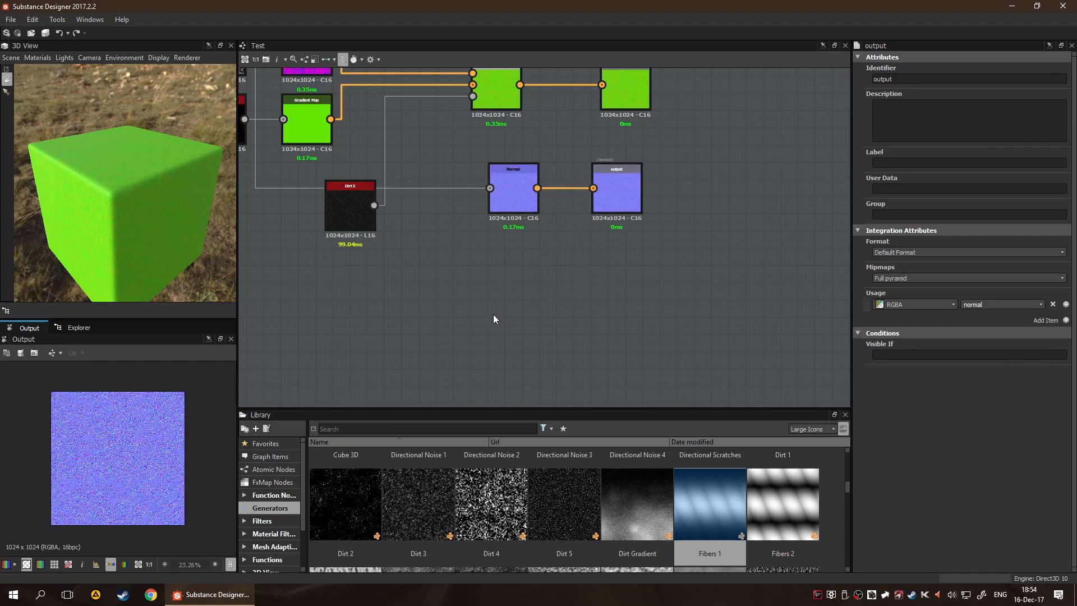
pyautogui.scroll(6, 96, 220)
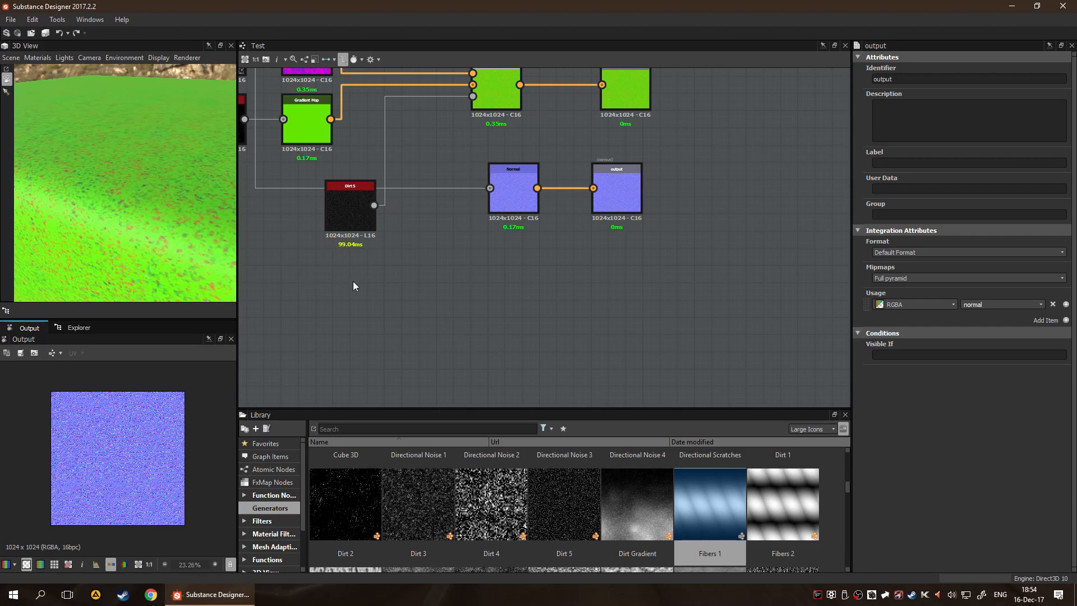
pyautogui.rightClick(521, 267)
pyautogui.click(560, 336)
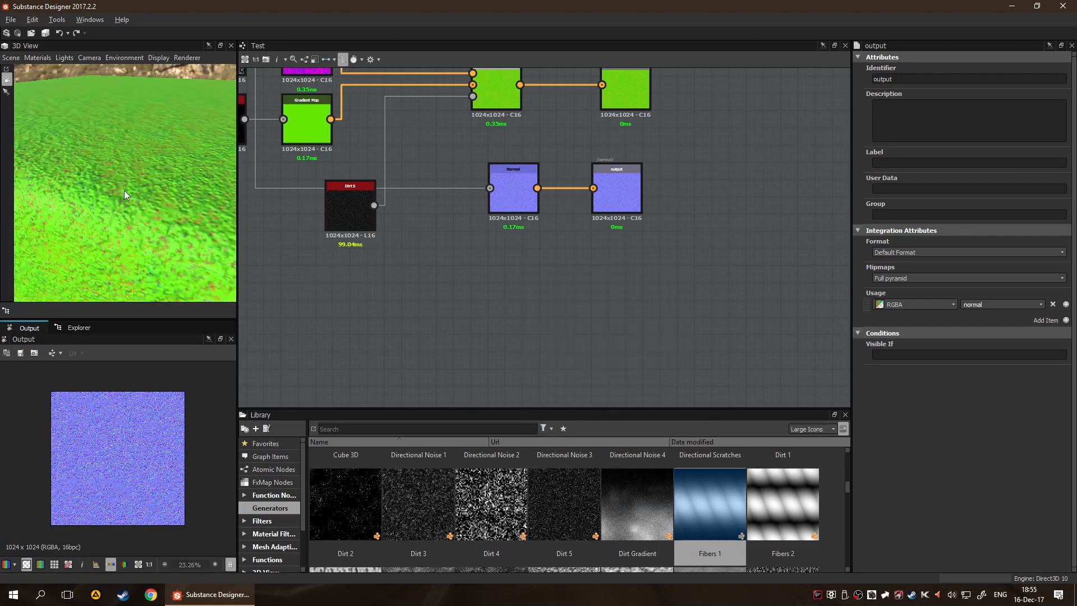
# Examine the cube's surface relief in the 3D view and the parameters of the Dirt 4 and Dirt 2 nodes
pyautogui.scroll(-6, 143, 198)
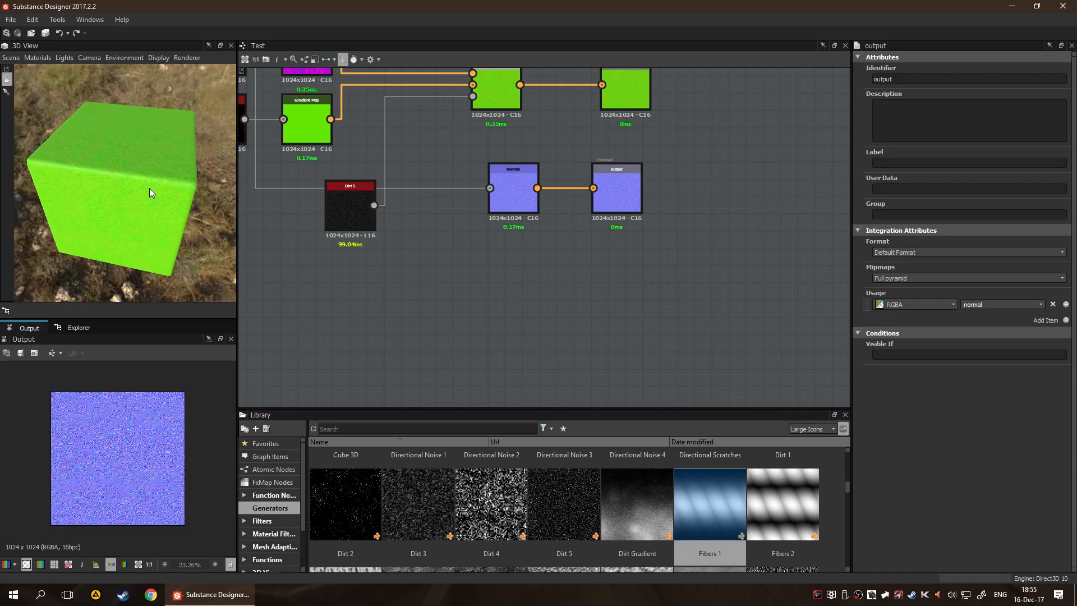
pyautogui.scroll(8, 150, 188)
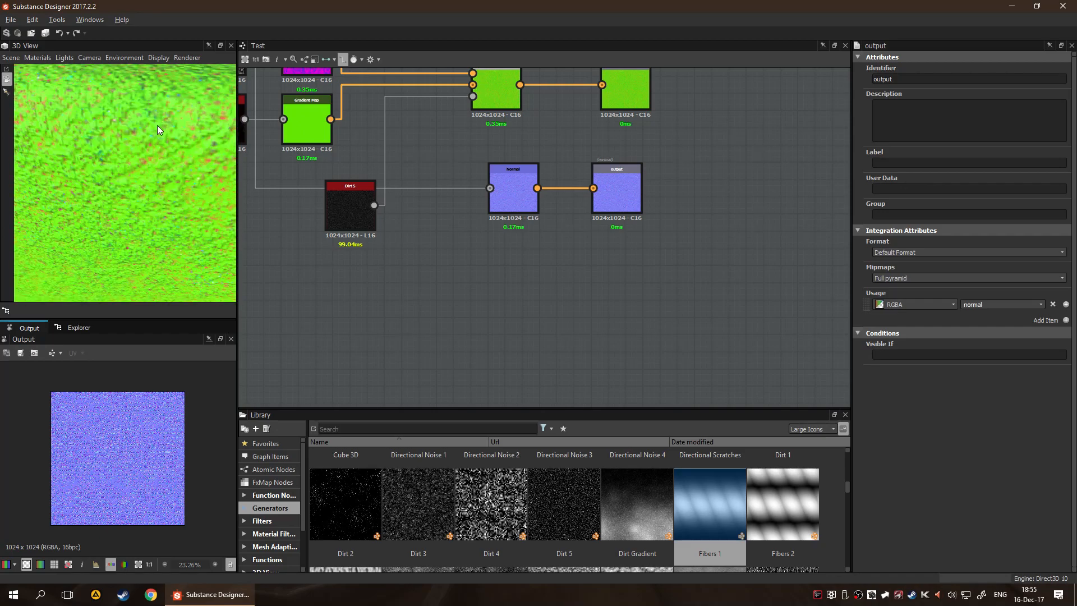
pyautogui.moveTo(160, 123); pyautogui.dragTo(131, 184, button='middle')
pyautogui.scroll(1, 131, 184)
pyautogui.moveTo(401, 278); pyautogui.dragTo(570, 303, button='middle')
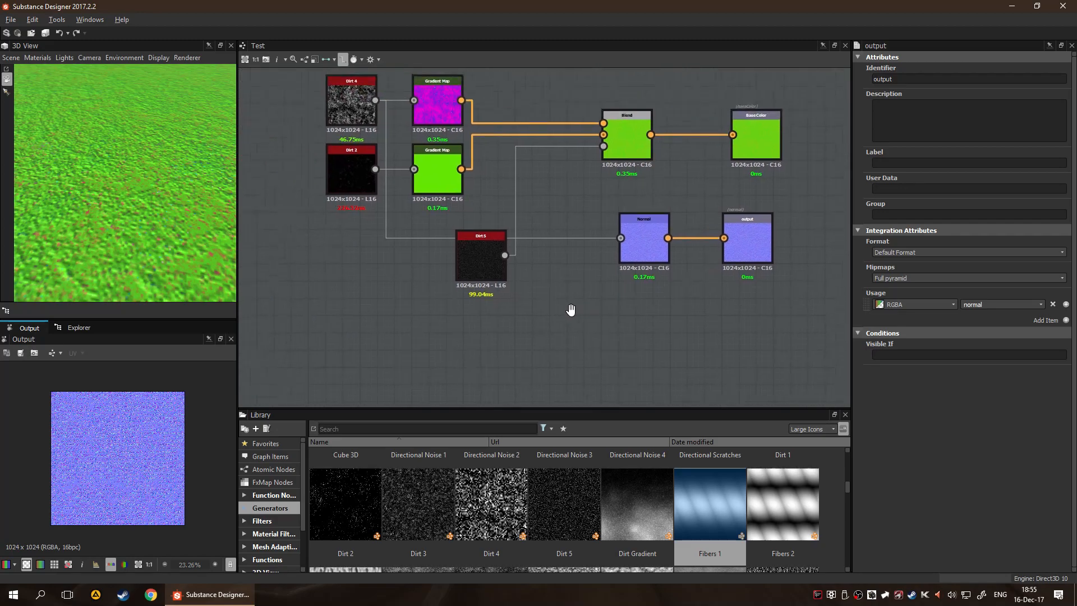
pyautogui.click(349, 121)
pyautogui.click(361, 294)
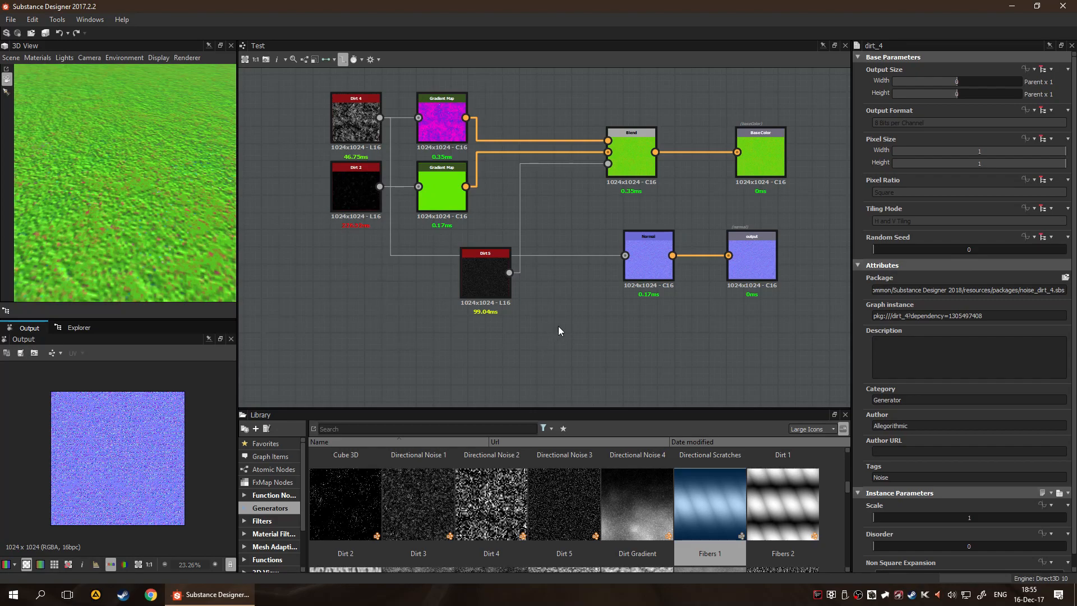
pyautogui.moveTo(593, 317); pyautogui.dragTo(556, 325, button='middle')
pyautogui.click(315, 196)
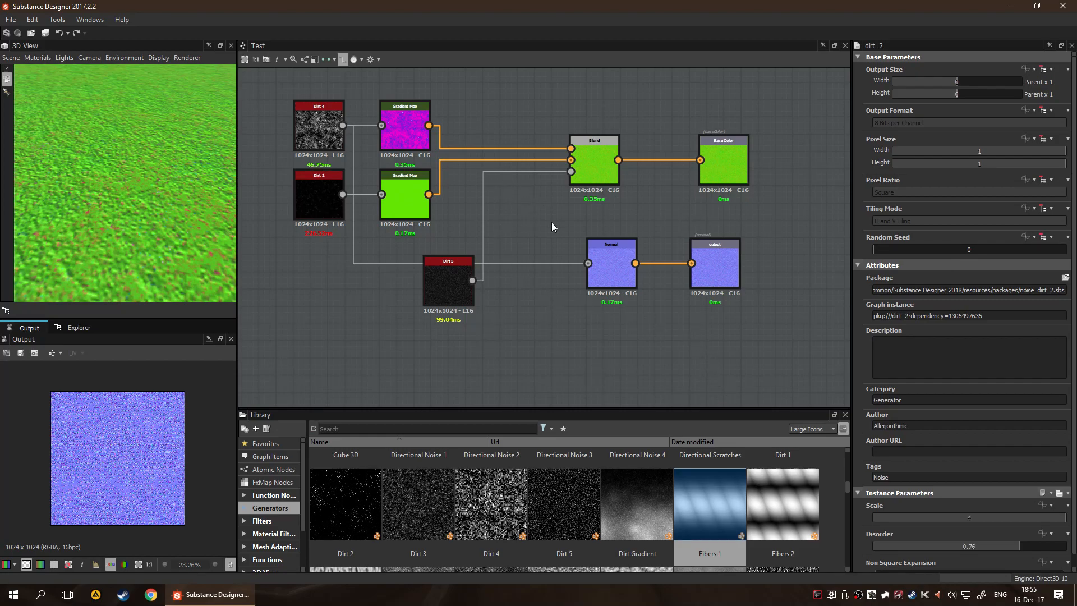
# Add a Curve node below the Normal node and feed Dirt 5 into it
pyautogui.press('space')
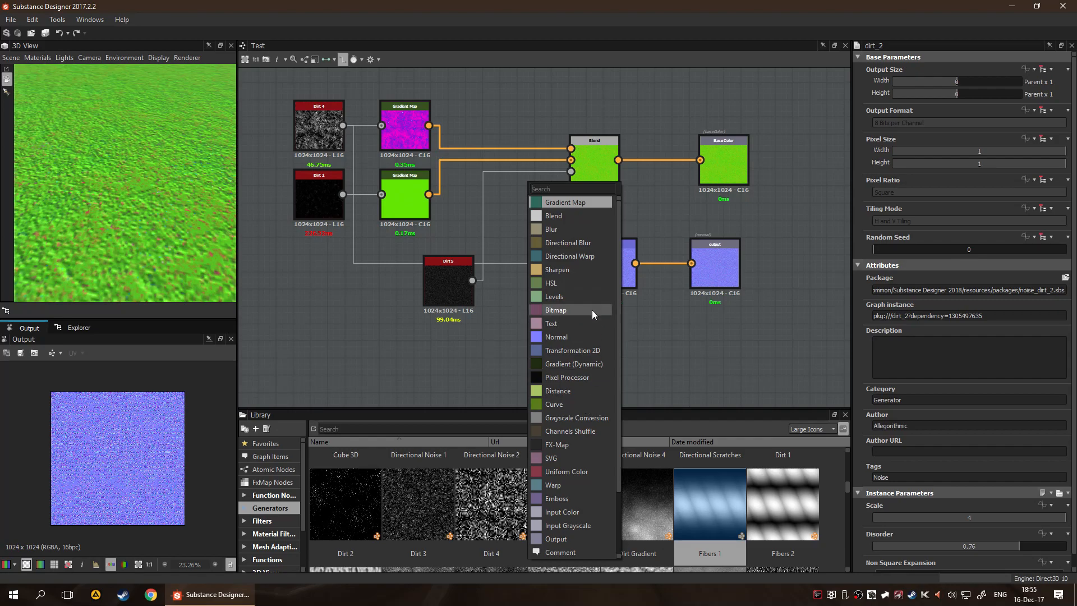
pyautogui.click(577, 404)
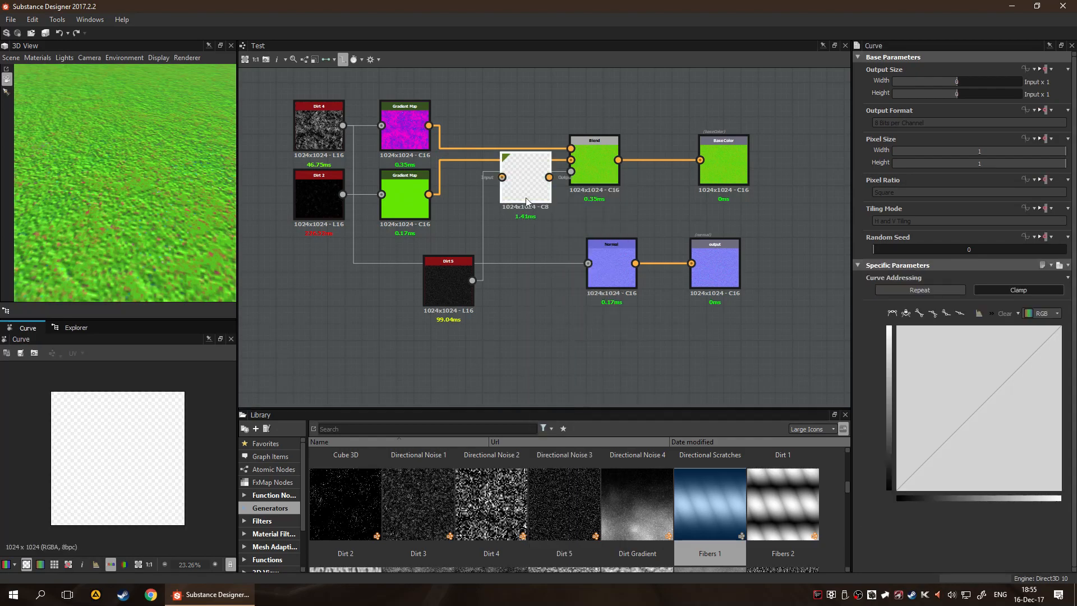
pyautogui.moveTo(526, 187); pyautogui.dragTo(560, 332)
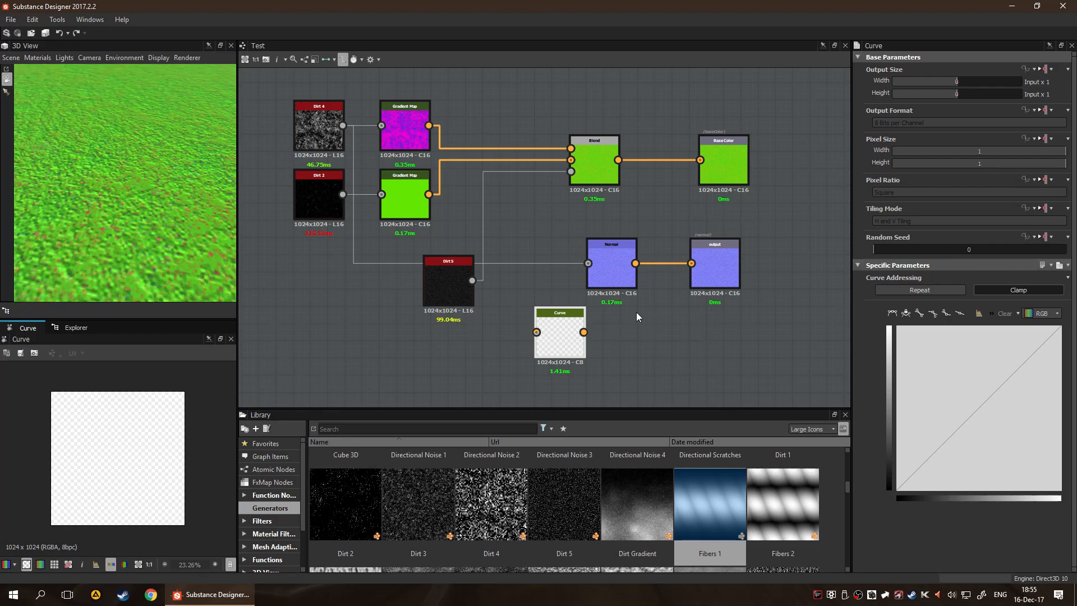
pyautogui.moveTo(471, 280); pyautogui.dragTo(556, 341)
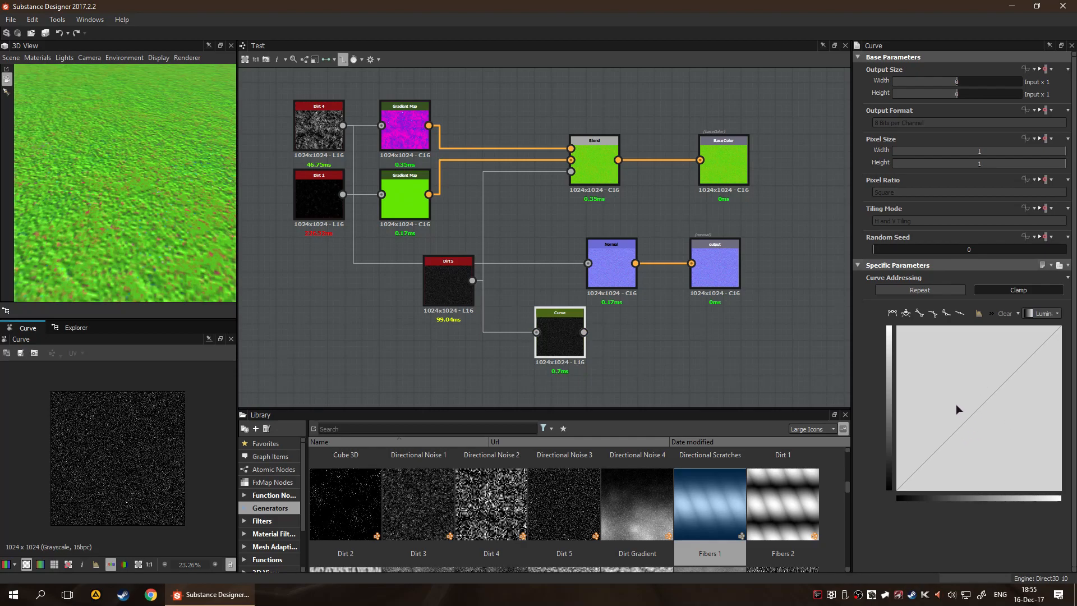
# Raise the luminance curve with a point at 0.48 input and 0.71 output, and delete the Curve node
pyautogui.moveTo(960, 427); pyautogui.dragTo(966, 380)
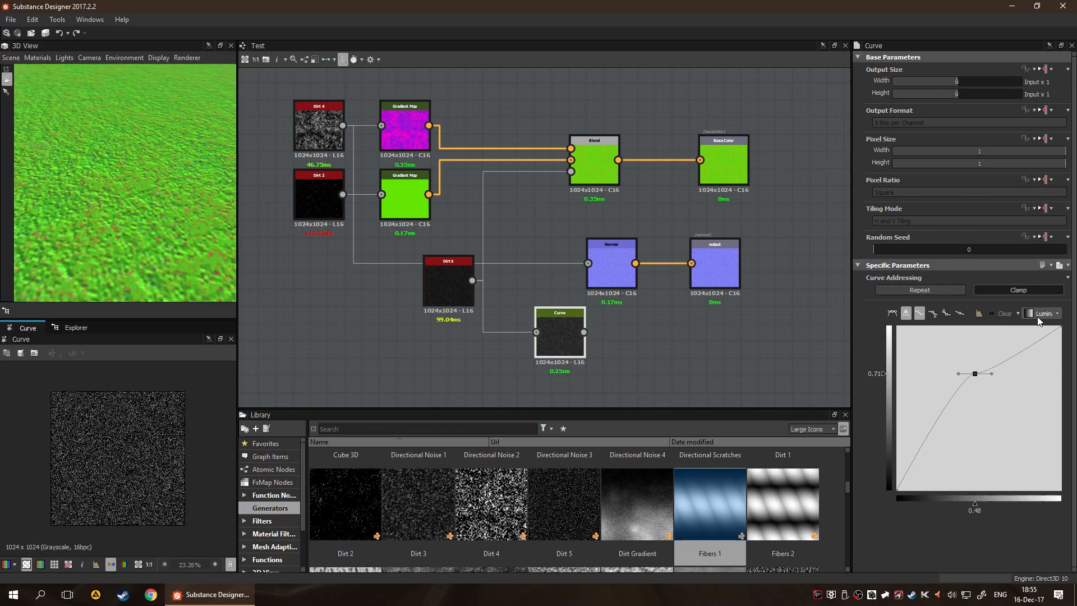
pyautogui.click(1015, 313)
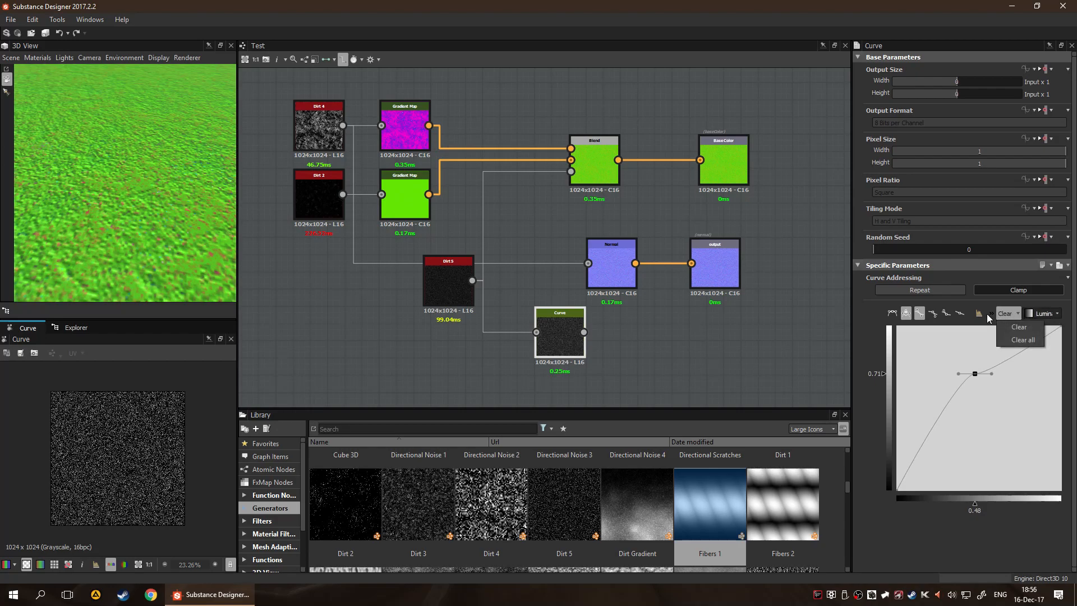
pyautogui.click(1041, 314)
pyautogui.click(1042, 324)
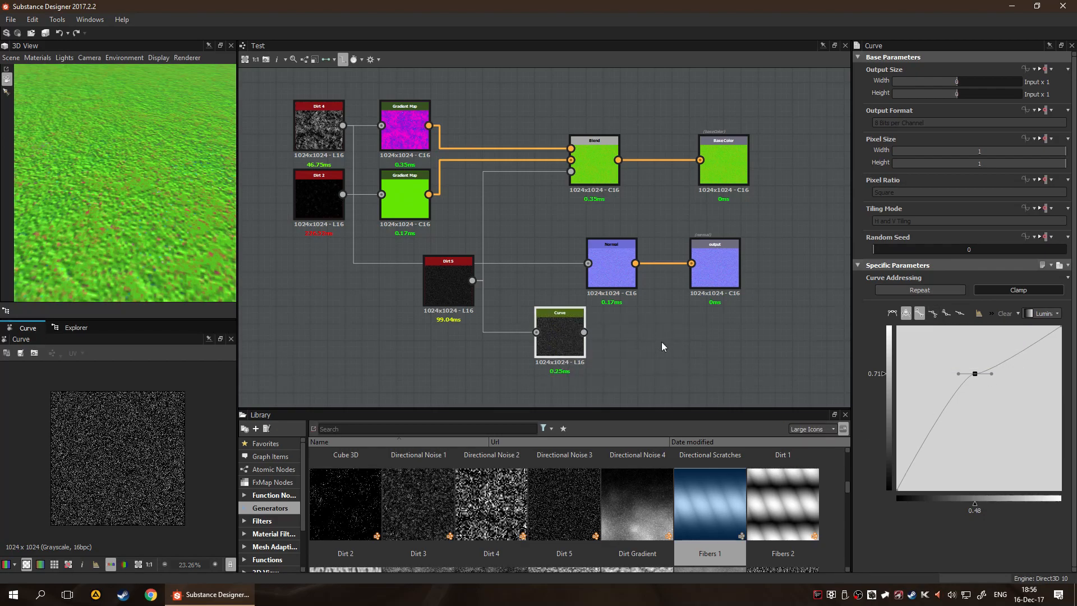
pyautogui.press('Delete')
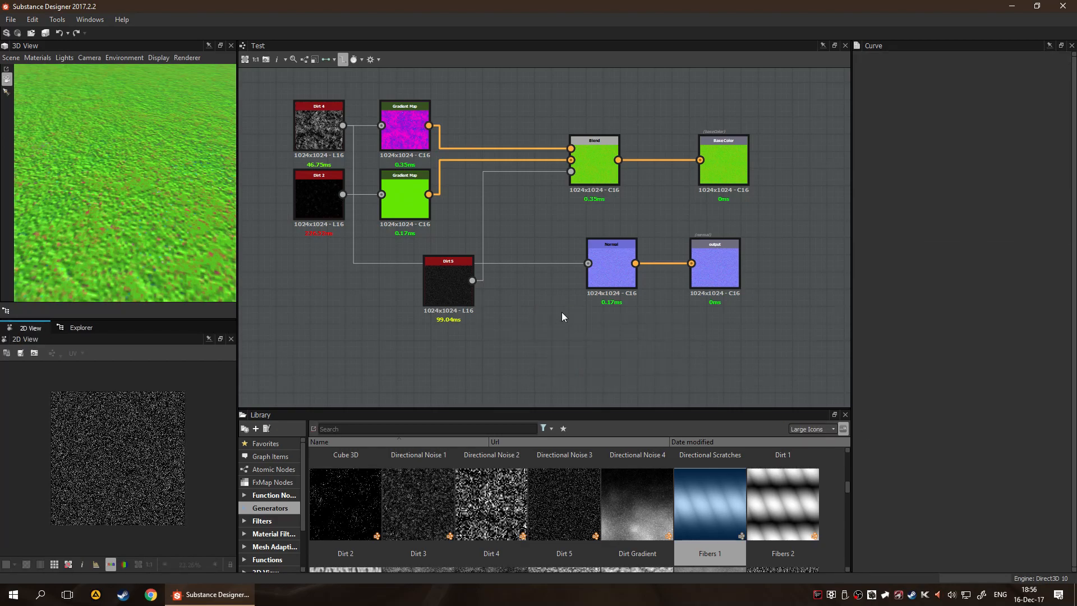
# Add a Curvature node below the Normal node and connect Dirt 4's output to its Normal input
pyautogui.rightClick(530, 331)
pyautogui.write('cur')
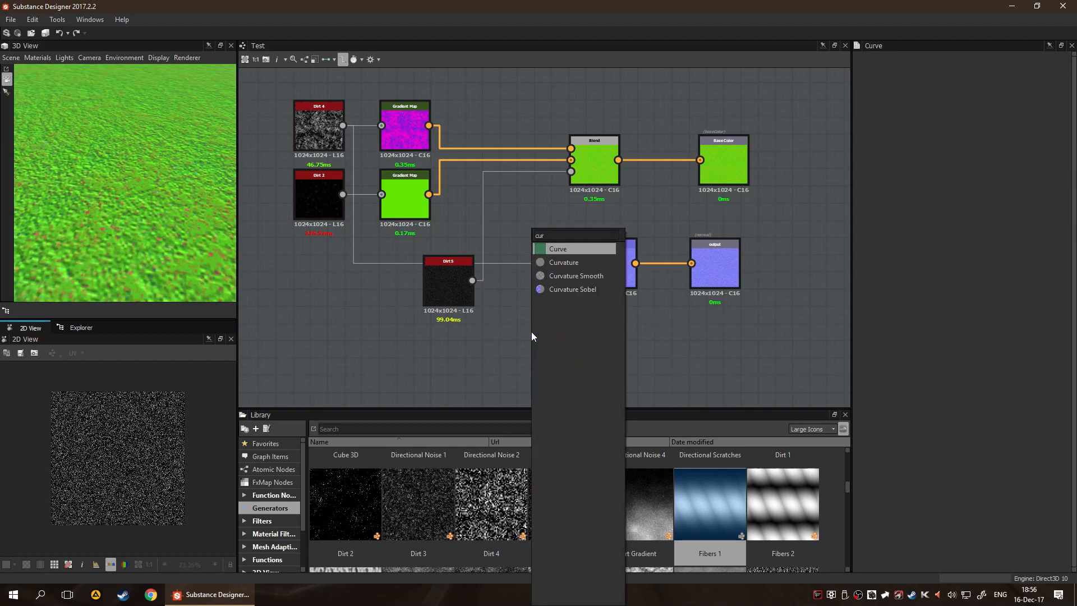
pyautogui.press('Down')
pyautogui.press('Return')
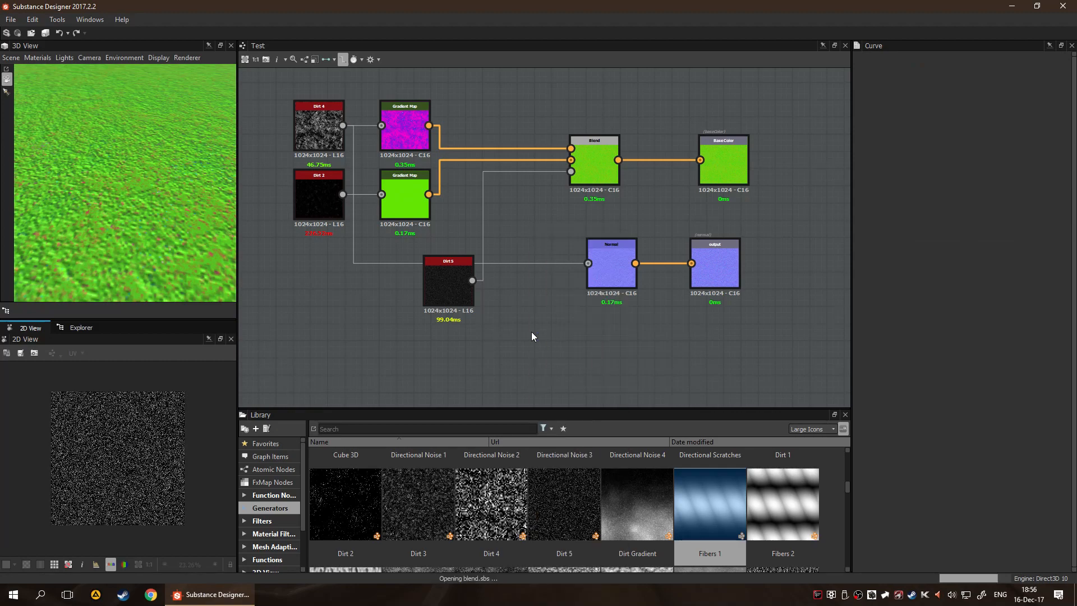
pyautogui.moveTo(514, 340); pyautogui.dragTo(567, 328)
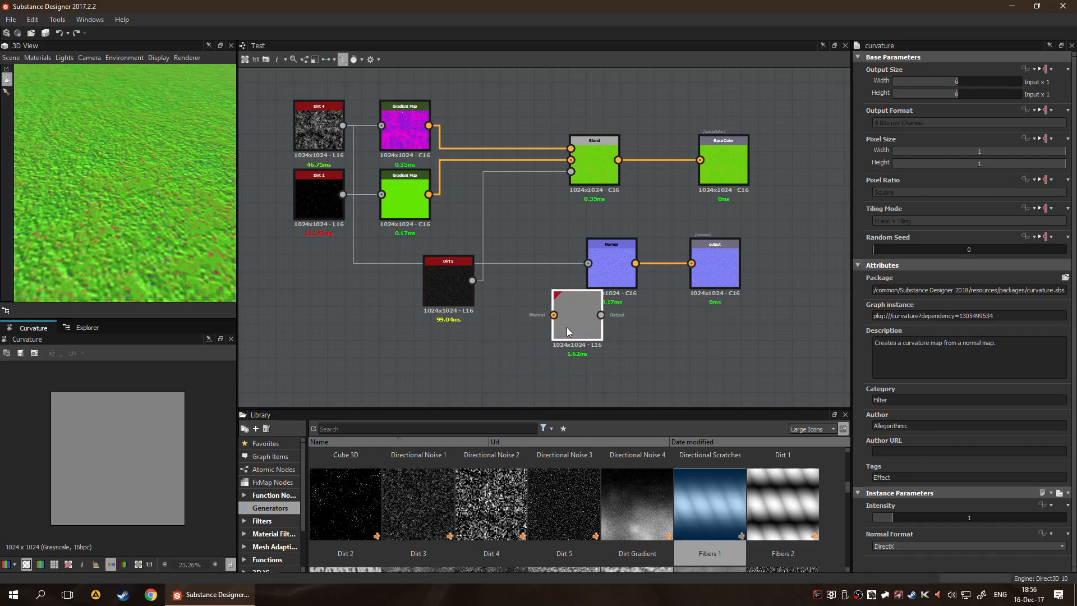
pyautogui.moveTo(342, 126); pyautogui.dragTo(553, 315)
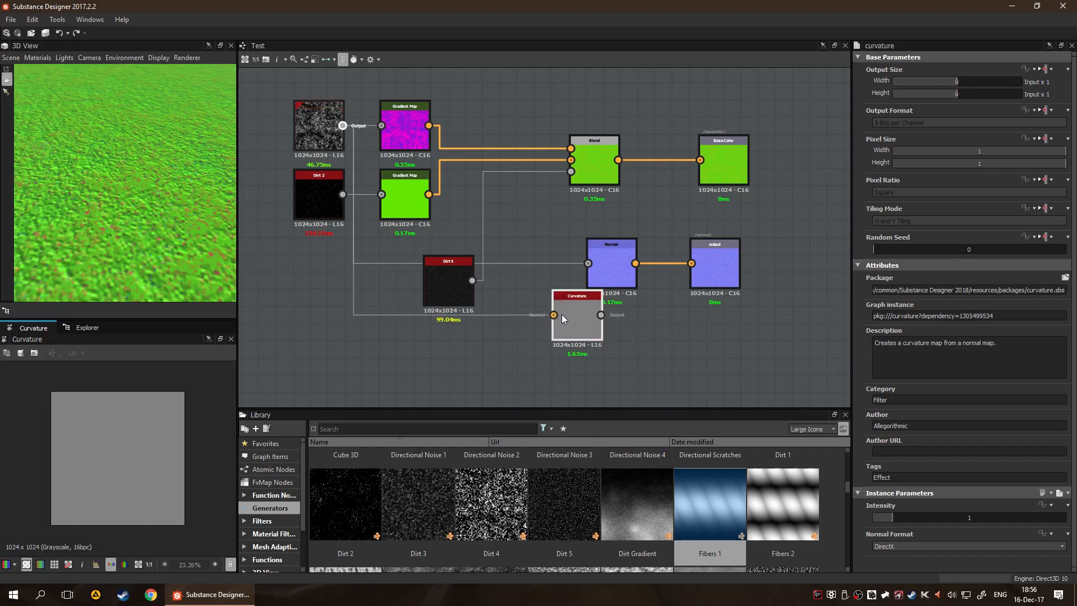
# Inspect the curvature map up close in the 2D view and delete the Curvature node
pyautogui.scroll(3, 123, 453)
pyautogui.scroll(4, 123, 453)
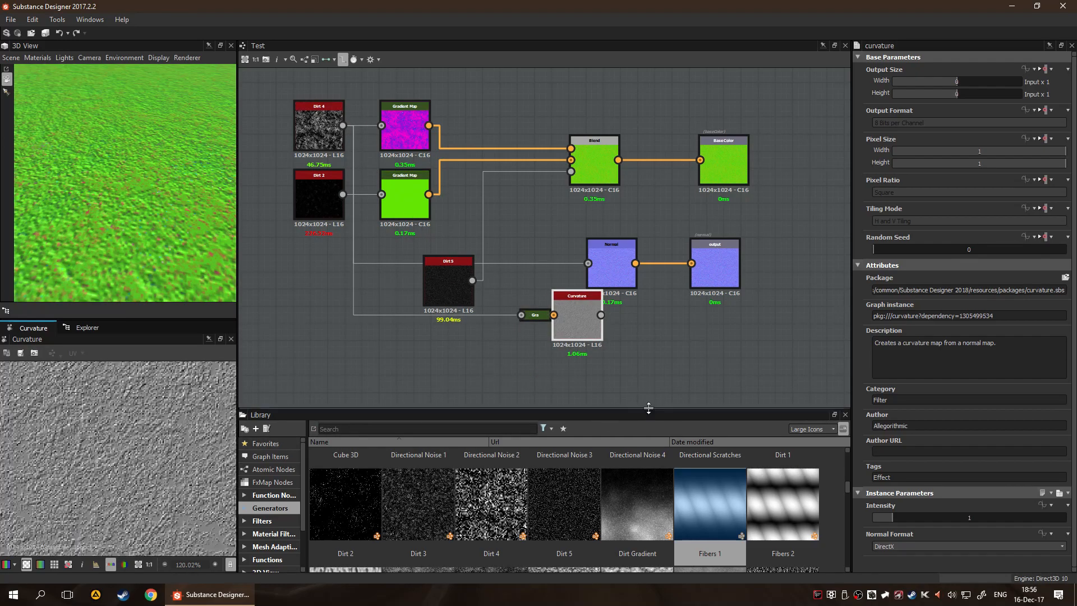
pyautogui.moveTo(570, 321); pyautogui.dragTo(565, 338)
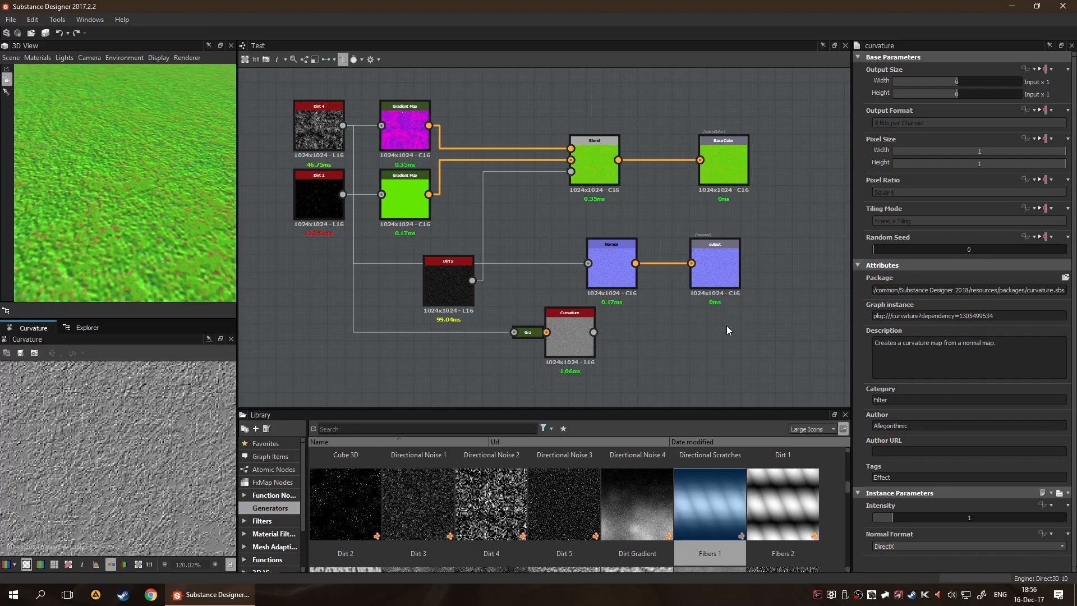
pyautogui.press('Delete')
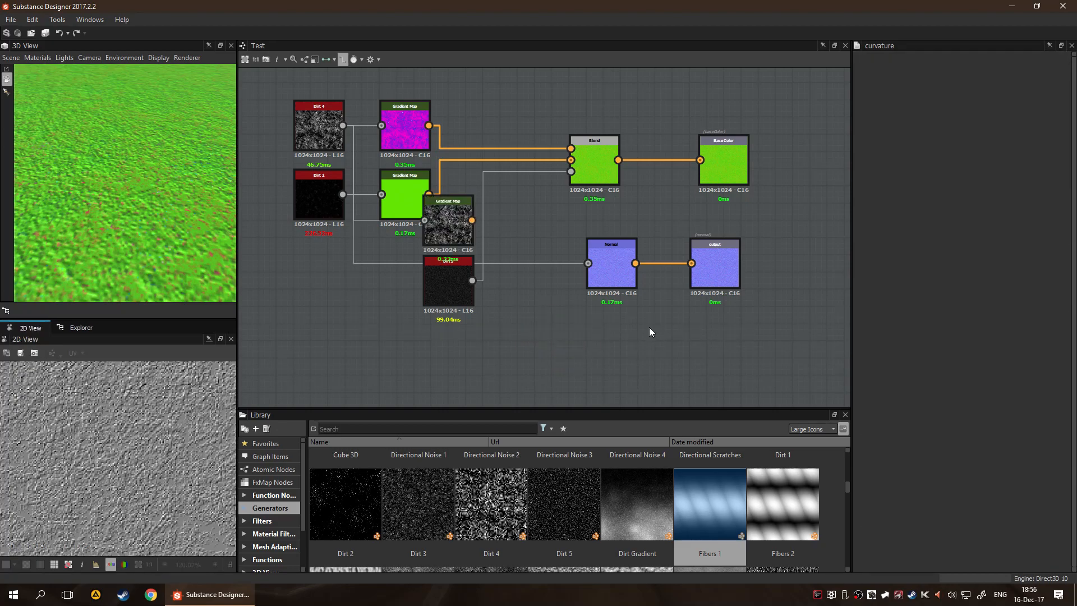
# Move the leftover Gradient Map overlapping Dirt 5 into the empty area below, preview it, and delete it
pyautogui.moveTo(447, 225); pyautogui.dragTo(564, 341)
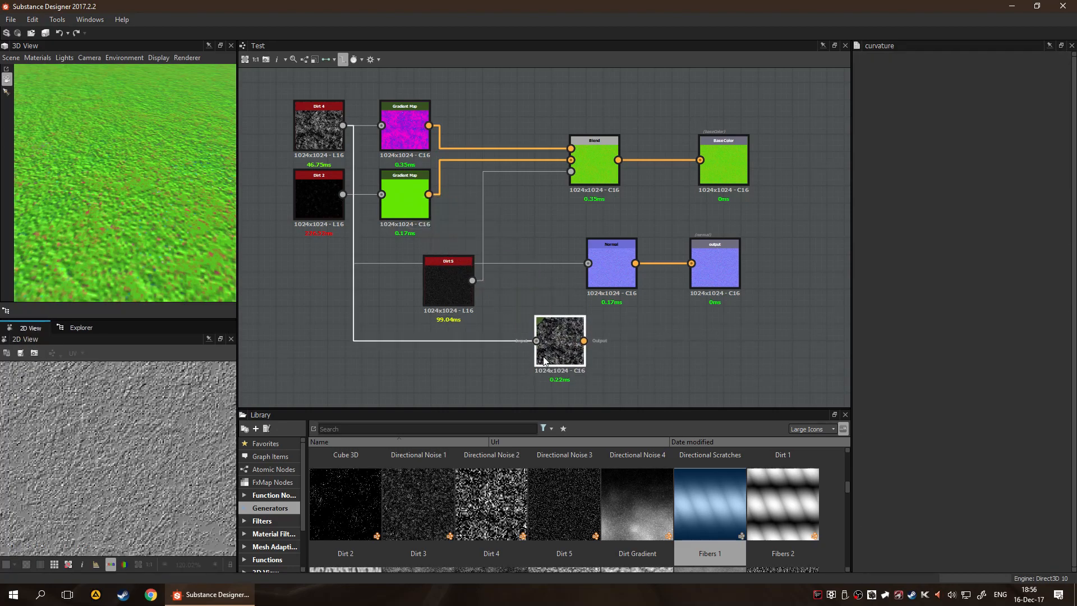
pyautogui.doubleClick(549, 362)
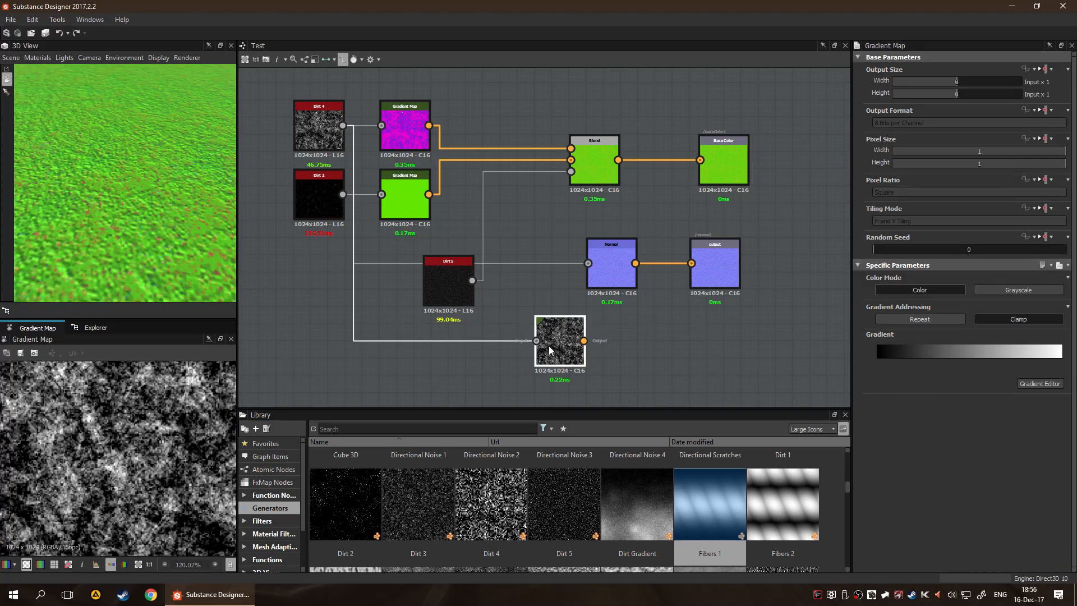
pyautogui.press('Delete')
# Add another Curvature node below the Normal node and feed Dirt 4's output into its Normal input
pyautogui.press('space')
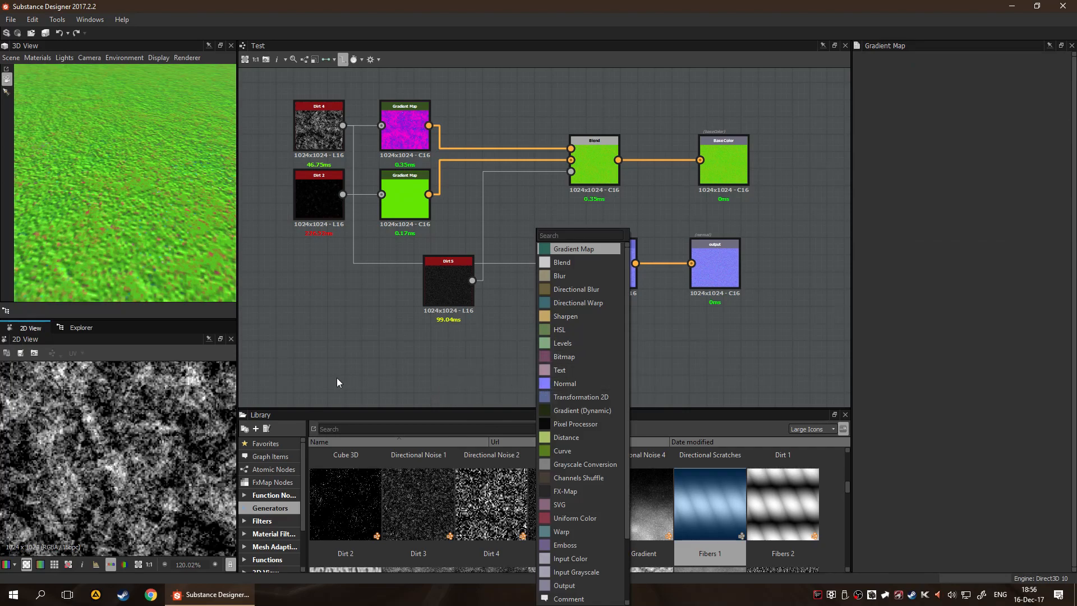
pyautogui.scroll(-1, 587, 375)
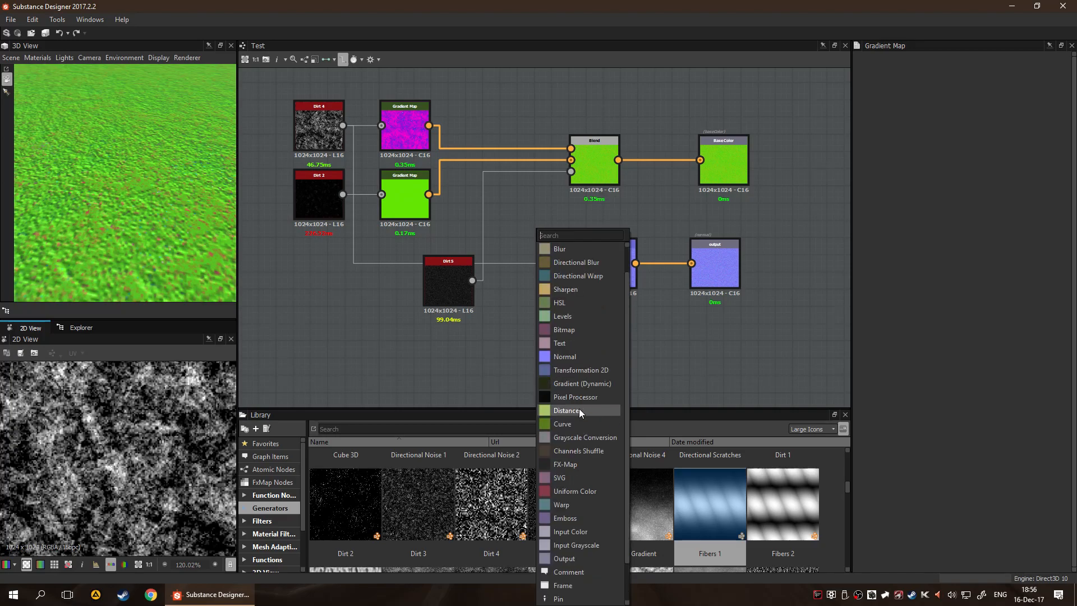
pyautogui.write('curva')
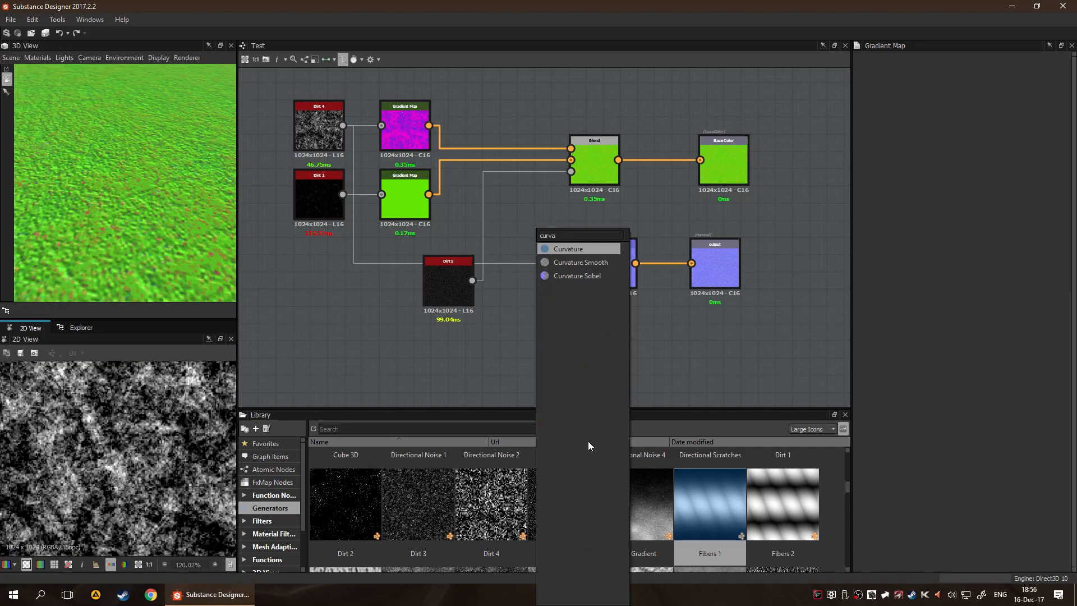
pyautogui.press('Return')
pyautogui.moveTo(343, 126); pyautogui.dragTo(371, 273)
pyautogui.moveTo(452, 357); pyautogui.dragTo(537, 353)
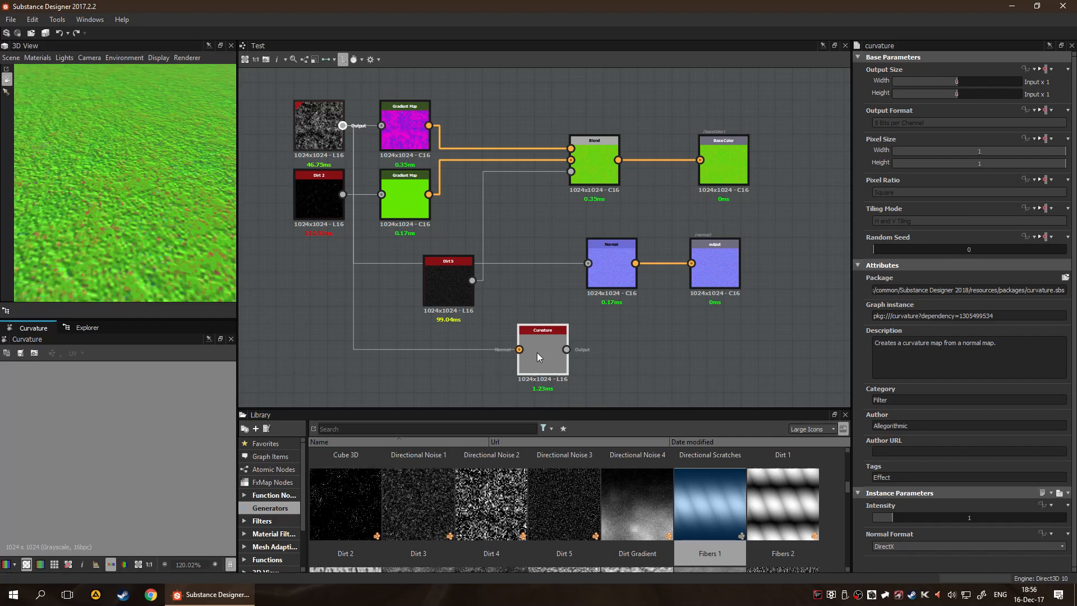
# Examine the Gradient Map docked to the Curvature node's Normal input, including its parameters and context options
pyautogui.scroll(5, 493, 359)
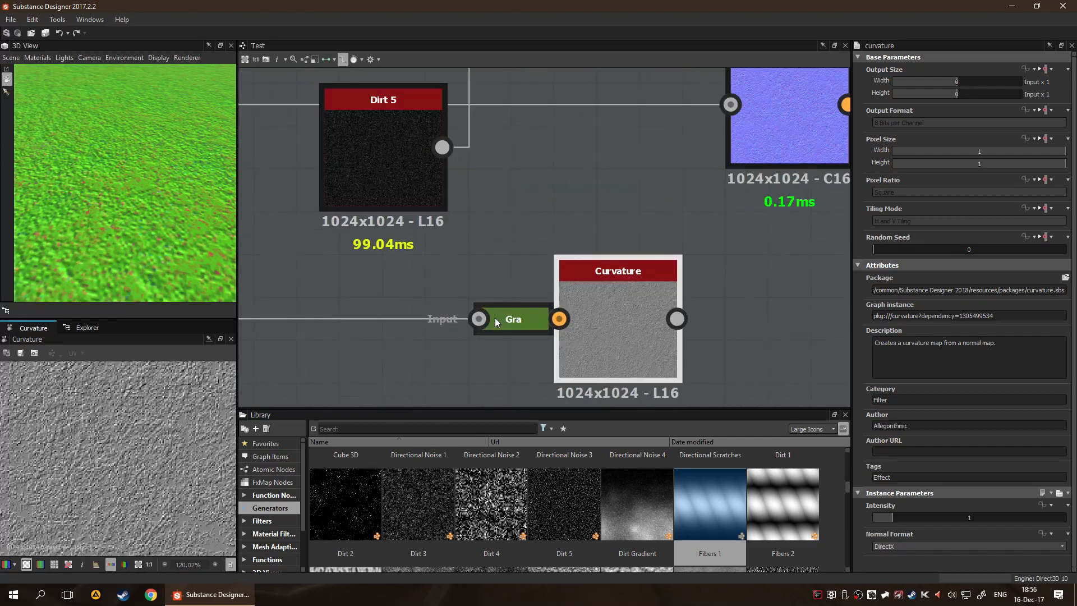
pyautogui.scroll(2, 495, 318)
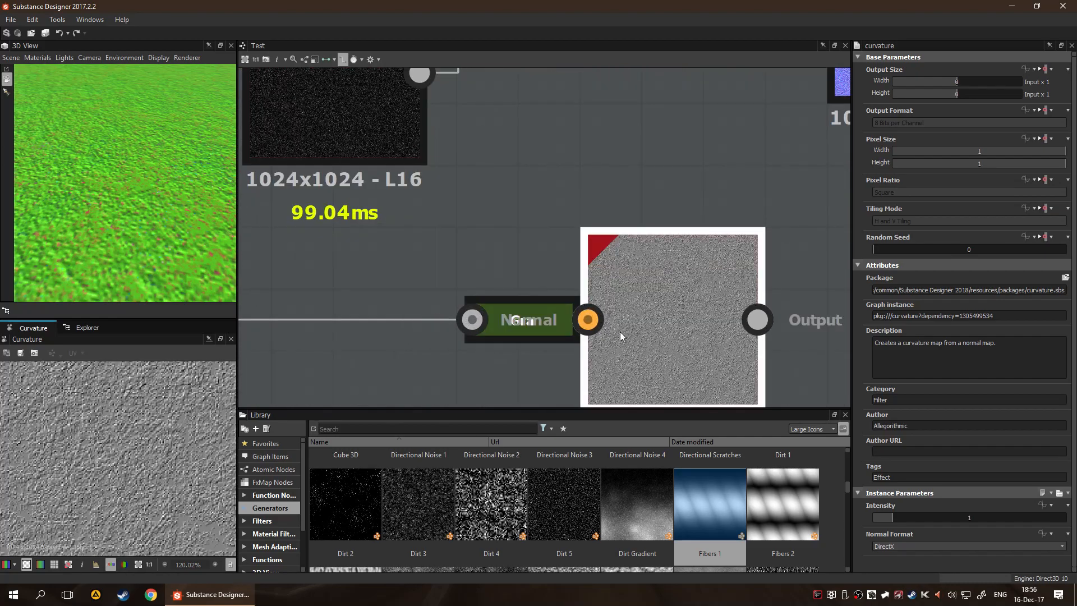
pyautogui.click(518, 344)
pyautogui.click(519, 340)
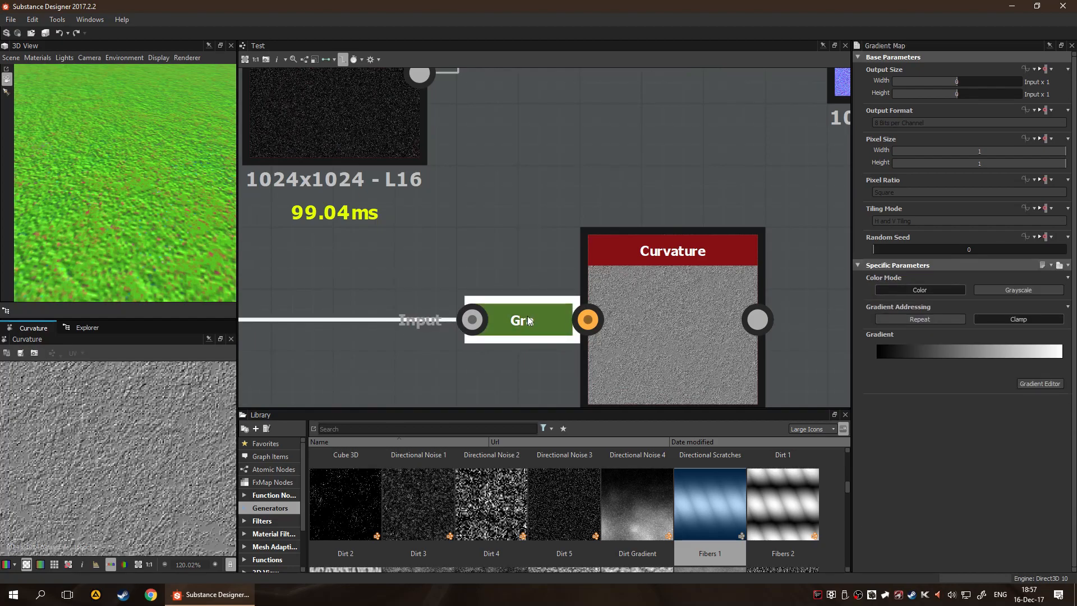
pyautogui.rightClick(503, 331)
pyautogui.click(475, 349)
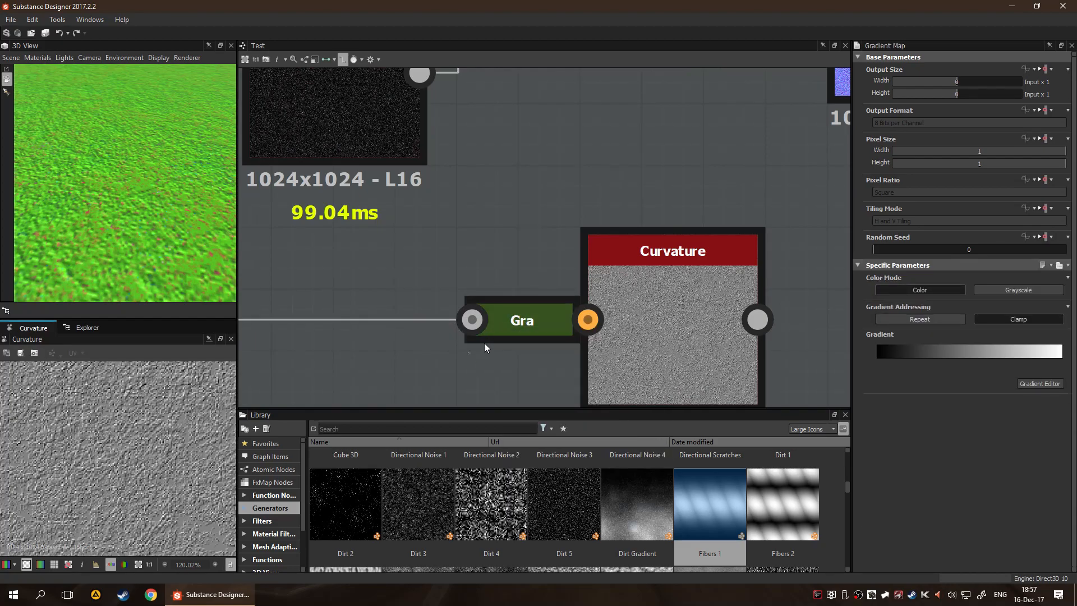
pyautogui.rightClick(527, 317)
pyautogui.click(520, 361)
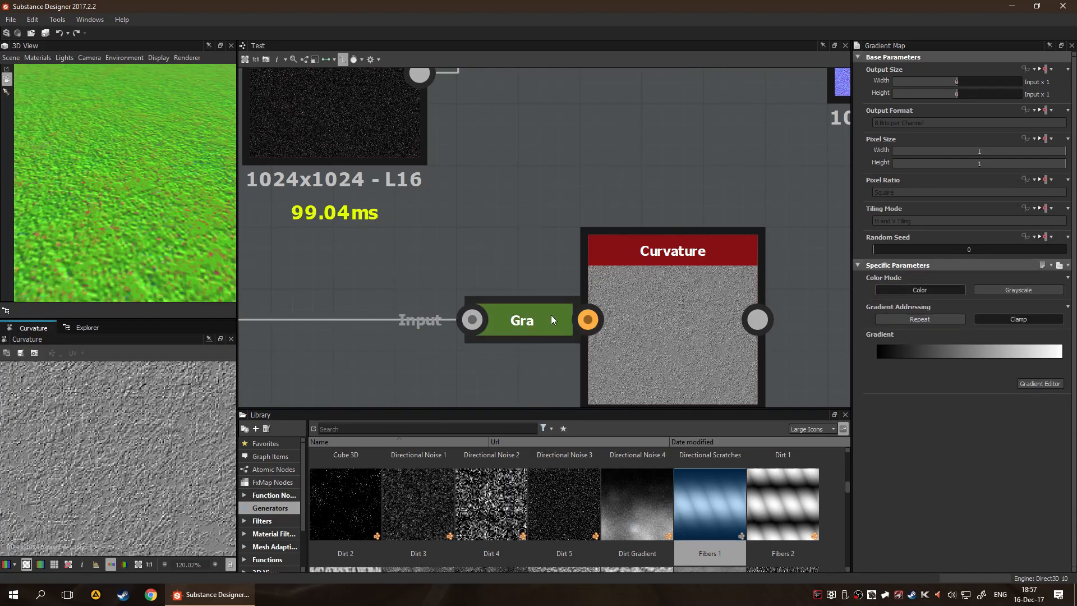
# Delete the Curvature node, and preview and delete the Gradient Map that was docked to it
pyautogui.scroll(-3, 544, 320)
pyautogui.click(622, 318)
pyautogui.press('Delete')
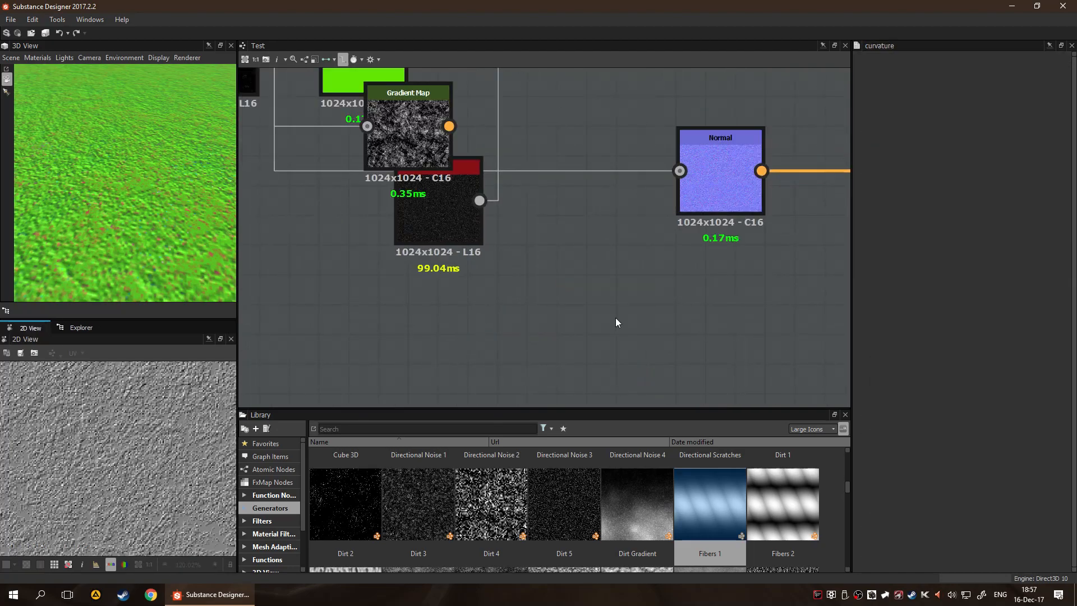
pyautogui.moveTo(427, 156); pyautogui.dragTo(447, 372)
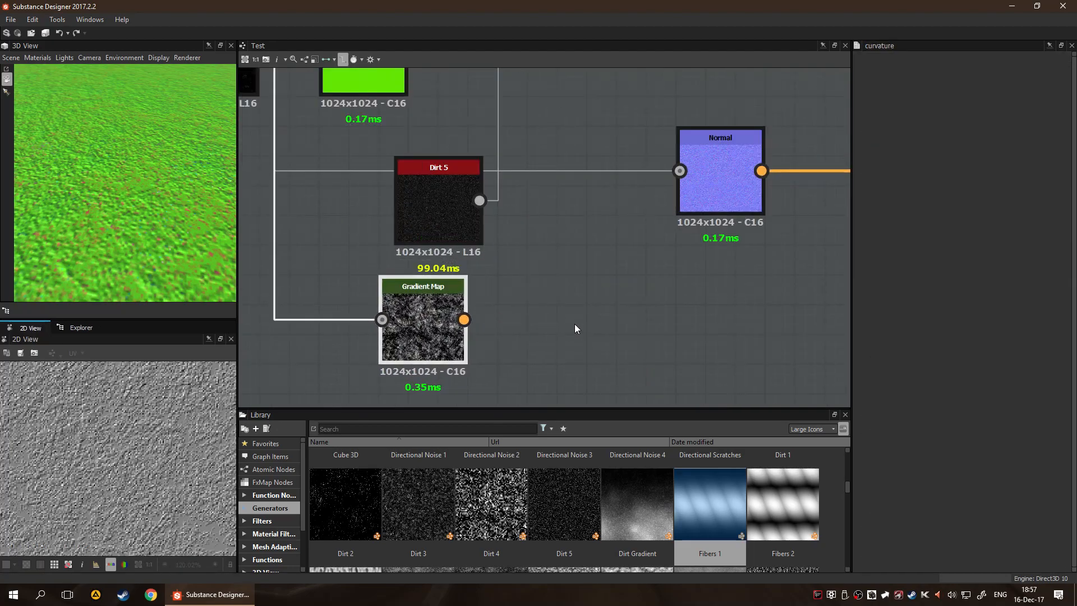
pyautogui.doubleClick(427, 326)
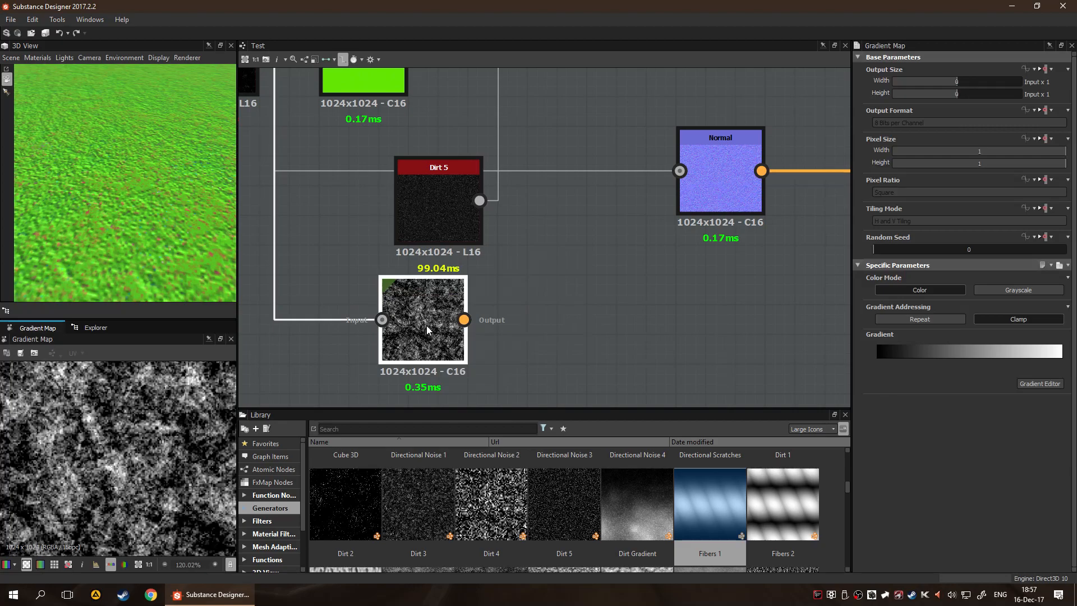
pyautogui.press('Delete')
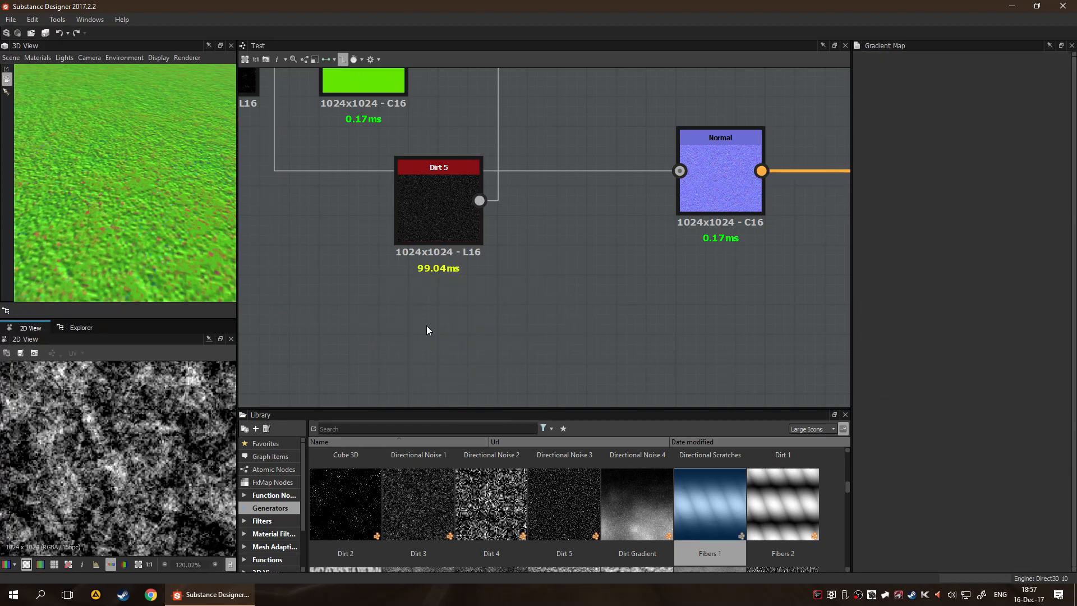
# Look through the list of nodes that can be added to the graph, and dismiss it without adding one
pyautogui.scroll(-5, 426, 330)
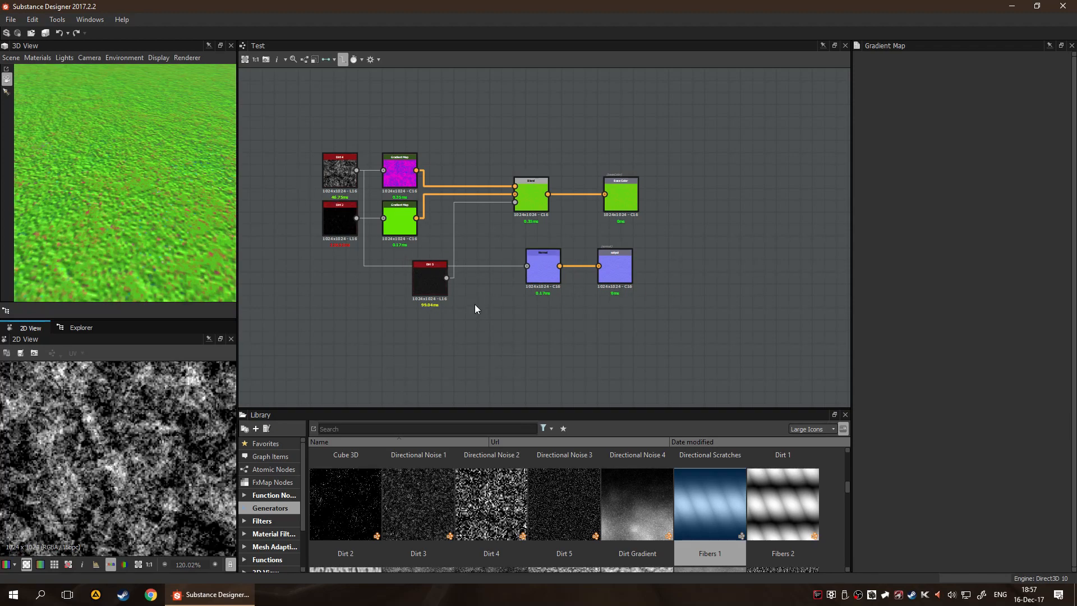
pyautogui.press('space')
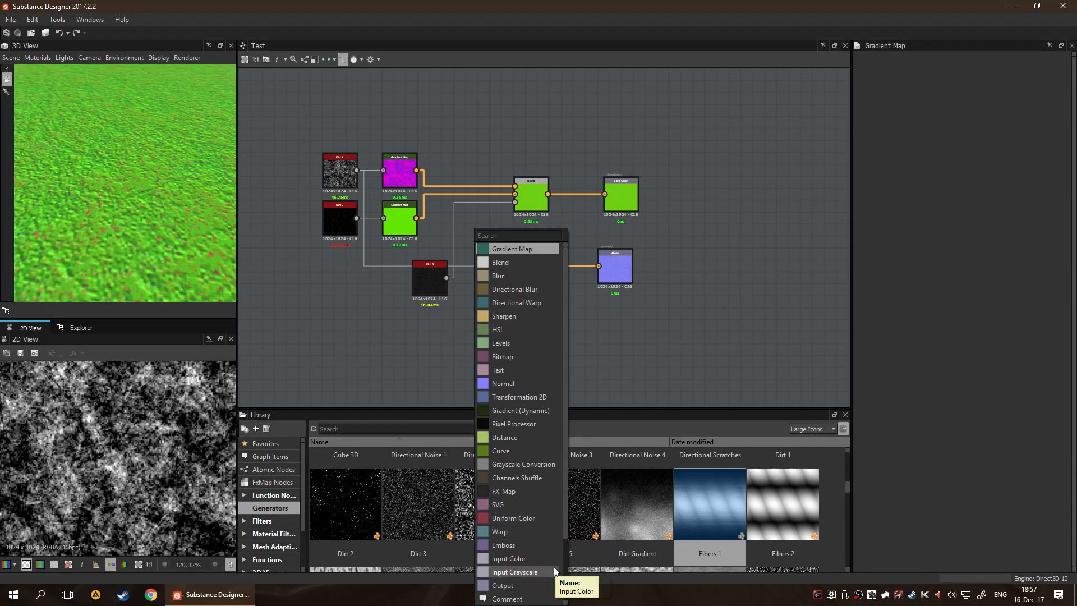
pyautogui.scroll(-2, 526, 576)
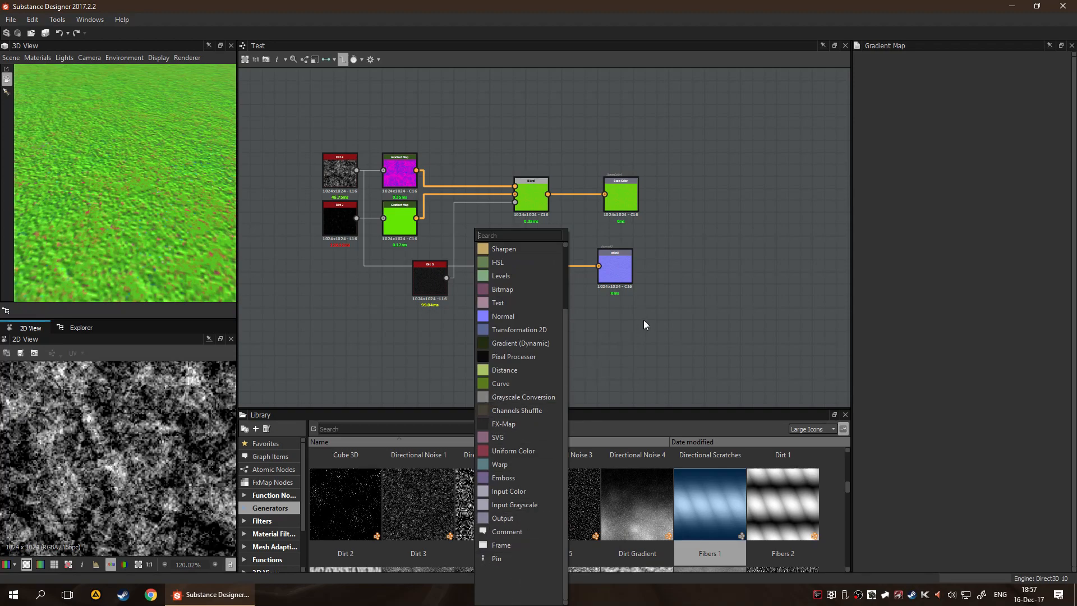
pyautogui.scroll(2, 540, 426)
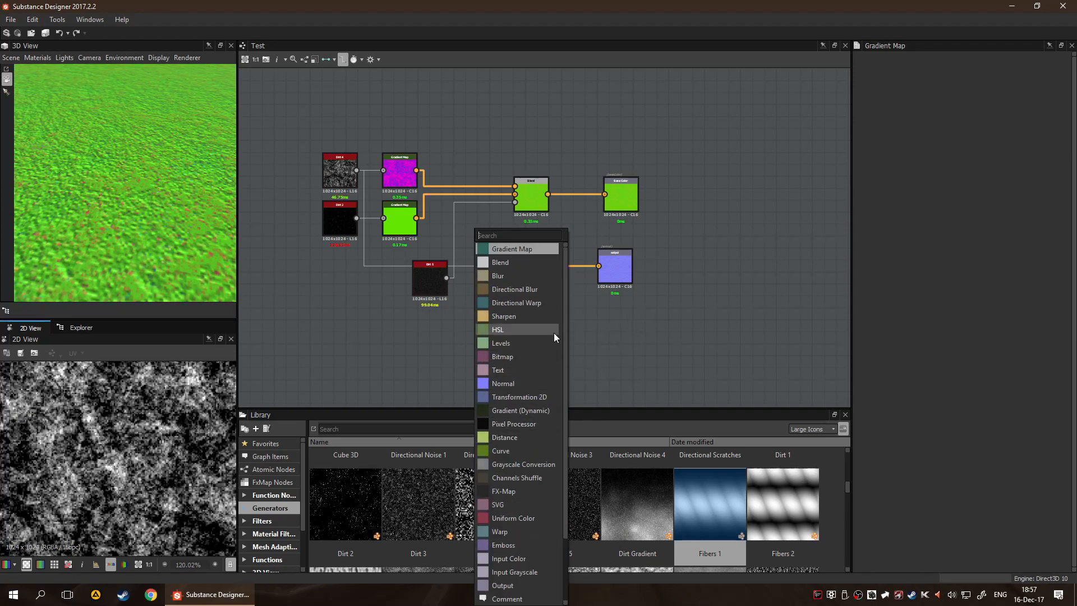
pyautogui.scroll(-2, 544, 354)
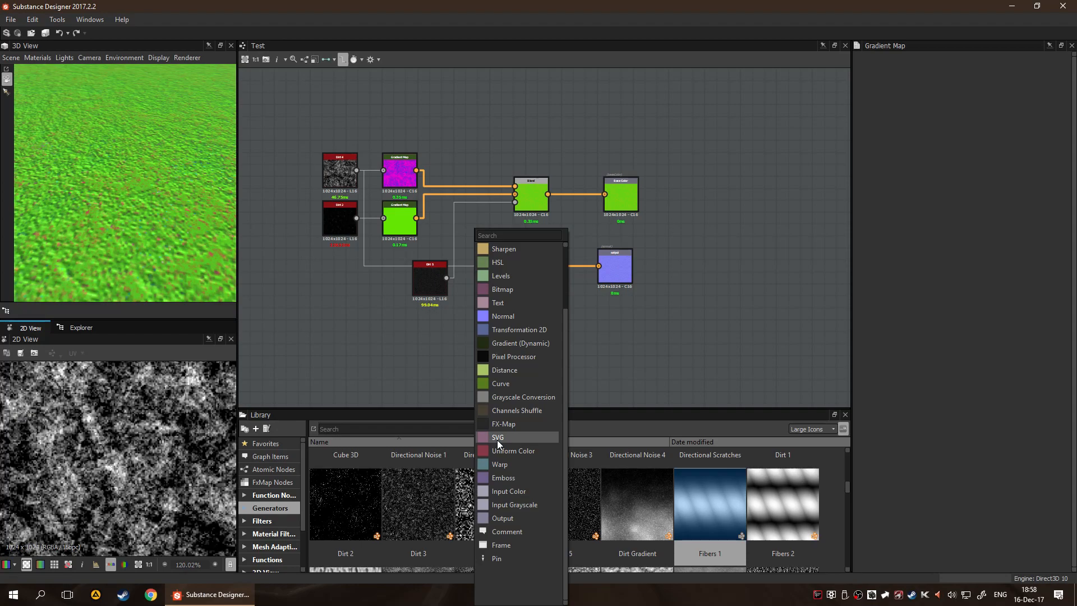
pyautogui.click(503, 316)
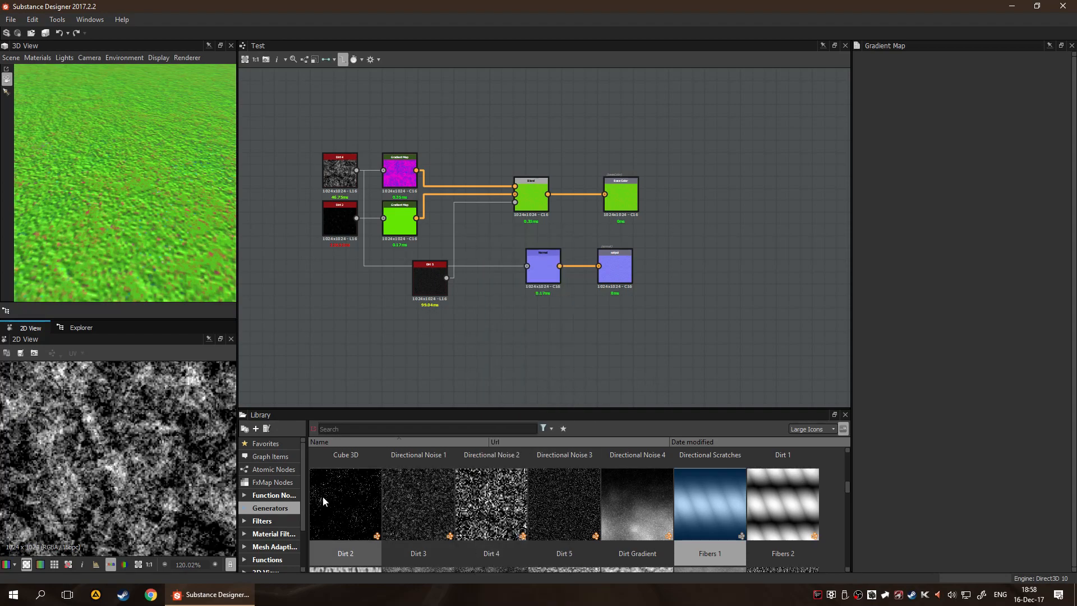
# Add the Mosaic filter from the library below the normal output and open its reference graph
pyautogui.click(264, 524)
pyautogui.scroll(-10, 436, 526)
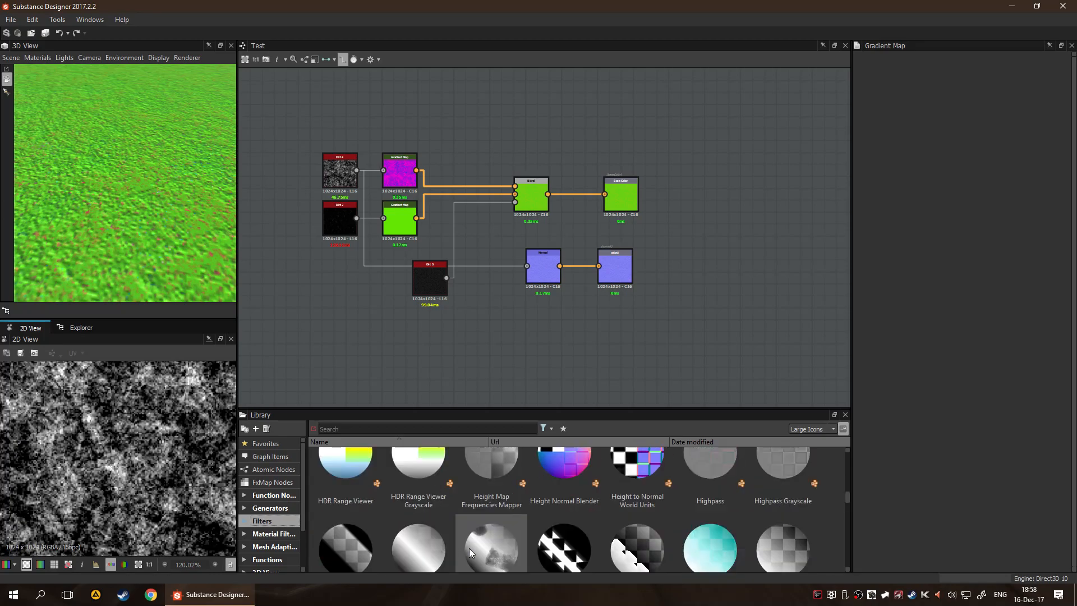
pyautogui.moveTo(635, 505); pyautogui.dragTo(639, 322)
pyautogui.scroll(3, 658, 361)
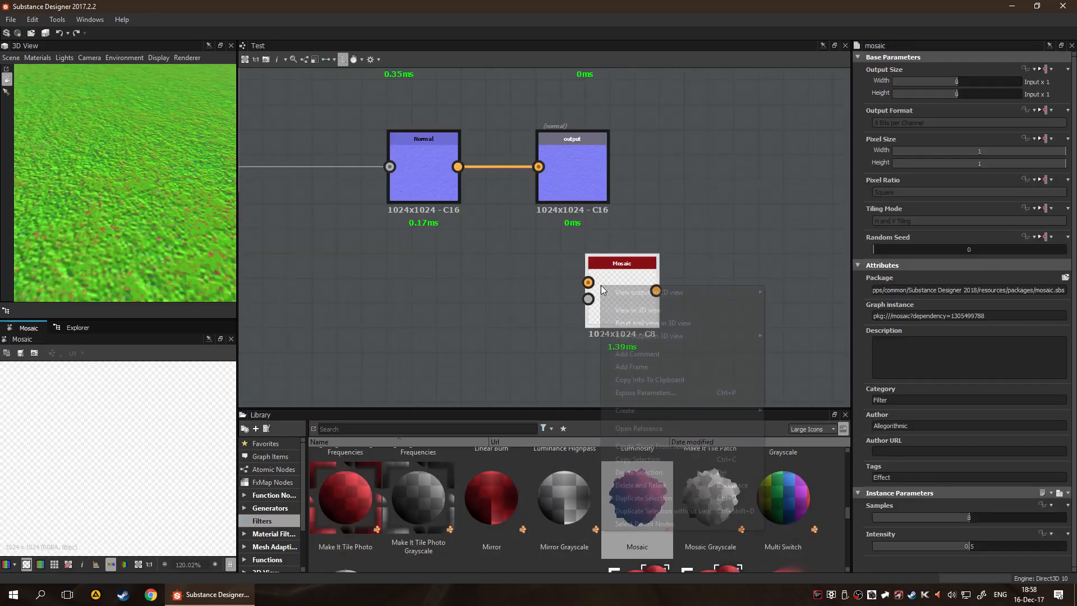
pyautogui.rightClick(601, 285)
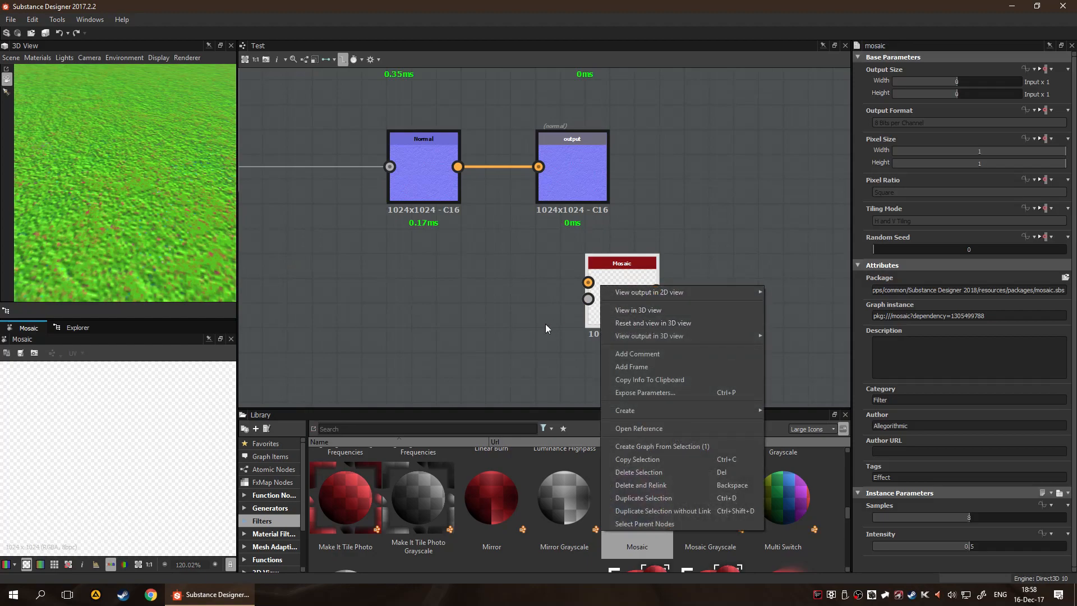
pyautogui.click(646, 425)
pyautogui.click(599, 309)
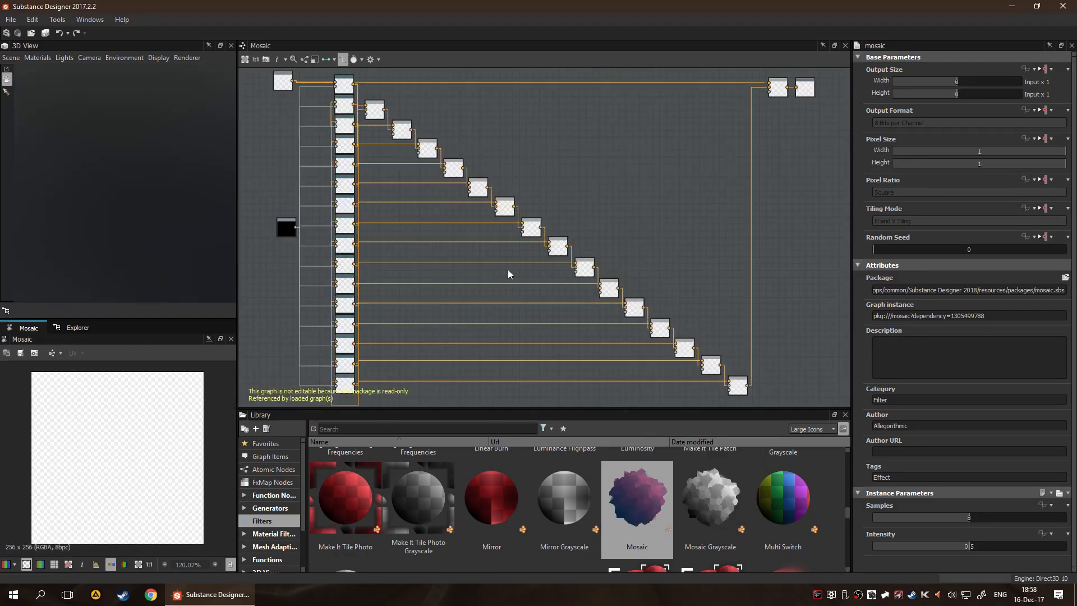
# Examine the inputs and the column of Warp nodes in the Mosaic reference graph
pyautogui.scroll(-3, 467, 241)
pyautogui.scroll(4, 568, 280)
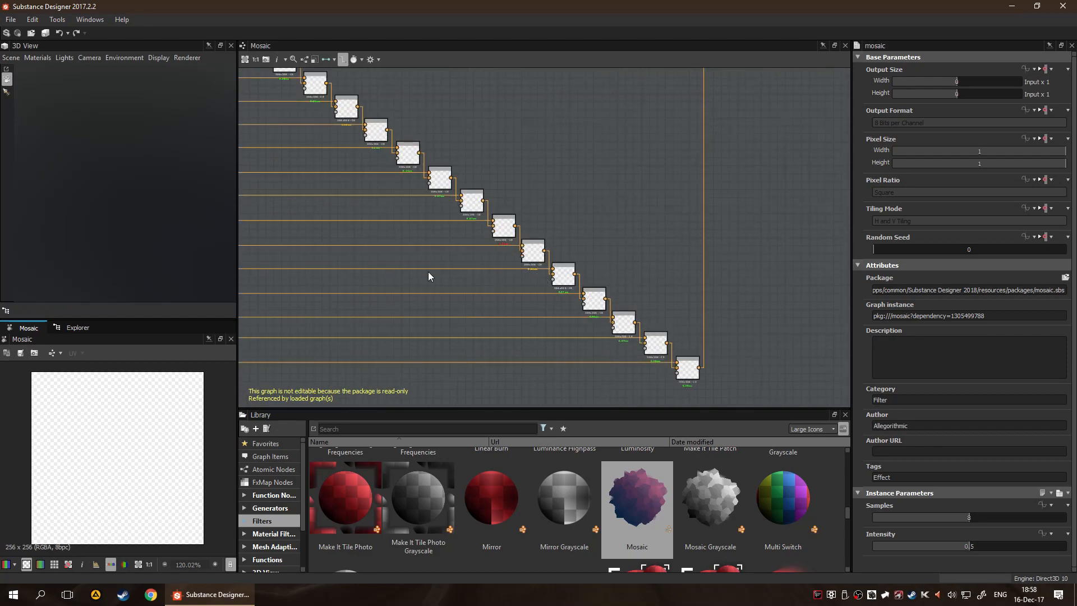
pyautogui.scroll(-5, 354, 290)
pyautogui.scroll(5, 329, 289)
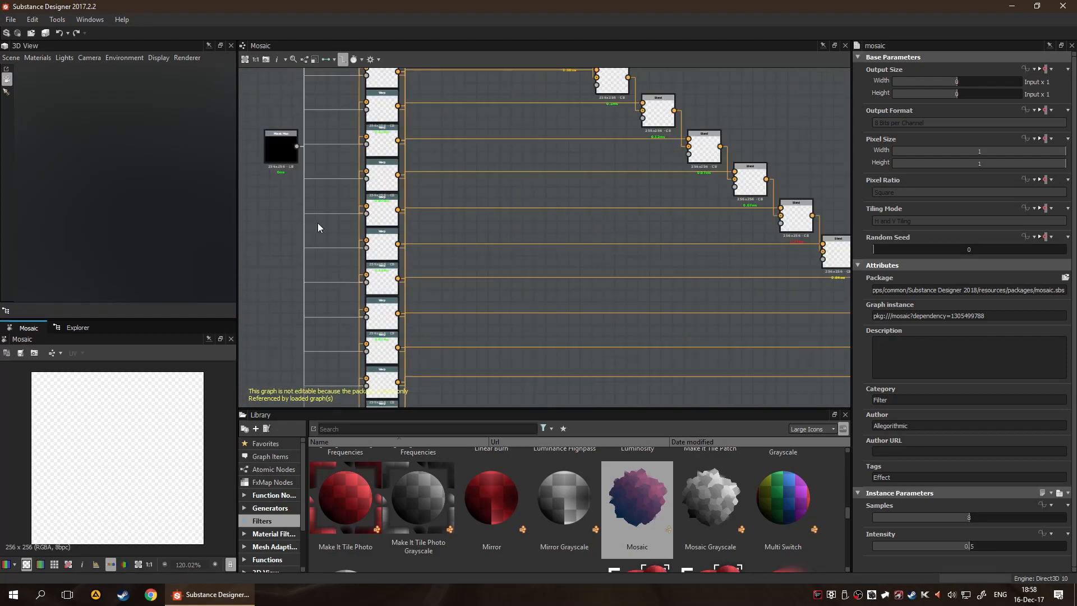
pyautogui.scroll(4, 275, 145)
pyautogui.scroll(3, 286, 229)
pyautogui.scroll(-5, 334, 178)
pyautogui.moveTo(415, 161); pyautogui.dragTo(400, 385, button='middle')
pyautogui.moveTo(425, 127); pyautogui.dragTo(426, 267, button='middle')
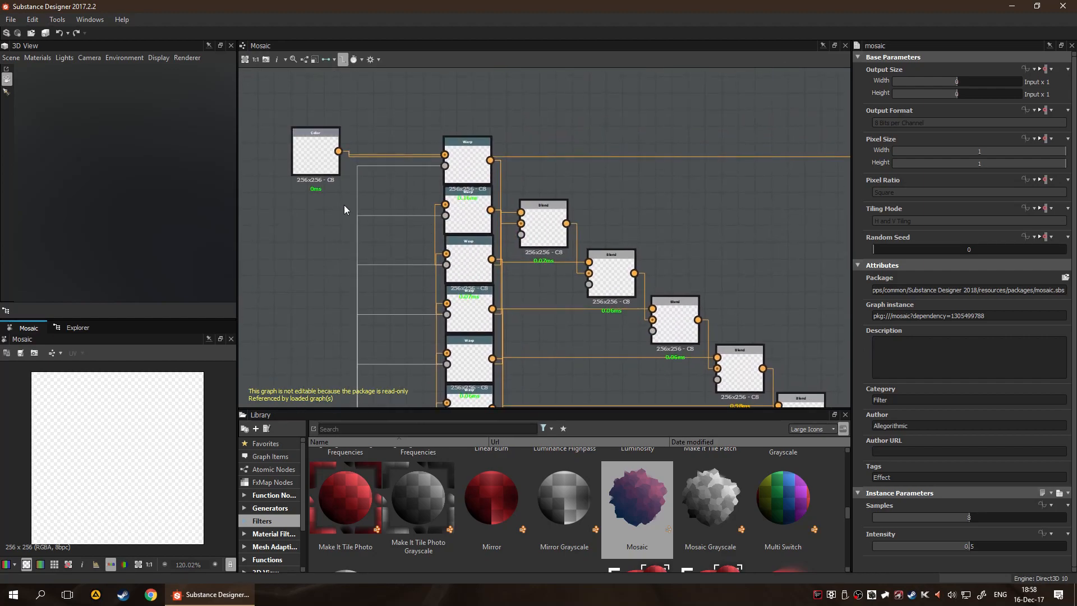
pyautogui.scroll(5, 320, 177)
pyautogui.moveTo(440, 205); pyautogui.dragTo(315, 254, button='middle')
pyautogui.scroll(-5, 428, 251)
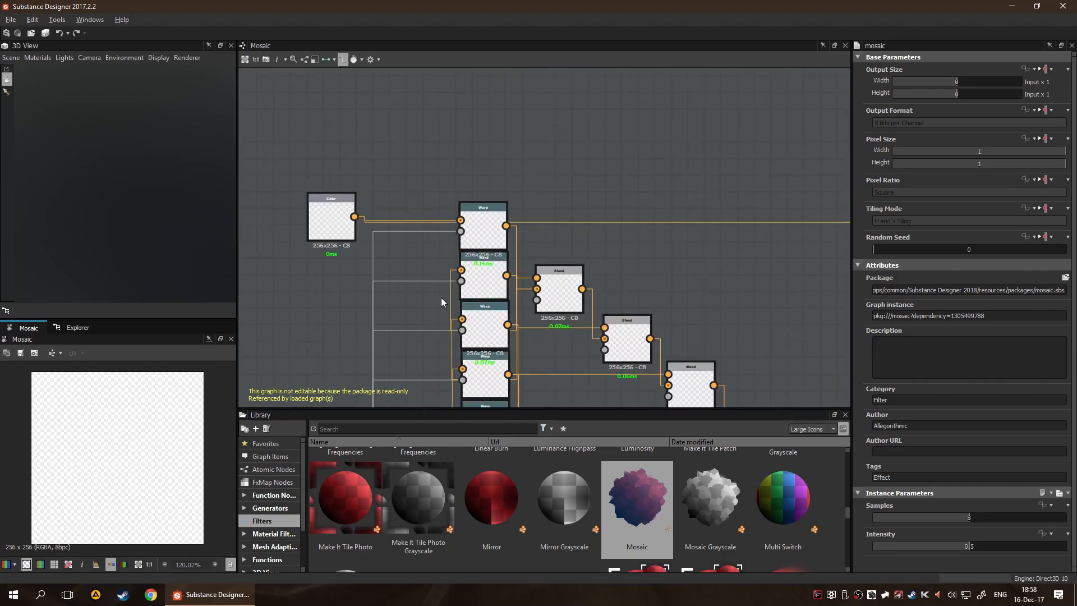
pyautogui.scroll(4, 446, 305)
pyautogui.scroll(2, 427, 324)
pyautogui.moveTo(421, 329); pyautogui.dragTo(424, 215, button='middle')
pyautogui.moveTo(406, 359); pyautogui.dragTo(401, 190, button='middle')
pyautogui.moveTo(377, 255); pyautogui.dragTo(396, 122, button='middle')
pyautogui.moveTo(330, 260); pyautogui.dragTo(406, 103, button='middle')
pyautogui.scroll(-6, 534, 262)
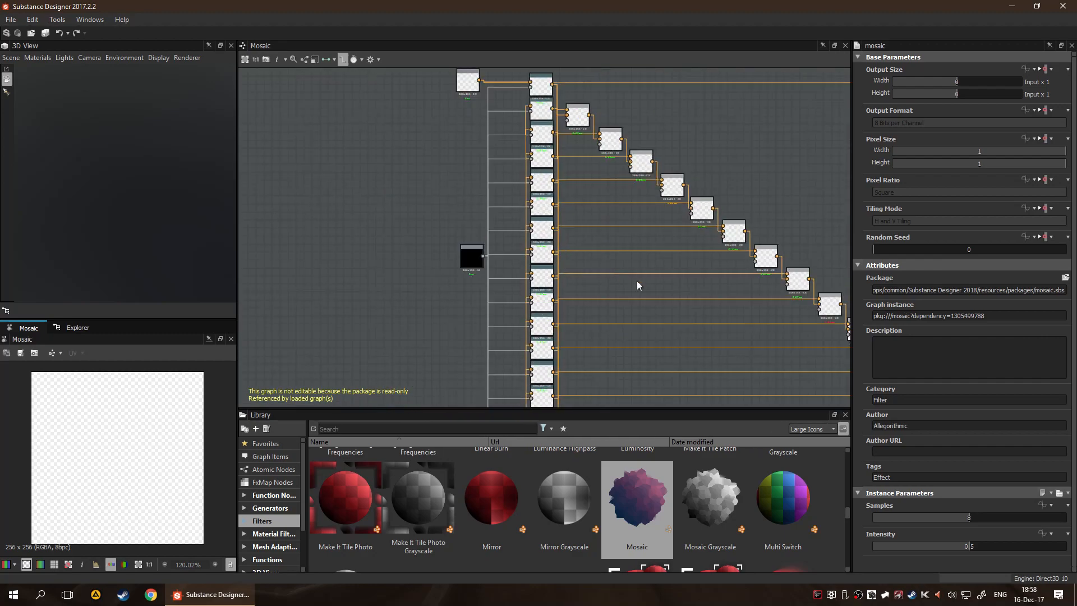
# Follow the chain of Blend nodes in the Mosaic graph through to its Output node
pyautogui.moveTo(623, 277); pyautogui.dragTo(573, 369, button='middle')
pyautogui.scroll(2, 572, 218)
pyautogui.scroll(3, 446, 291)
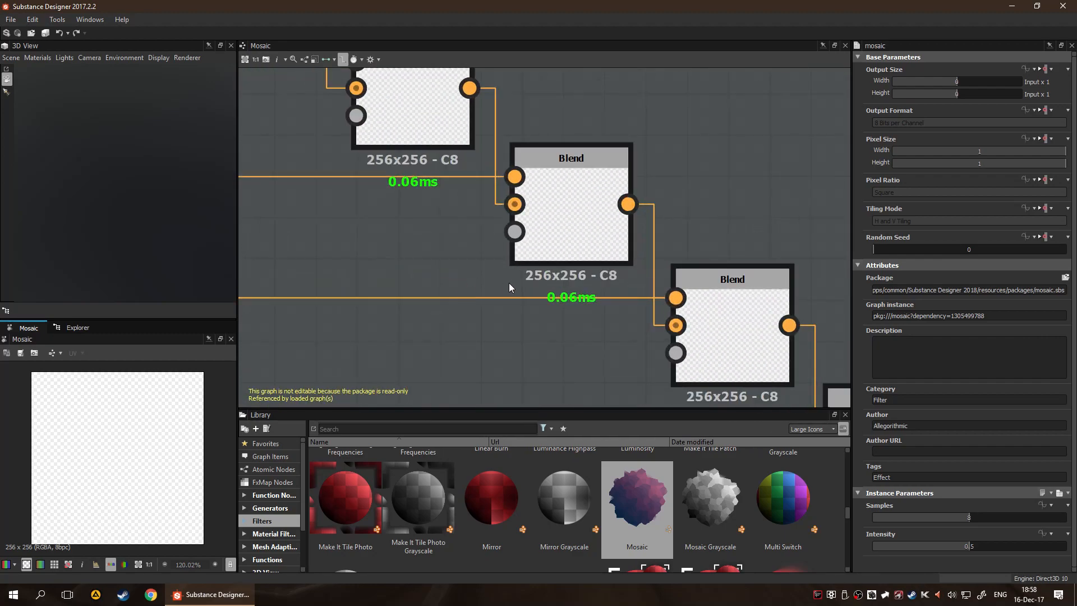
pyautogui.scroll(-3, 507, 284)
pyautogui.moveTo(649, 365); pyautogui.dragTo(473, 269, button='middle')
pyautogui.scroll(-2, 473, 268)
pyautogui.moveTo(582, 271); pyautogui.dragTo(369, 127, button='middle')
pyautogui.scroll(3, 540, 280)
pyautogui.moveTo(529, 221); pyautogui.dragTo(518, 387, button='middle')
pyautogui.moveTo(577, 236); pyautogui.dragTo(568, 438, button='middle')
pyautogui.moveTo(604, 202); pyautogui.dragTo(548, 522, button='middle')
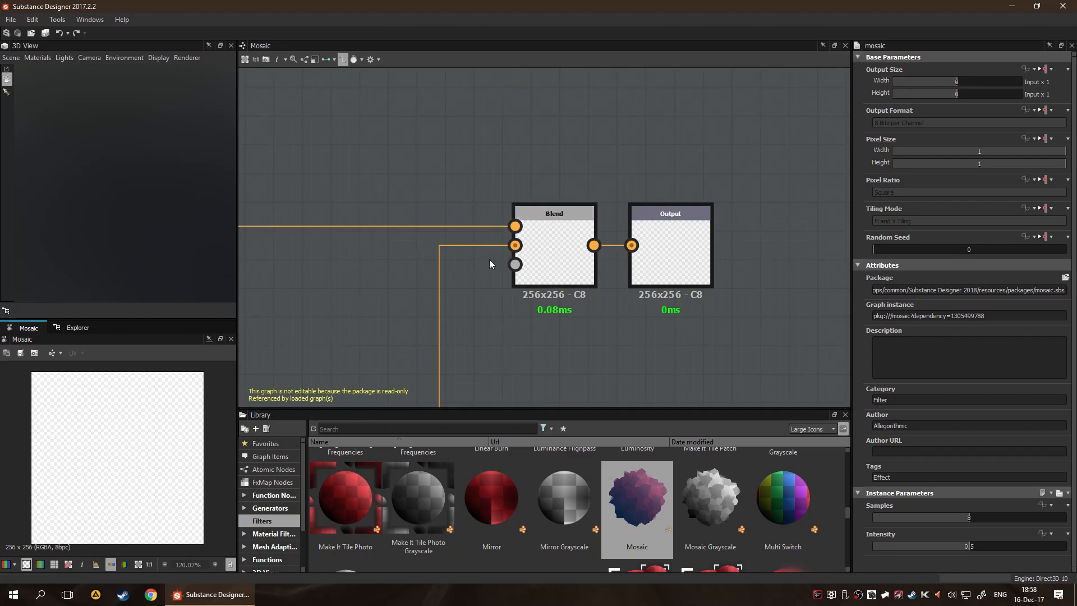
pyautogui.scroll(-5, 496, 289)
pyautogui.moveTo(387, 286); pyautogui.dragTo(938, 261, button='middle')
pyautogui.moveTo(683, 258); pyautogui.dragTo(14, 223, button='middle')
pyautogui.moveTo(486, 271); pyautogui.dragTo(705, 260, button='middle')
pyautogui.moveTo(772, 216); pyautogui.dragTo(507, 190, button='middle')
pyautogui.scroll(5, 507, 190)
pyautogui.scroll(3, 363, 235)
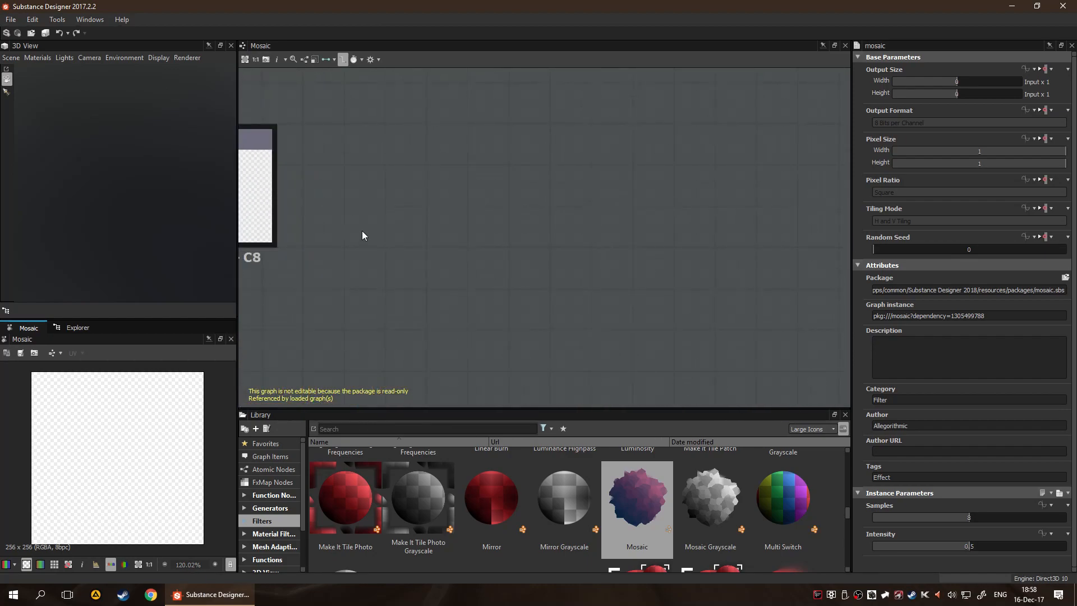
# Leave the Mosaic reference graph and reopen the Test graph
pyautogui.click(71, 327)
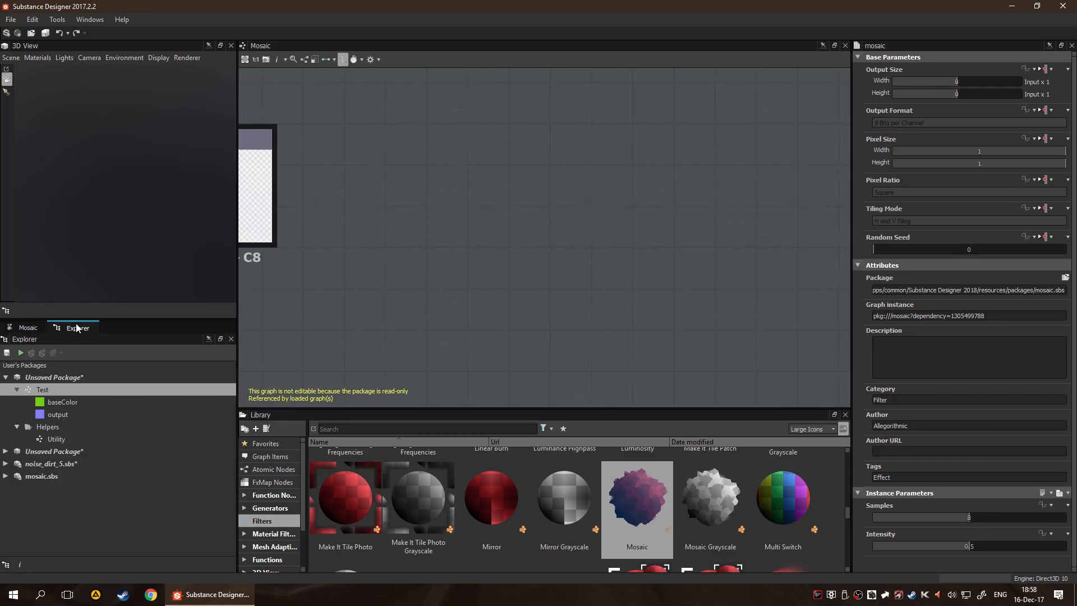
pyautogui.scroll(-5, 375, 287)
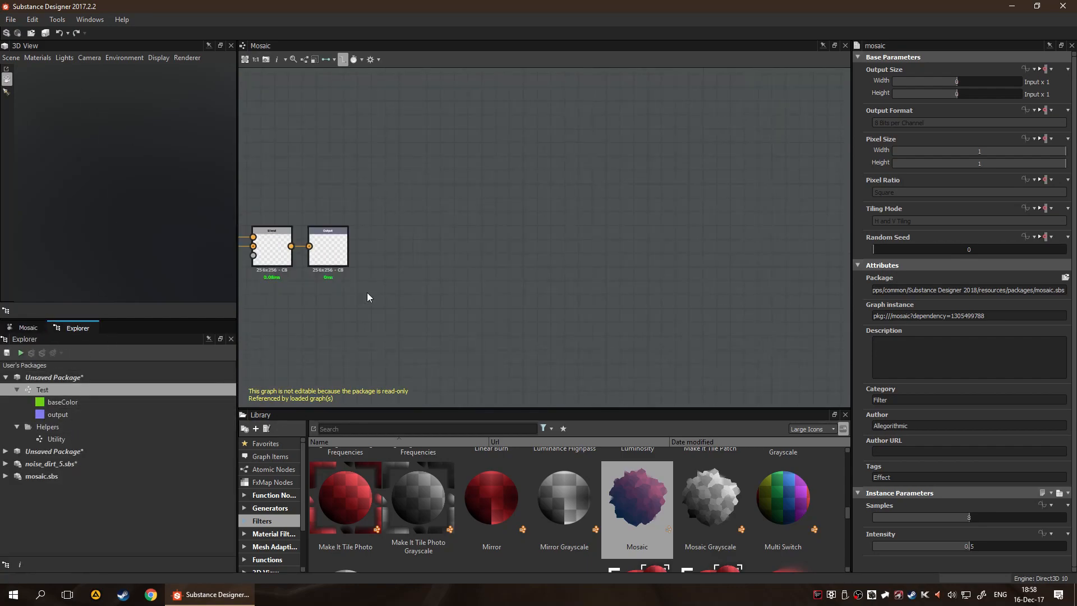
pyautogui.moveTo(393, 291); pyautogui.dragTo(505, 251, button='middle')
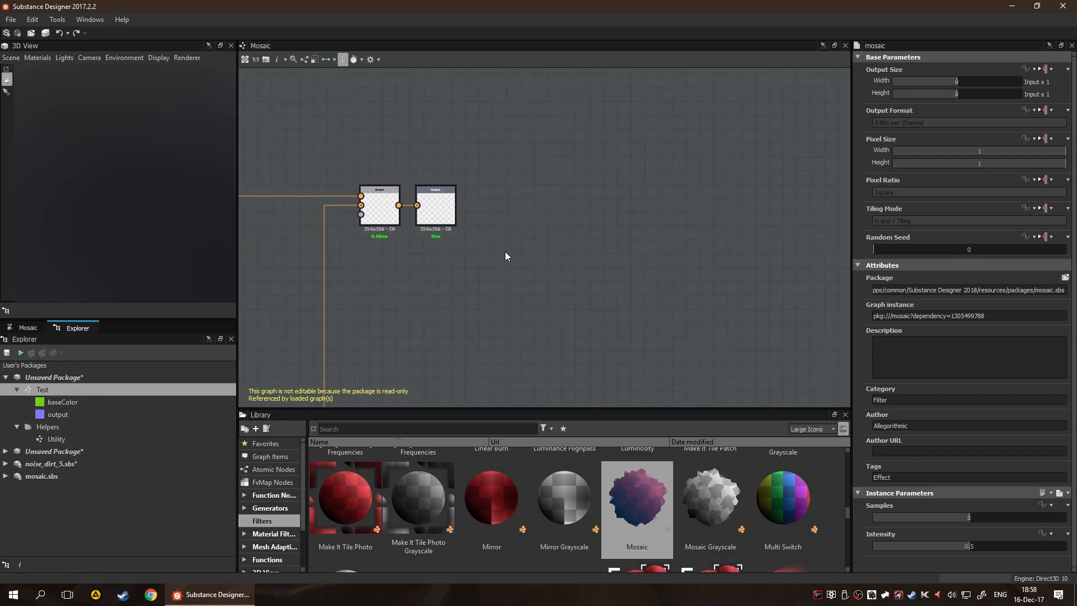
pyautogui.doubleClick(52, 391)
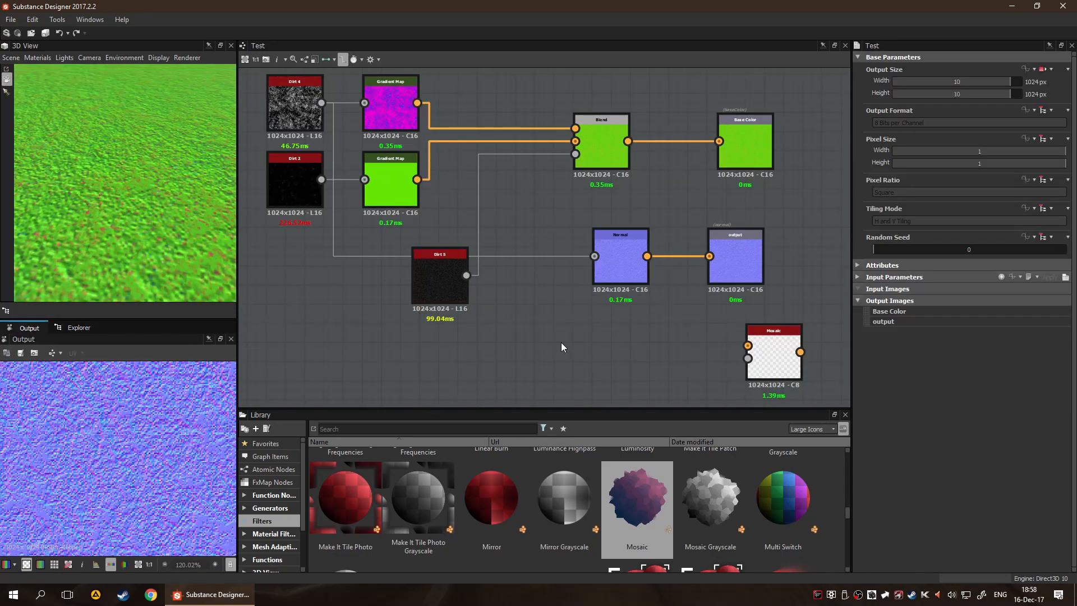
# Delete the Mosaic node below the normal output in the Test graph
pyautogui.moveTo(612, 348); pyautogui.dragTo(584, 282, button='middle')
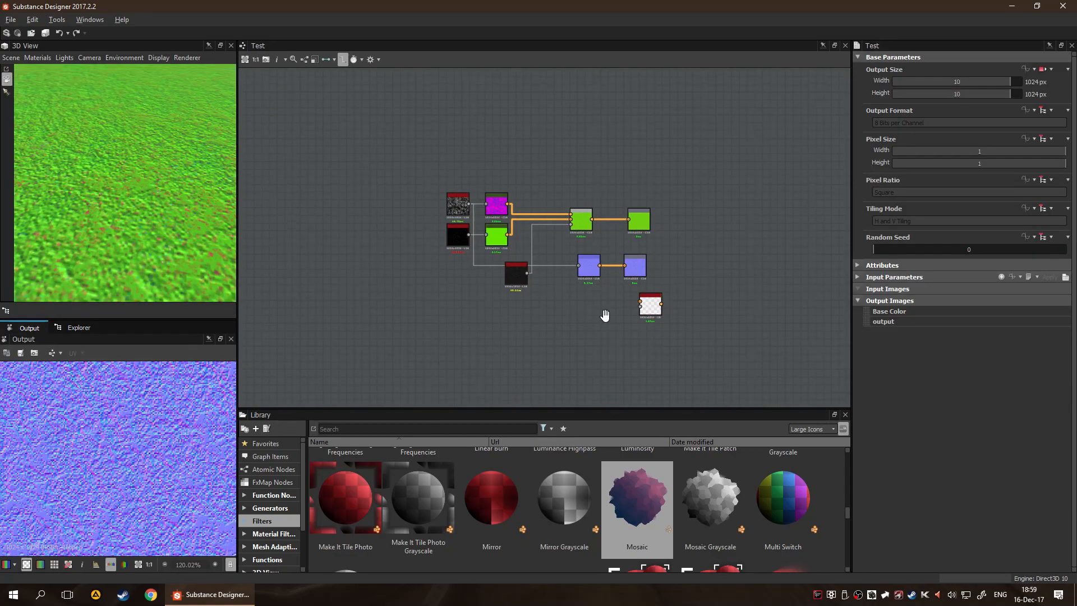
pyautogui.scroll(5, 608, 271)
pyautogui.click(673, 272)
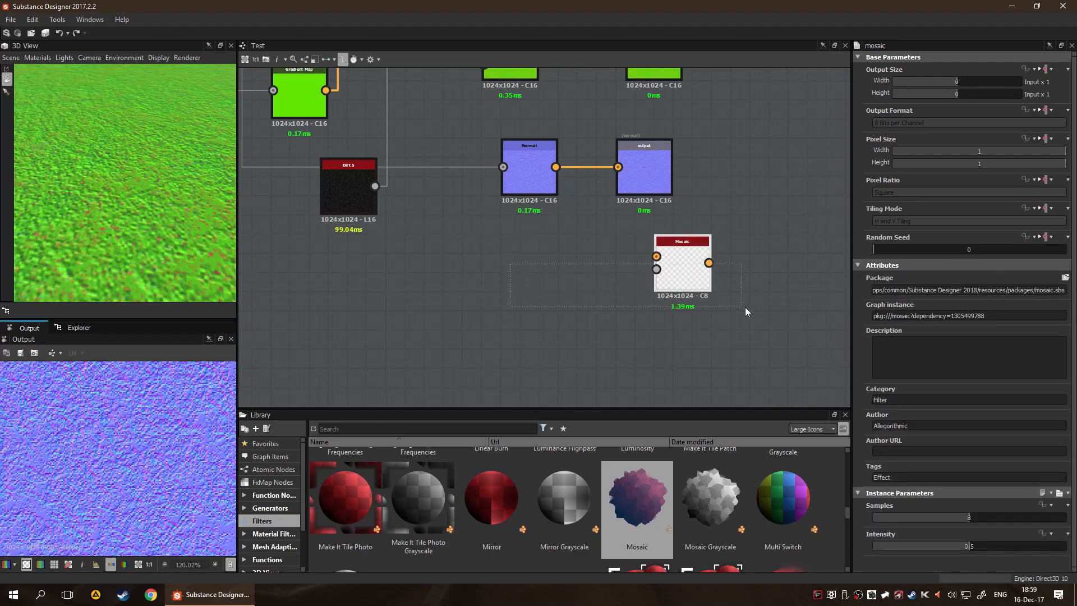
pyautogui.press('Delete')
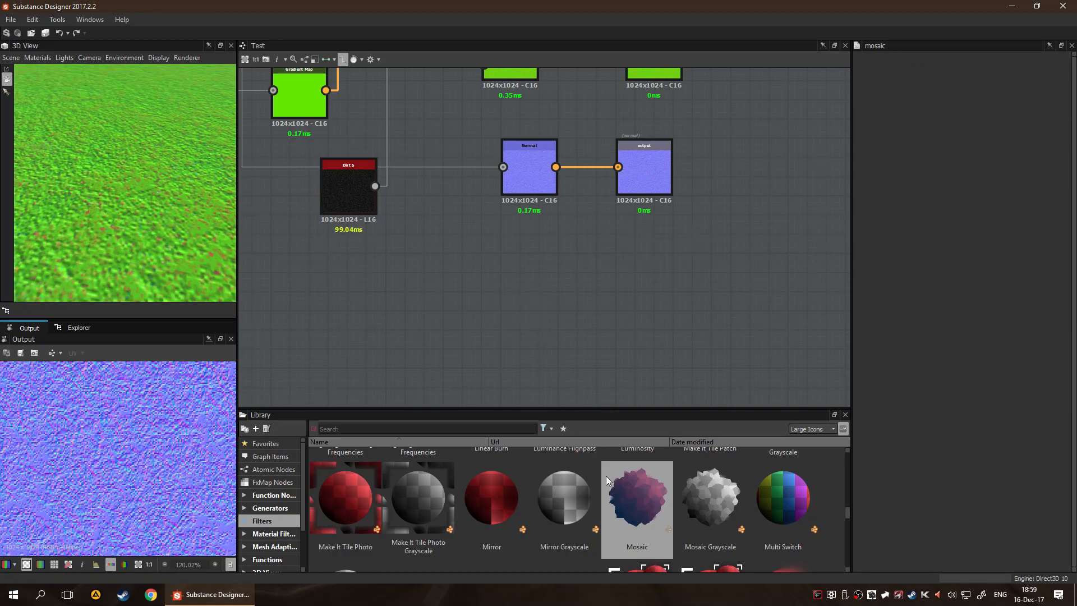
# Move the Dirt 5 node into the same column as the other noises, below Dirt 2
pyautogui.scroll(5, 477, 482)
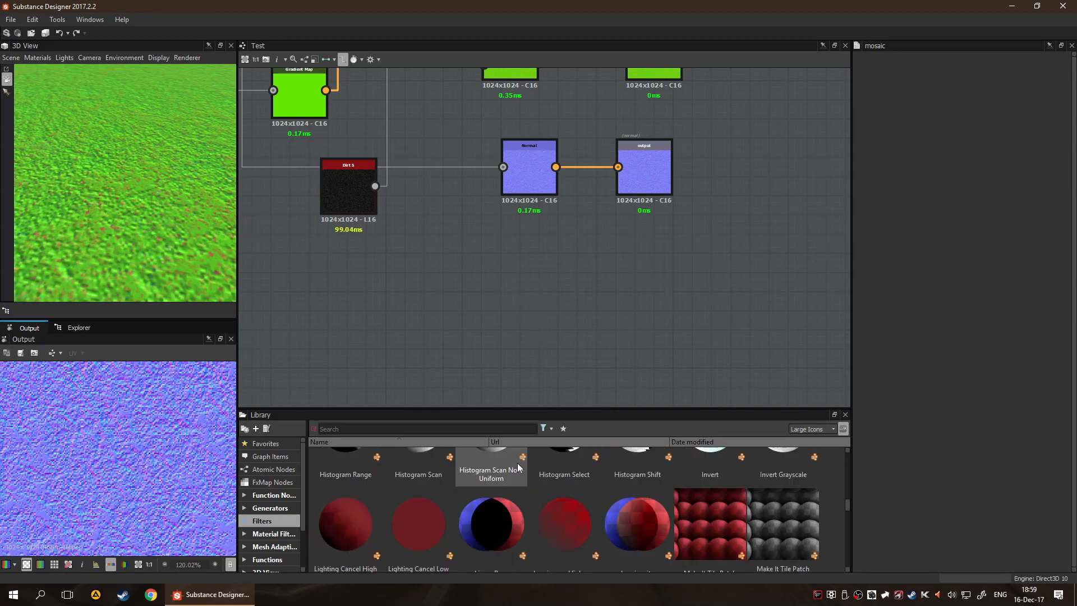
pyautogui.scroll(-5, 526, 279)
pyautogui.scroll(6, 458, 293)
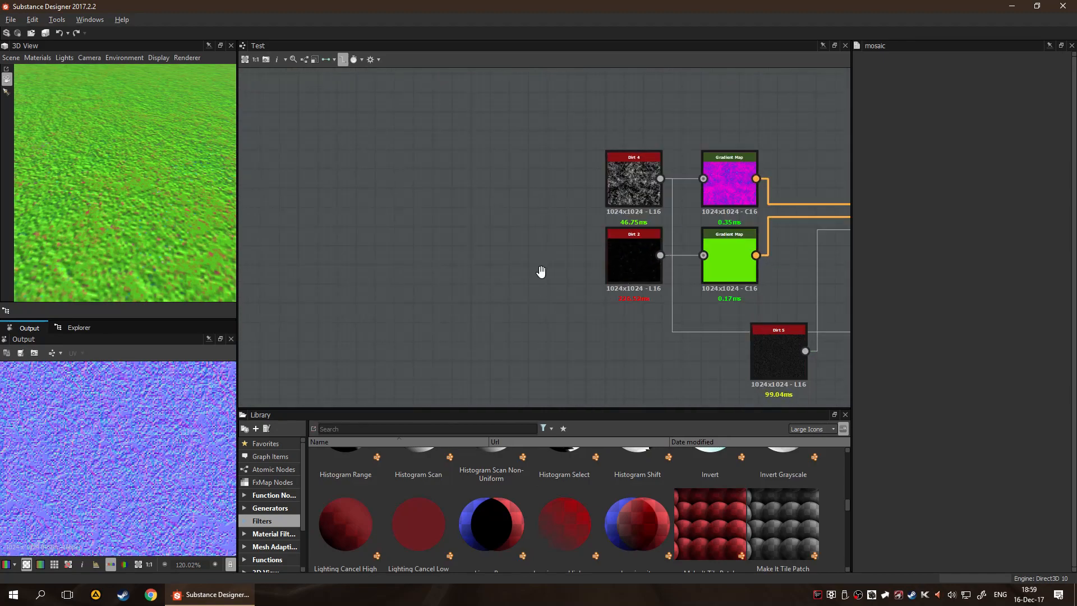
pyautogui.moveTo(568, 276); pyautogui.dragTo(407, 282, button='middle')
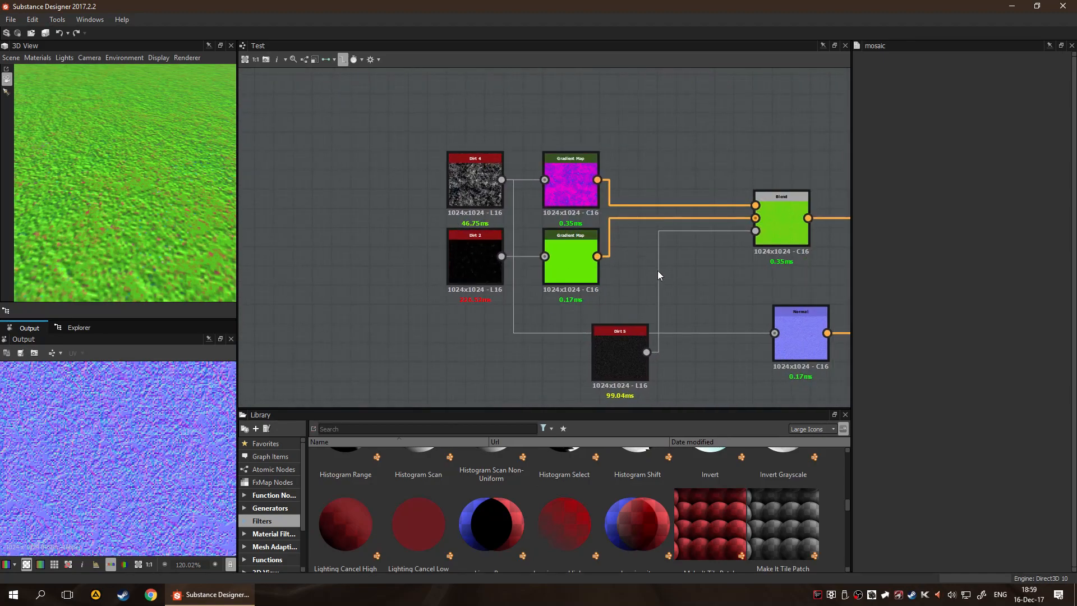
pyautogui.moveTo(618, 161); pyautogui.dragTo(440, 106, button='middle')
pyautogui.moveTo(505, 259); pyautogui.dragTo(566, 267, button='middle')
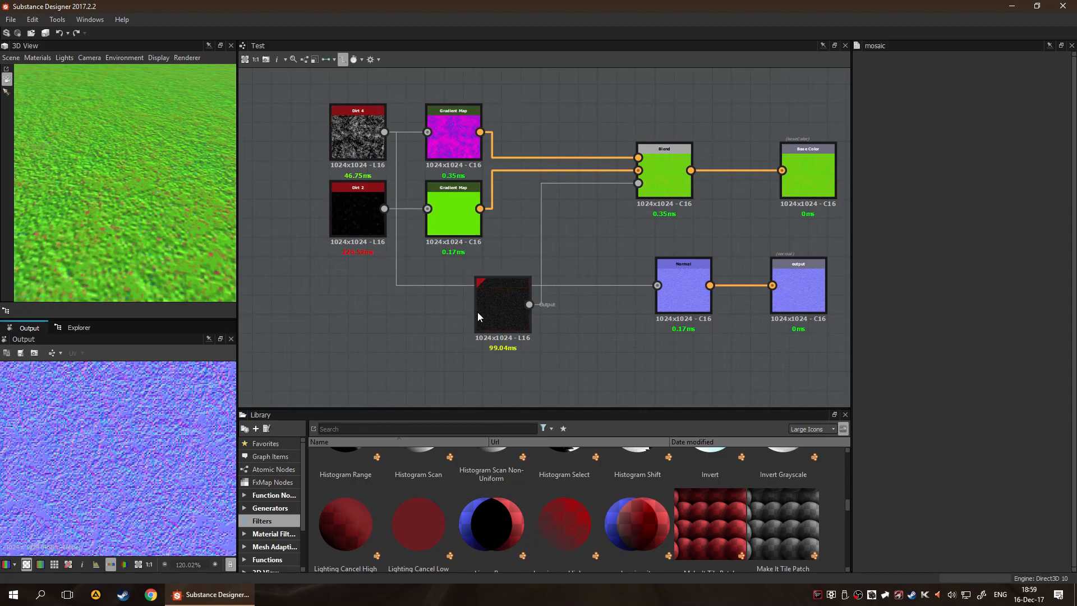
pyautogui.moveTo(492, 300); pyautogui.dragTo(343, 310)
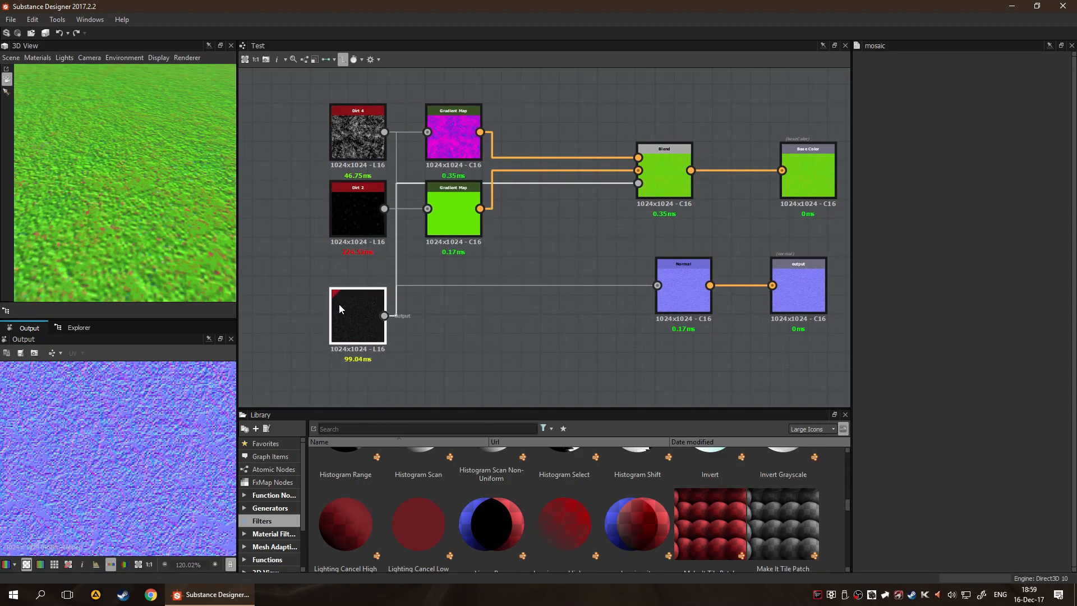
pyautogui.moveTo(459, 337); pyautogui.dragTo(536, 334, button='middle')
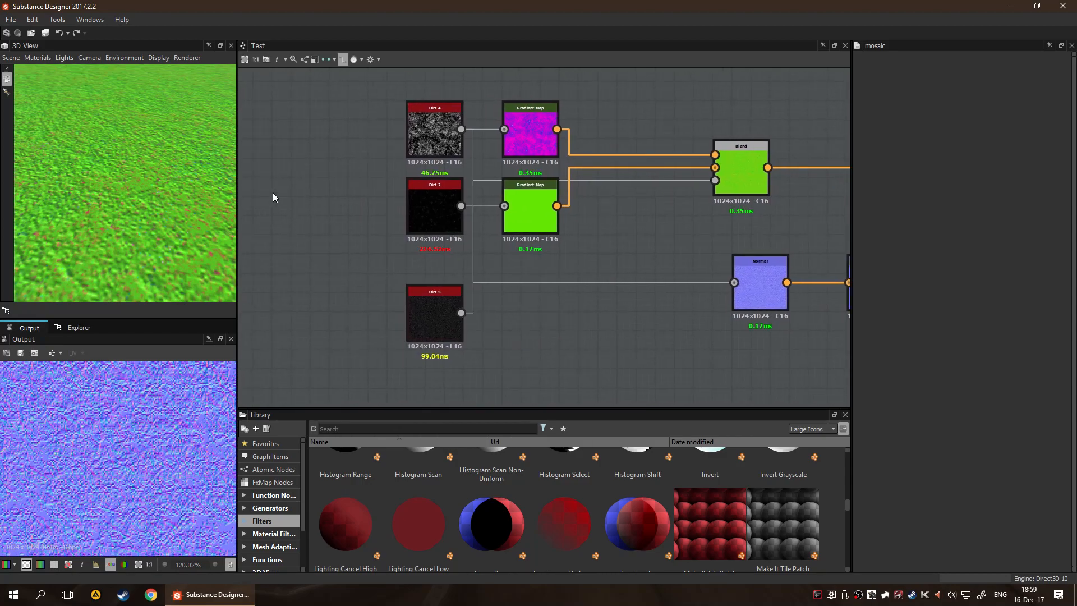
# Add an Input Grayscale node beside the noises and duplicate it to make a column of three inputs
pyautogui.press('space')
pyautogui.write('in')
pyautogui.press('Down')
pyautogui.press('Return')
pyautogui.hotkey('ctrl', 'c')
pyautogui.hotkey('ctrl', 'v')
pyautogui.moveTo(547, 235); pyautogui.dragTo(252, 345)
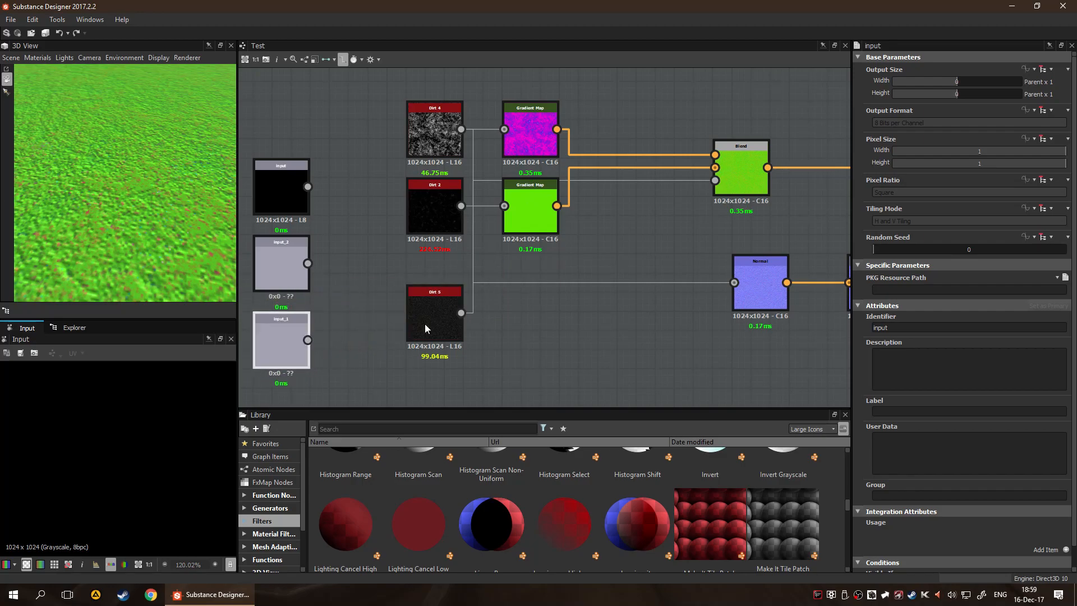
# Try giving the first Input node an RGBA diffuse usage, look over the output nodes, and remove the usage again
pyautogui.scroll(-1, 1011, 299)
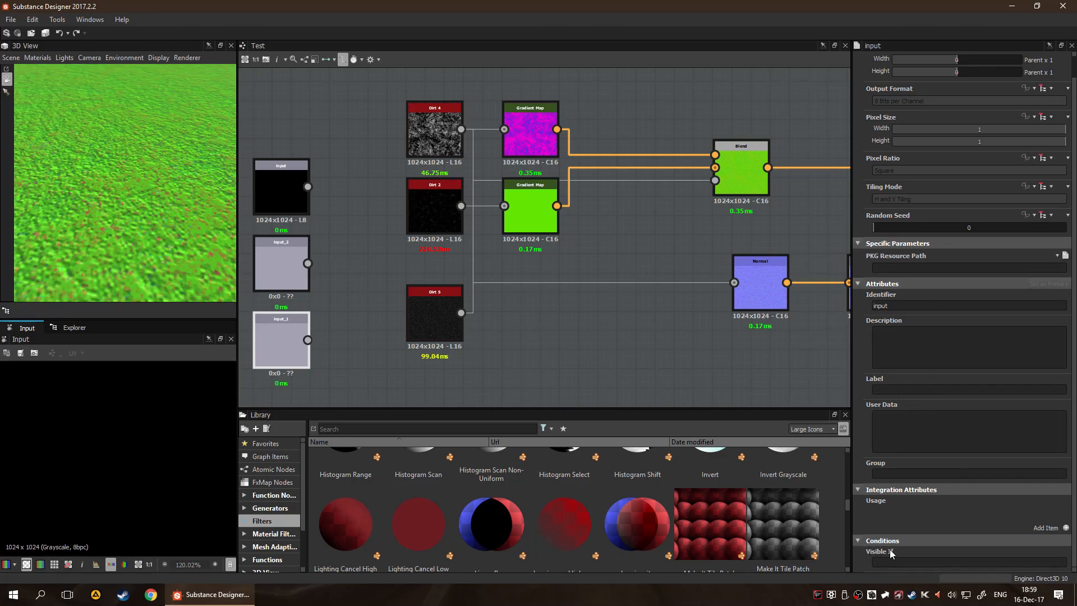
pyautogui.click(1066, 528)
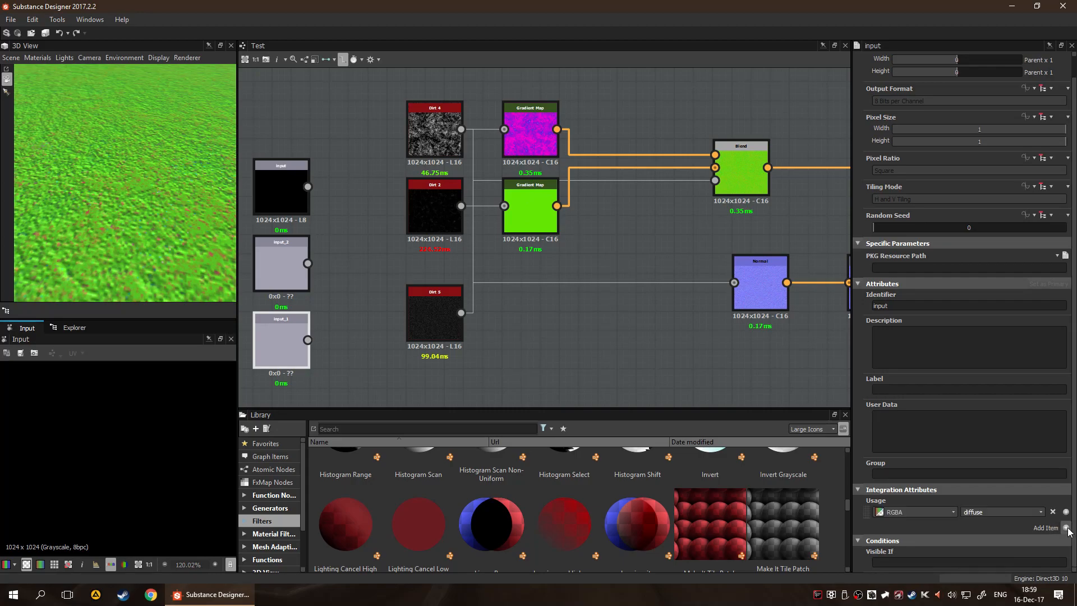
pyautogui.click(1025, 511)
pyautogui.click(1041, 512)
pyautogui.click(758, 352)
pyautogui.moveTo(724, 340); pyautogui.dragTo(451, 294, button='middle')
pyautogui.scroll(-1, 628, 307)
pyautogui.moveTo(671, 261); pyautogui.dragTo(628, 260, button='middle')
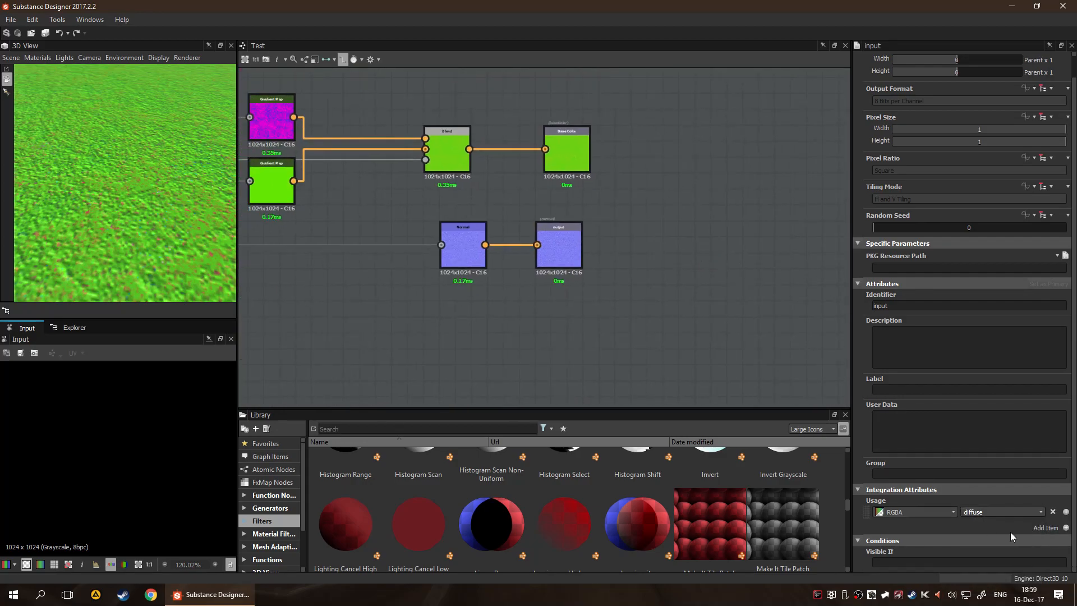
pyautogui.click(1052, 511)
# Move the three Input nodes up together so they sit level with the Dirt nodes
pyautogui.moveTo(480, 339); pyautogui.dragTo(718, 326, button='middle')
pyautogui.moveTo(611, 338); pyautogui.dragTo(647, 387, button='middle')
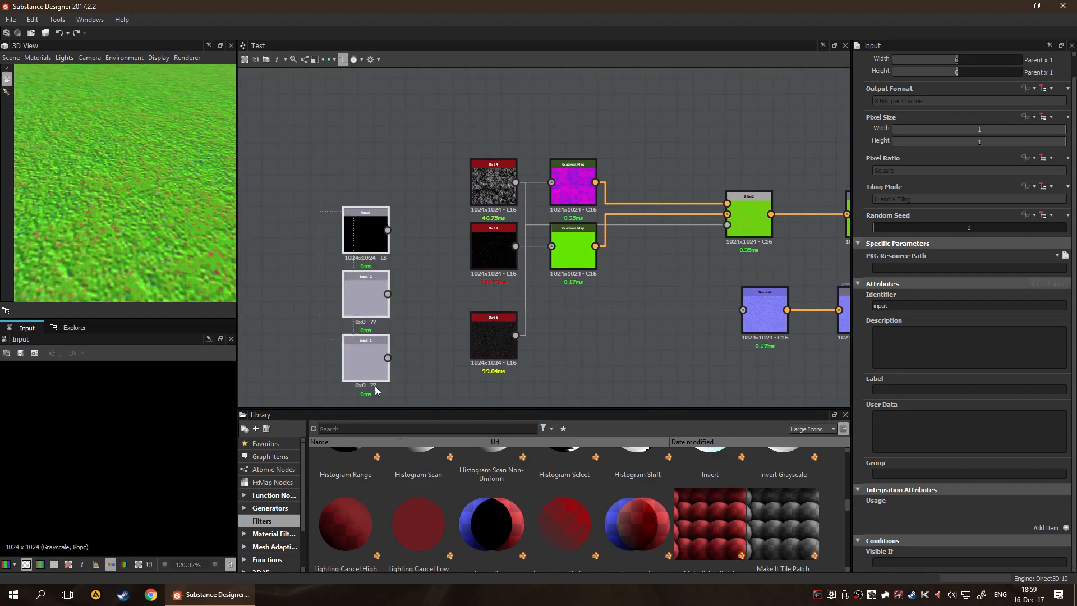
pyautogui.moveTo(361, 235); pyautogui.dragTo(364, 203)
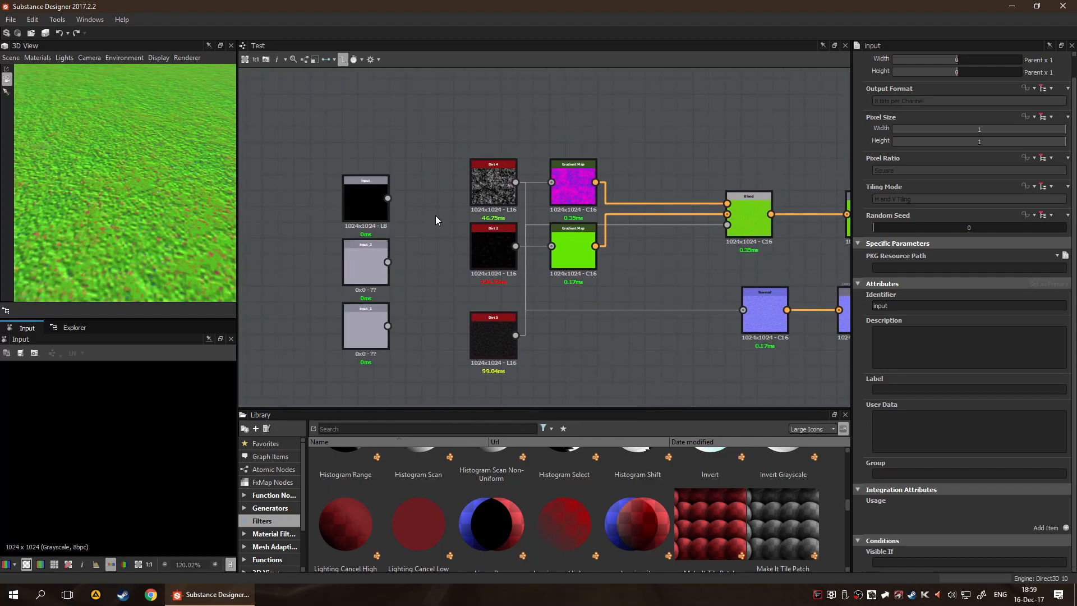
# Feed the magenta Gradient Map and the Normal node from the first Input node, and delete Dirt 4
pyautogui.scroll(3, 435, 217)
pyautogui.moveTo(457, 184); pyautogui.dragTo(729, 171)
pyautogui.moveTo(604, 178); pyautogui.dragTo(470, 292)
pyautogui.scroll(-5, 539, 313)
pyautogui.moveTo(598, 314); pyautogui.dragTo(556, 252, button='middle')
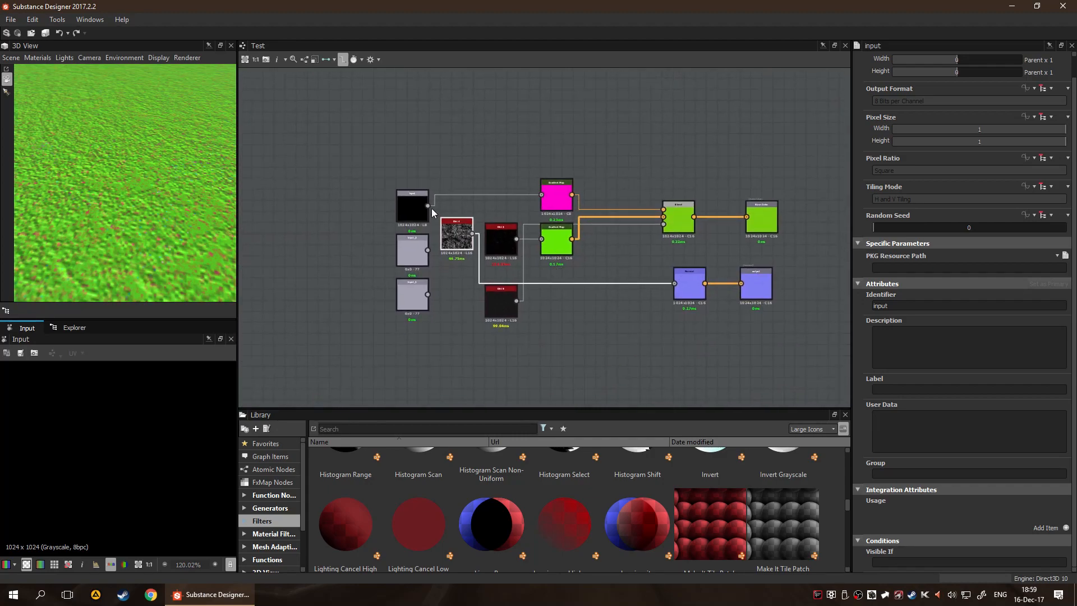
pyautogui.click(456, 238)
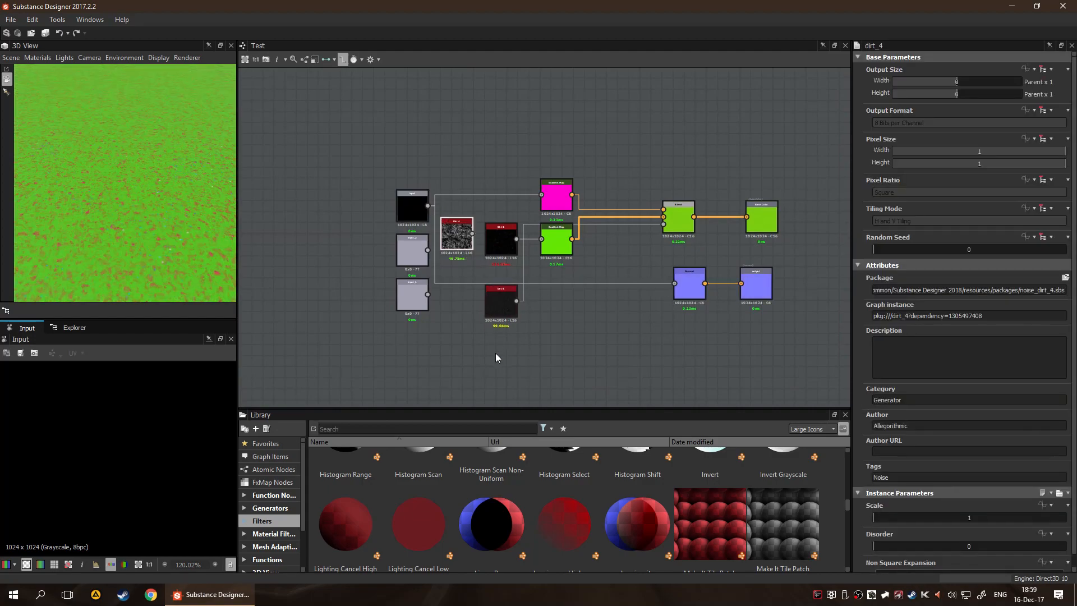
pyautogui.press('Delete')
# Connect the second Input node to the green Gradient Map, delete Dirt 2, and align the input with that Gradient Map
pyautogui.scroll(2, 464, 360)
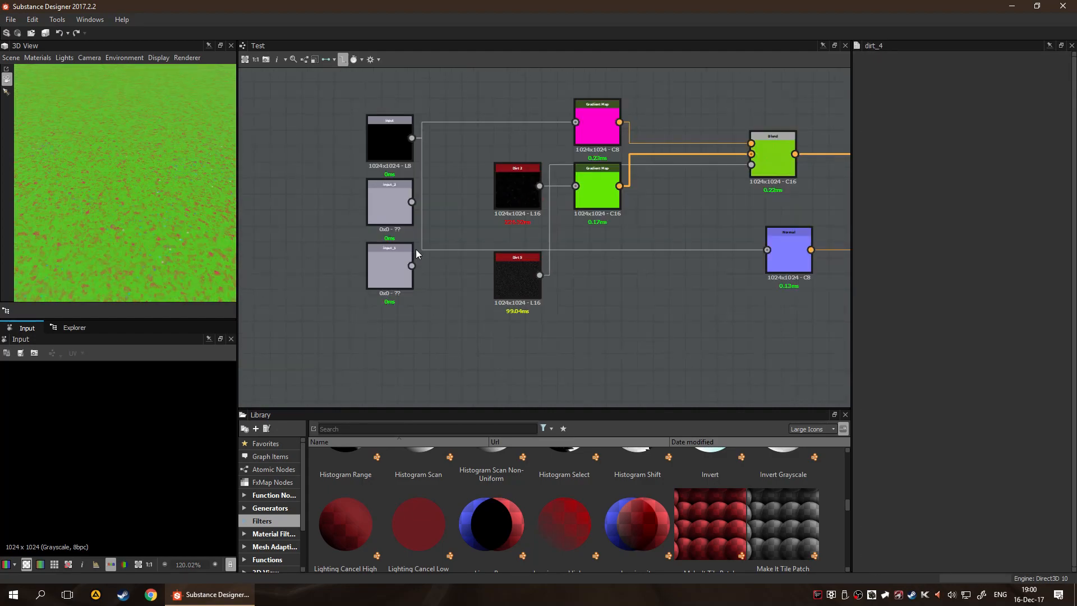
pyautogui.scroll(1, 500, 204)
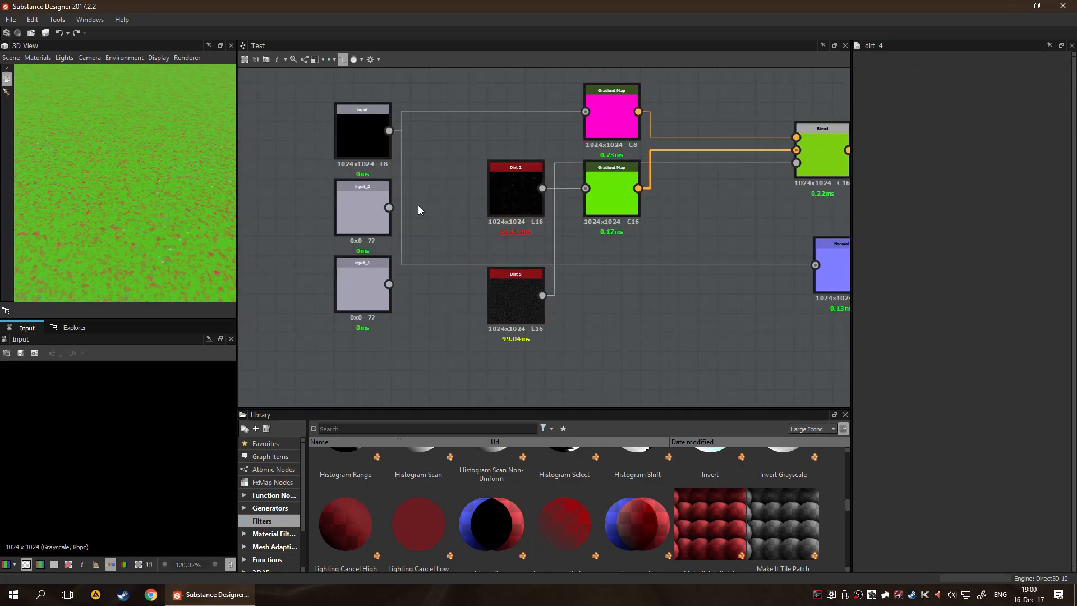
pyautogui.moveTo(389, 207); pyautogui.dragTo(594, 194)
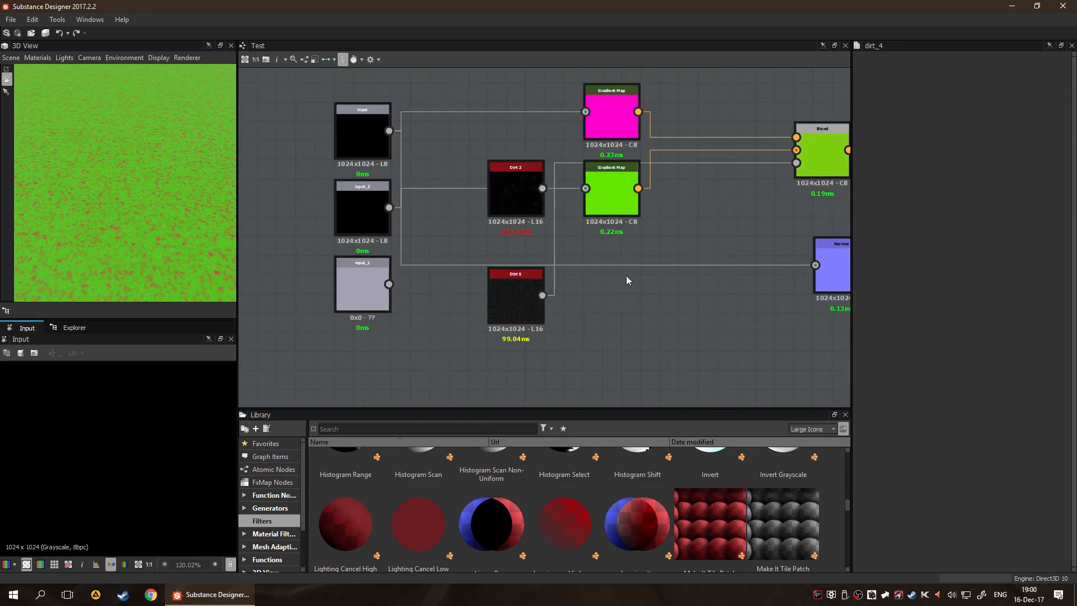
pyautogui.moveTo(497, 213); pyautogui.dragTo(439, 251)
pyautogui.press('Delete')
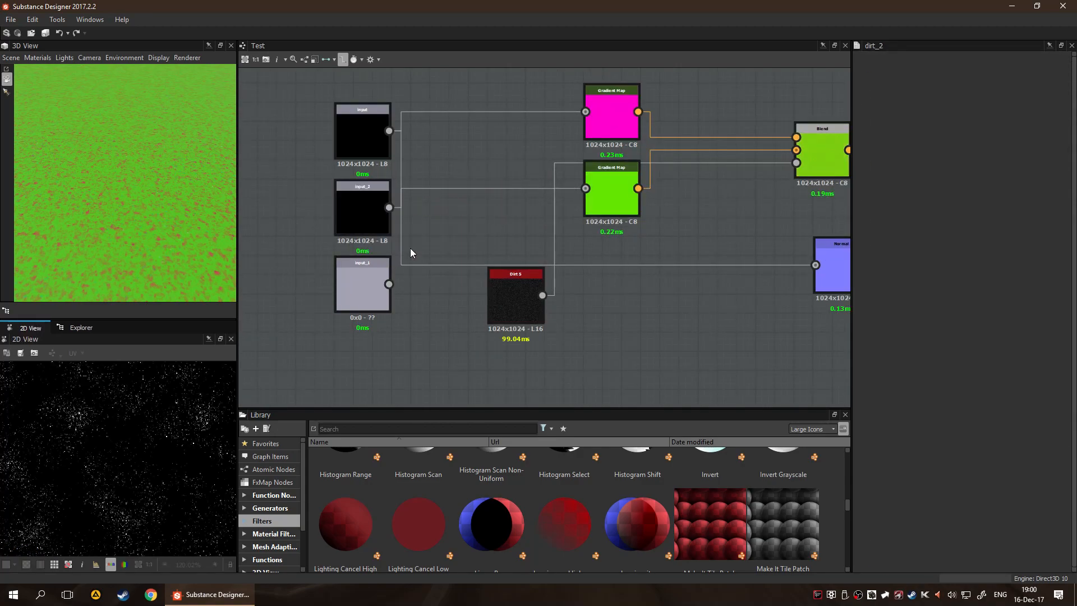
pyautogui.moveTo(350, 207); pyautogui.dragTo(349, 185)
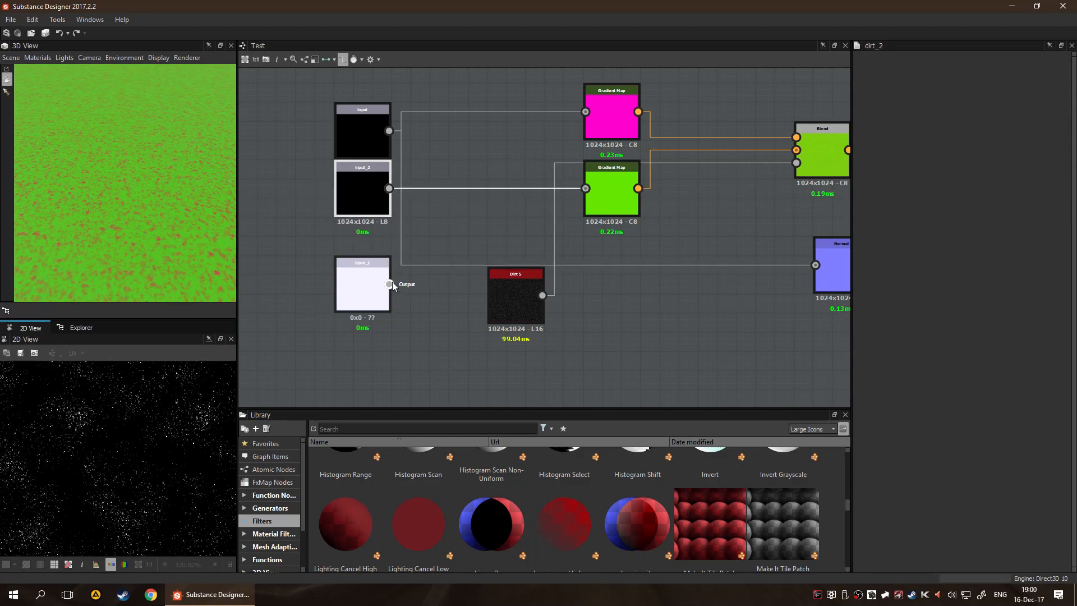
# Connect the lowest Input node to the Blend node's mask input and delete Dirt 5
pyautogui.moveTo(388, 284); pyautogui.dragTo(796, 163)
pyautogui.click(510, 309)
pyautogui.press('Delete')
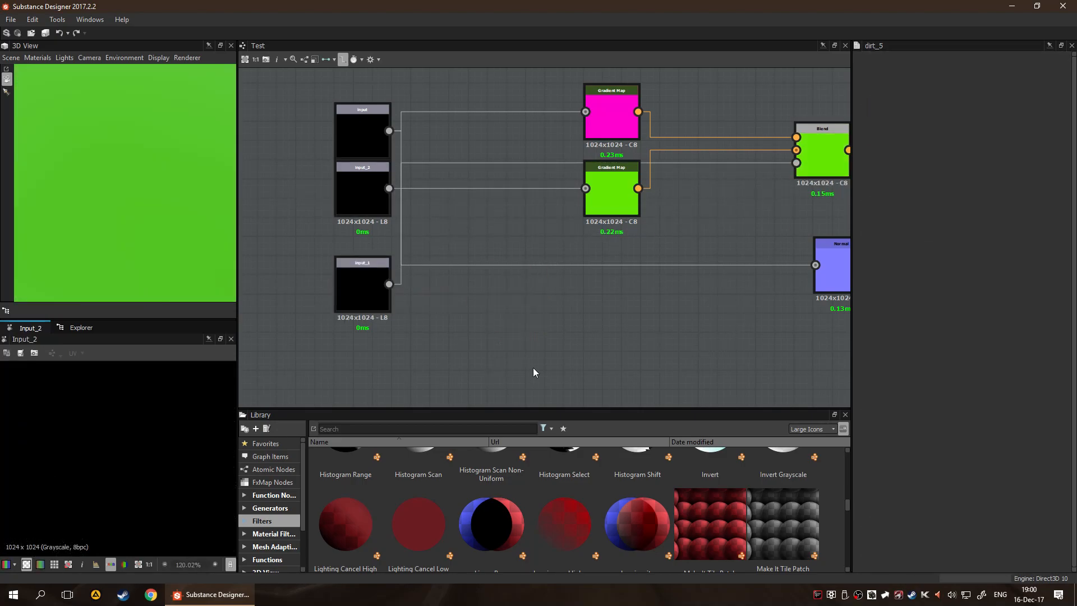
# Review the reworked graph from its three Input nodes through to the Base Color and normal outputs
pyautogui.scroll(-5, 527, 367)
pyautogui.moveTo(603, 296); pyautogui.dragTo(583, 292, button='middle')
pyautogui.scroll(5, 591, 288)
pyautogui.moveTo(452, 342); pyautogui.dragTo(549, 256, button='middle')
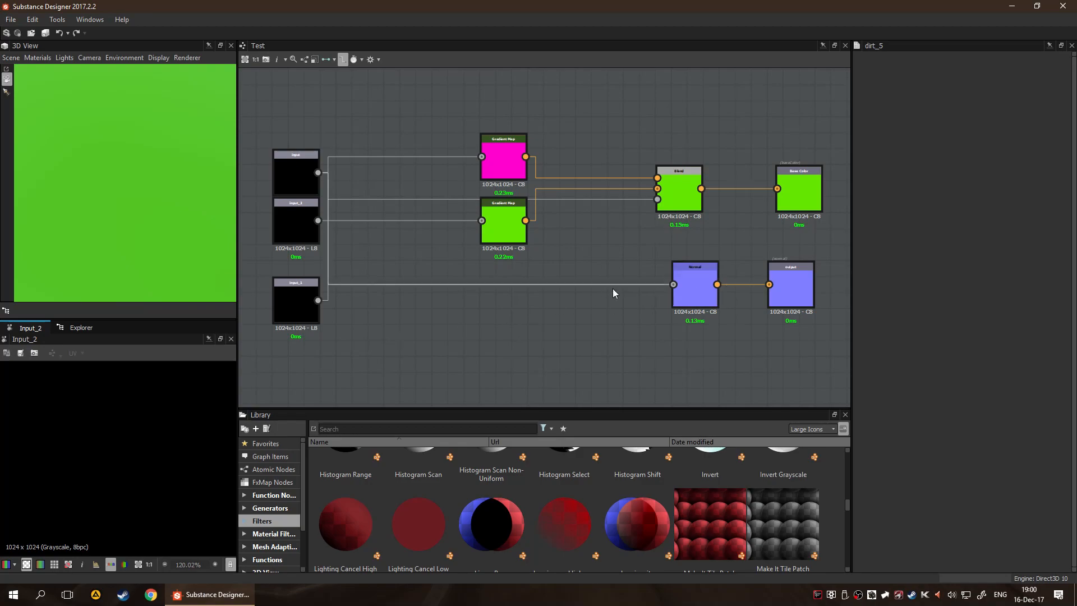
pyautogui.scroll(-4, 478, 324)
pyautogui.scroll(5, 703, 301)
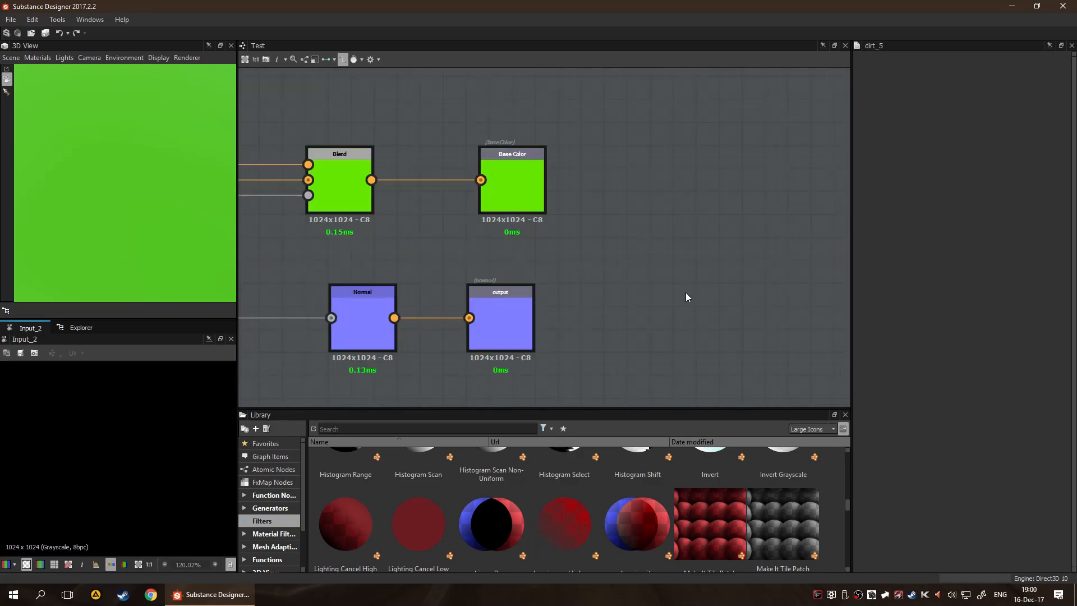
pyautogui.scroll(-5, 442, 279)
pyautogui.moveTo(373, 333); pyautogui.dragTo(490, 329, button='middle')
pyautogui.scroll(5, 393, 321)
pyautogui.moveTo(566, 192); pyautogui.dragTo(549, 324, button='middle')
pyautogui.scroll(-3, 630, 281)
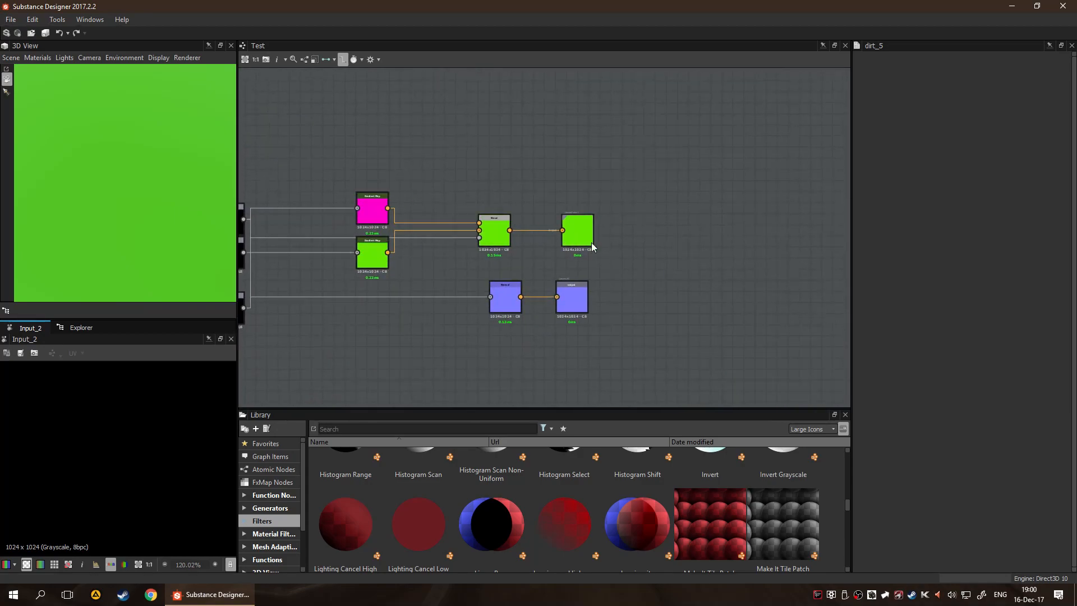
pyautogui.scroll(-3, 366, 315)
pyautogui.scroll(5, 315, 275)
pyautogui.scroll(-4, 481, 302)
pyautogui.scroll(-10, 398, 462)
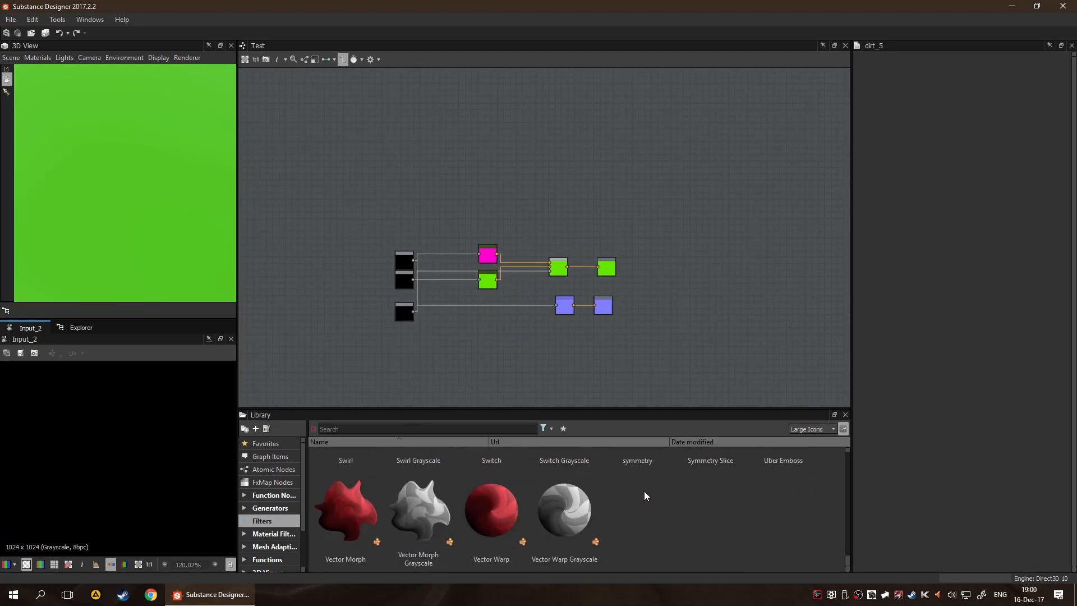
pyautogui.scroll(3, 500, 351)
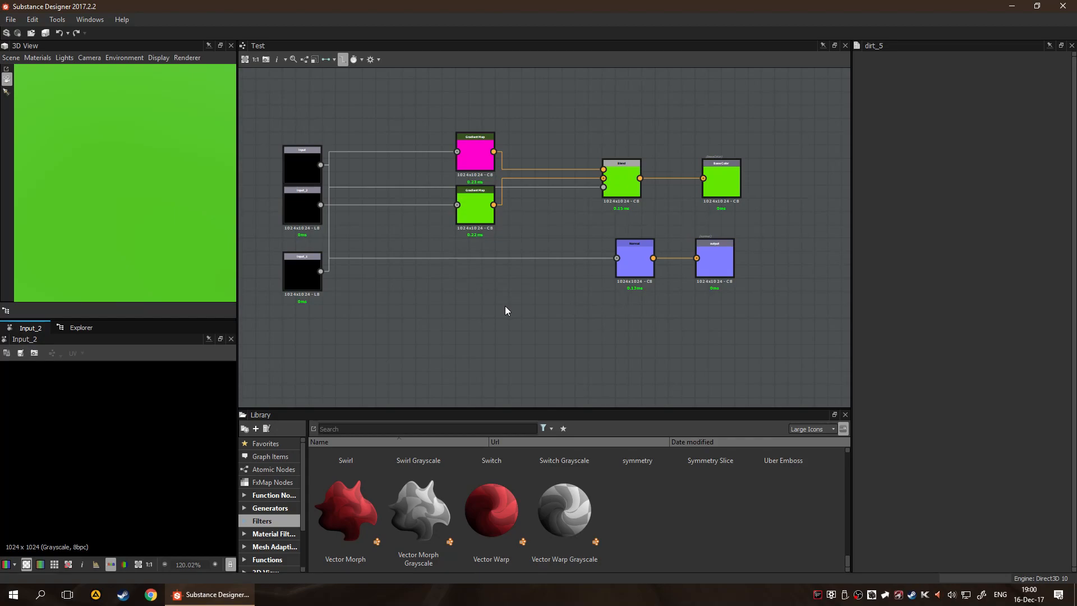
# Add an FX-Map node in the empty space below the Gradient Map nodes
pyautogui.press('space')
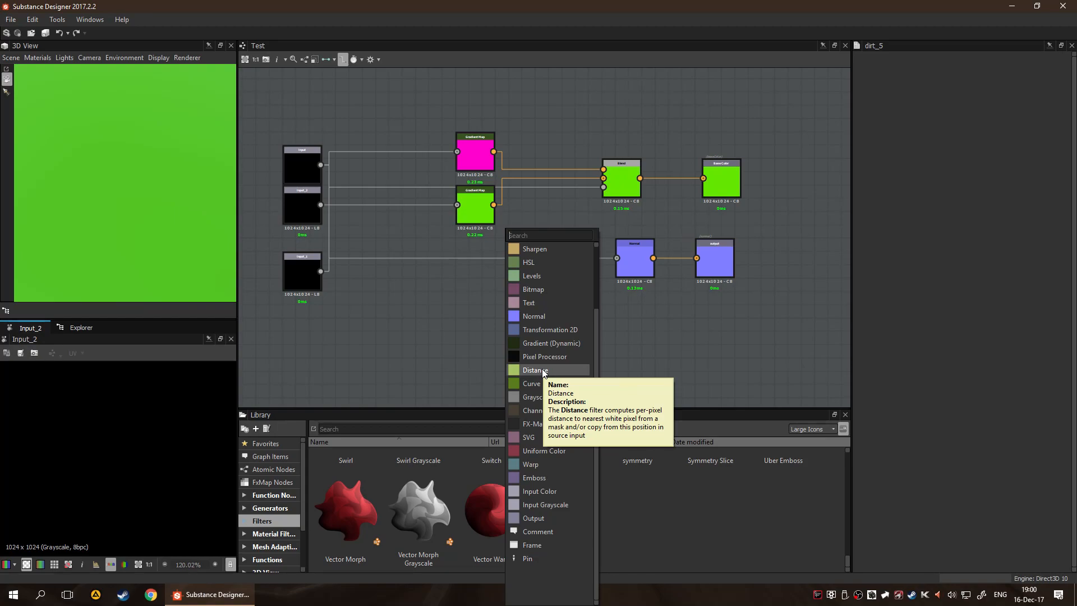
pyautogui.scroll(2, 543, 372)
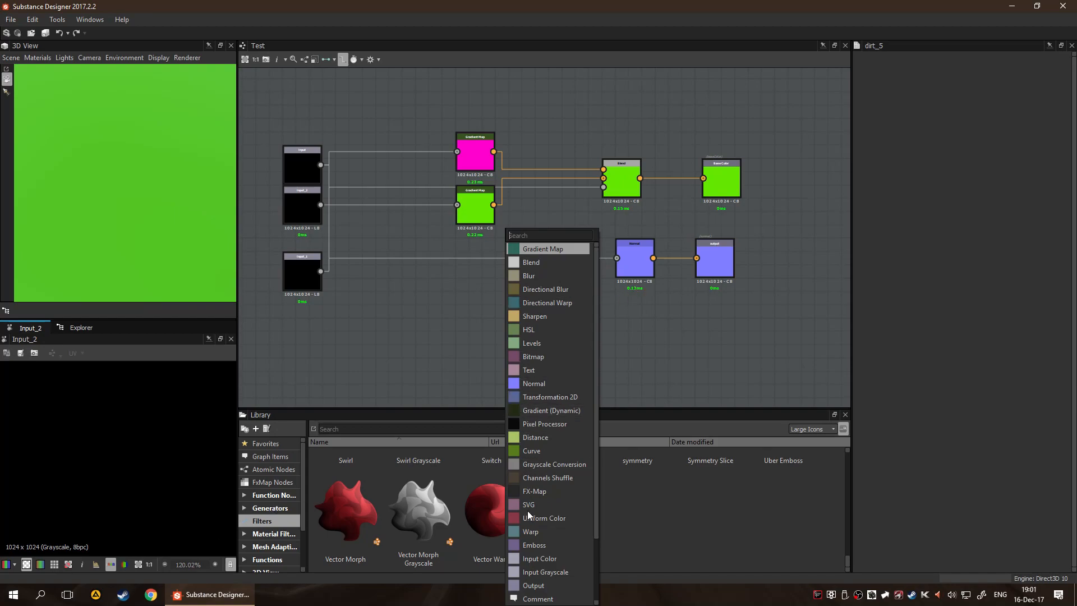
pyautogui.scroll(-3, 567, 429)
pyautogui.click(534, 425)
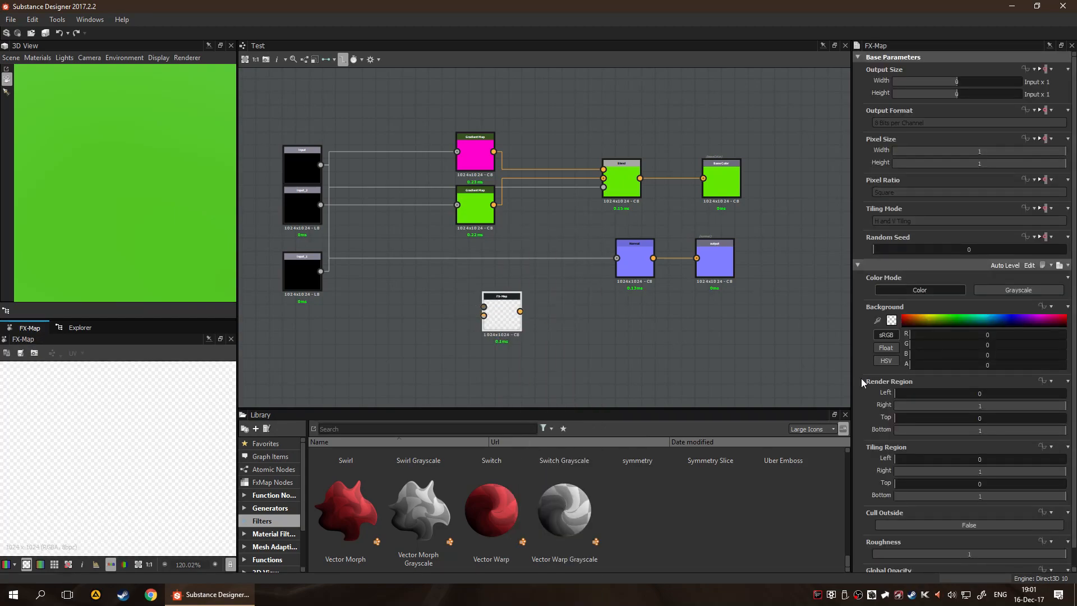
# Check the FX-Map node's parameters and open its internal graph for editing
pyautogui.scroll(-1, 1002, 403)
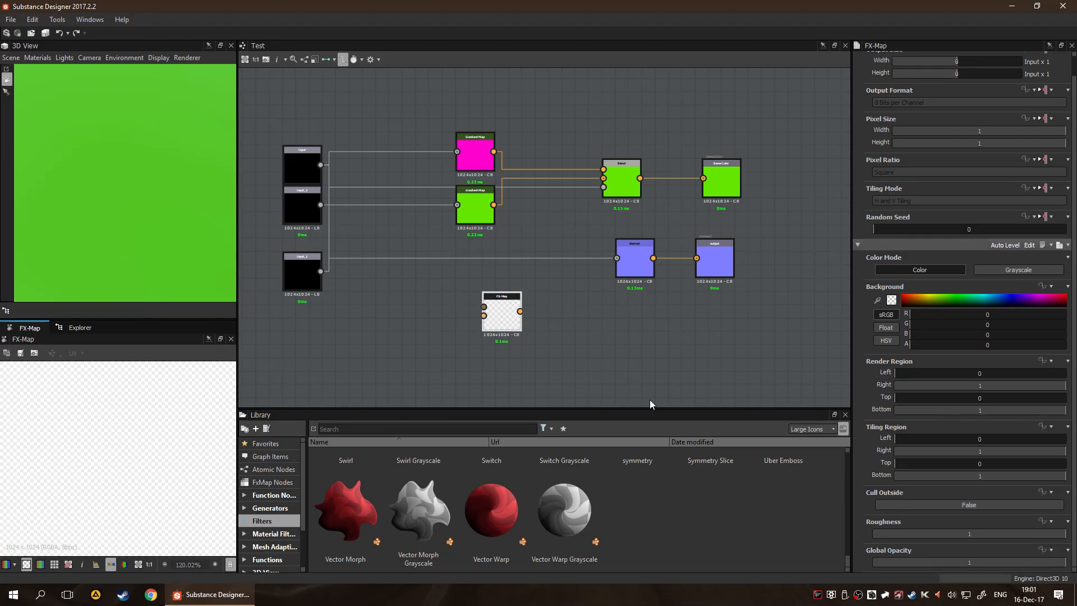
pyautogui.scroll(4, 505, 365)
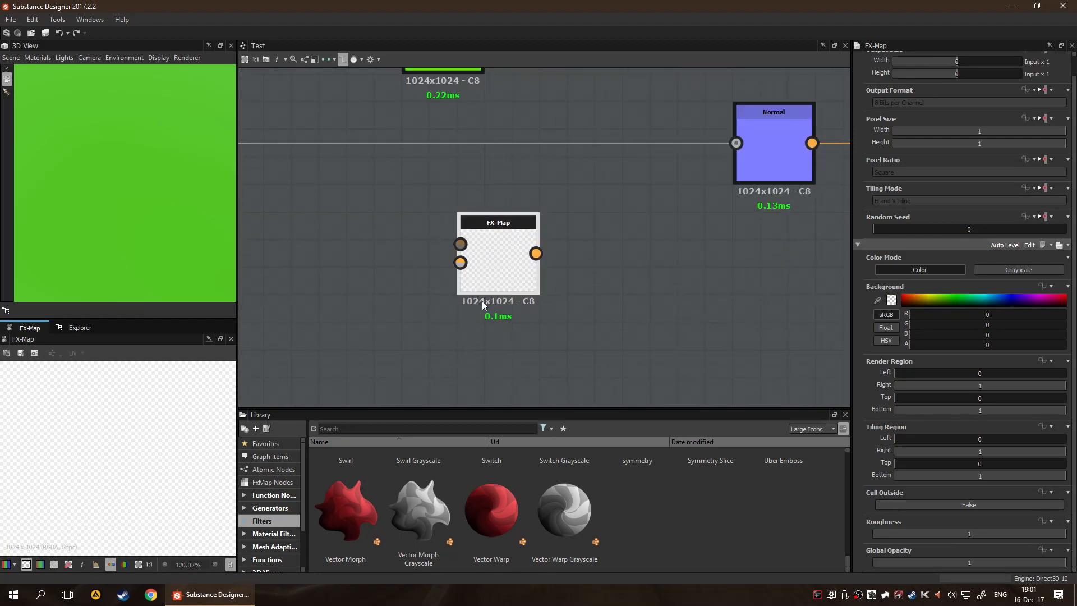
pyautogui.rightClick(486, 265)
pyautogui.click(311, 321)
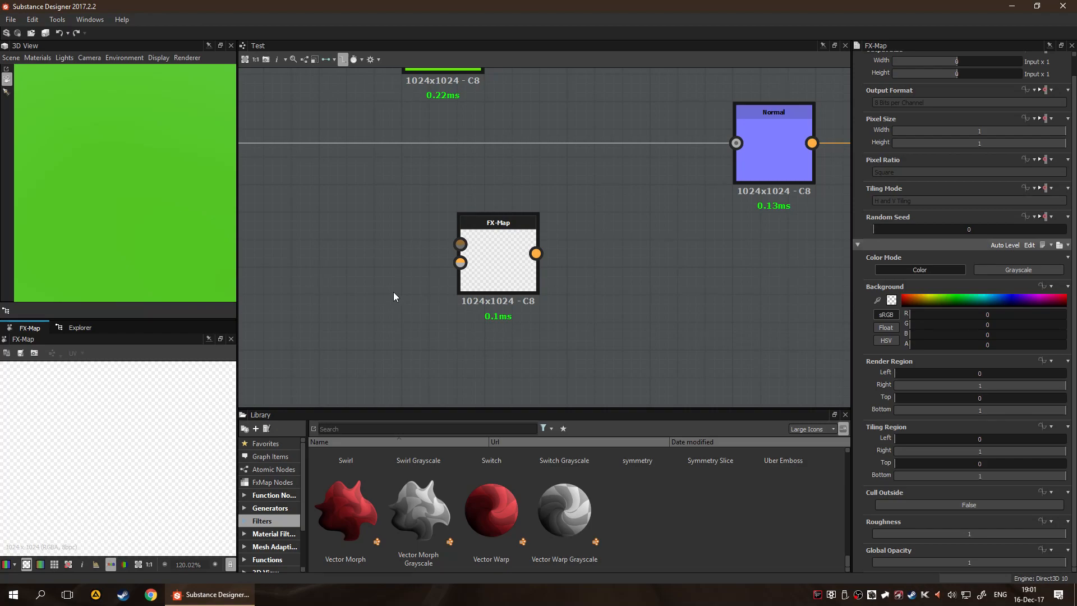
pyautogui.click(509, 242)
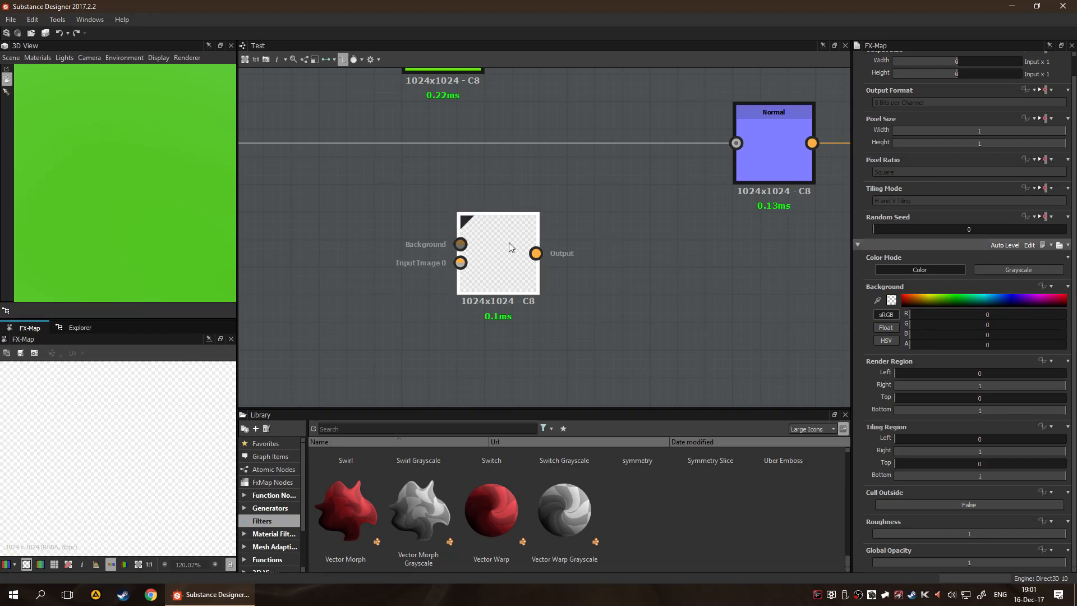
pyautogui.click(1029, 246)
# Examine the Quadrant node and its connectors inside the FX-Map graph, along with the options for adding nodes
pyautogui.scroll(-4, 722, 246)
pyautogui.scroll(-4, 730, 322)
pyautogui.scroll(3, 755, 332)
pyautogui.moveTo(677, 308); pyautogui.dragTo(744, 283, button='middle')
pyautogui.moveTo(629, 259); pyautogui.dragTo(509, 242, button='middle')
pyautogui.scroll(5, 603, 223)
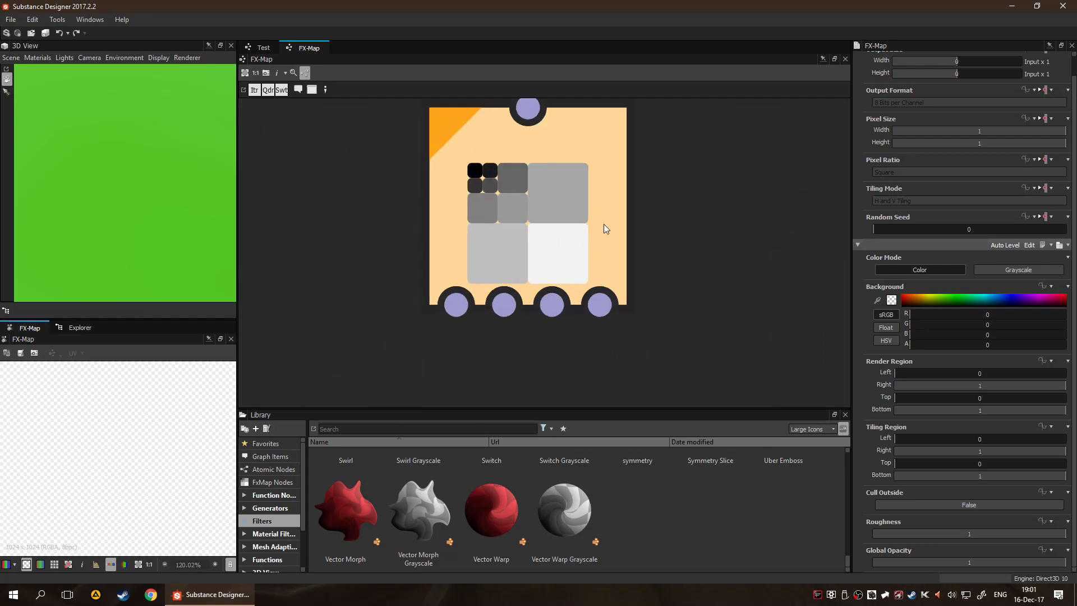
pyautogui.scroll(-4, 693, 258)
pyautogui.rightClick(680, 256)
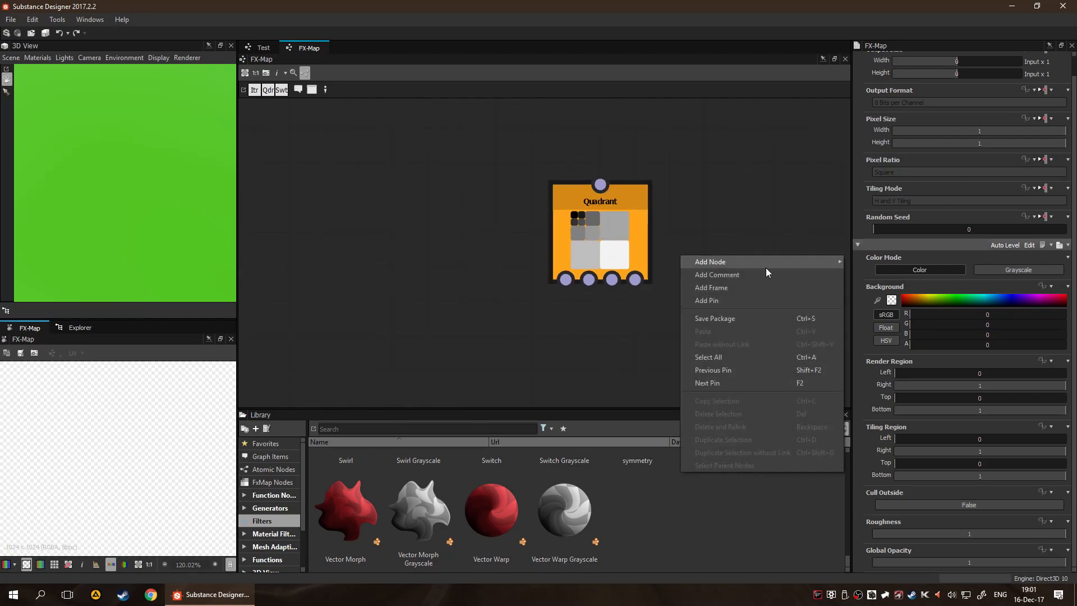
pyautogui.moveTo(766, 269)
pyautogui.click(698, 167)
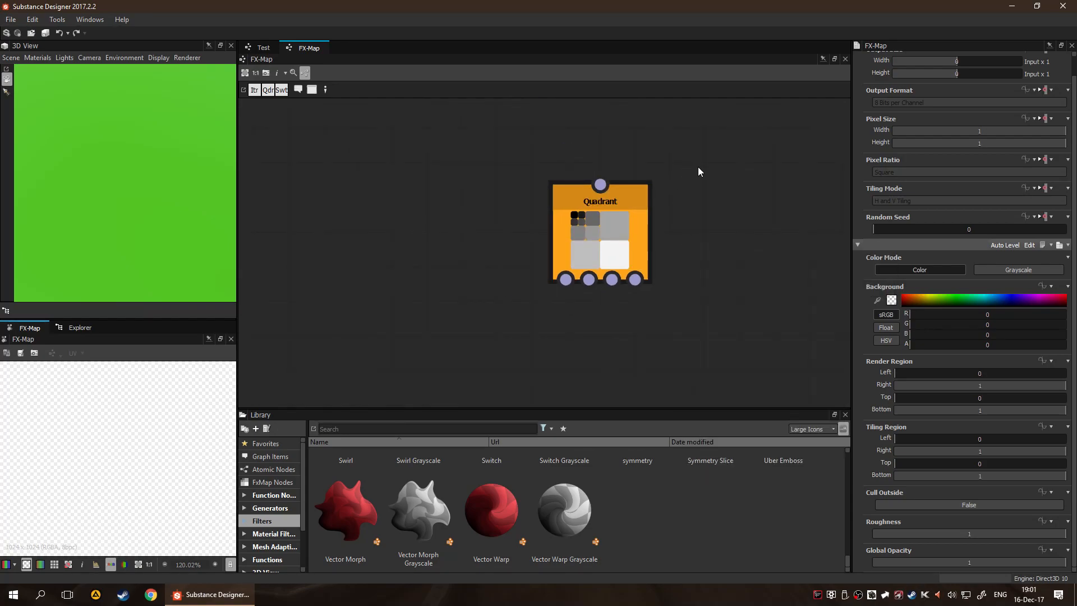
pyautogui.scroll(-1, 786, 244)
pyautogui.moveTo(790, 219); pyautogui.dragTo(628, 158, button='middle')
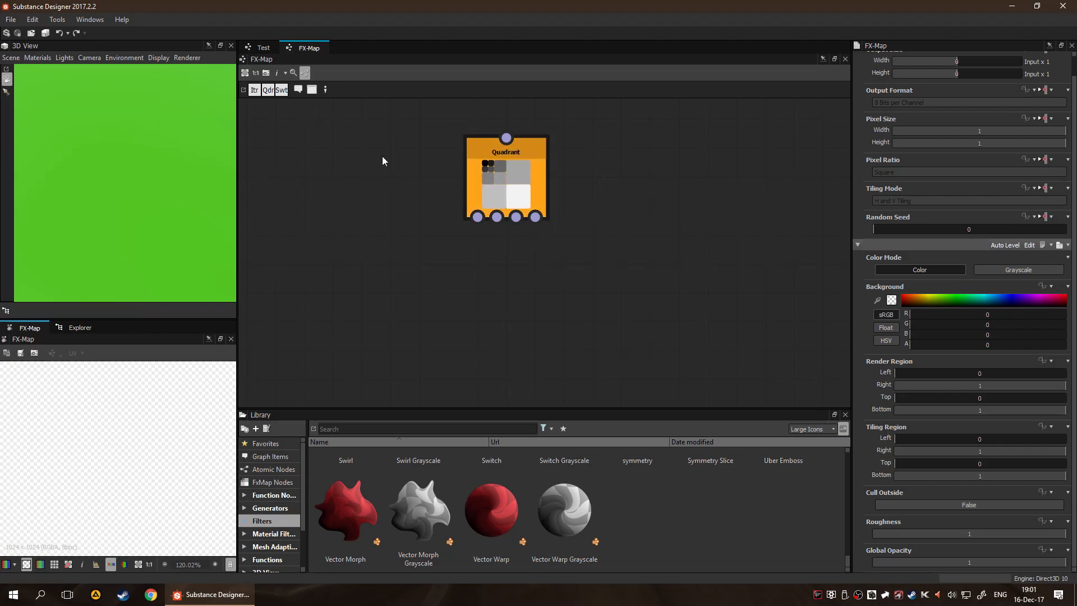
pyautogui.scroll(2, 459, 177)
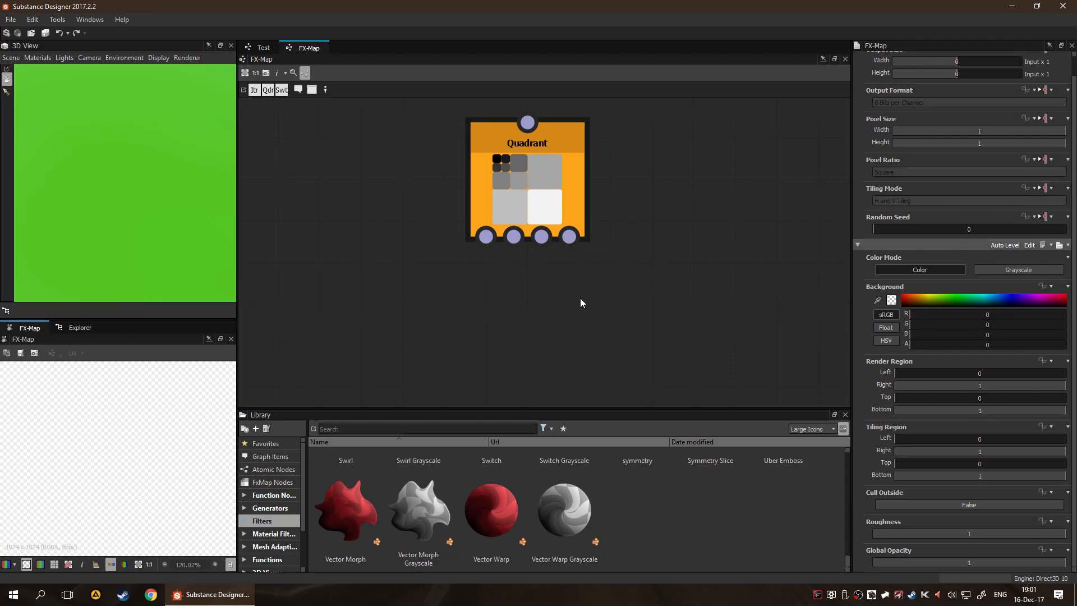
# Close the FX-Map graph and inspect the FX-Map node's inputs and output in the Test graph
pyautogui.click(327, 48)
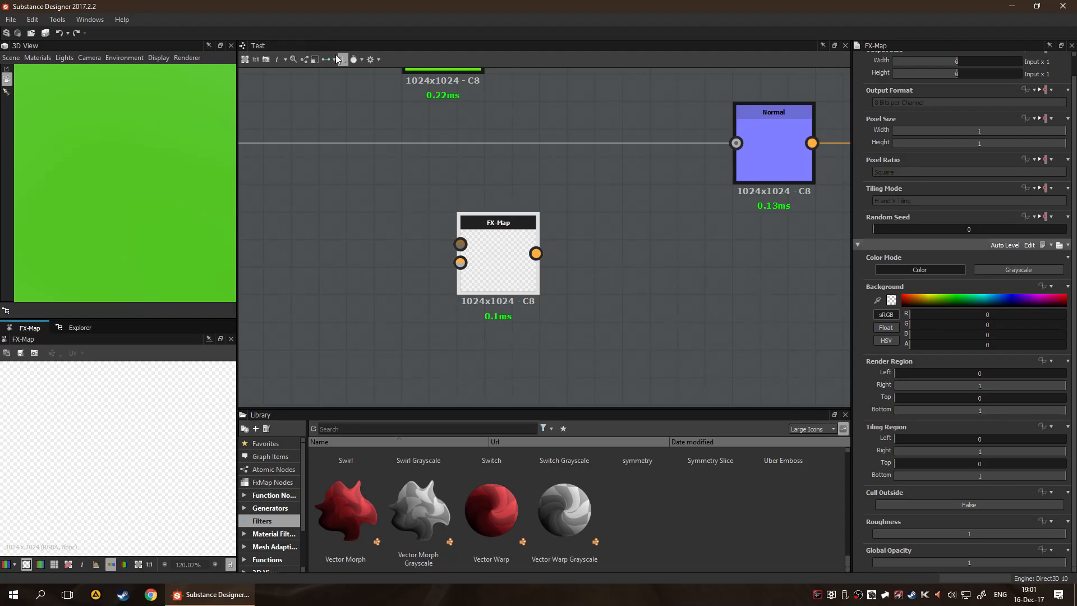
pyautogui.click(645, 284)
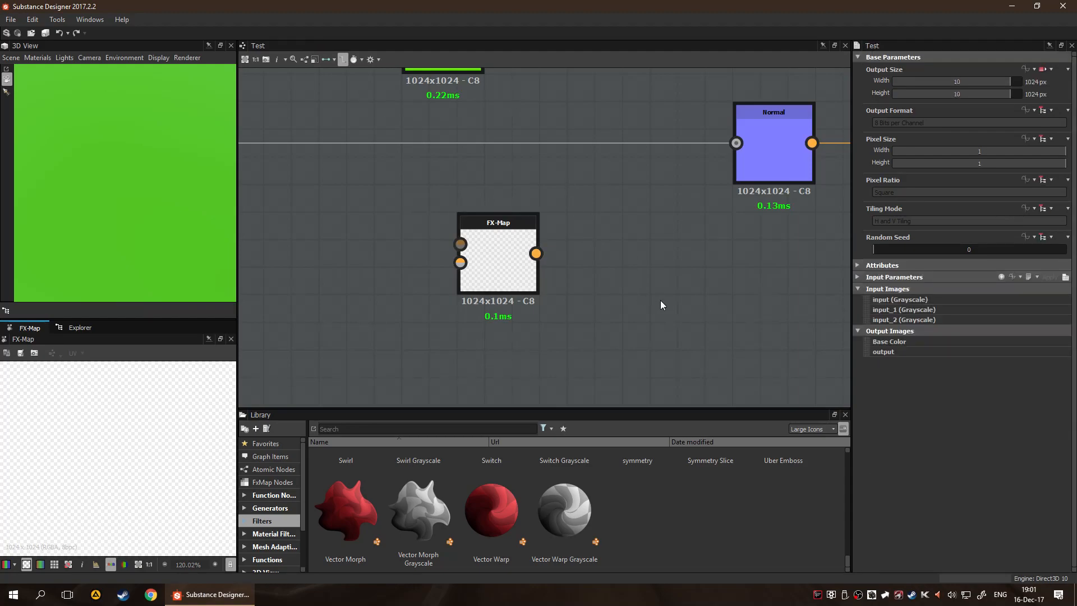
pyautogui.scroll(1, 656, 301)
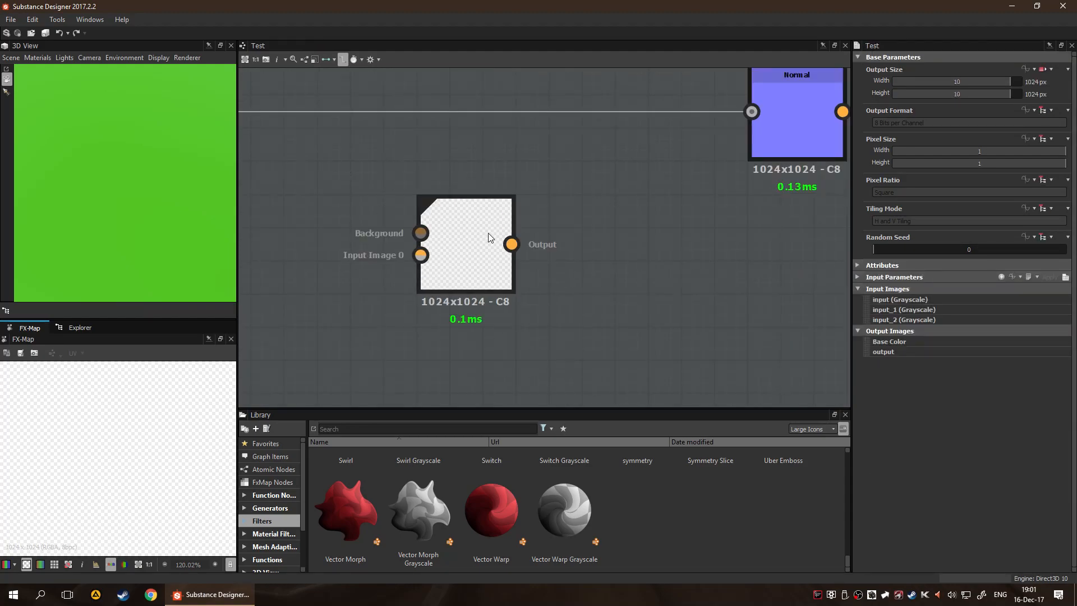
pyautogui.moveTo(511, 244); pyautogui.dragTo(624, 333)
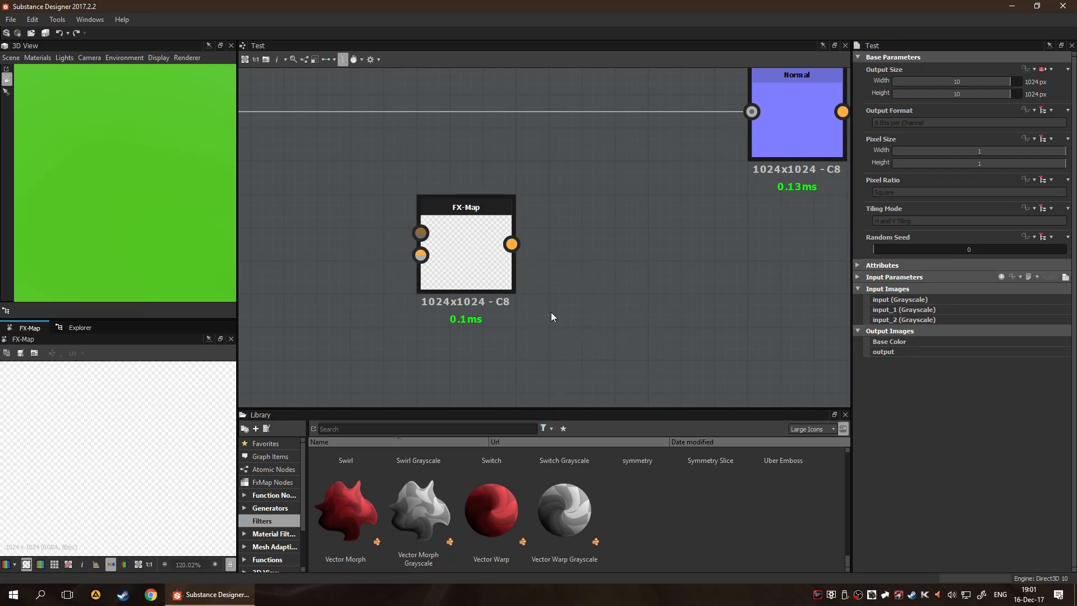
# Browse the library's Generators and Filters categories and the graph's list of nodes that can be added
pyautogui.scroll(3, 359, 510)
pyautogui.click(269, 508)
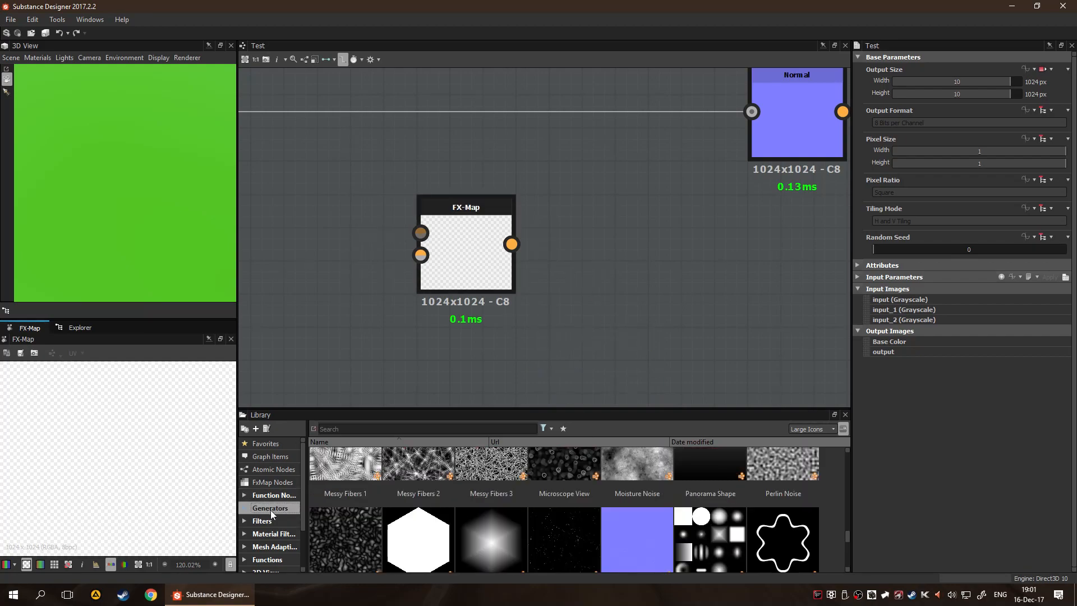
pyautogui.scroll(3, 639, 530)
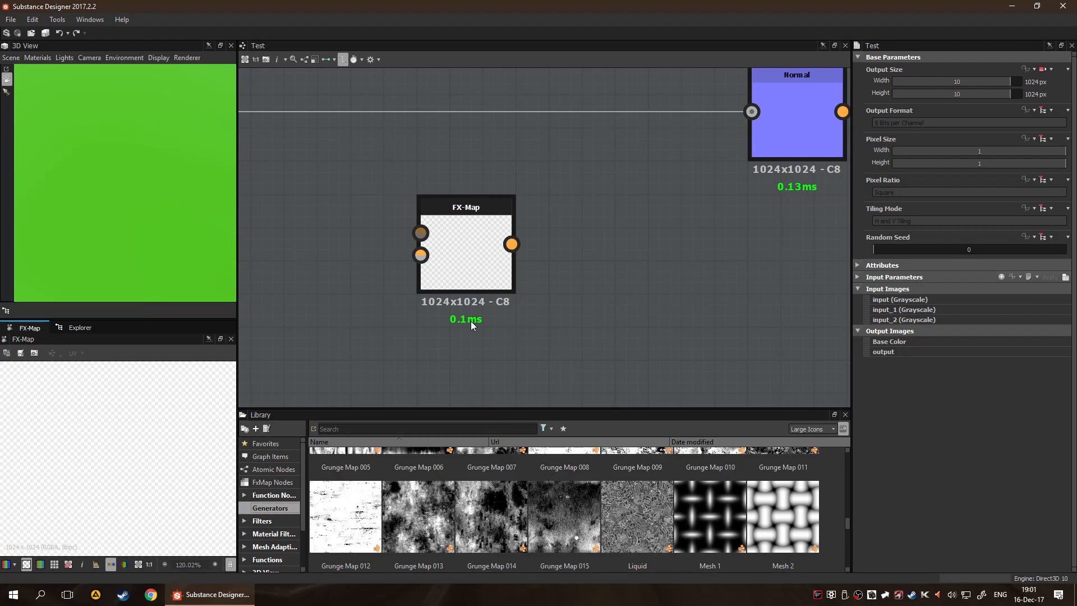
pyautogui.scroll(-10, 653, 496)
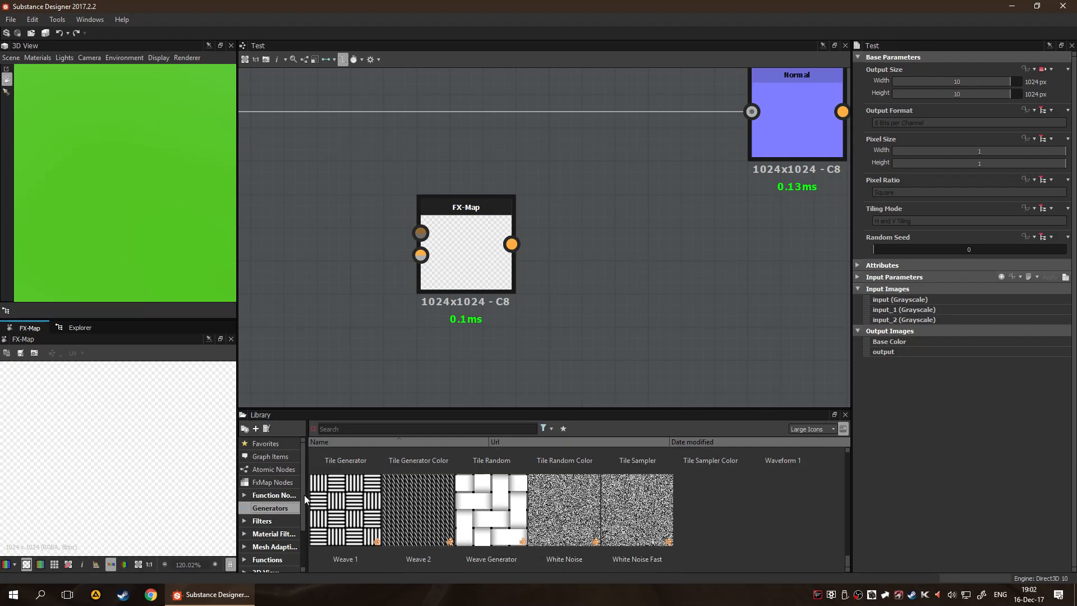
pyautogui.press('space')
pyautogui.write('fx')
pyautogui.press('BackSpace')
pyautogui.press('BackSpace')
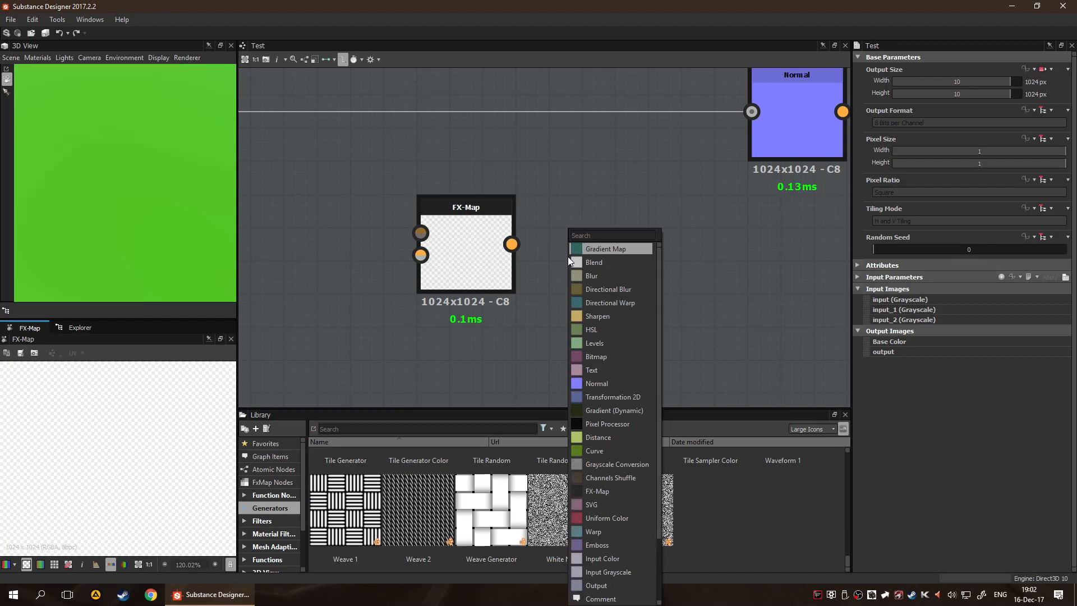
pyautogui.click(276, 518)
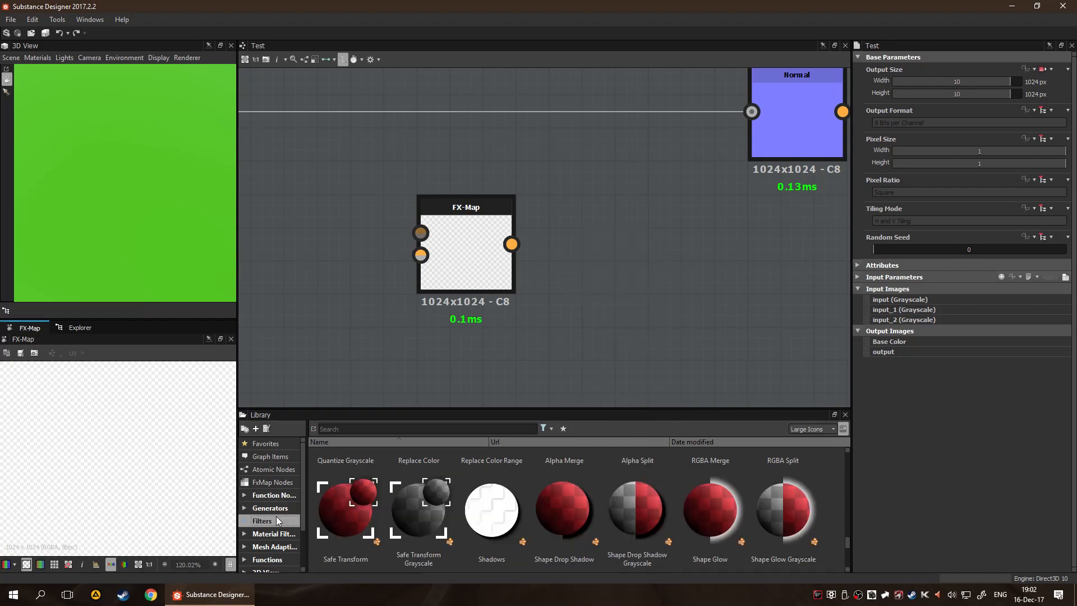
pyautogui.scroll(8, 456, 513)
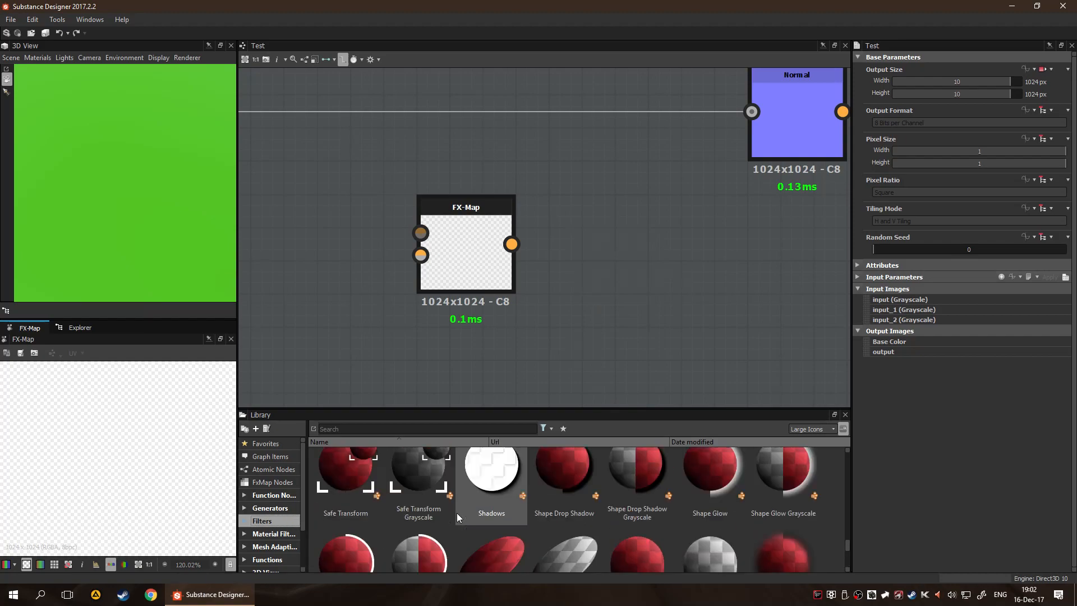
pyautogui.scroll(10, 457, 512)
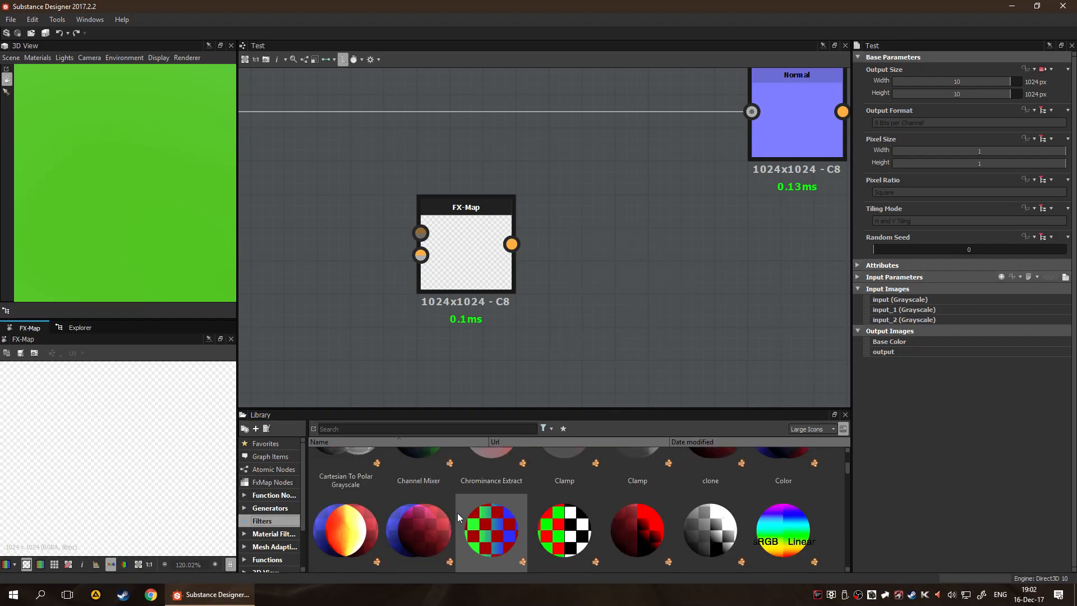
pyautogui.scroll(3, 453, 505)
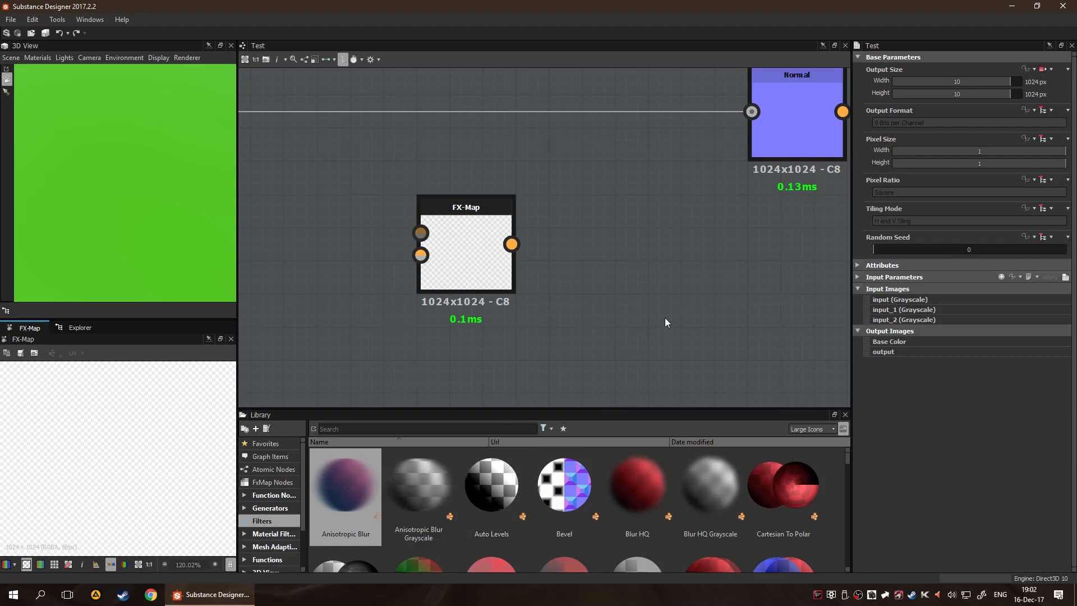
# Delete the FX-Map node from the Test graph
pyautogui.click(477, 245)
pyautogui.press('Delete')
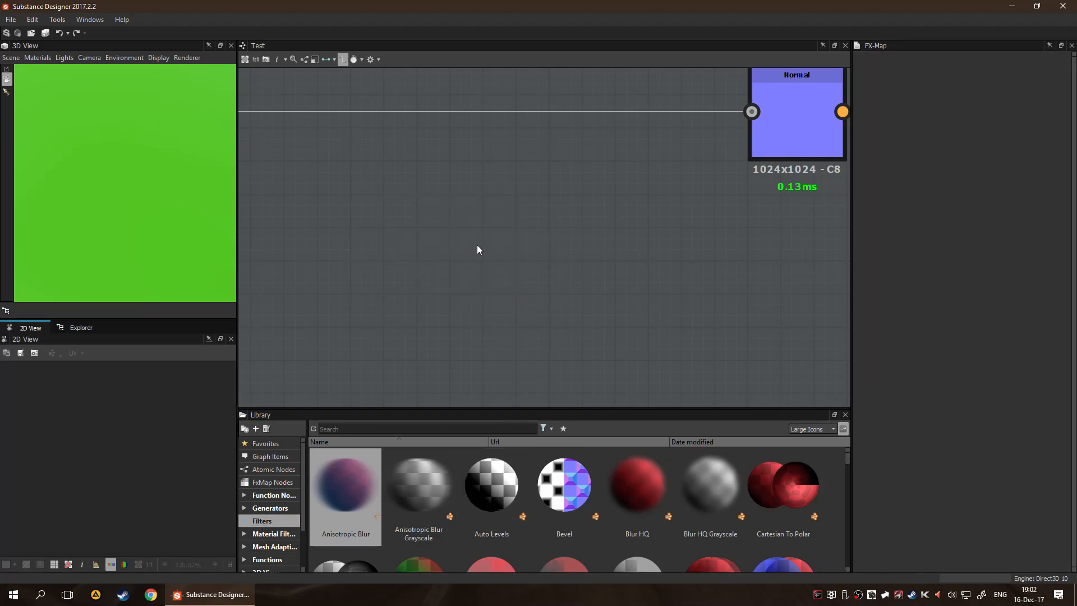
# Examine the cube in the 3D preview and the whole Test graph from its inputs to its outputs
pyautogui.moveTo(73, 165); pyautogui.dragTo(140, 168)
pyautogui.scroll(-5, 603, 238)
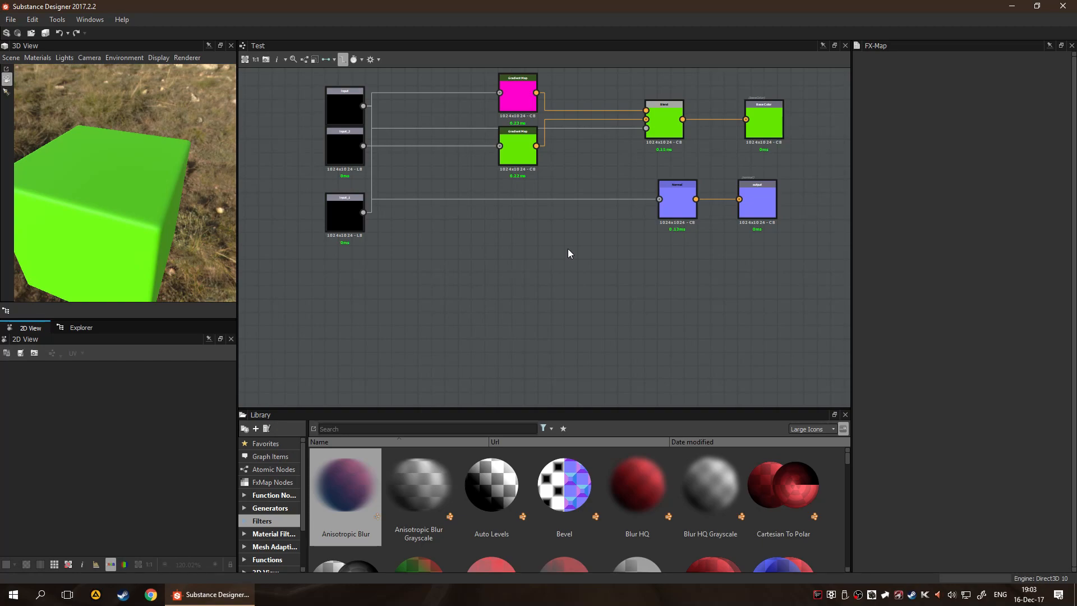
pyautogui.scroll(1, 561, 247)
pyautogui.scroll(-5, 650, 216)
pyautogui.scroll(3, 656, 215)
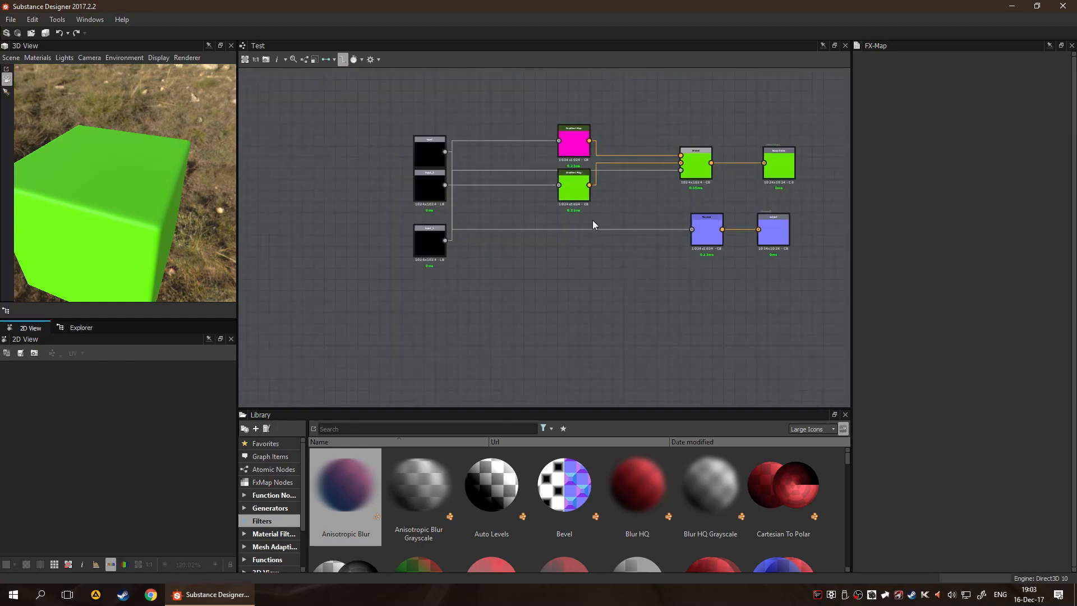
pyautogui.scroll(2, 665, 219)
pyautogui.scroll(-3, 668, 219)
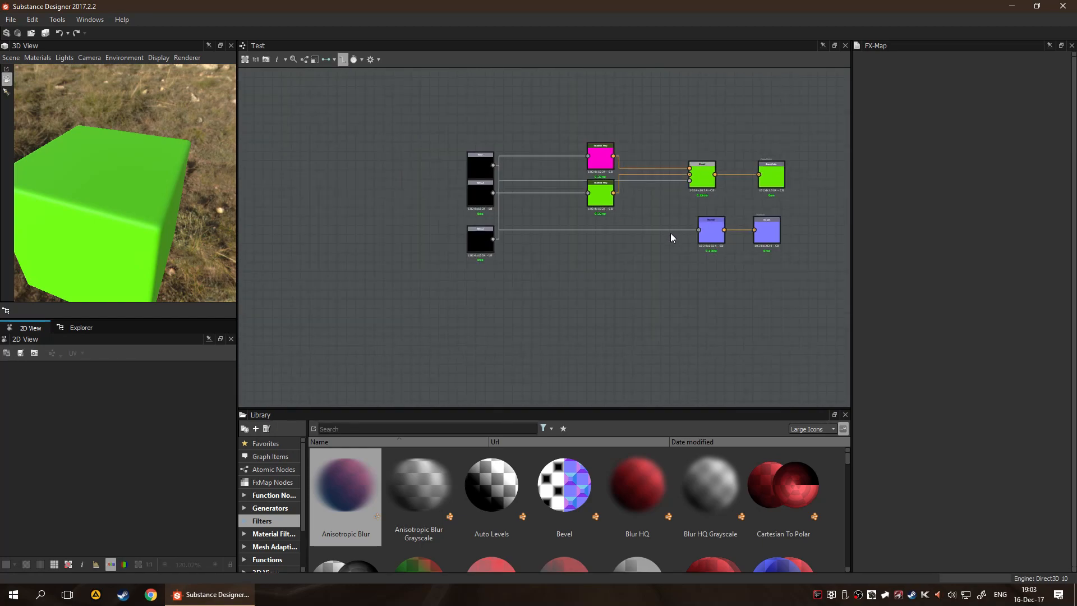
pyautogui.moveTo(672, 222); pyautogui.dragTo(622, 210, button='middle')
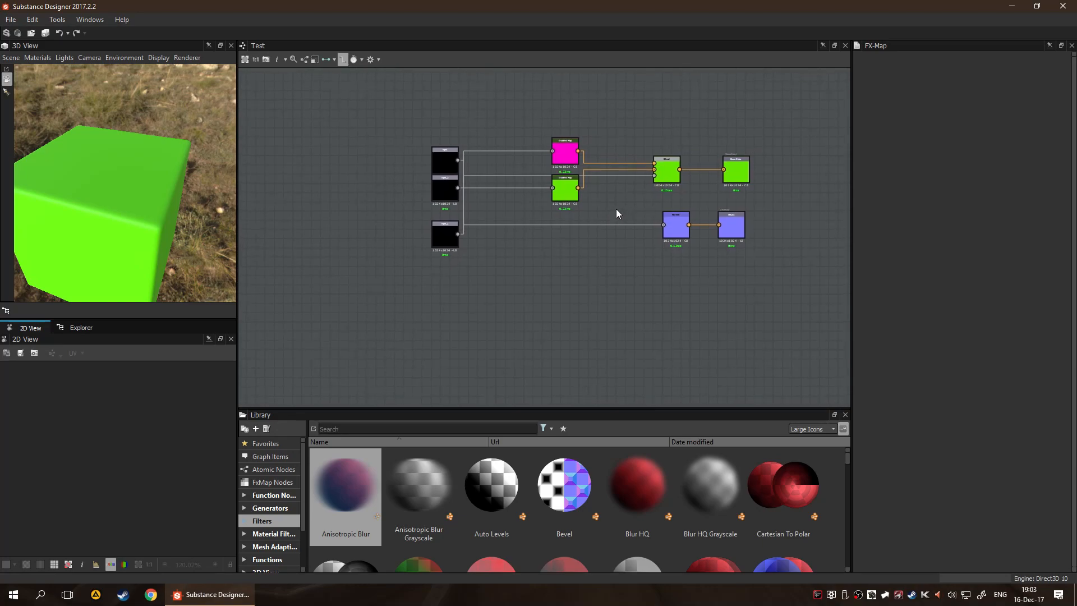
pyautogui.scroll(2, 617, 210)
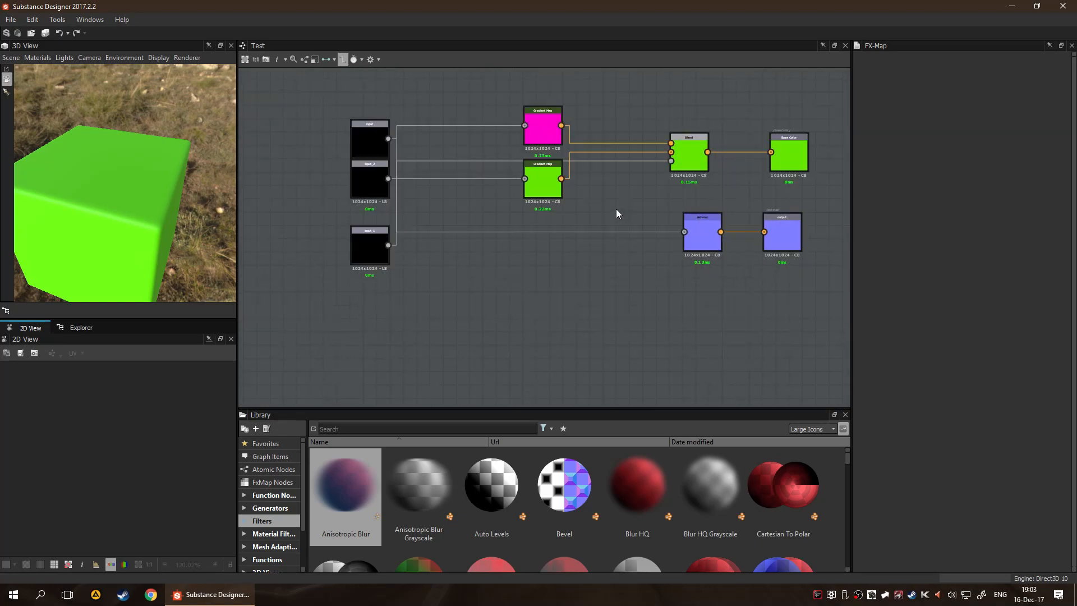